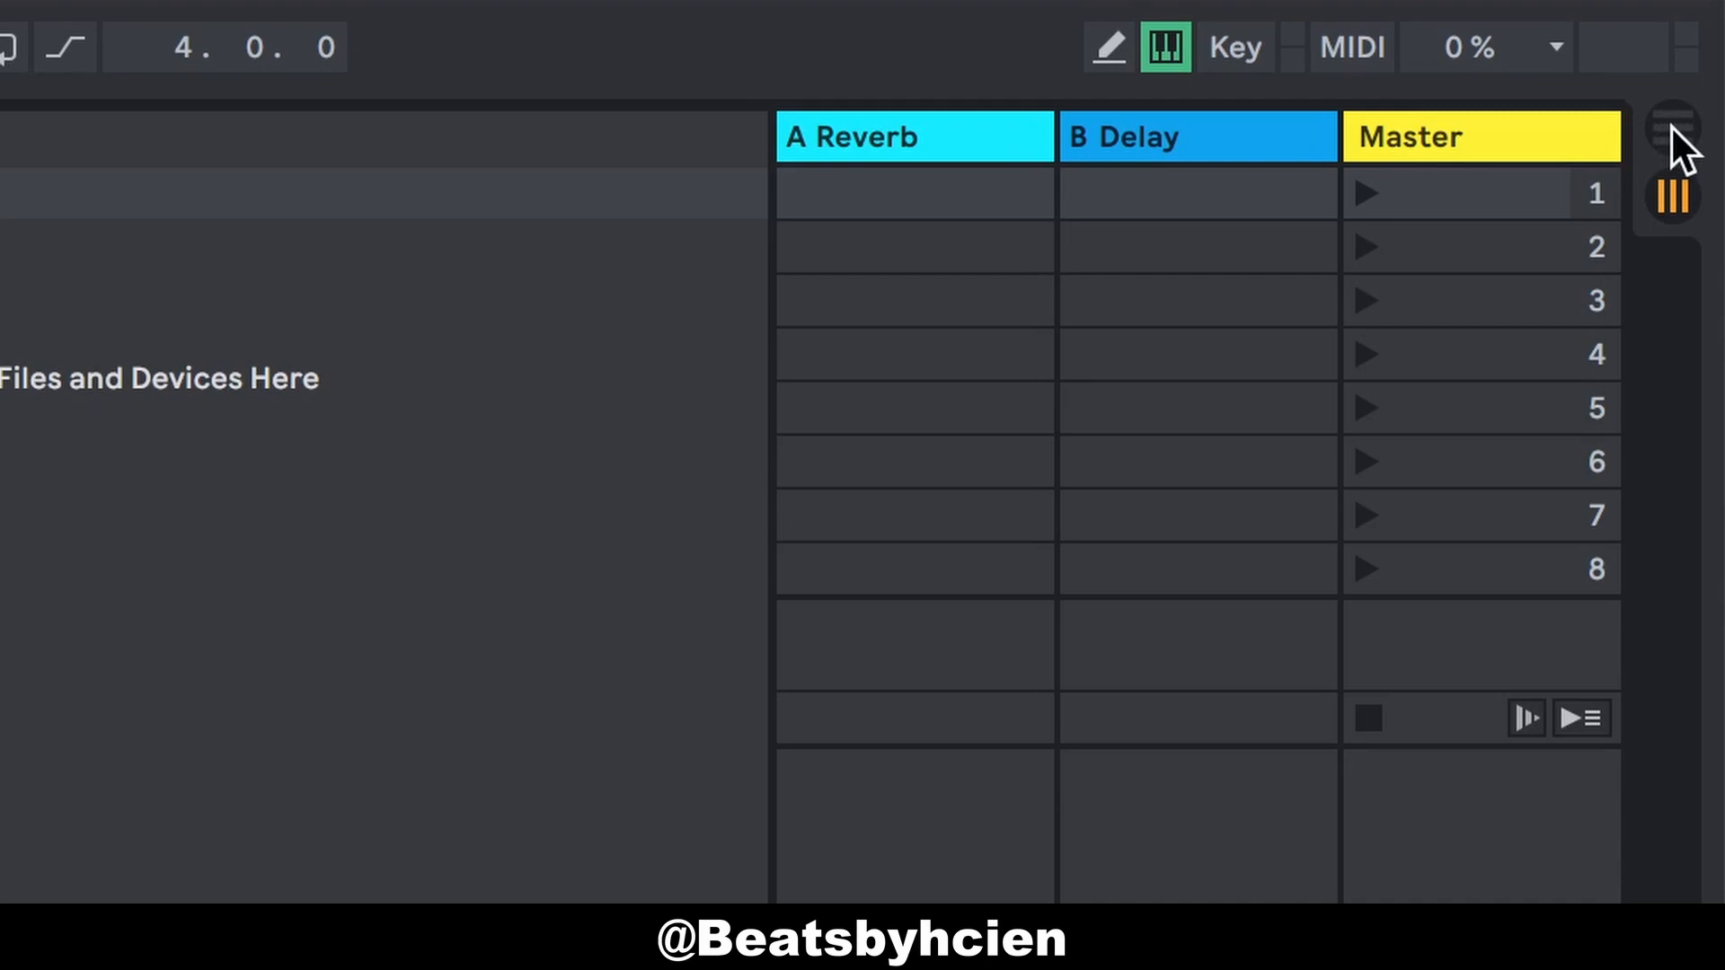
Step: Switch back and forth between Session View and Arrangement View to compare their layouts, finishing in Arrangement View
{"action": "left_click", "coordinate": [1711, 56]}
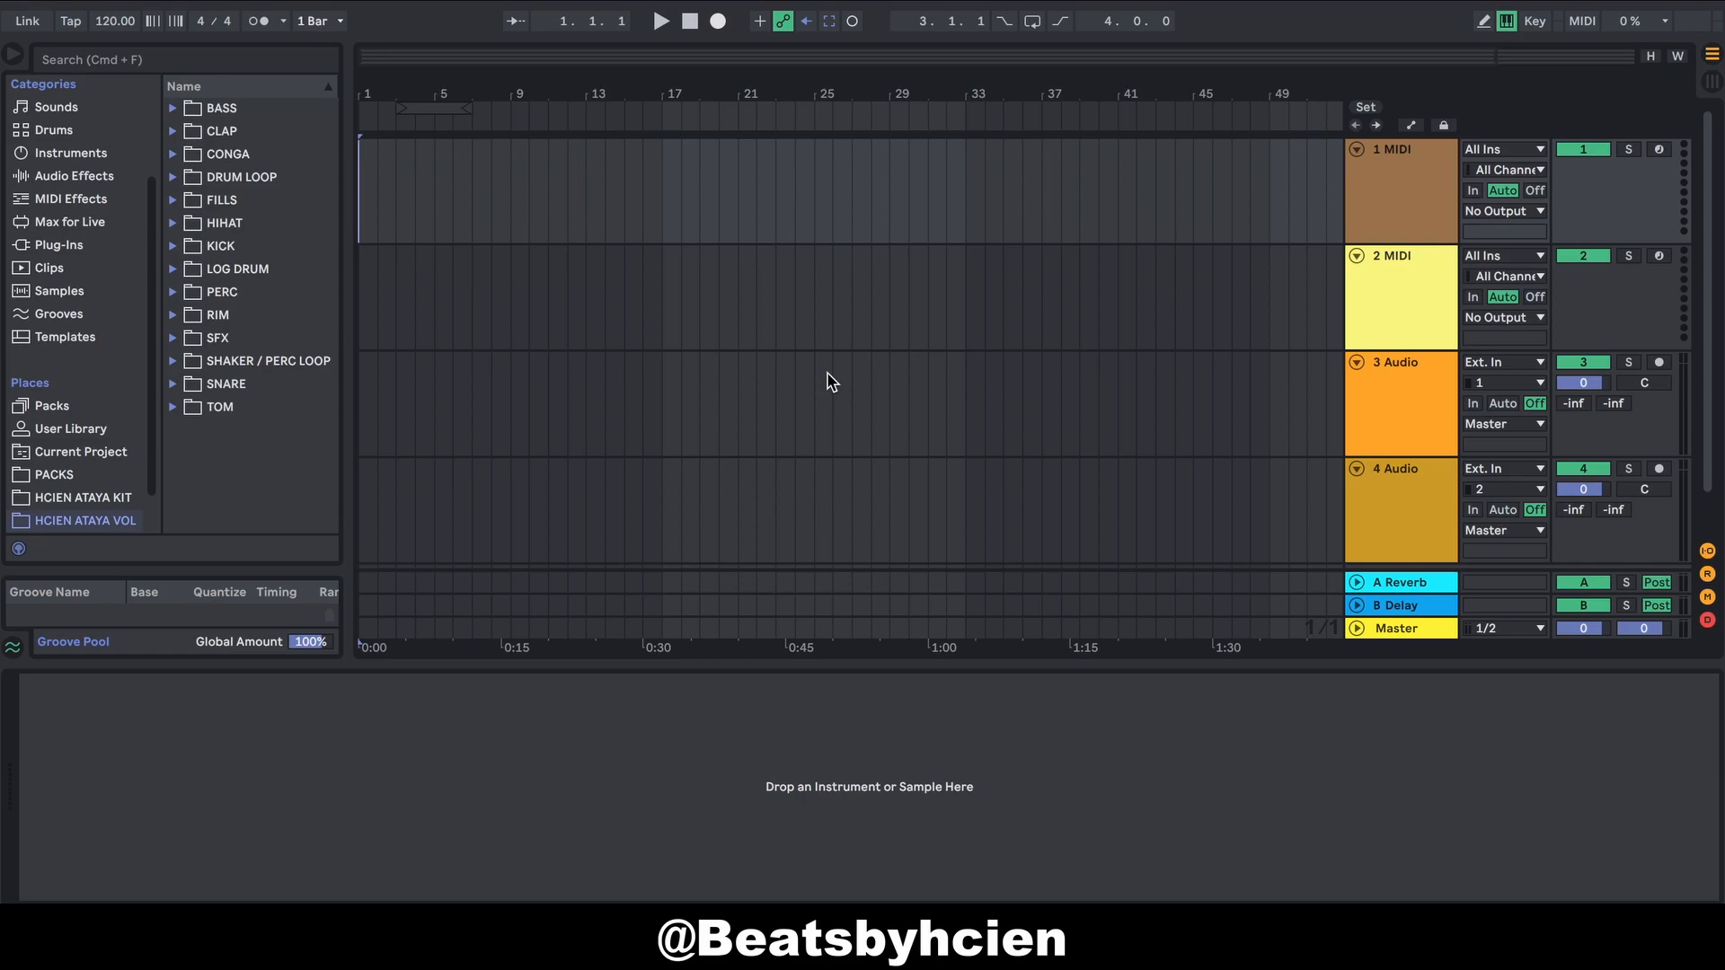
{"action": "key", "text": "Tab"}
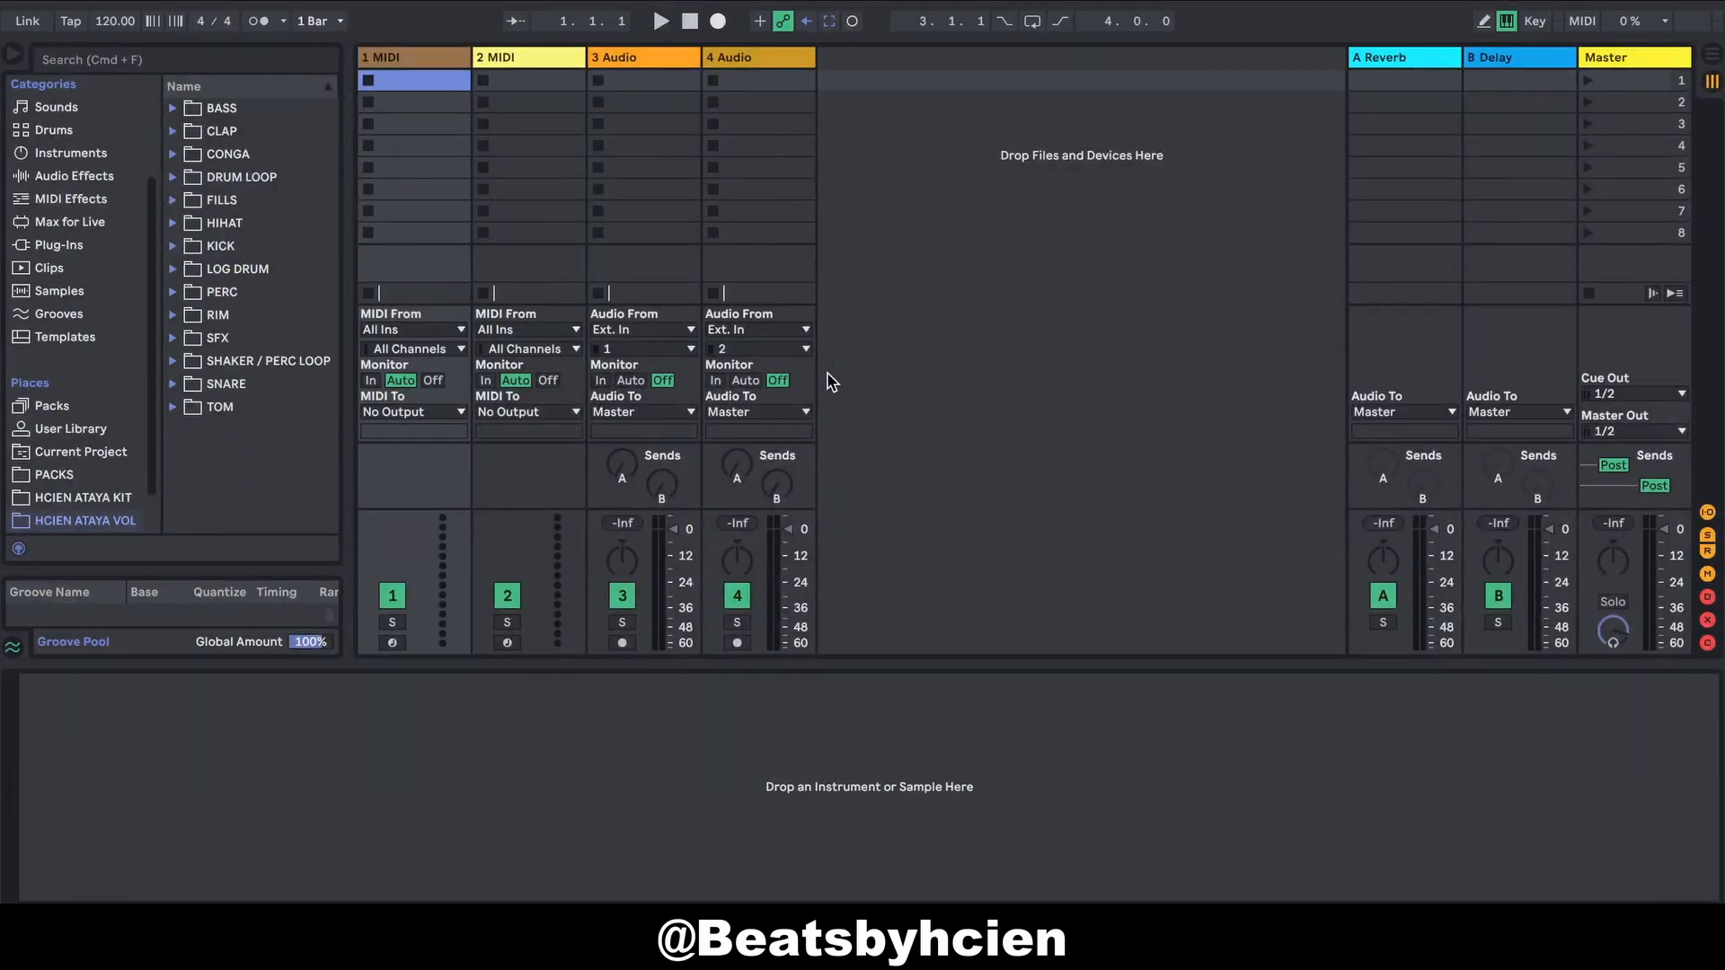
{"action": "key", "text": "Tab"}
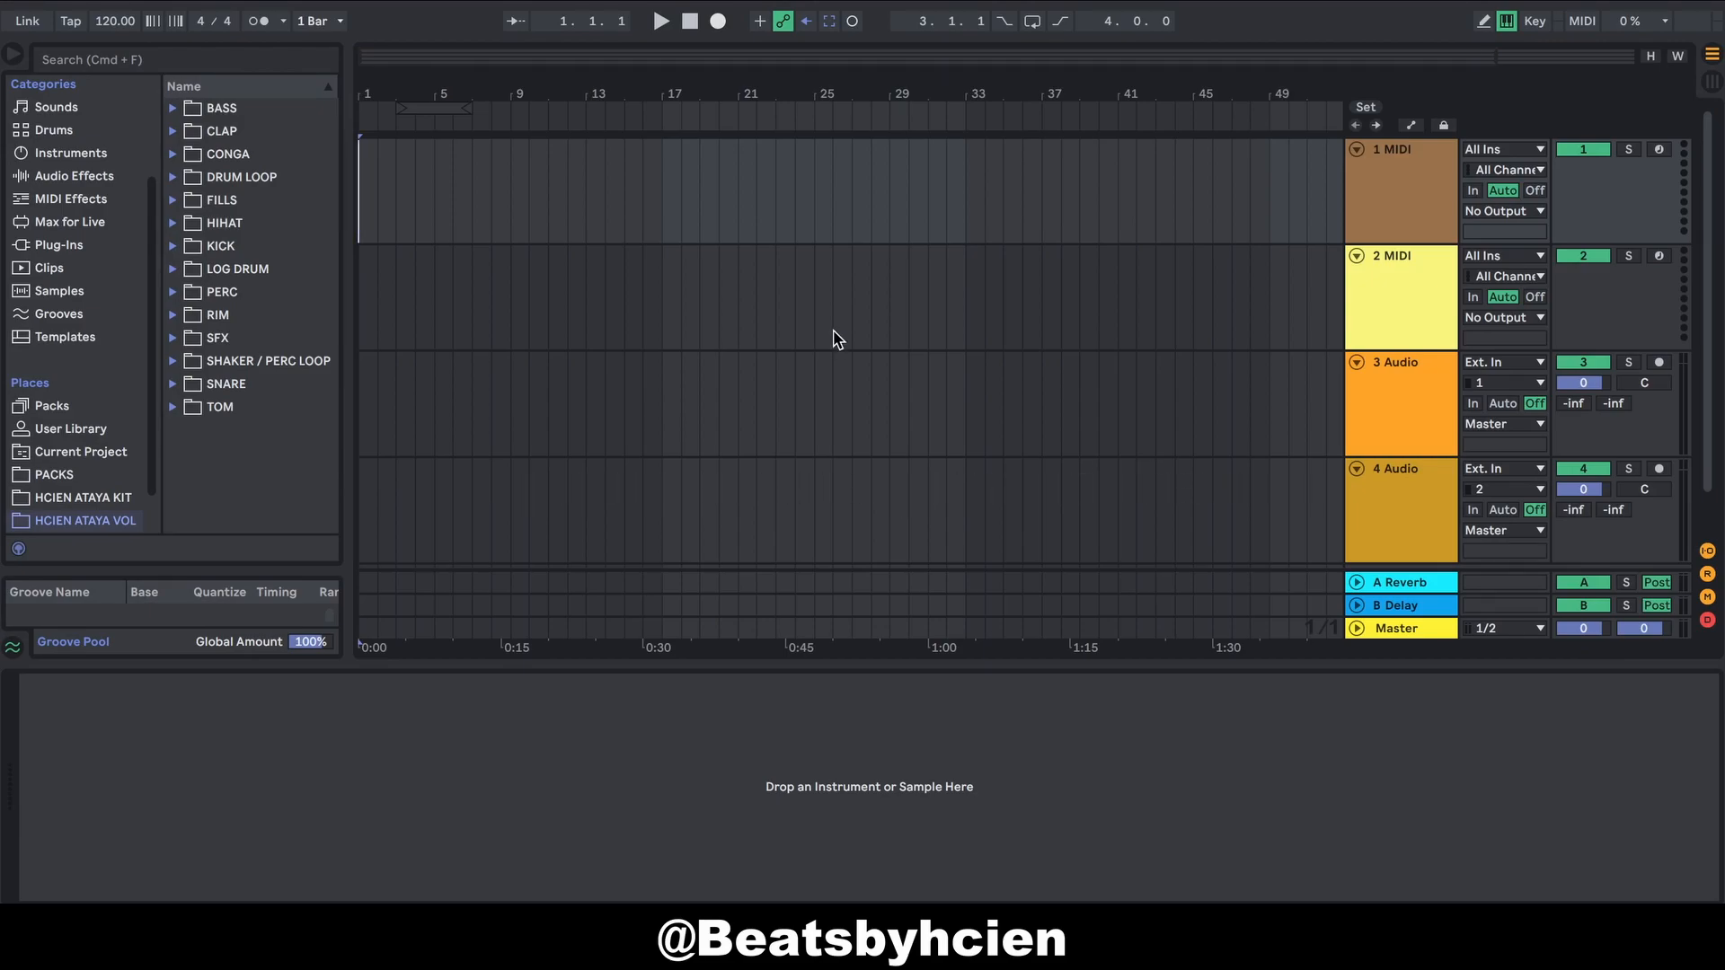
{"action": "double_click", "coordinate": [883, 666]}
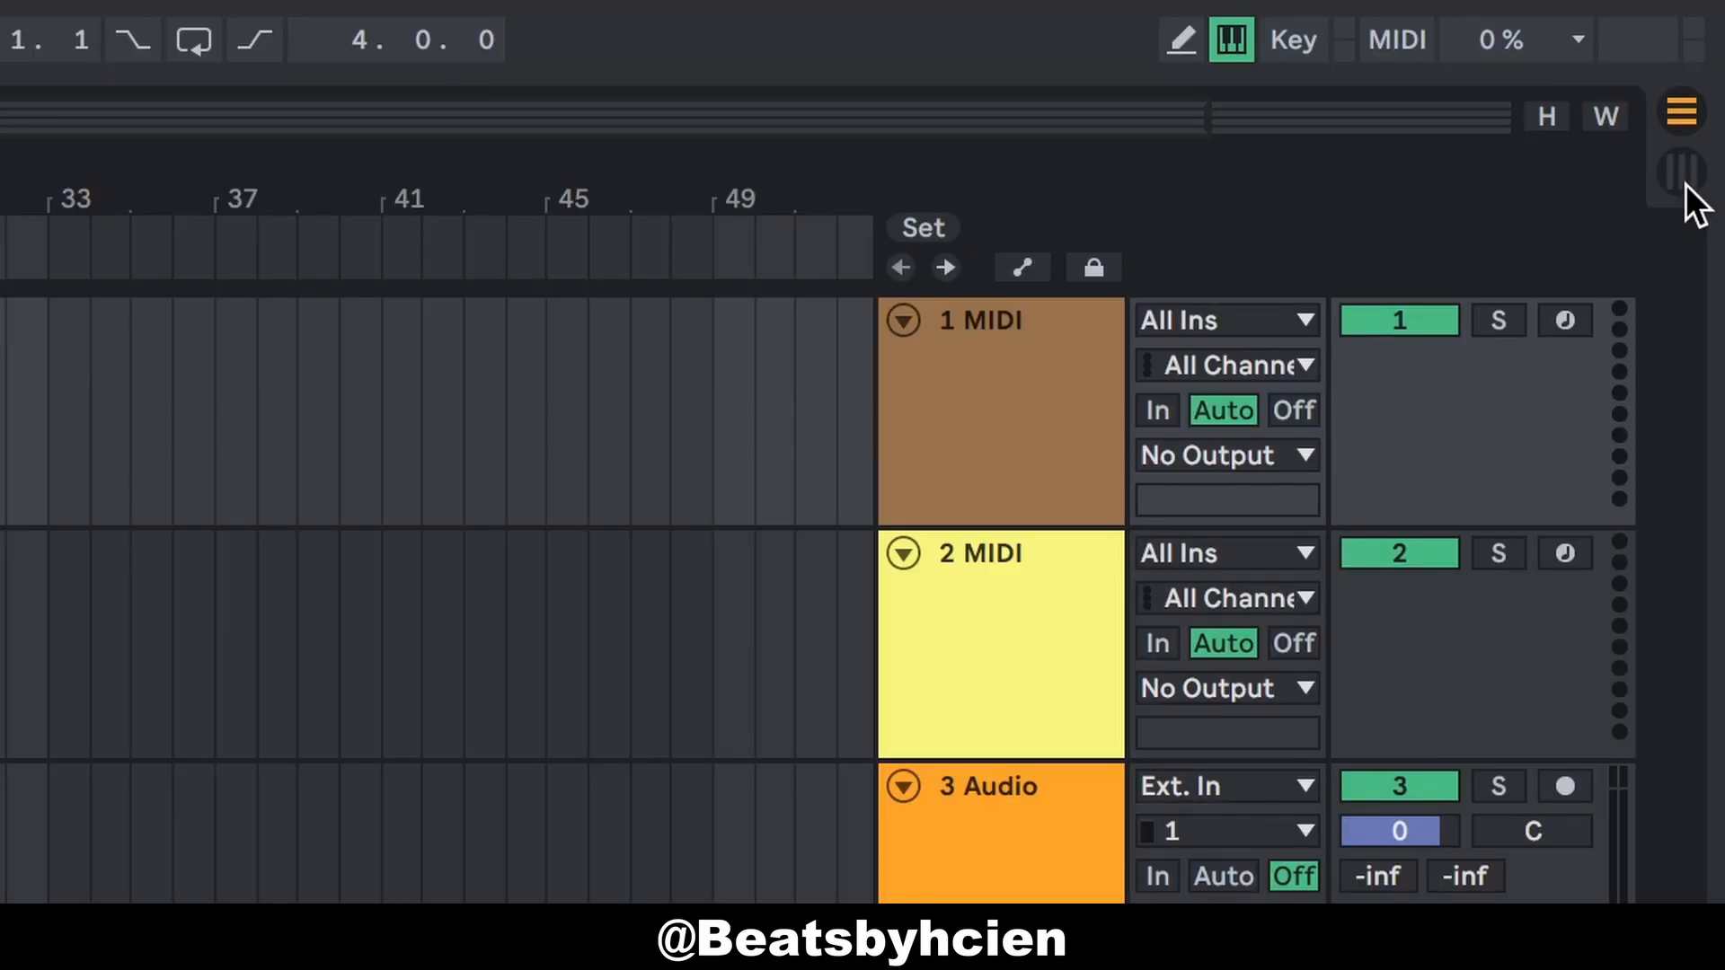
{"action": "left_click", "coordinate": [1686, 185]}
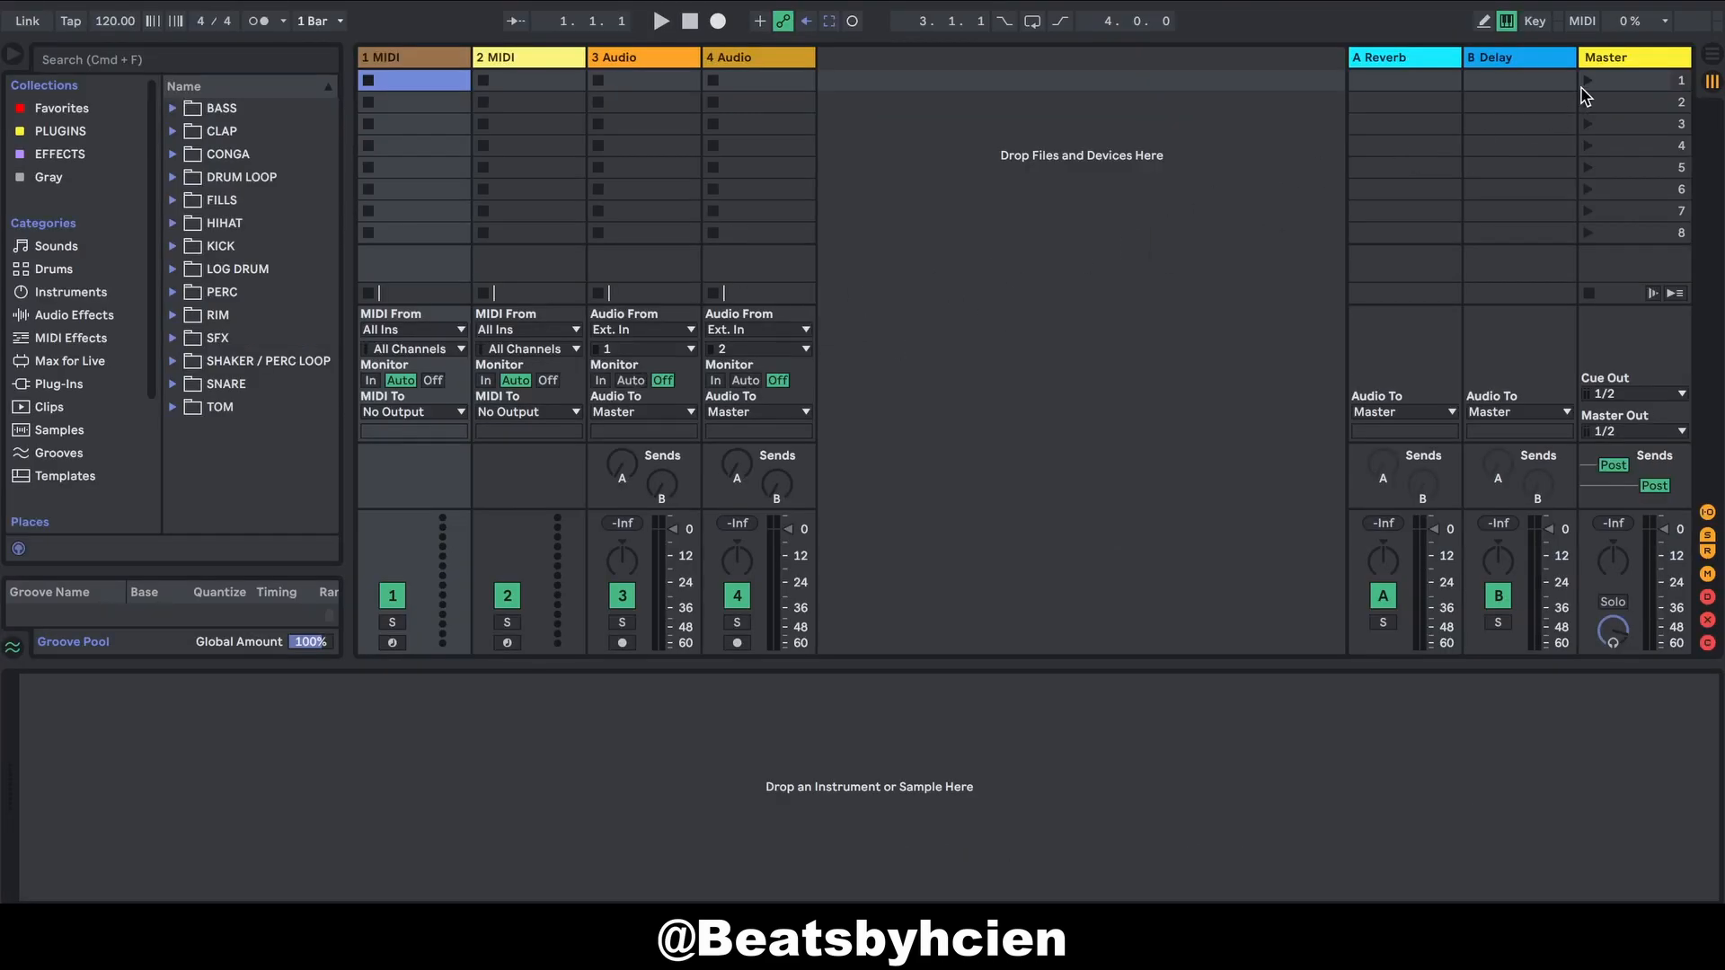
{"action": "left_click", "coordinate": [1712, 57]}
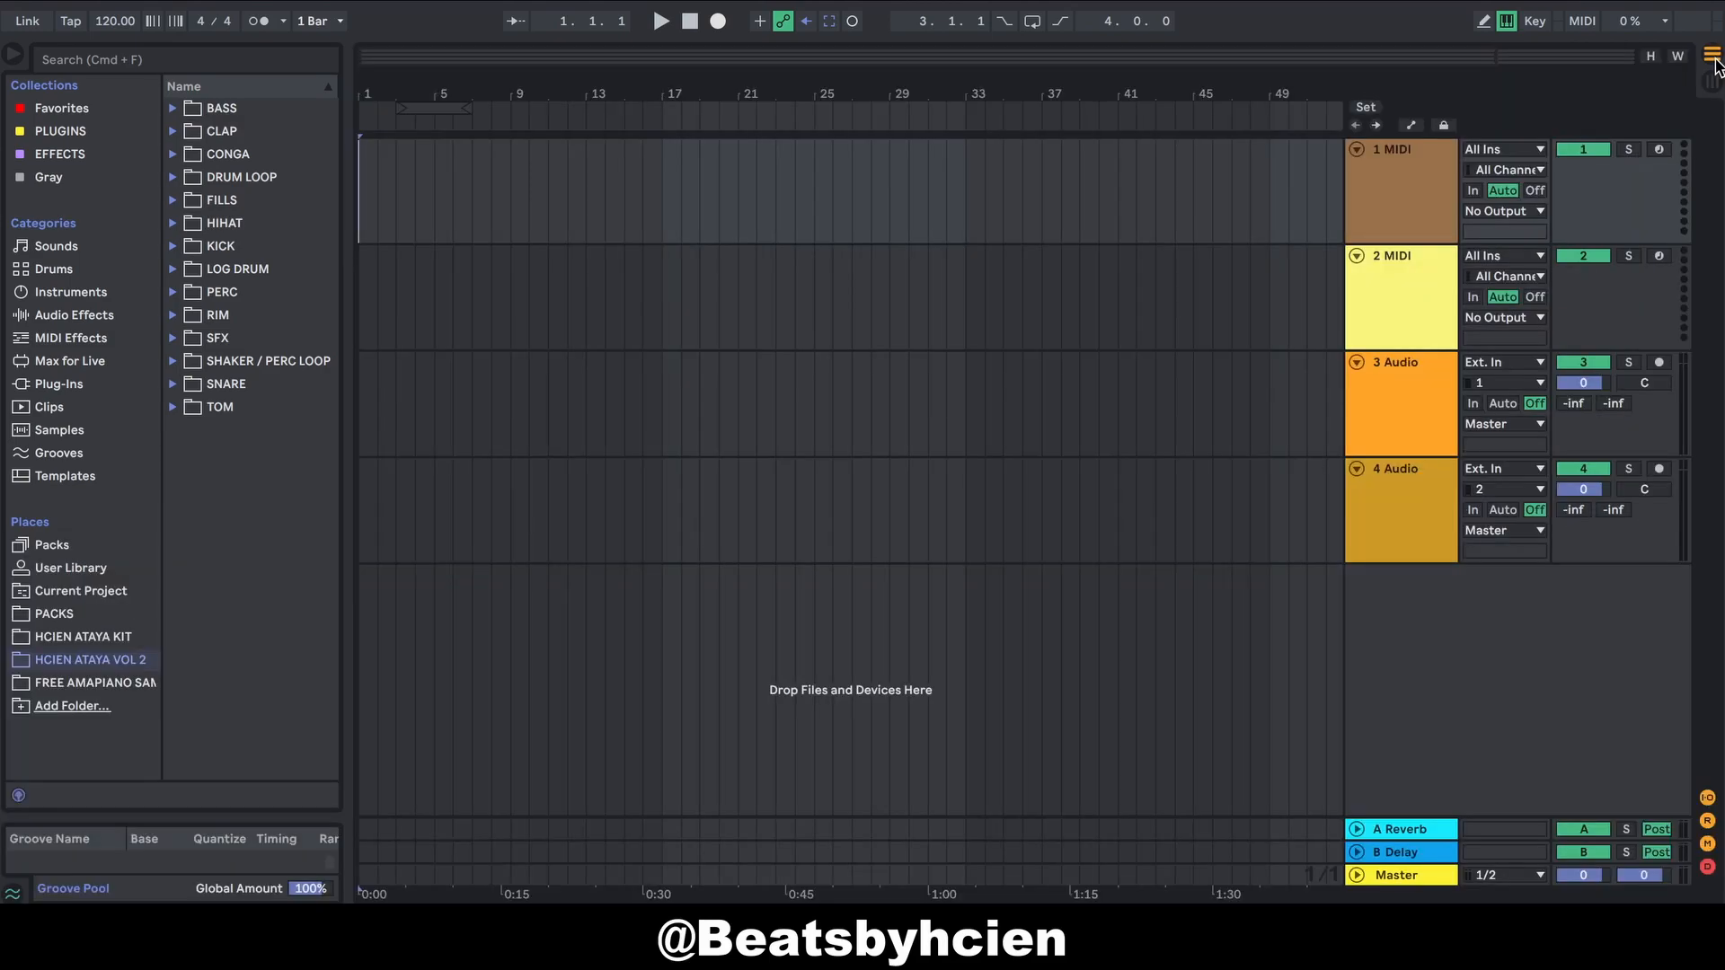
{"action": "key", "text": "Tab"}
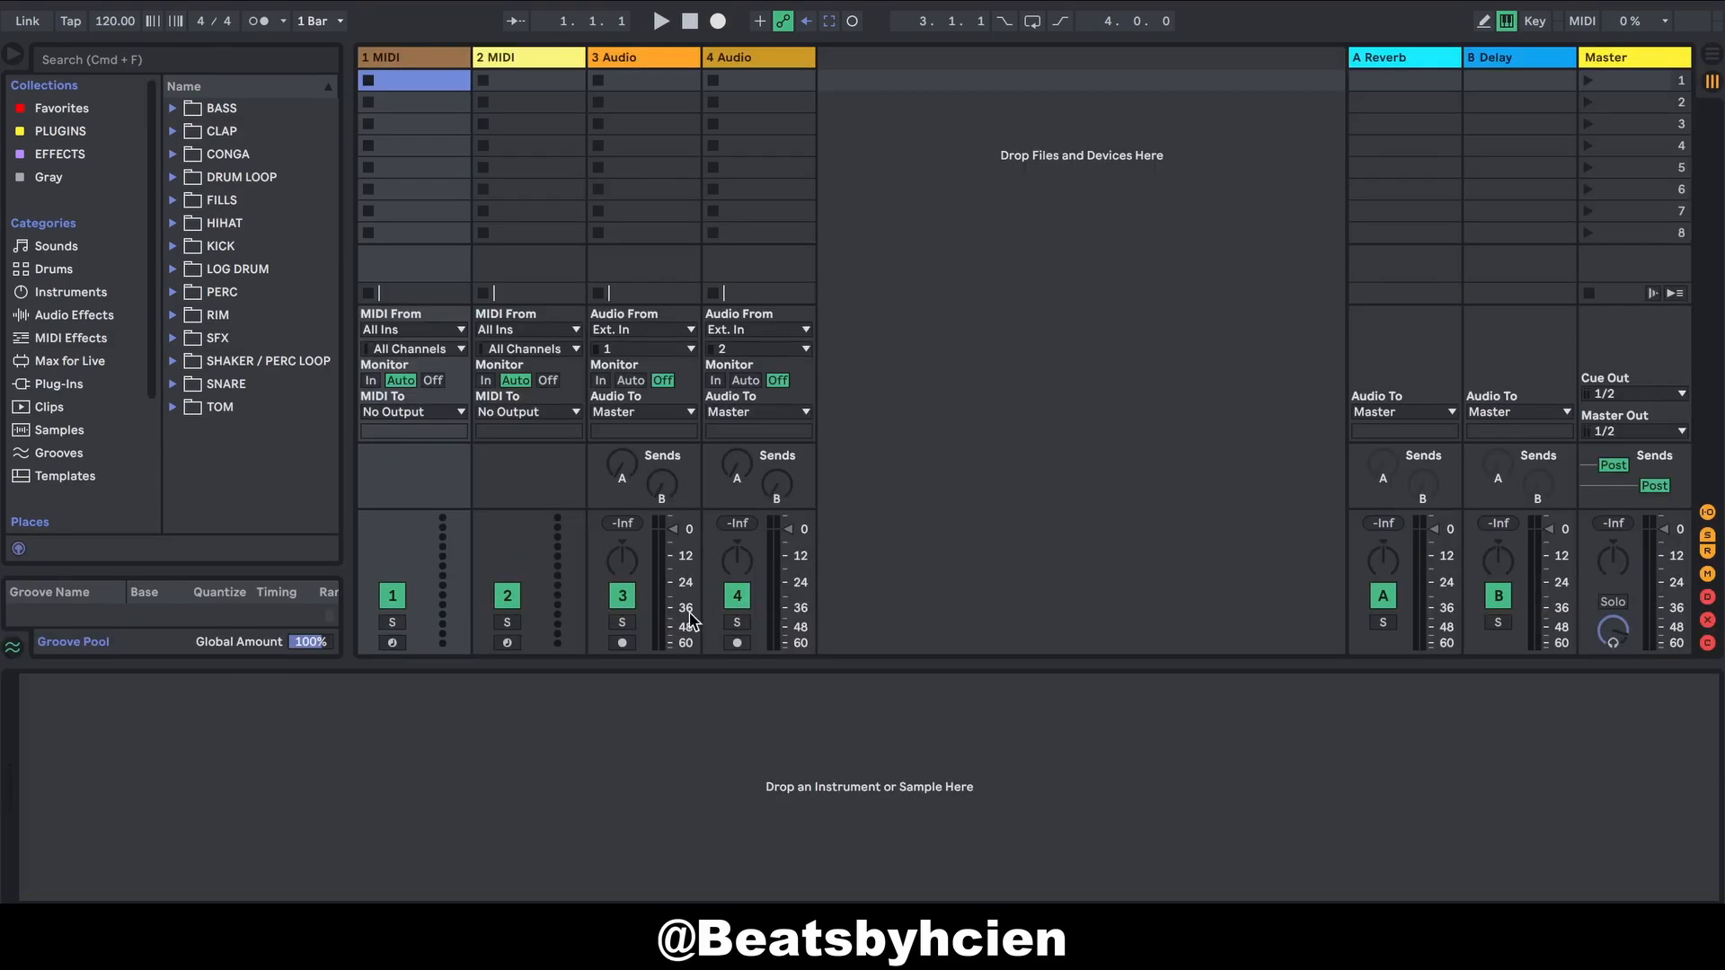
{"action": "left_click", "coordinate": [626, 573]}
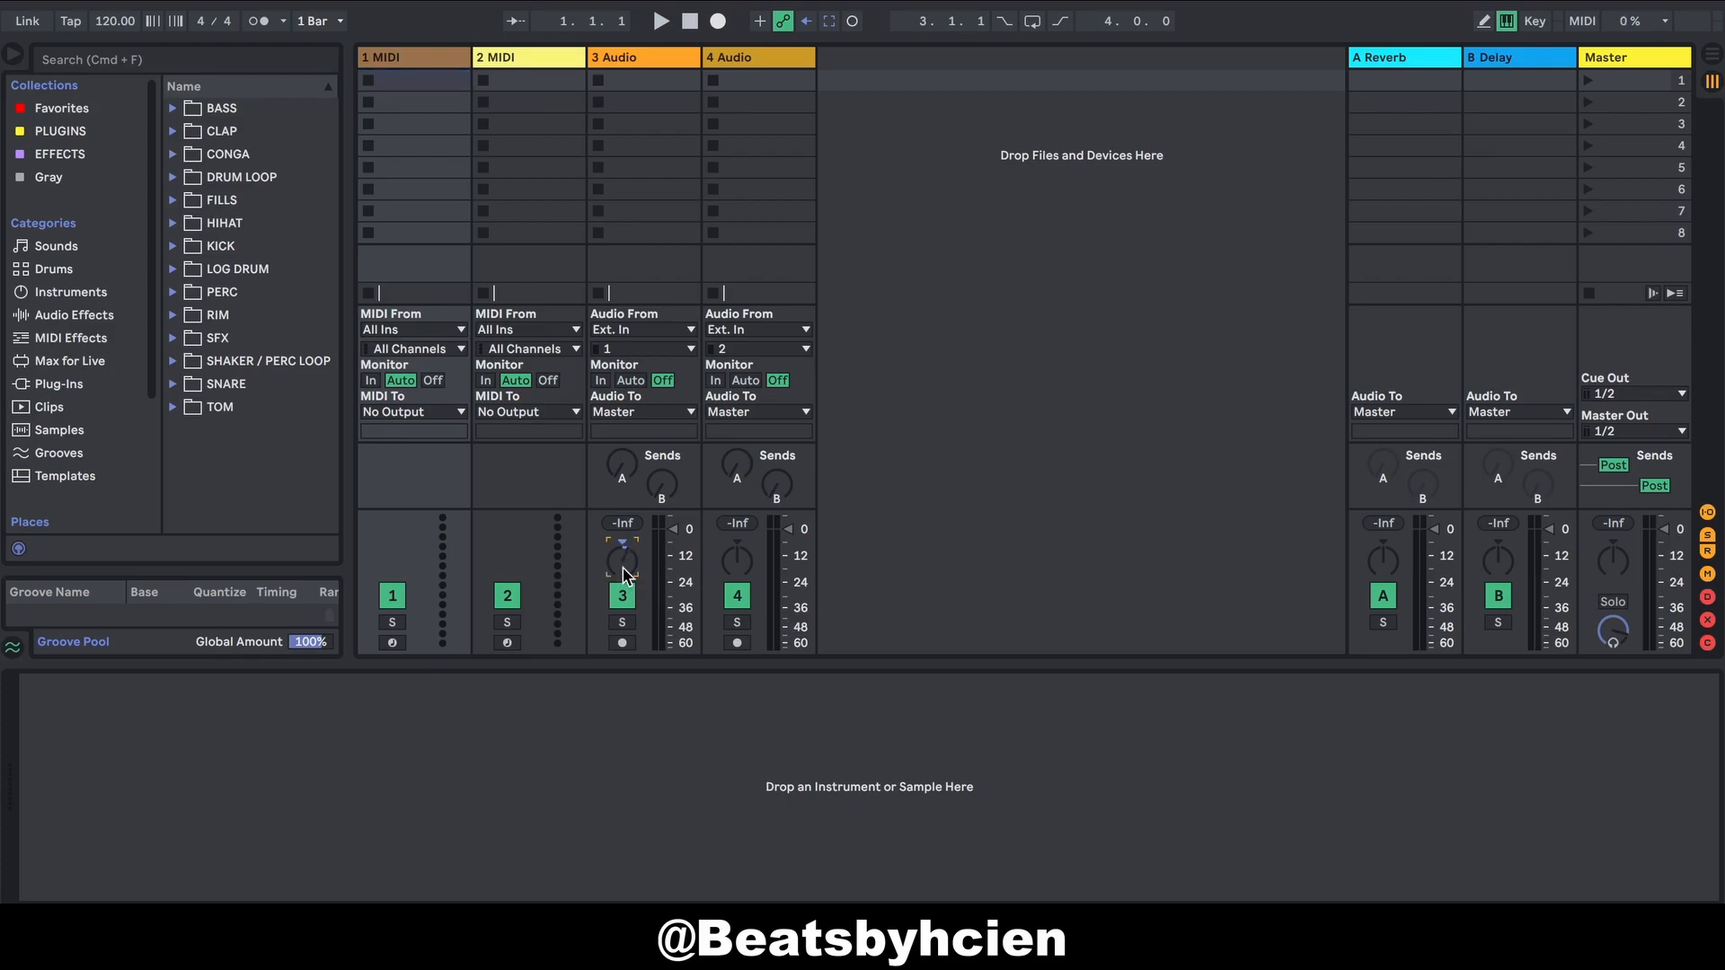
{"action": "key", "text": "Tab"}
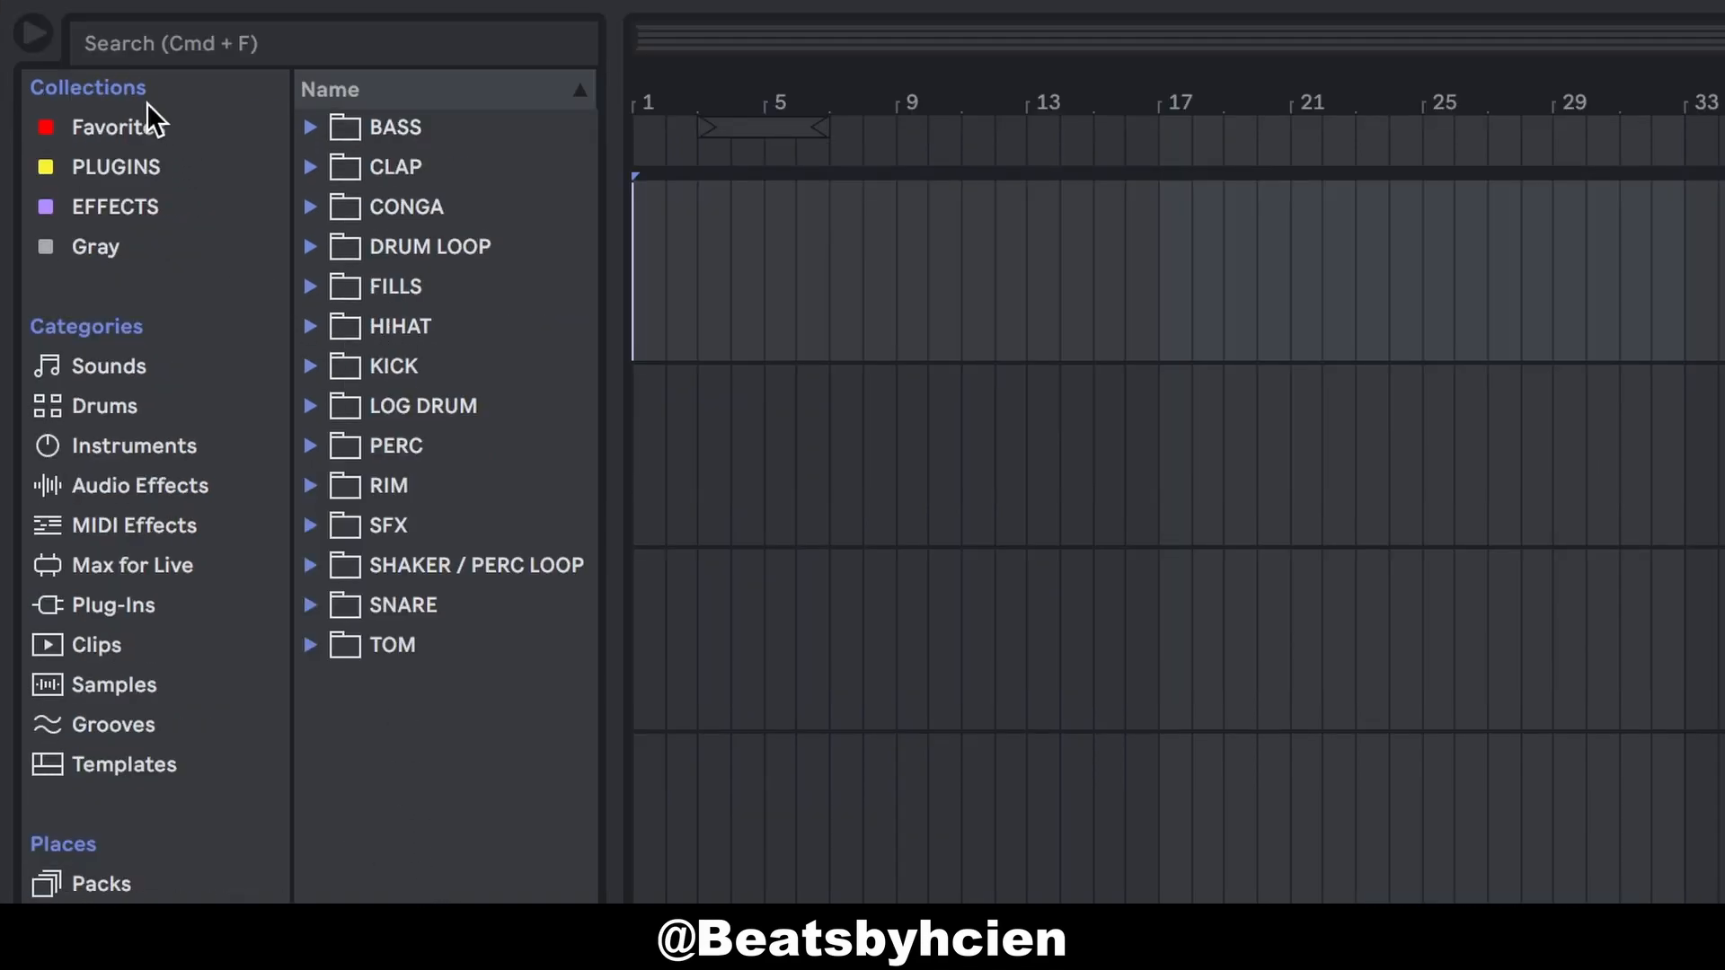
Step: Look through the Favorites and PLUGINS collections and the Audio Effects category, then return to Favorites
{"action": "left_click", "coordinate": [138, 126]}
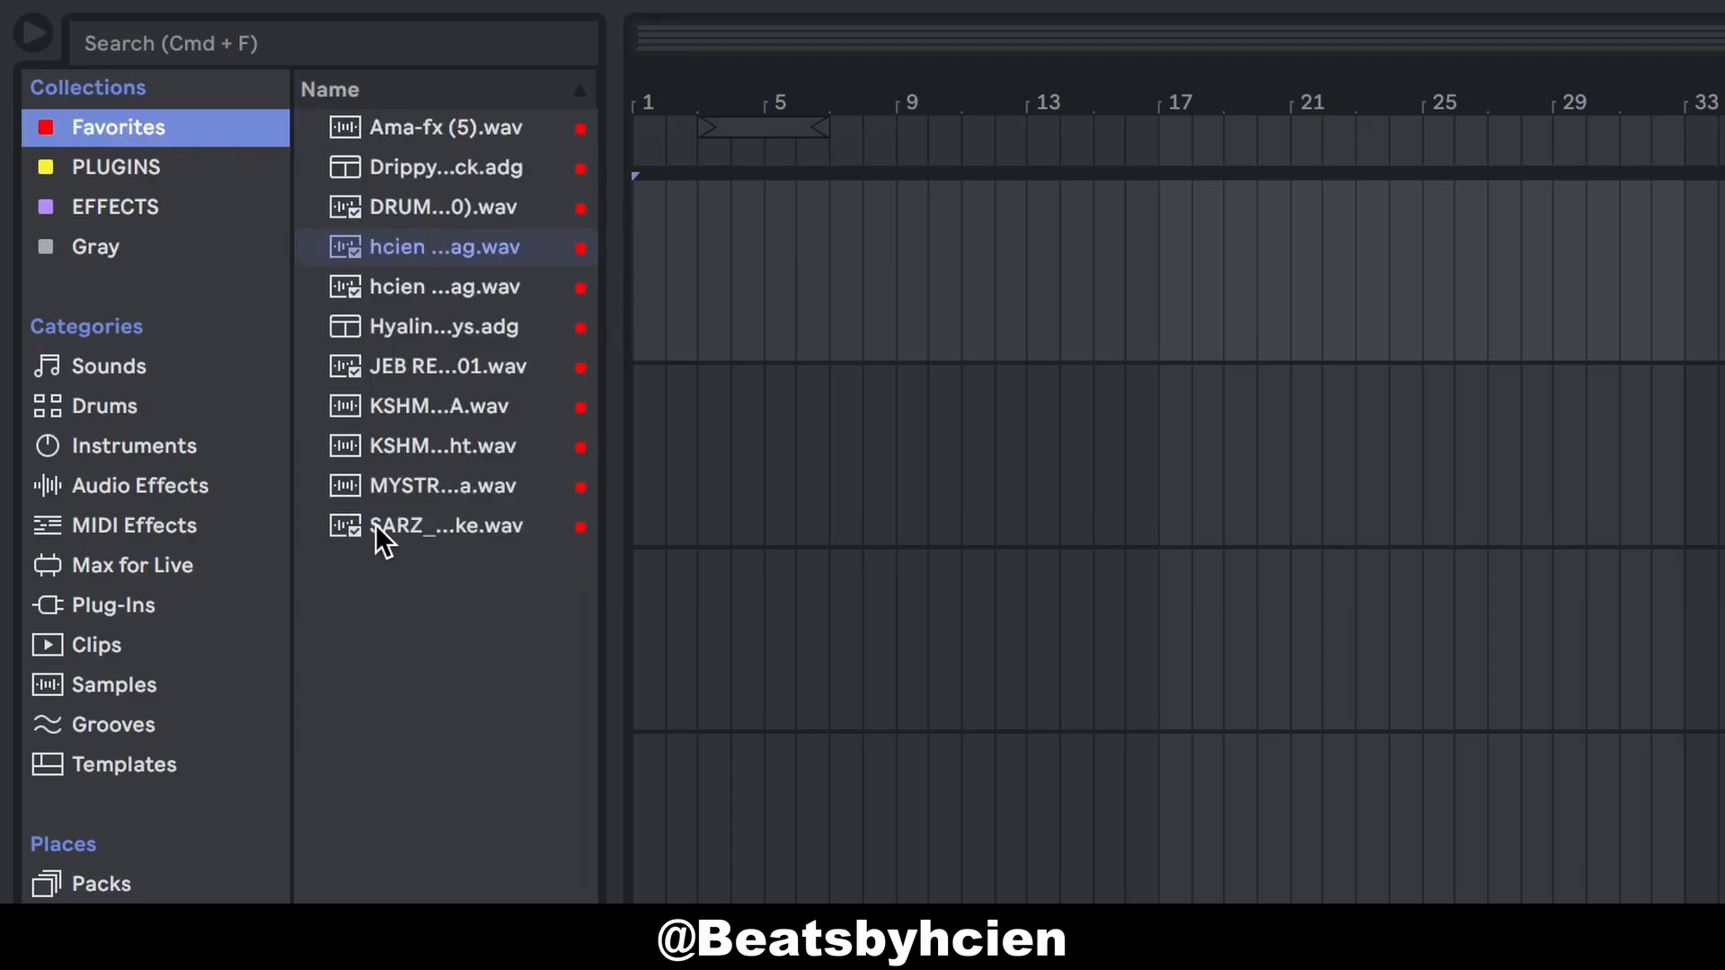
{"action": "left_click", "coordinate": [115, 178]}
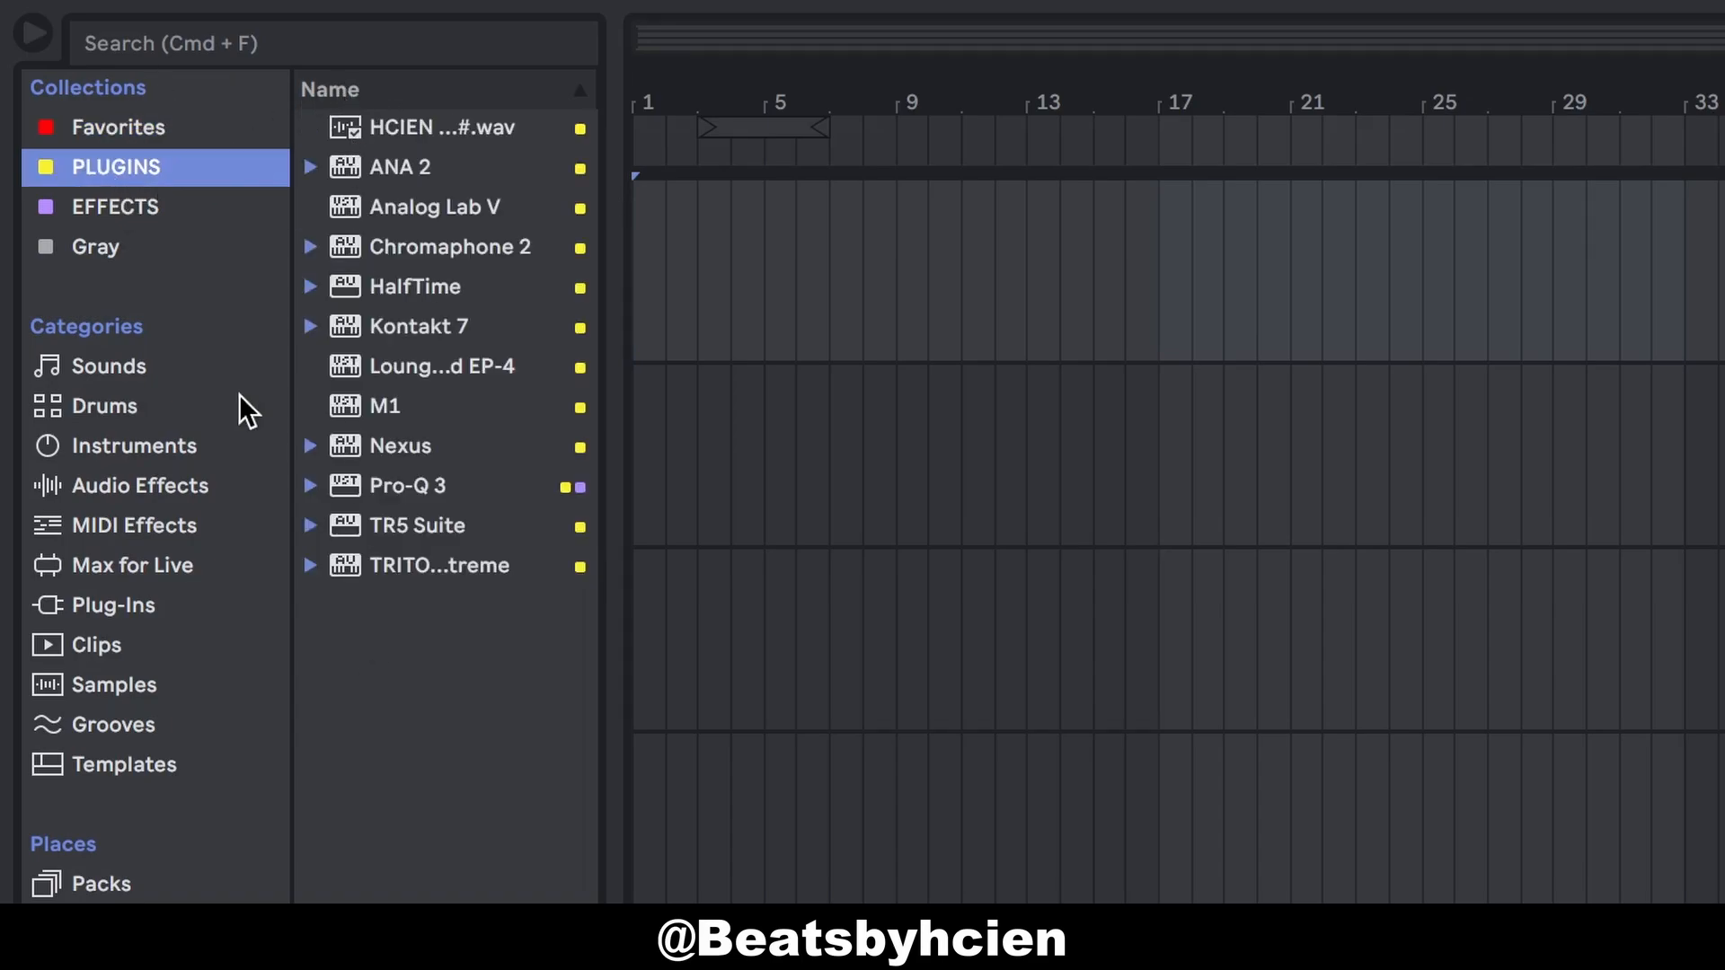
{"action": "left_click", "coordinate": [90, 492]}
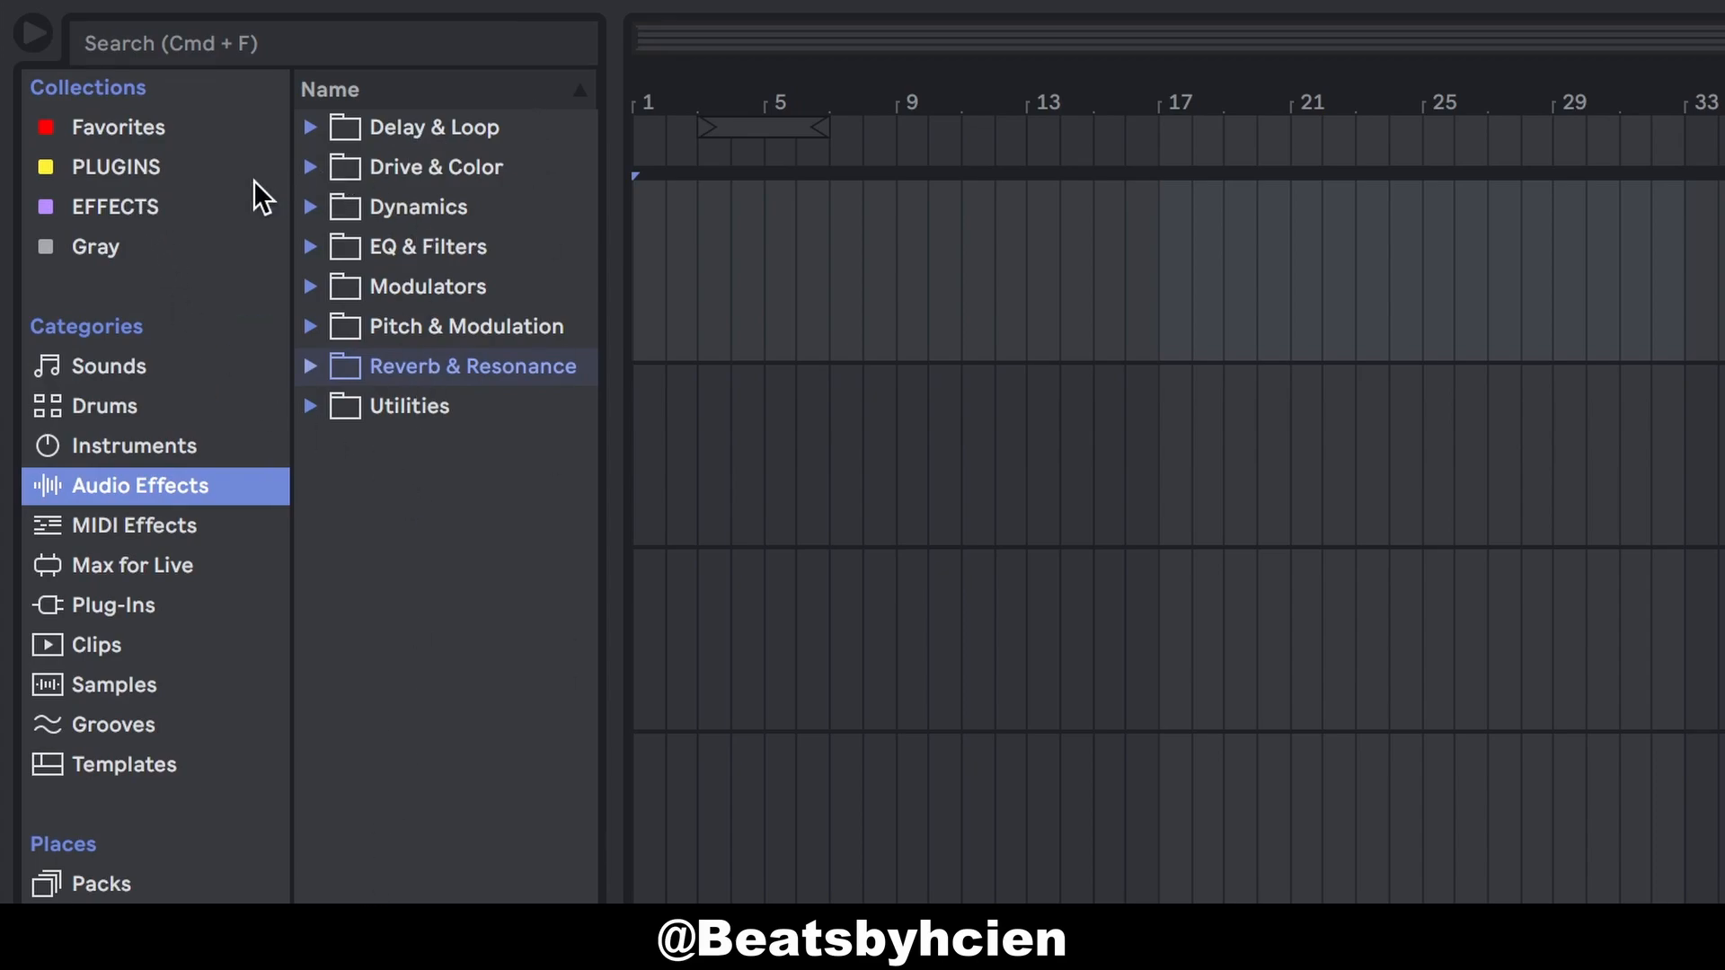
{"action": "left_click", "coordinate": [153, 127]}
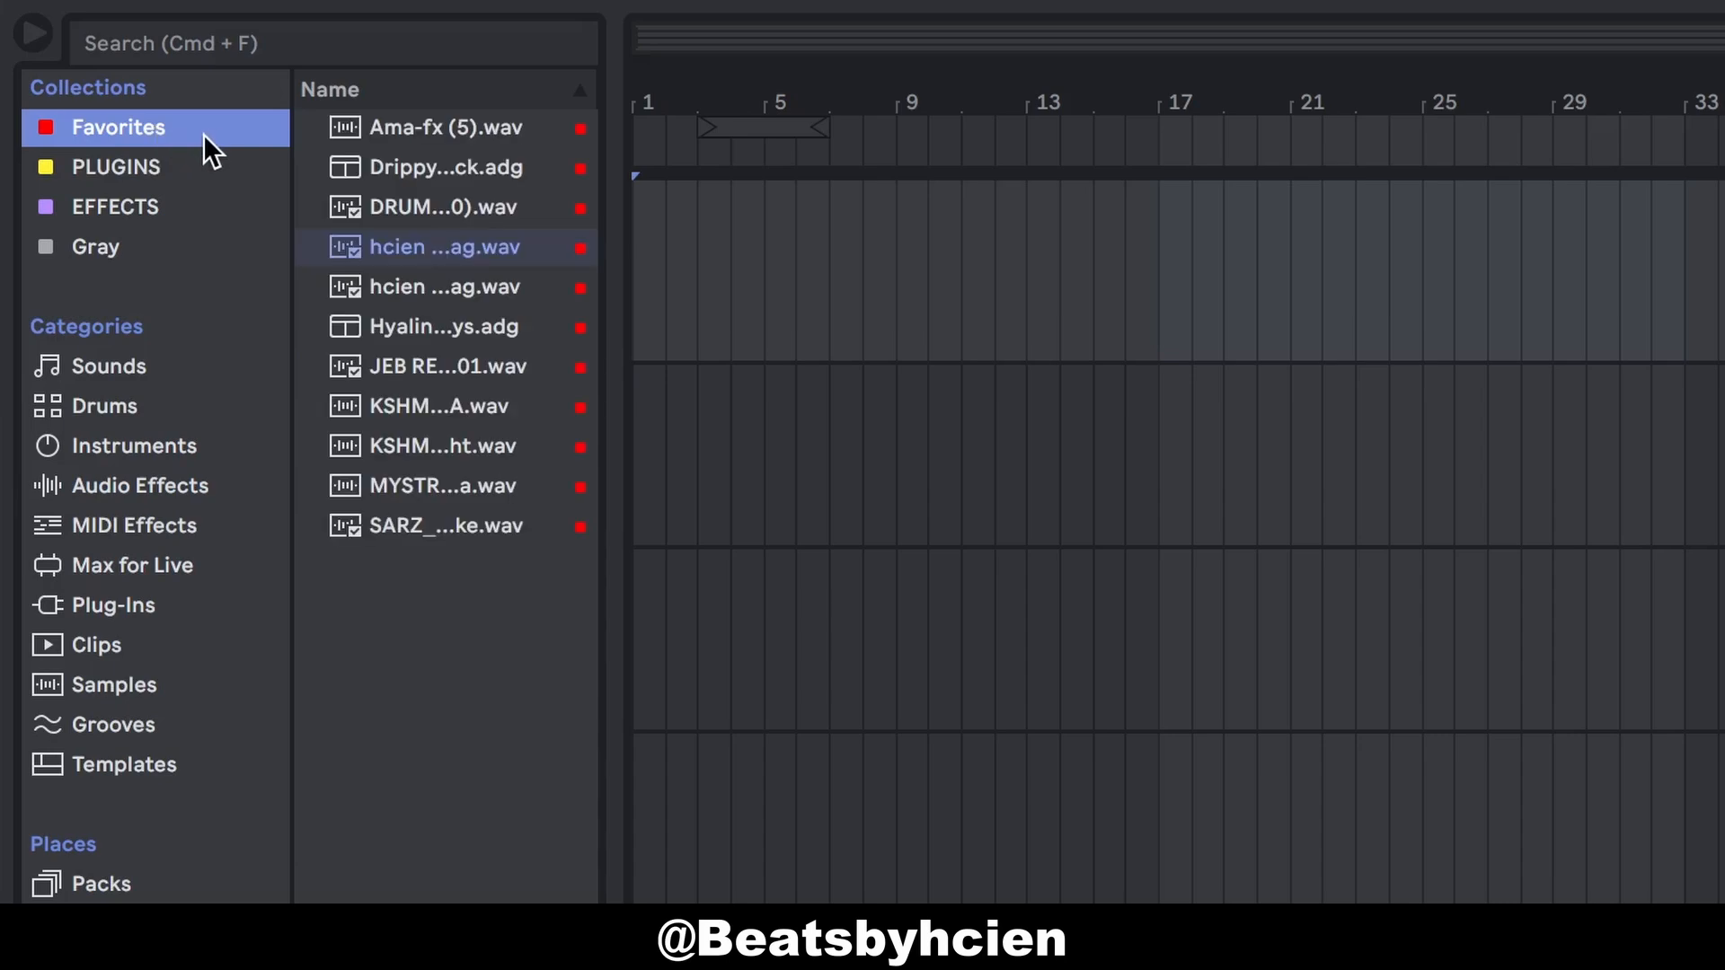
Step: Widen the browser so full item names fit in the PLUGINS collection, and show the EFFECTS collection
{"action": "left_click", "coordinate": [131, 169]}
{"action": "left_click_drag", "start_coordinate": [626, 364], "coordinate": [970, 404]}
{"action": "left_click", "coordinate": [144, 211]}
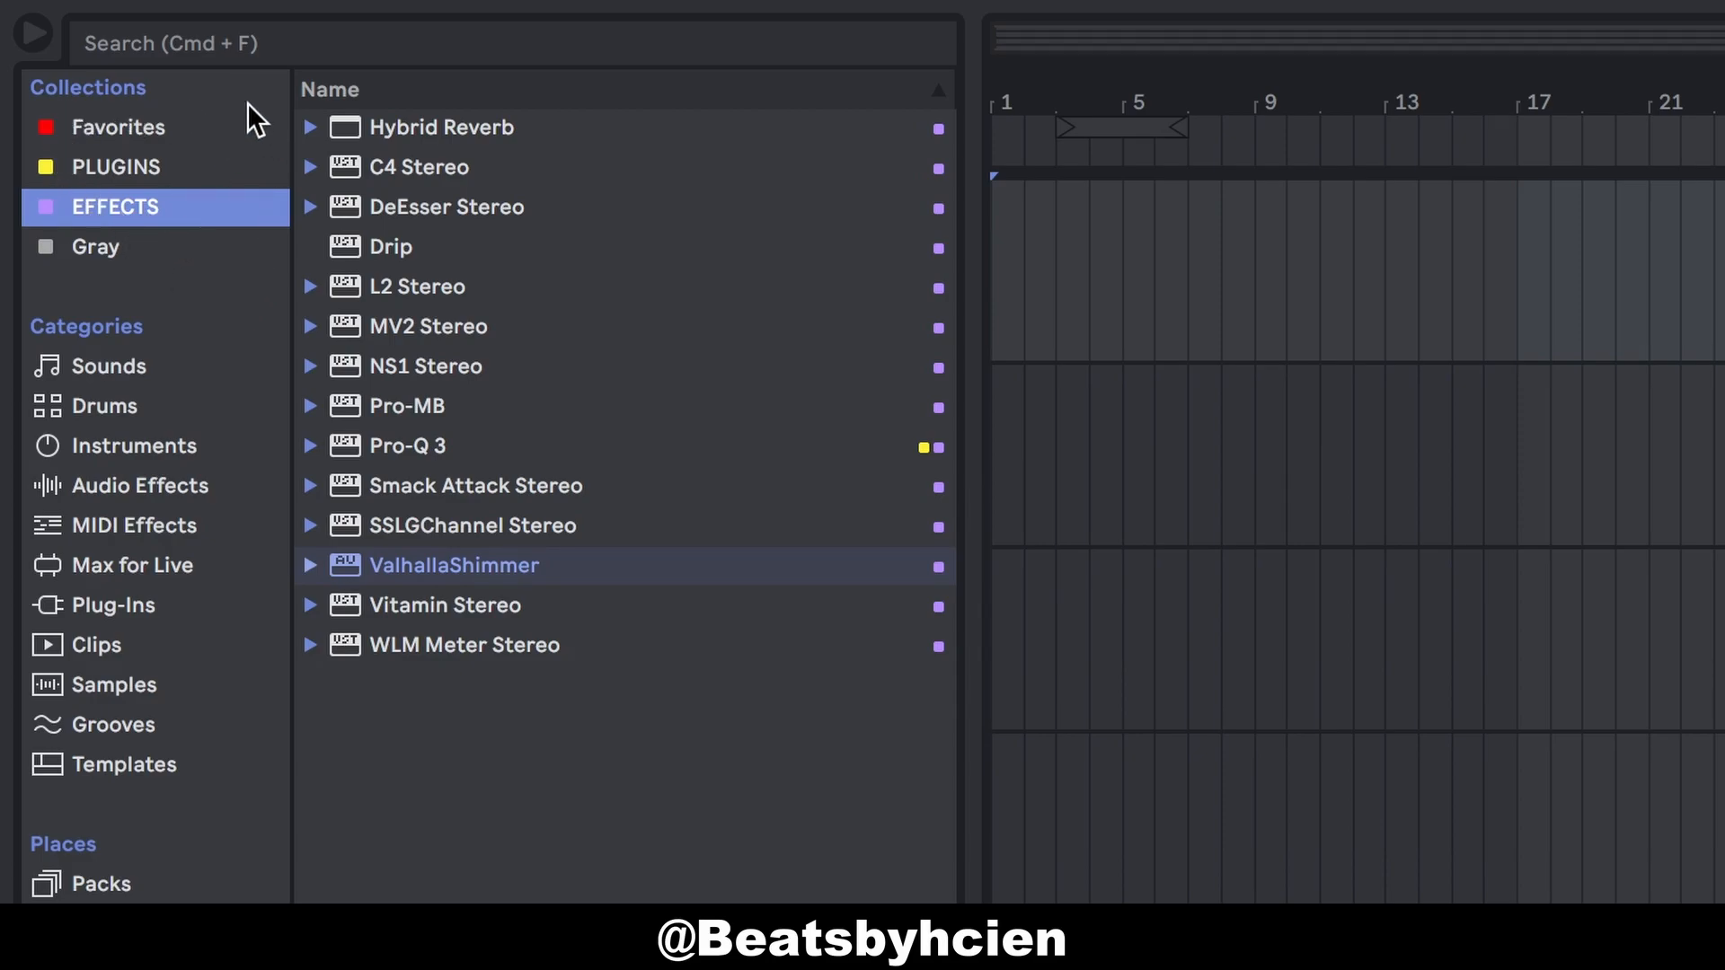
Step: Inspect which collection labels can be shown in the browser, leave the label editing, and review the PLUGINS and EFFECTS collections
{"action": "left_click", "coordinate": [264, 86]}
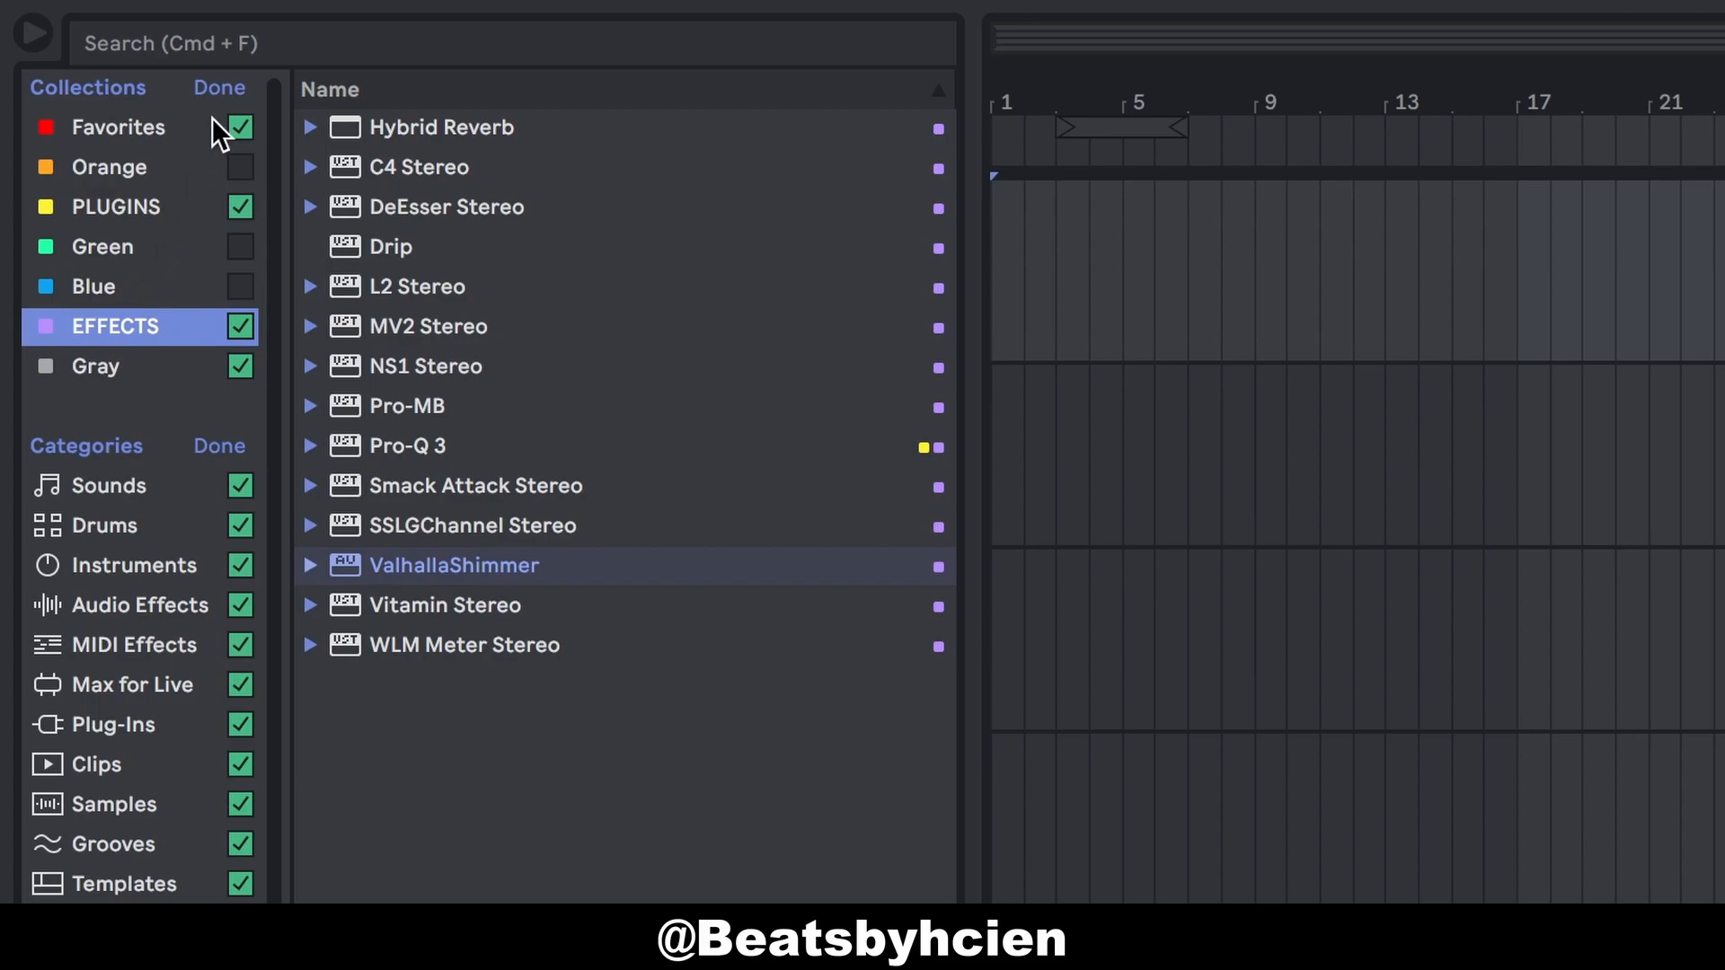
{"action": "left_click", "coordinate": [215, 88]}
{"action": "left_click", "coordinate": [149, 166]}
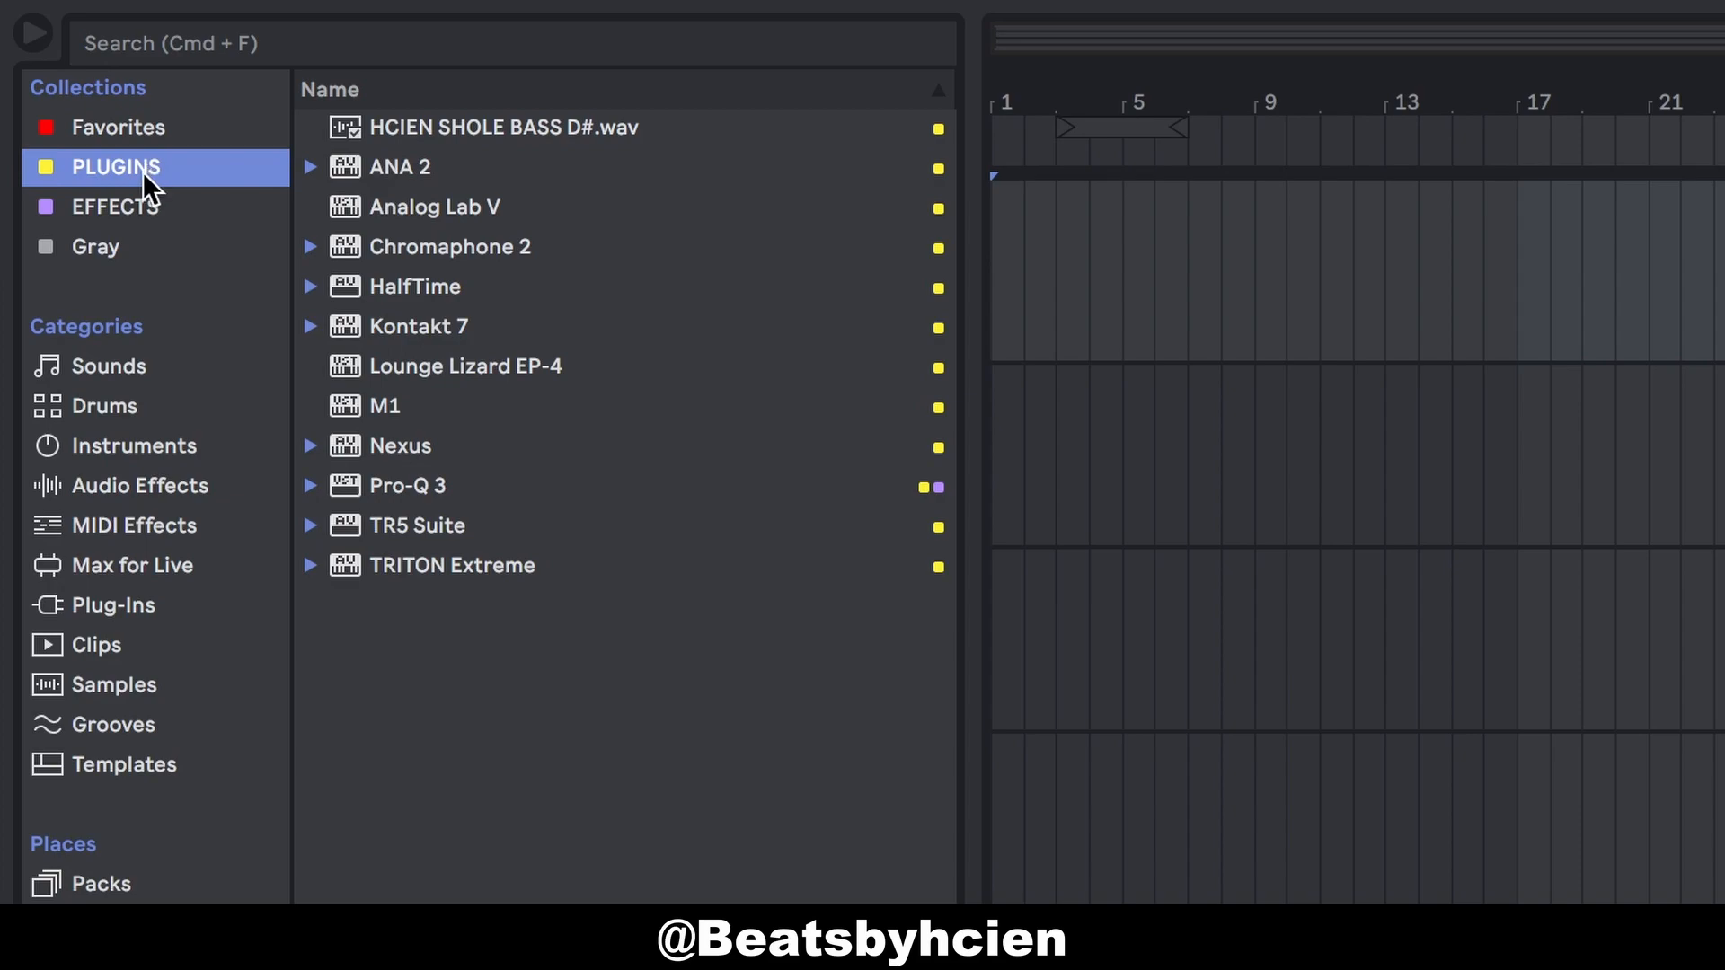
{"action": "left_click", "coordinate": [125, 208]}
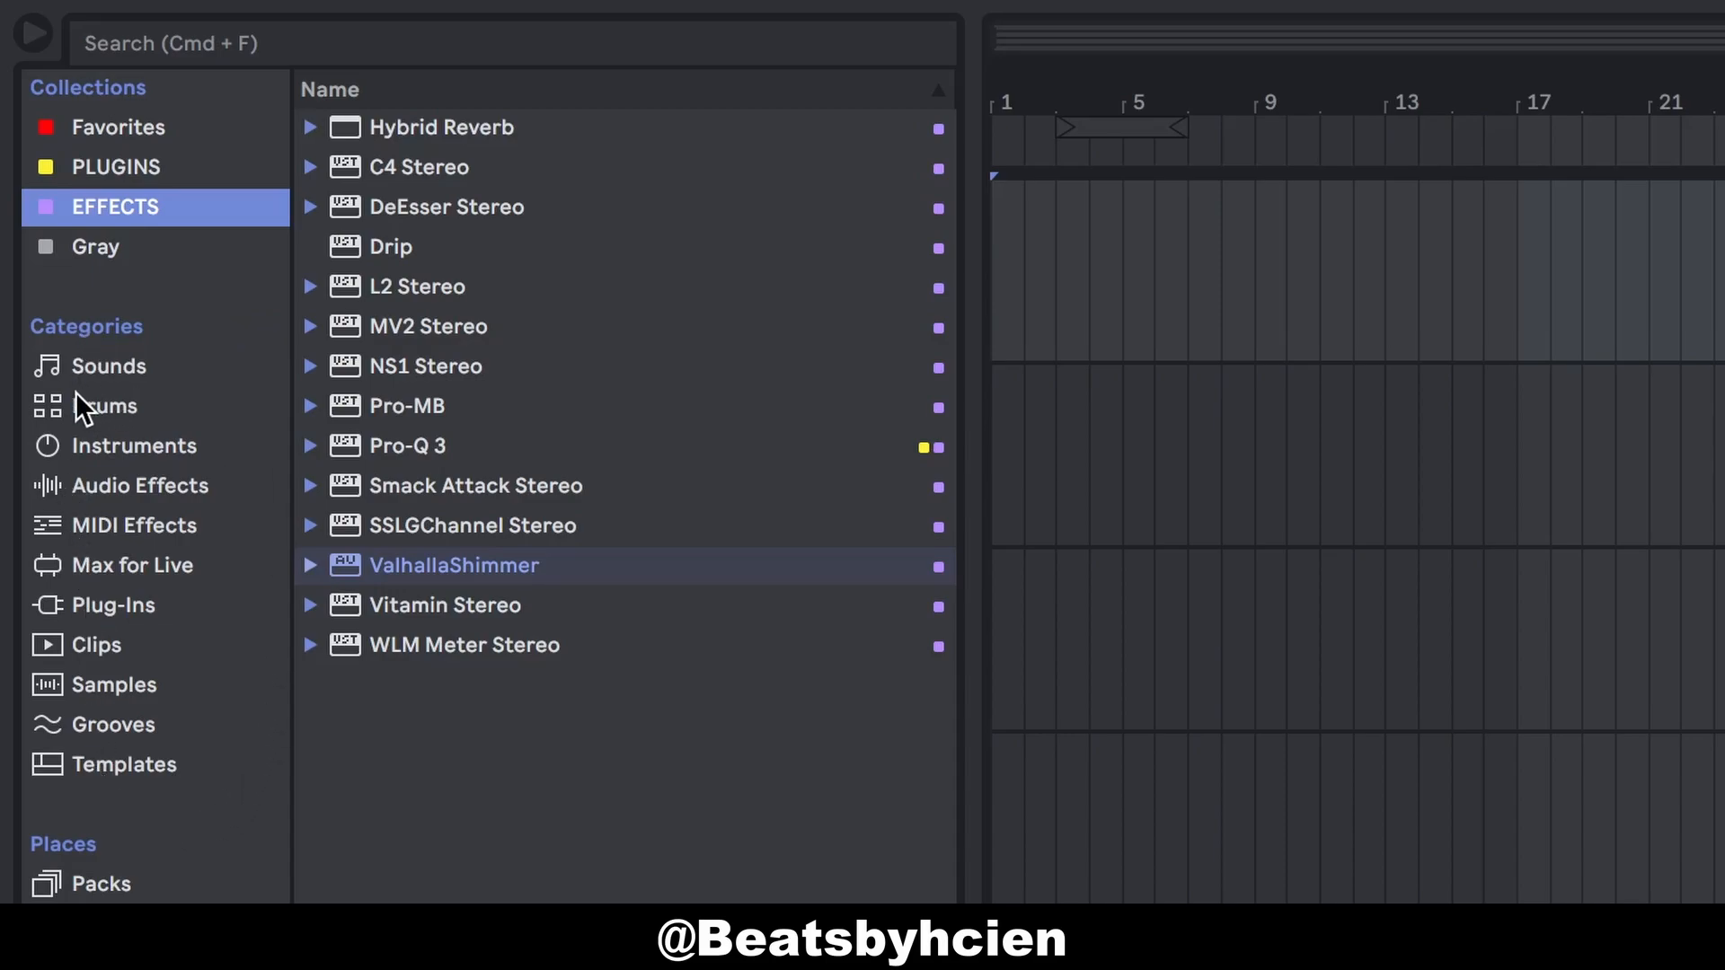
Step: Examine the Sounds category by expanding and collapsing its Ambient & Evolving, Bass and Brass groups
{"action": "left_click", "coordinate": [95, 376]}
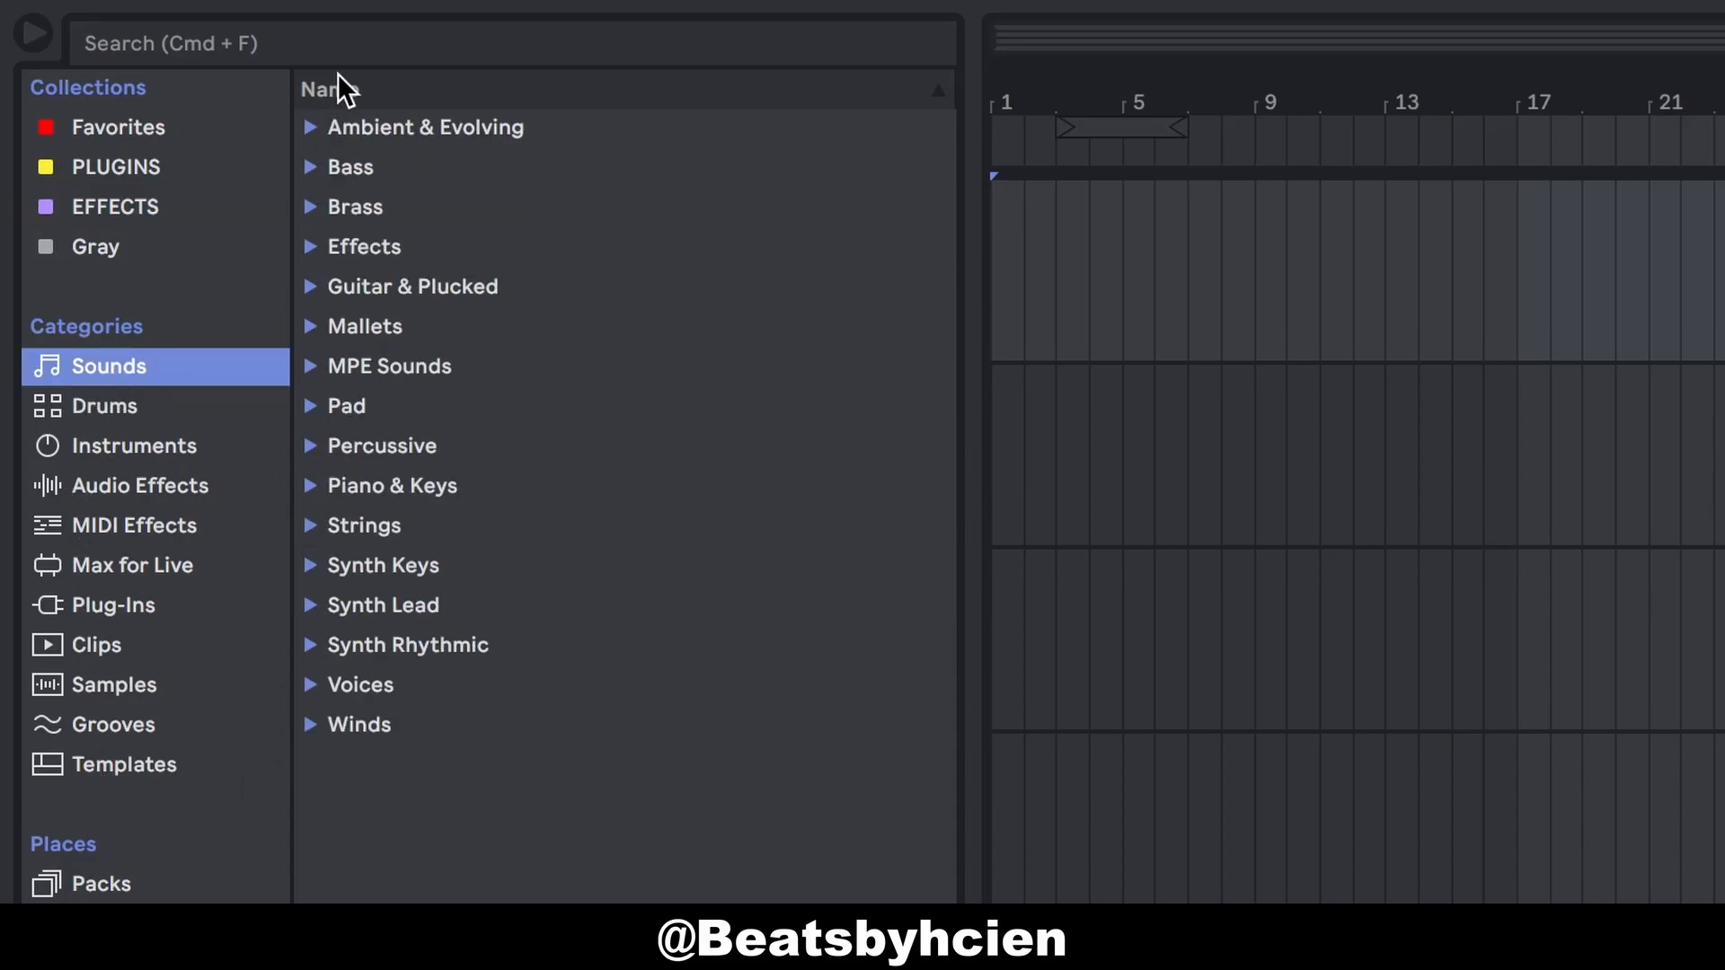
{"action": "left_click", "coordinate": [311, 128]}
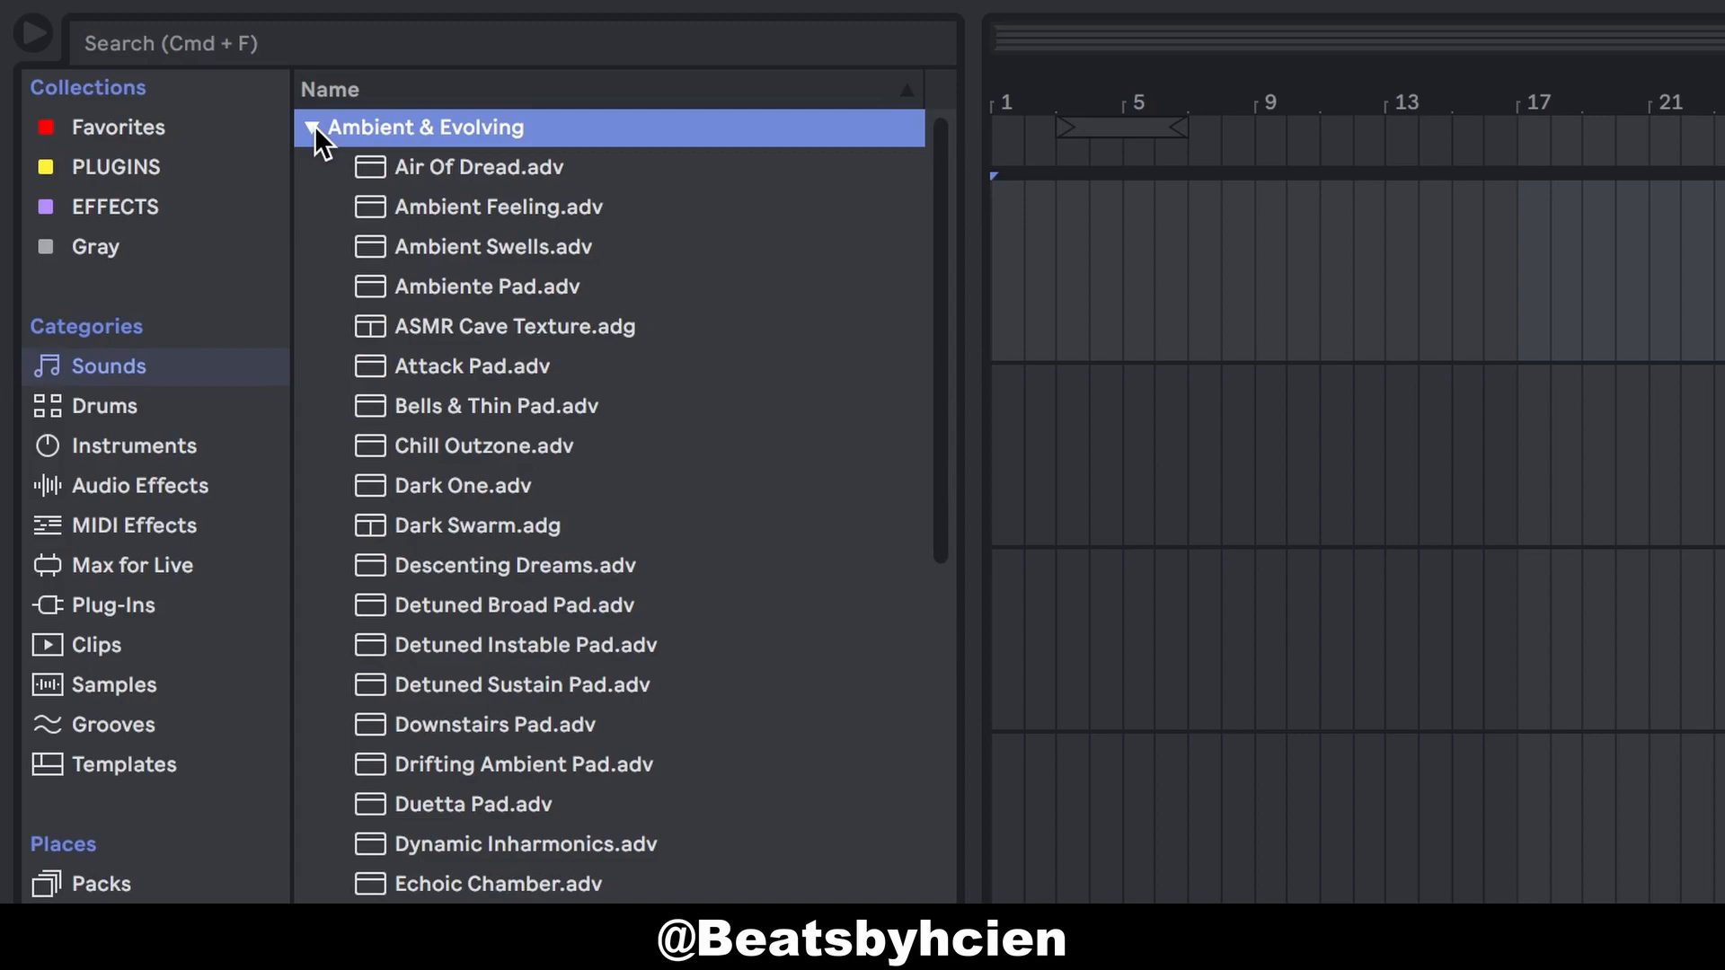
{"action": "left_click", "coordinate": [312, 128]}
{"action": "left_click", "coordinate": [314, 167]}
{"action": "left_click", "coordinate": [314, 167]}
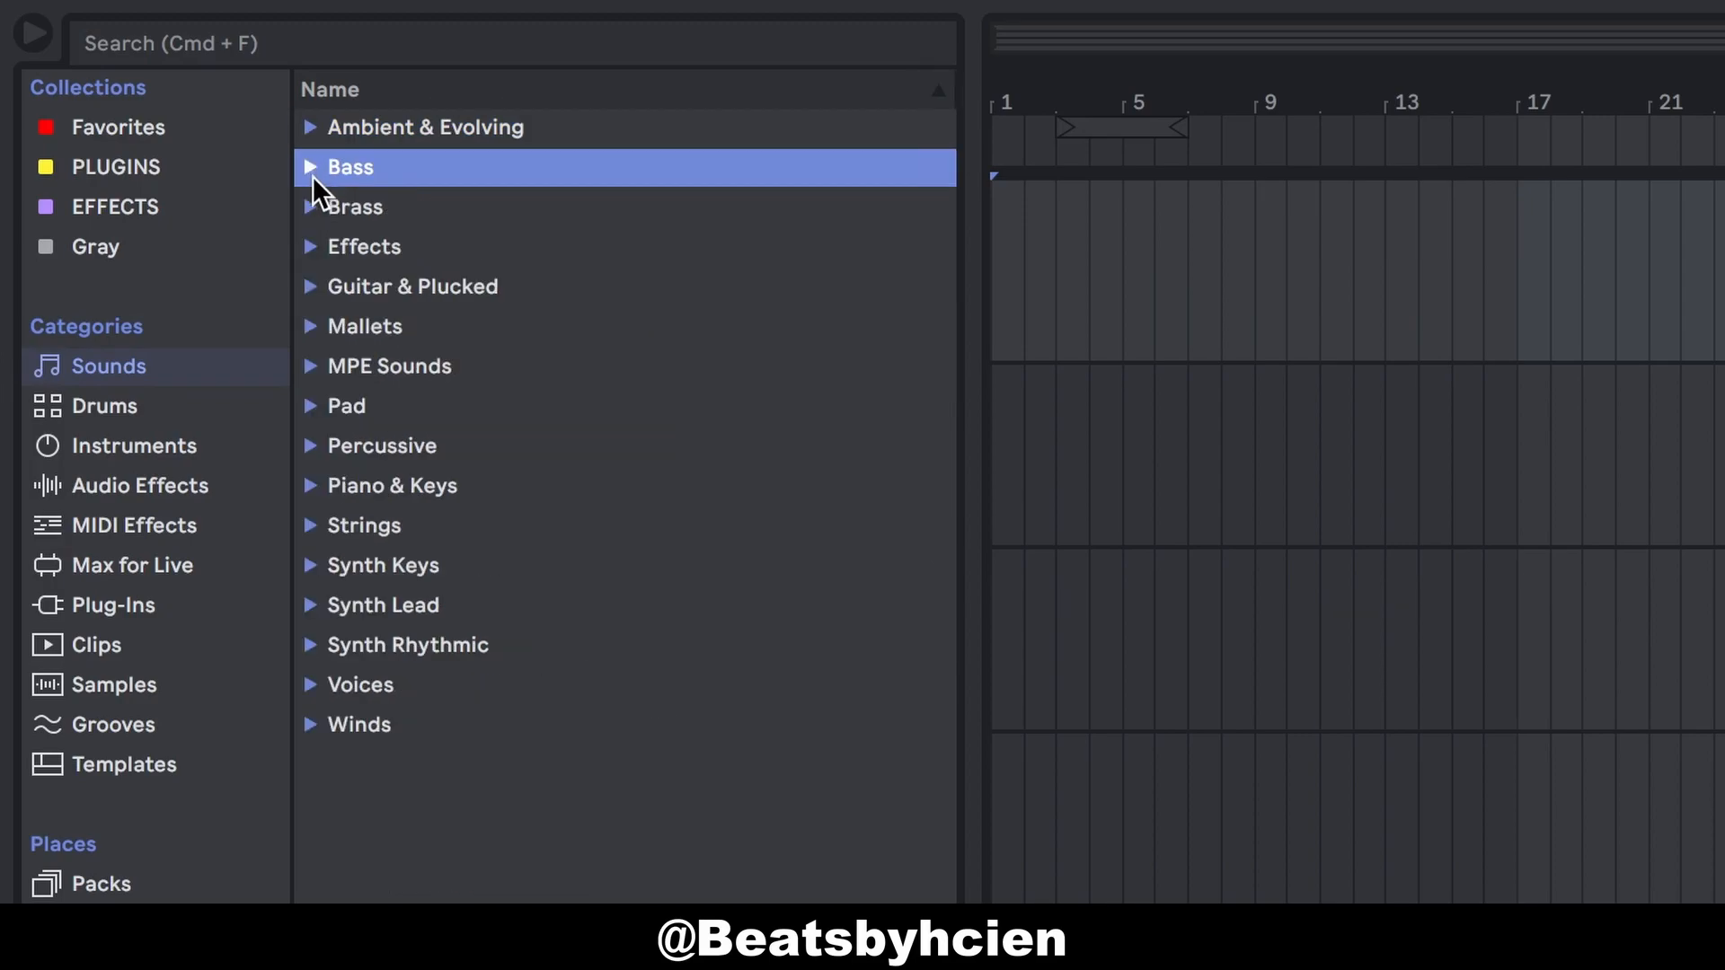
{"action": "left_click", "coordinate": [314, 201]}
{"action": "left_click", "coordinate": [314, 203]}
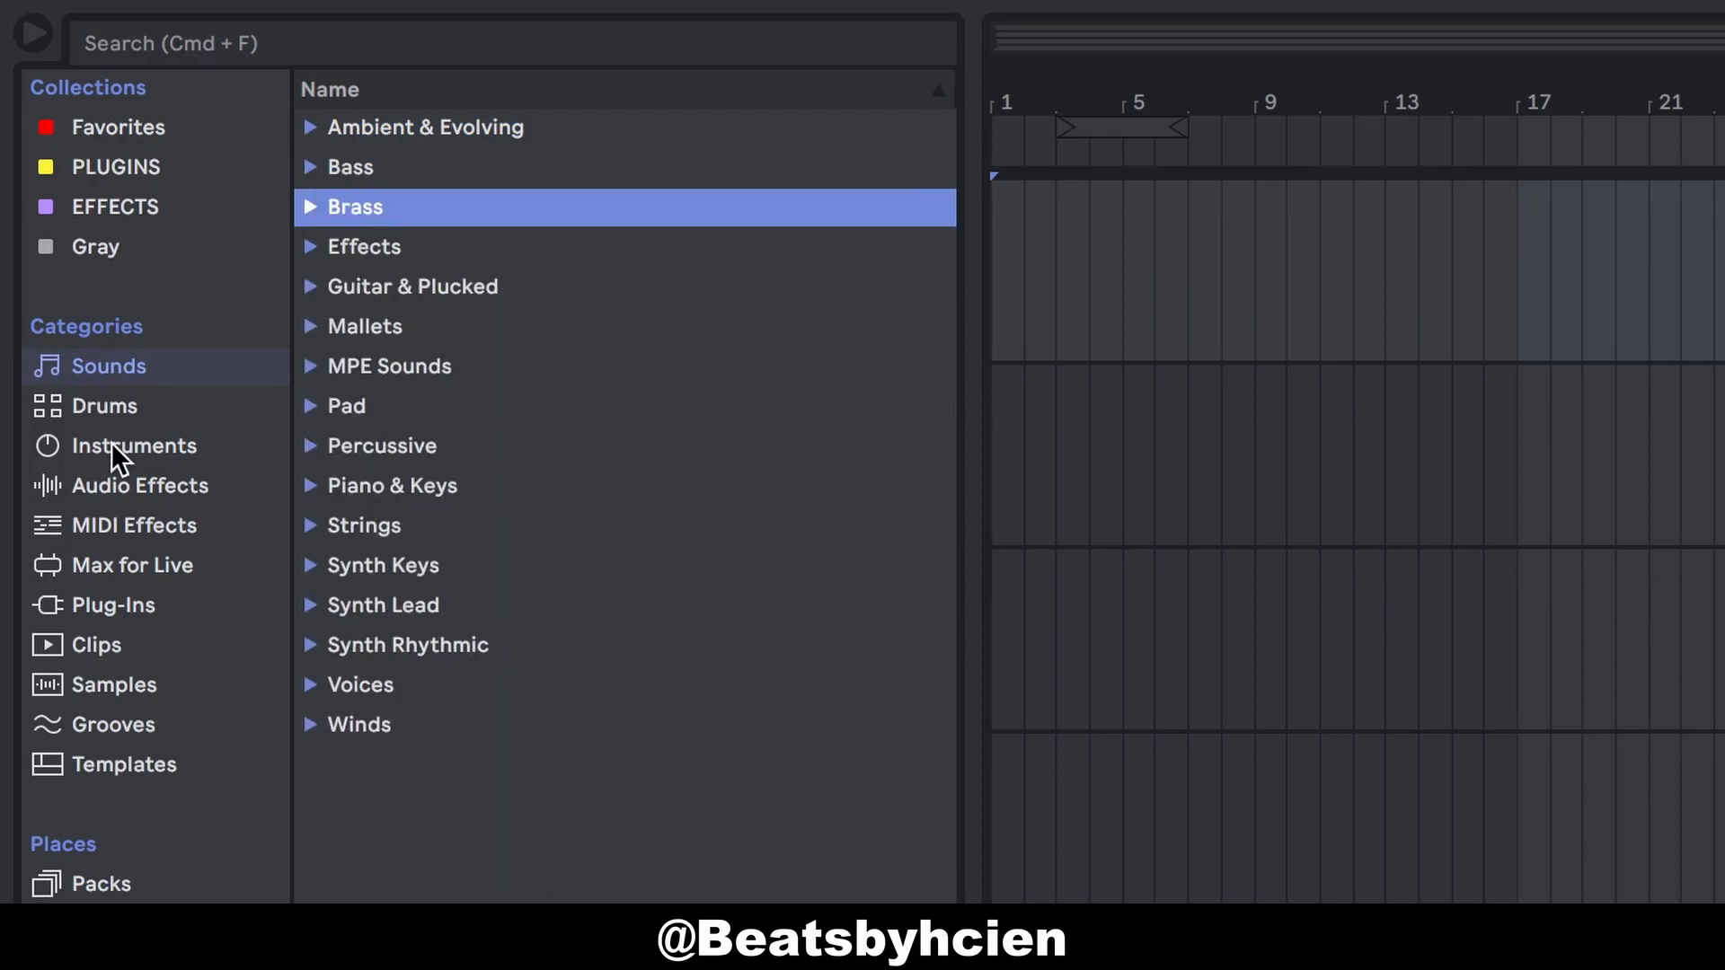
Step: Show the Drums category and preview the 1DA.adg and 505 Core Kit.adg kits
{"action": "left_click", "coordinate": [102, 415]}
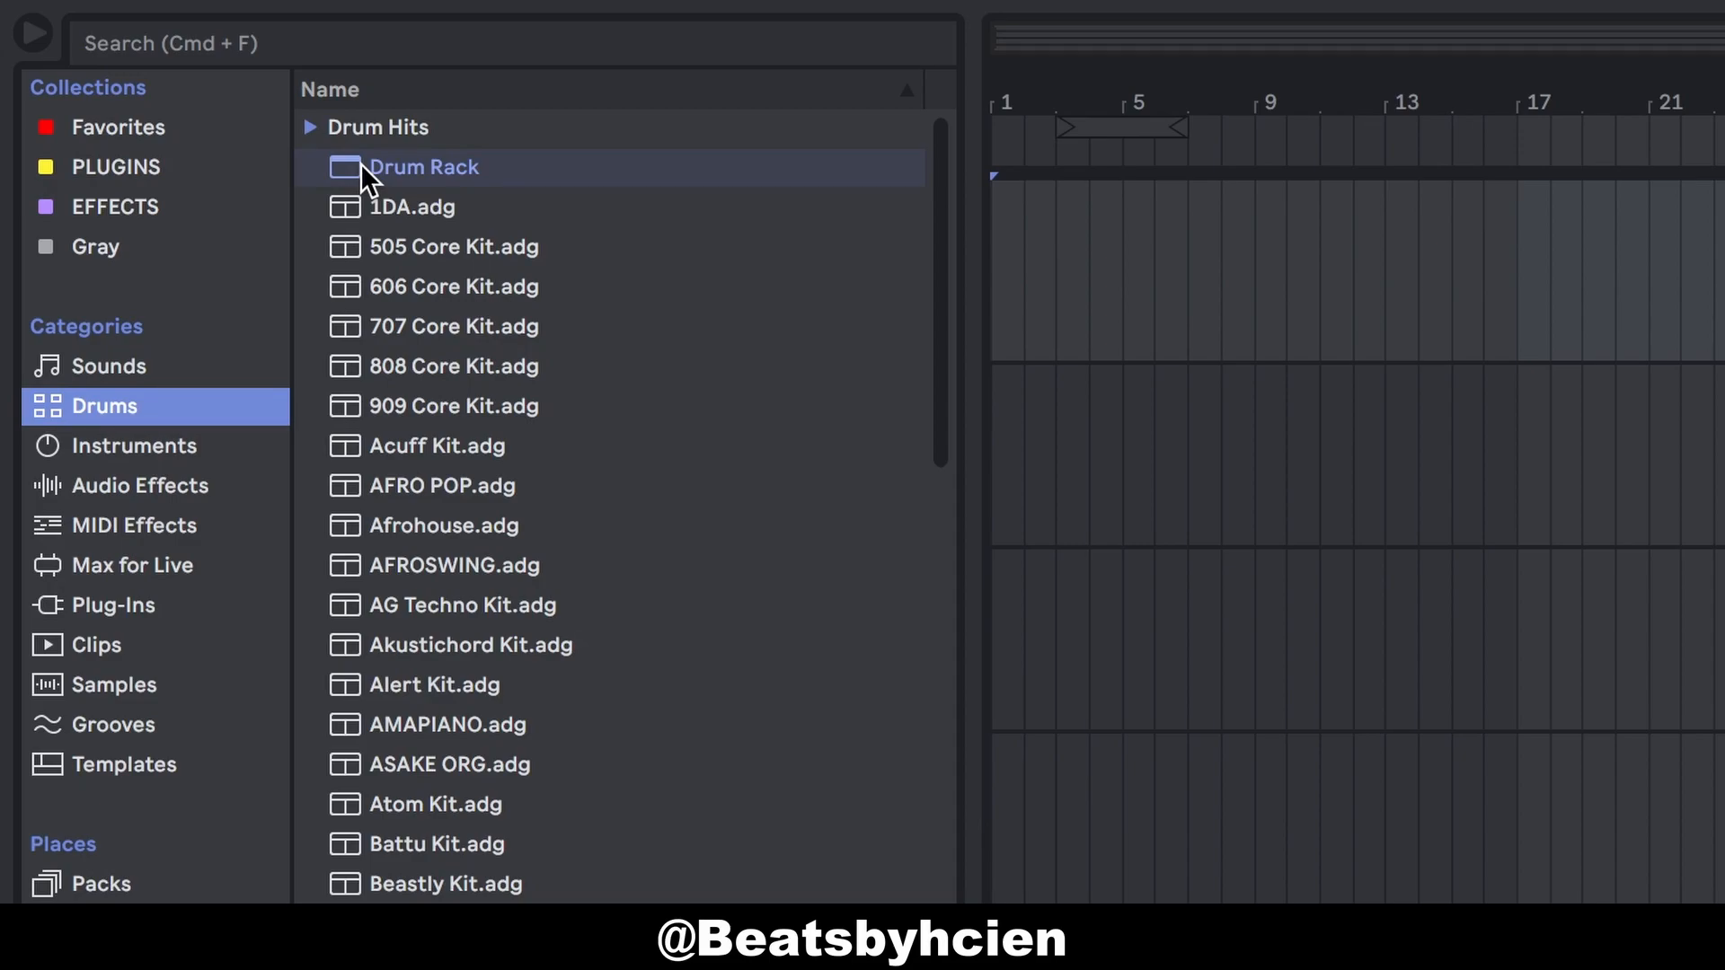
{"action": "left_click", "coordinate": [400, 205]}
{"action": "left_click", "coordinate": [397, 245]}
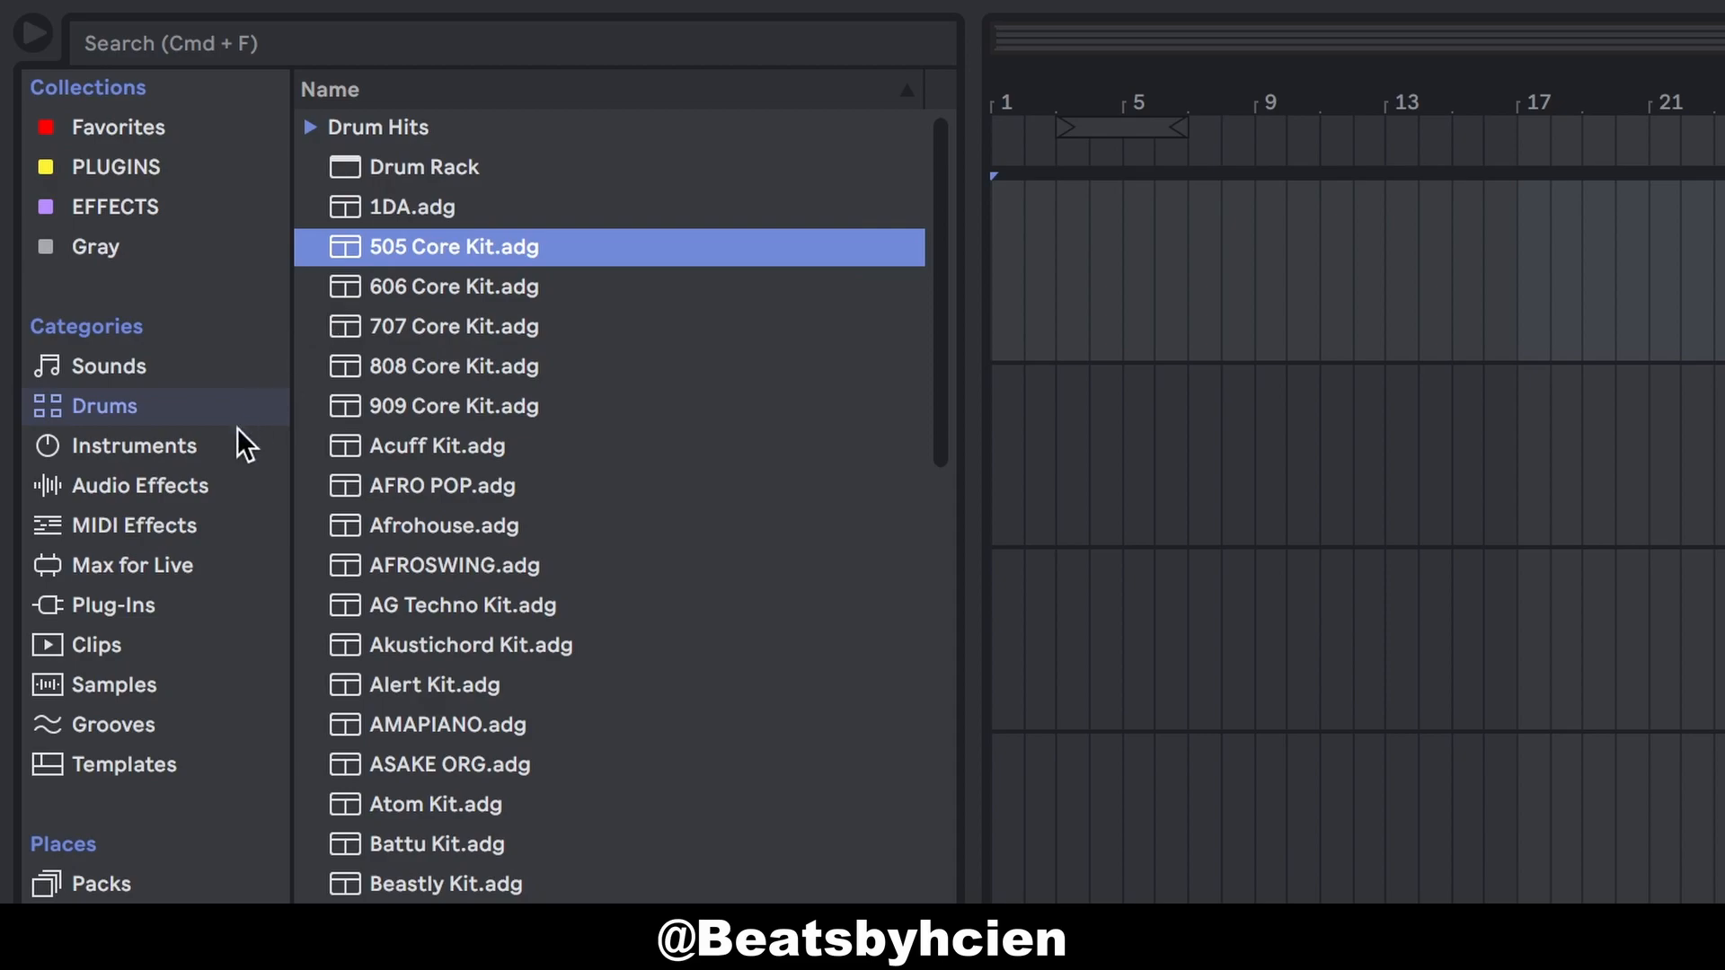
Step: Examine the Instruments category by expanding and collapsing Analog, Collision, Drum Rack and Drum Synth
{"action": "left_click", "coordinate": [186, 449]}
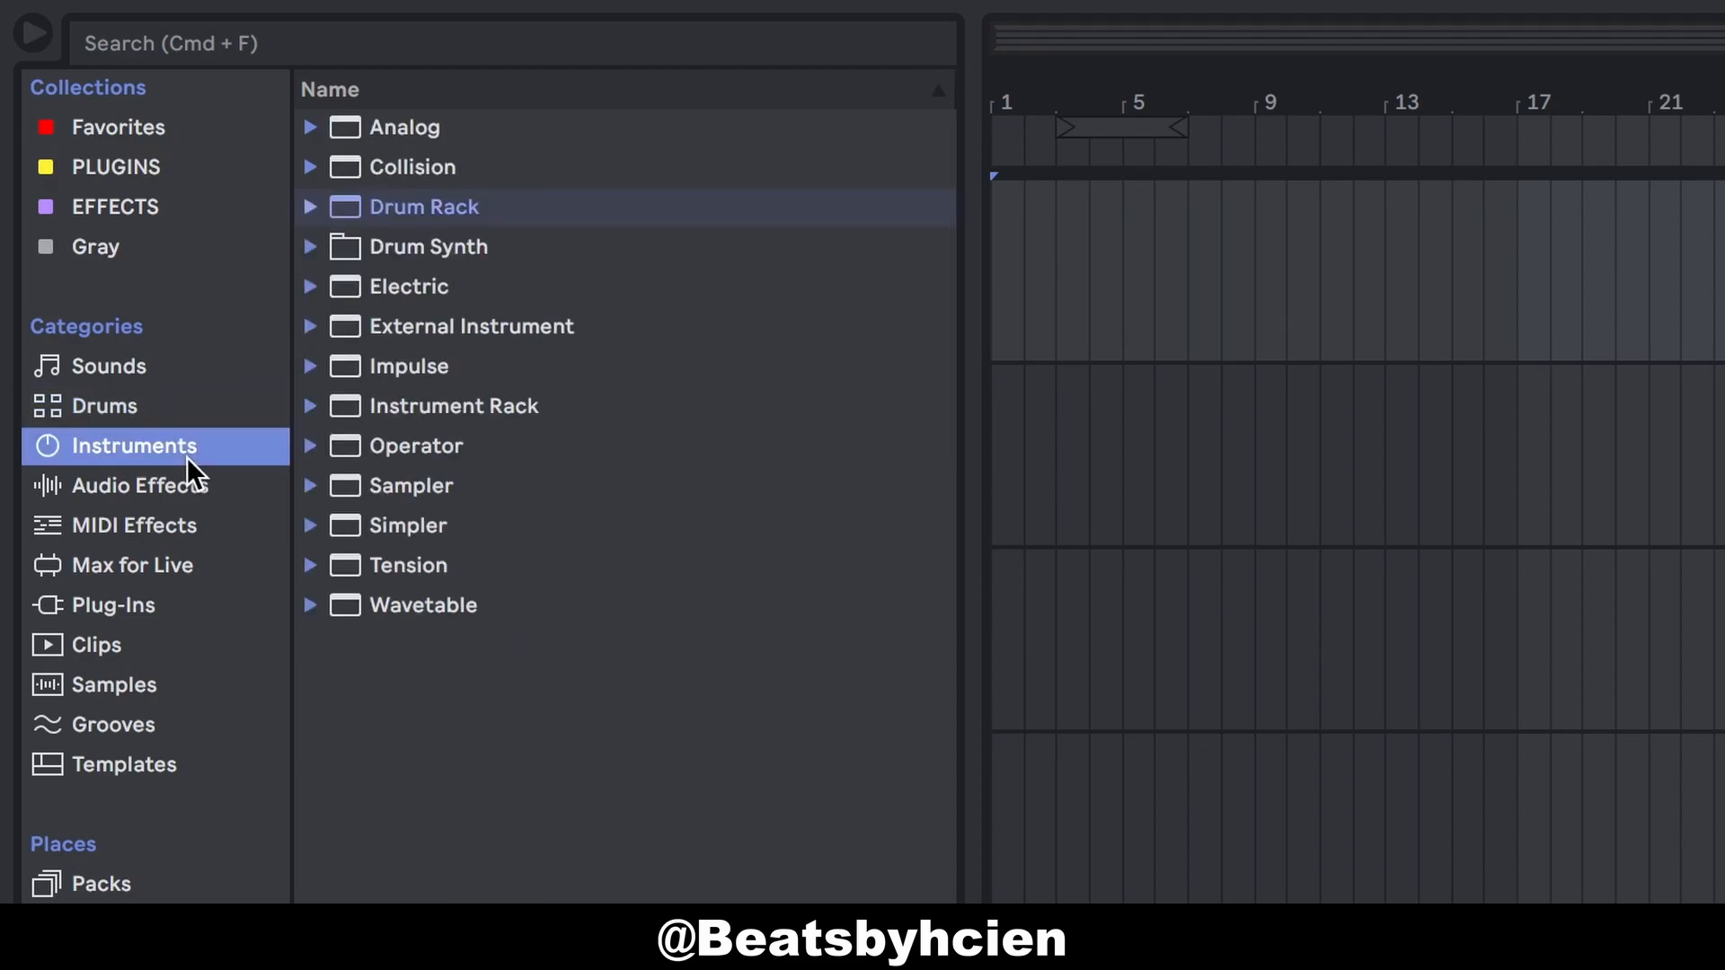
{"action": "left_click", "coordinate": [308, 128]}
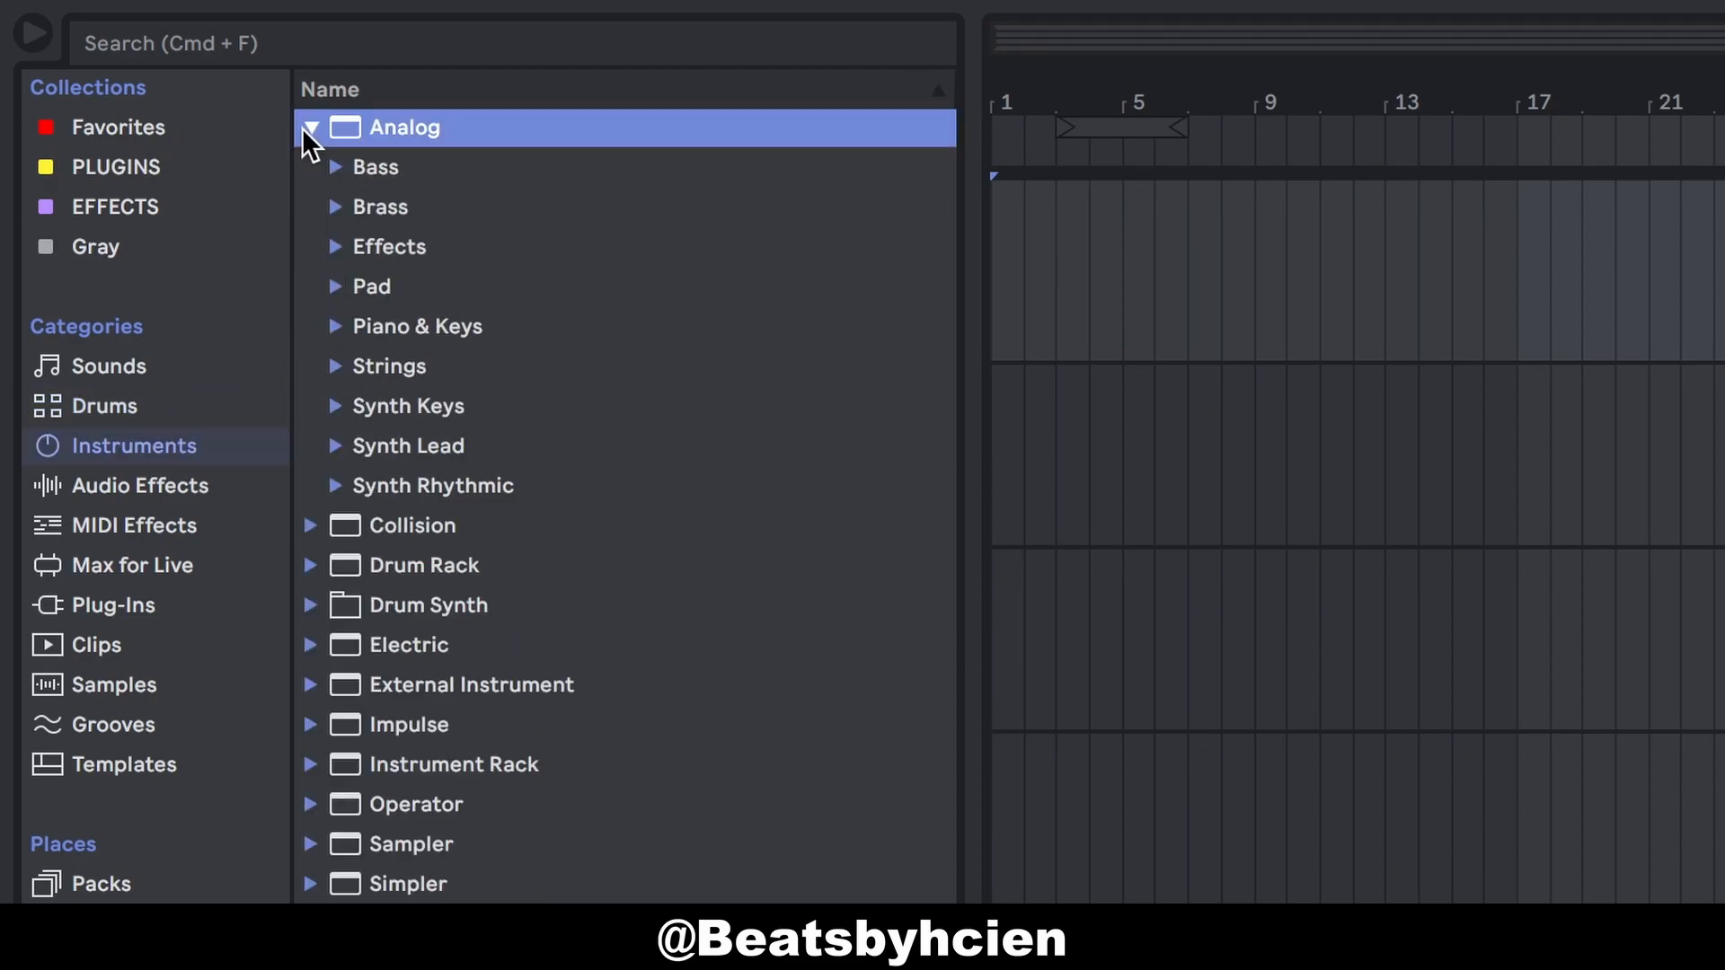
{"action": "left_click", "coordinate": [305, 128]}
{"action": "left_click", "coordinate": [312, 165]}
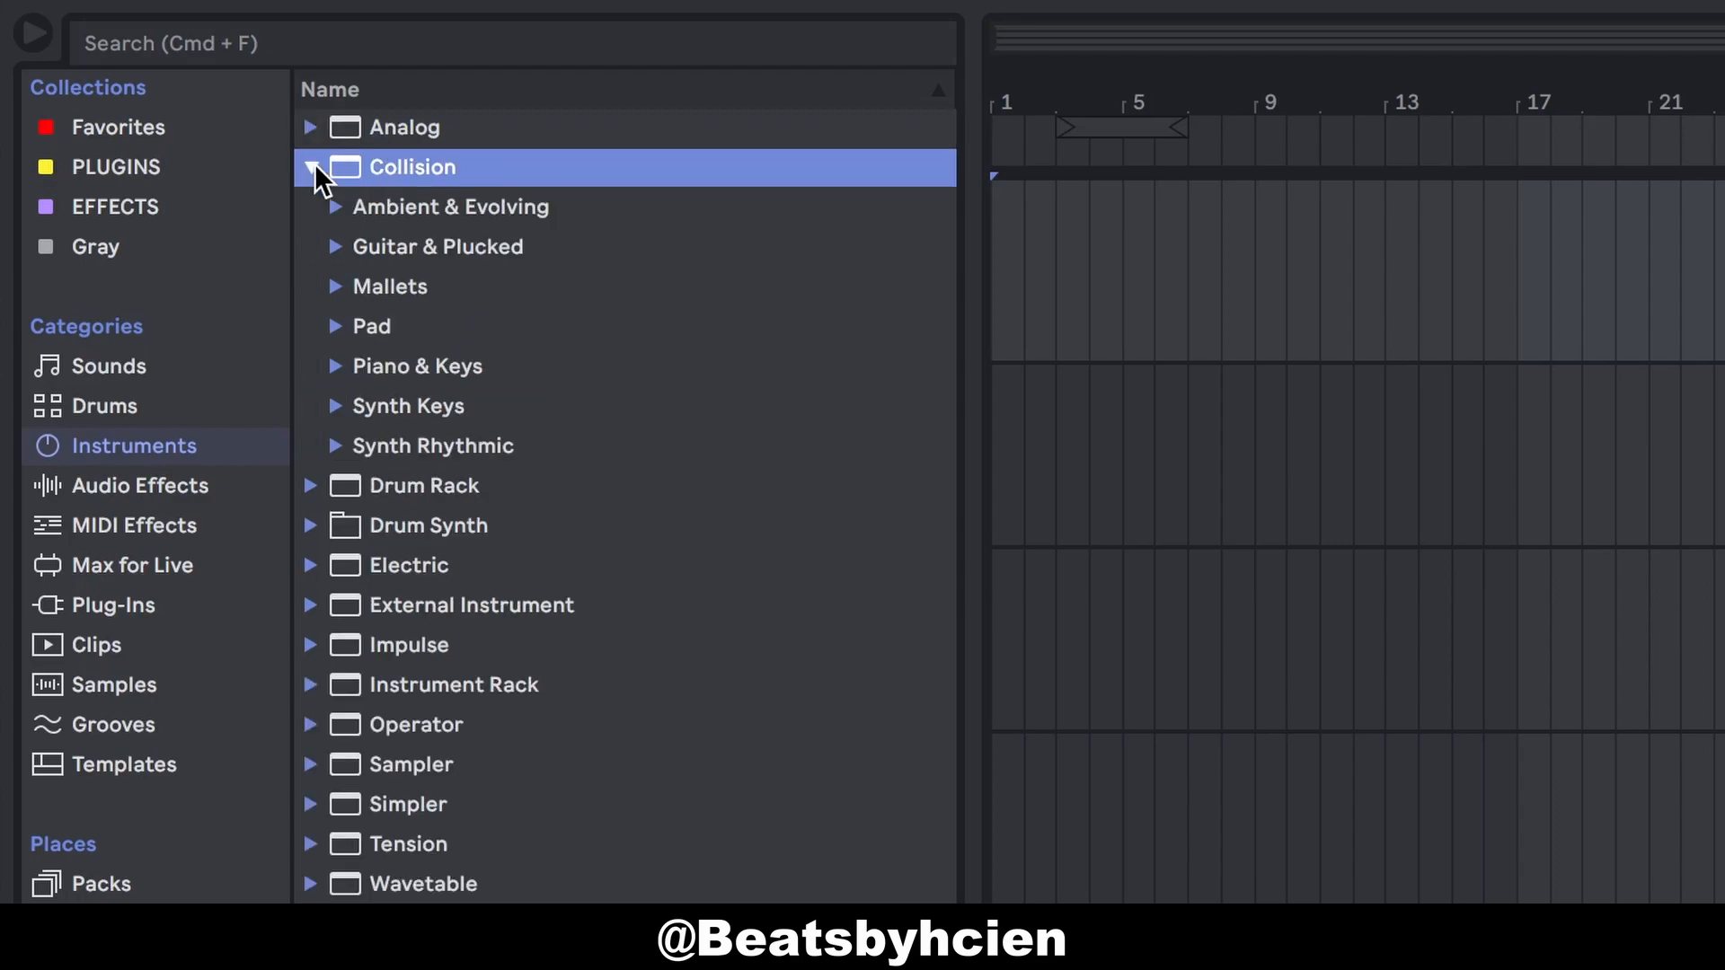
{"action": "left_click", "coordinate": [314, 167]}
{"action": "left_click", "coordinate": [311, 207]}
{"action": "left_click", "coordinate": [310, 207]}
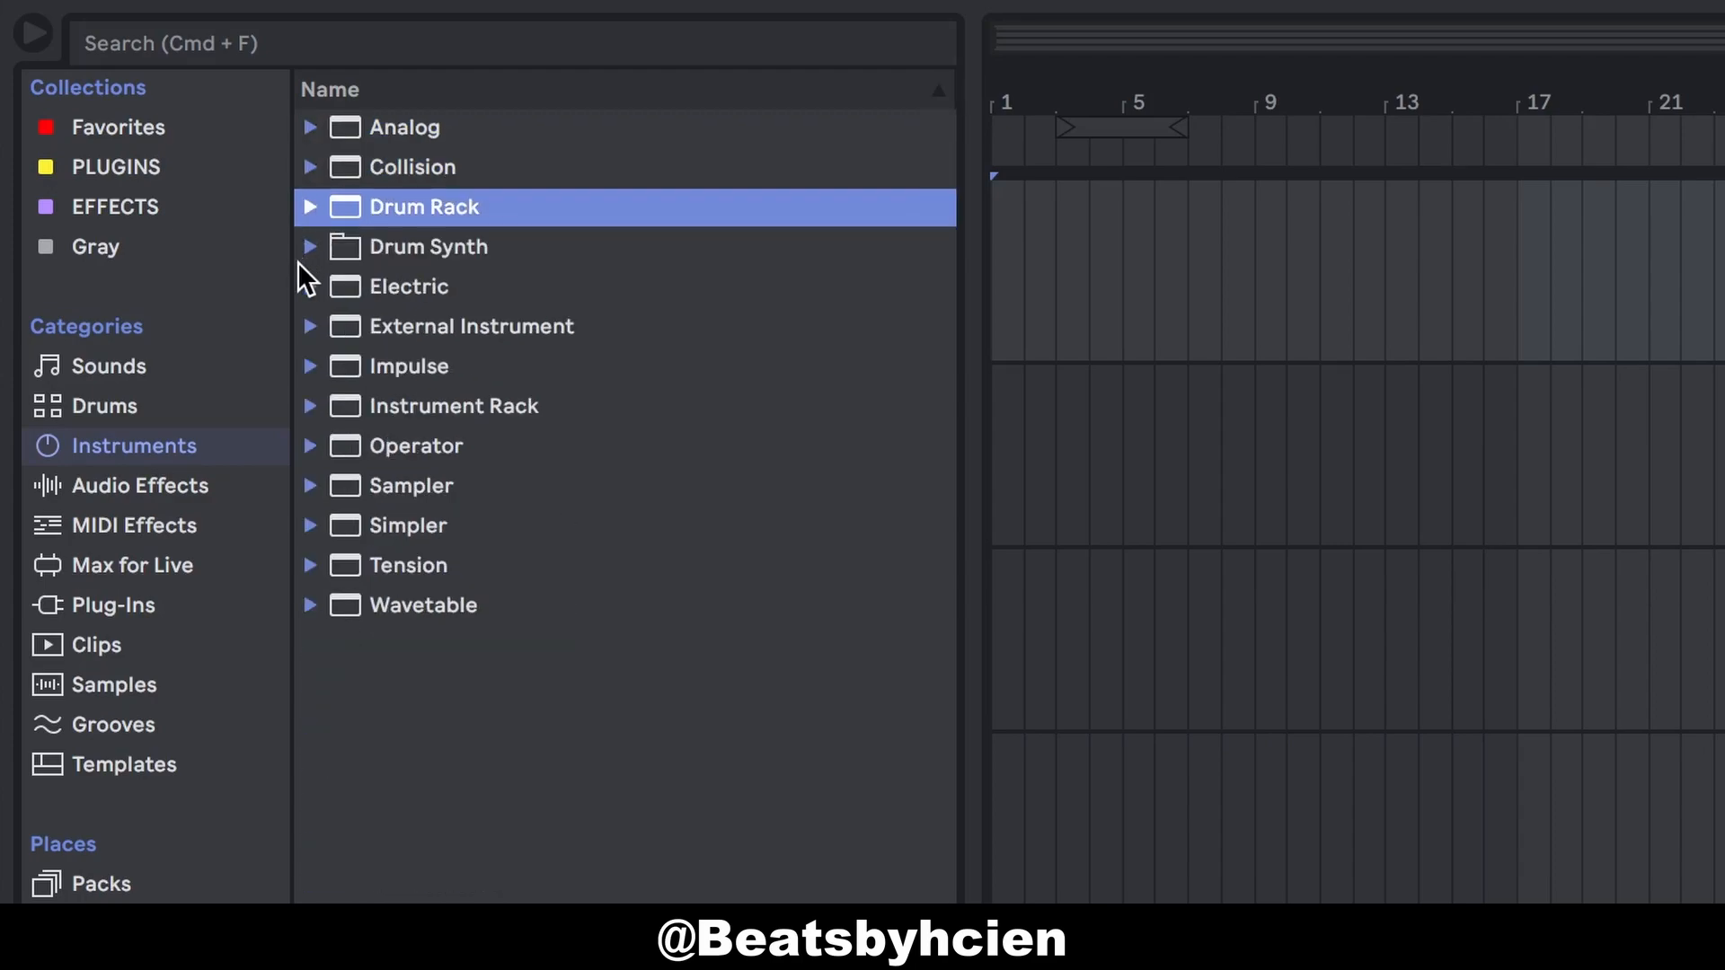
{"action": "left_click", "coordinate": [310, 250]}
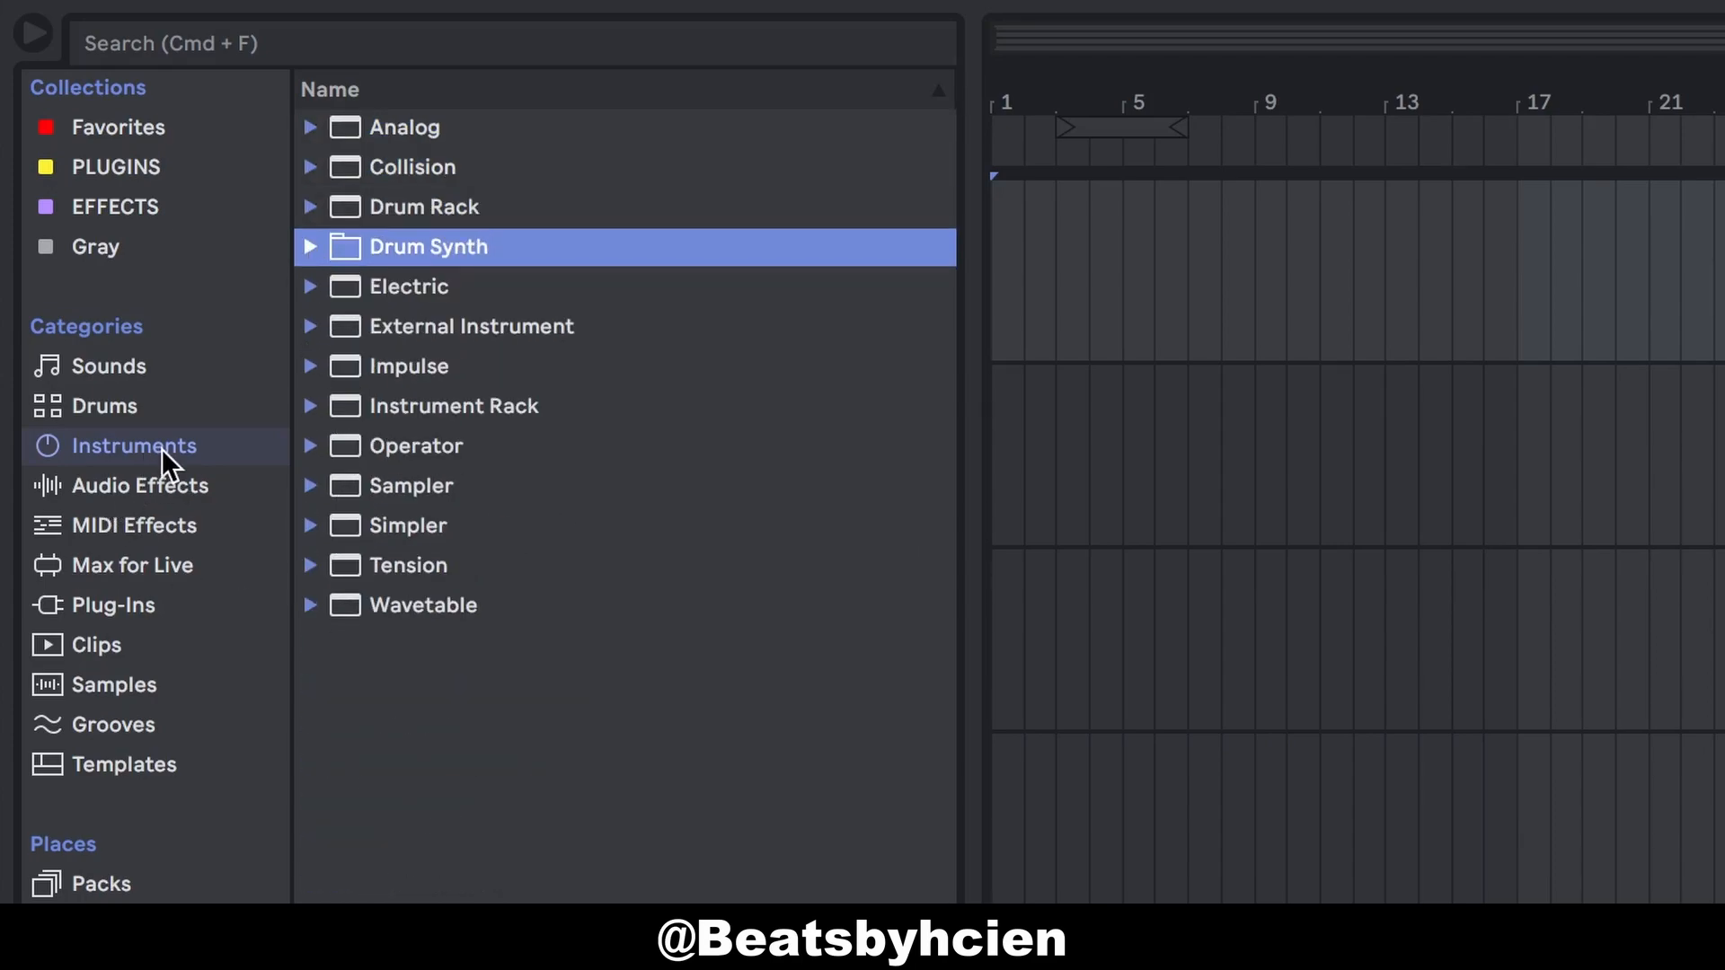
Step: Check the contents of the Electric, External Instrument, Wavetable and Tension instruments, collapsing each one again
{"action": "left_click", "coordinate": [312, 284]}
{"action": "left_click", "coordinate": [312, 285]}
{"action": "left_click", "coordinate": [311, 327]}
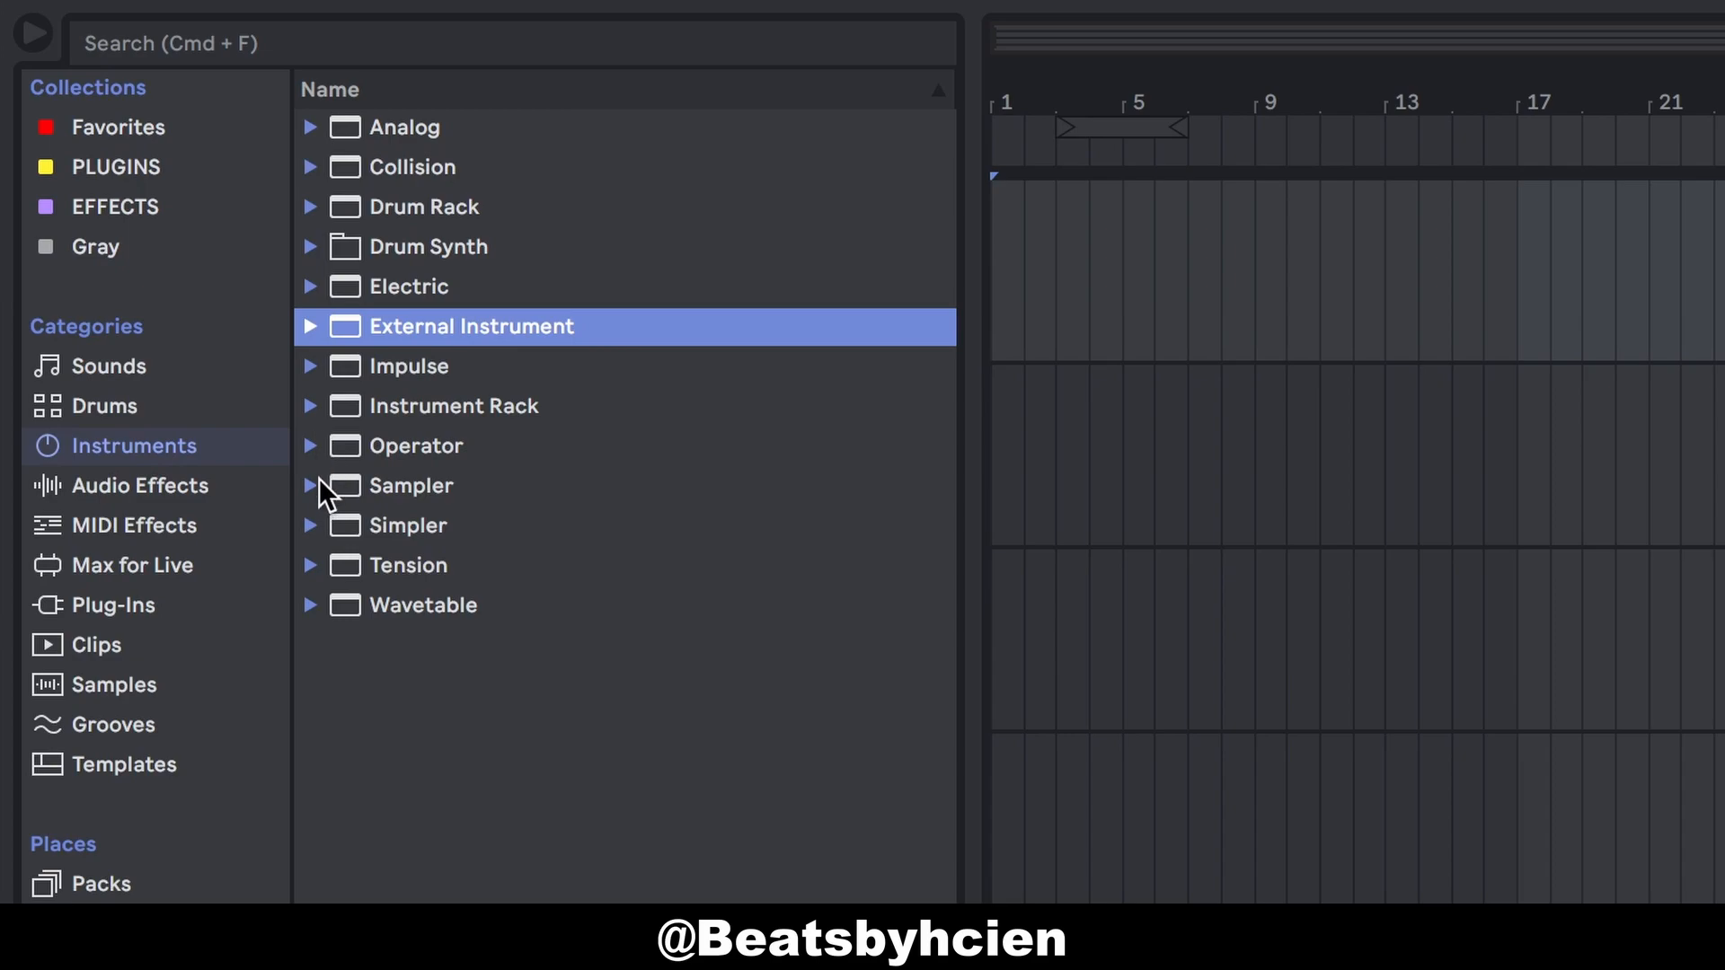
{"action": "left_click", "coordinate": [306, 607]}
{"action": "left_click", "coordinate": [305, 609]}
{"action": "left_click", "coordinate": [310, 568]}
{"action": "left_click", "coordinate": [310, 568]}
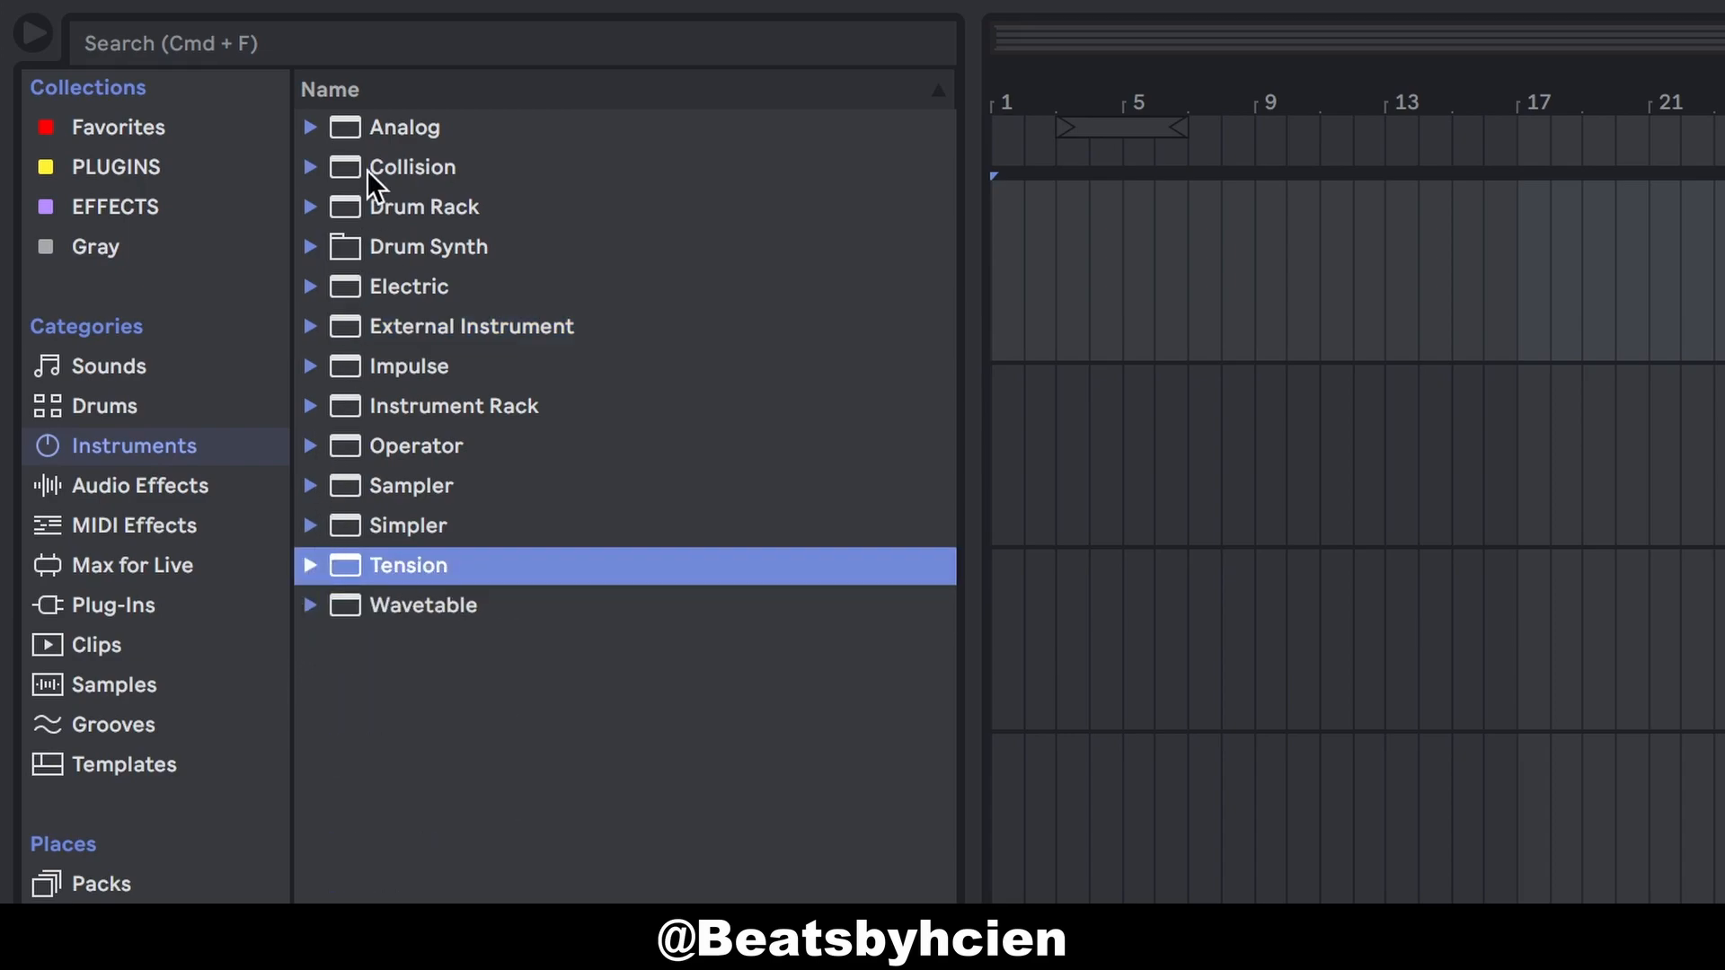
Step: Examine the Delay & Loop devices in the Audio Effects category and collapse the folder again
{"action": "left_click", "coordinate": [158, 485]}
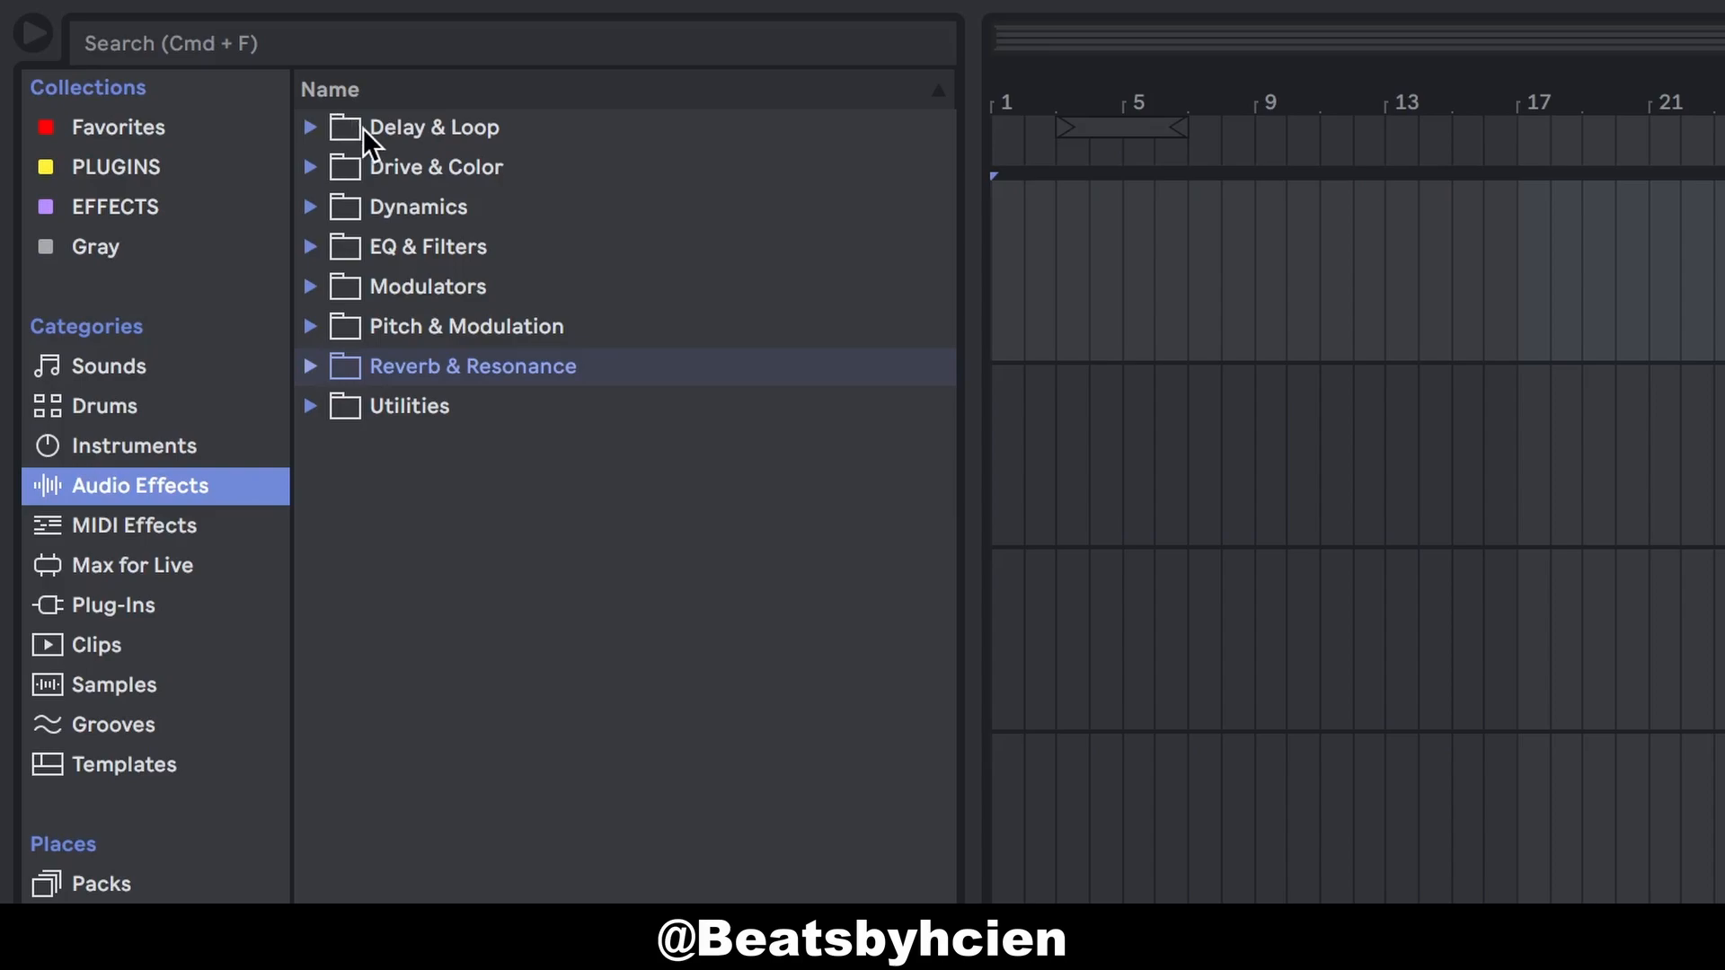
{"action": "left_click", "coordinate": [310, 127]}
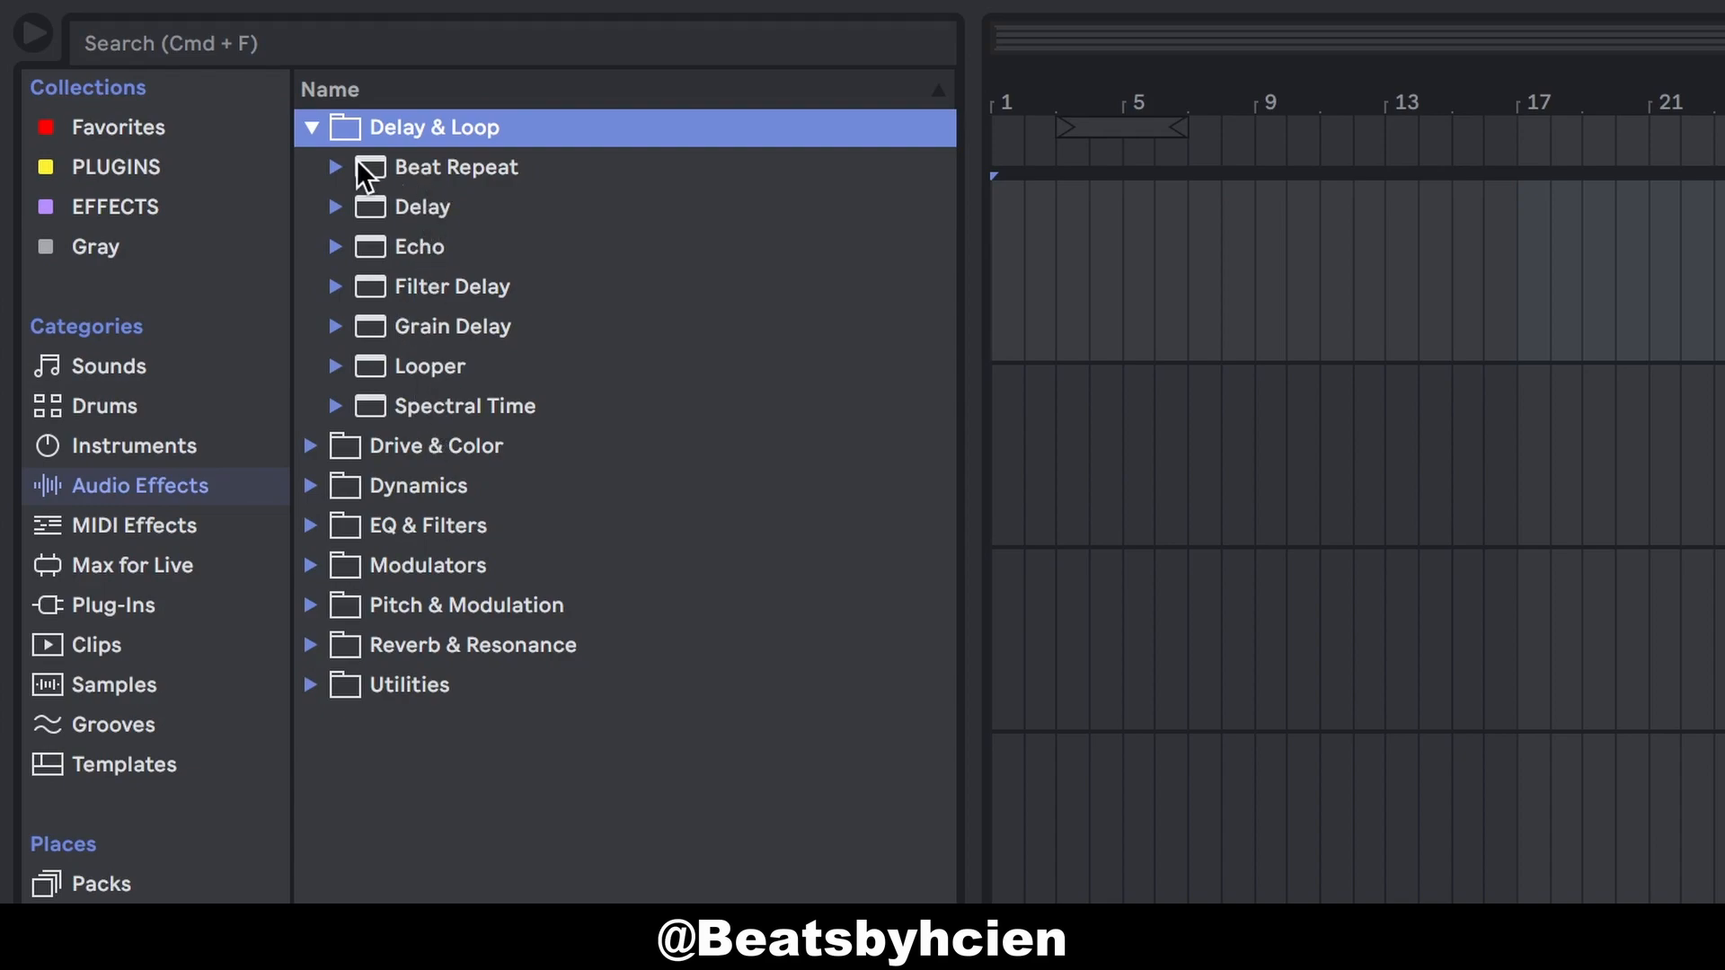
{"action": "left_click", "coordinate": [310, 129]}
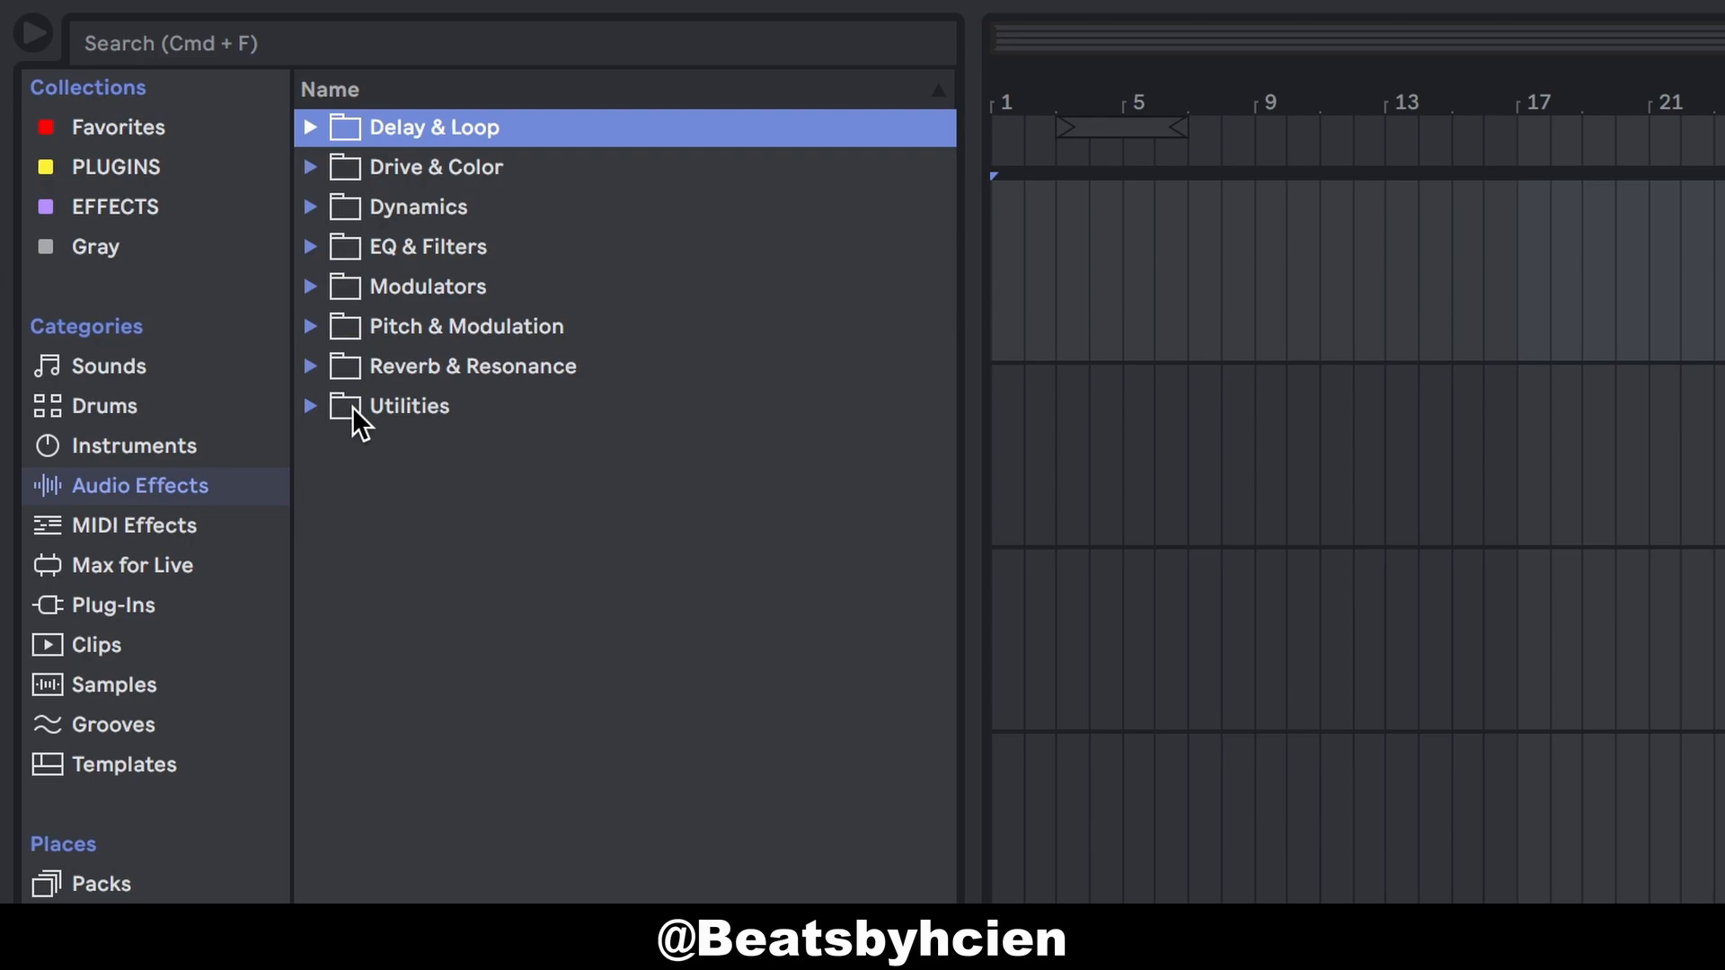
Step: Review the devices in the MIDI Effects category and the groups in the Max for Live category
{"action": "left_click", "coordinate": [170, 550]}
{"action": "left_click", "coordinate": [172, 519]}
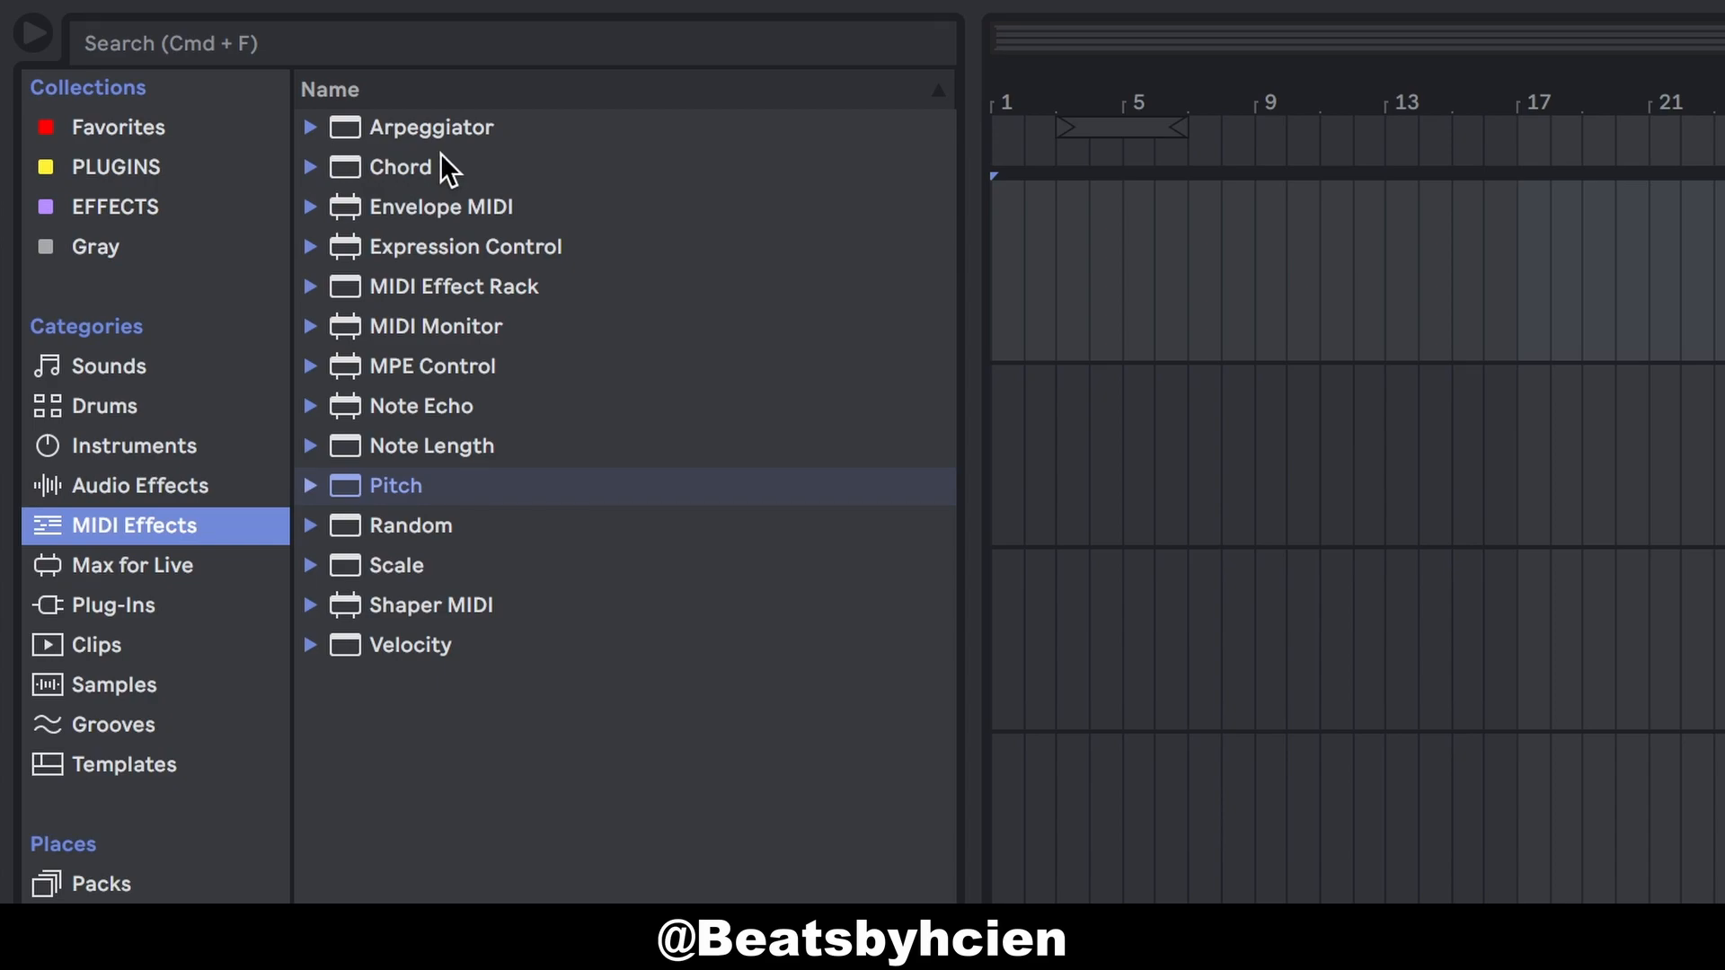
{"action": "left_click", "coordinate": [164, 574]}
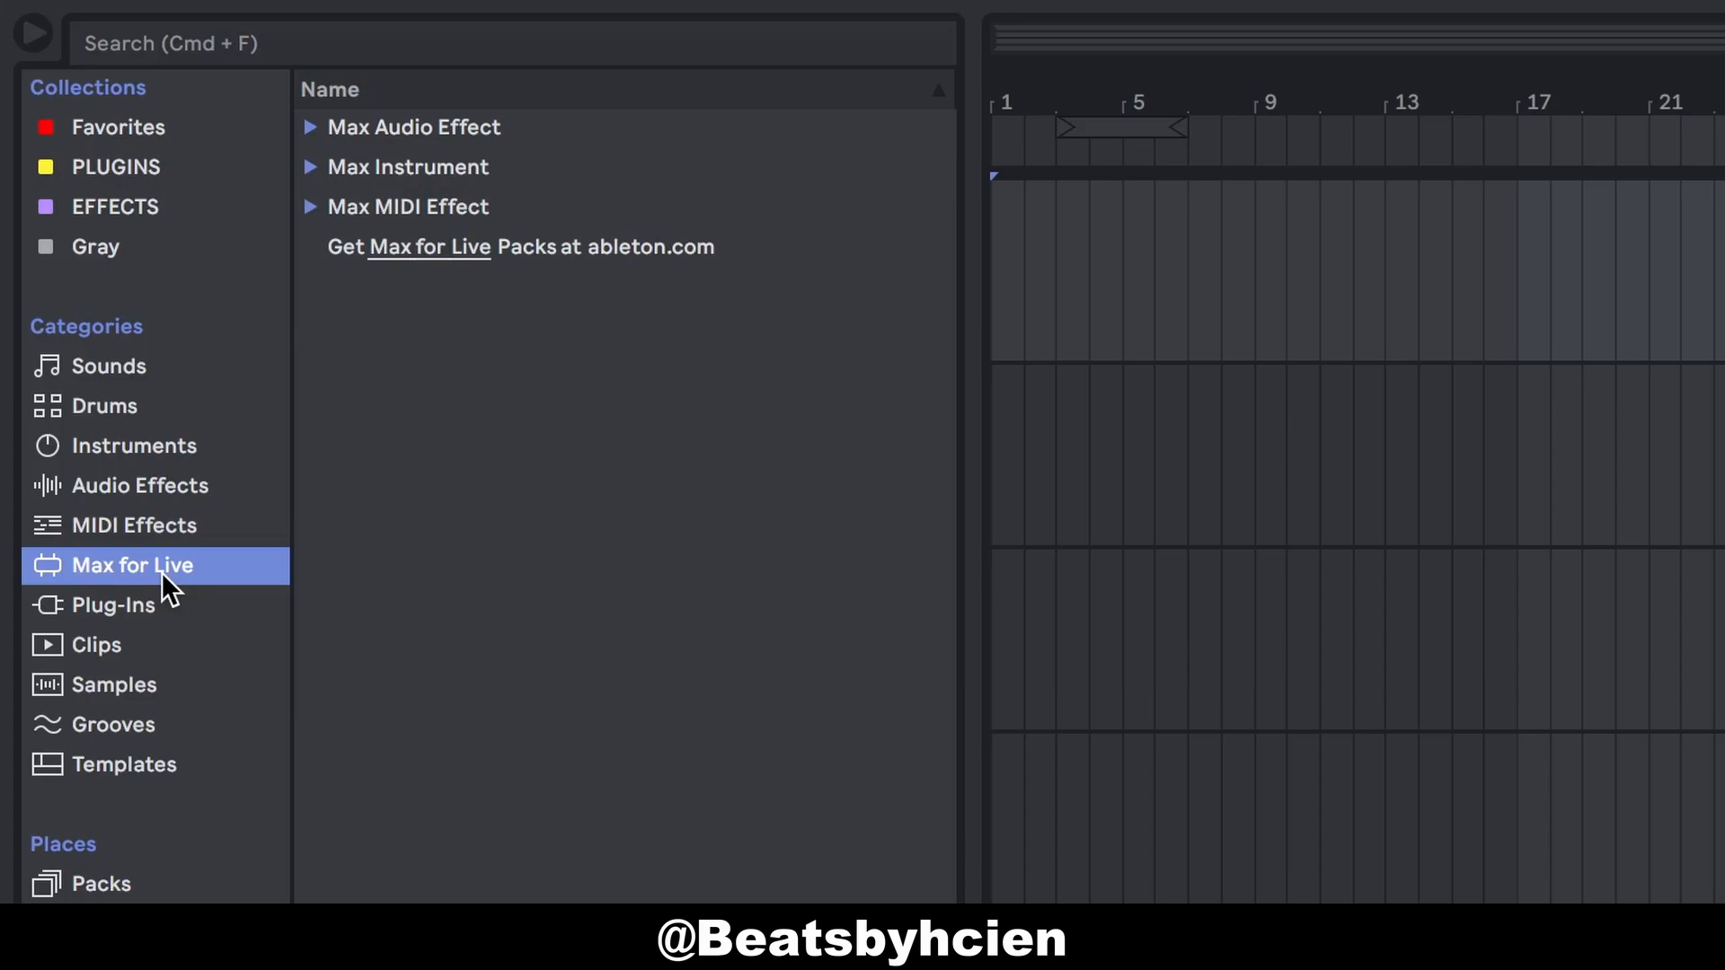
Step: Review the Audio Units, VST and VST3 groups in the Plug-Ins category, collapsing each one again
{"action": "left_click", "coordinate": [151, 613]}
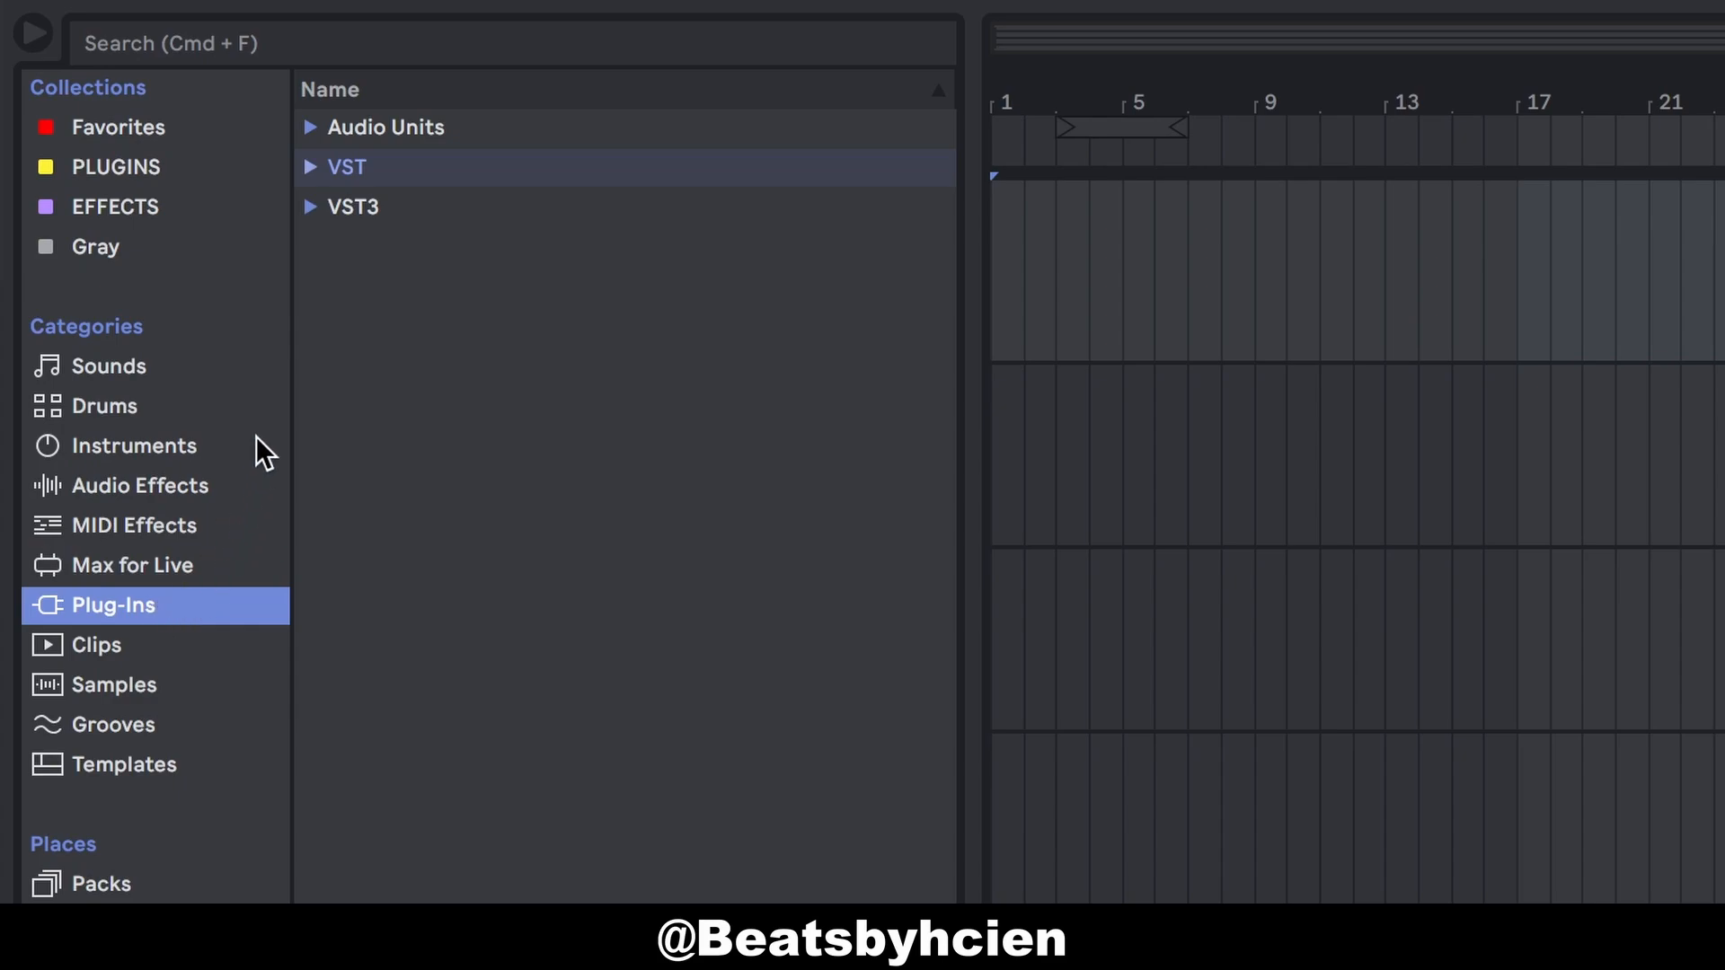
{"action": "left_click", "coordinate": [321, 128]}
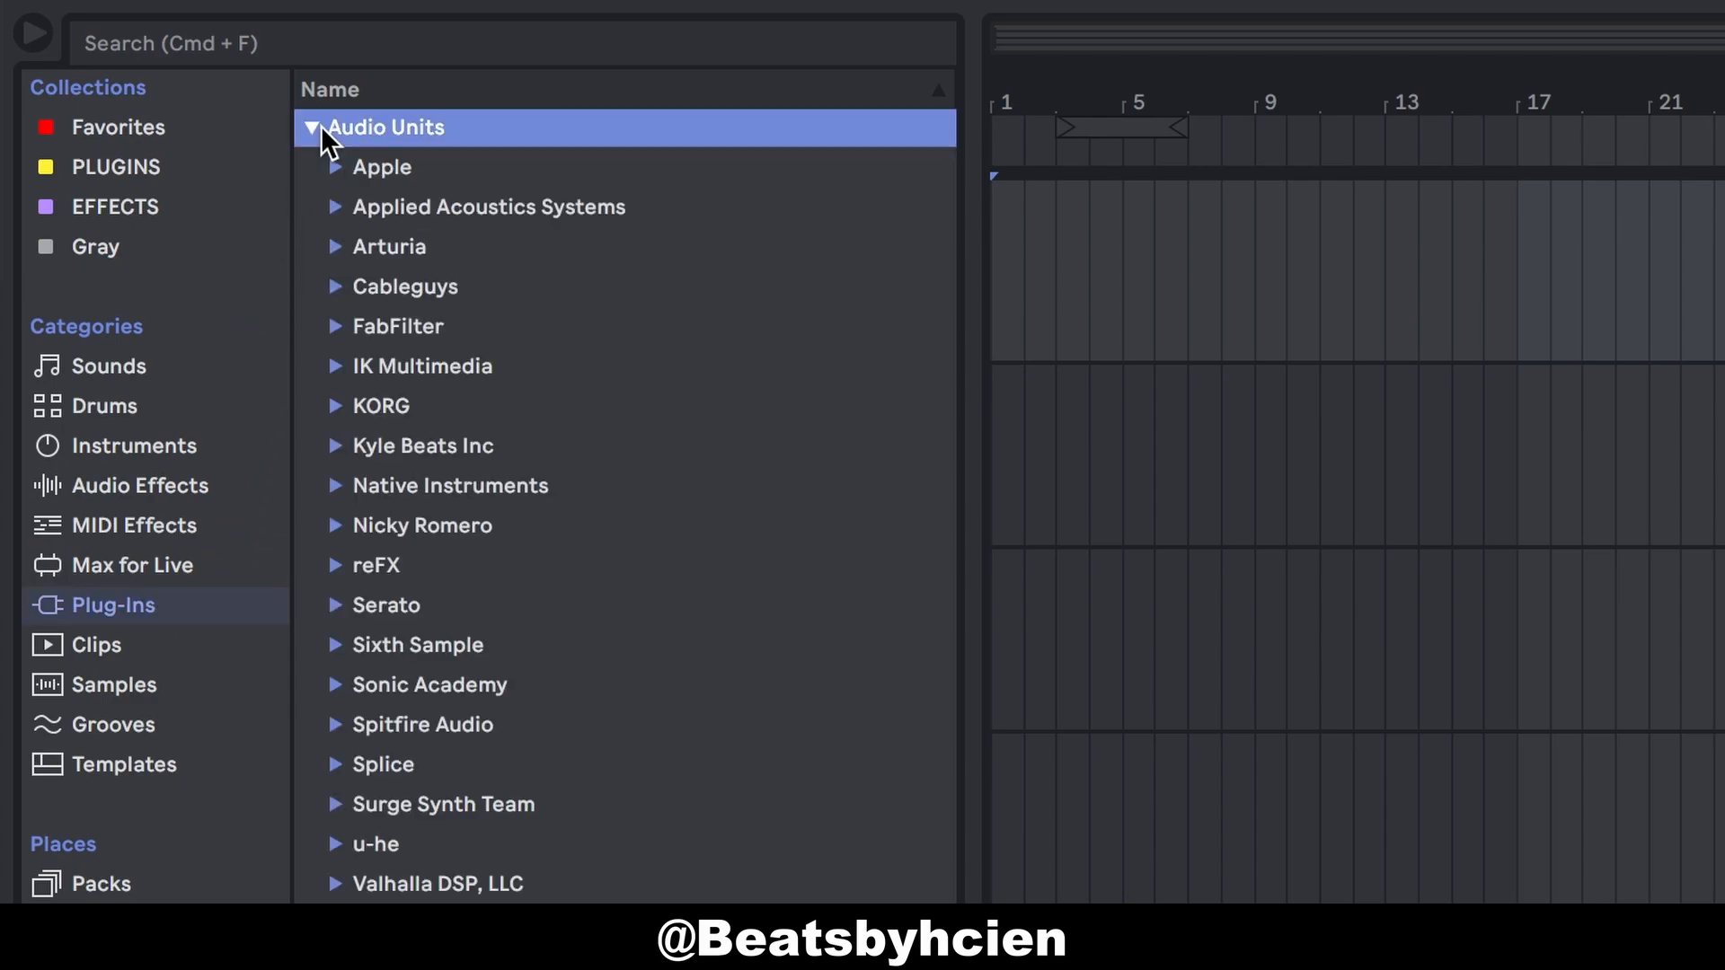
{"action": "left_click", "coordinate": [315, 129]}
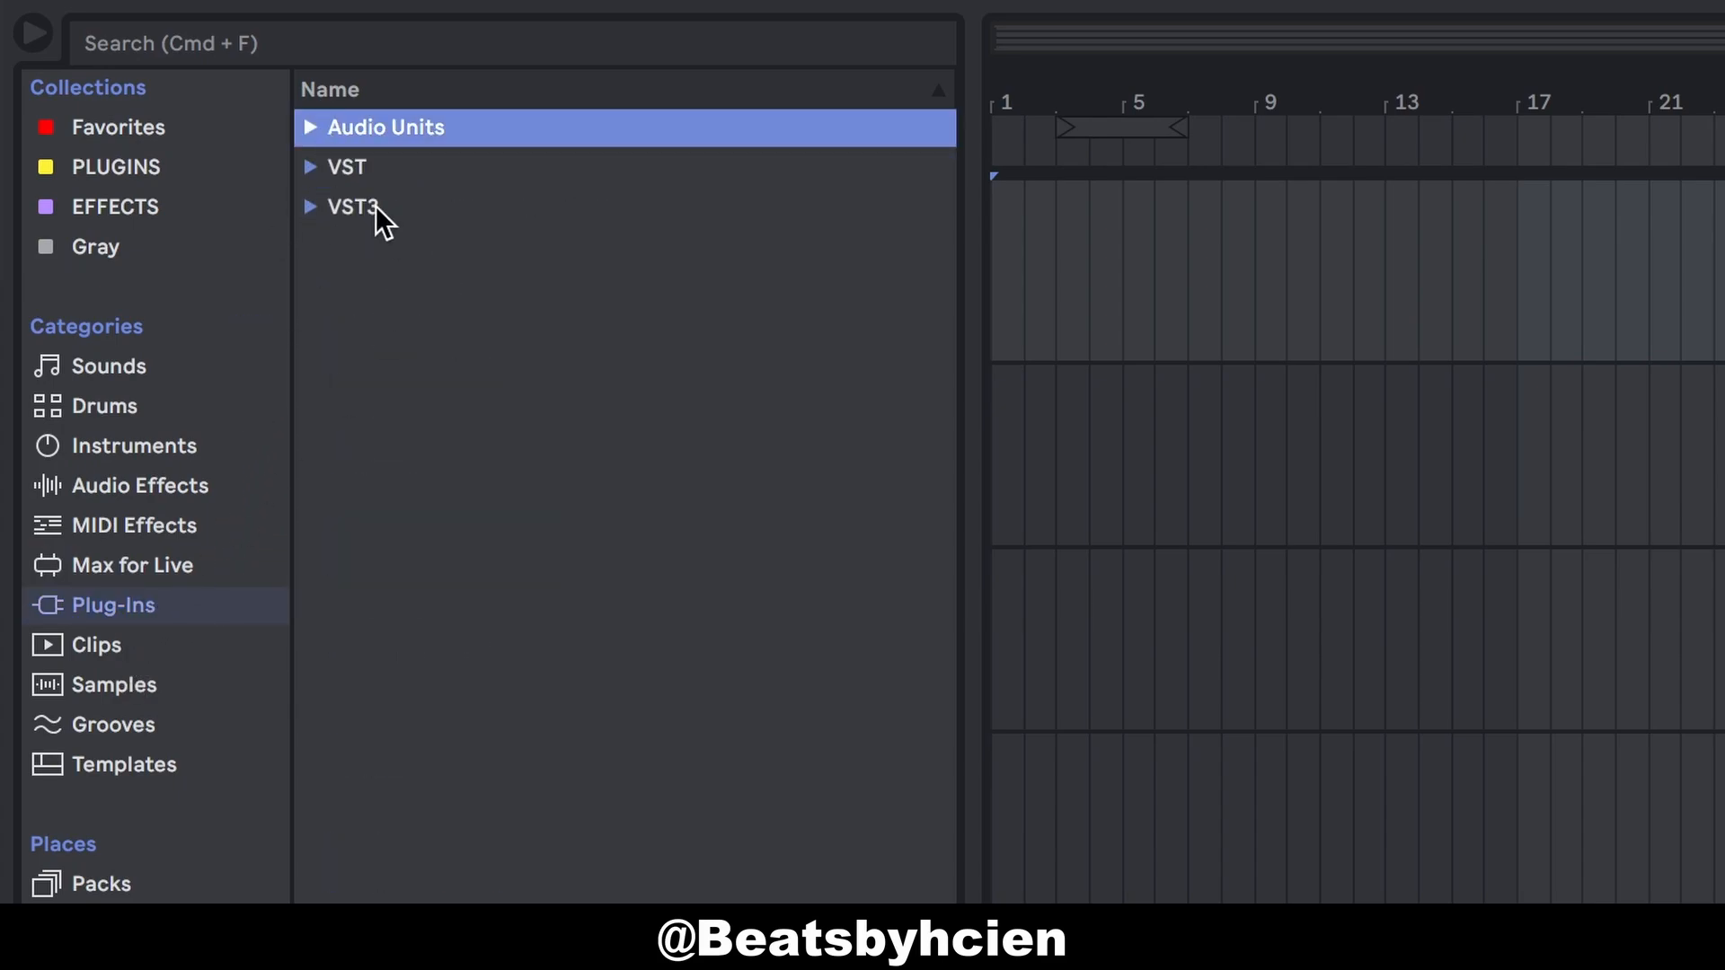
{"action": "left_click", "coordinate": [317, 167]}
{"action": "left_click", "coordinate": [316, 167]}
{"action": "left_click", "coordinate": [316, 205]}
{"action": "left_click", "coordinate": [316, 205]}
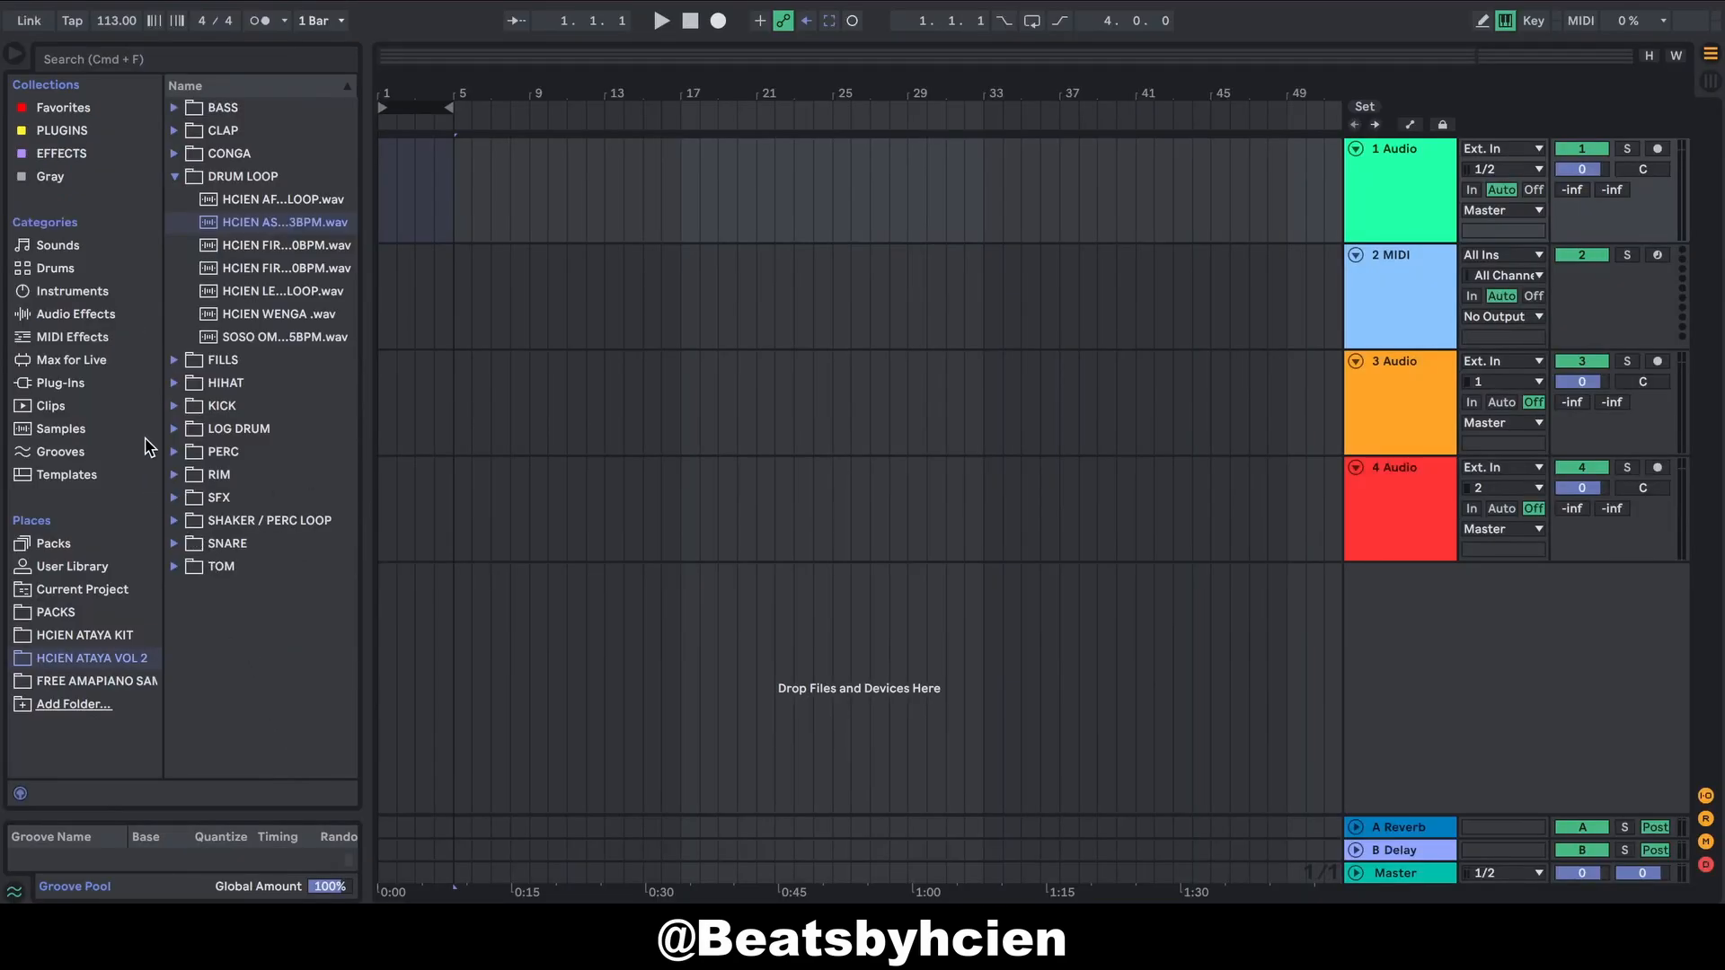
Step: Widen the browser and open the Plug-Ins settings in Preferences
{"action": "left_click_drag", "start_coordinate": [368, 604], "coordinate": [555, 604]}
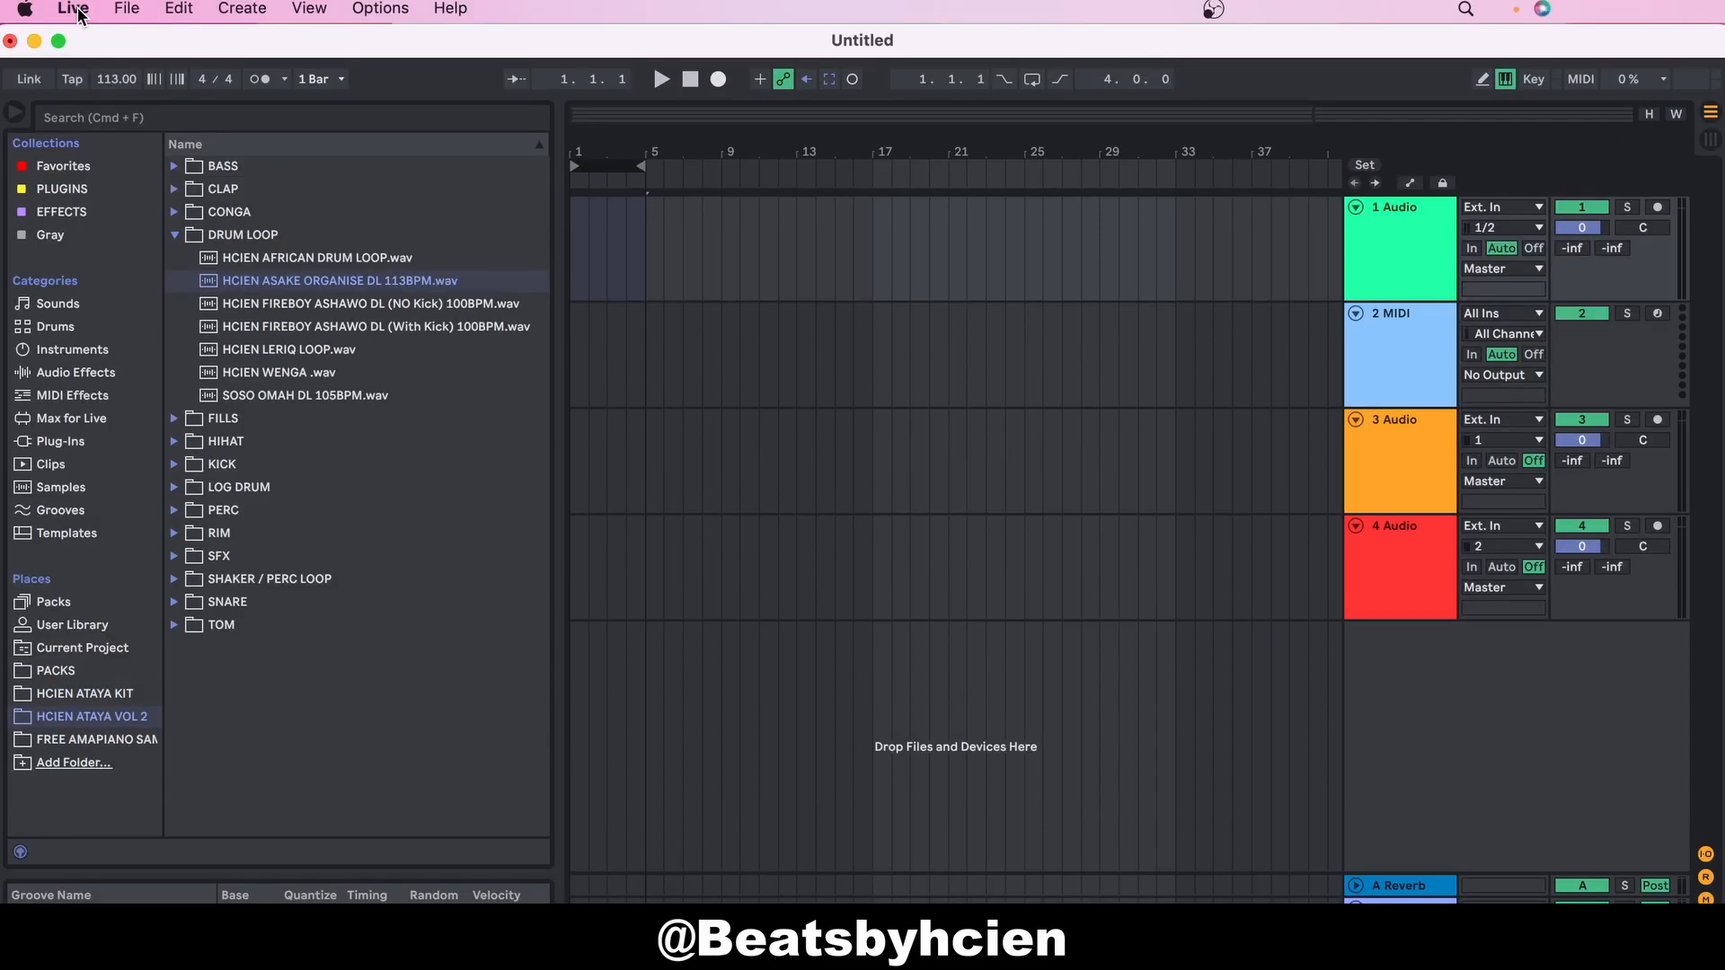
{"action": "left_click", "coordinate": [75, 9]}
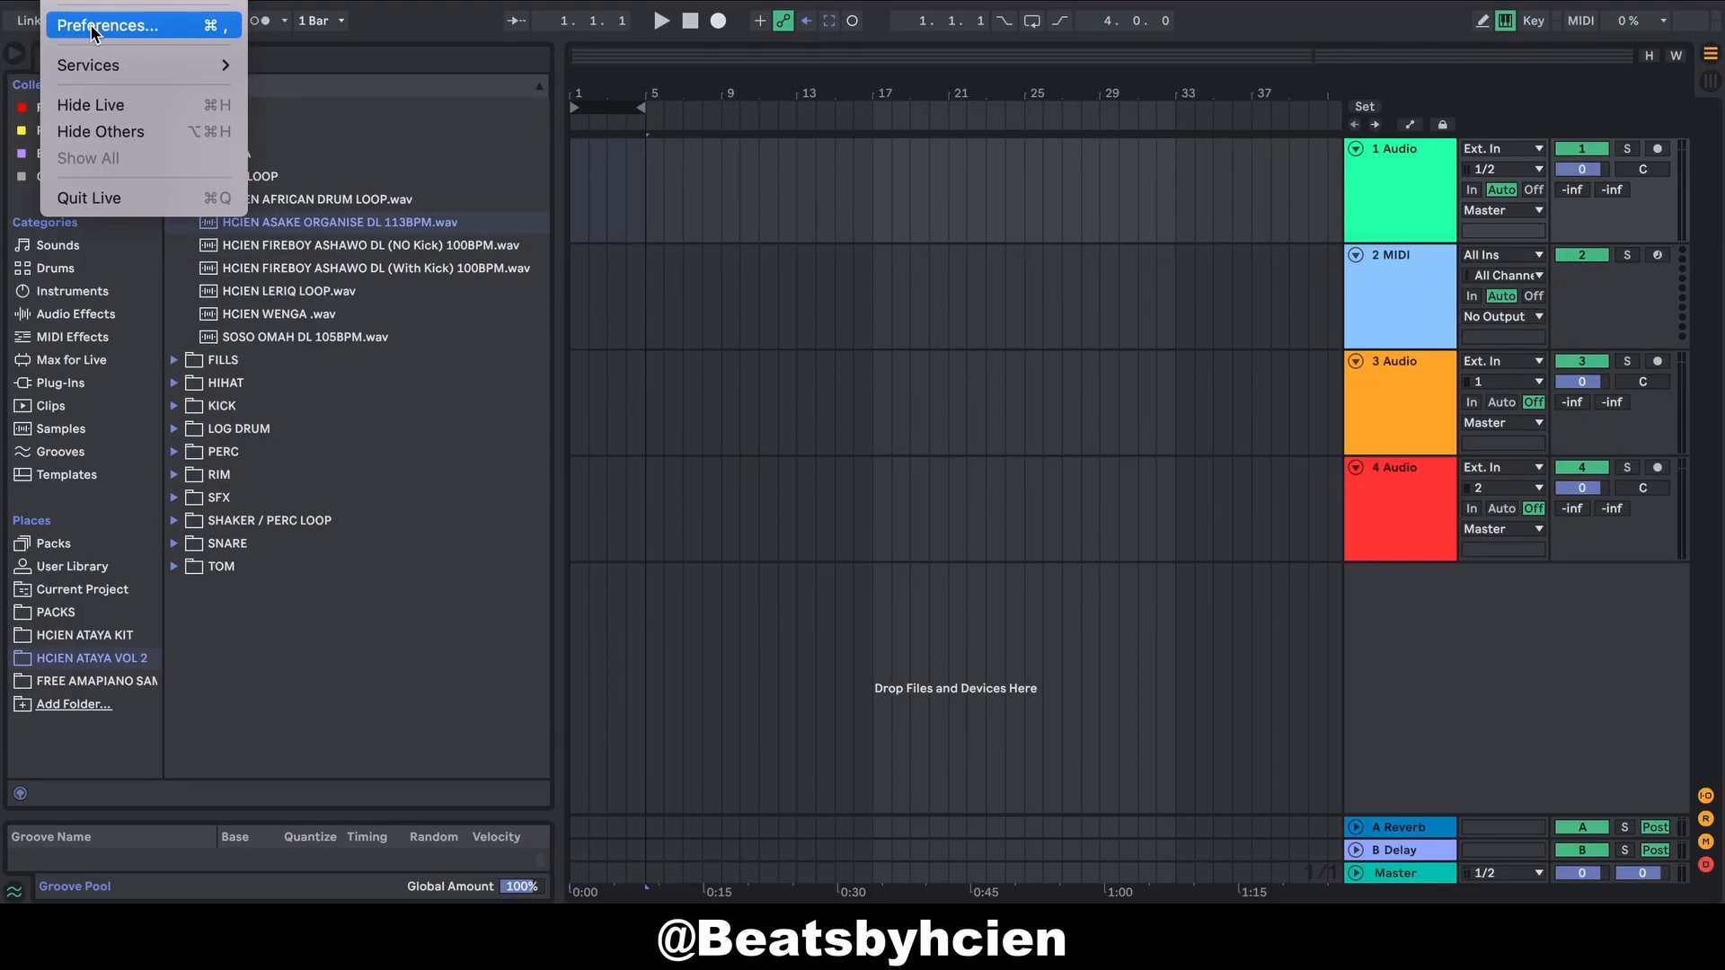
{"action": "left_click", "coordinate": [95, 27]}
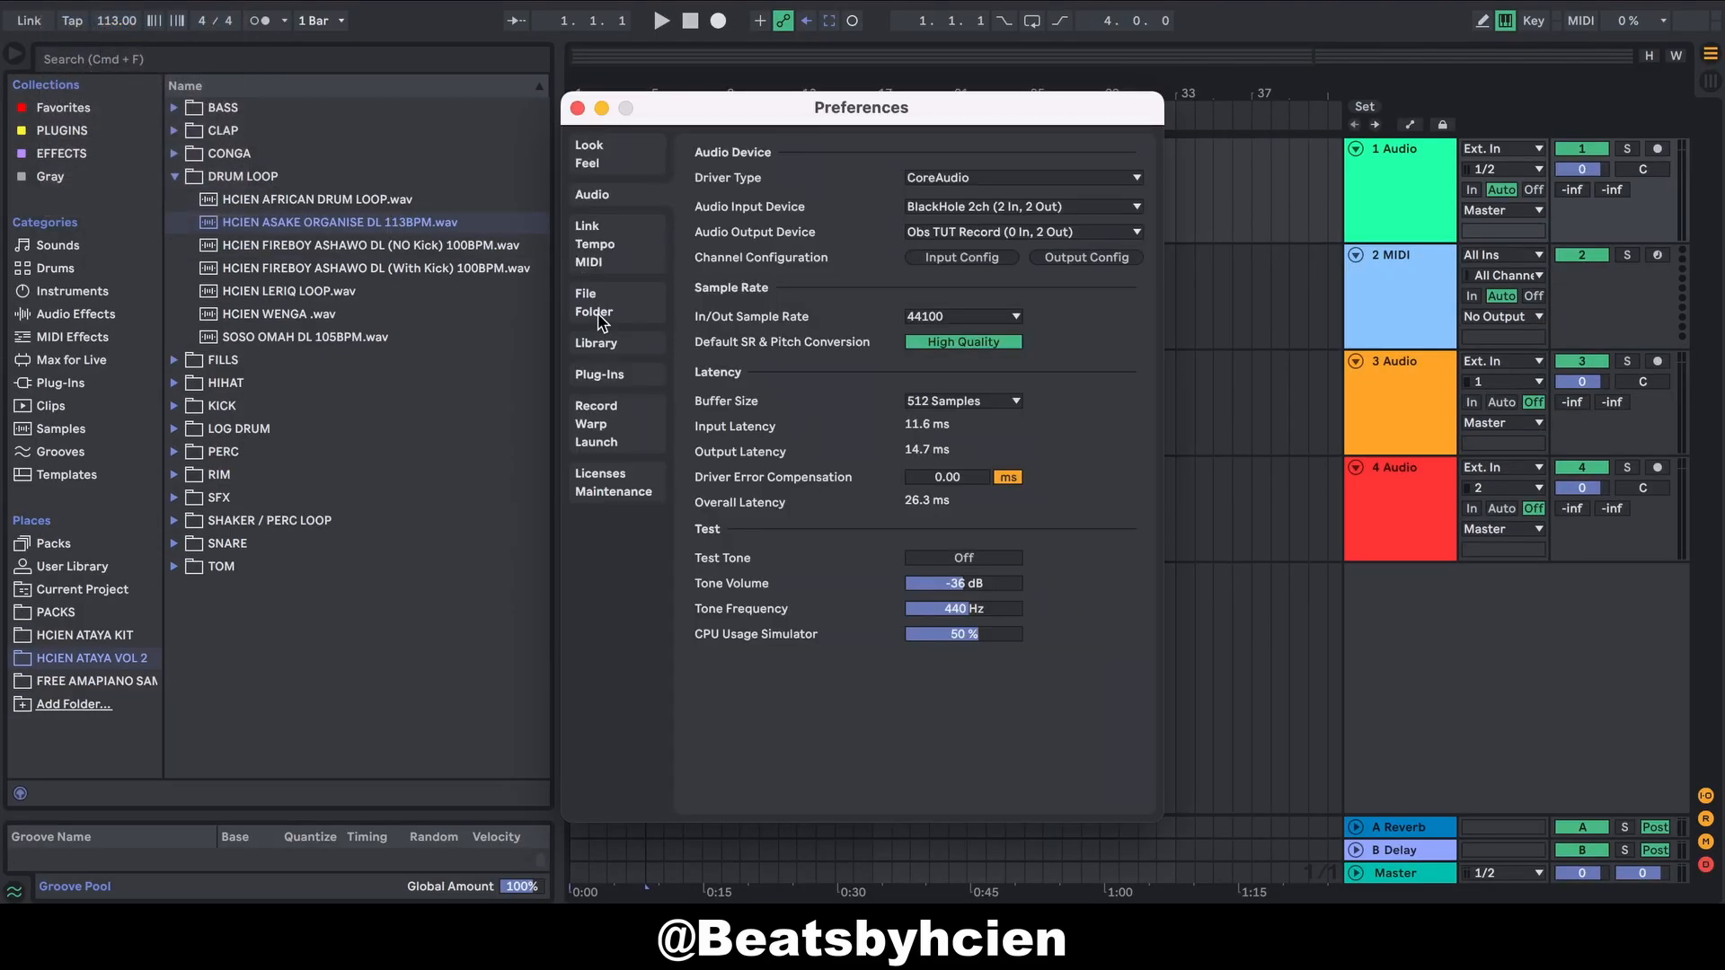
{"action": "left_click", "coordinate": [611, 378]}
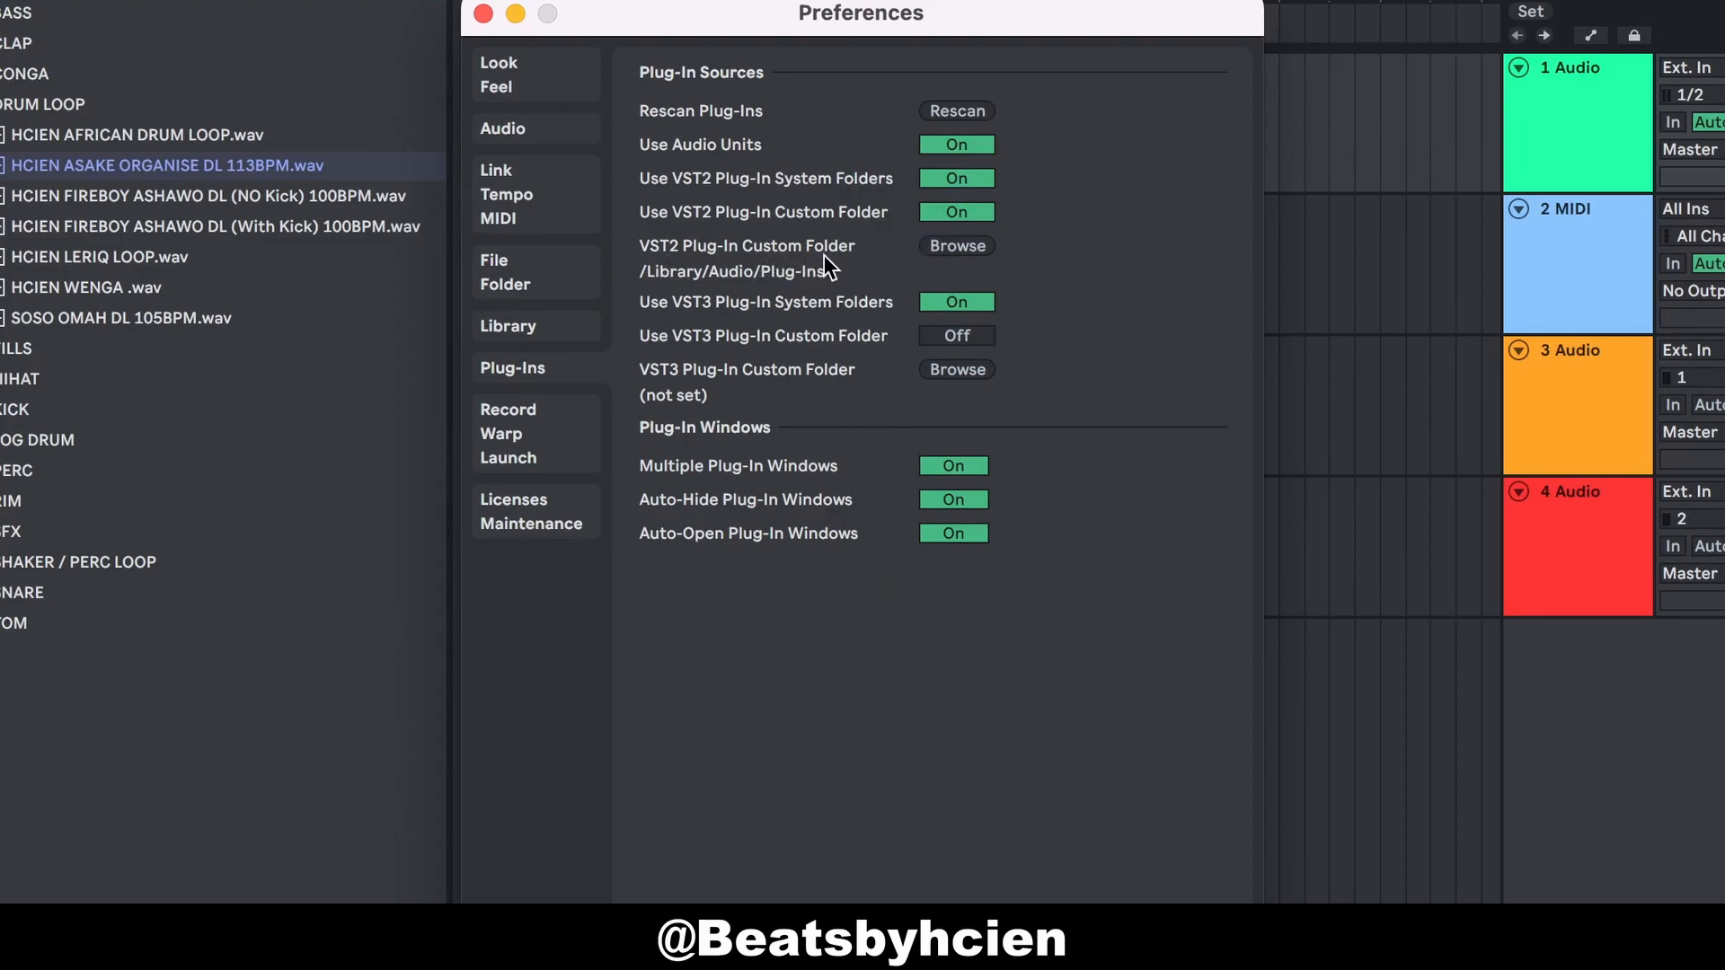
Step: Browse to Library/Audio/Plug-Ins/VST for the VST2 plug-in custom folder, cancel the selection and close Preferences
{"action": "left_click", "coordinate": [937, 247]}
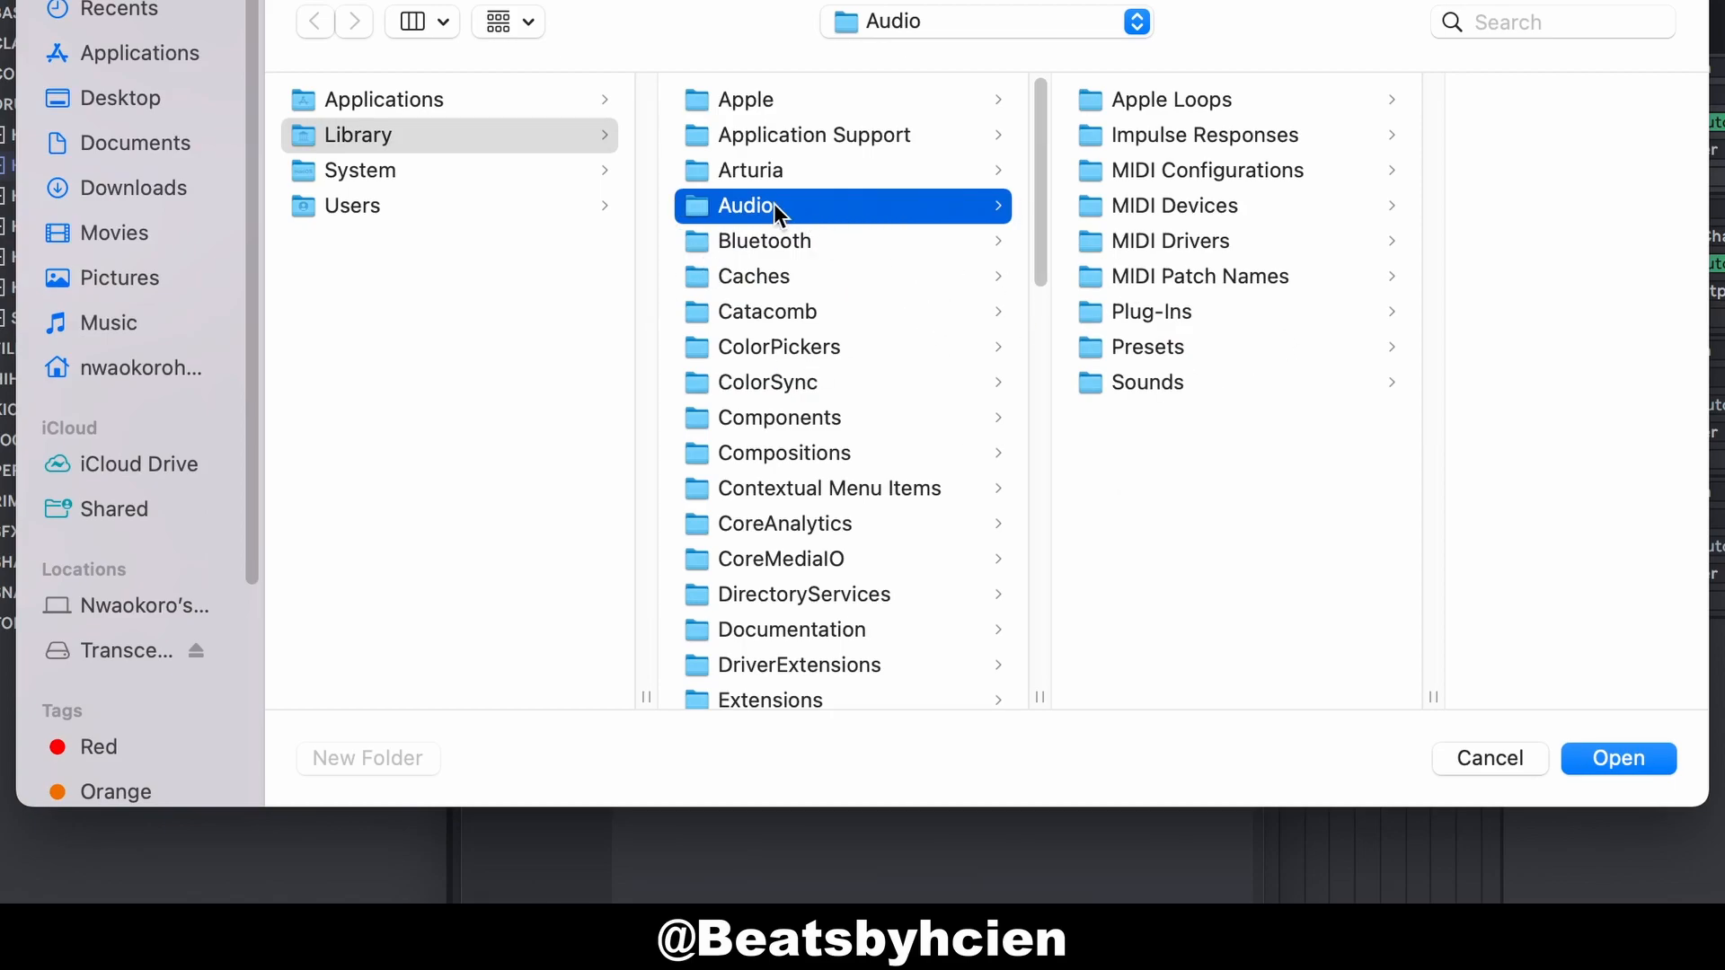
{"action": "left_click", "coordinate": [1210, 313]}
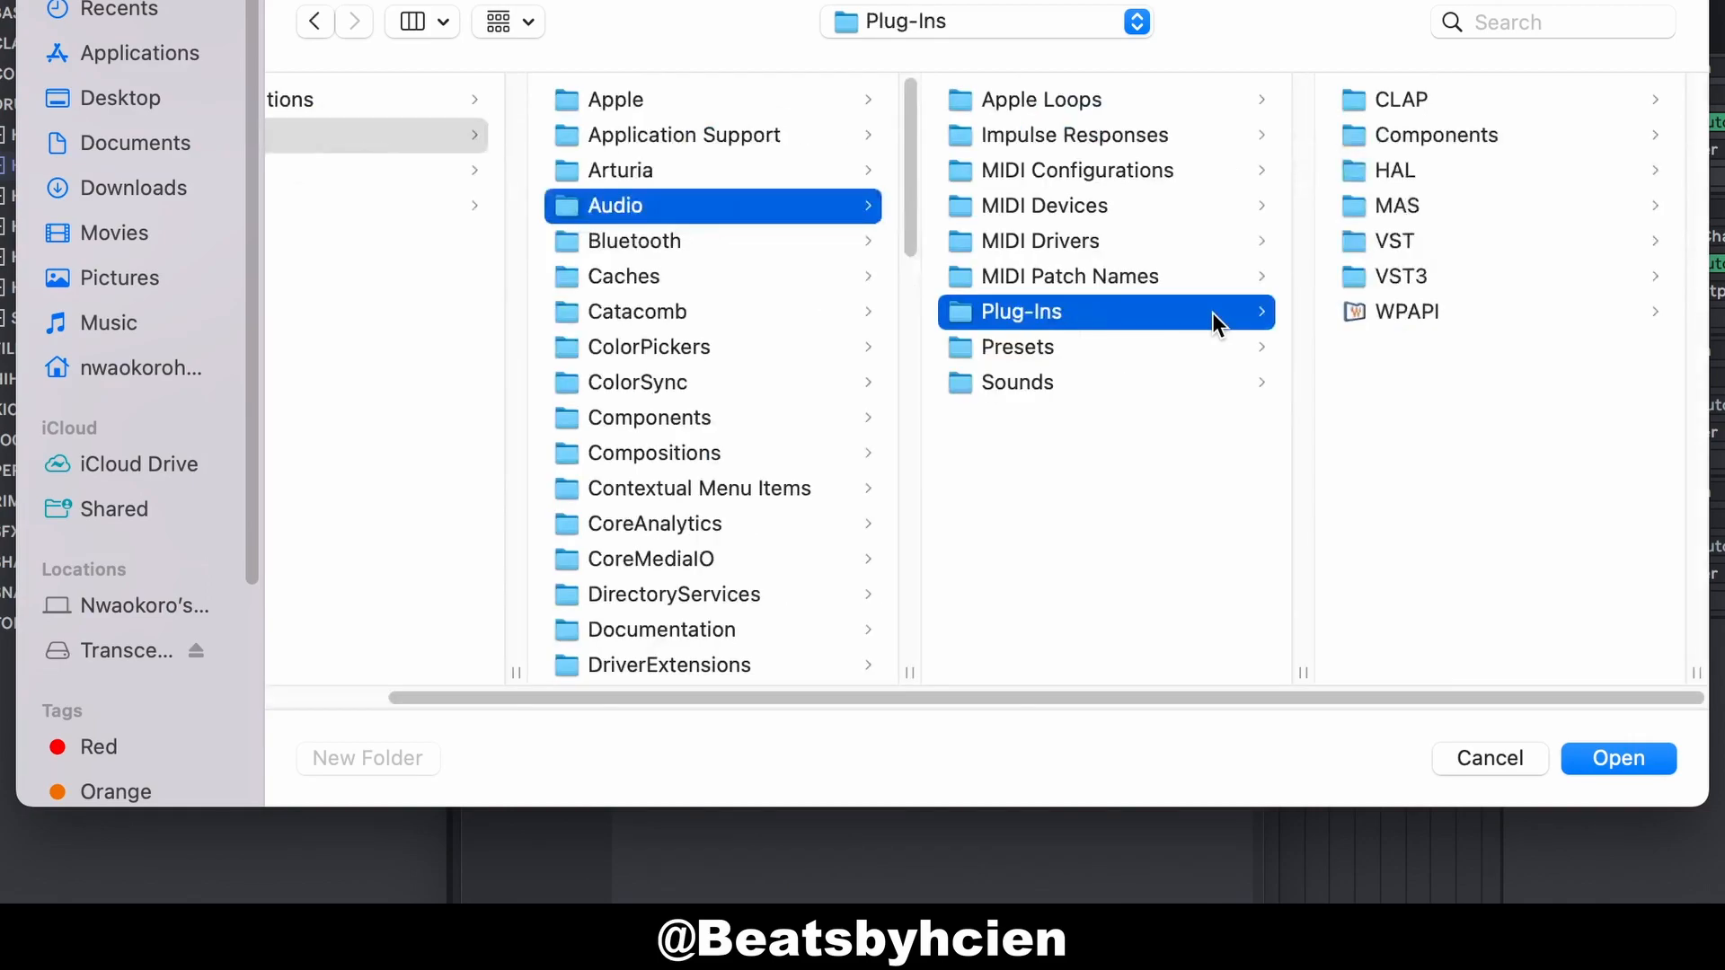
{"action": "left_click", "coordinate": [1404, 235]}
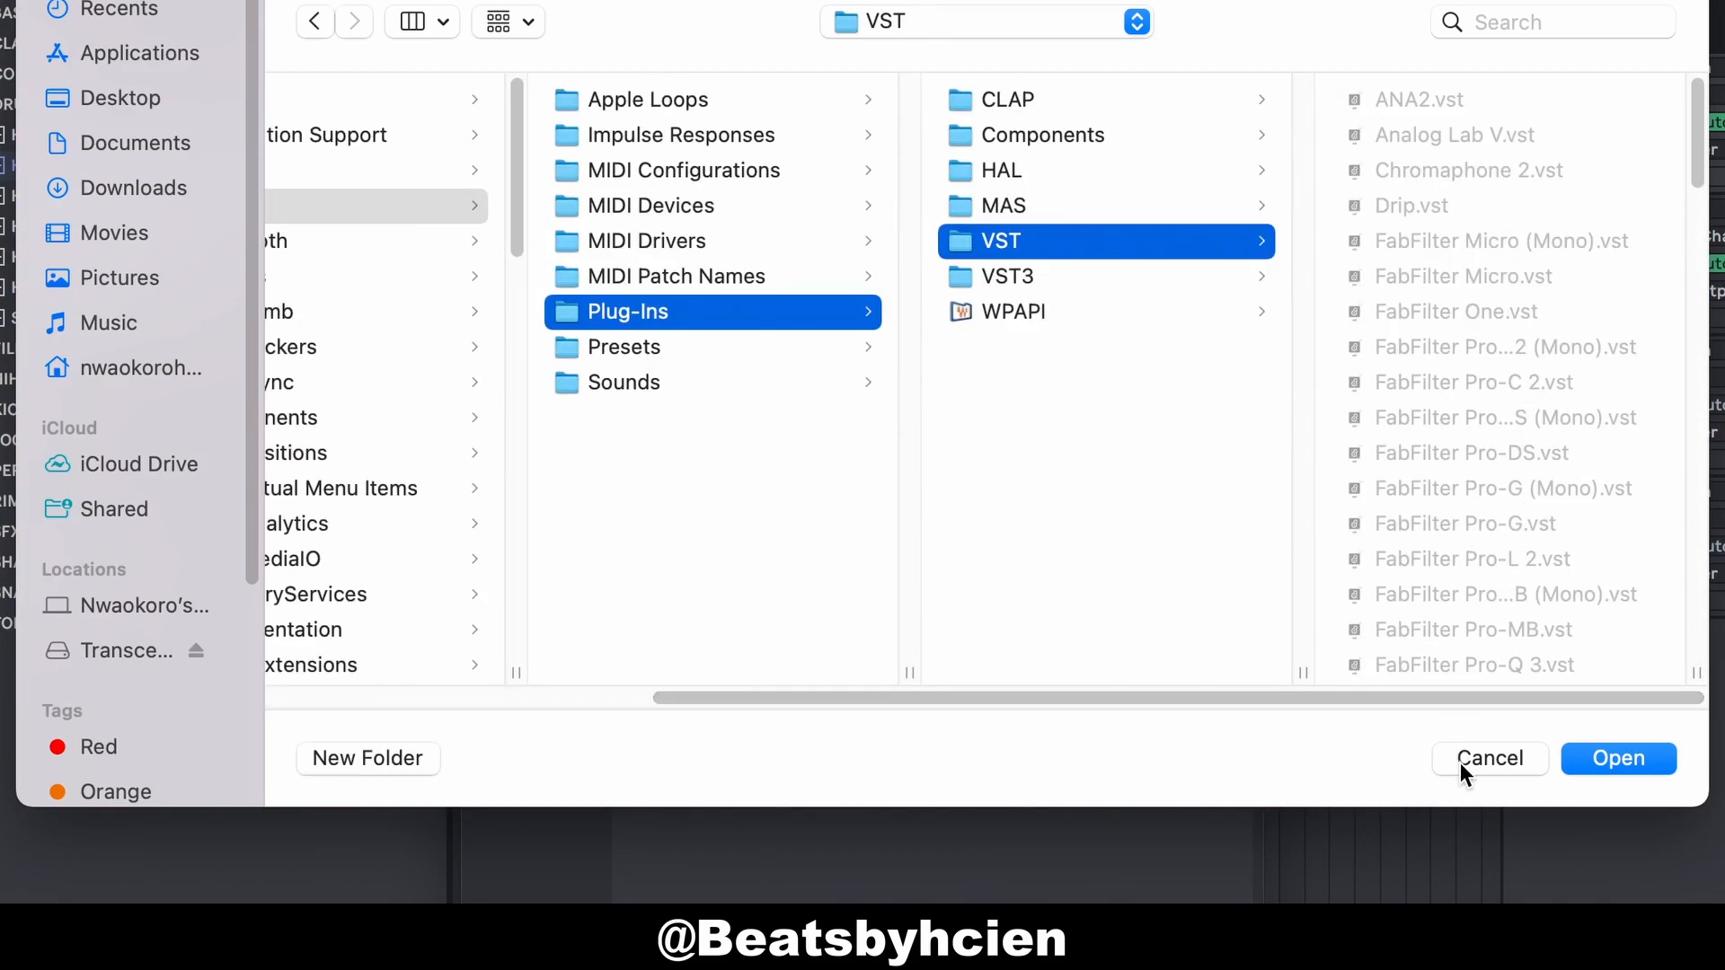
{"action": "left_click", "coordinate": [1515, 758]}
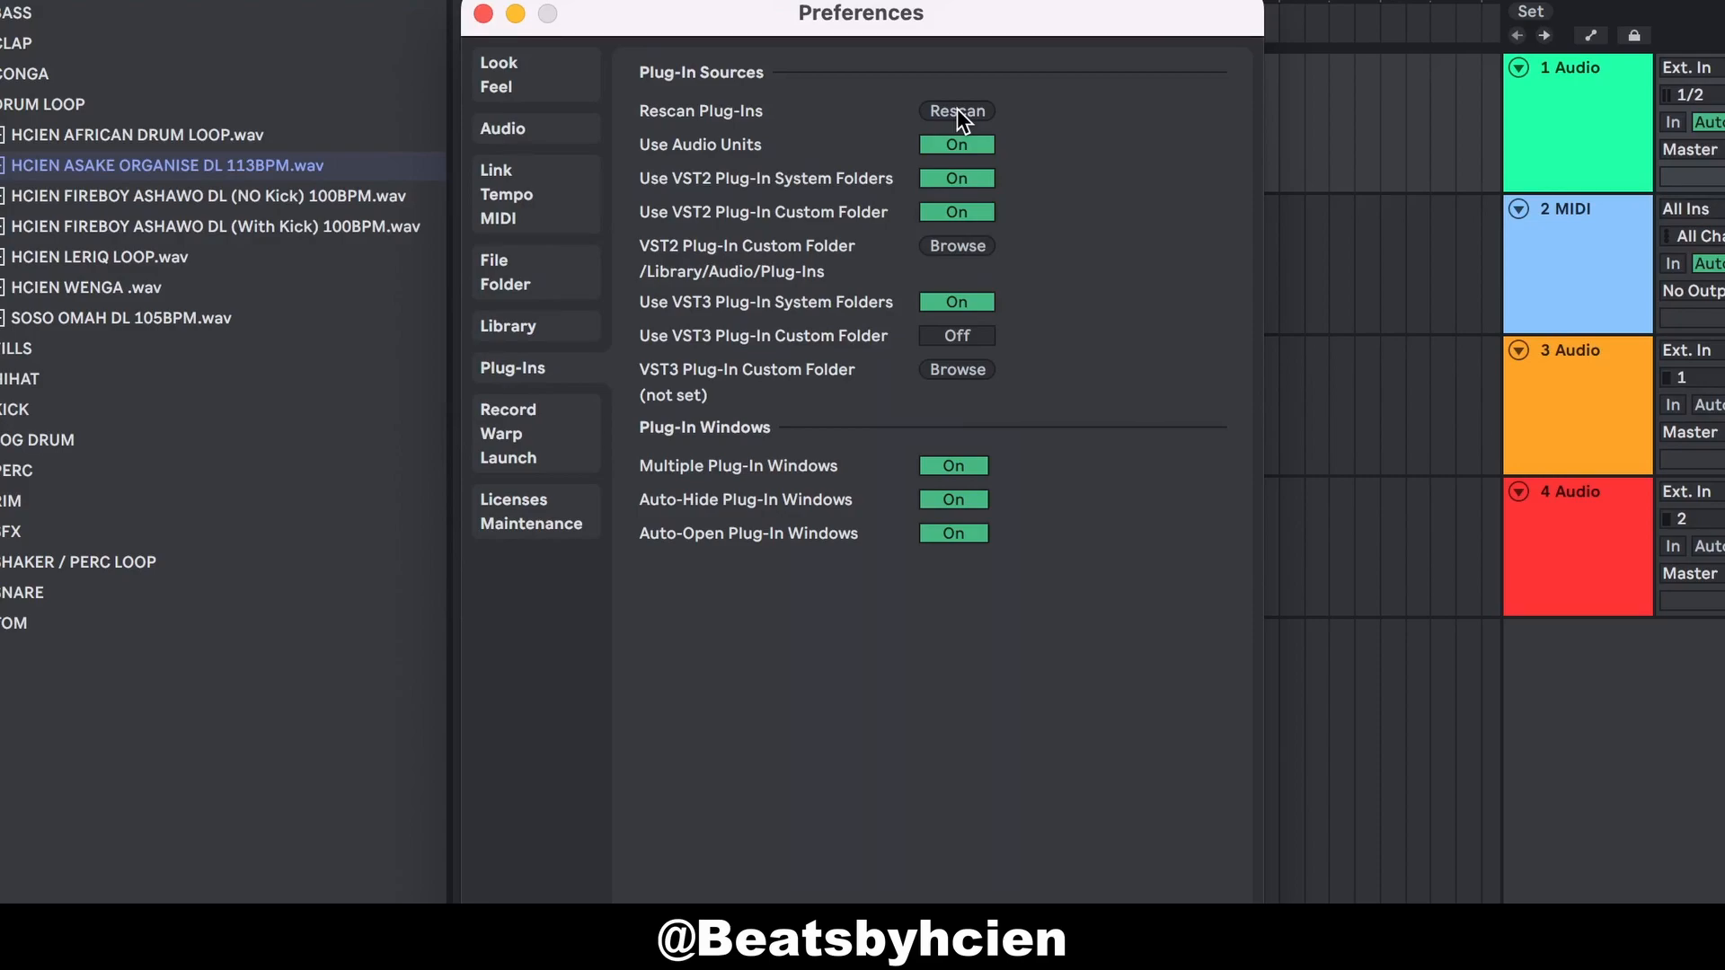
{"action": "left_click", "coordinate": [483, 13]}
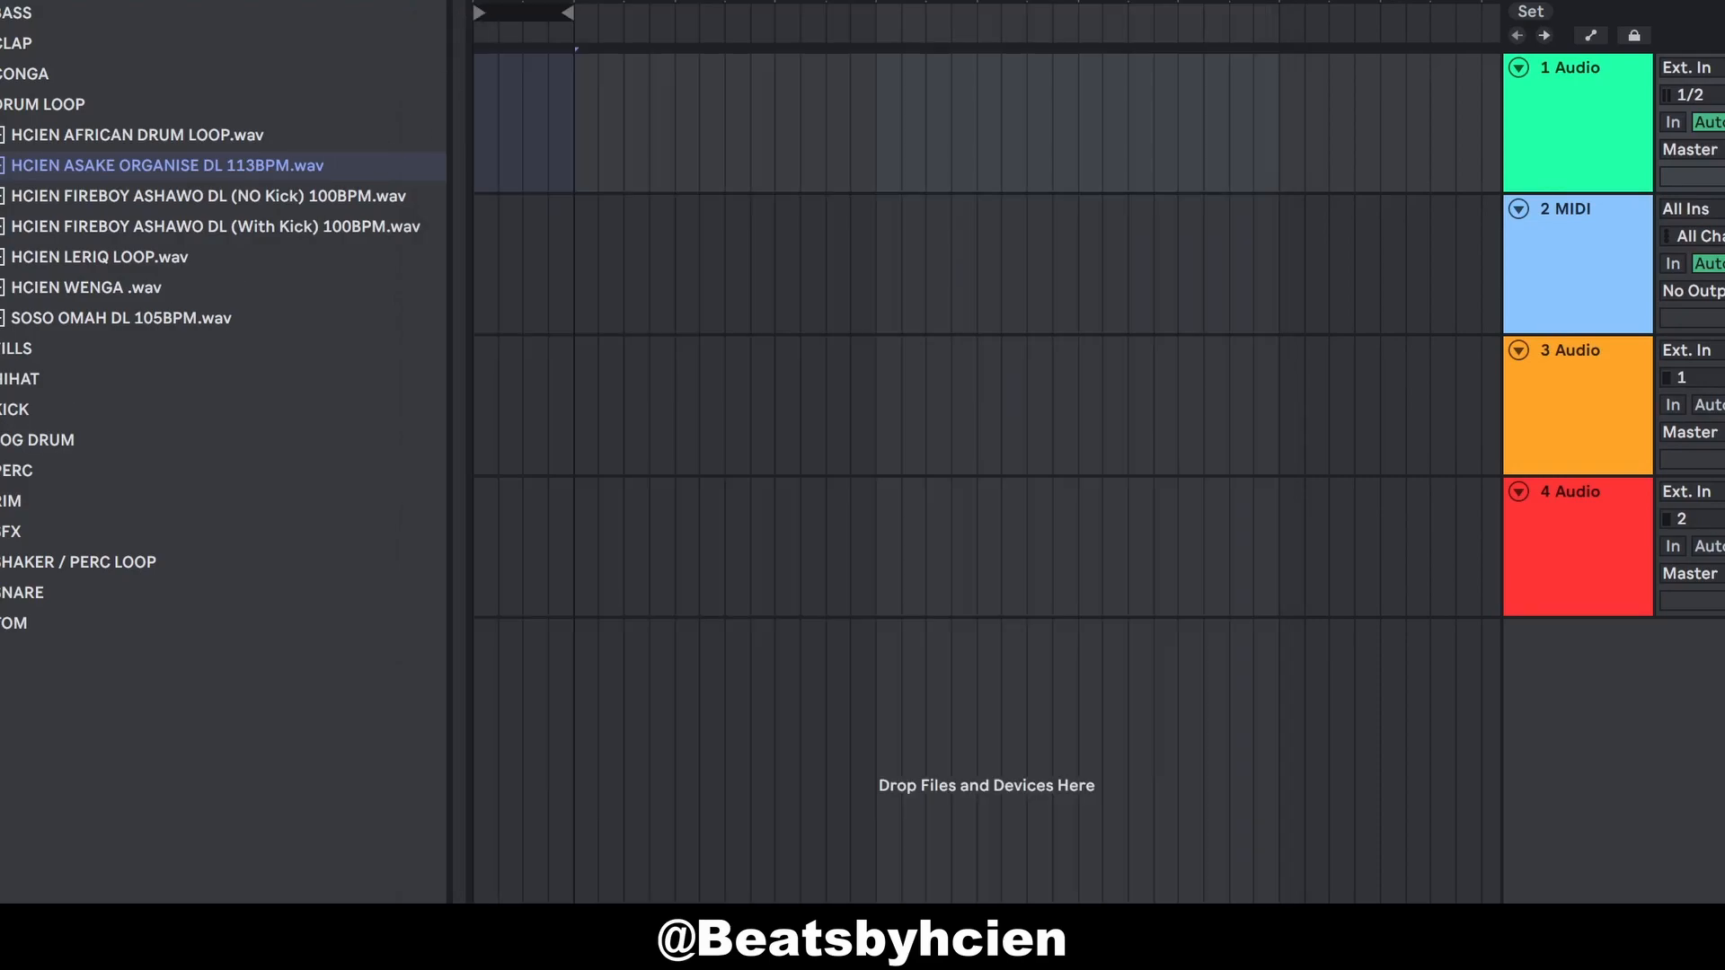
Step: Examine the Plug-Ins category again, checking Cableguys under Audio Units and the contents of the VST and VST3 groups
{"action": "left_click", "coordinate": [60, 382]}
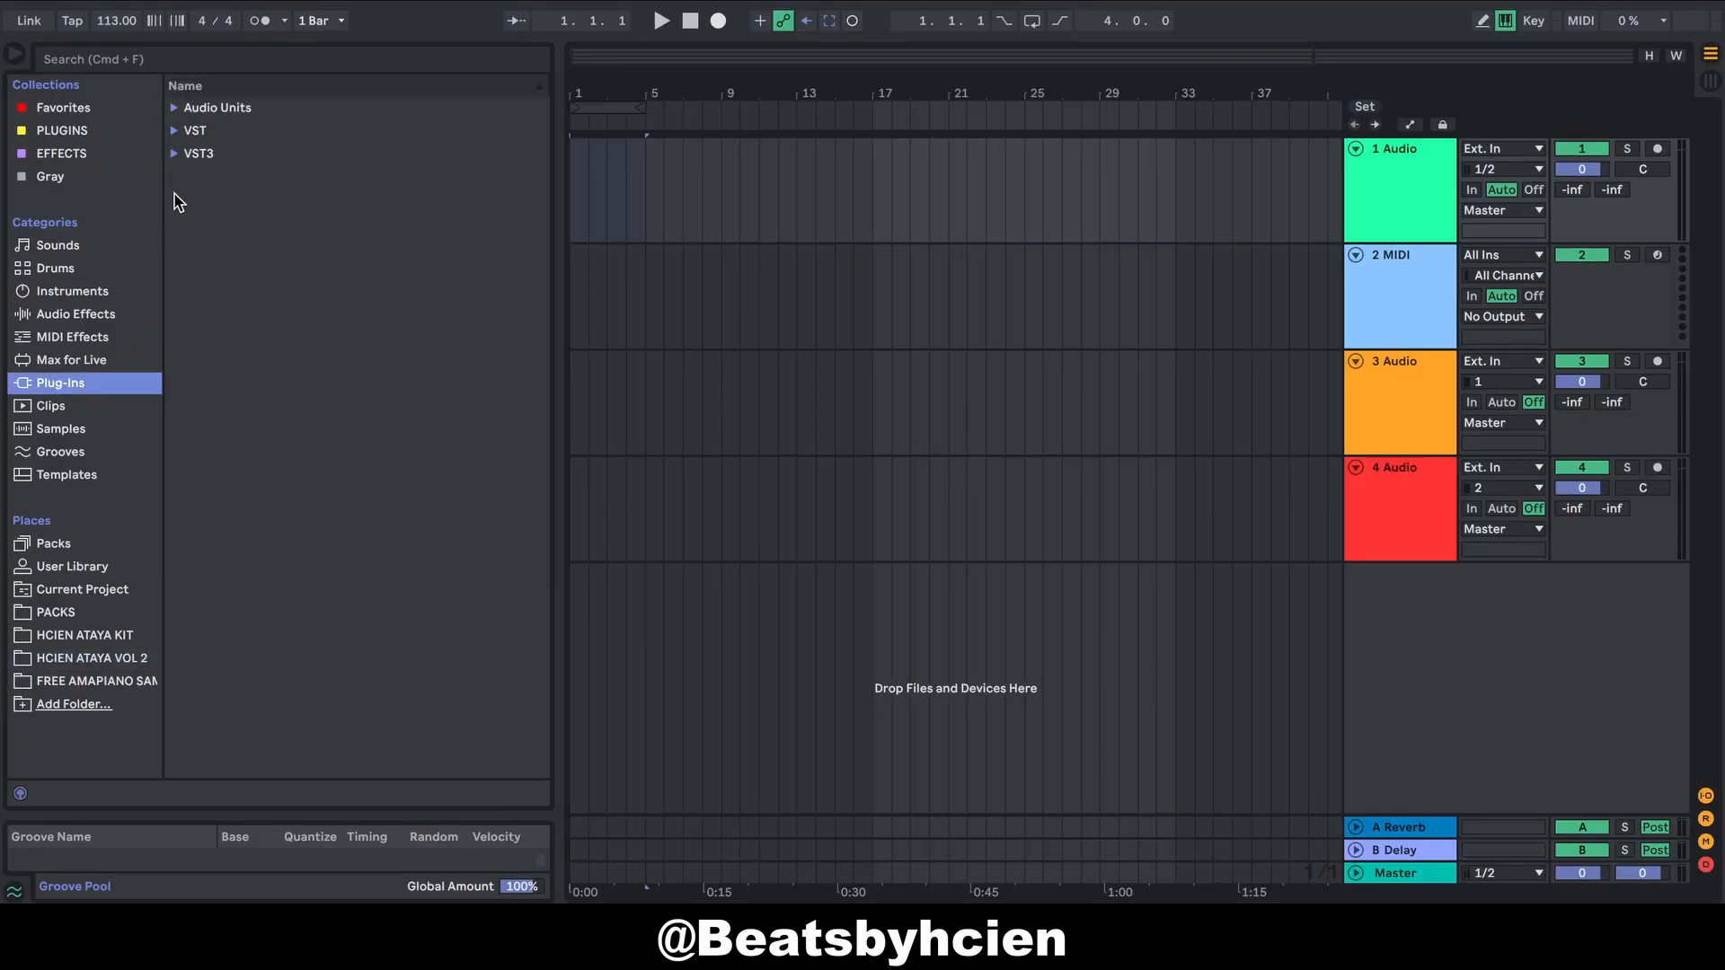
{"action": "left_click", "coordinate": [184, 108]}
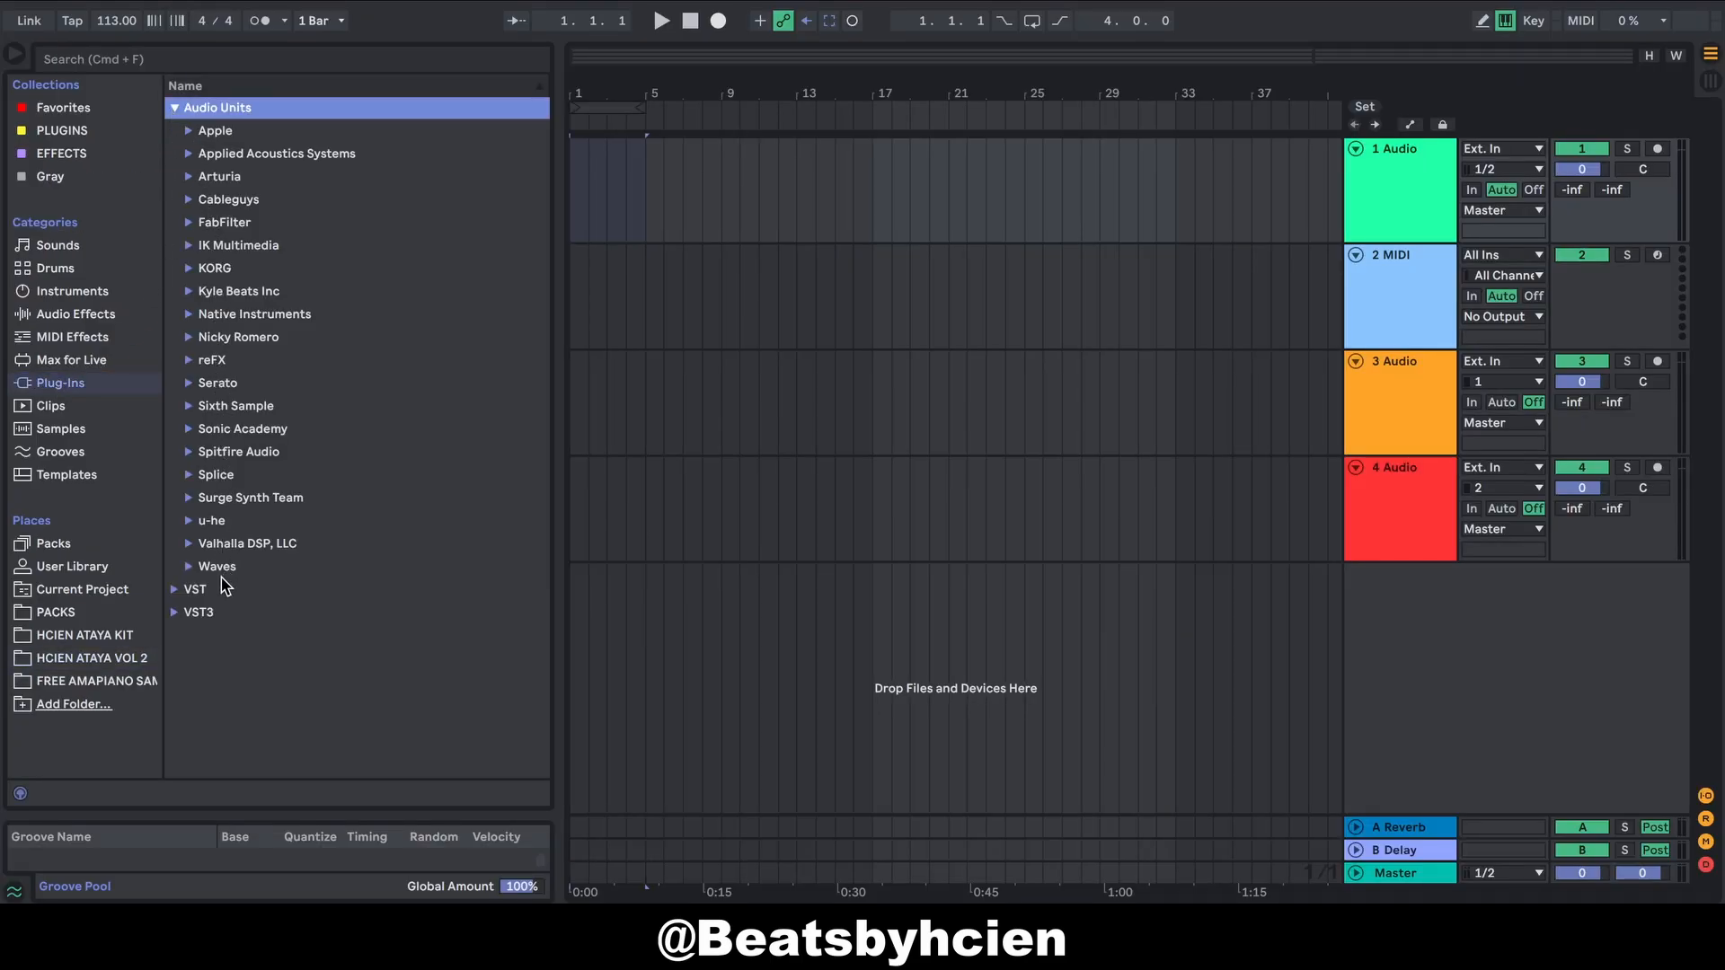
{"action": "left_click", "coordinate": [205, 199]}
{"action": "left_click", "coordinate": [193, 201]}
{"action": "left_click", "coordinate": [184, 109]}
{"action": "left_click", "coordinate": [175, 133]}
{"action": "left_click", "coordinate": [175, 135]}
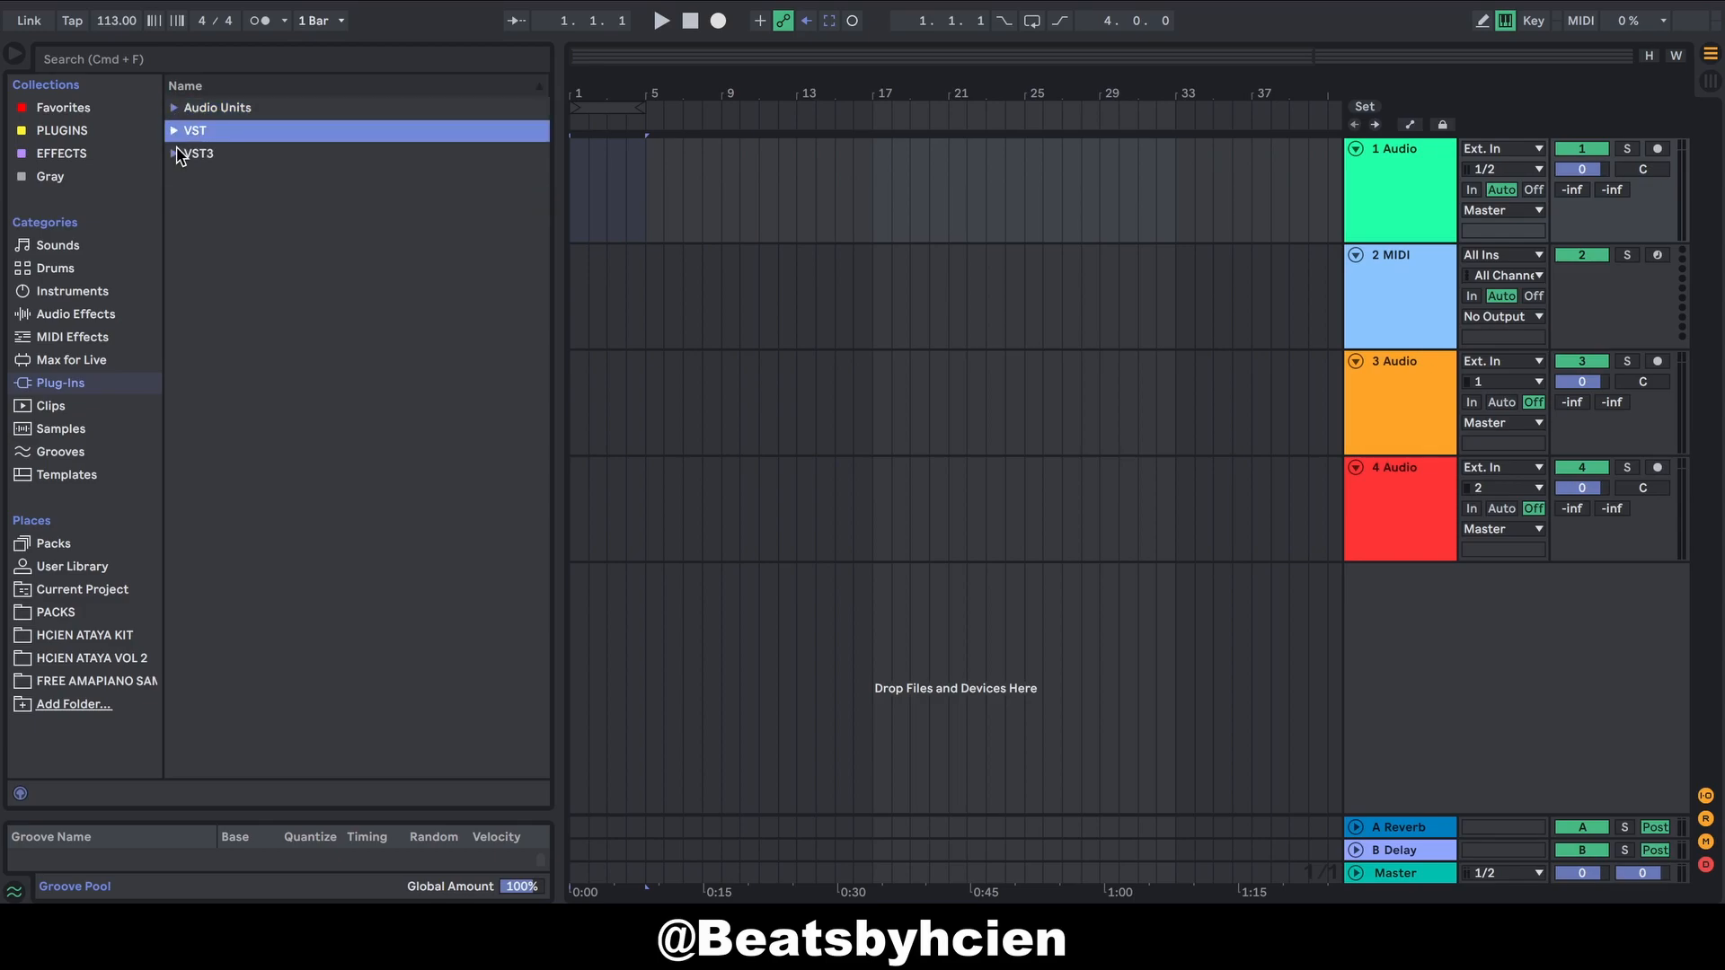
{"action": "left_click", "coordinate": [174, 153]}
{"action": "left_click", "coordinate": [174, 154]}
Step: Remove the Cableguys HalfTime Audio Unit from the PLUGINS collection and check the collection's contents
{"action": "left_click", "coordinate": [175, 109]}
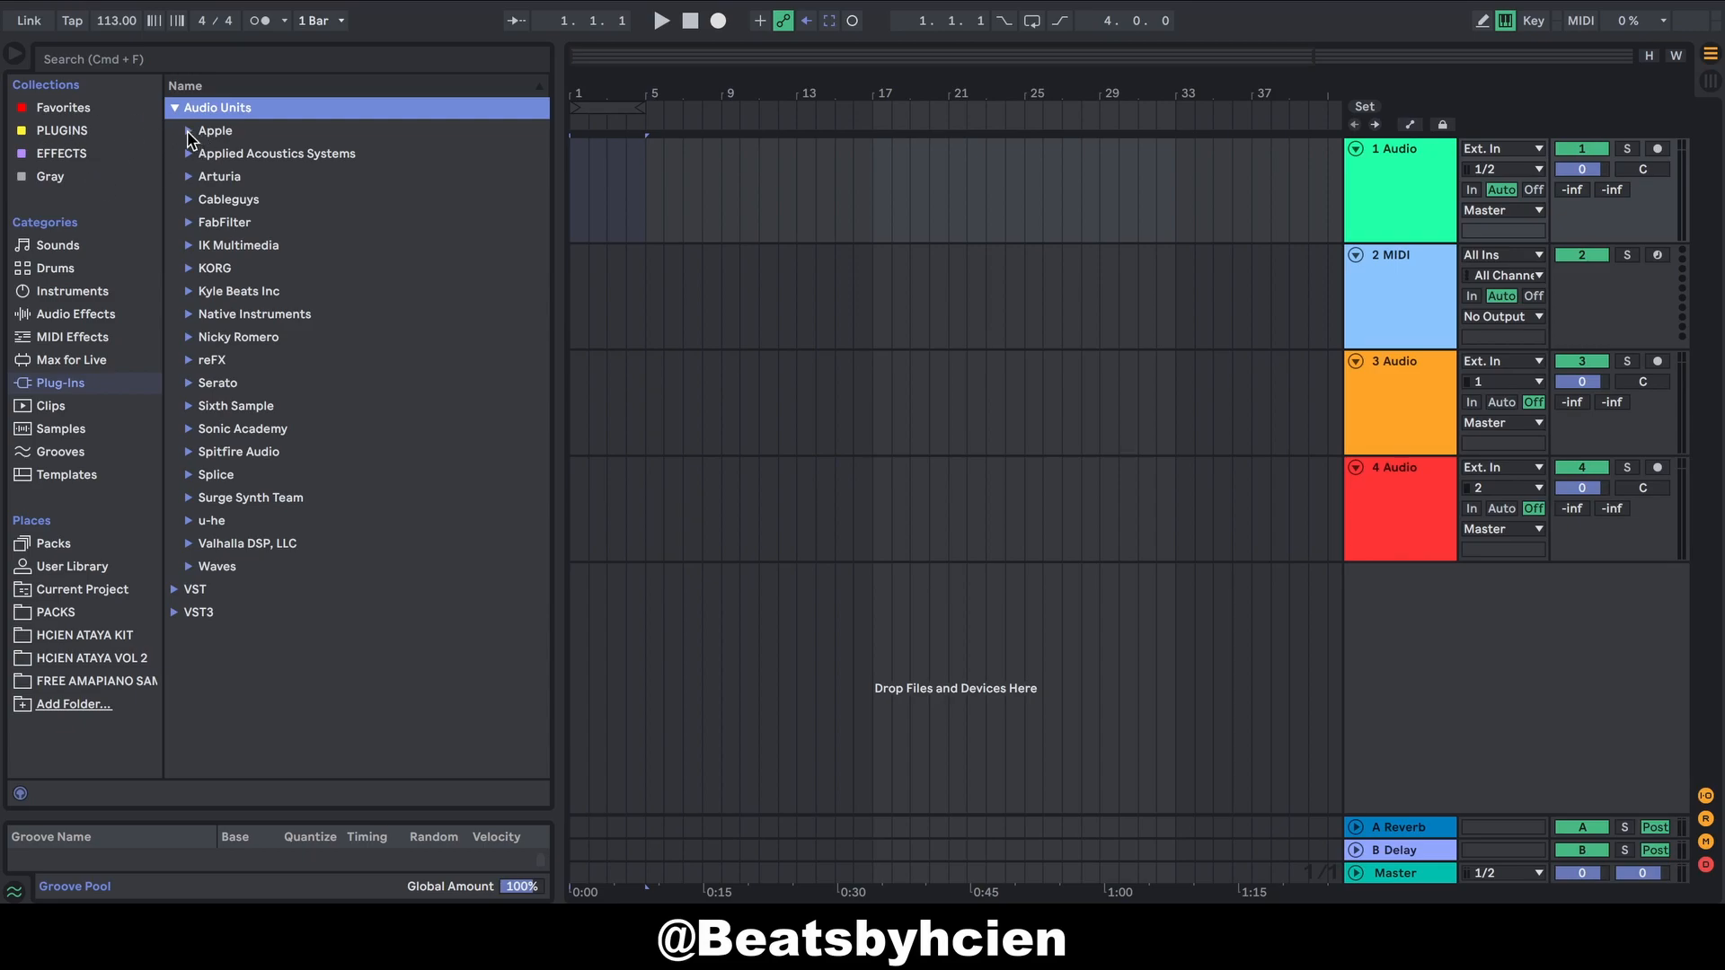
{"action": "left_click", "coordinate": [189, 199]}
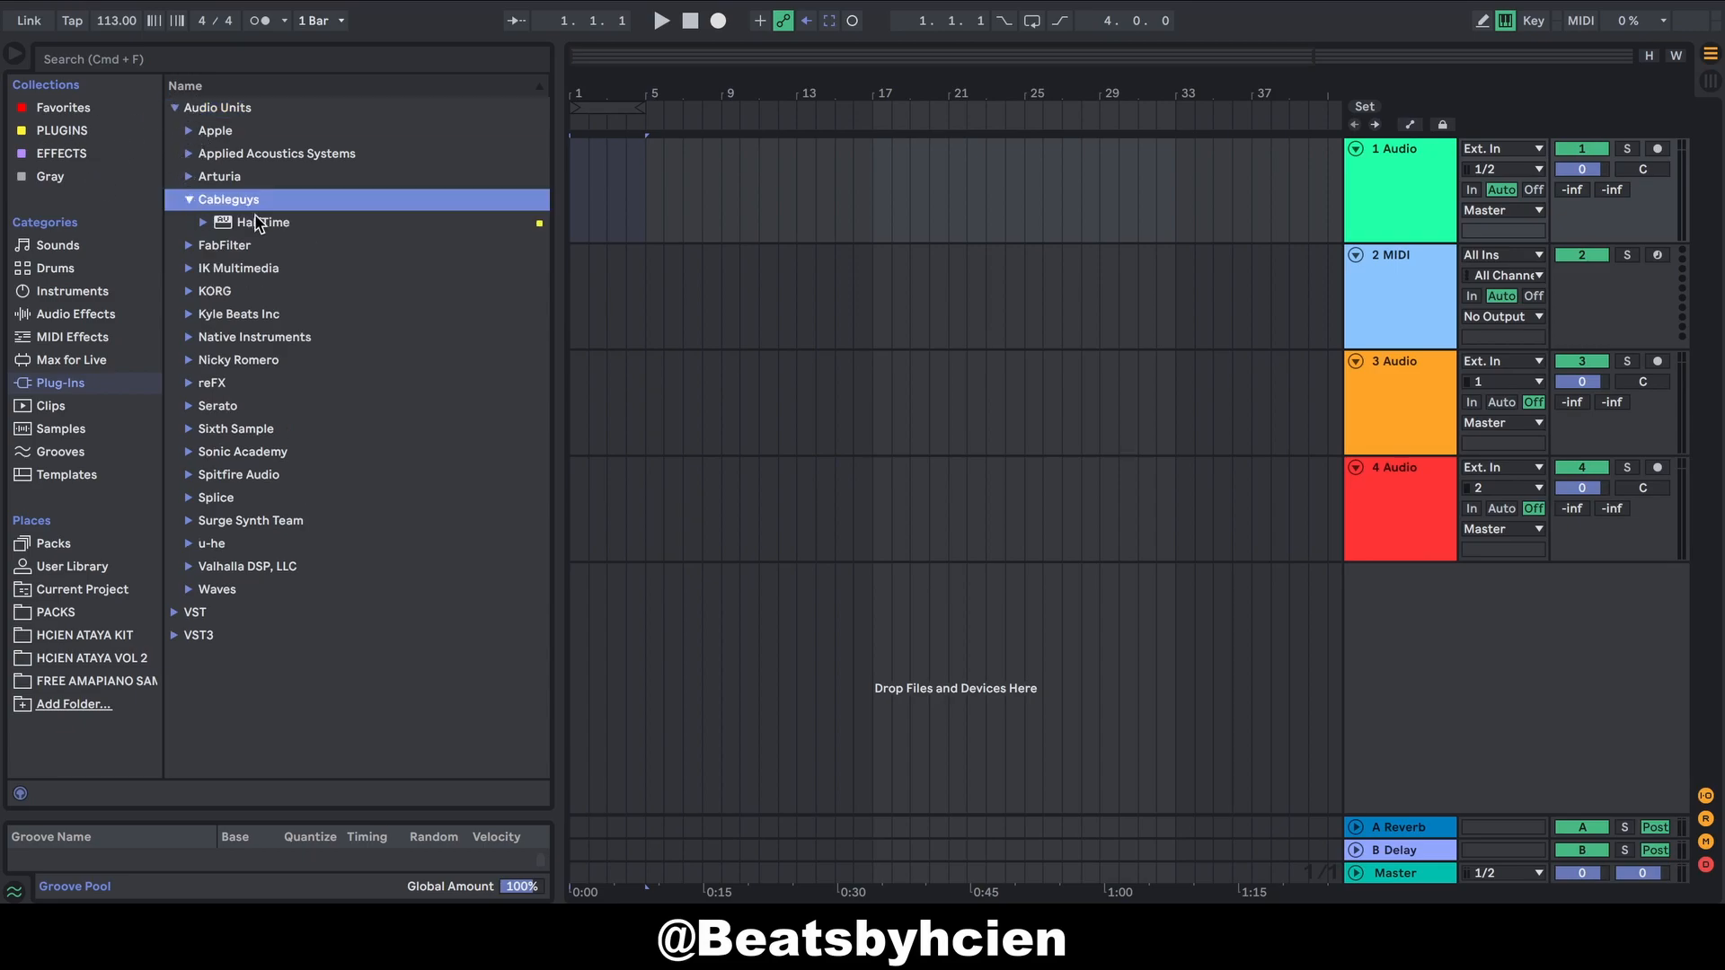
{"action": "left_click", "coordinate": [274, 225]}
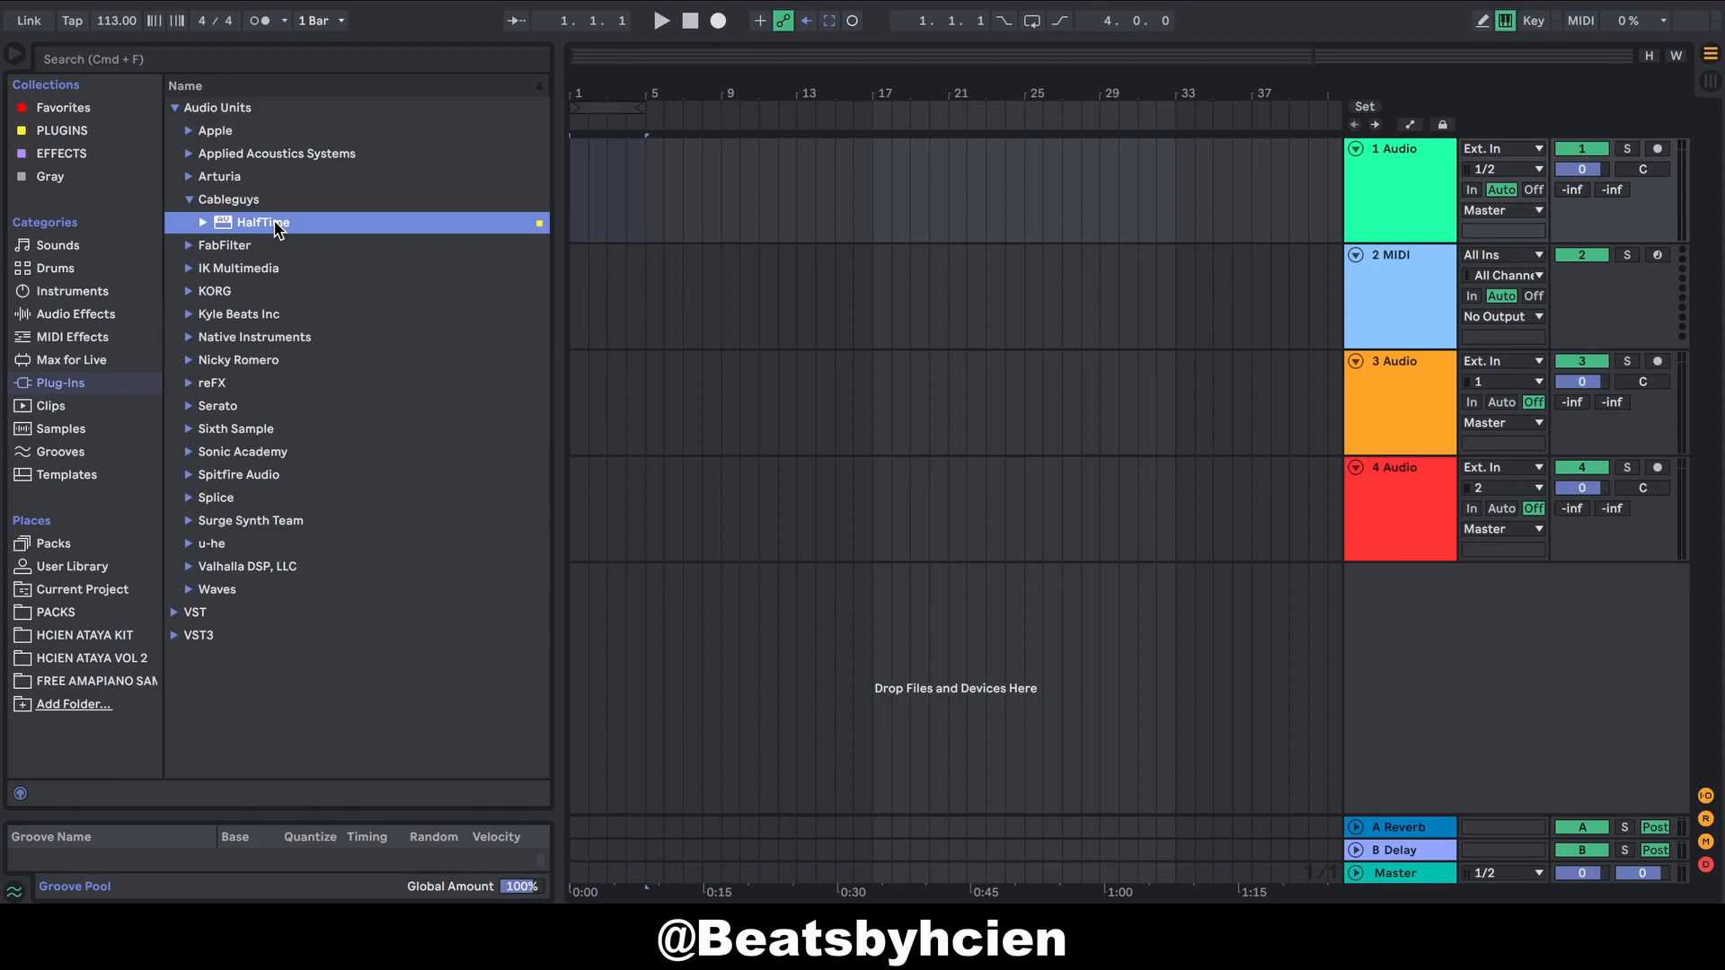
{"action": "right_click", "coordinate": [276, 230]}
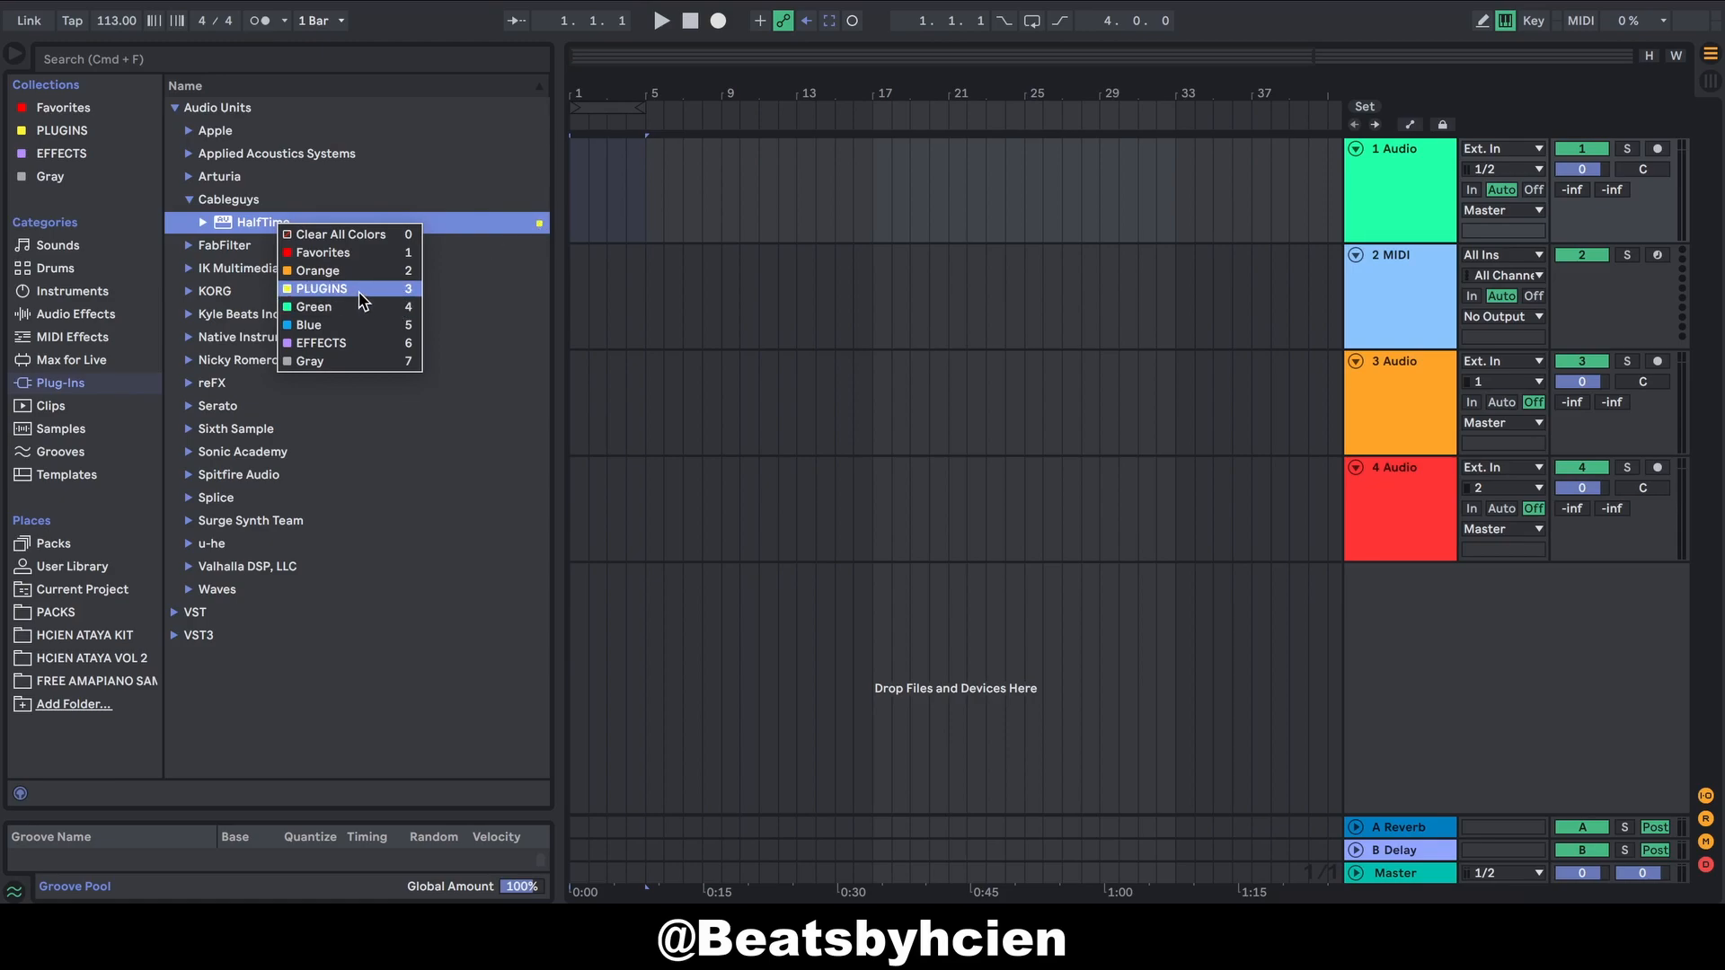
{"action": "left_click", "coordinate": [359, 290]}
{"action": "left_click", "coordinate": [90, 134]}
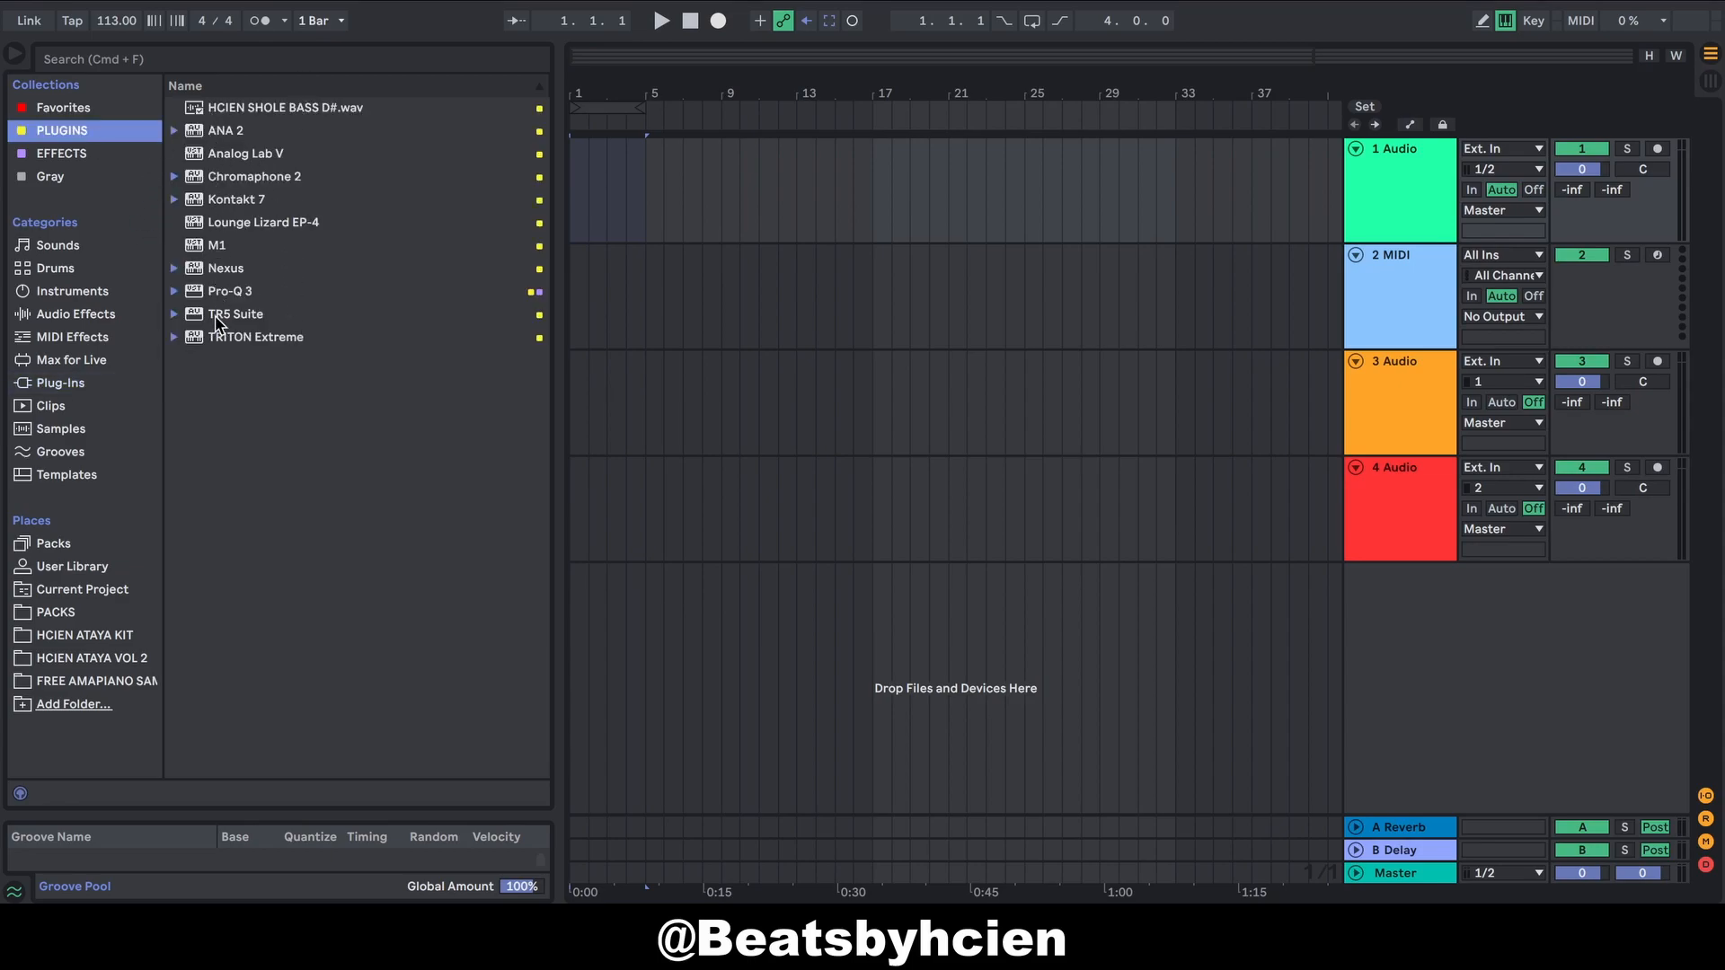
Step: Assign the HalfTime plug-in to the PLUGINS collection and check the collection's contents
{"action": "left_click", "coordinate": [91, 383]}
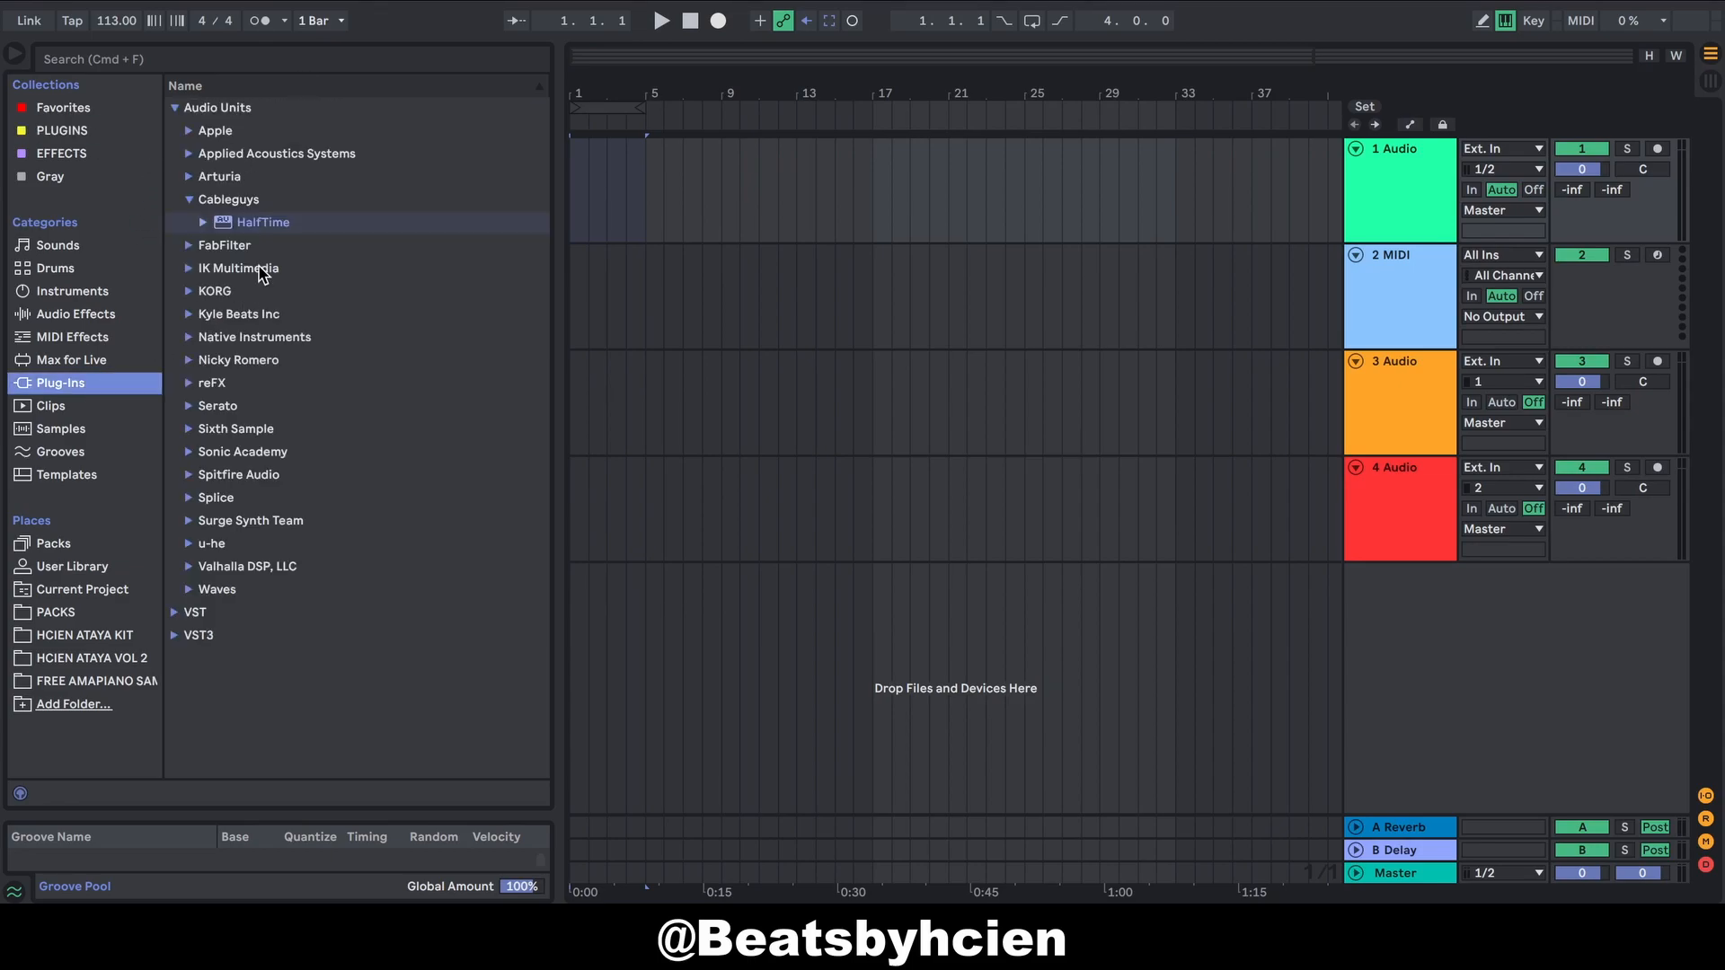
{"action": "left_click", "coordinate": [247, 227]}
{"action": "right_click", "coordinate": [249, 234]}
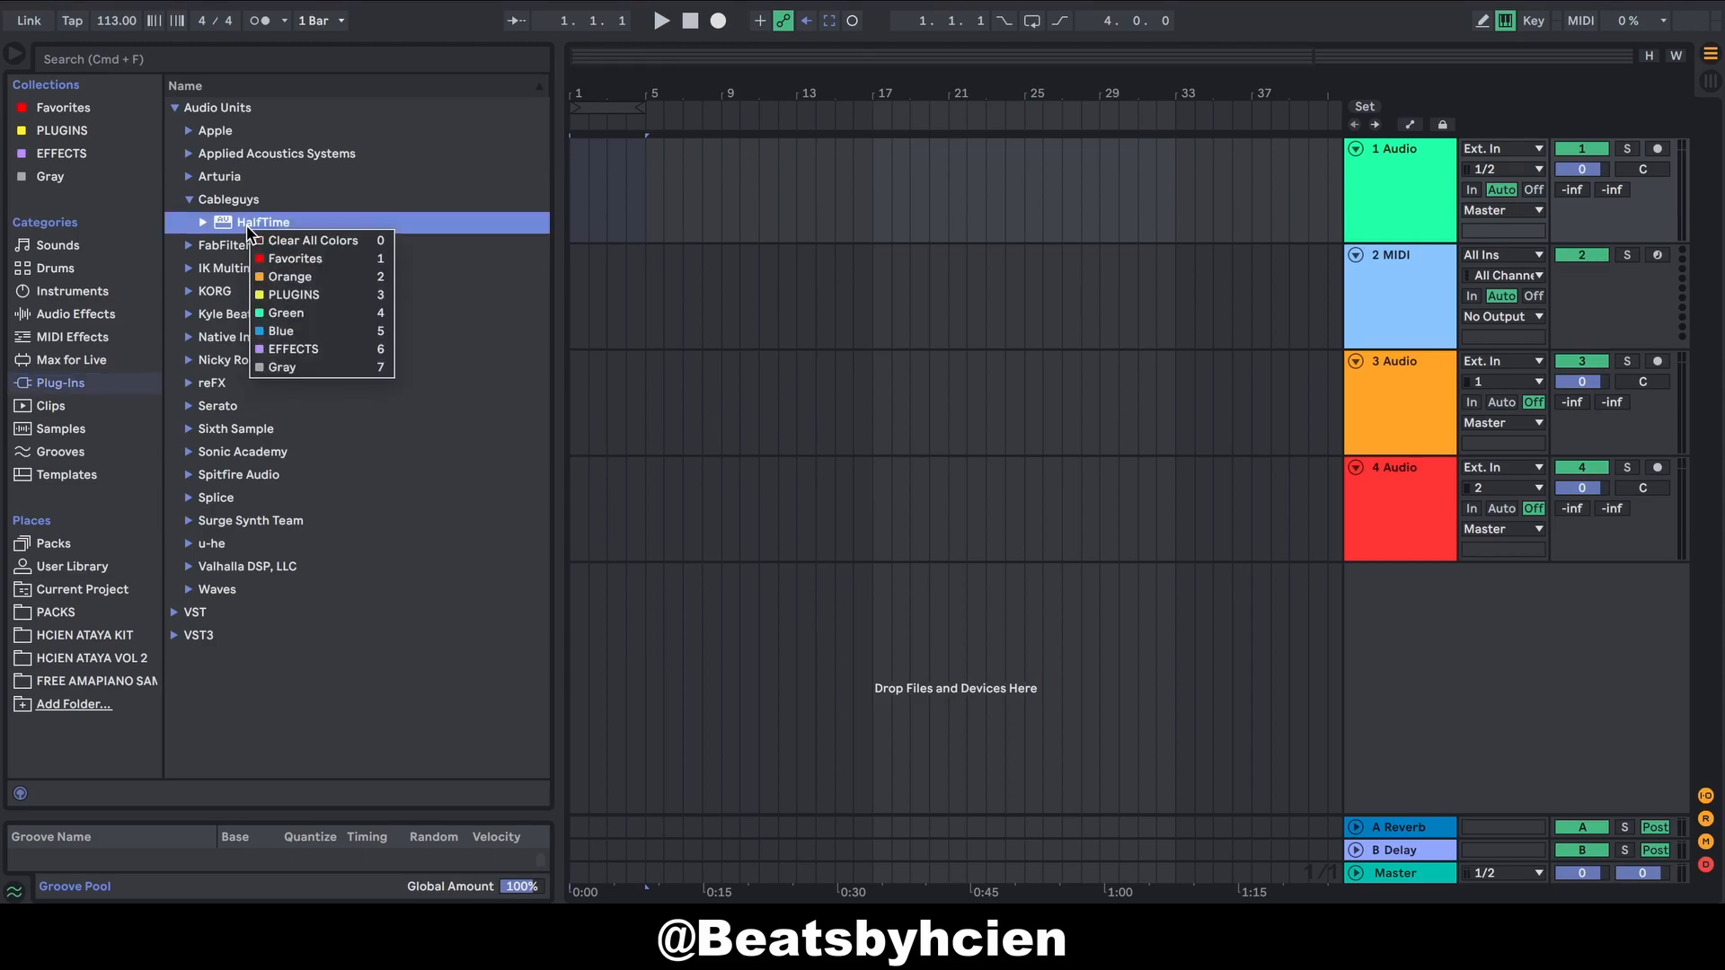
{"action": "left_click", "coordinate": [262, 293]}
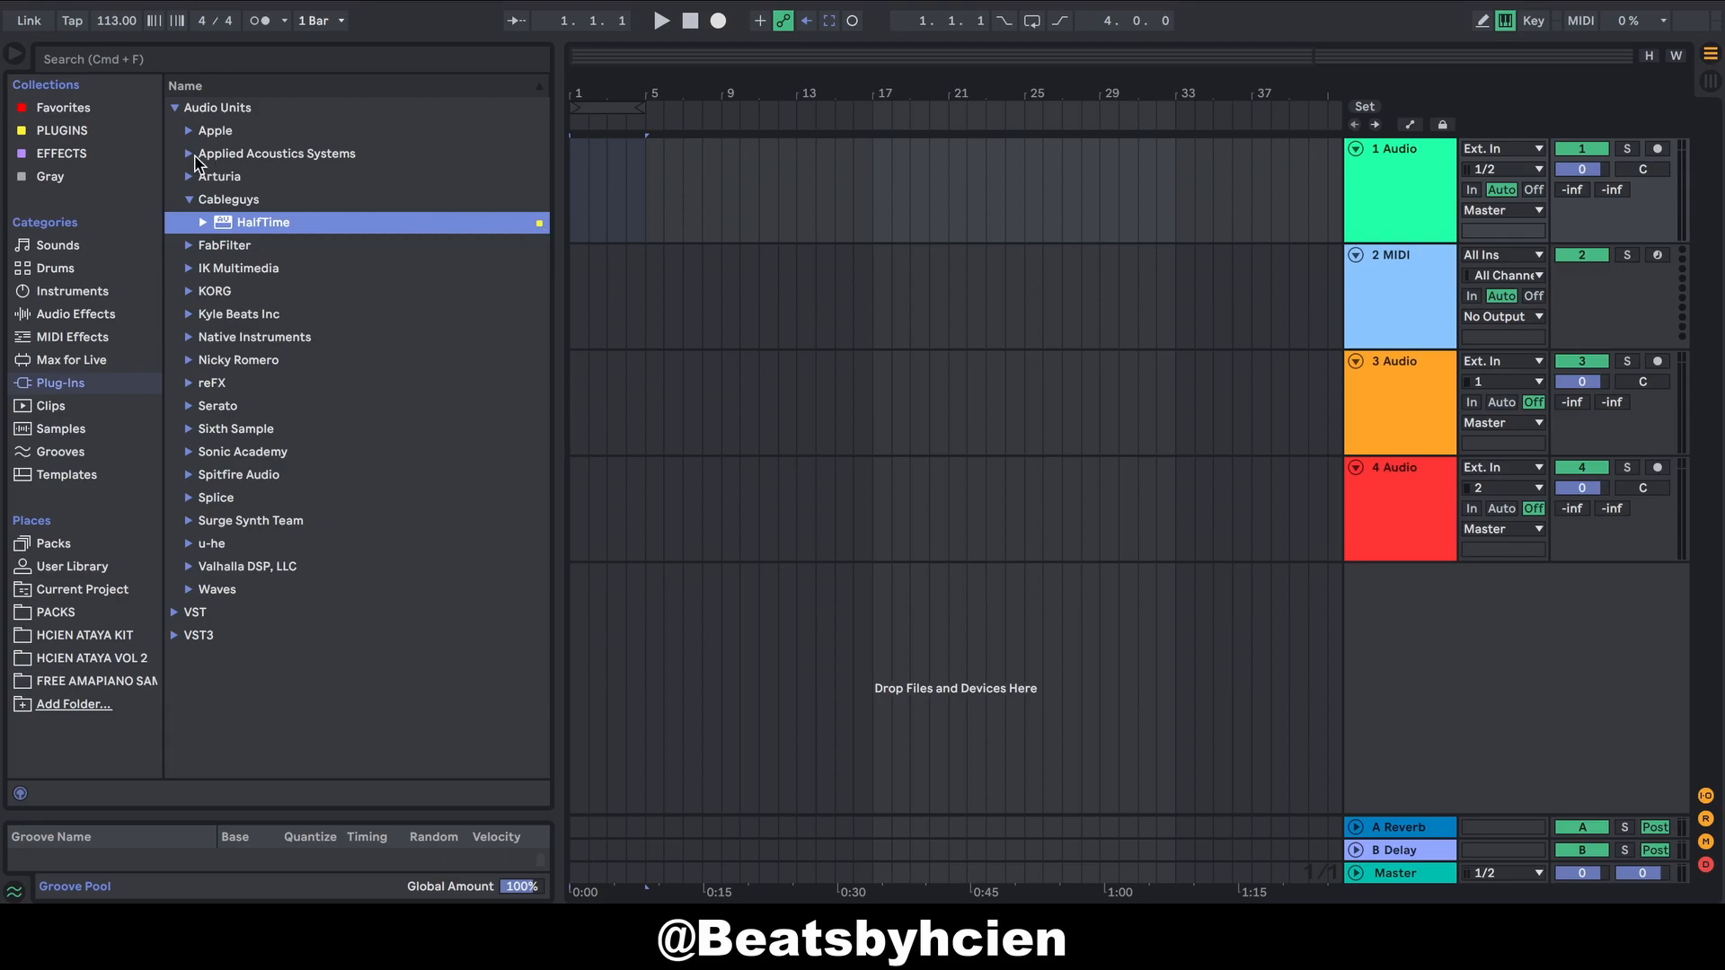
{"action": "left_click", "coordinate": [81, 132]}
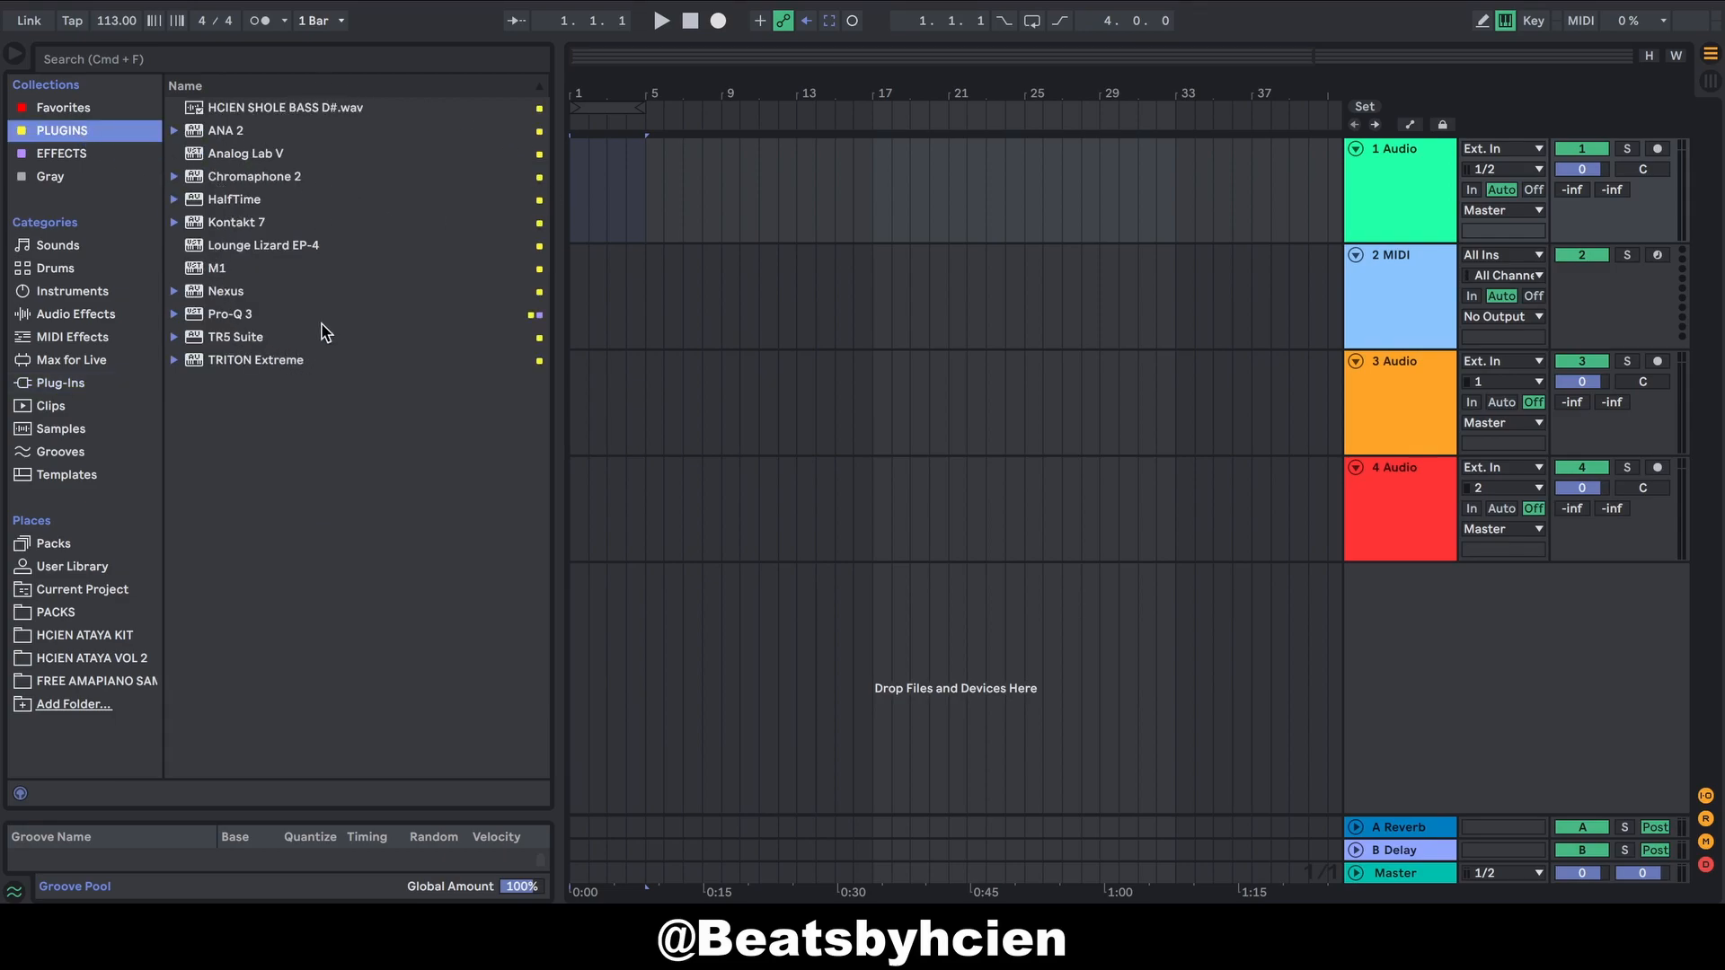
Step: Review the EFFECTS collection, find Pro-Q 3 among the FabFilter Audio Units and compare it with the PLUGINS collection
{"action": "left_click", "coordinate": [96, 160]}
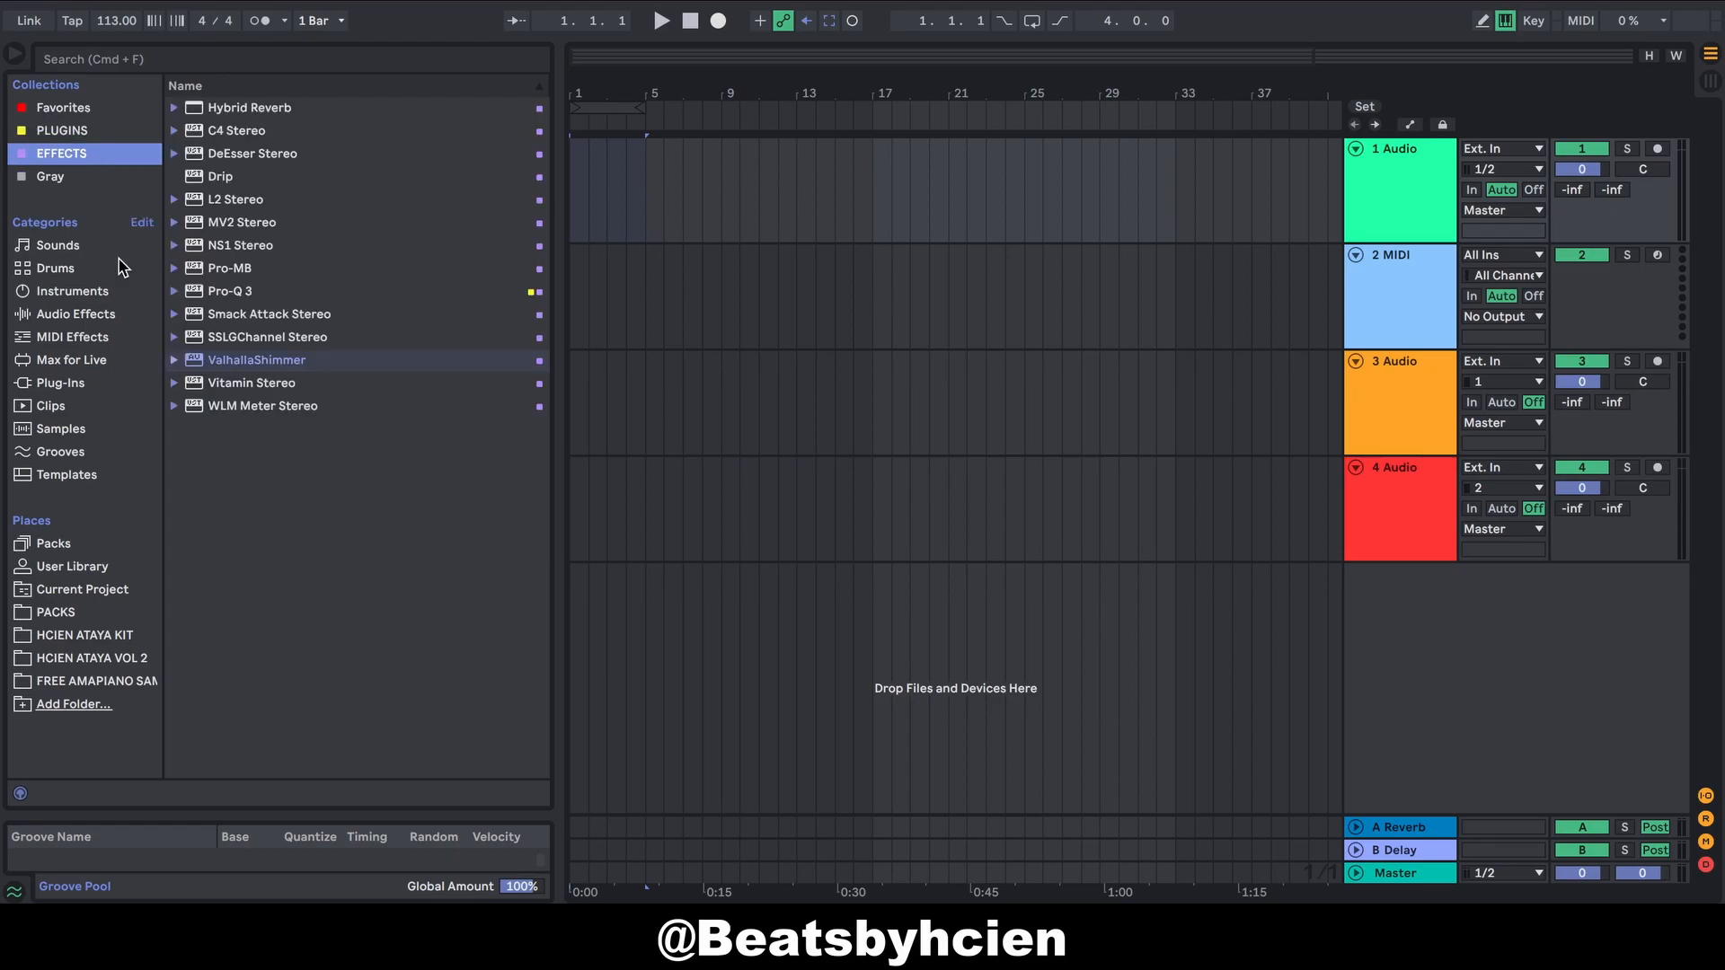
{"action": "left_click", "coordinate": [90, 392]}
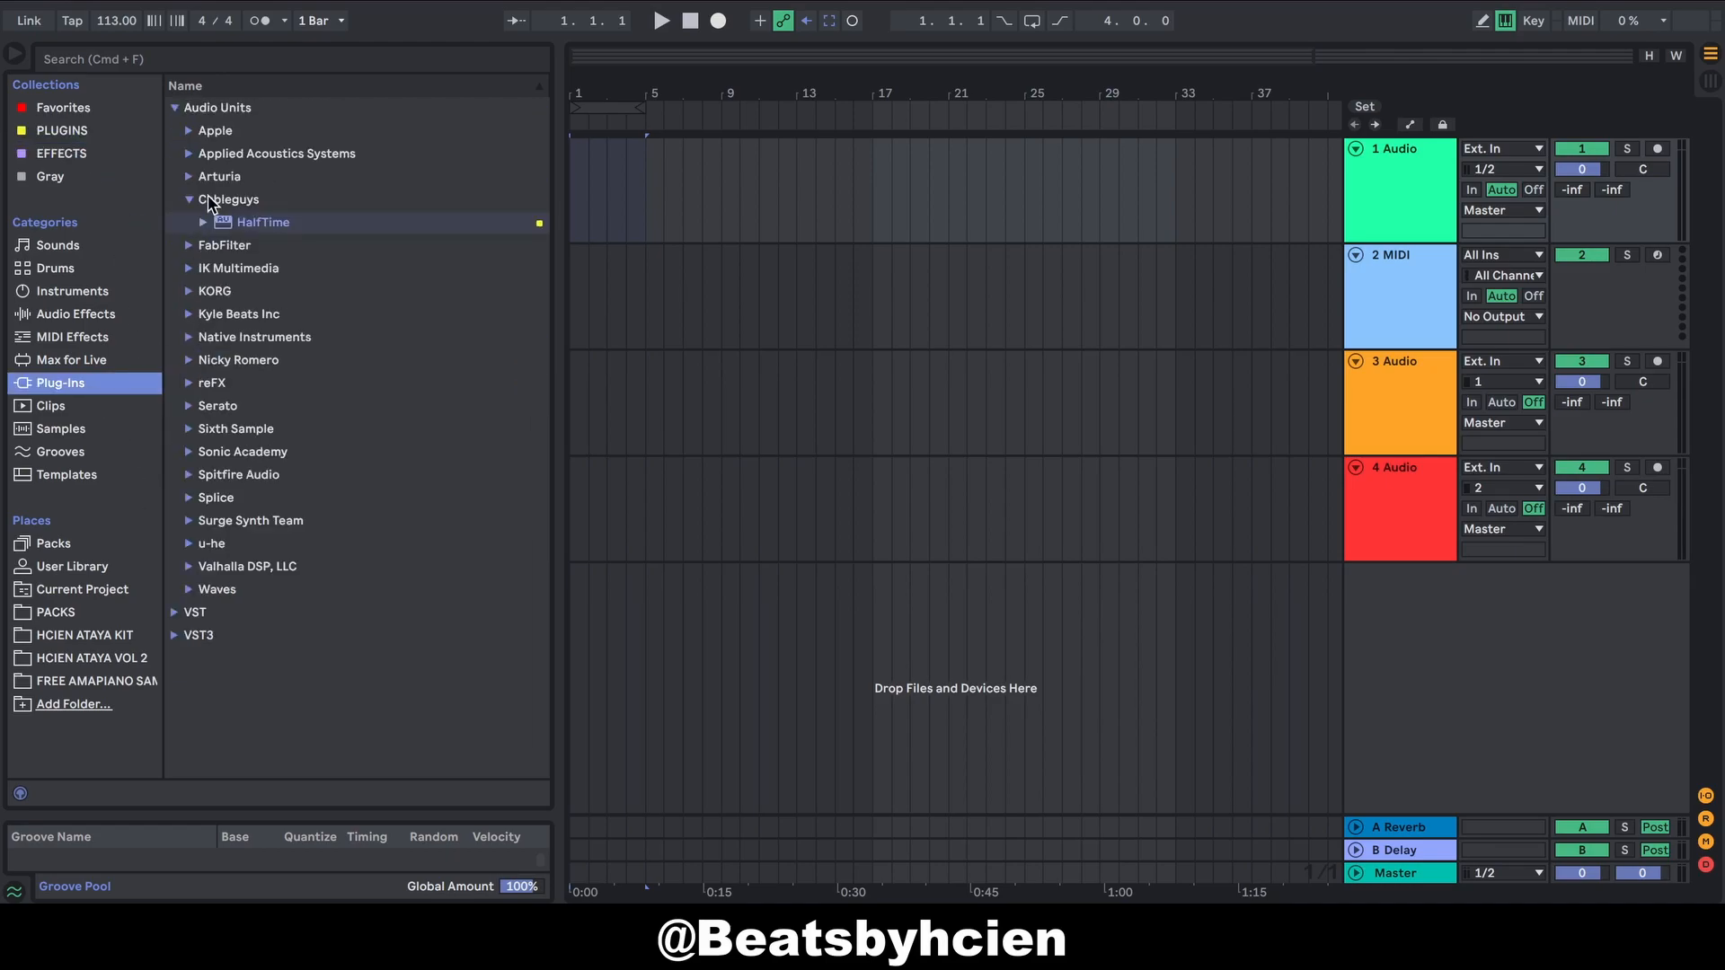
{"action": "left_click", "coordinate": [192, 248]}
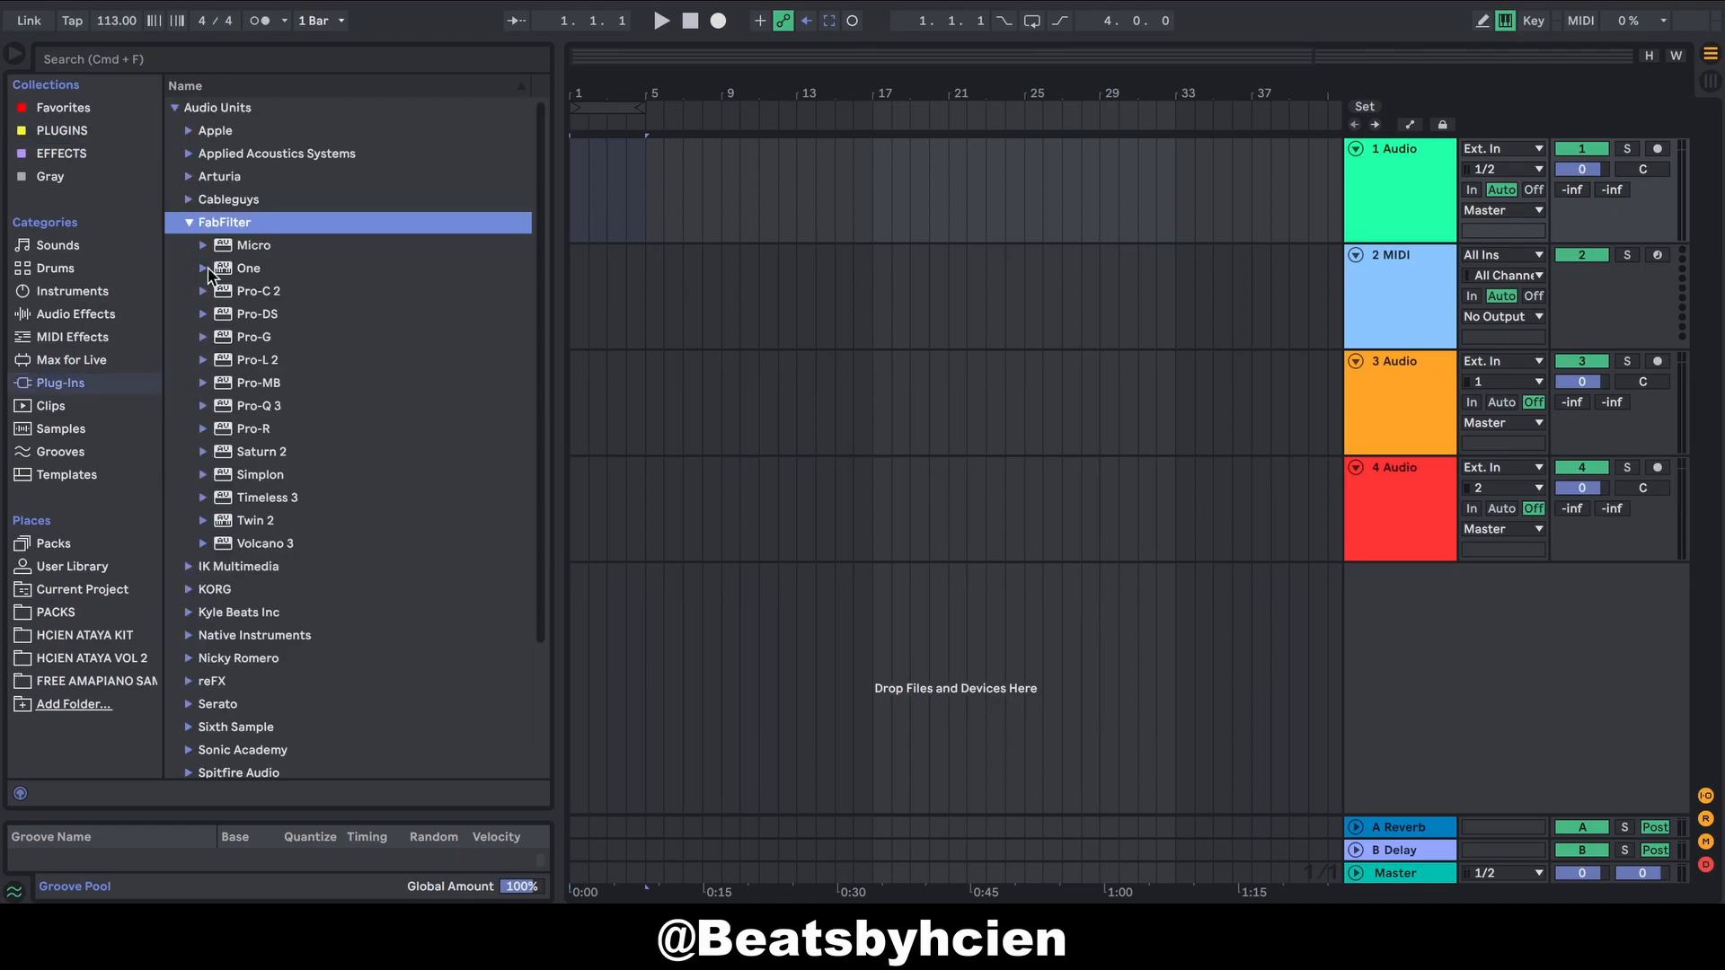
{"action": "left_click", "coordinate": [261, 407]}
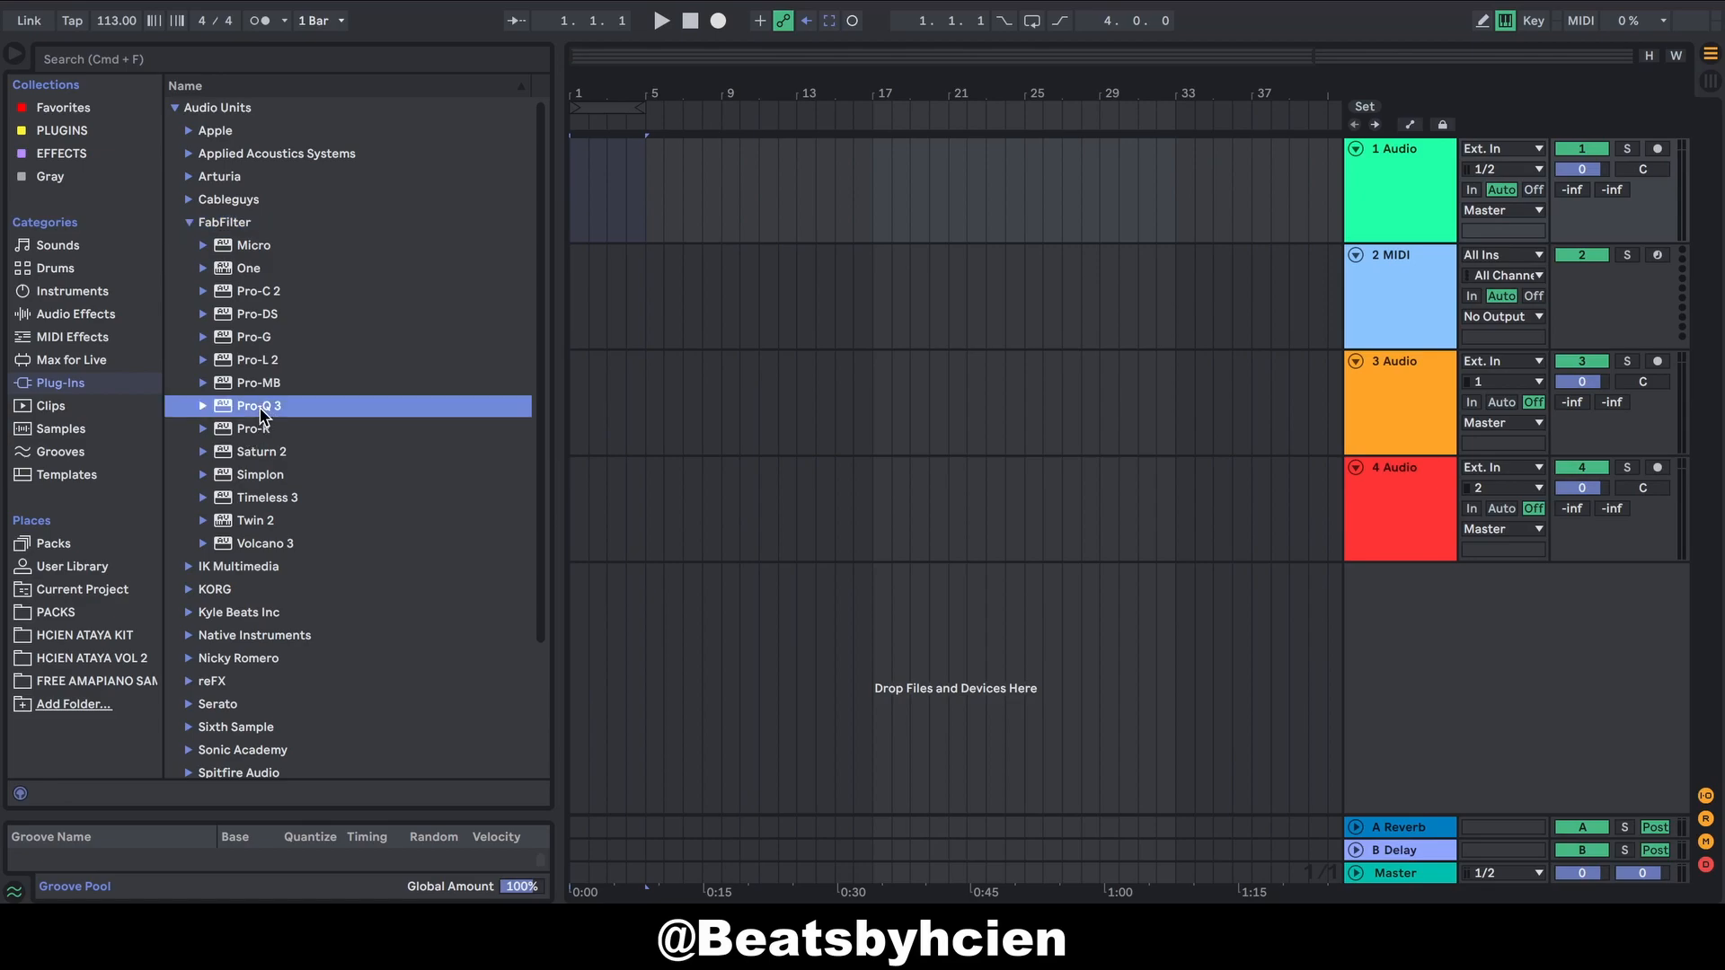
{"action": "left_click", "coordinate": [82, 135]}
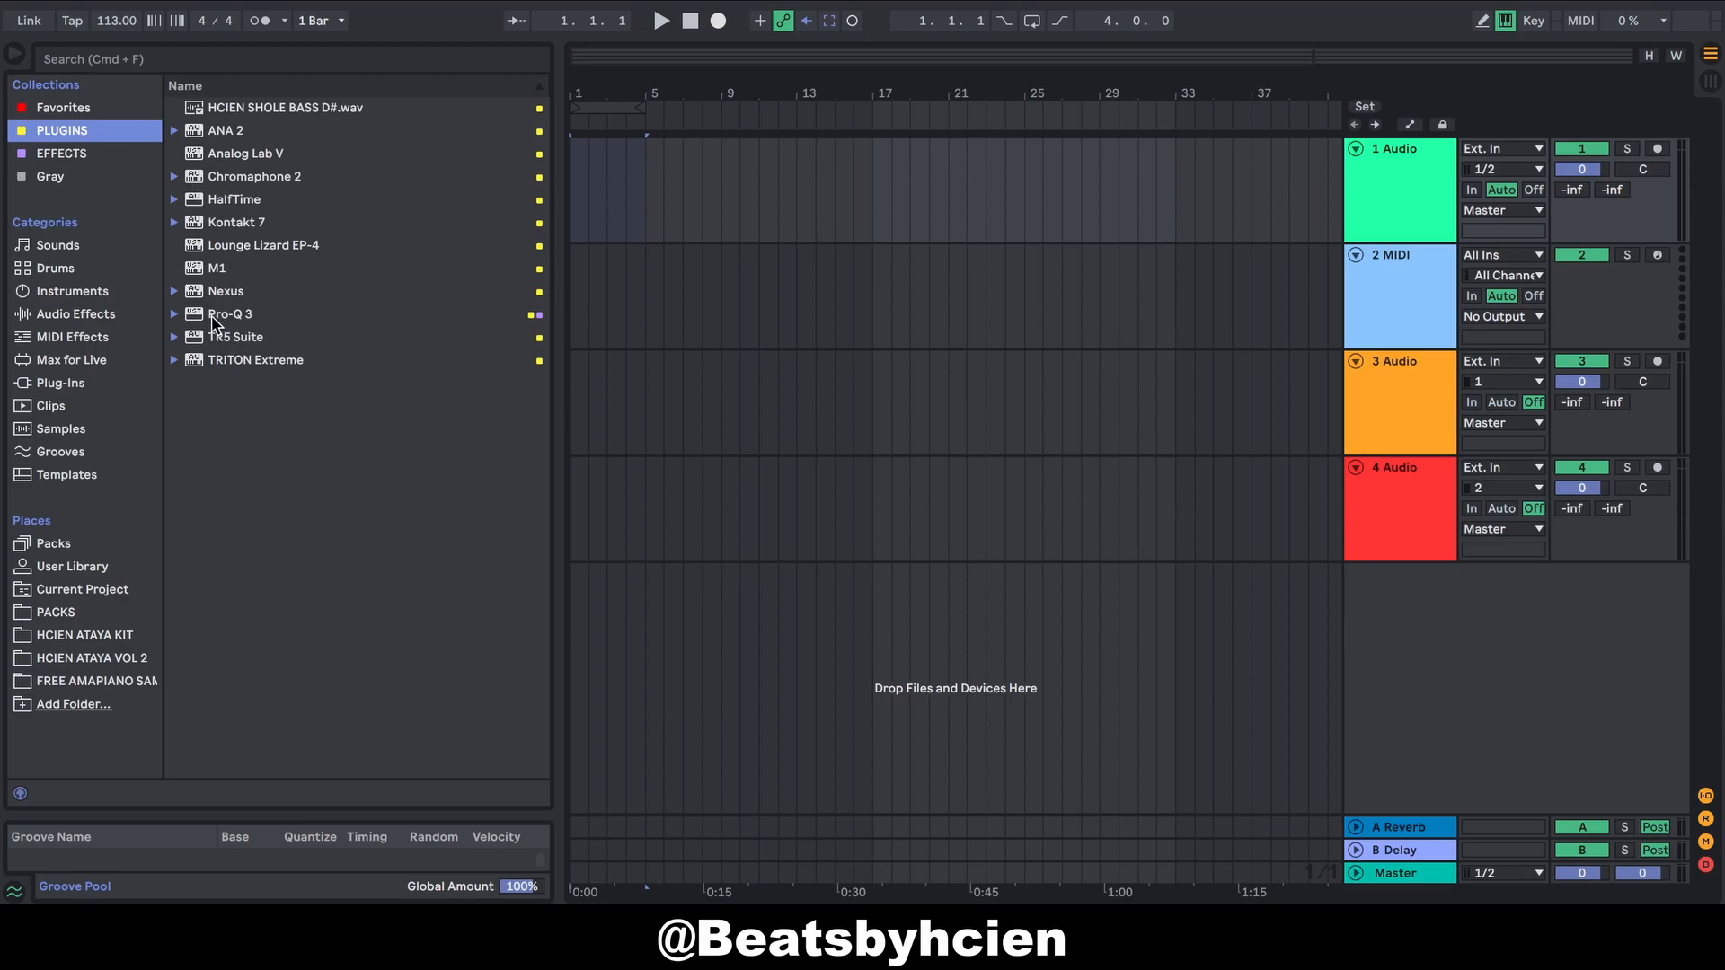
Step: View the collection assignments of FabFilter Pro-Q 3 in the VST3 group and dismiss them without changing any
{"action": "left_click", "coordinate": [68, 383]}
{"action": "left_click", "coordinate": [177, 154]}
{"action": "left_click", "coordinate": [188, 223]}
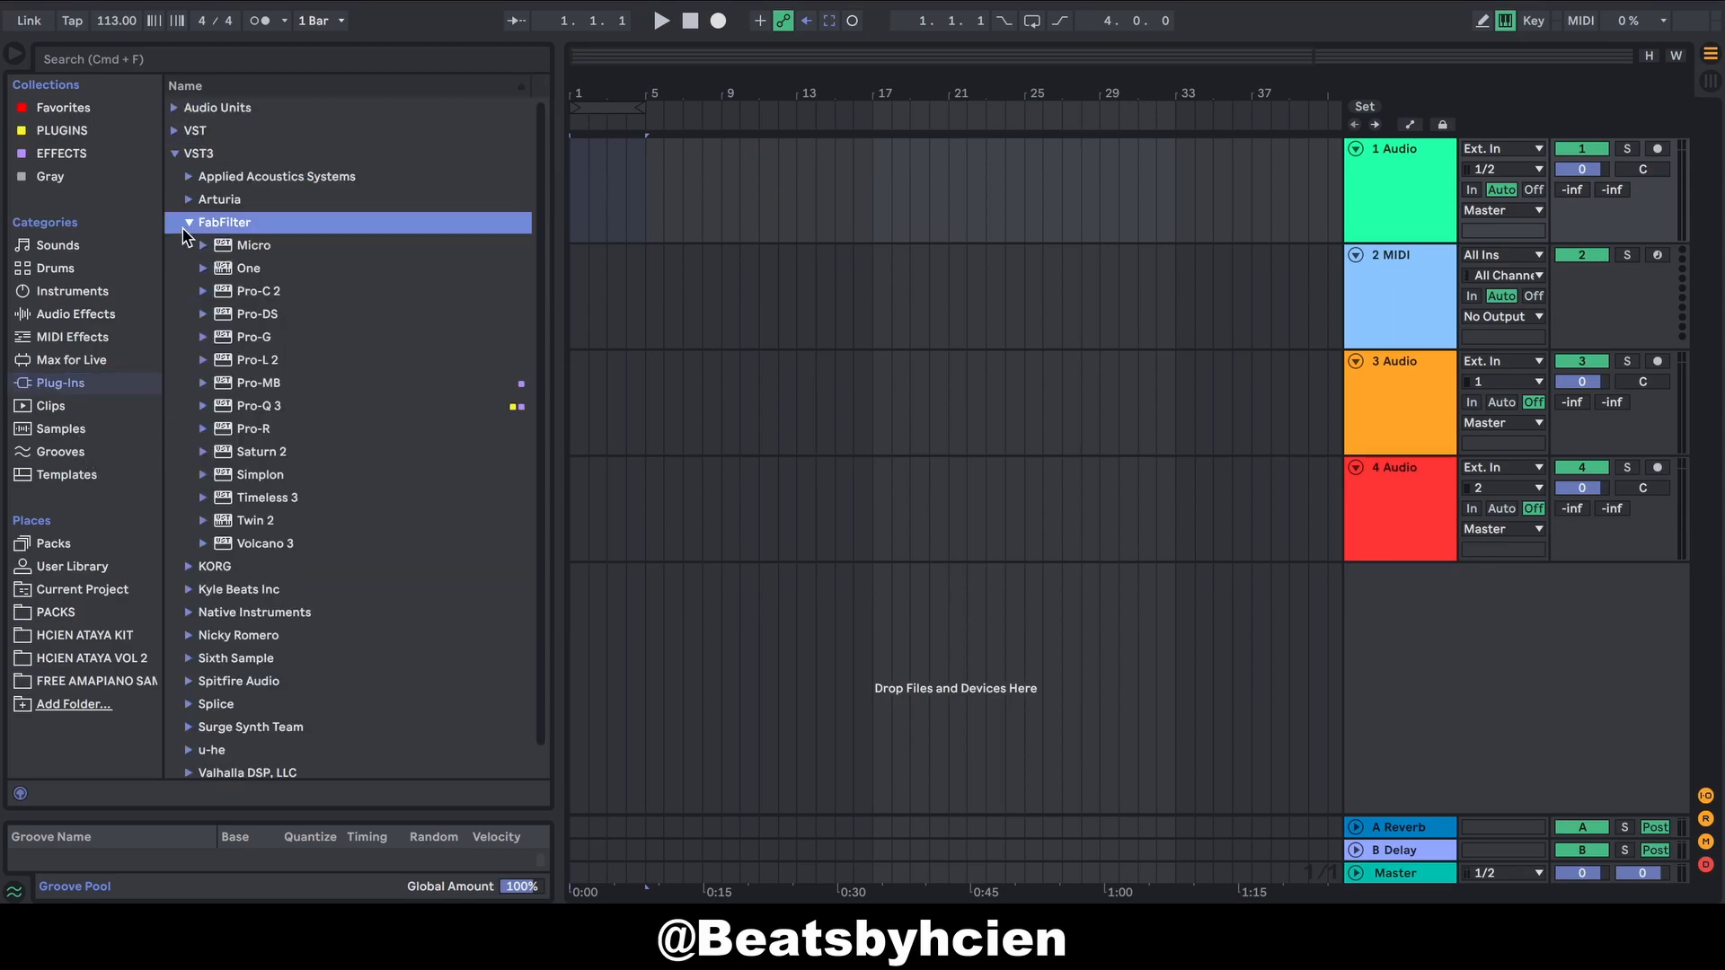
{"action": "right_click", "coordinate": [281, 413]}
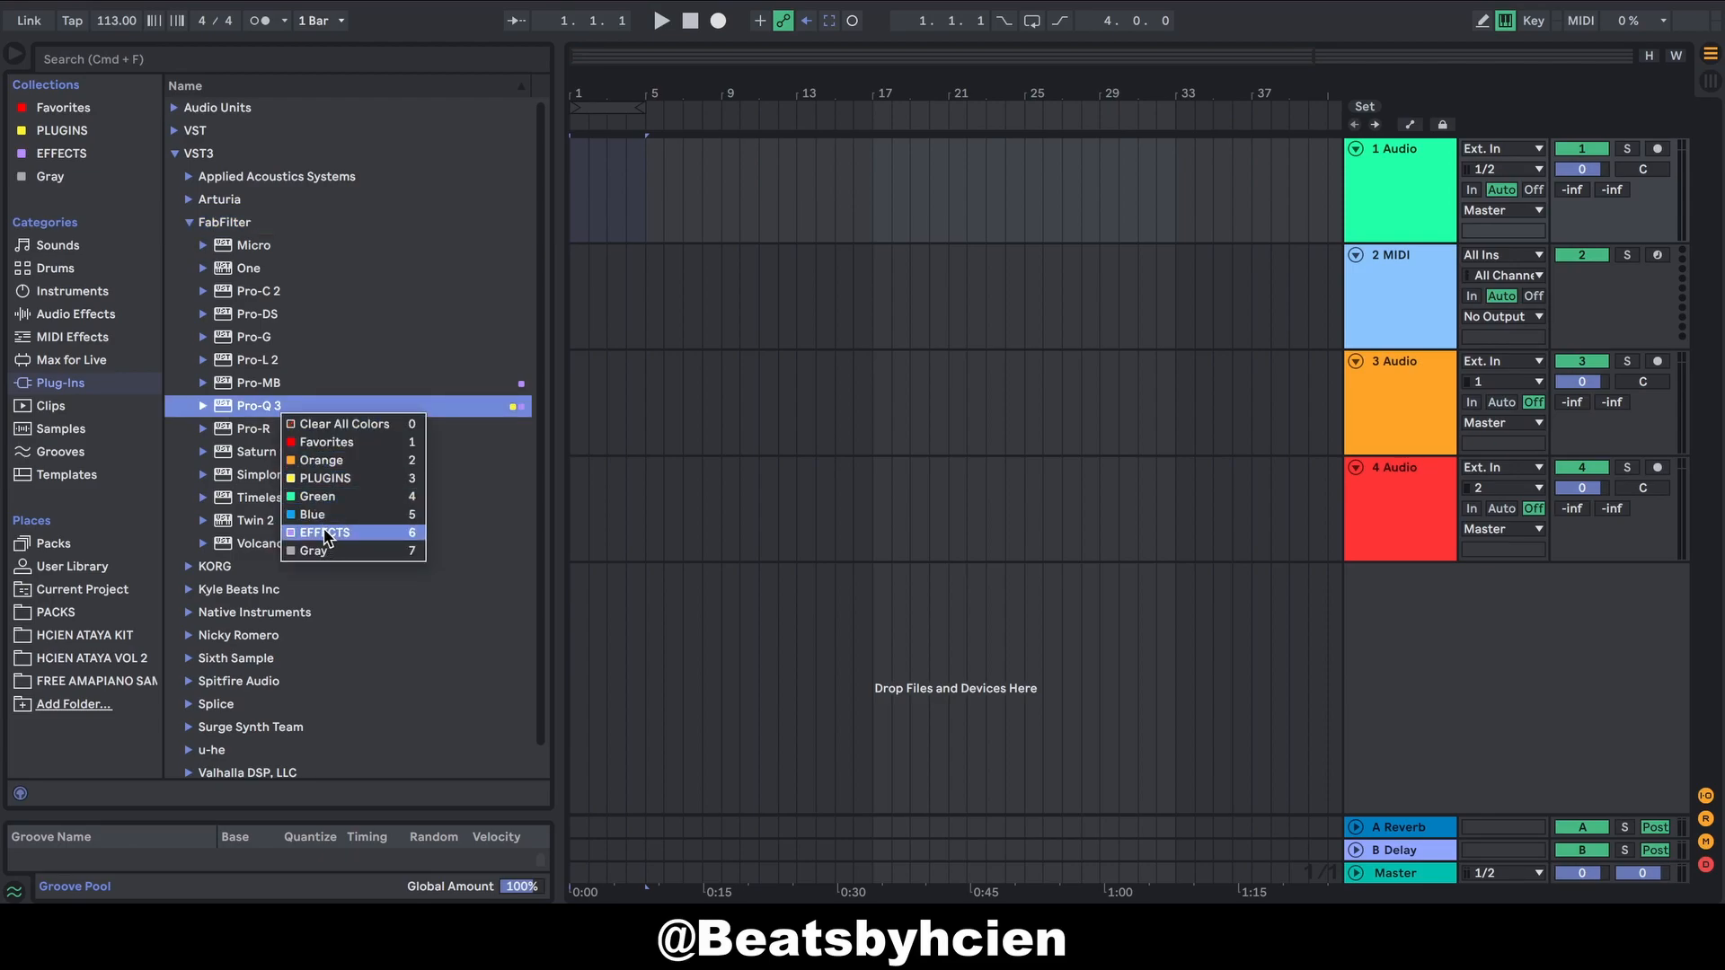
{"action": "left_click", "coordinate": [87, 158]}
Step: Review the EFFECTS and PLUGINS collections and select TR5 Suite in PLUGINS
{"action": "left_click", "coordinate": [86, 156]}
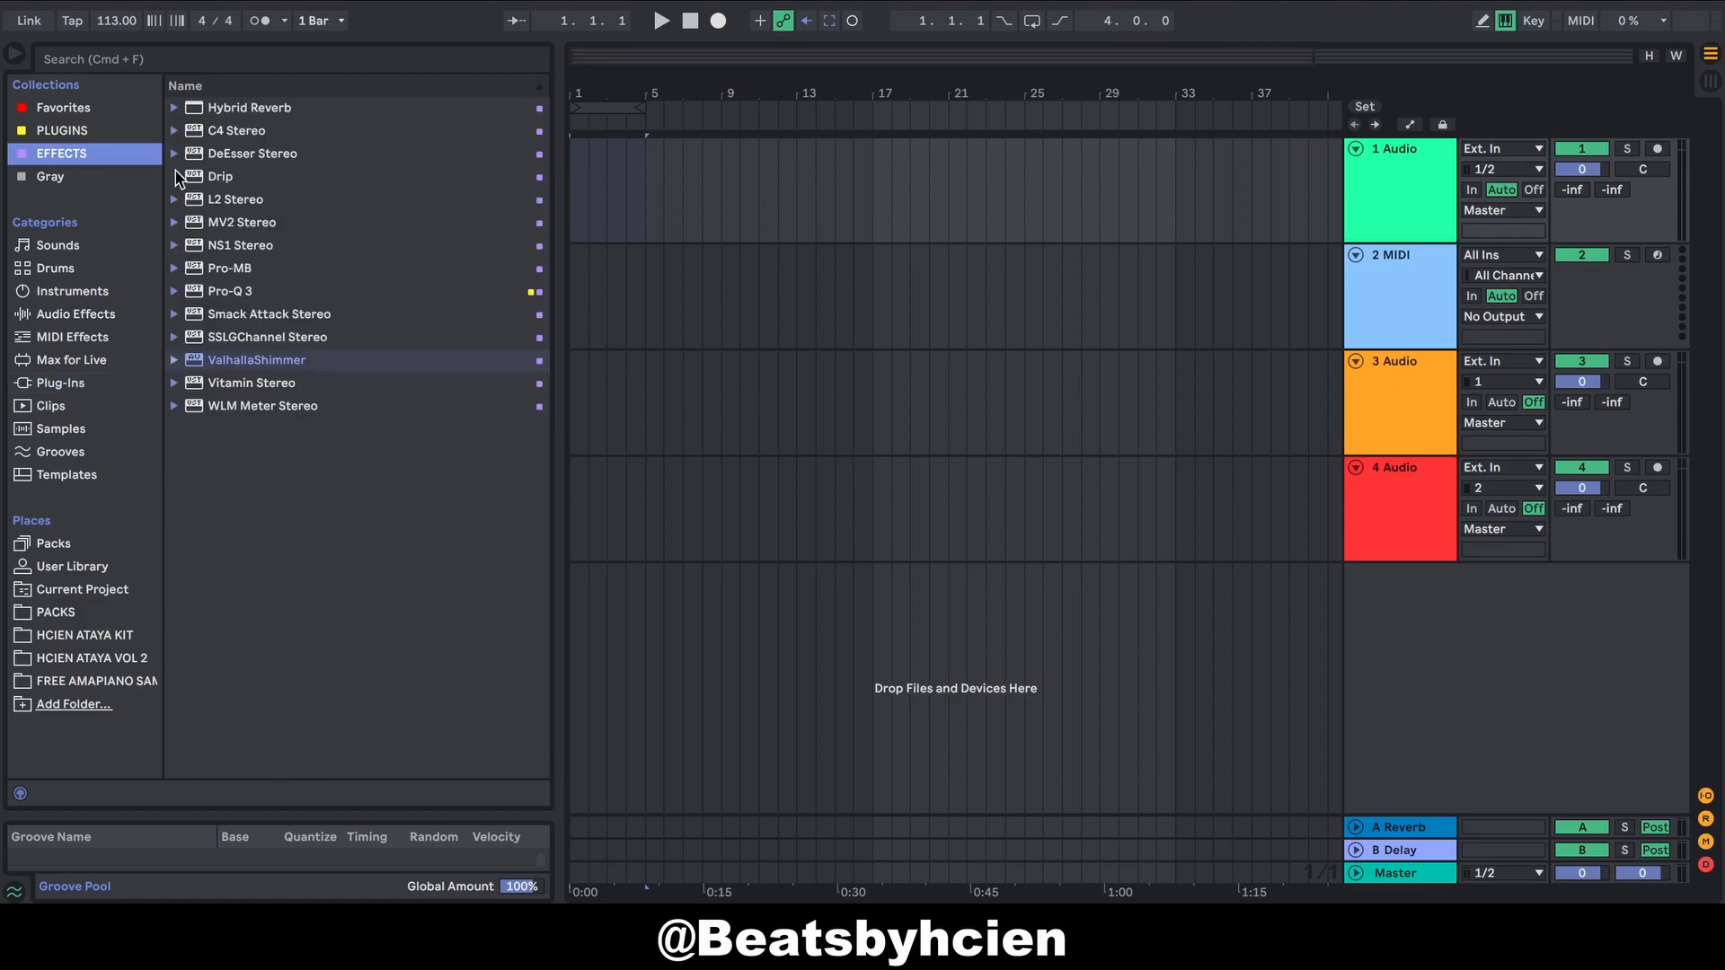
{"action": "left_click", "coordinate": [93, 130]}
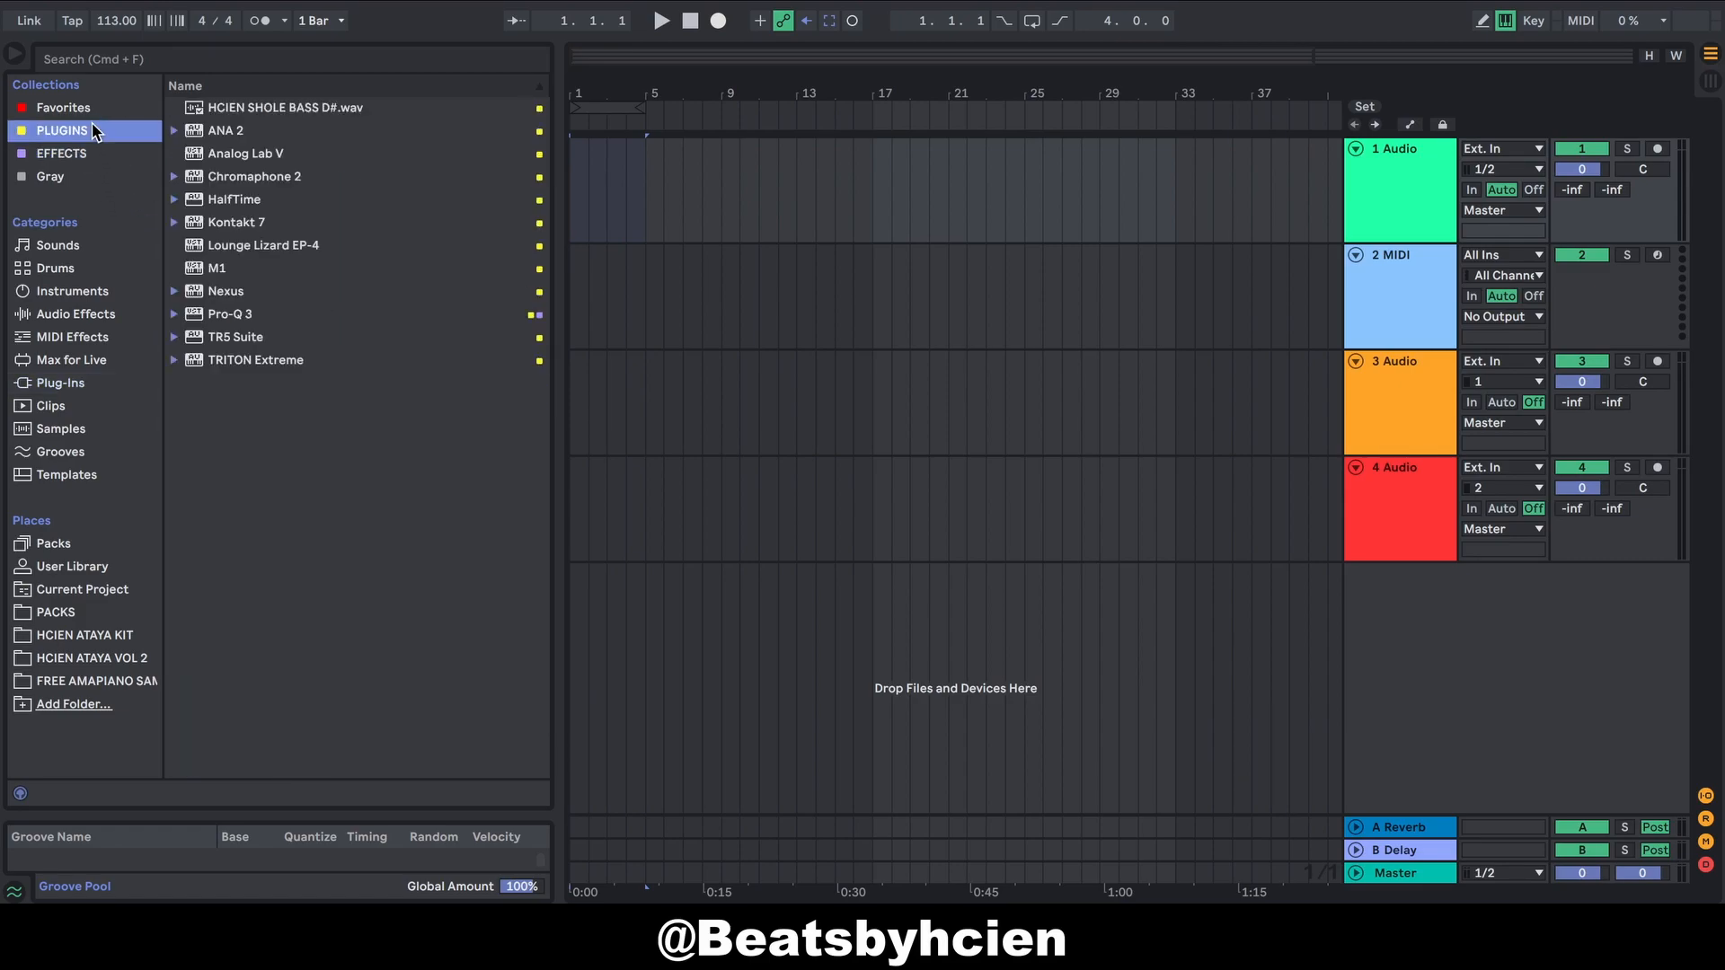
{"action": "left_click", "coordinate": [239, 337]}
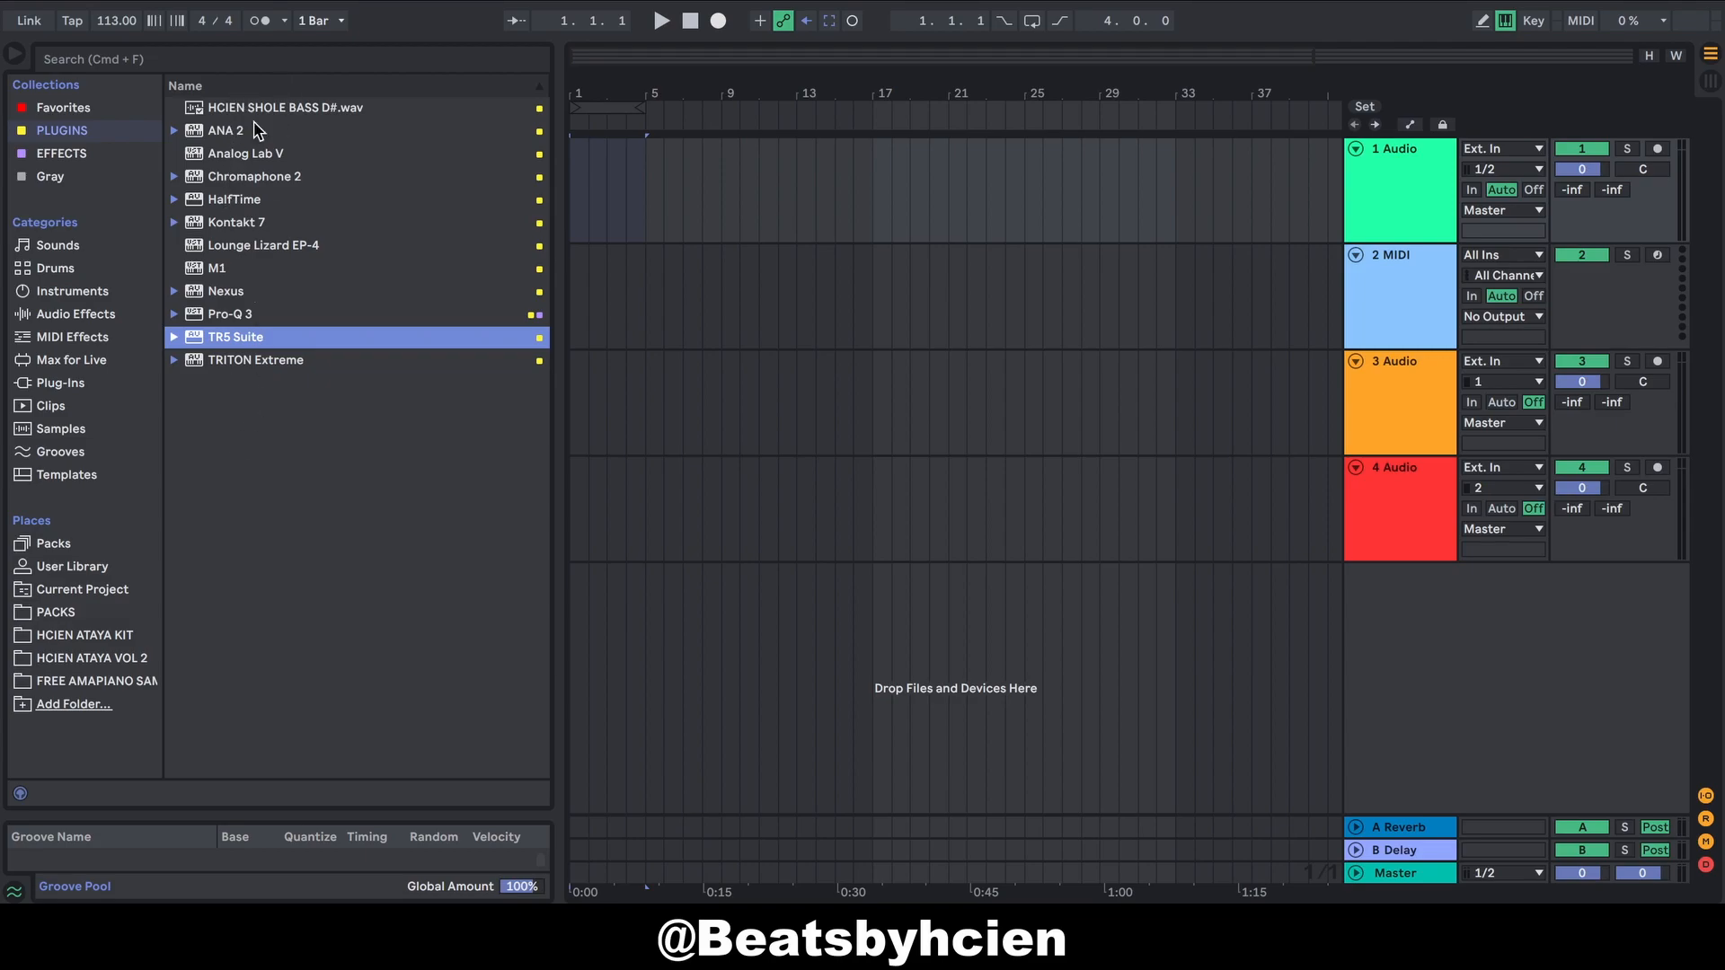
Step: Collapse the VST3 plug-in group and review the contents of the PLUGINS, EFFECTS, Favorites and Gray collections
{"action": "left_click", "coordinate": [87, 384]}
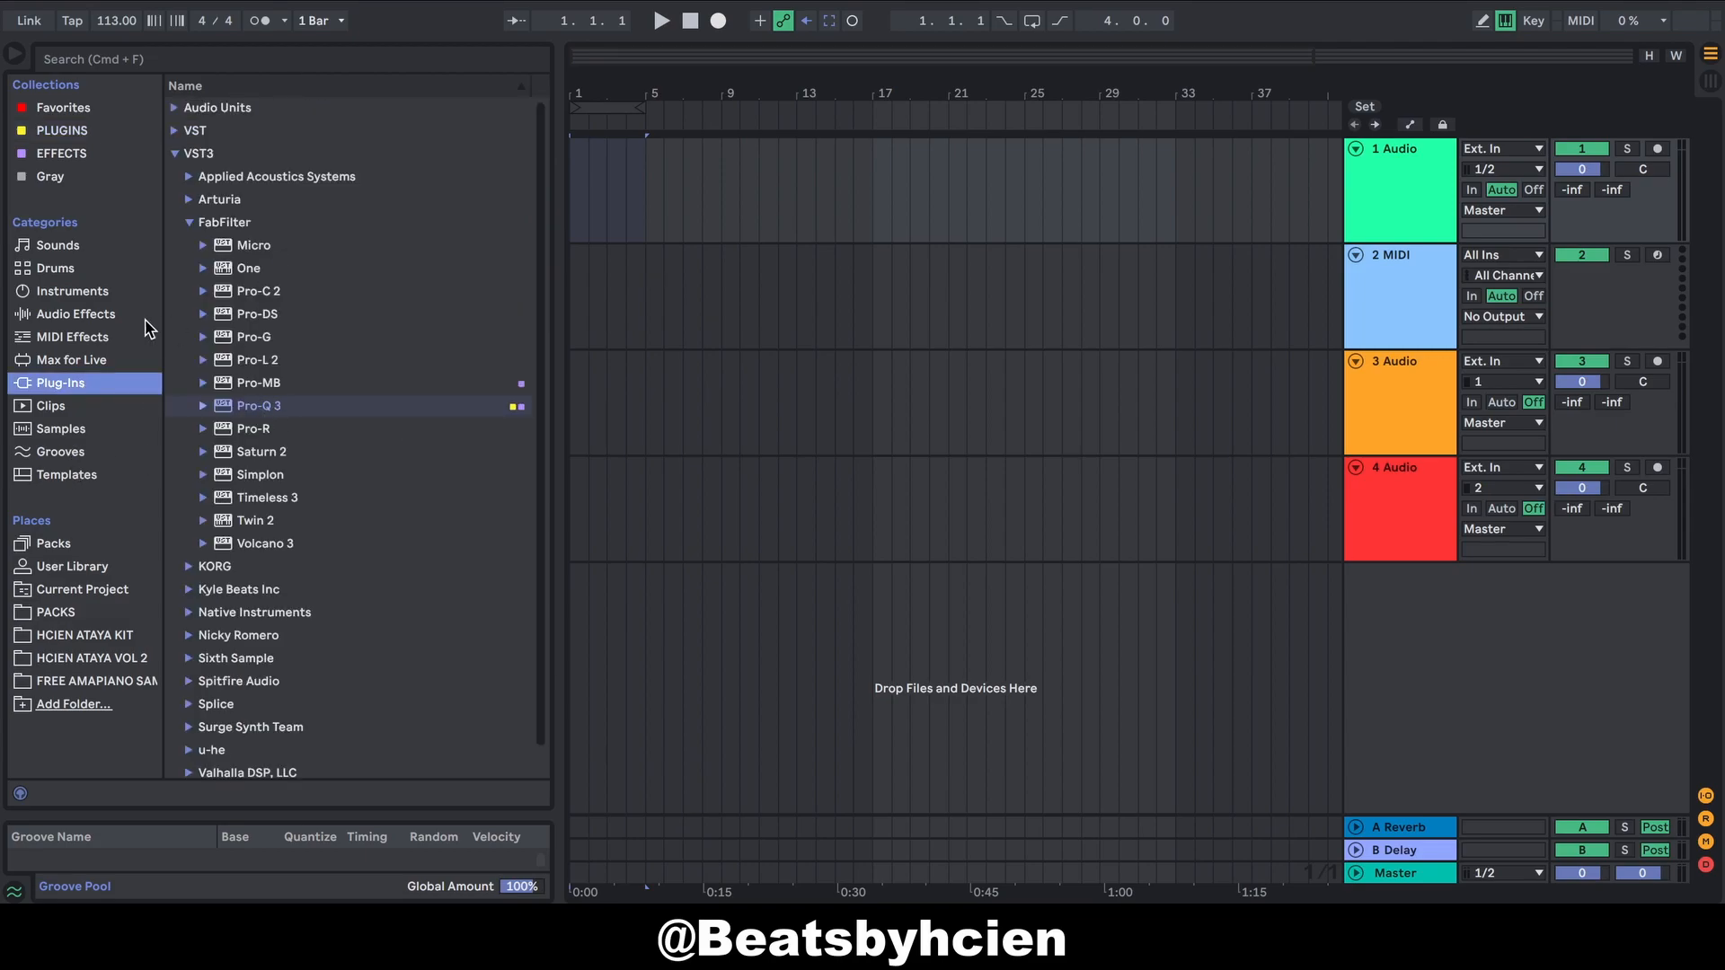
{"action": "left_click", "coordinate": [178, 155]}
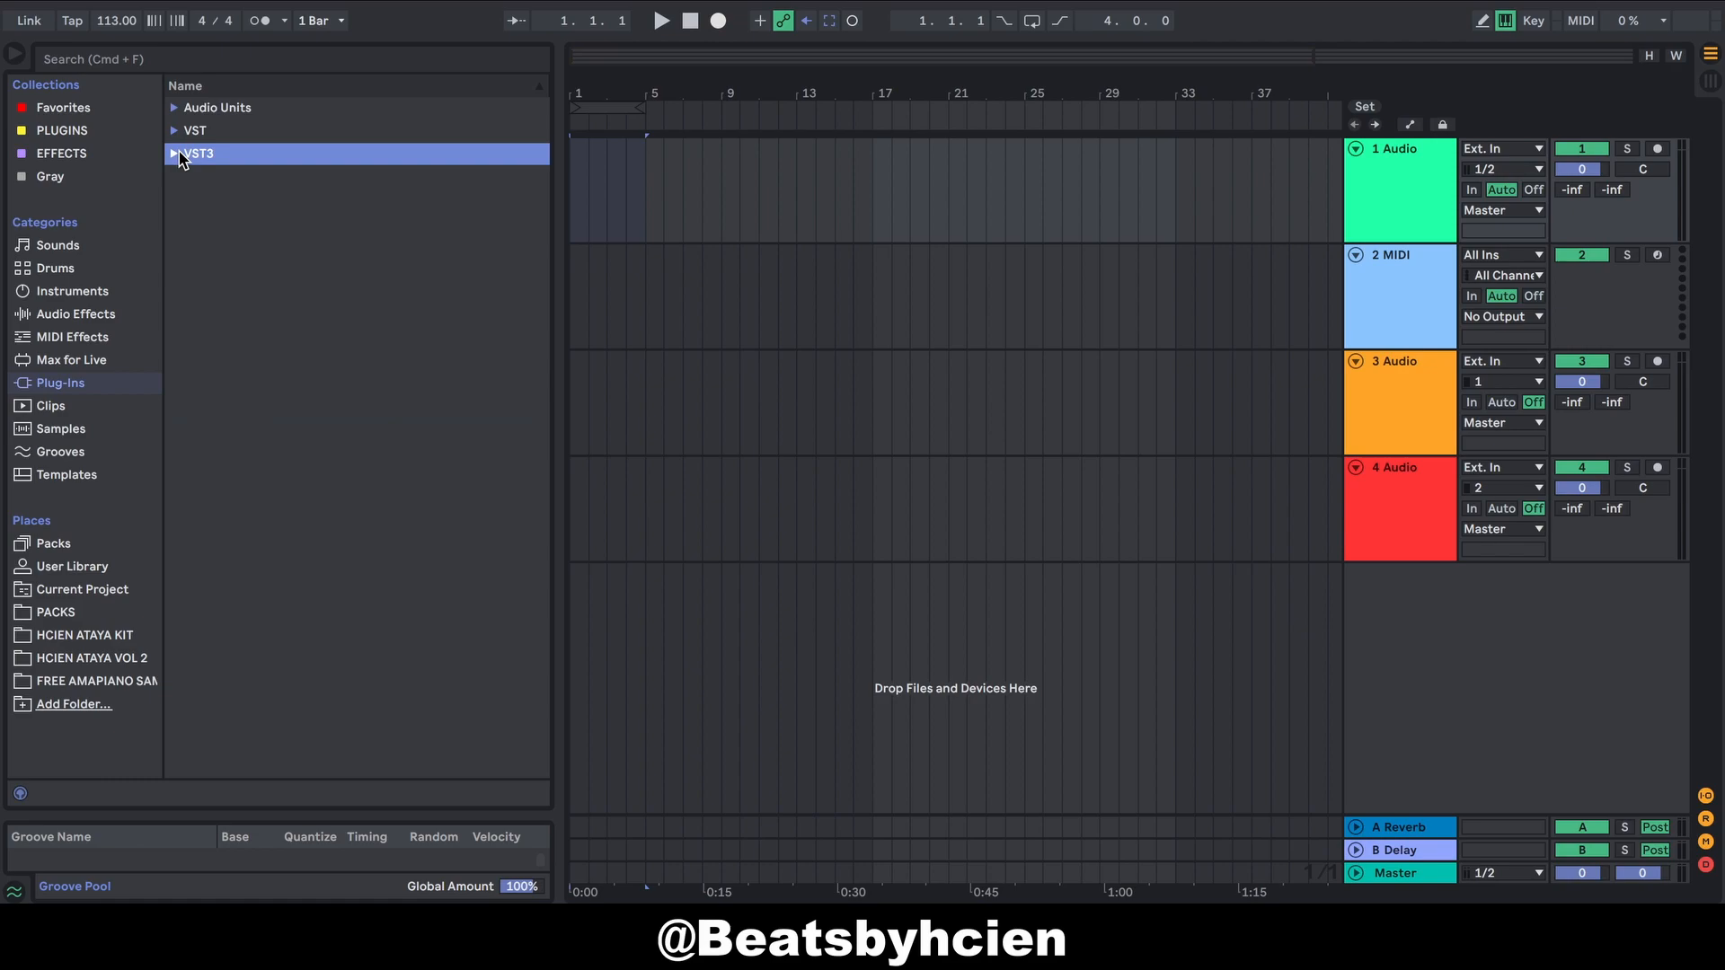
{"action": "left_click", "coordinate": [63, 131]}
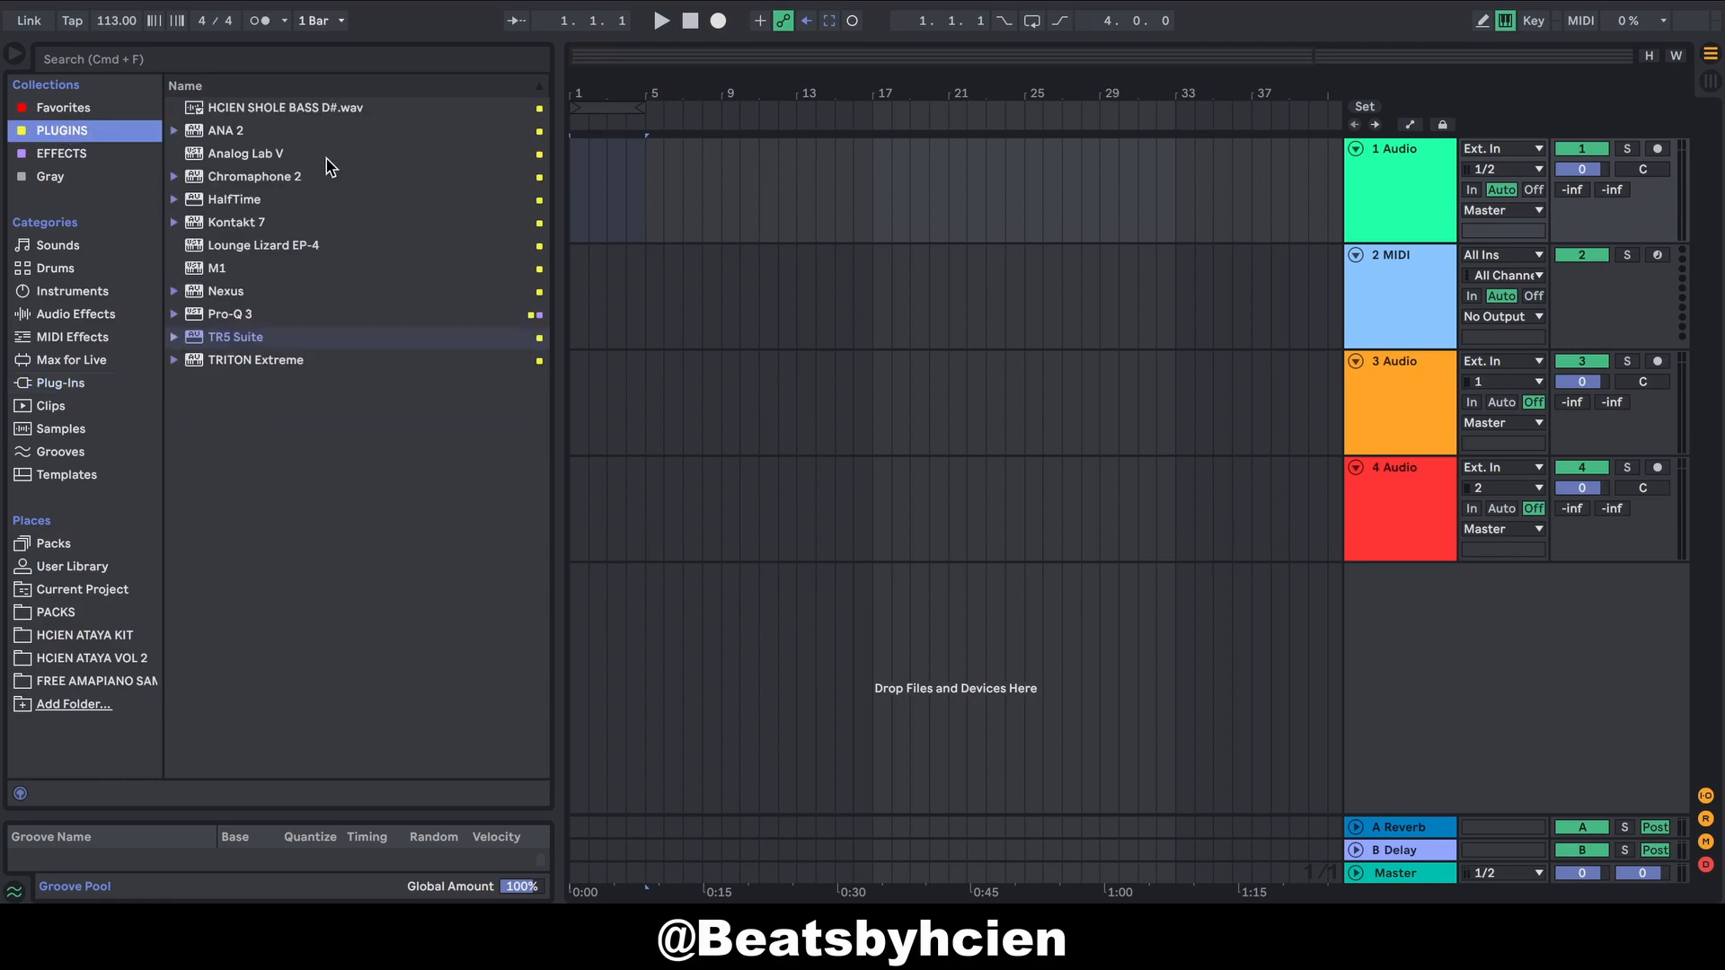
{"action": "left_click", "coordinate": [93, 159]}
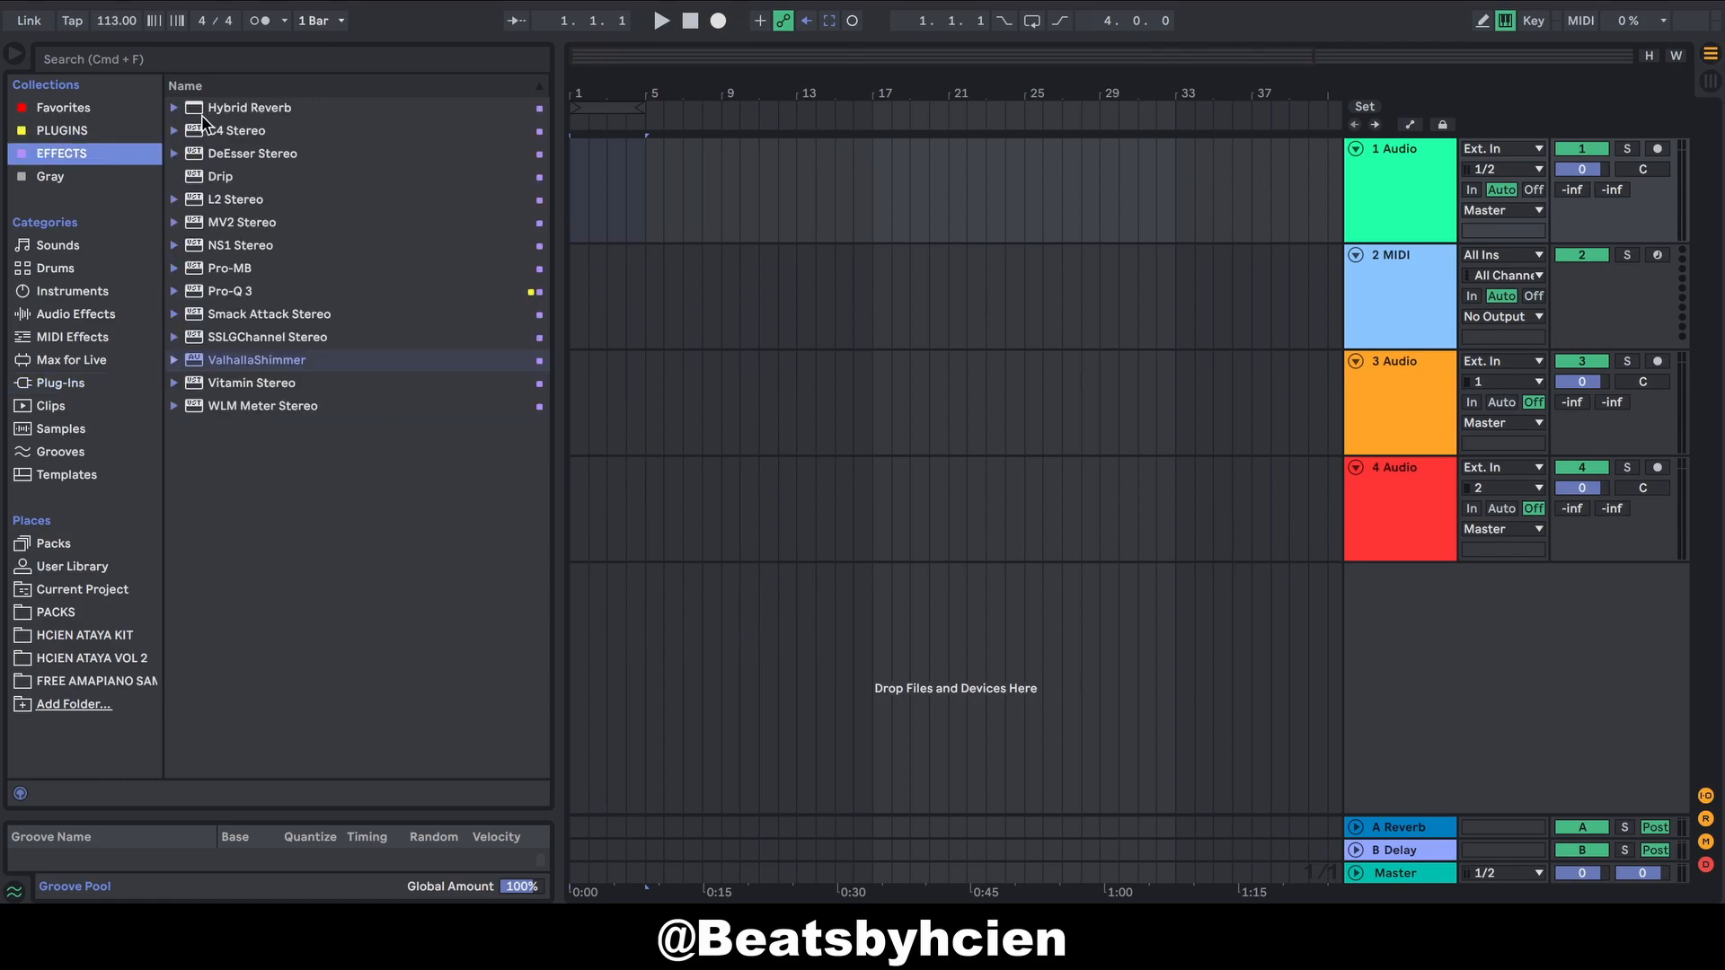
{"action": "left_click", "coordinate": [87, 113]}
{"action": "key", "text": "Right"}
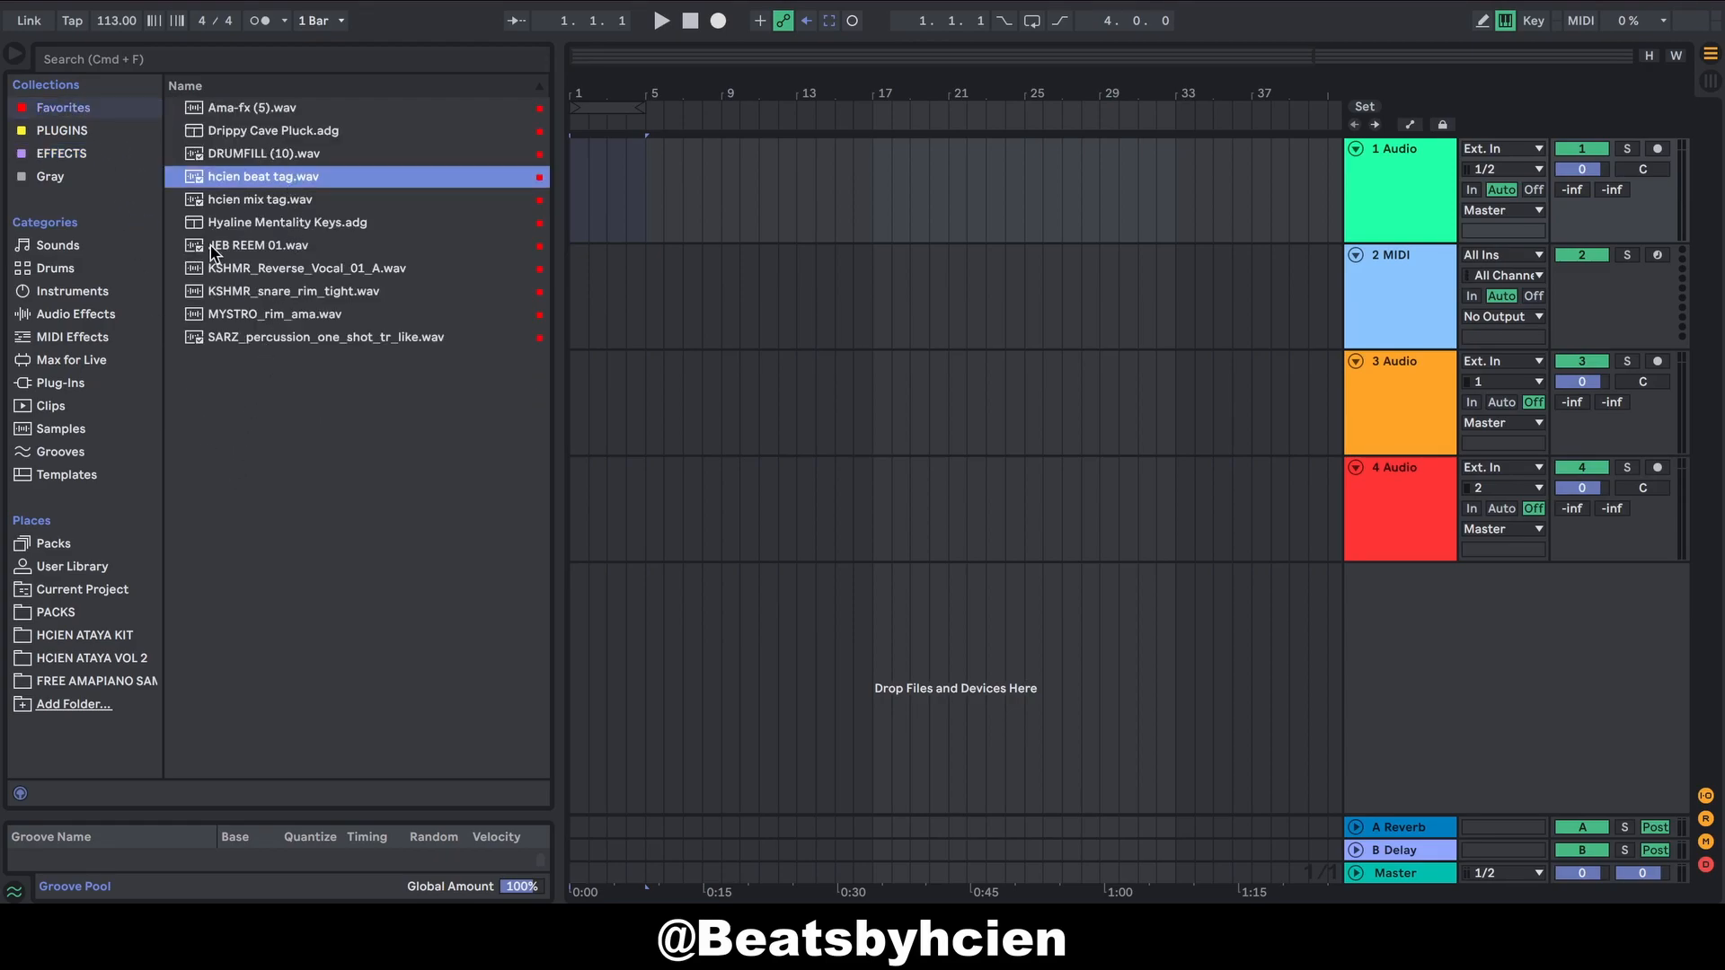
{"action": "left_click", "coordinate": [95, 177]}
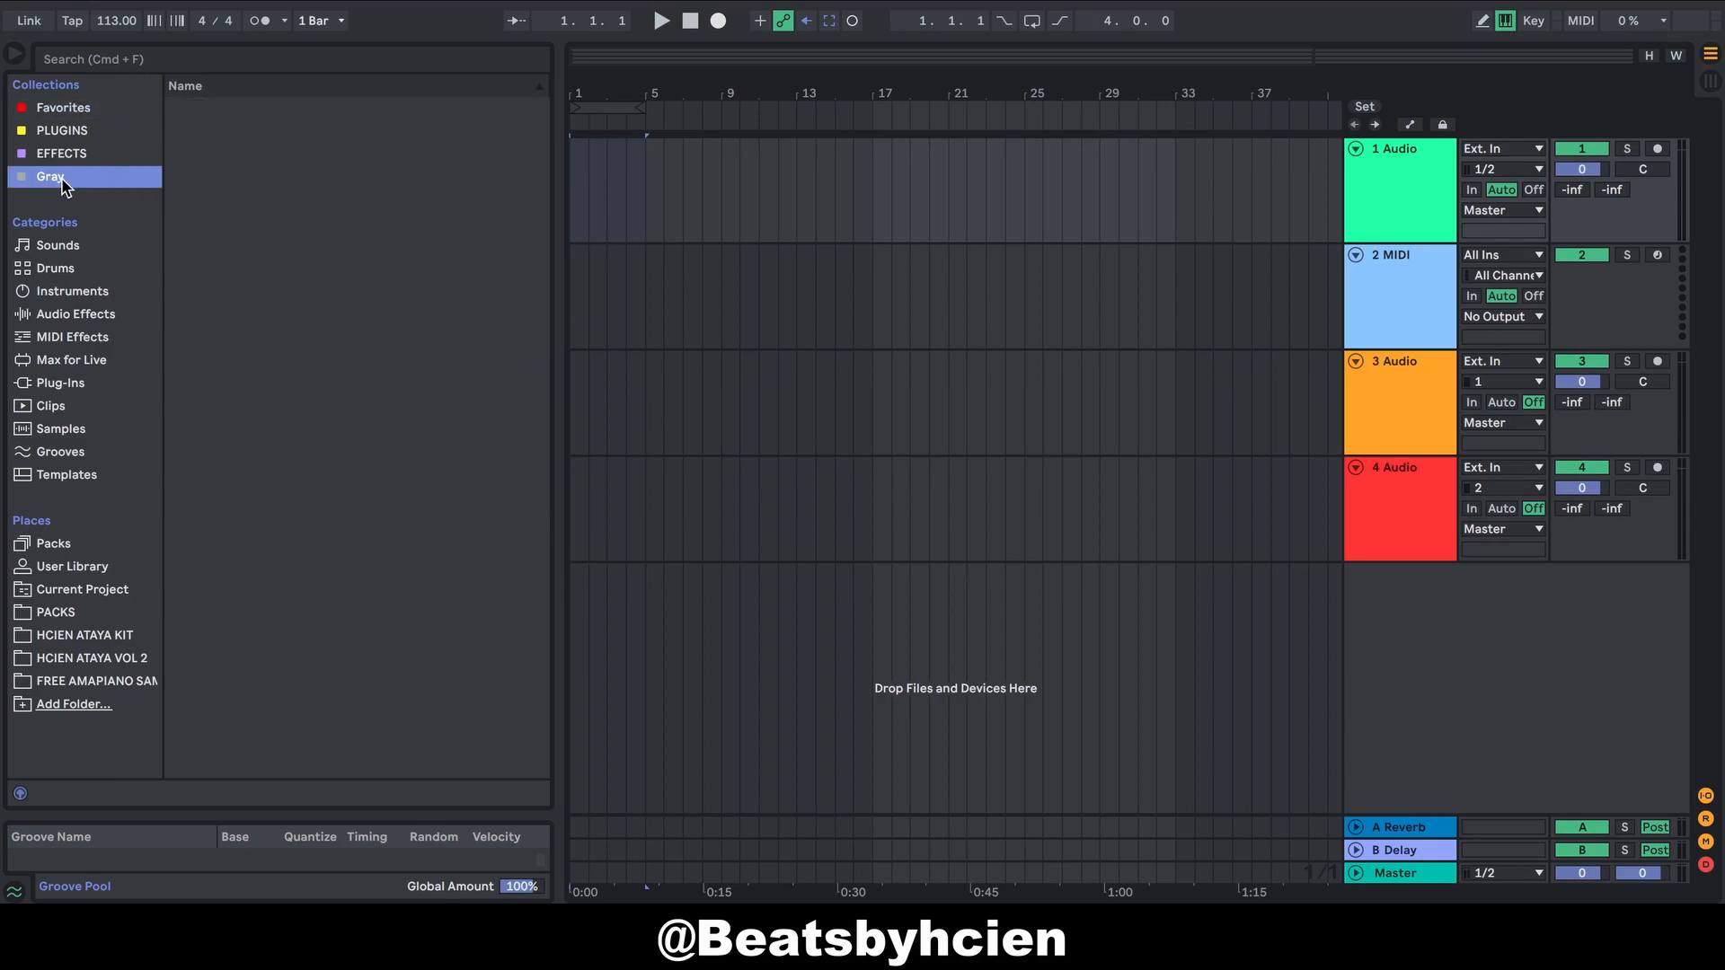
Step: View which collections and categories are enabled for display in the browser, and leave the editing mode without changing any
{"action": "right_click", "coordinate": [63, 184]}
{"action": "left_click", "coordinate": [81, 193]}
{"action": "left_click", "coordinate": [130, 222]}
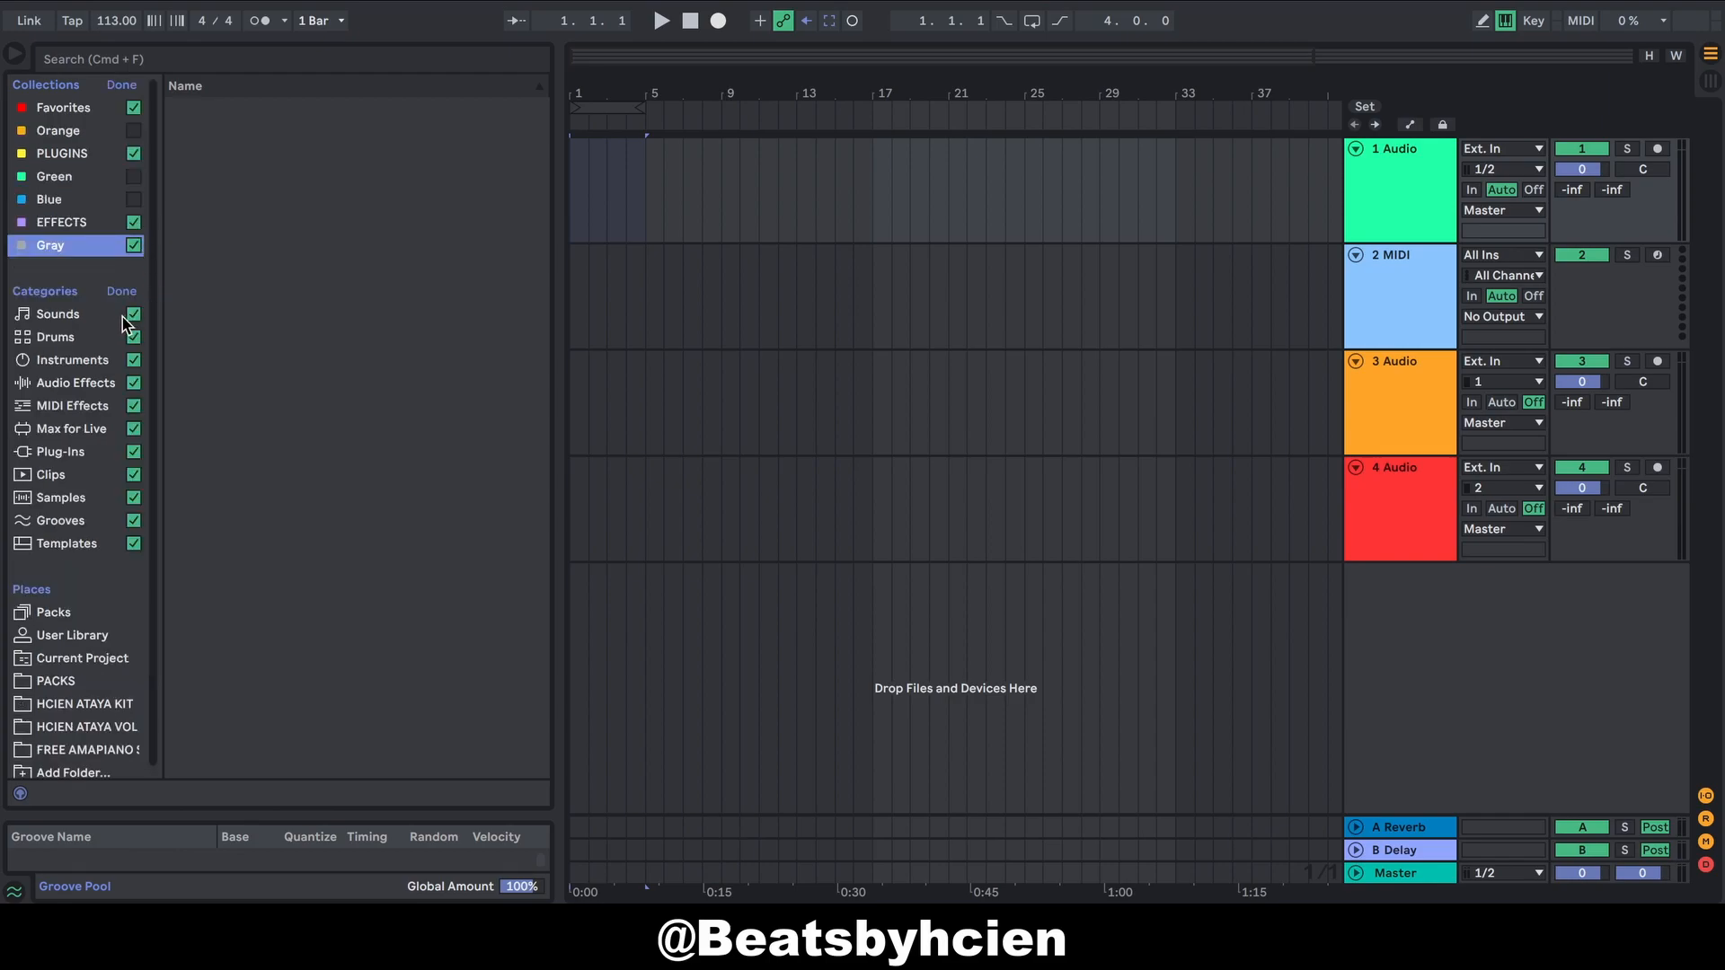
{"action": "left_click", "coordinate": [122, 85]}
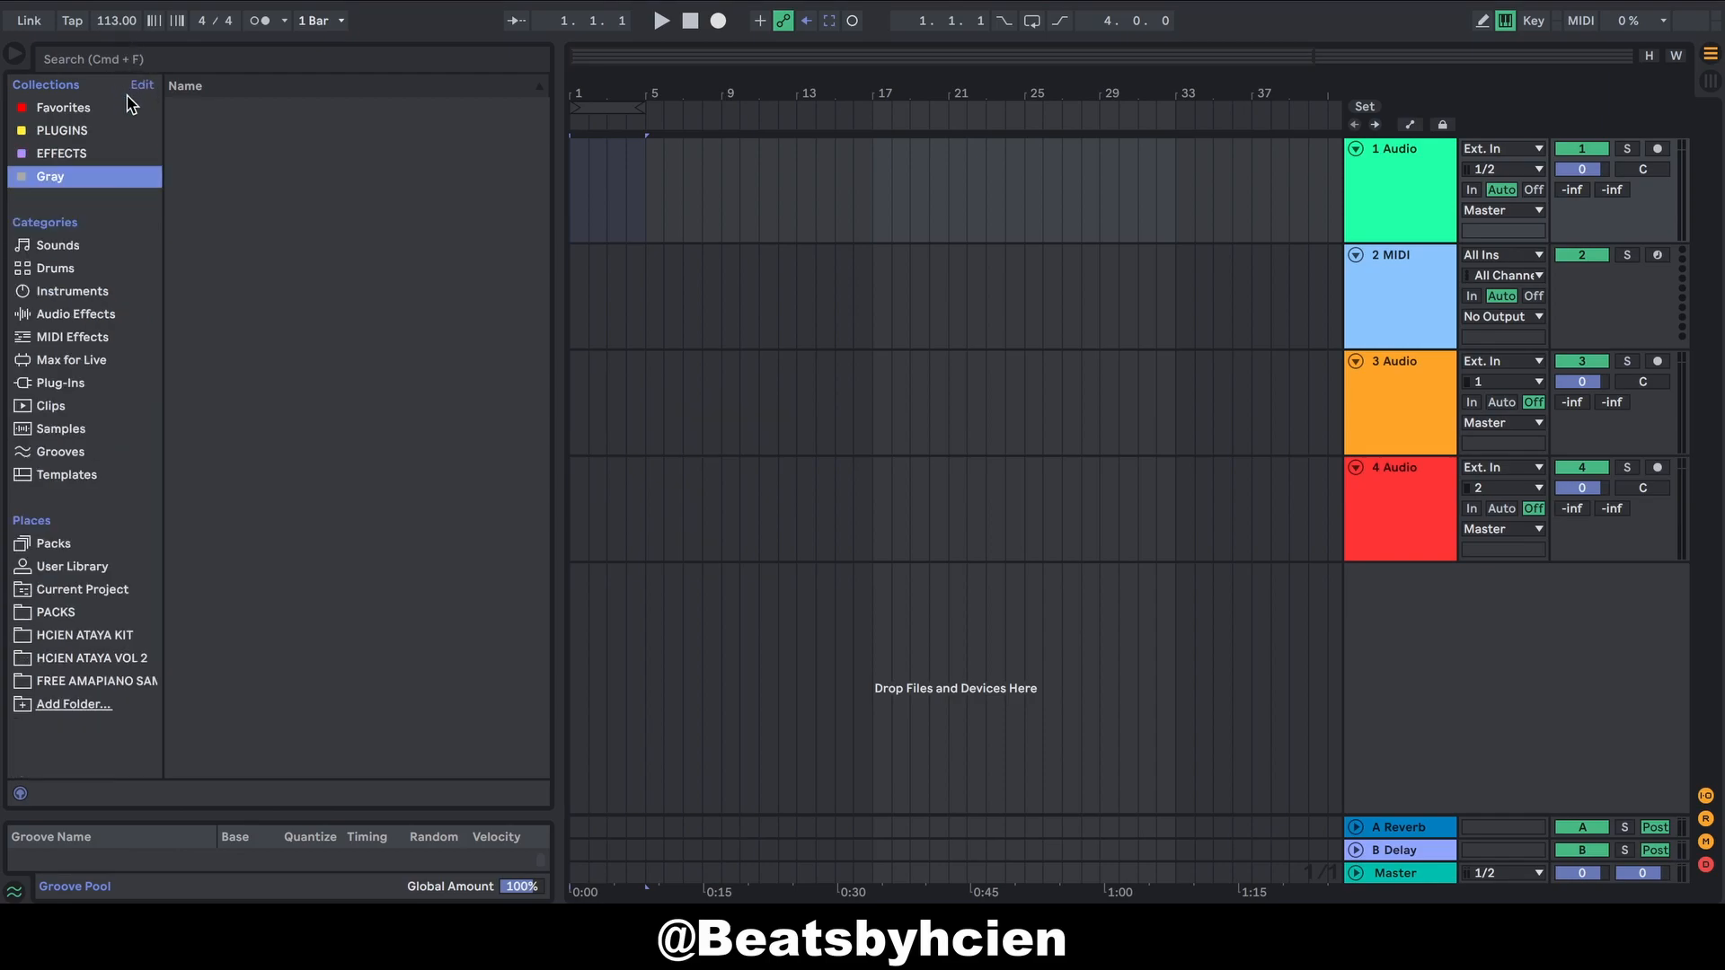
Step: View the collection assignment choices for FabFilter Pro-C 2 in the VST3 group, dismiss them, and return to the Gray collection
{"action": "left_click", "coordinate": [56, 384]}
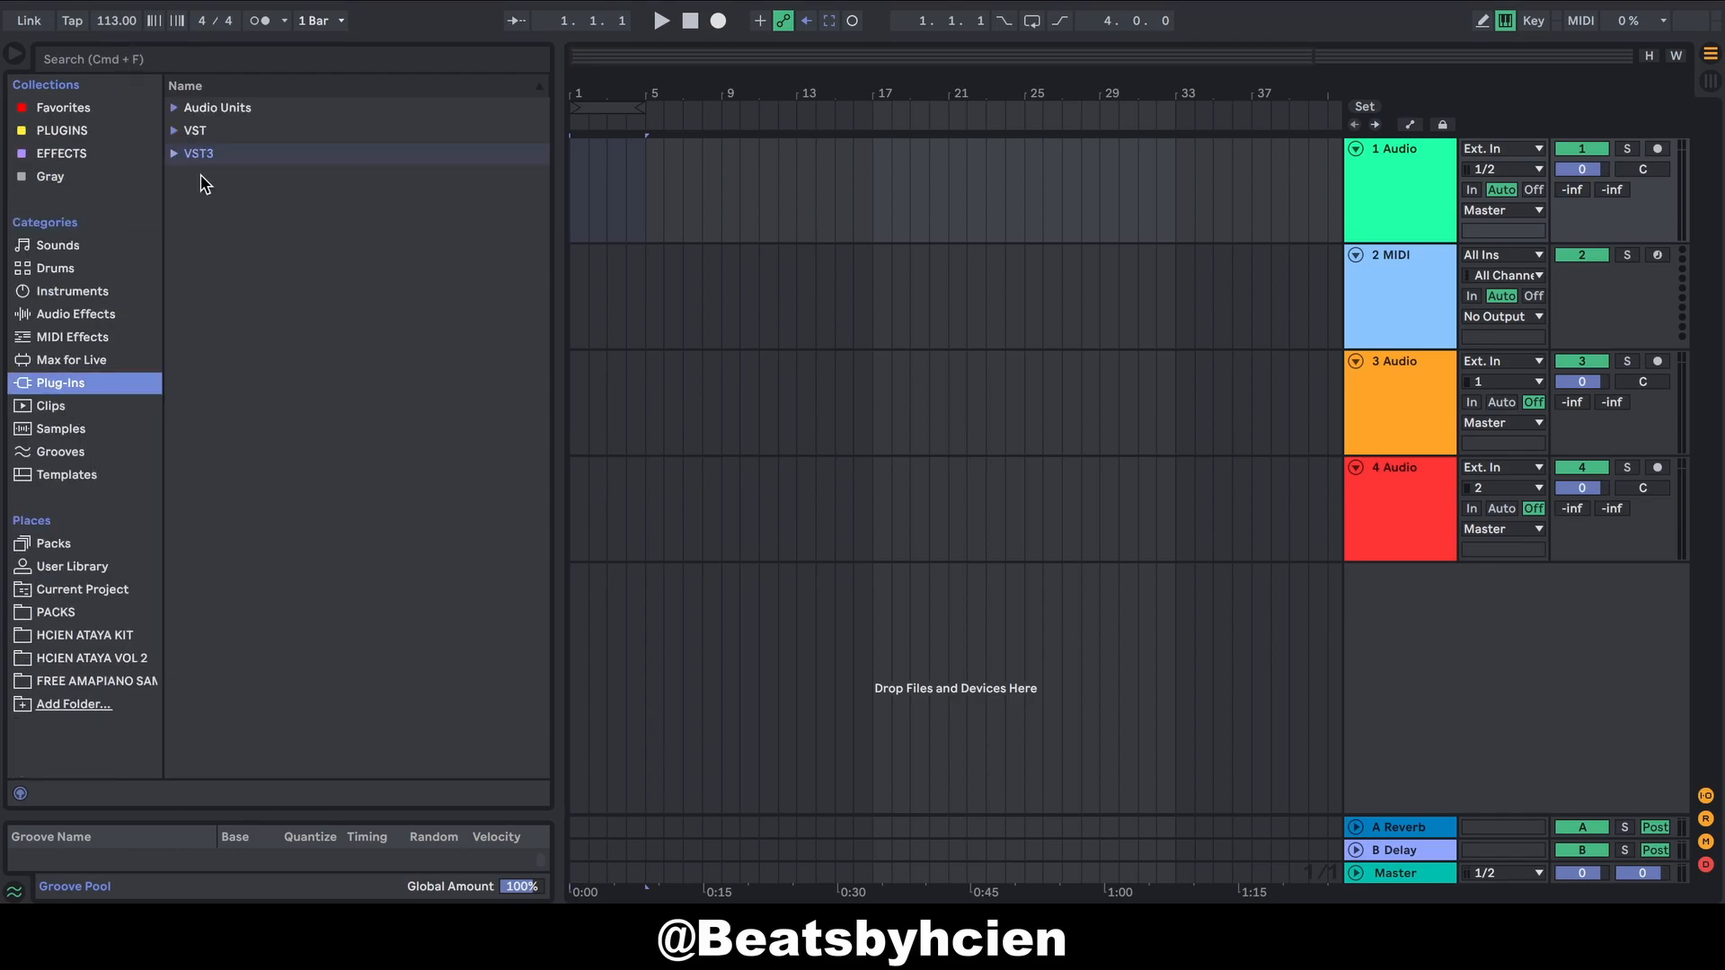
{"action": "left_click", "coordinate": [176, 155]}
{"action": "right_click", "coordinate": [275, 295]}
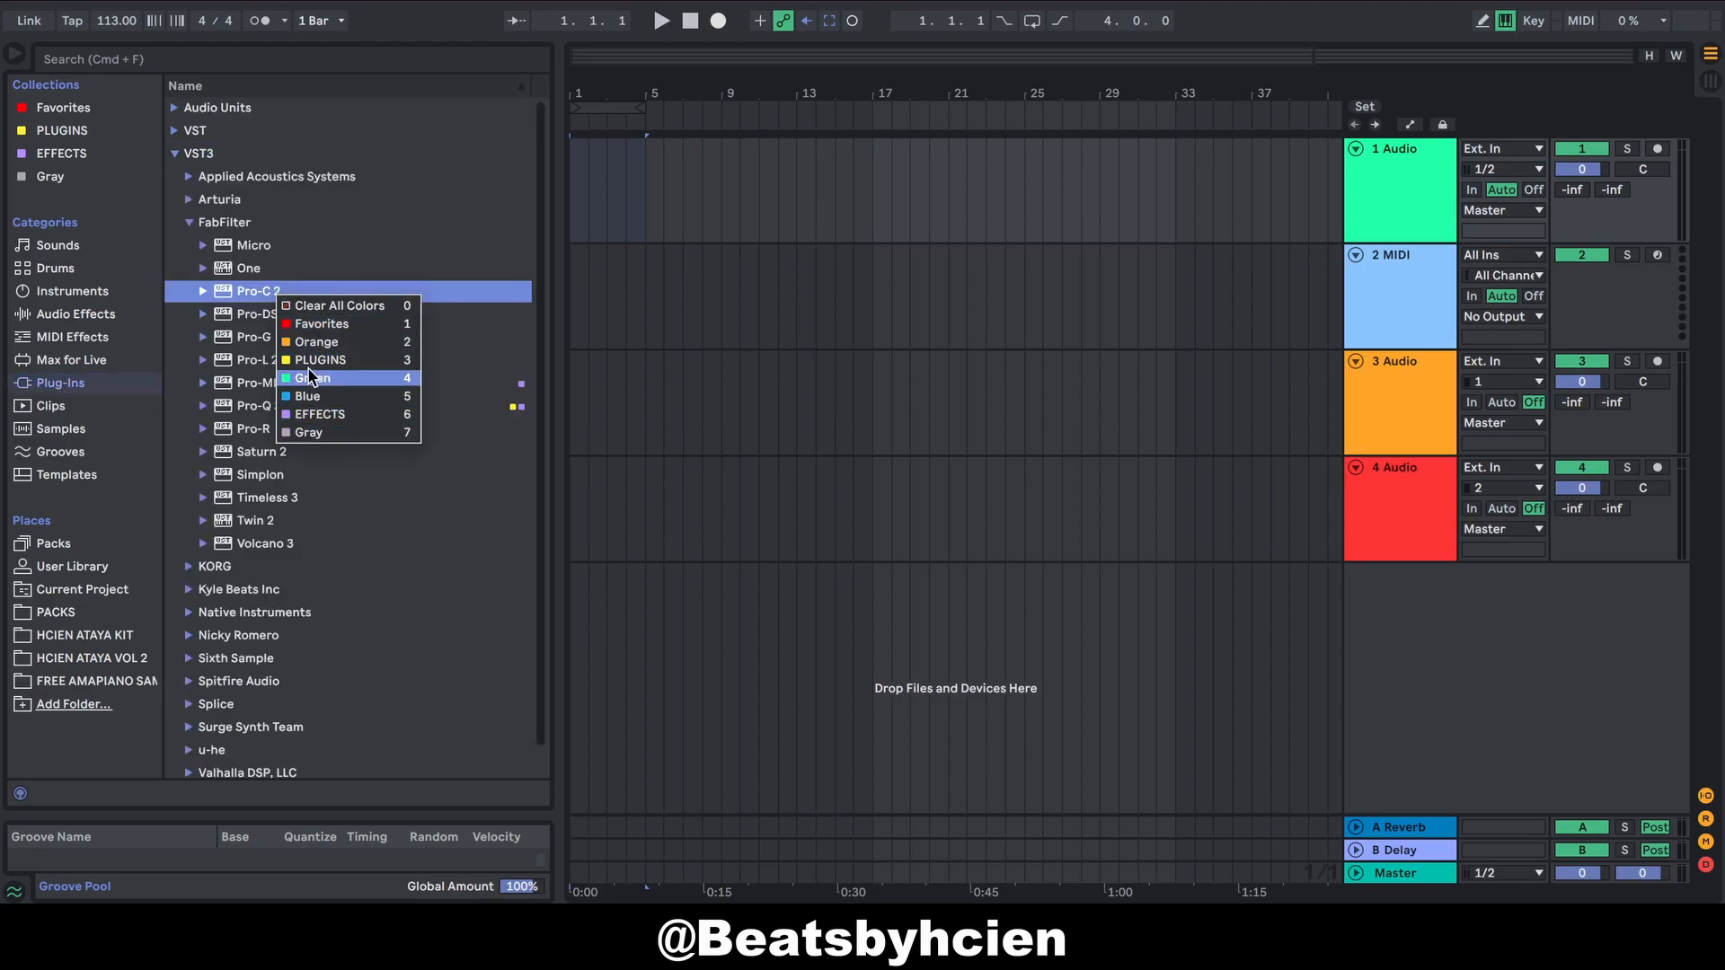
{"action": "left_click", "coordinate": [115, 191]}
{"action": "left_click", "coordinate": [77, 180]}
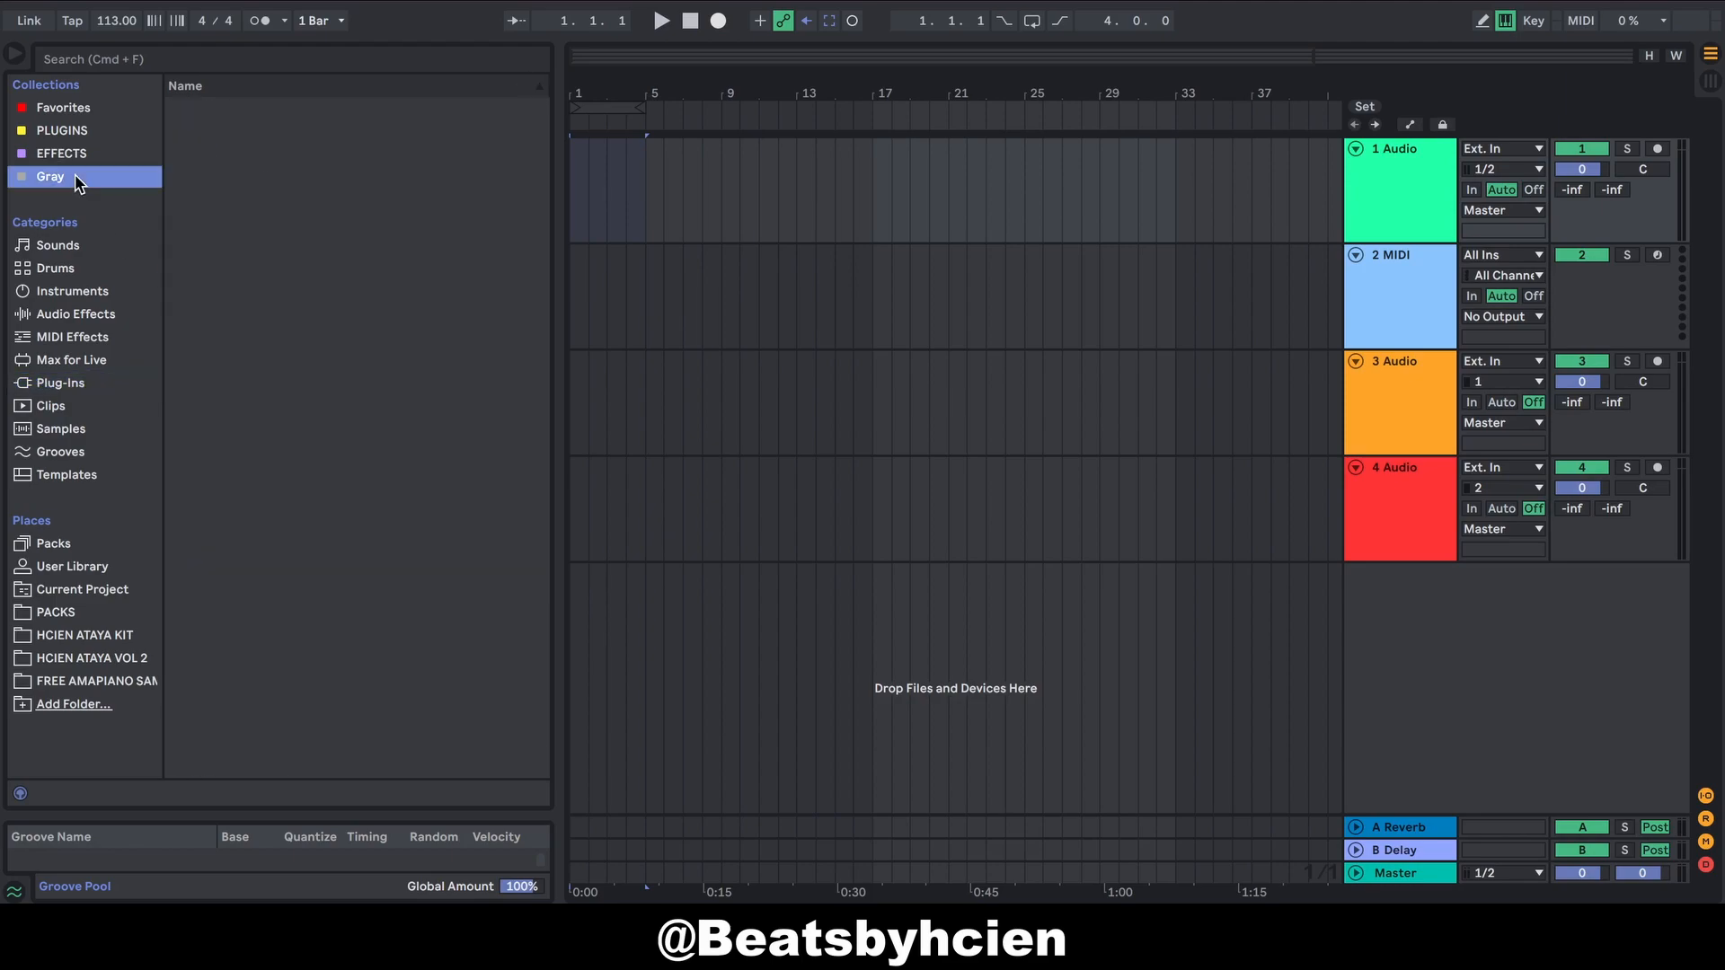
Step: Hide the Gray collection from the browser's list of collections
{"action": "left_click", "coordinate": [144, 87]}
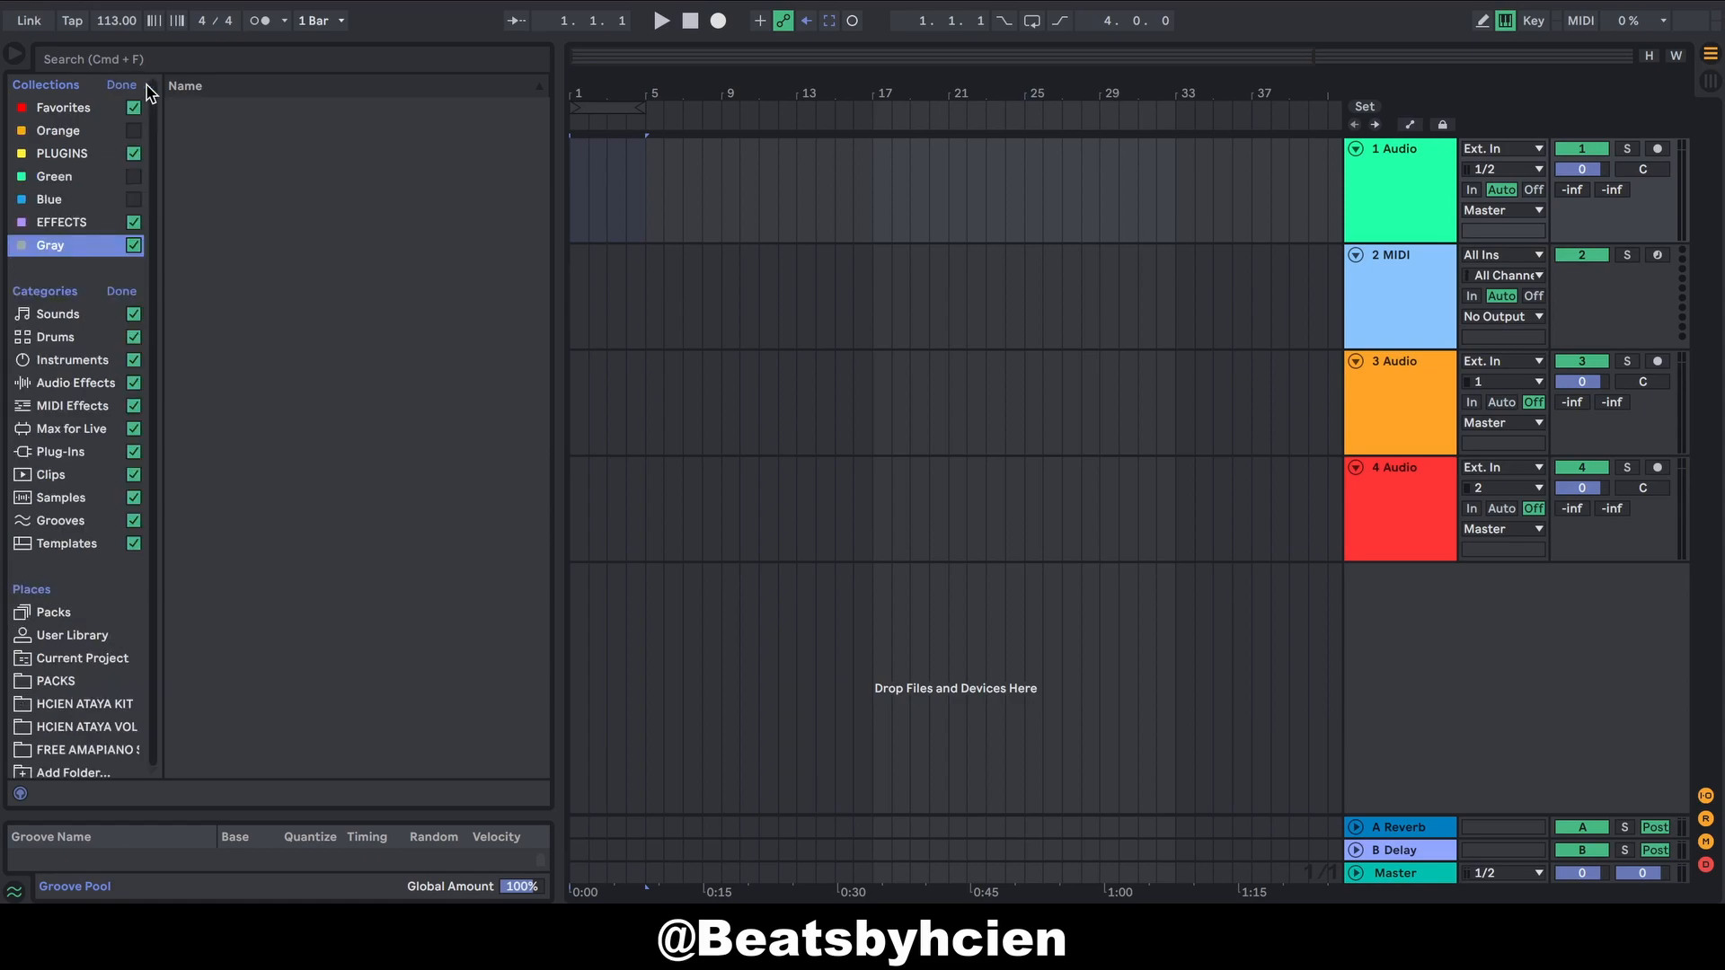
{"action": "left_click", "coordinate": [133, 246]}
{"action": "left_click", "coordinate": [124, 86]}
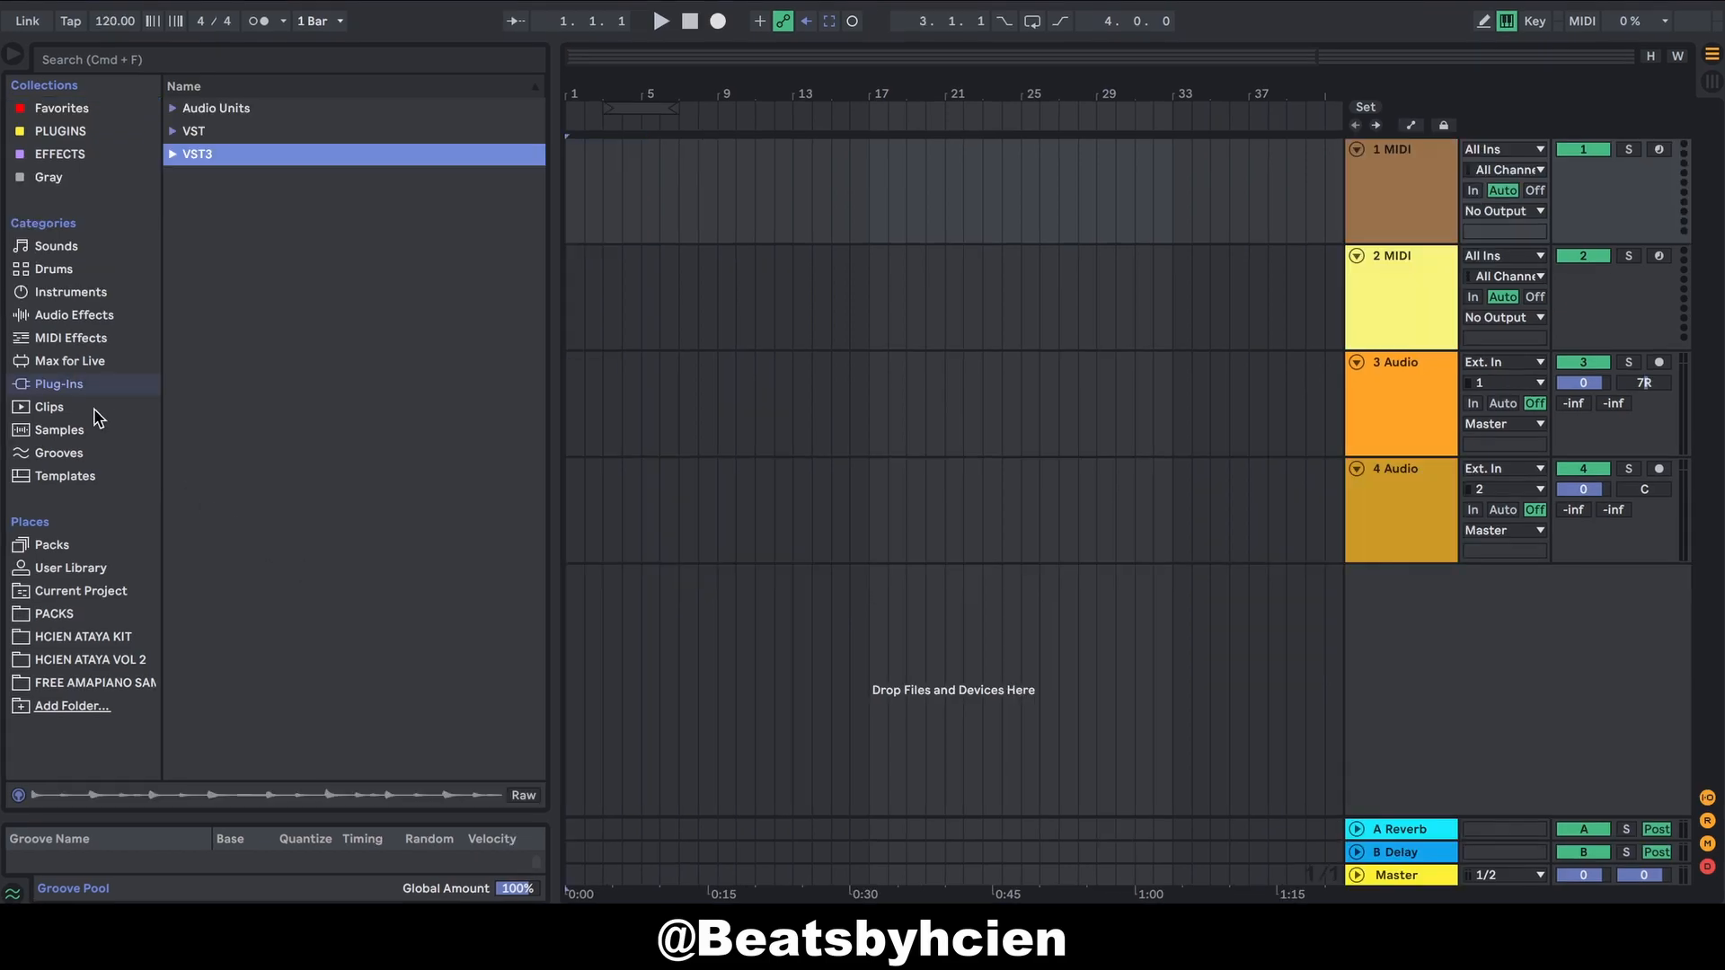
Step: Review the Clips, Samples, Grooves and Templates categories in the browser
{"action": "left_click", "coordinate": [91, 408]}
{"action": "left_click", "coordinate": [90, 432]}
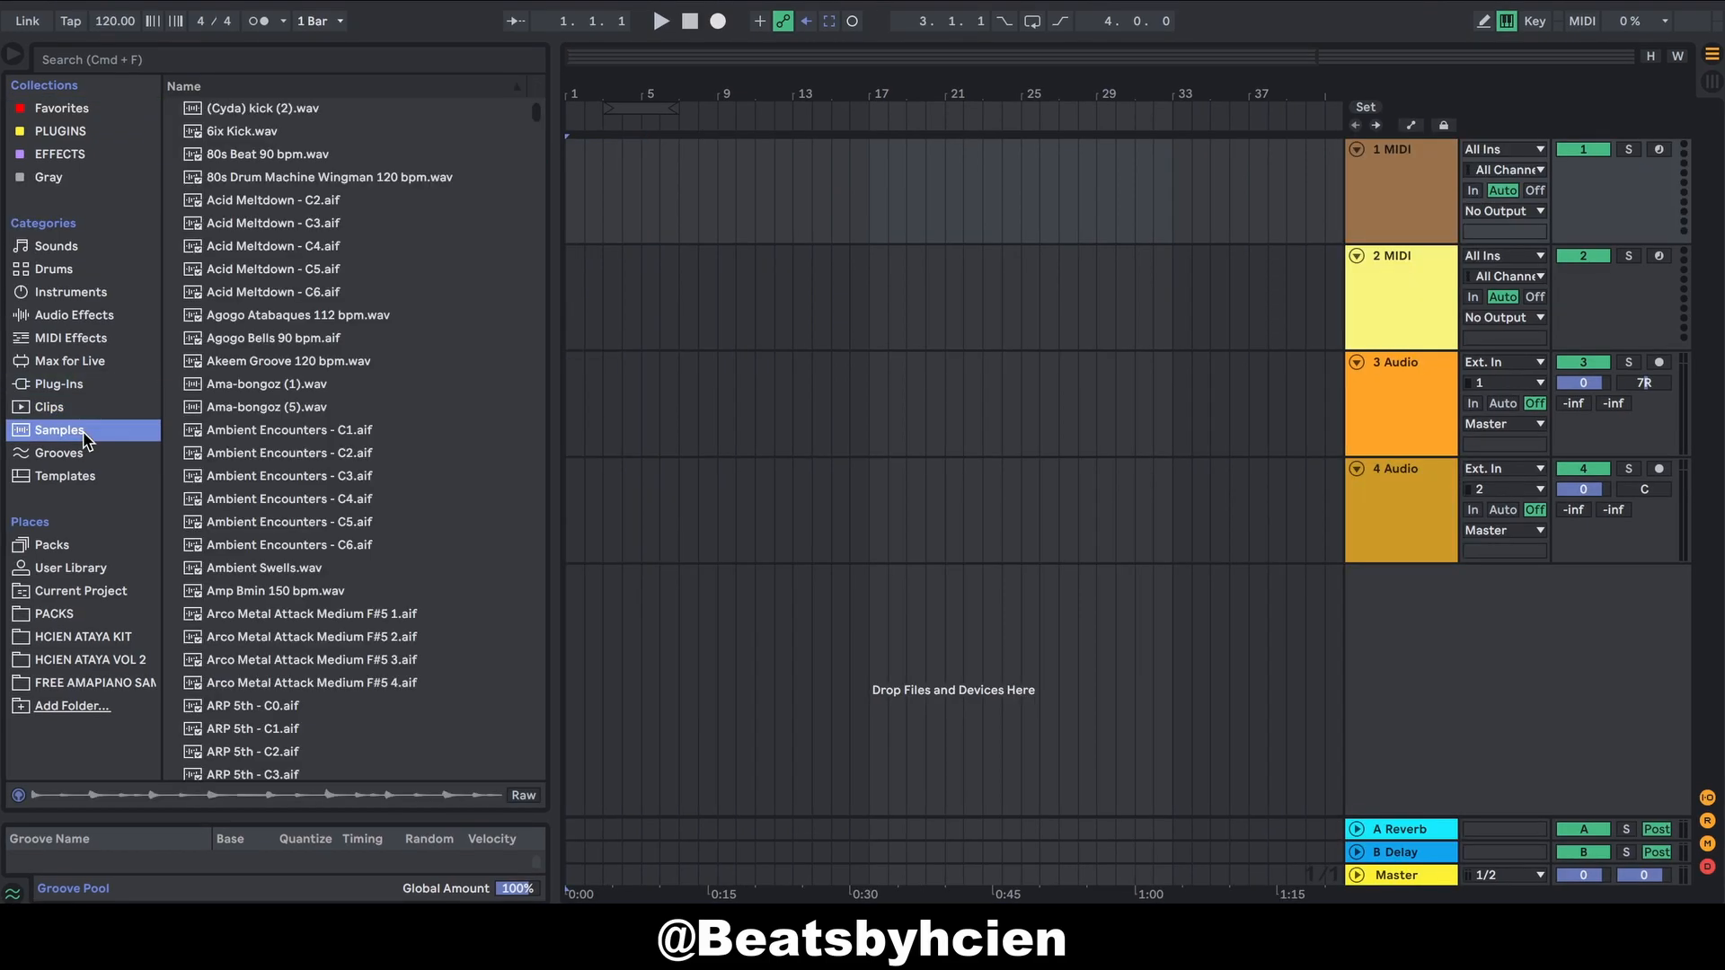
{"action": "left_click", "coordinate": [87, 463]}
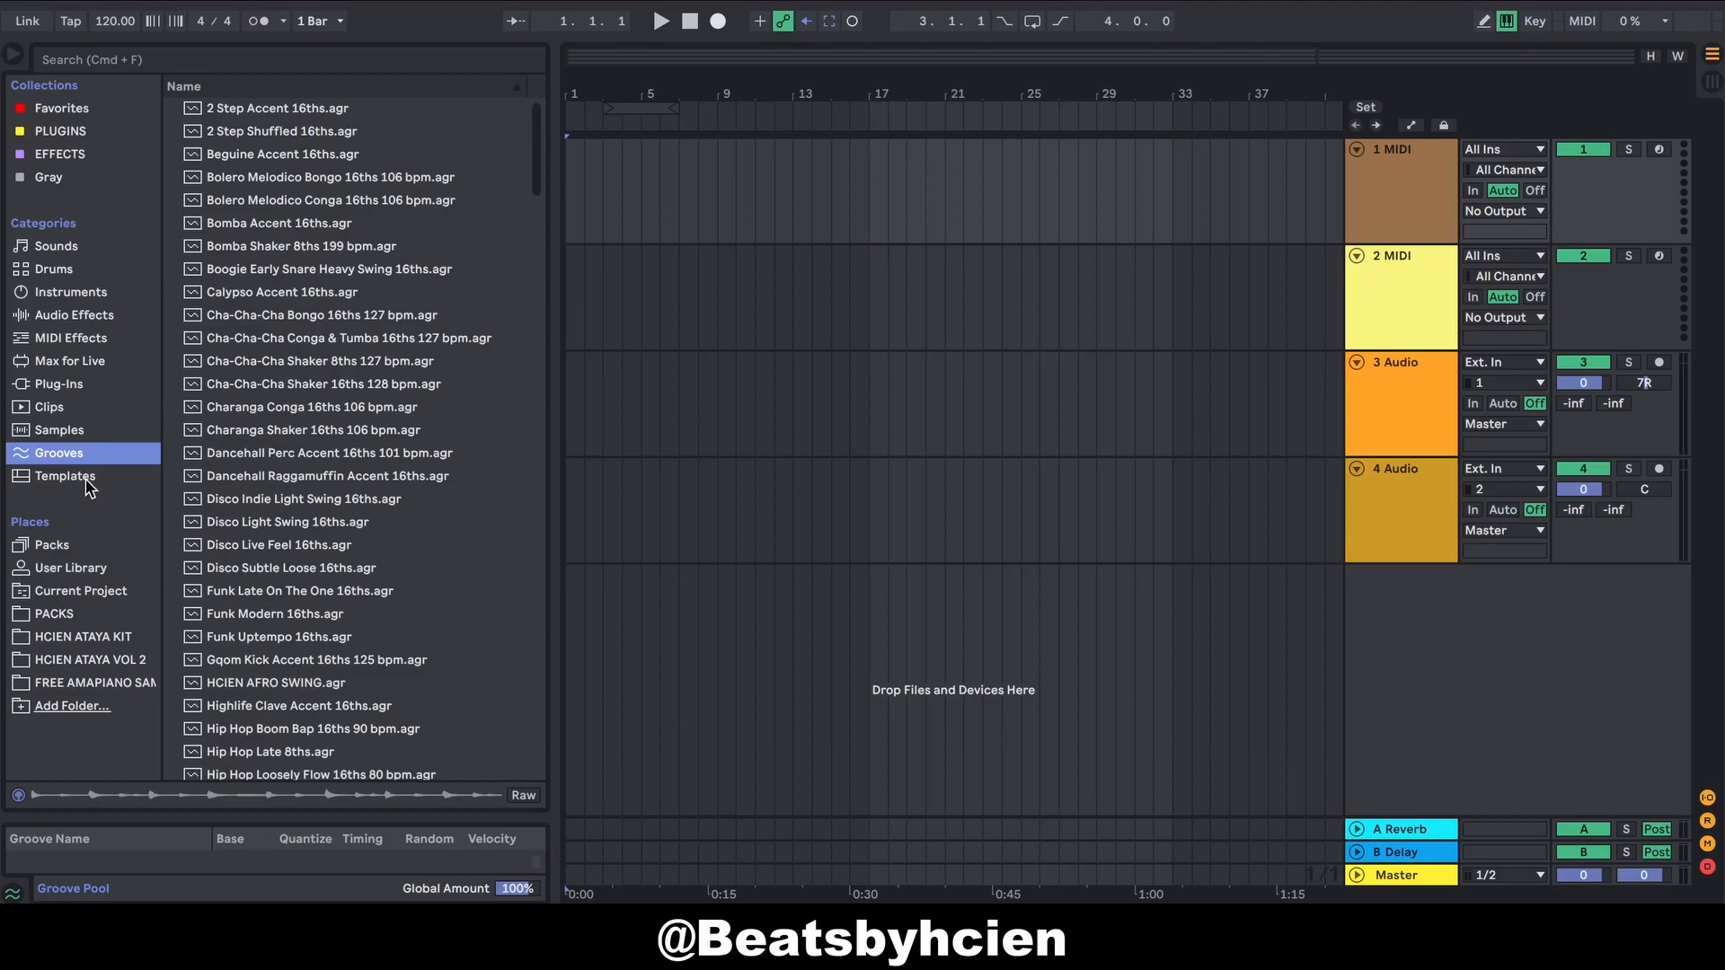
{"action": "left_click", "coordinate": [88, 479]}
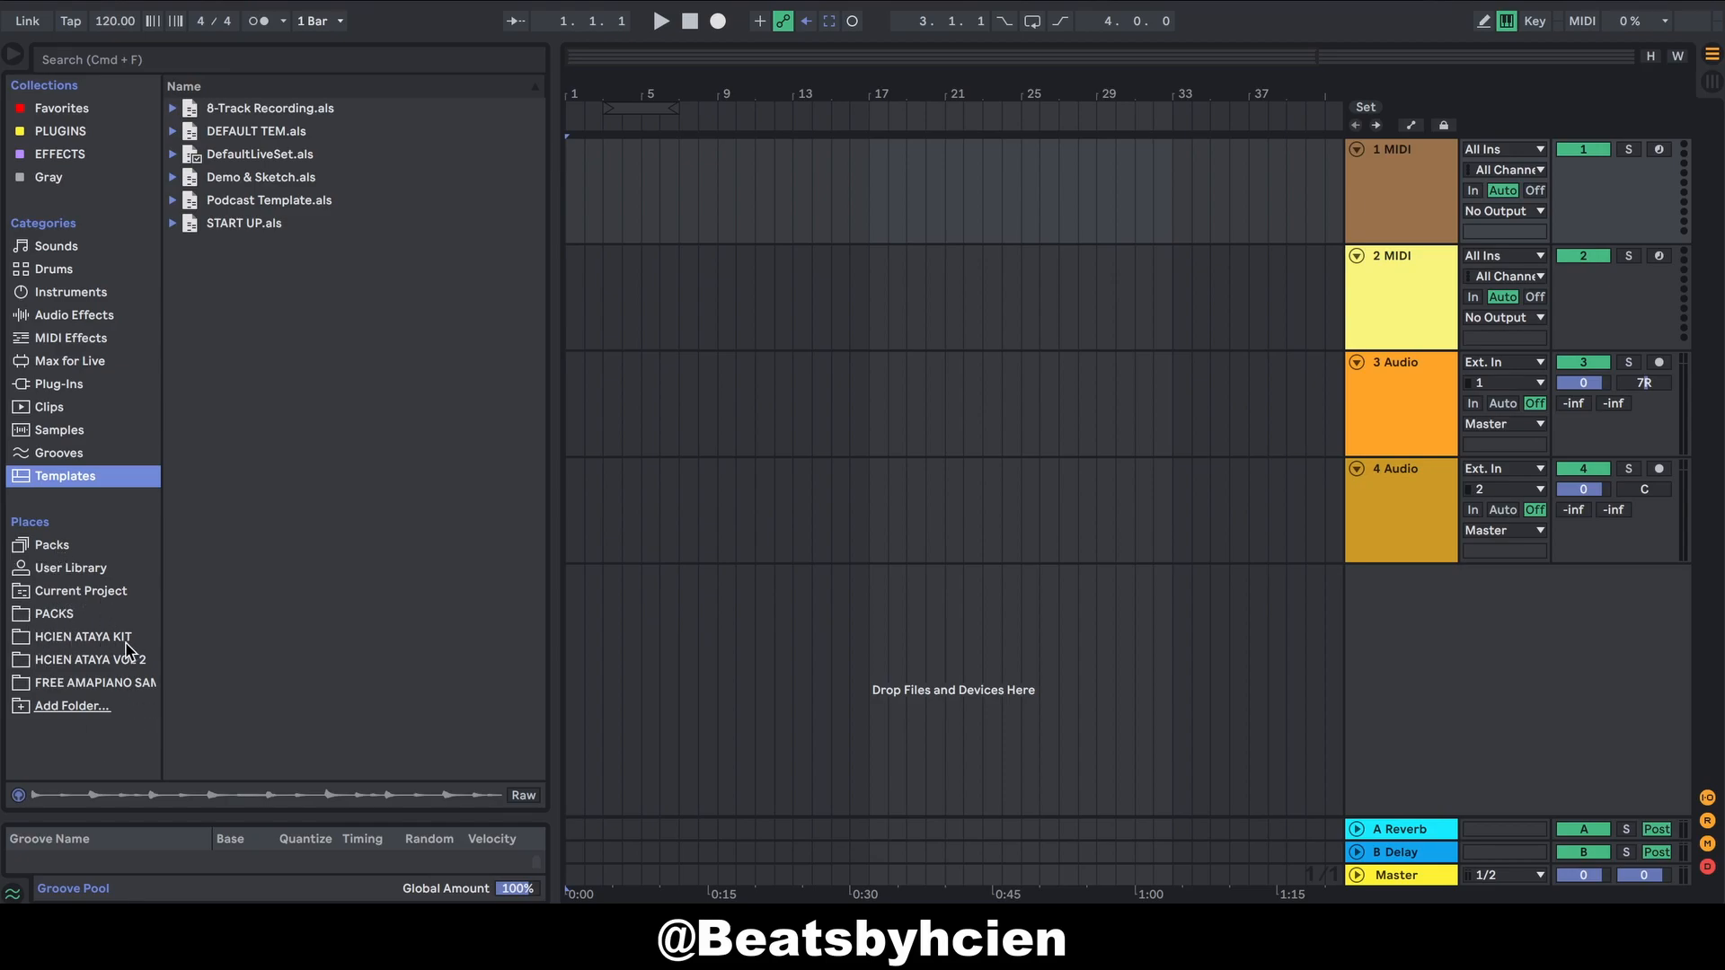
Step: View the MP3 subfolder of 08 AUGUST while choosing a folder for Places, and cancel without adding it
{"action": "left_click", "coordinate": [72, 707]}
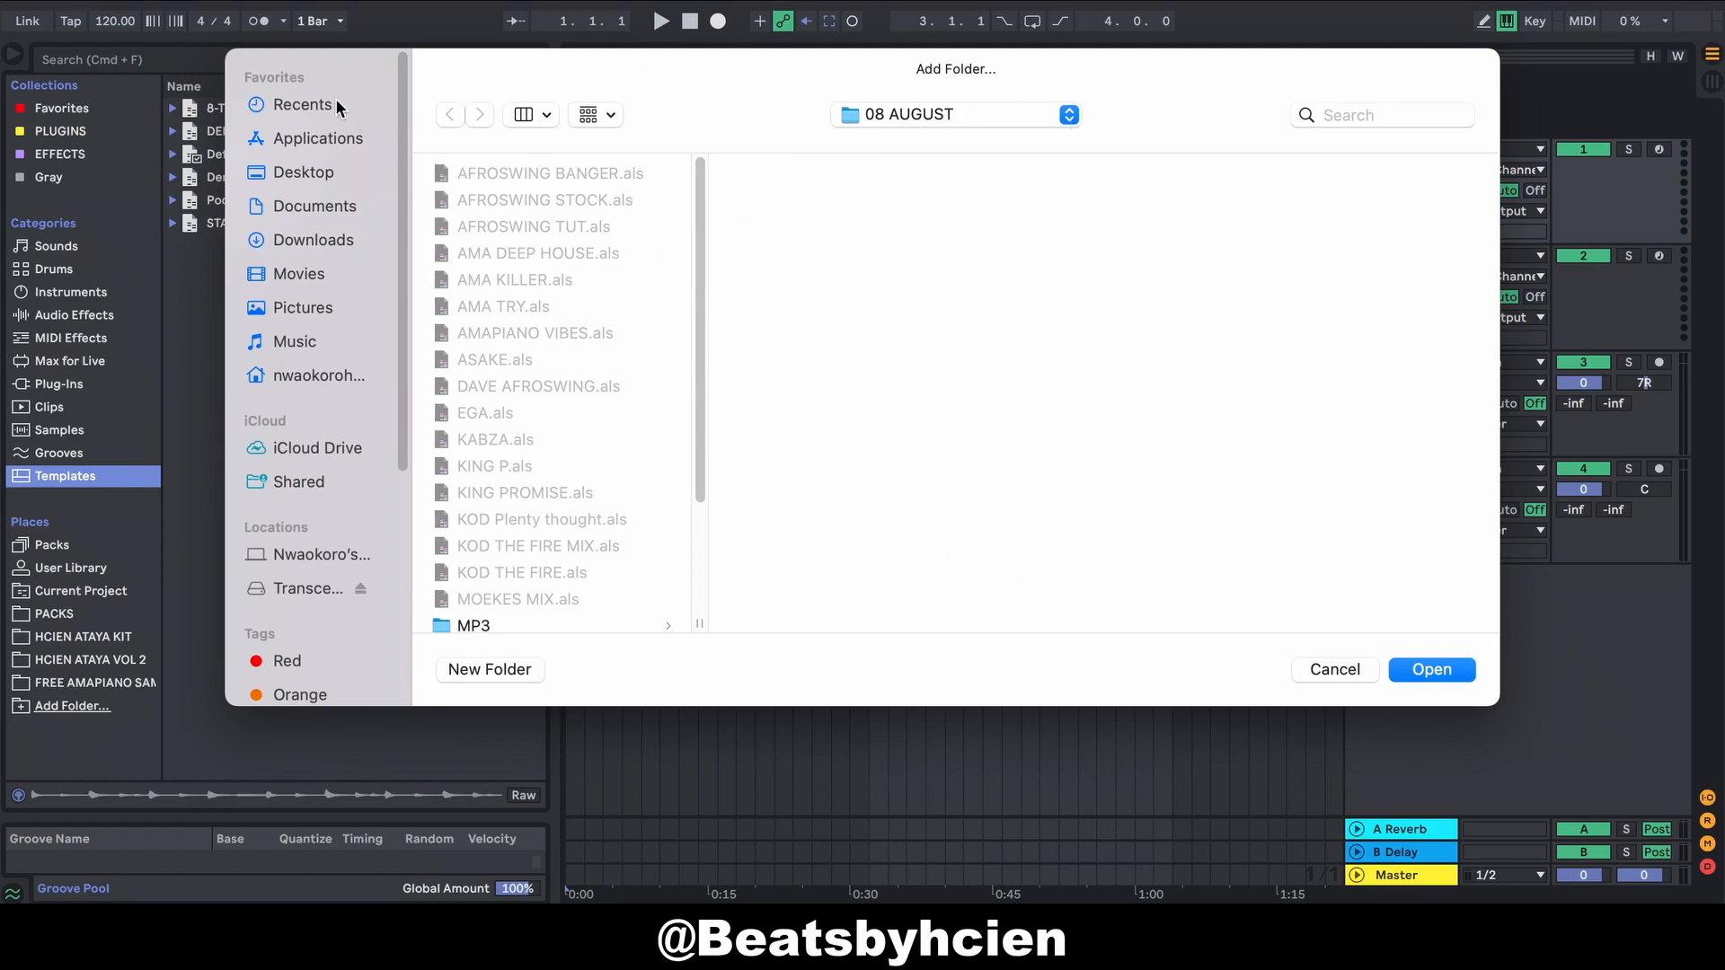
{"action": "left_click", "coordinate": [536, 619]}
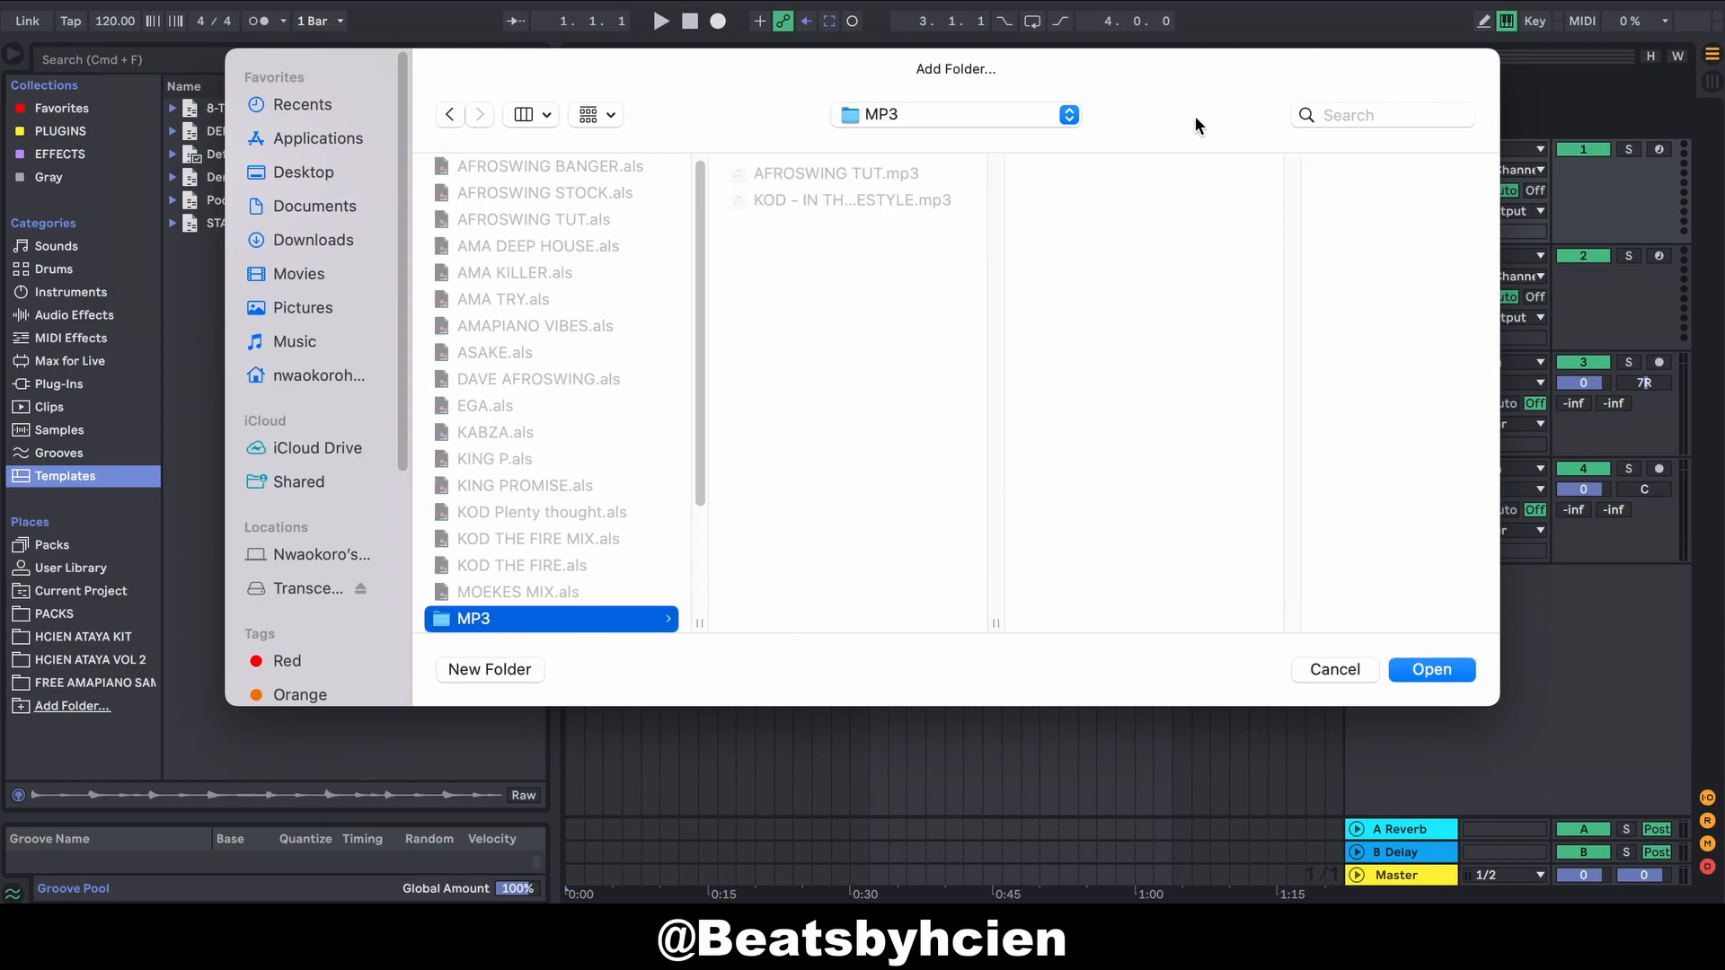
{"action": "left_click", "coordinate": [1334, 668]}
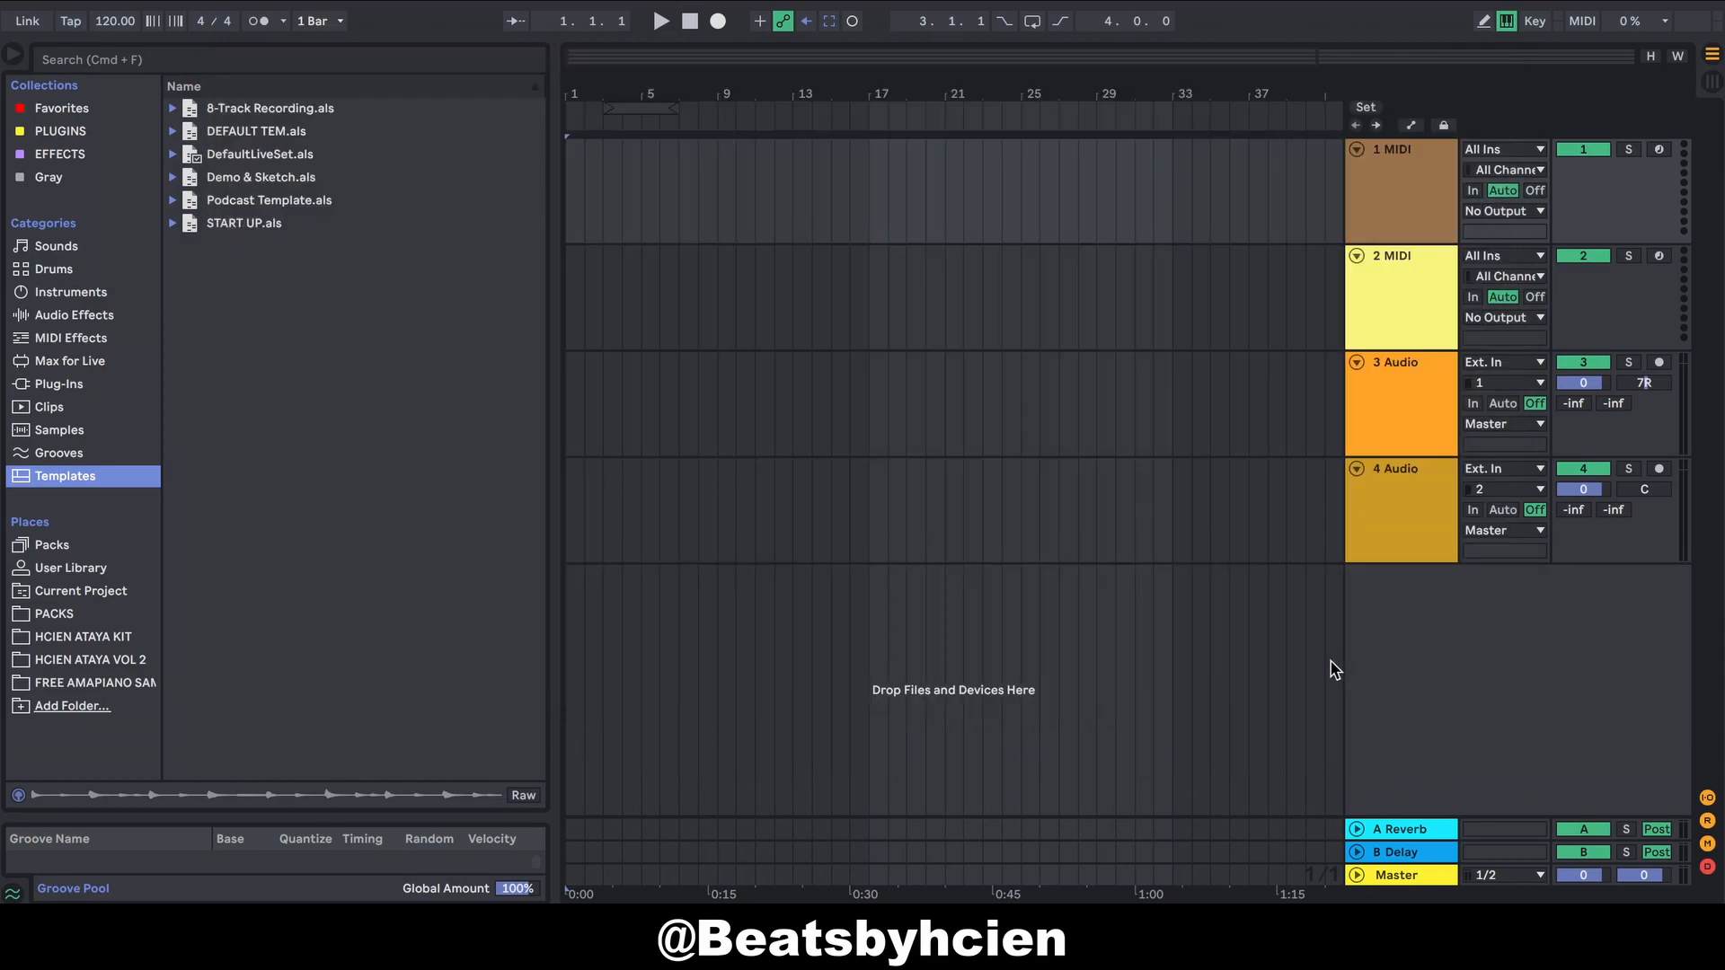
Step: Review the PACKS folder with its 2021 PACKS subfolder, and the contents of HCIEN ATAYA KIT and HCIEN ATAYA VOL 2
{"action": "left_click", "coordinate": [56, 613]}
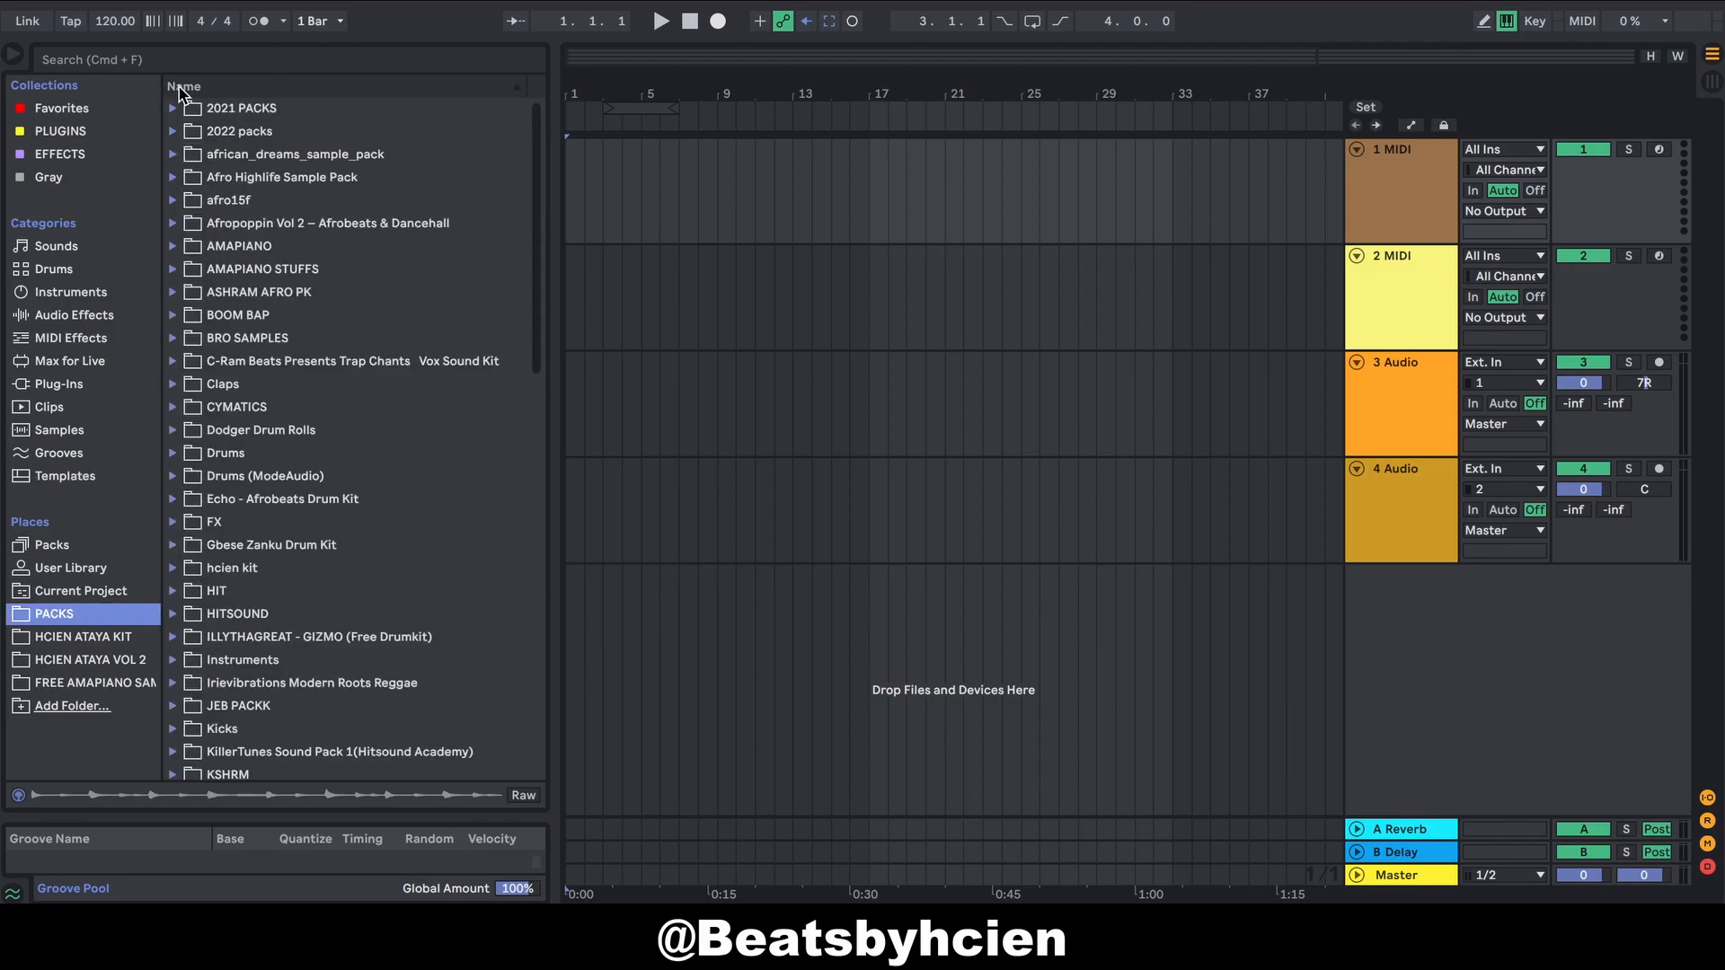
{"action": "left_click", "coordinate": [173, 109]}
{"action": "left_click", "coordinate": [173, 108]}
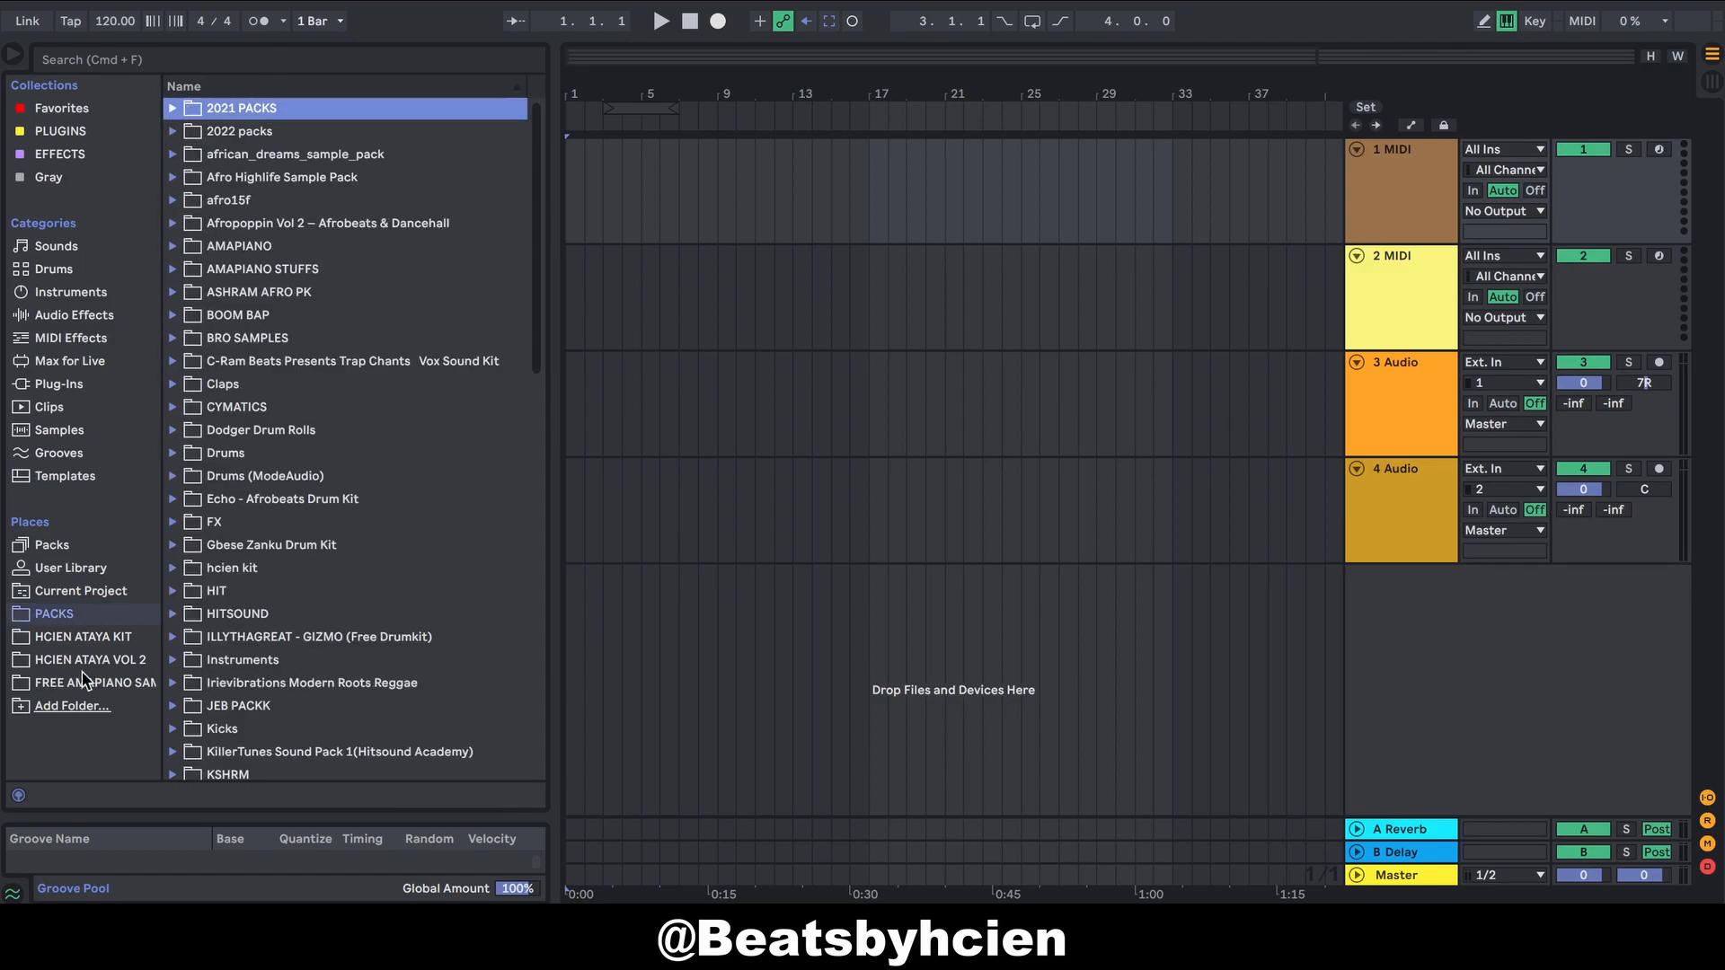
{"action": "left_click", "coordinate": [70, 616]}
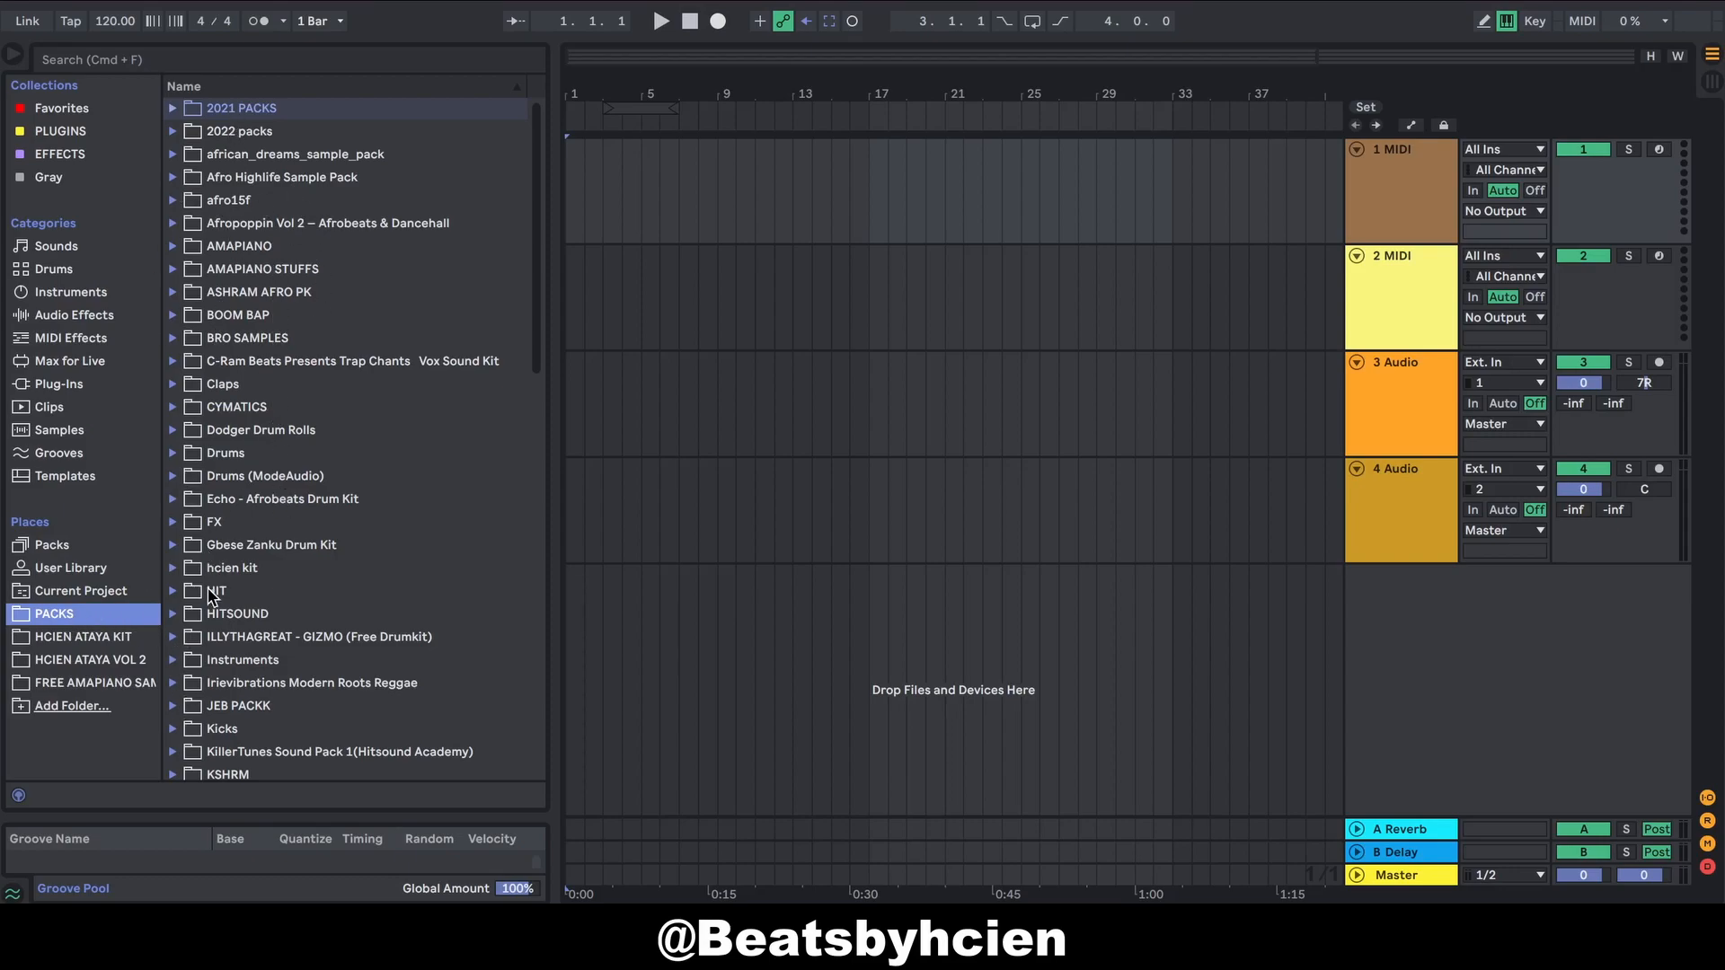
{"action": "left_click", "coordinate": [99, 644]}
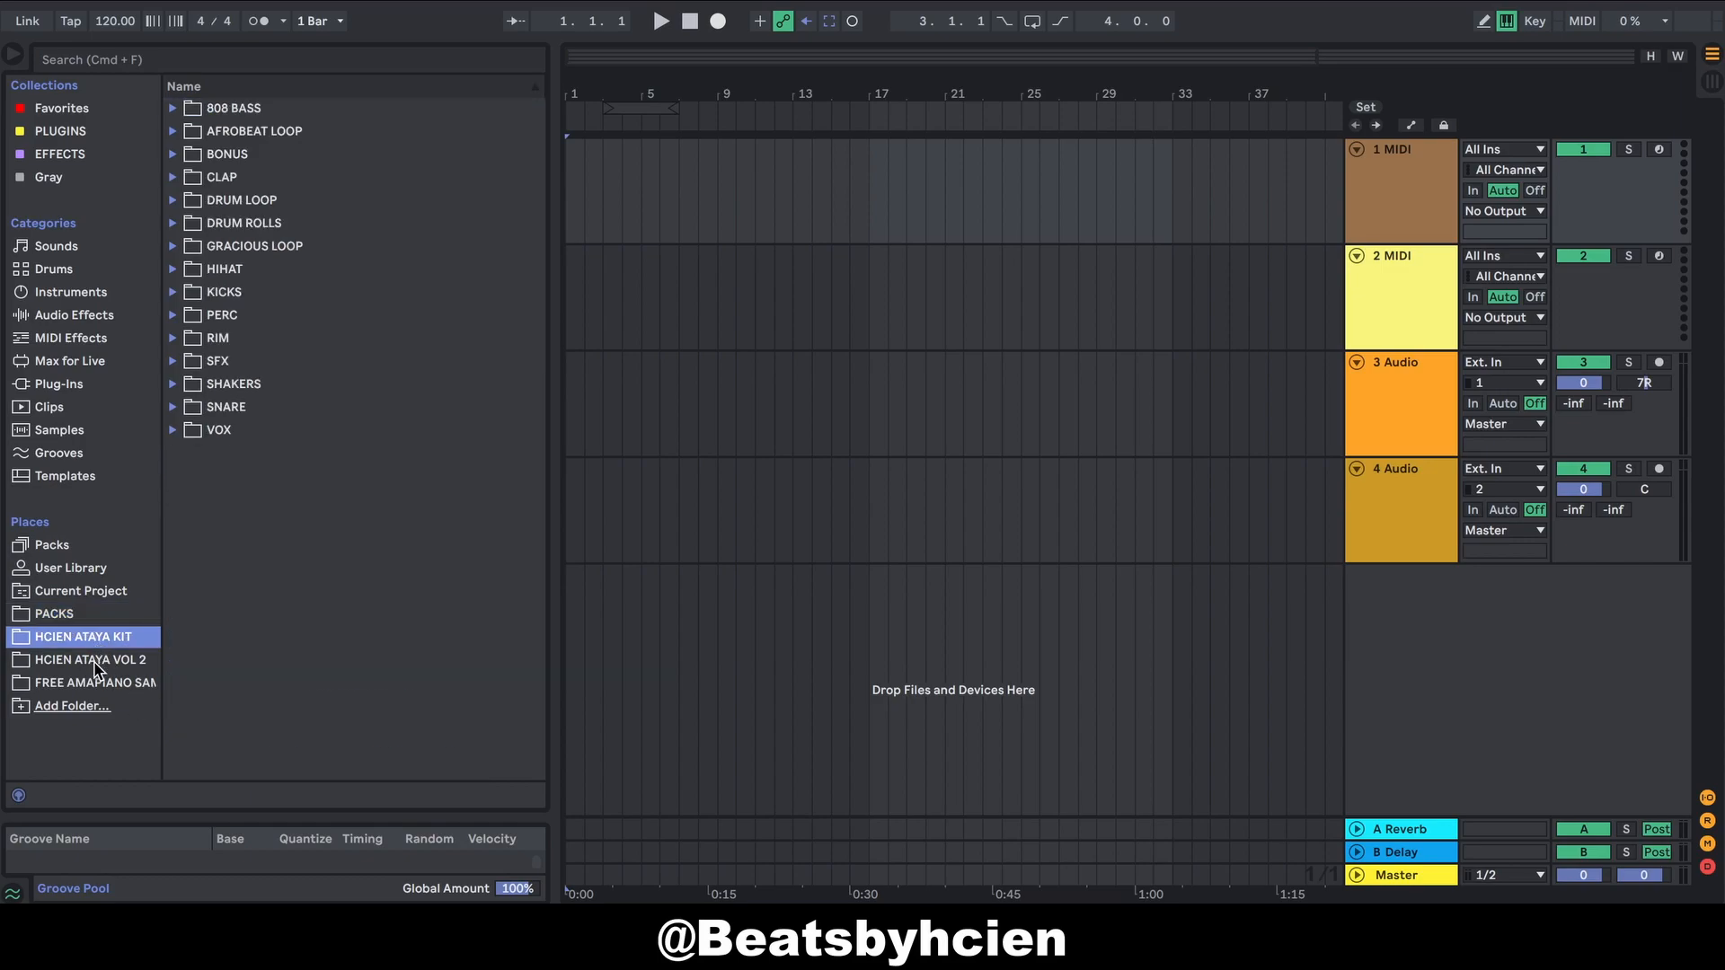
{"action": "left_click", "coordinate": [97, 665]}
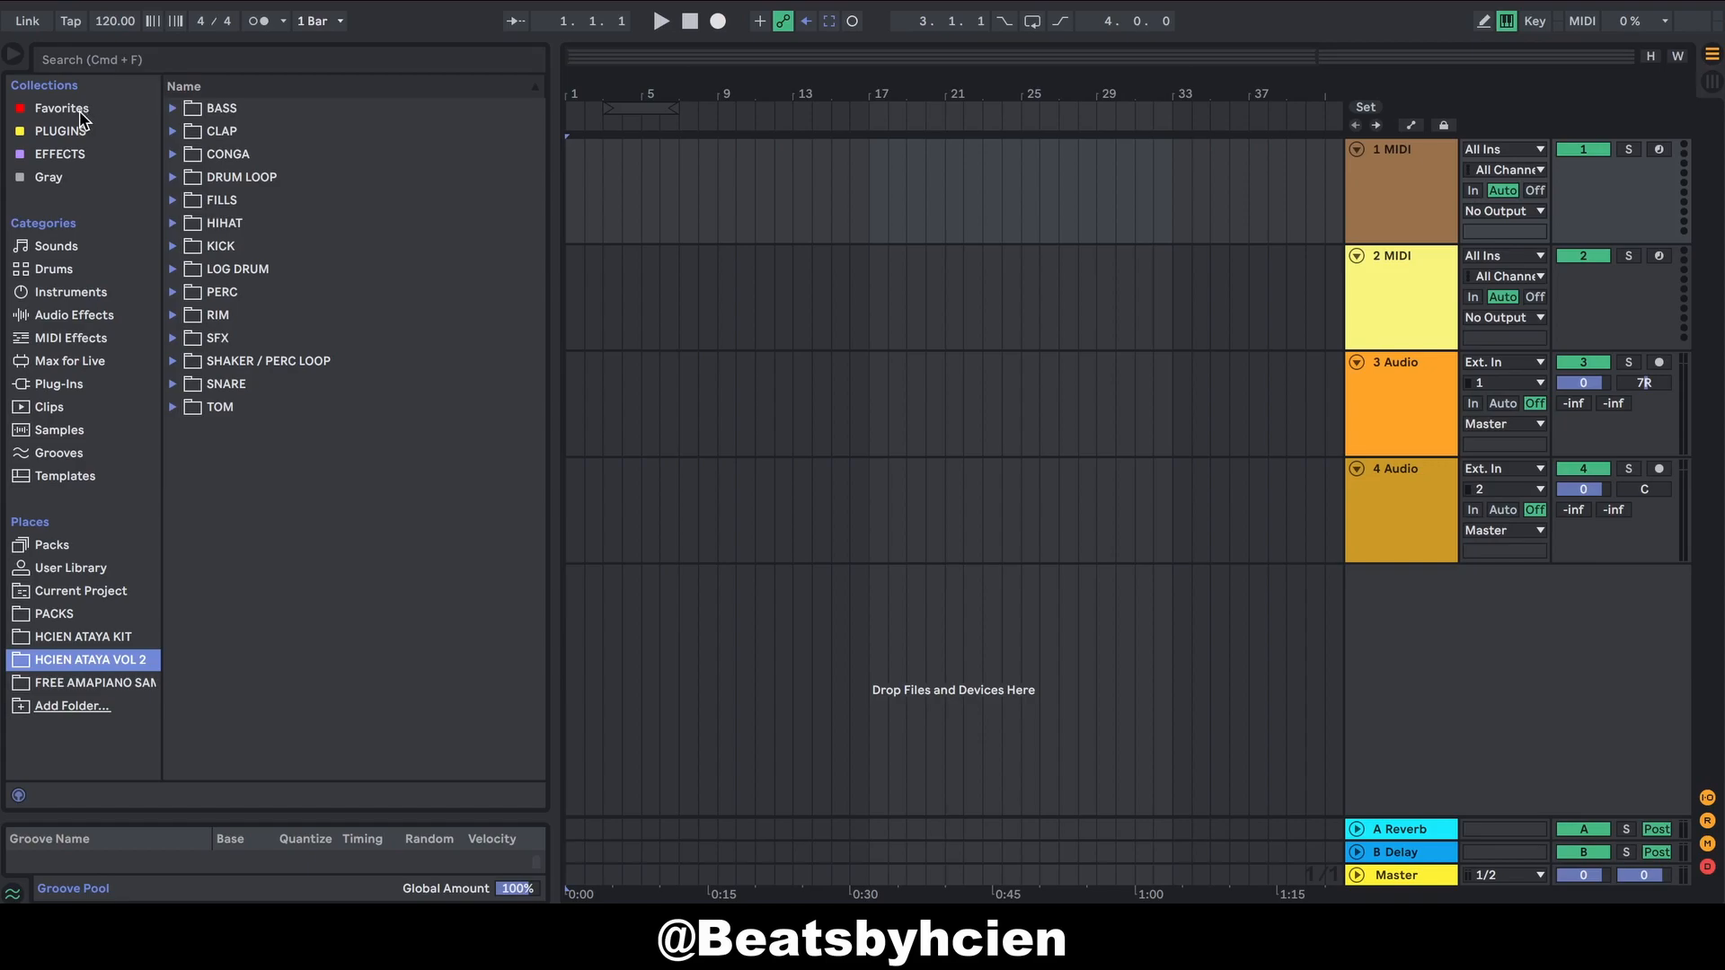
Step: Review the Sounds and Max for Live categories and show the Plug-Ins category
{"action": "left_click", "coordinate": [64, 251]}
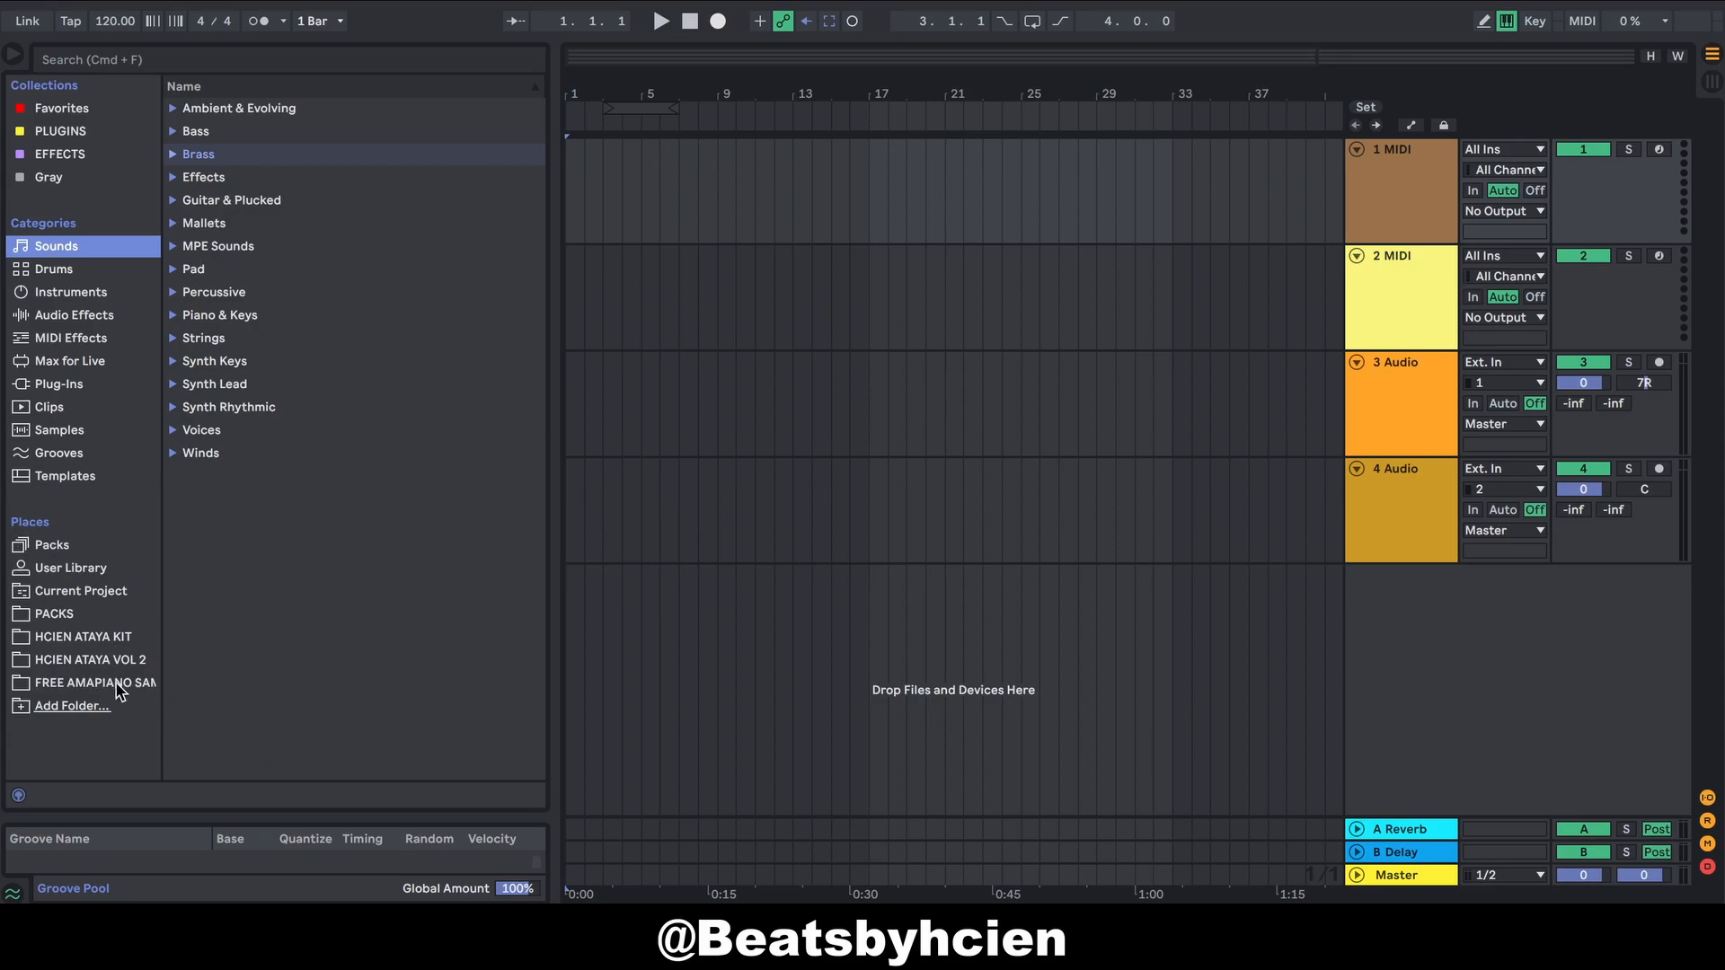
{"action": "left_click", "coordinate": [64, 363]}
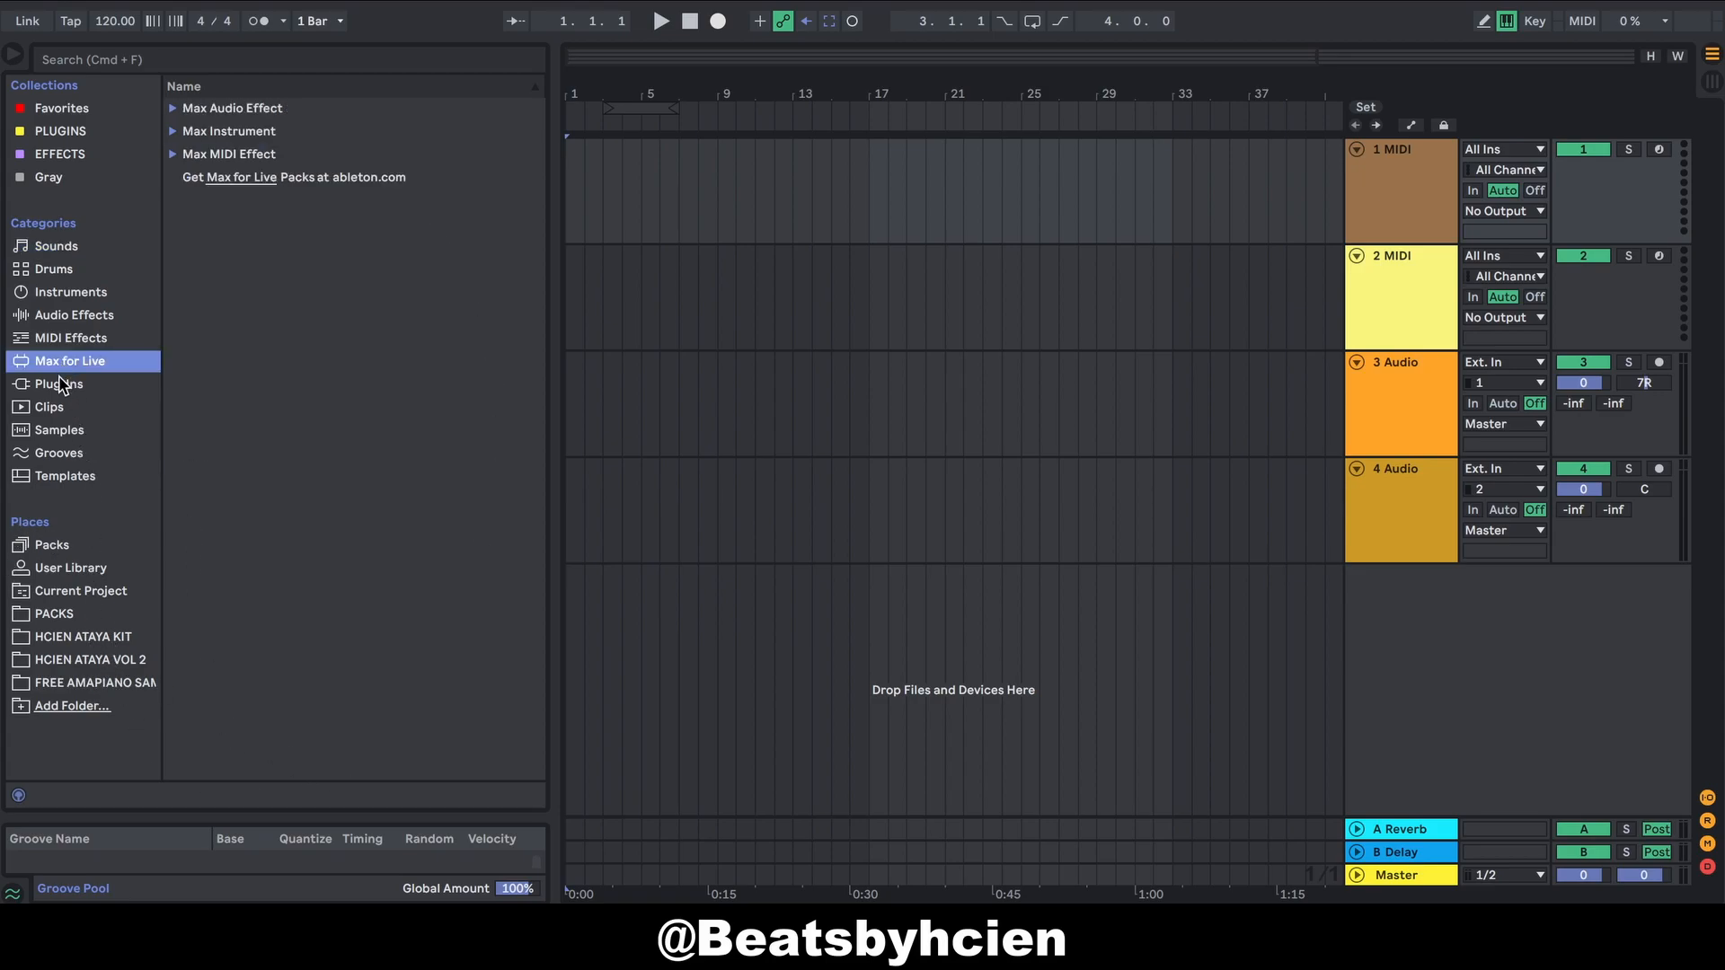
{"action": "left_click", "coordinate": [61, 385]}
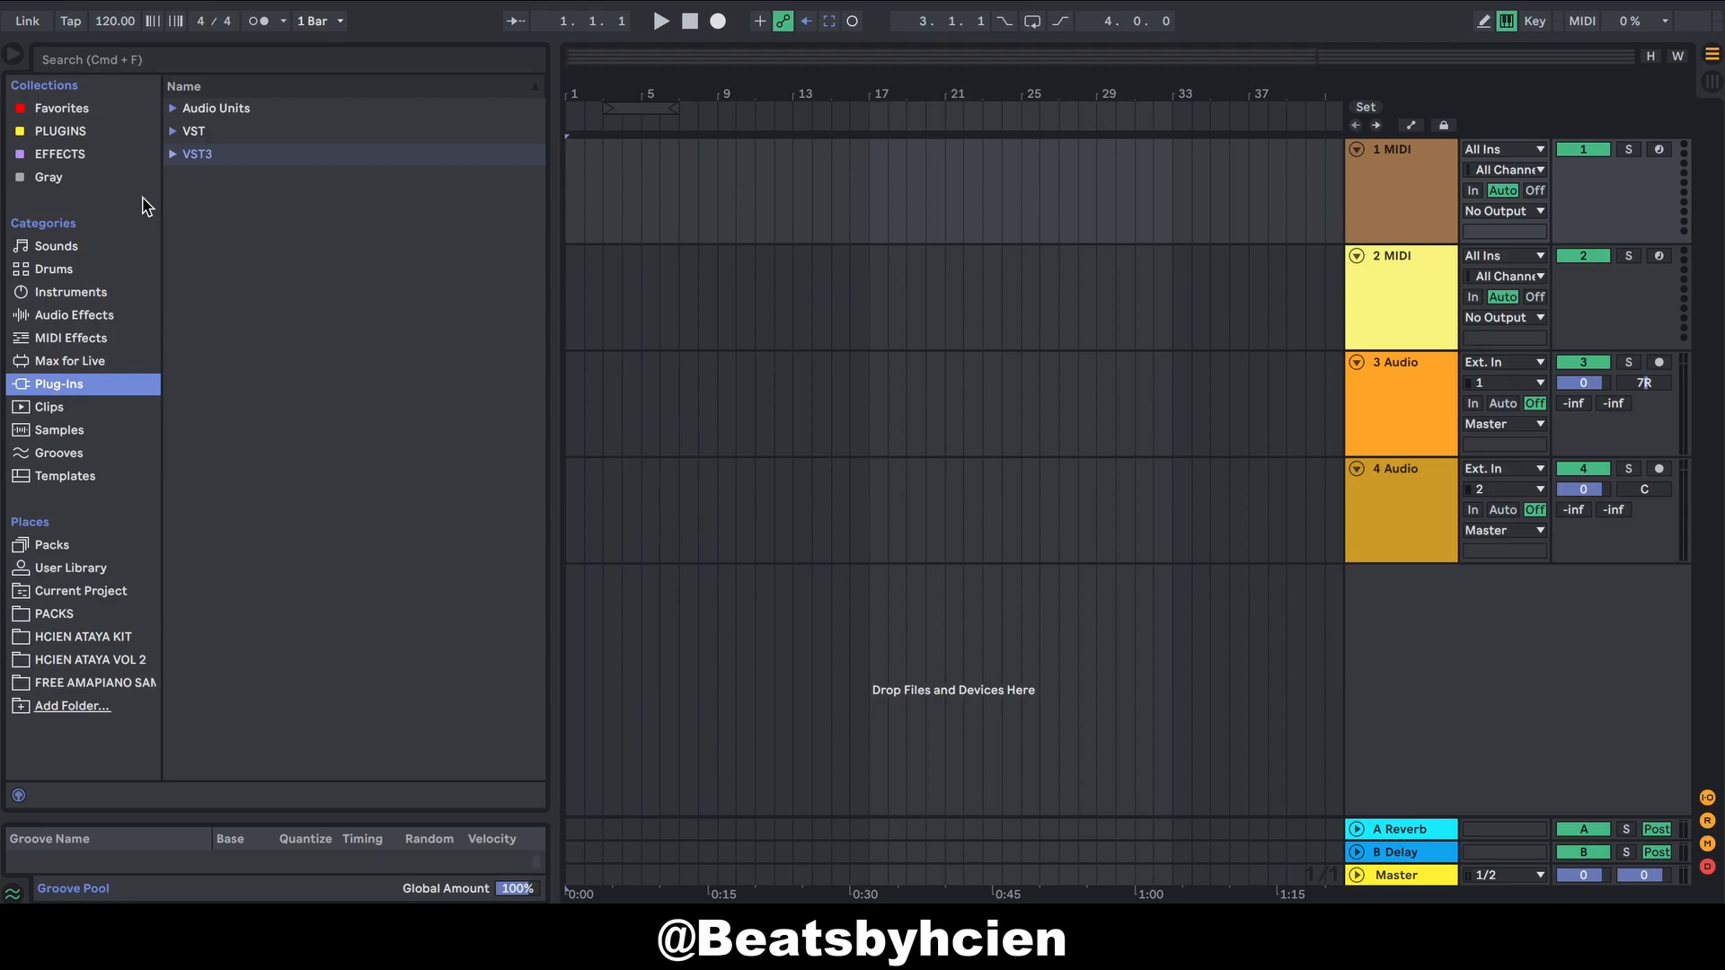
Step: Search the Plug-Ins category for "nexus" and check the matches under Audio Units
{"action": "left_click", "coordinate": [123, 60]}
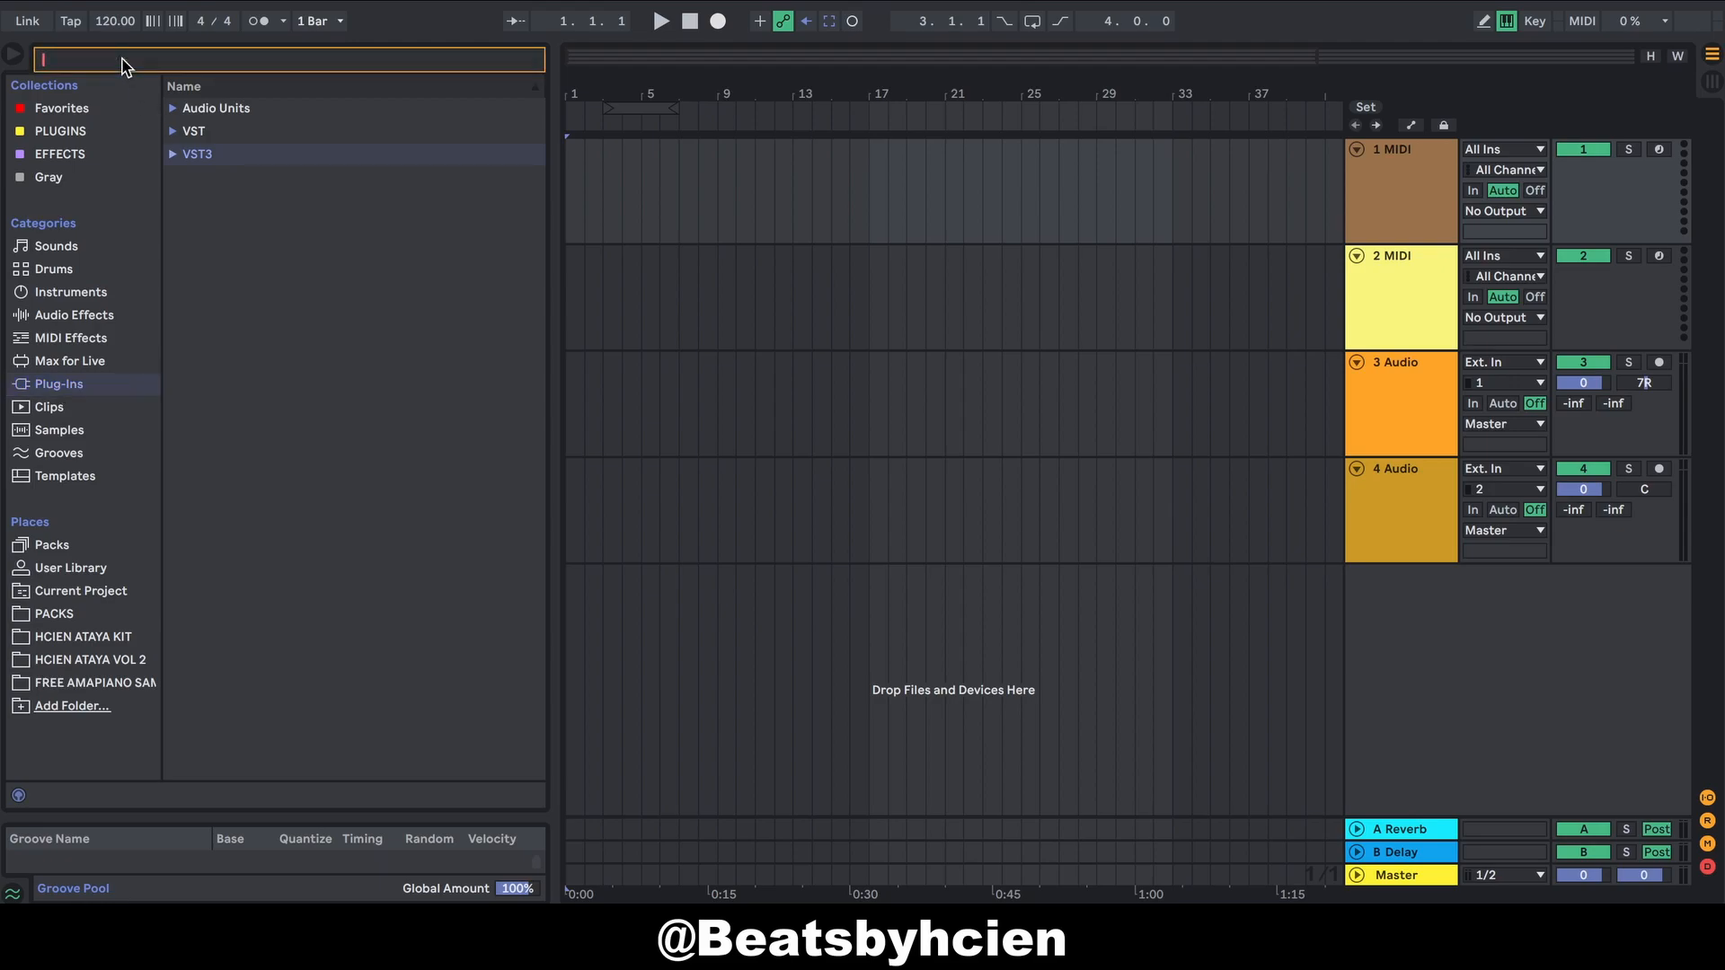
{"action": "type", "text": "nexus"}
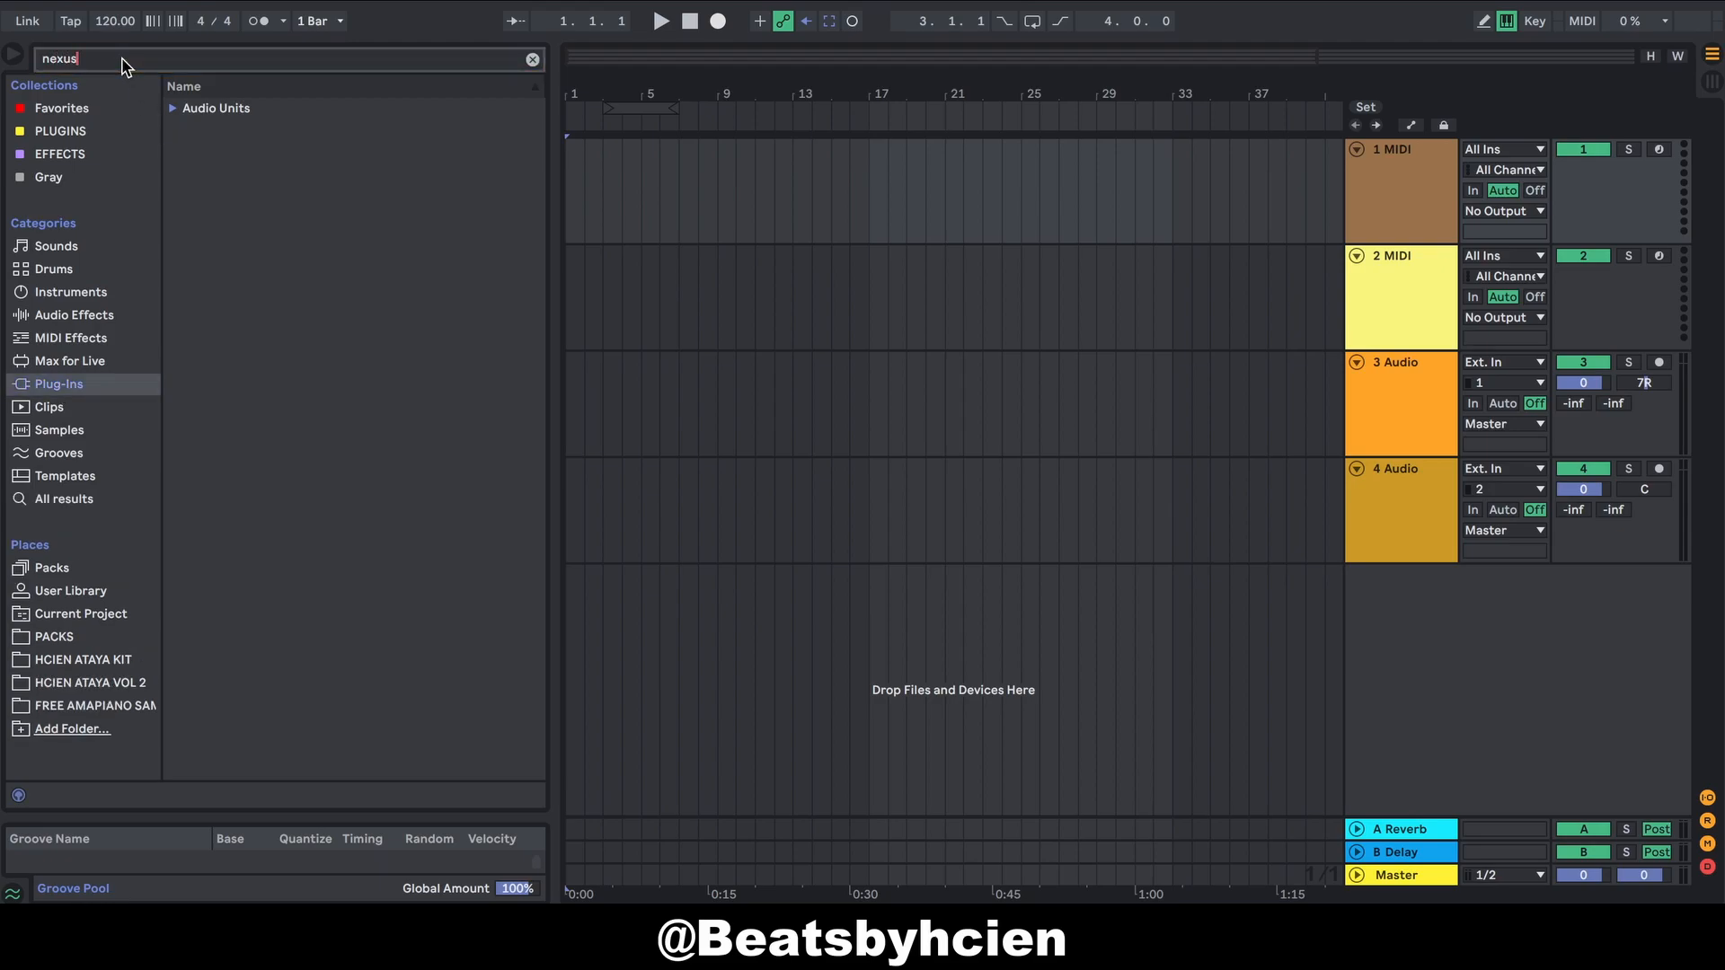
{"action": "left_click", "coordinate": [172, 114]}
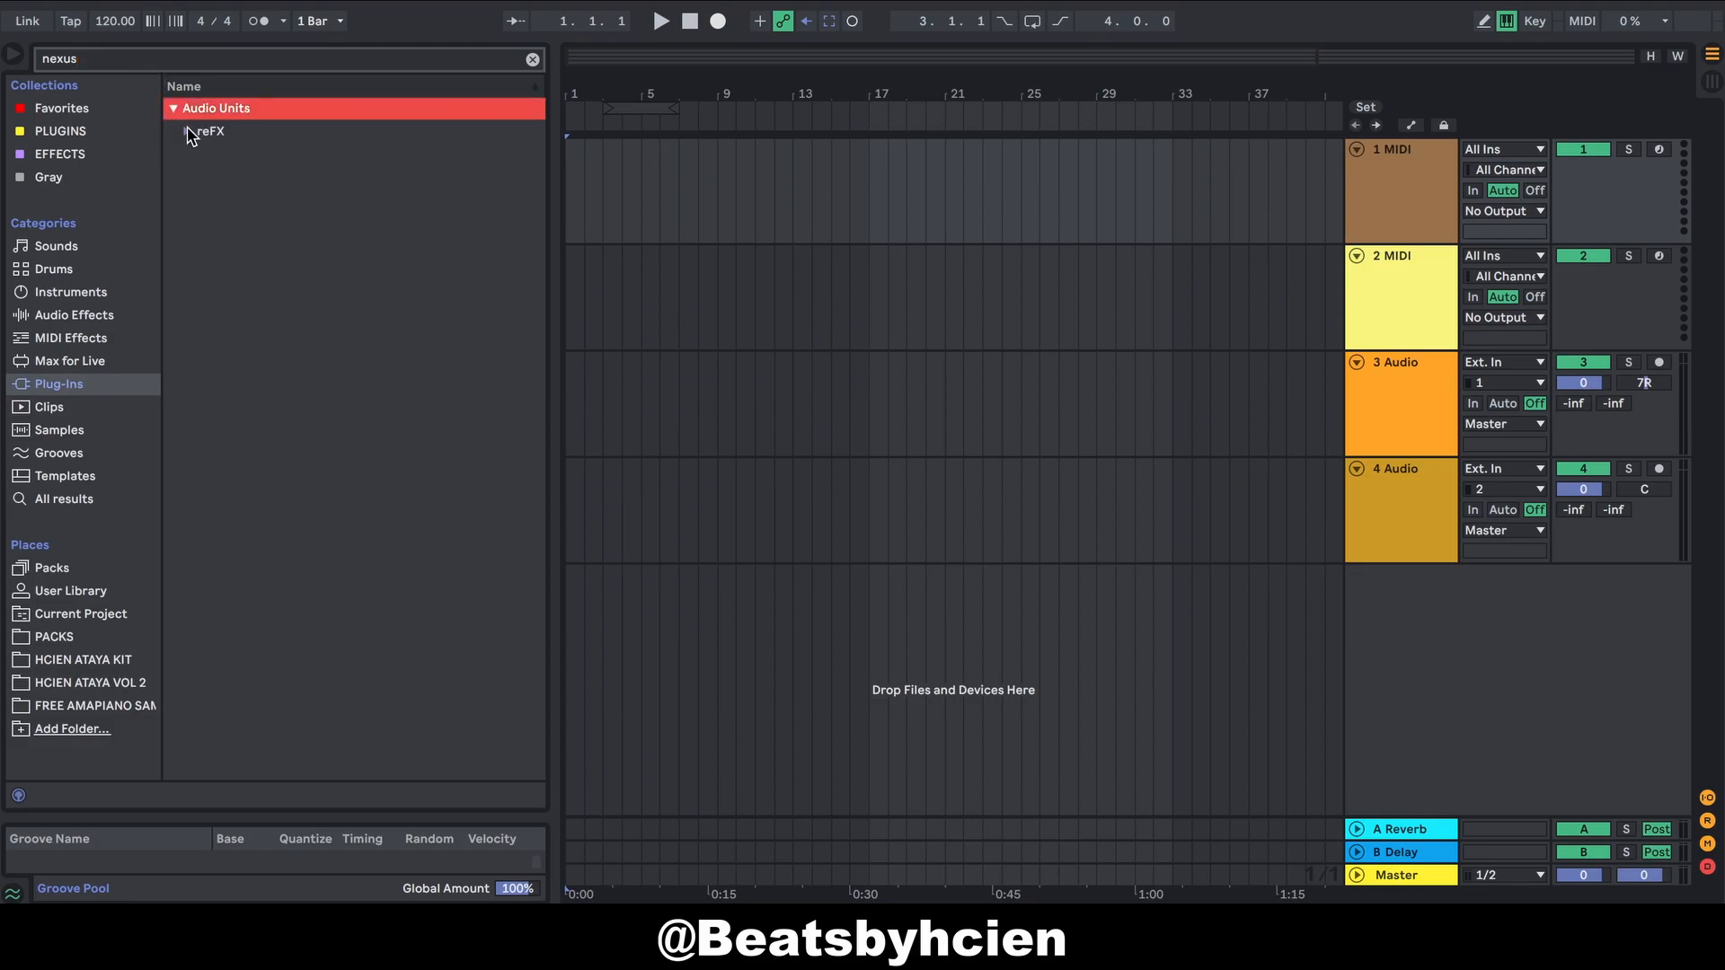
{"action": "left_click", "coordinate": [174, 108]}
Step: Show the "nexus" matches in the PACKS folder and check the contents of the nexus exp folder
{"action": "left_click", "coordinate": [56, 637]}
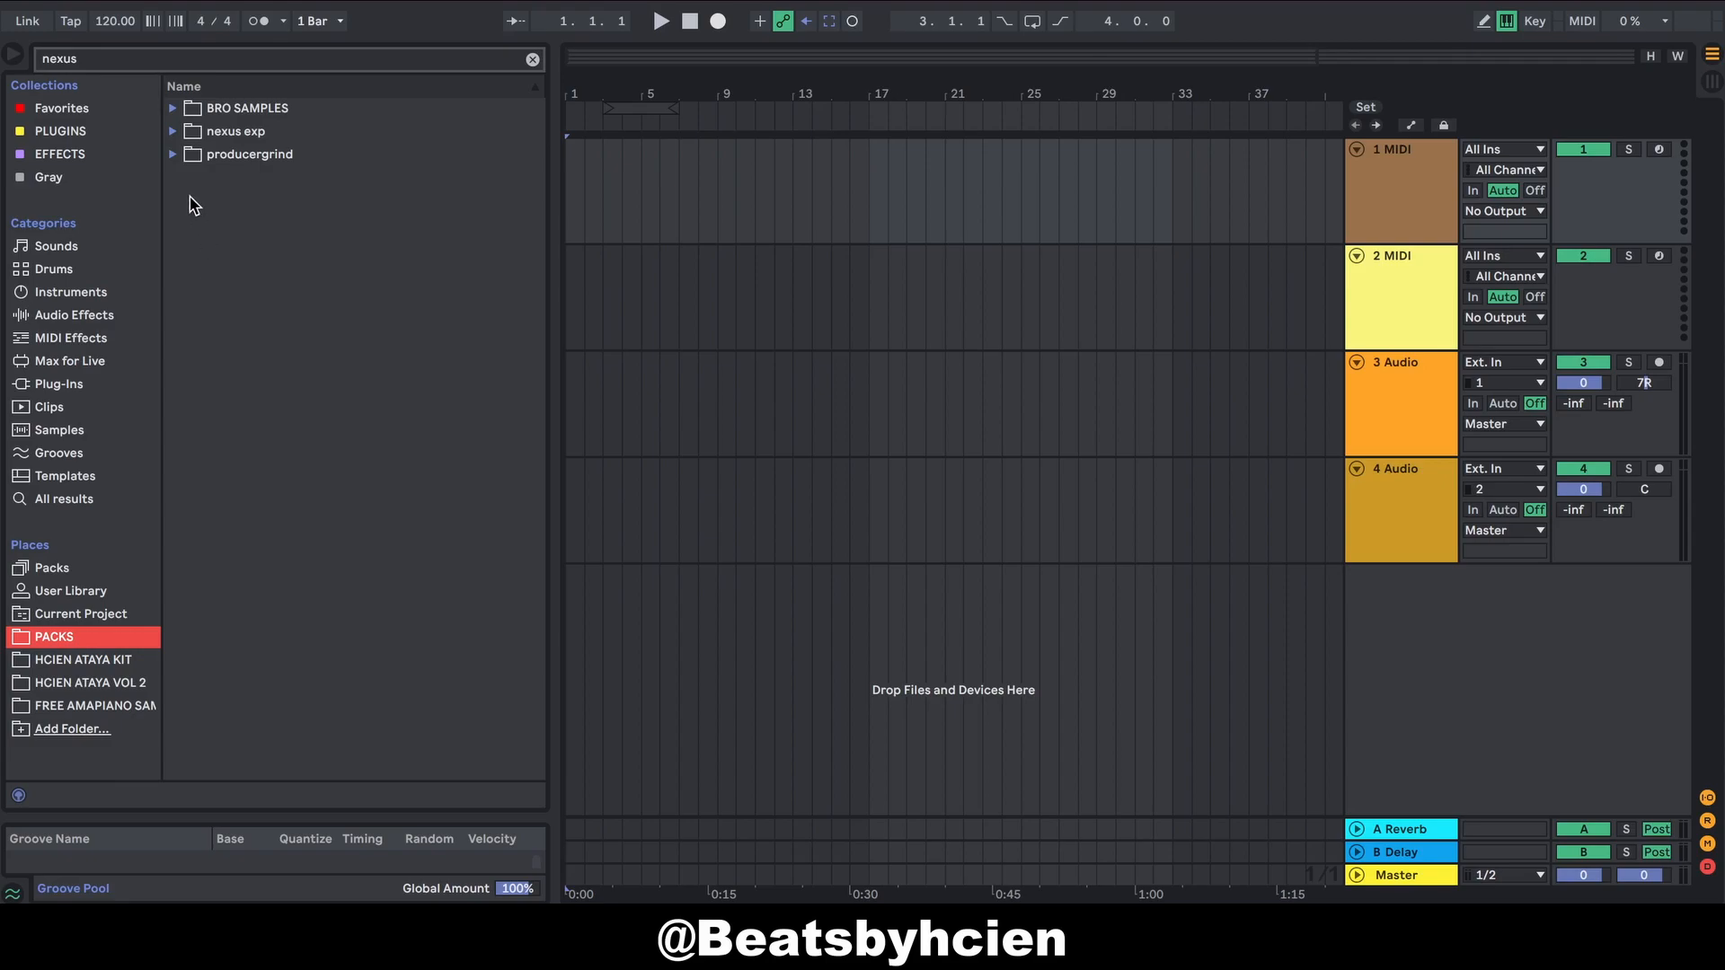
{"action": "left_click", "coordinate": [175, 133]}
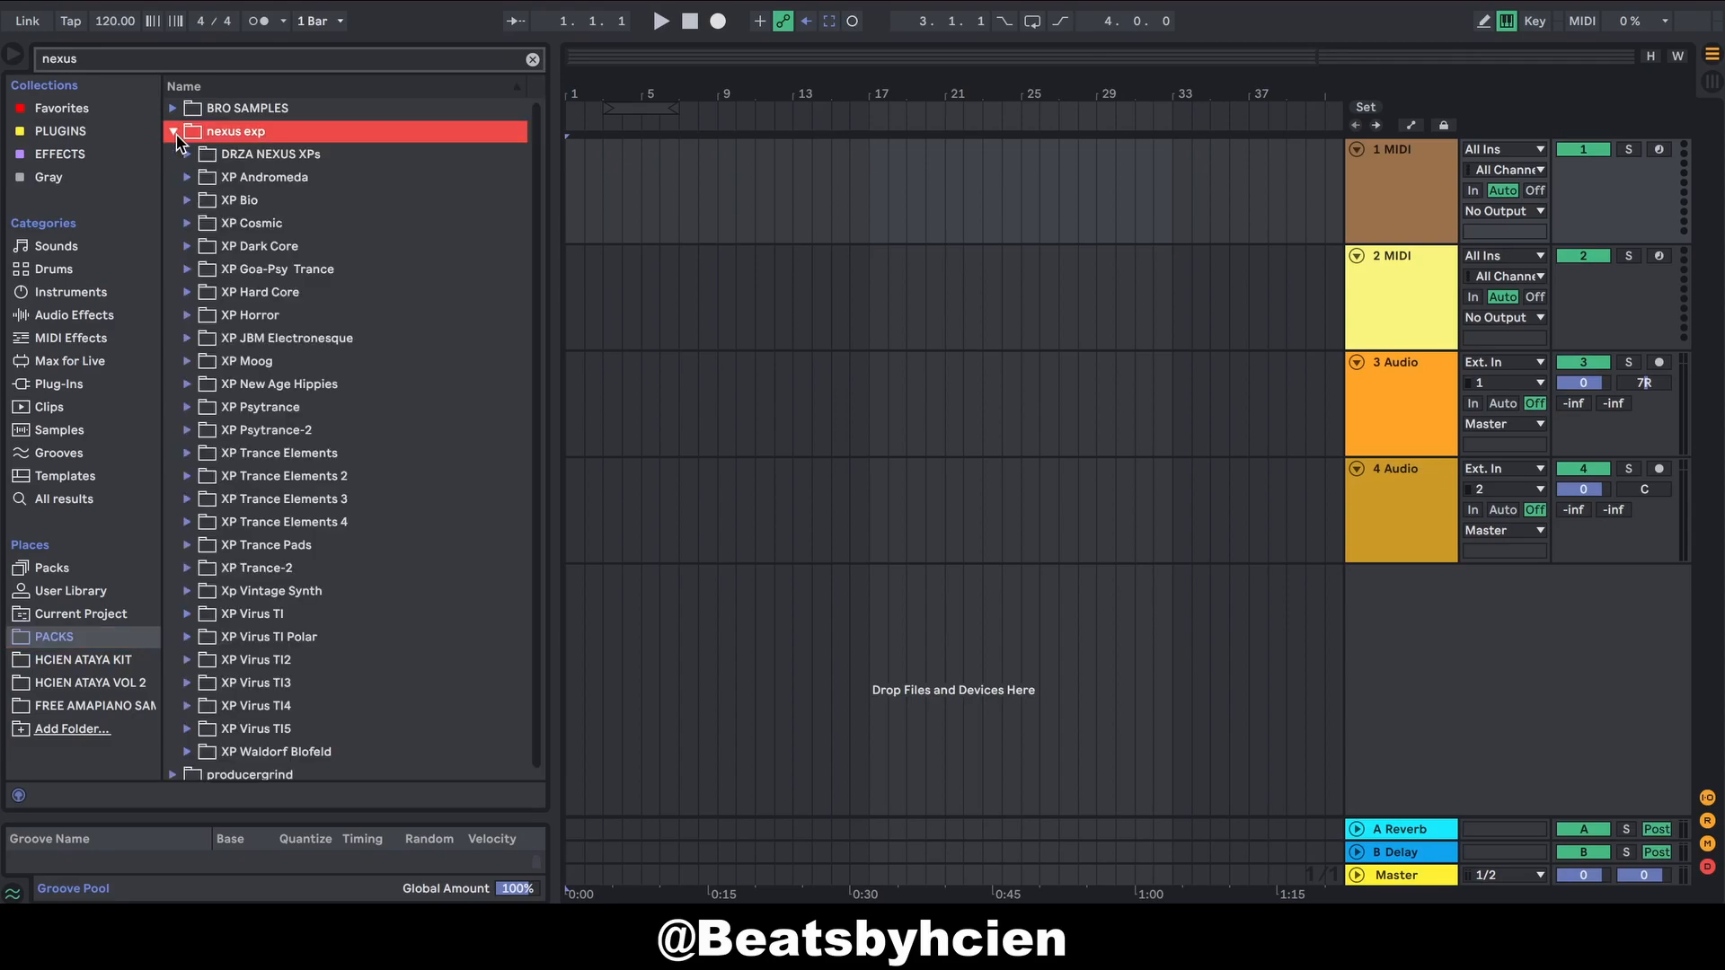
{"action": "left_click", "coordinate": [177, 137]}
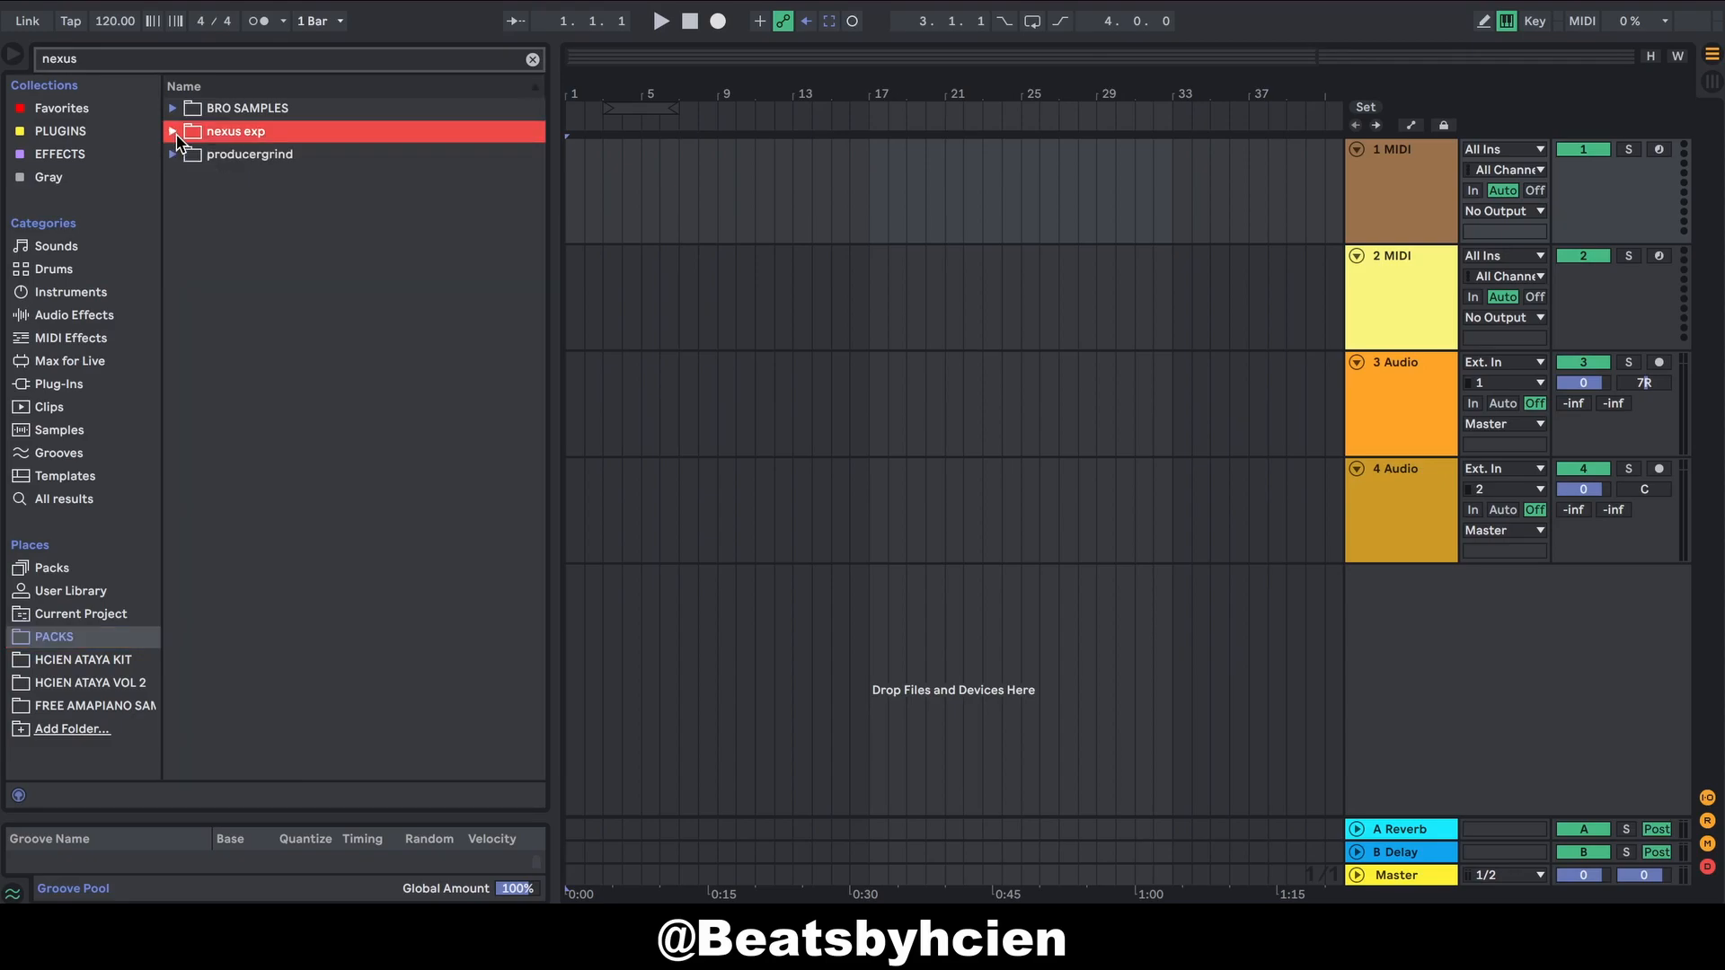
Step: Search the PACKS folder for "hcien ataya kit", show the contents of HCIEN ATAYA KIT, and clear the search
{"action": "left_click", "coordinate": [49, 386]}
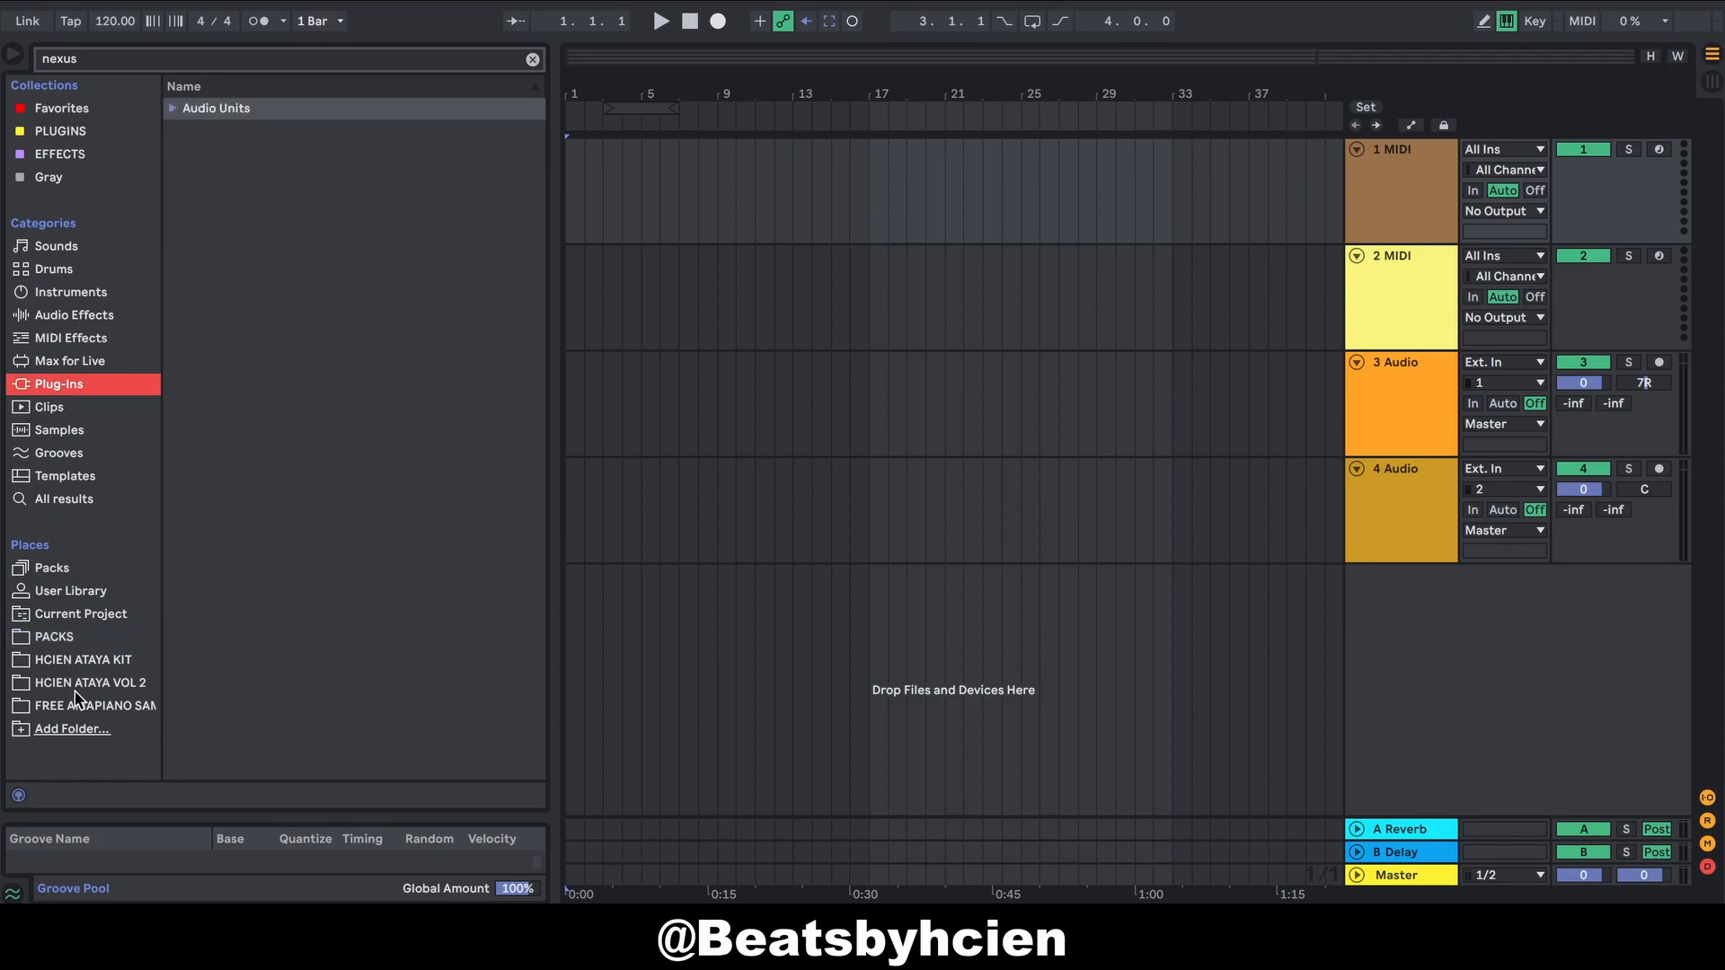
{"action": "left_click", "coordinate": [68, 639]}
{"action": "left_click", "coordinate": [79, 56]}
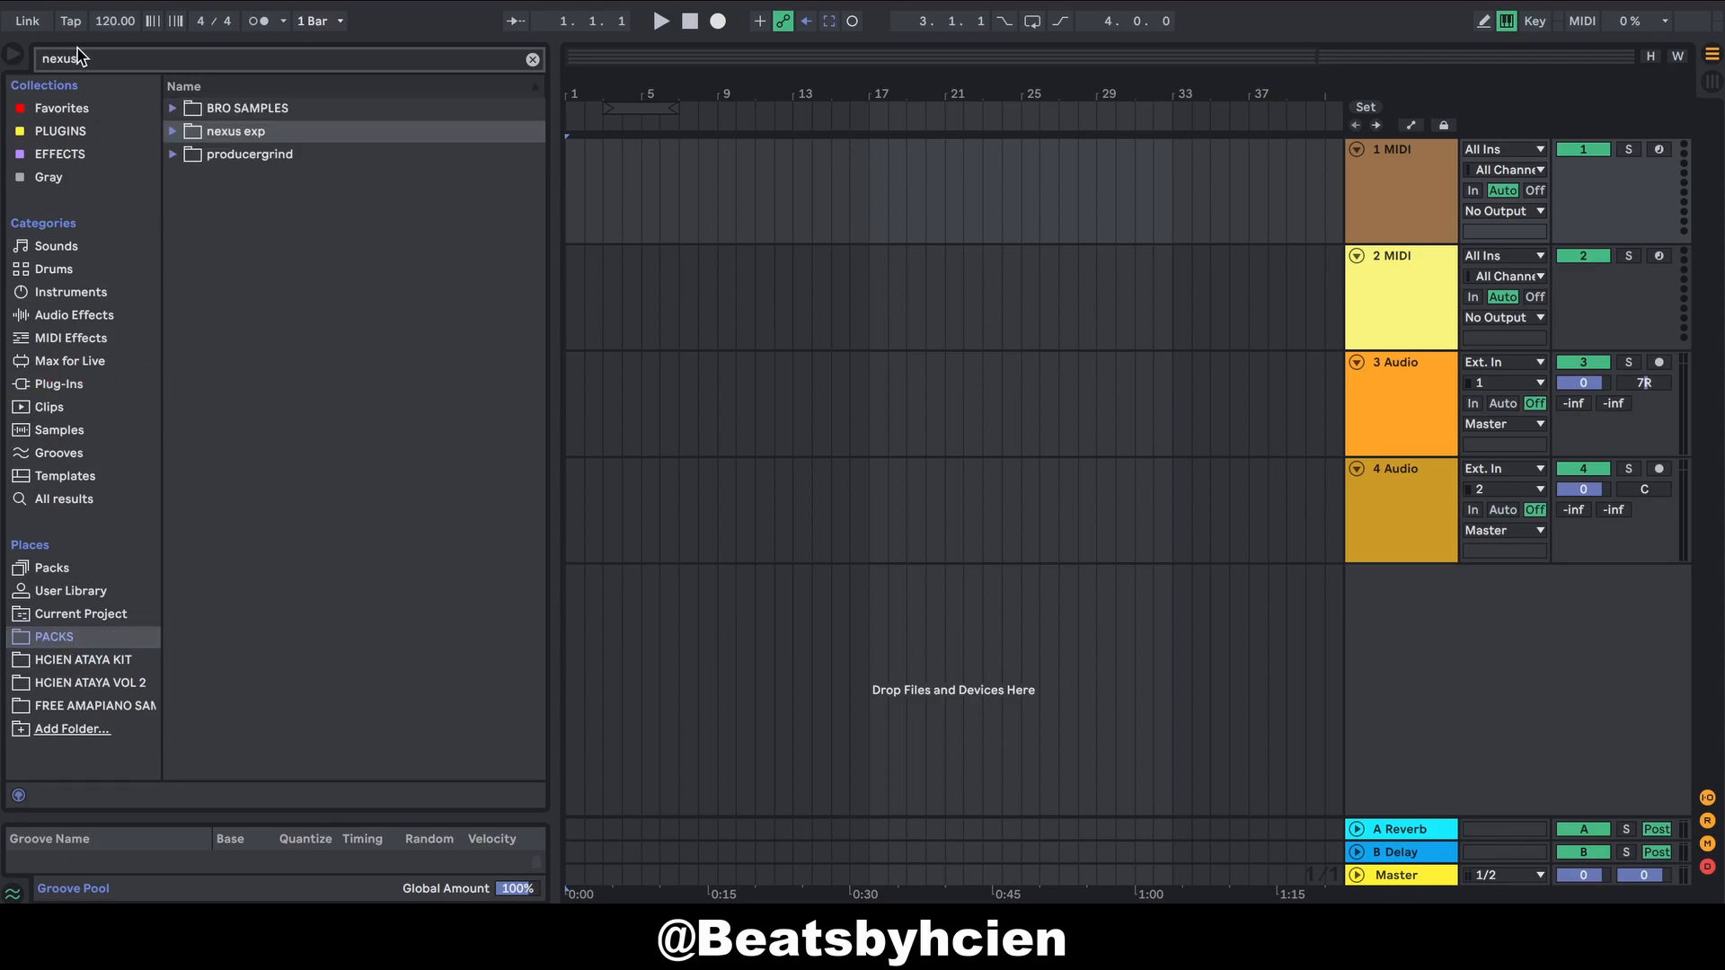
{"action": "key", "text": "BackSpace"}
{"action": "key", "text": "BackSpace"}
{"action": "key", "text": "BackSpace"}
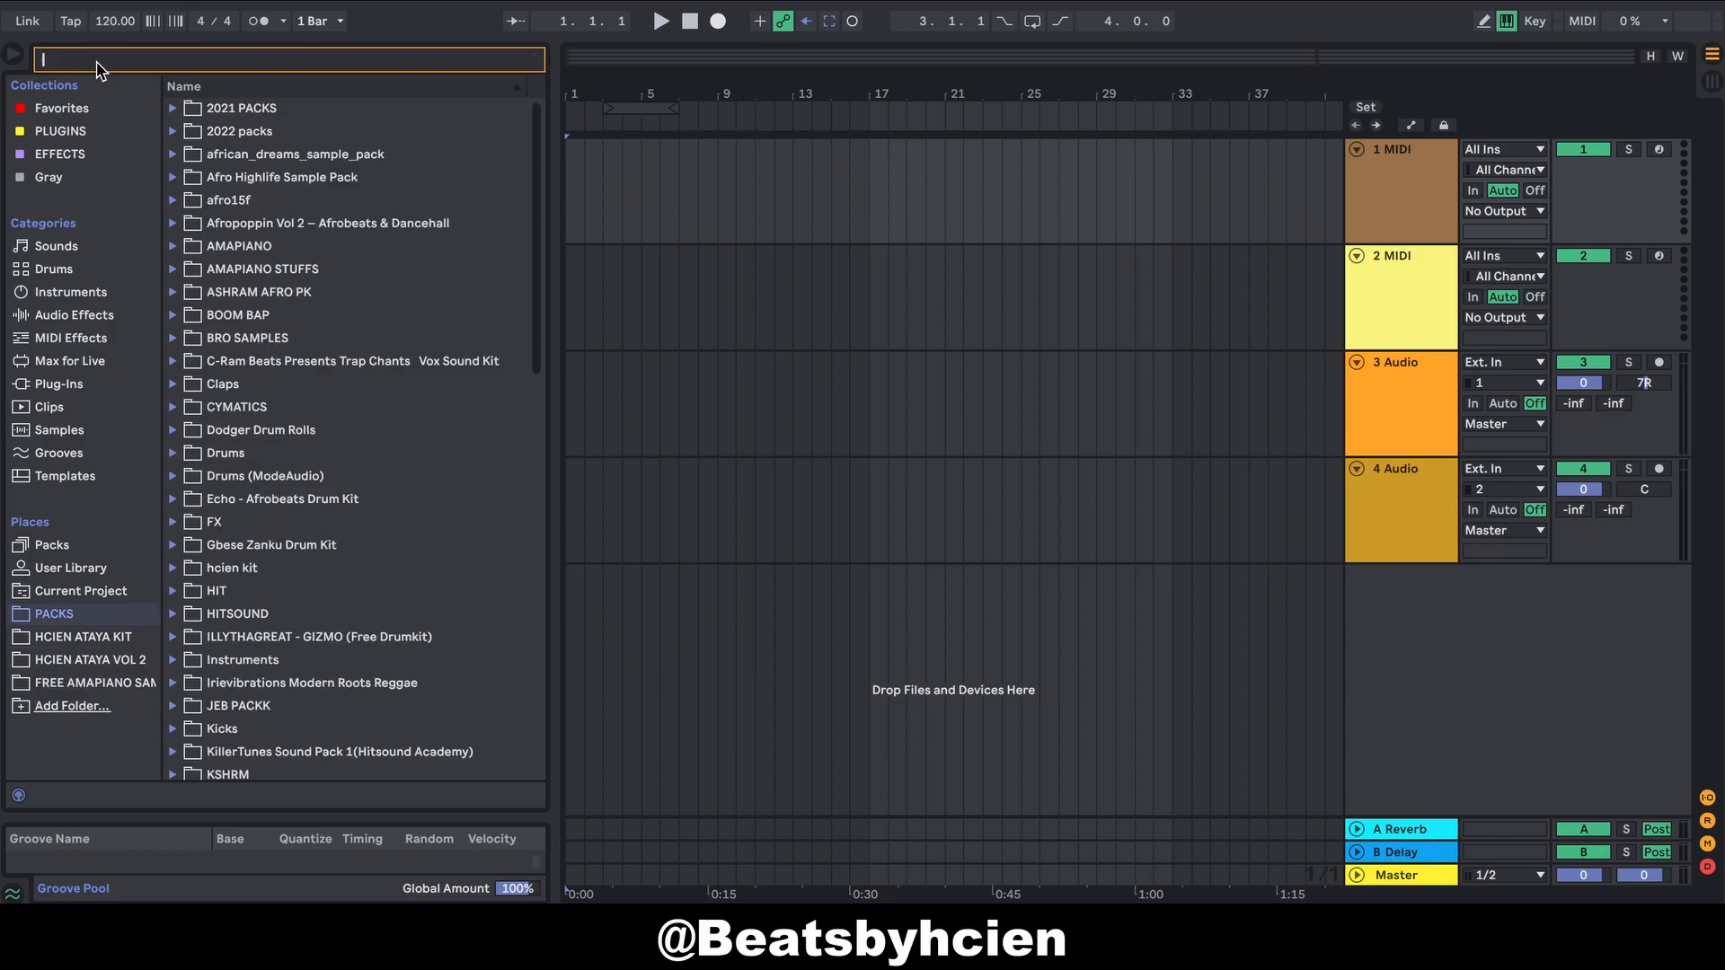
{"action": "type", "text": "hci"}
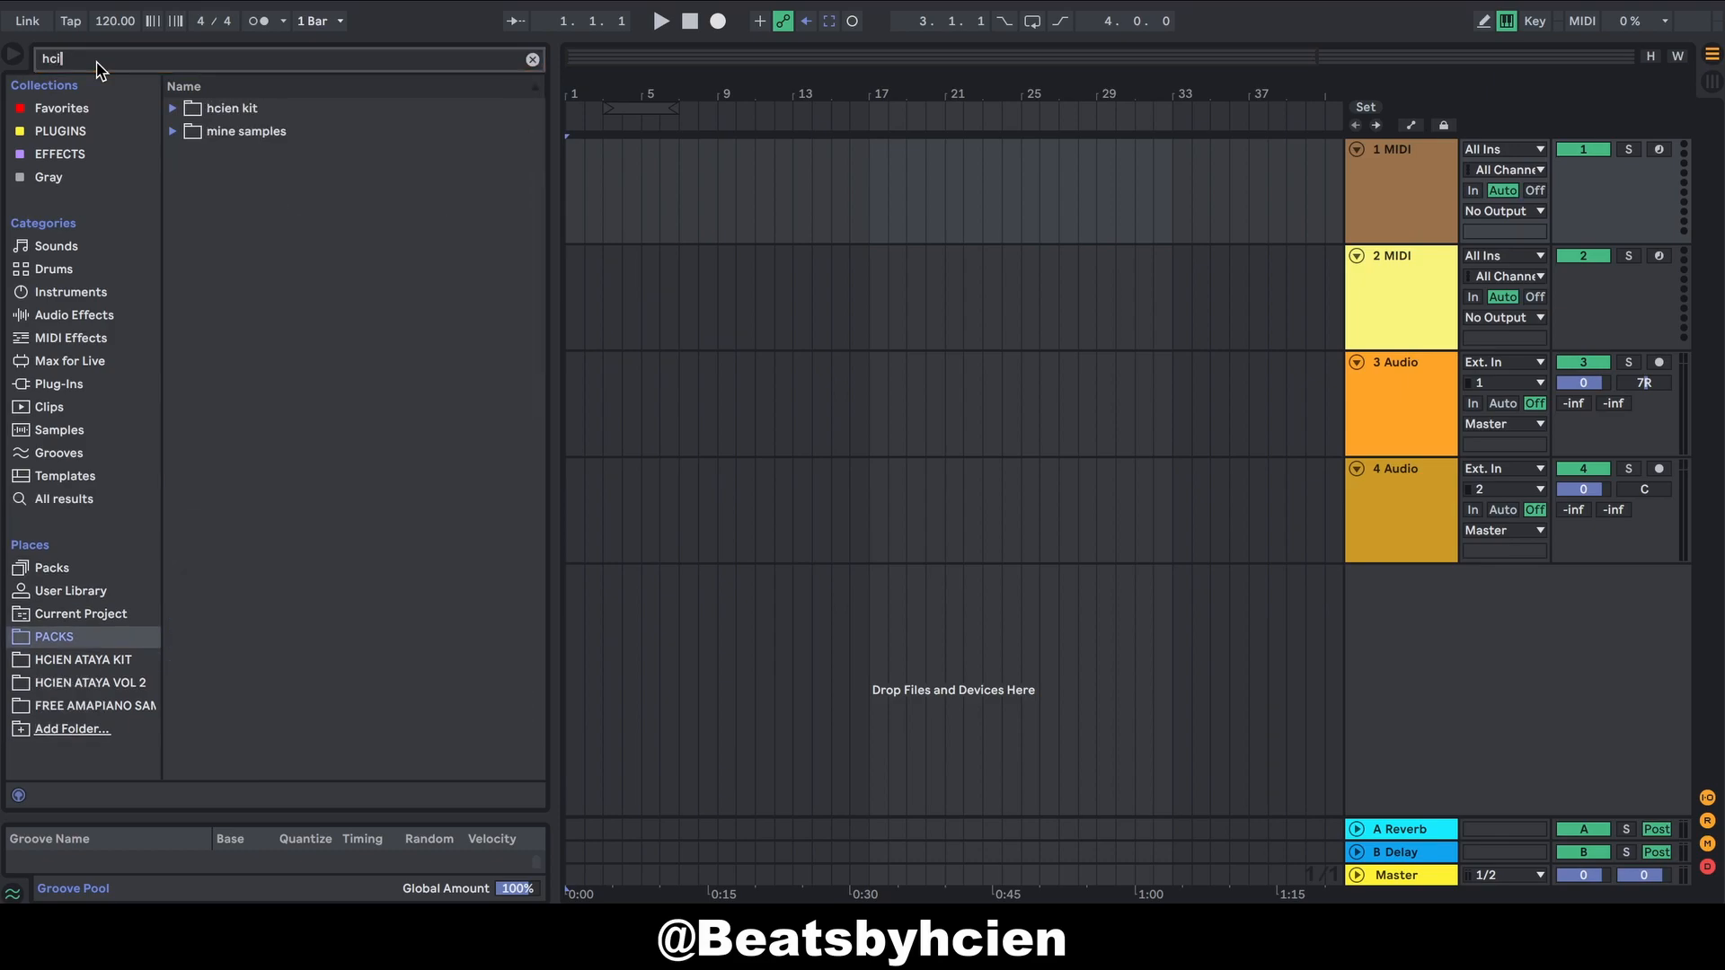
{"action": "type", "text": "en ataya kit"}
{"action": "left_click", "coordinate": [176, 113]}
{"action": "left_click", "coordinate": [191, 132]}
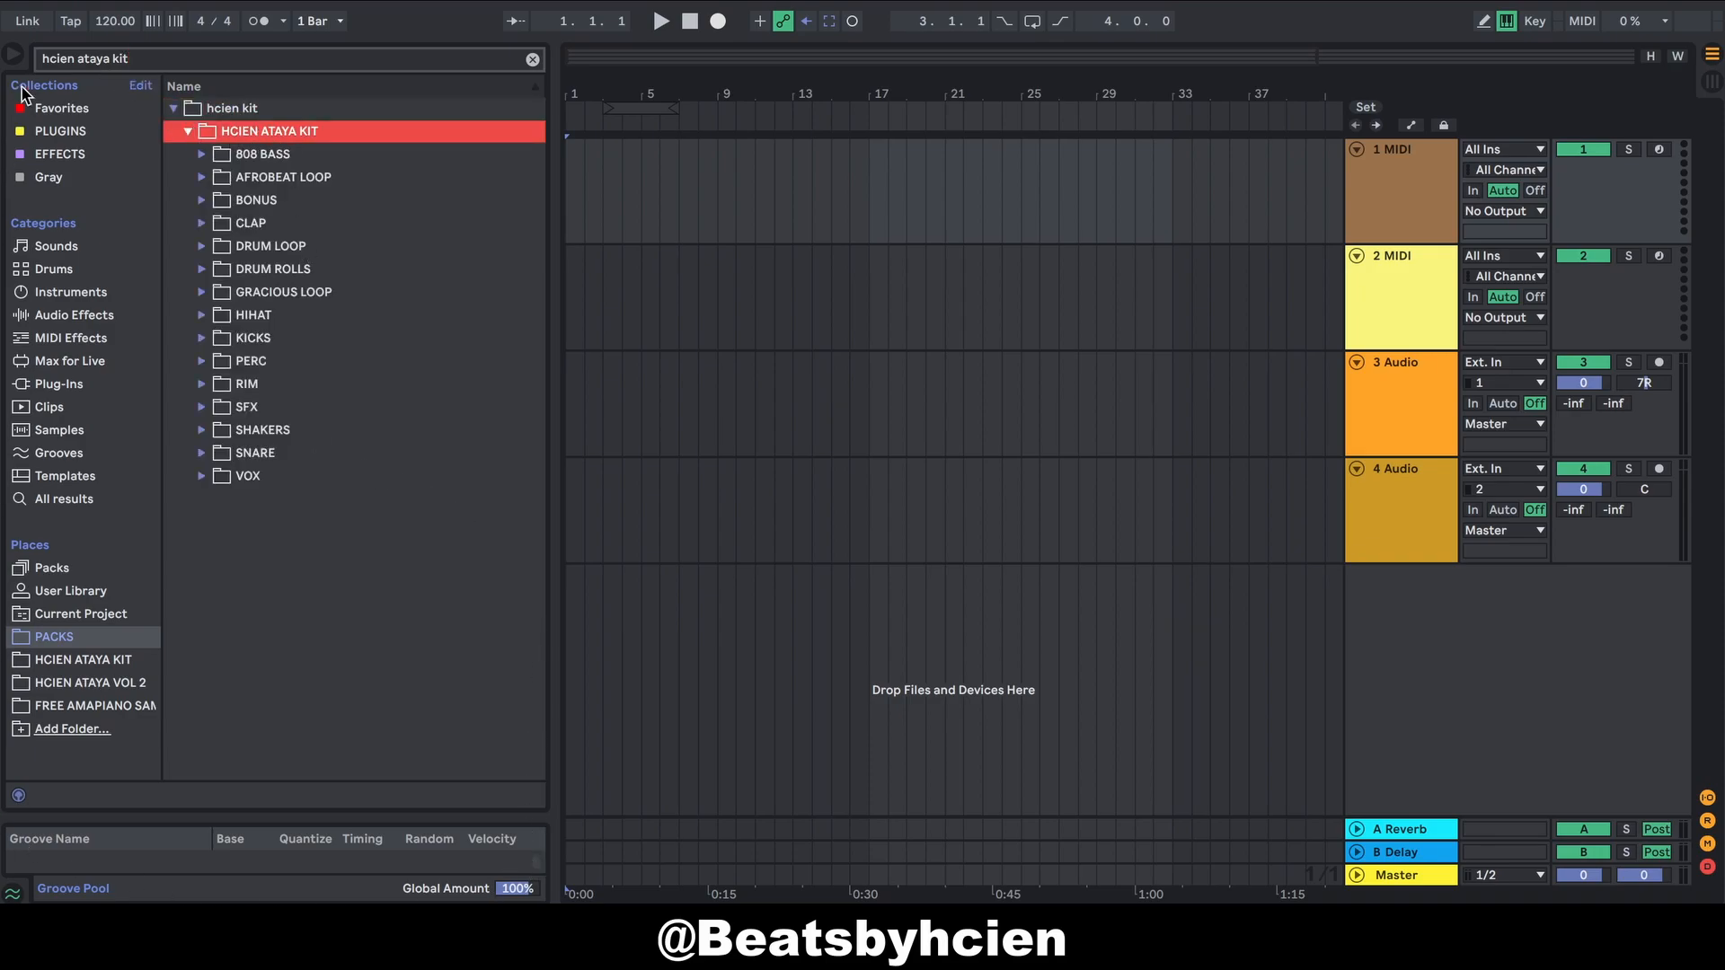
{"action": "left_click", "coordinate": [532, 59]}
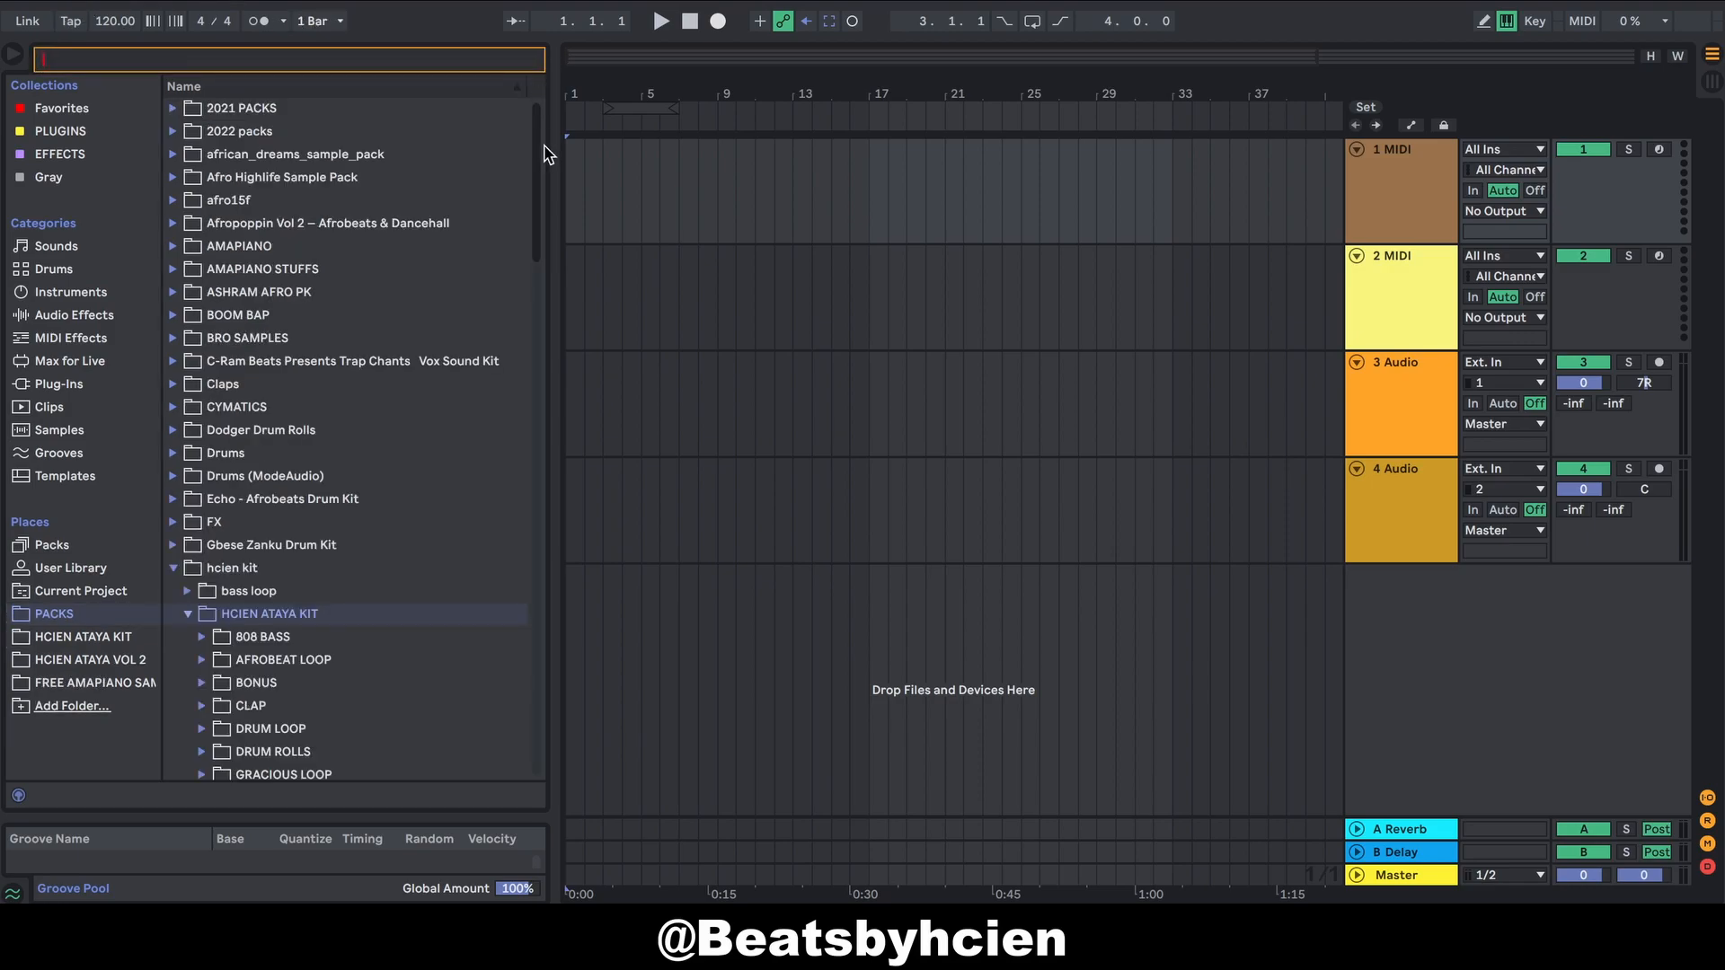
Step: Narrow the browser to widen the arrangement area, and mark a position on the 4 Audio track at bar 11
{"action": "left_click_drag", "start_coordinate": [556, 187], "coordinate": [468, 223]}
{"action": "left_click_drag", "start_coordinate": [500, 550], "coordinate": [1071, 207]}
{"action": "left_click_drag", "start_coordinate": [548, 100], "coordinate": [480, 118]}
{"action": "left_click", "coordinate": [671, 467]}
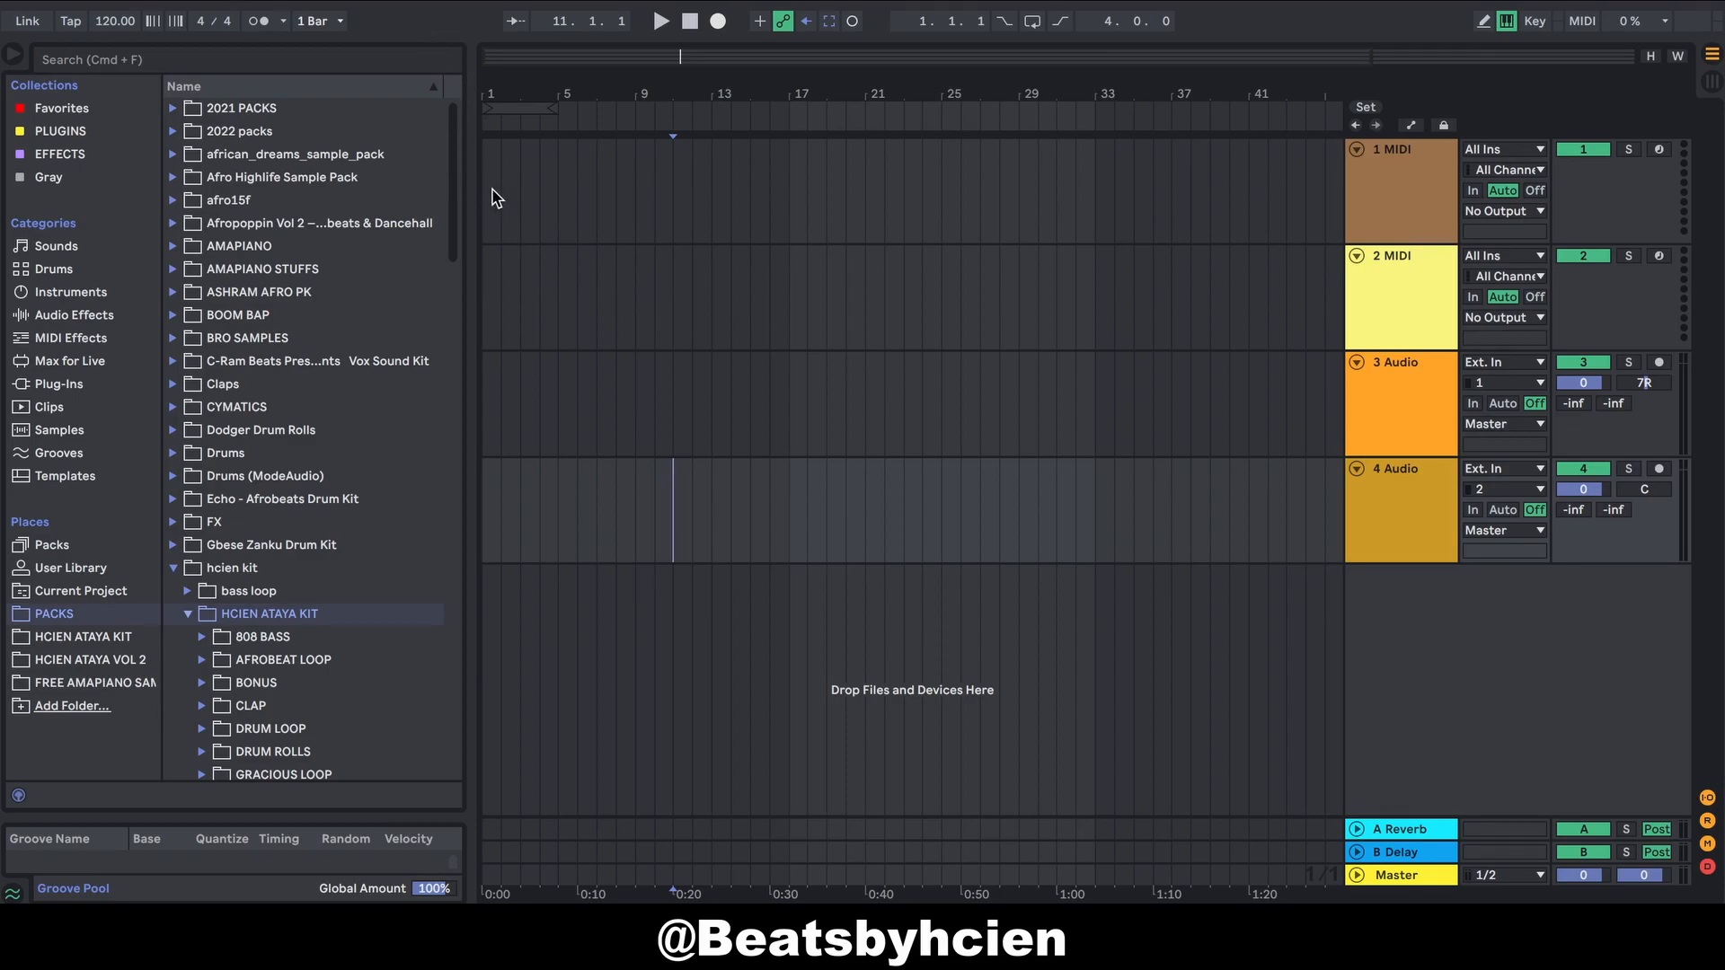
Step: Insert an empty four-bar MIDI clip at the start of the 1 MIDI track, from bar 1 to bar 5
{"action": "mouse_move", "coordinate": [499, 194]}
{"action": "left_mouse_down"}
{"action": "mouse_move", "coordinate": [578, 181]}
{"action": "mouse_move", "coordinate": [469, 186]}
{"action": "left_mouse_up"}
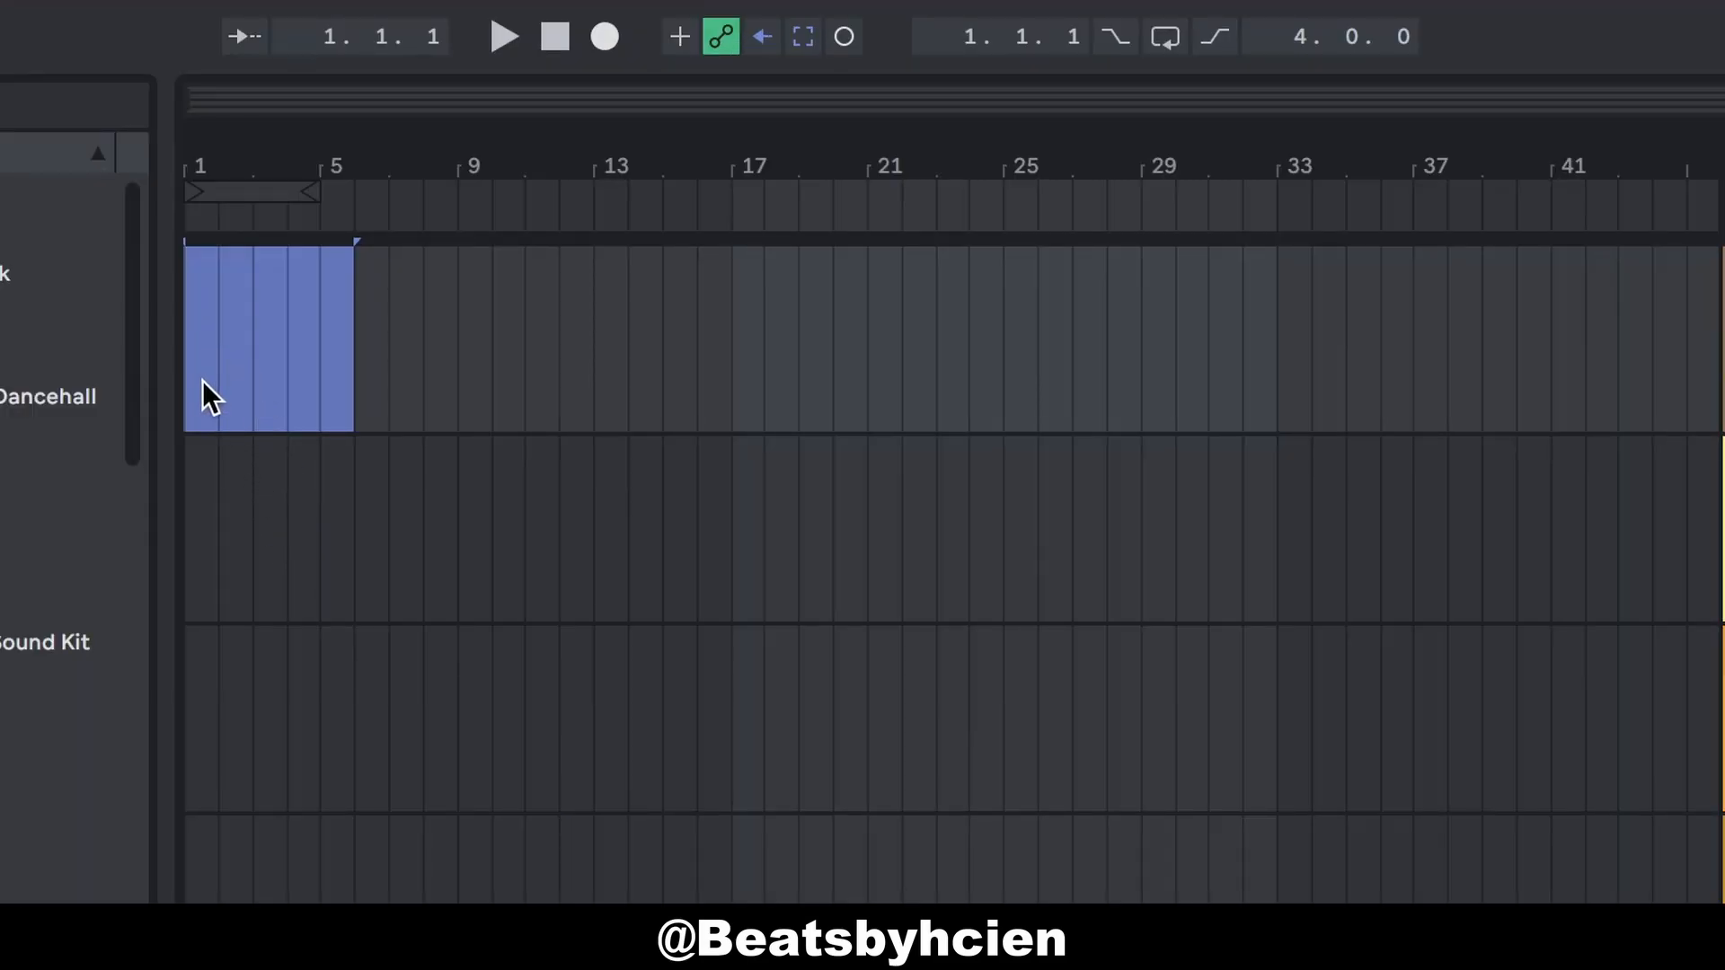
{"action": "key", "text": "Delete"}
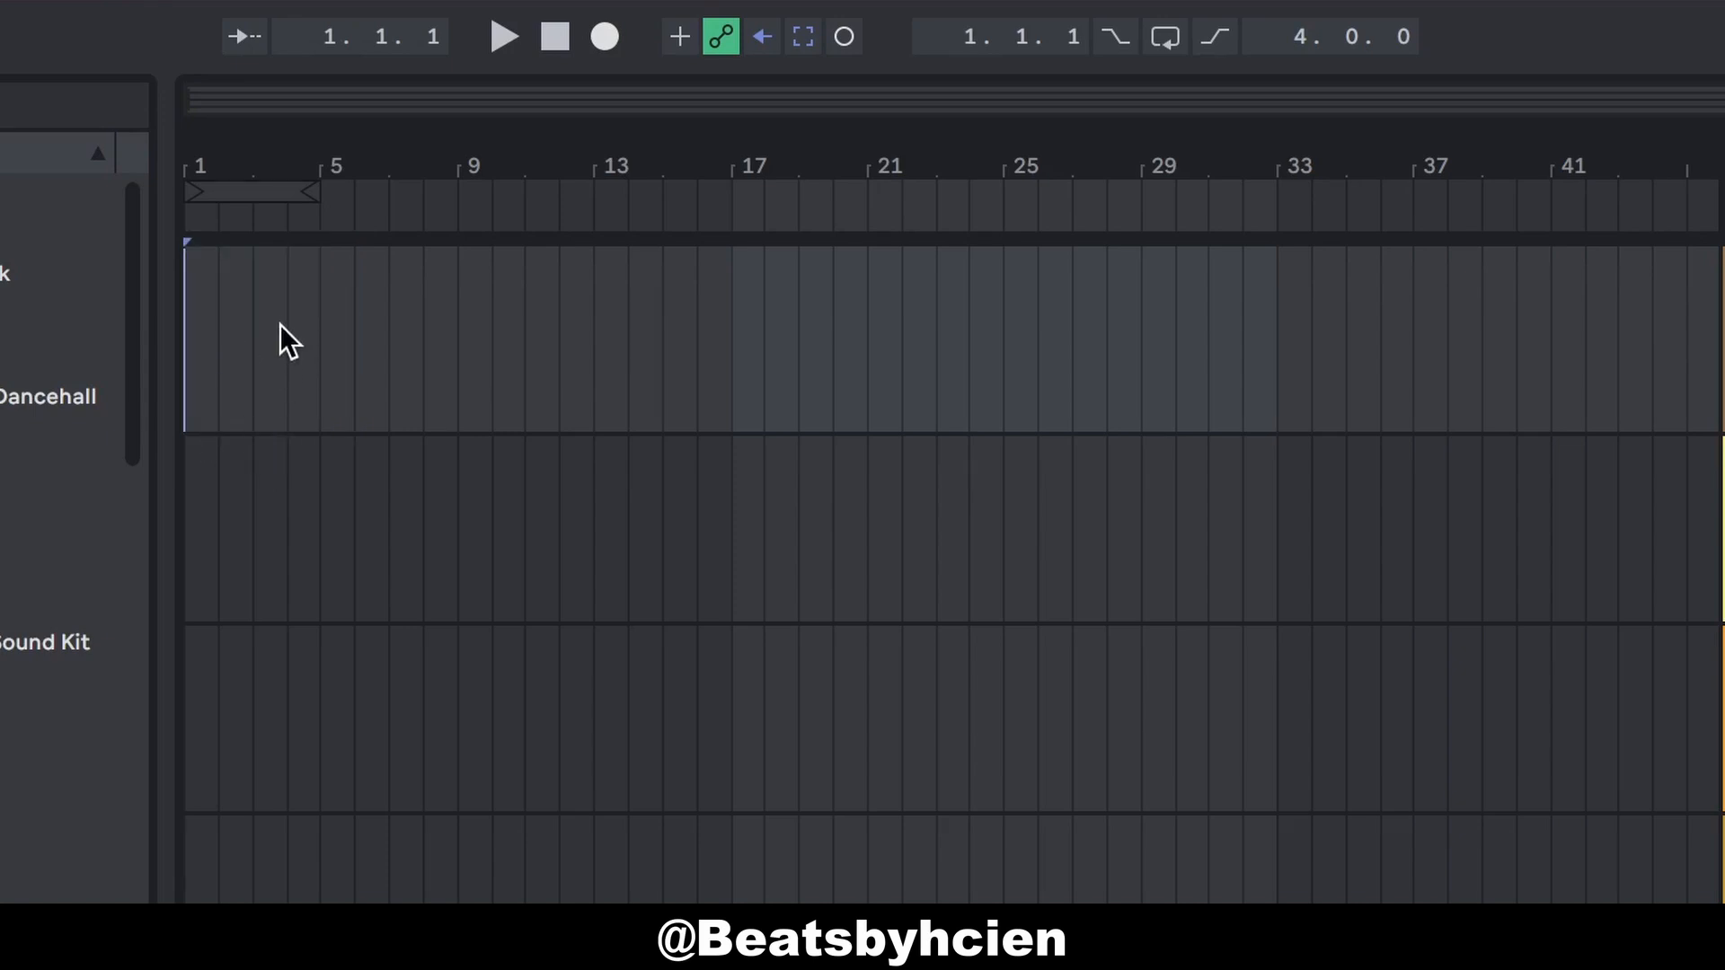
{"action": "left_click_drag", "start_coordinate": [320, 341], "coordinate": [112, 289]}
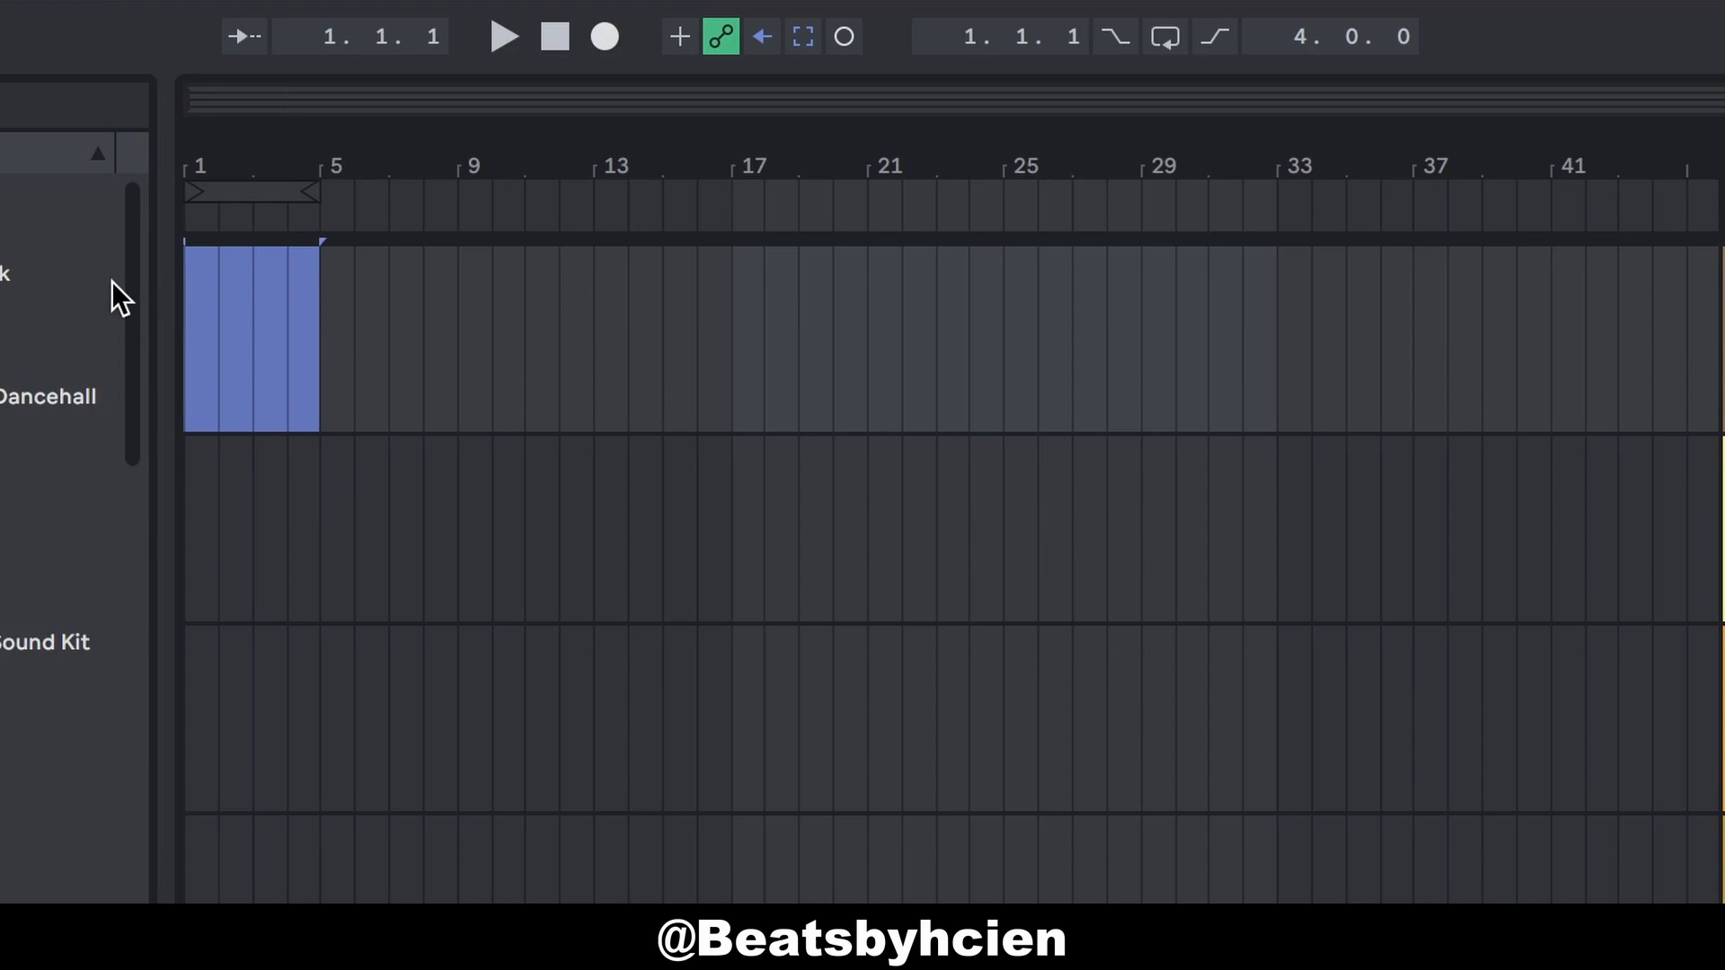
{"action": "left_click_drag", "start_coordinate": [190, 337], "coordinate": [320, 378]}
{"action": "right_click", "coordinate": [245, 343]}
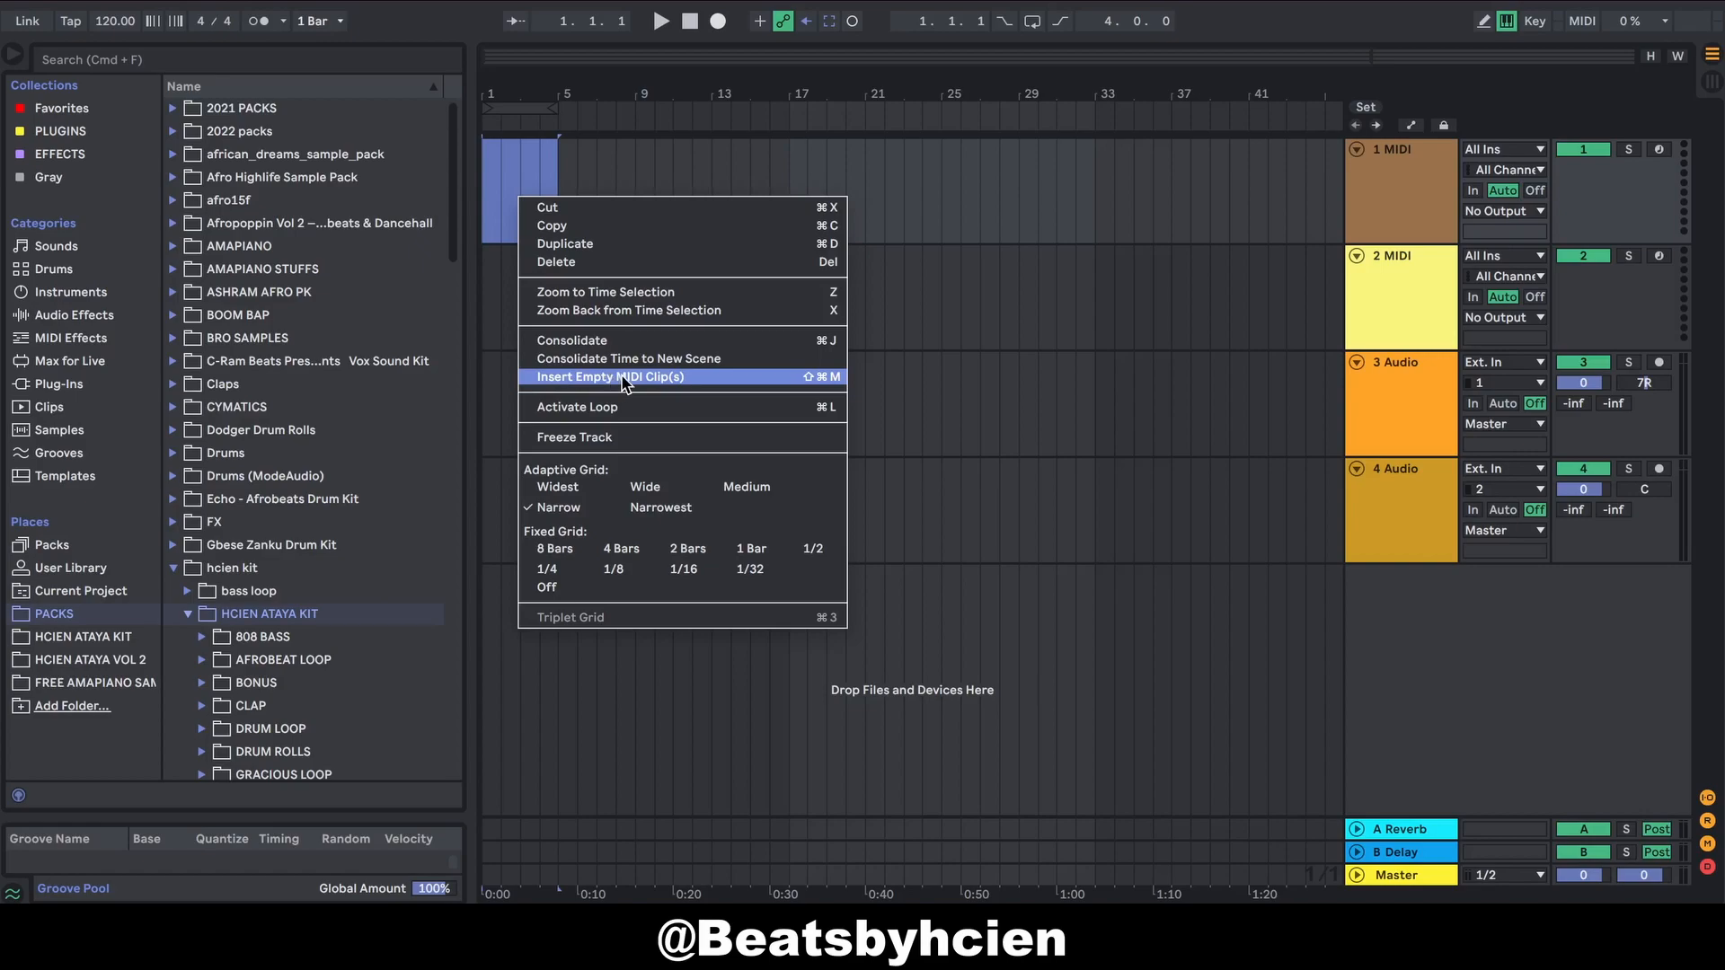
{"action": "left_click", "coordinate": [624, 381]}
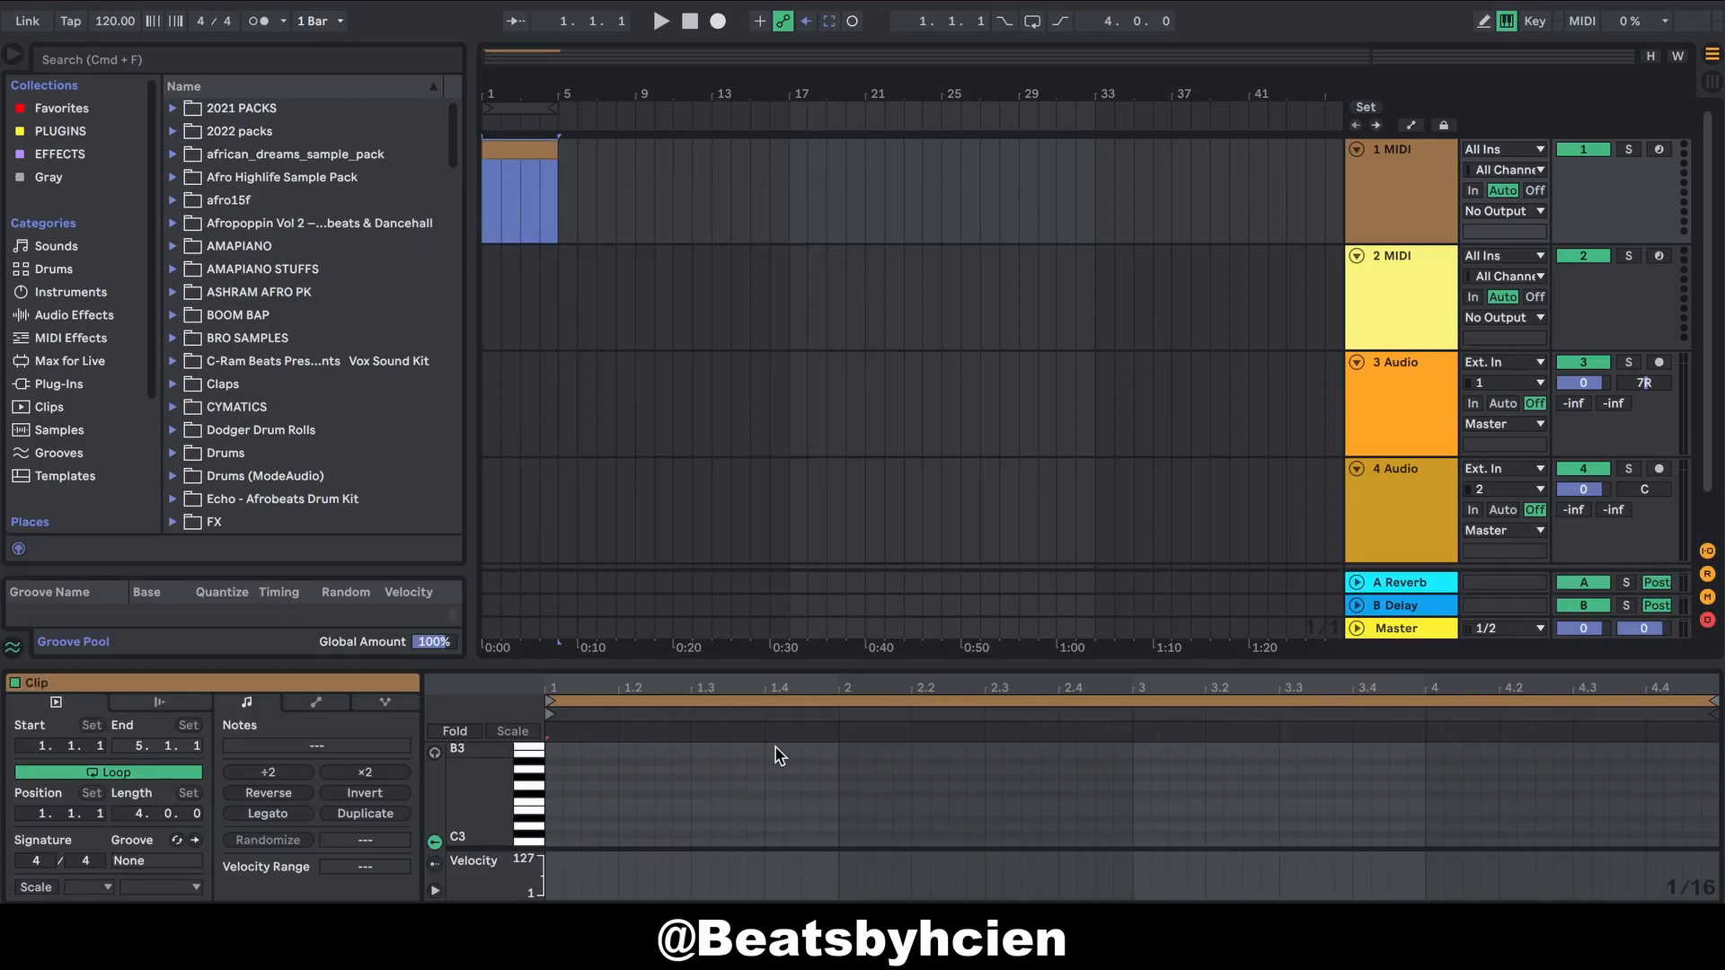
Step: Examine the new MIDI clip's piano roll at nearly full window height, restore its size and hide the clip view
{"action": "left_click_drag", "start_coordinate": [721, 660], "coordinate": [721, 670]}
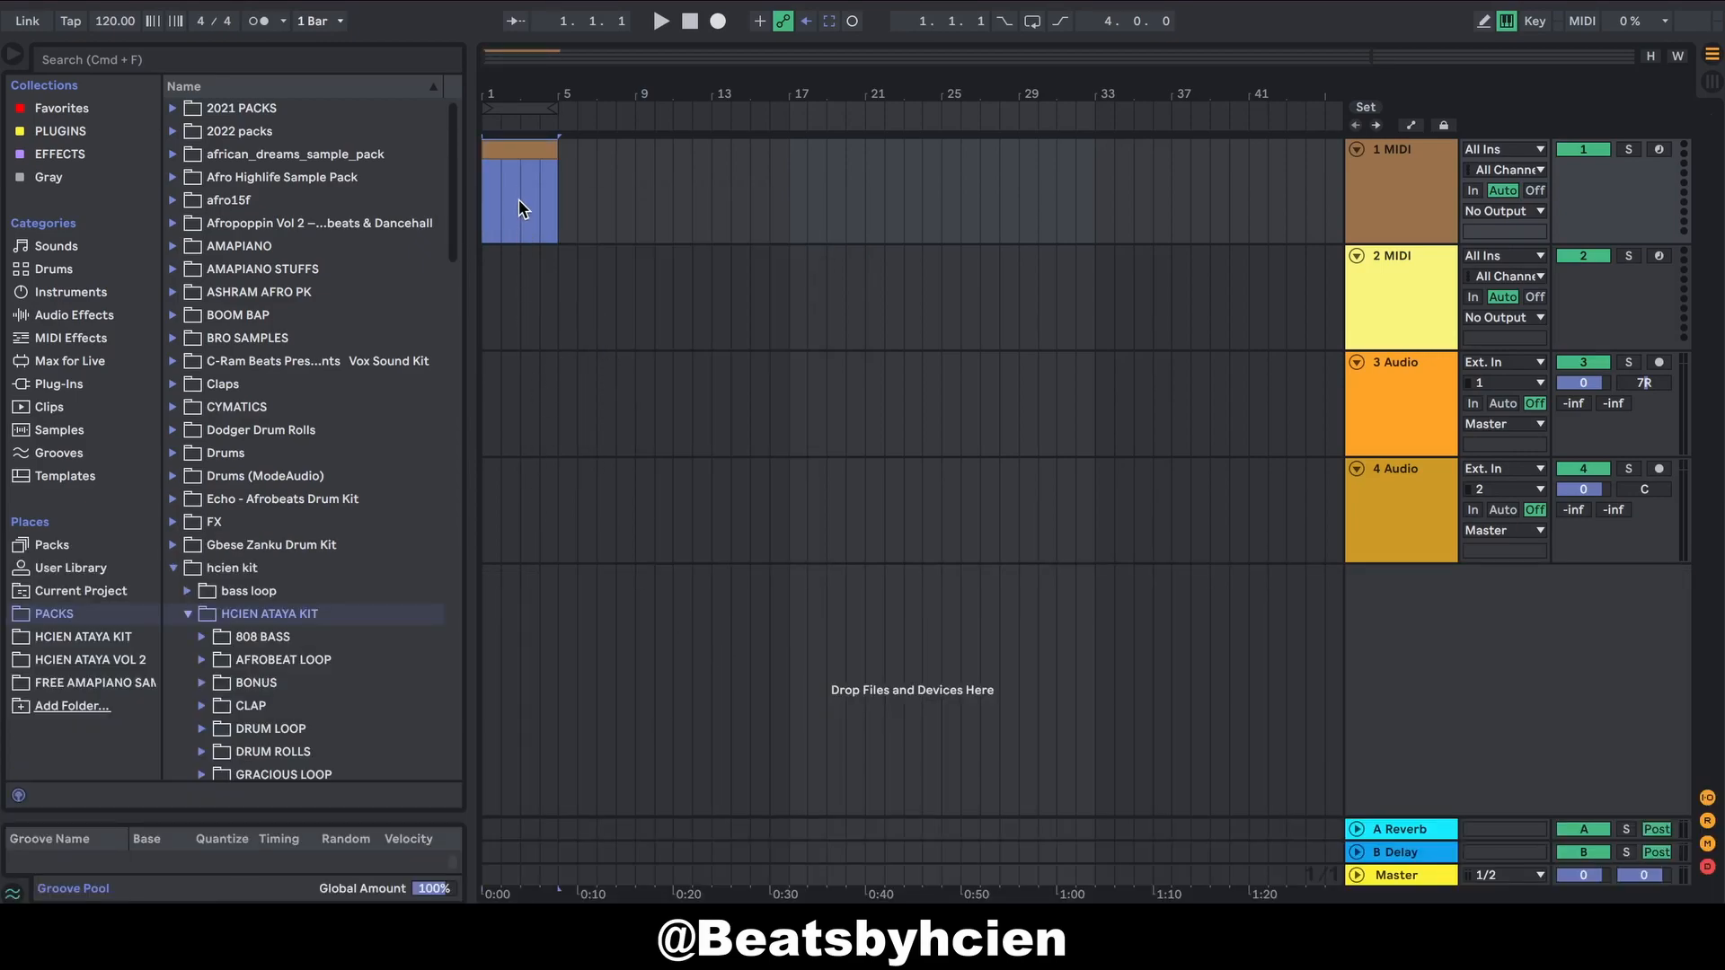
{"action": "double_click", "coordinate": [516, 162]}
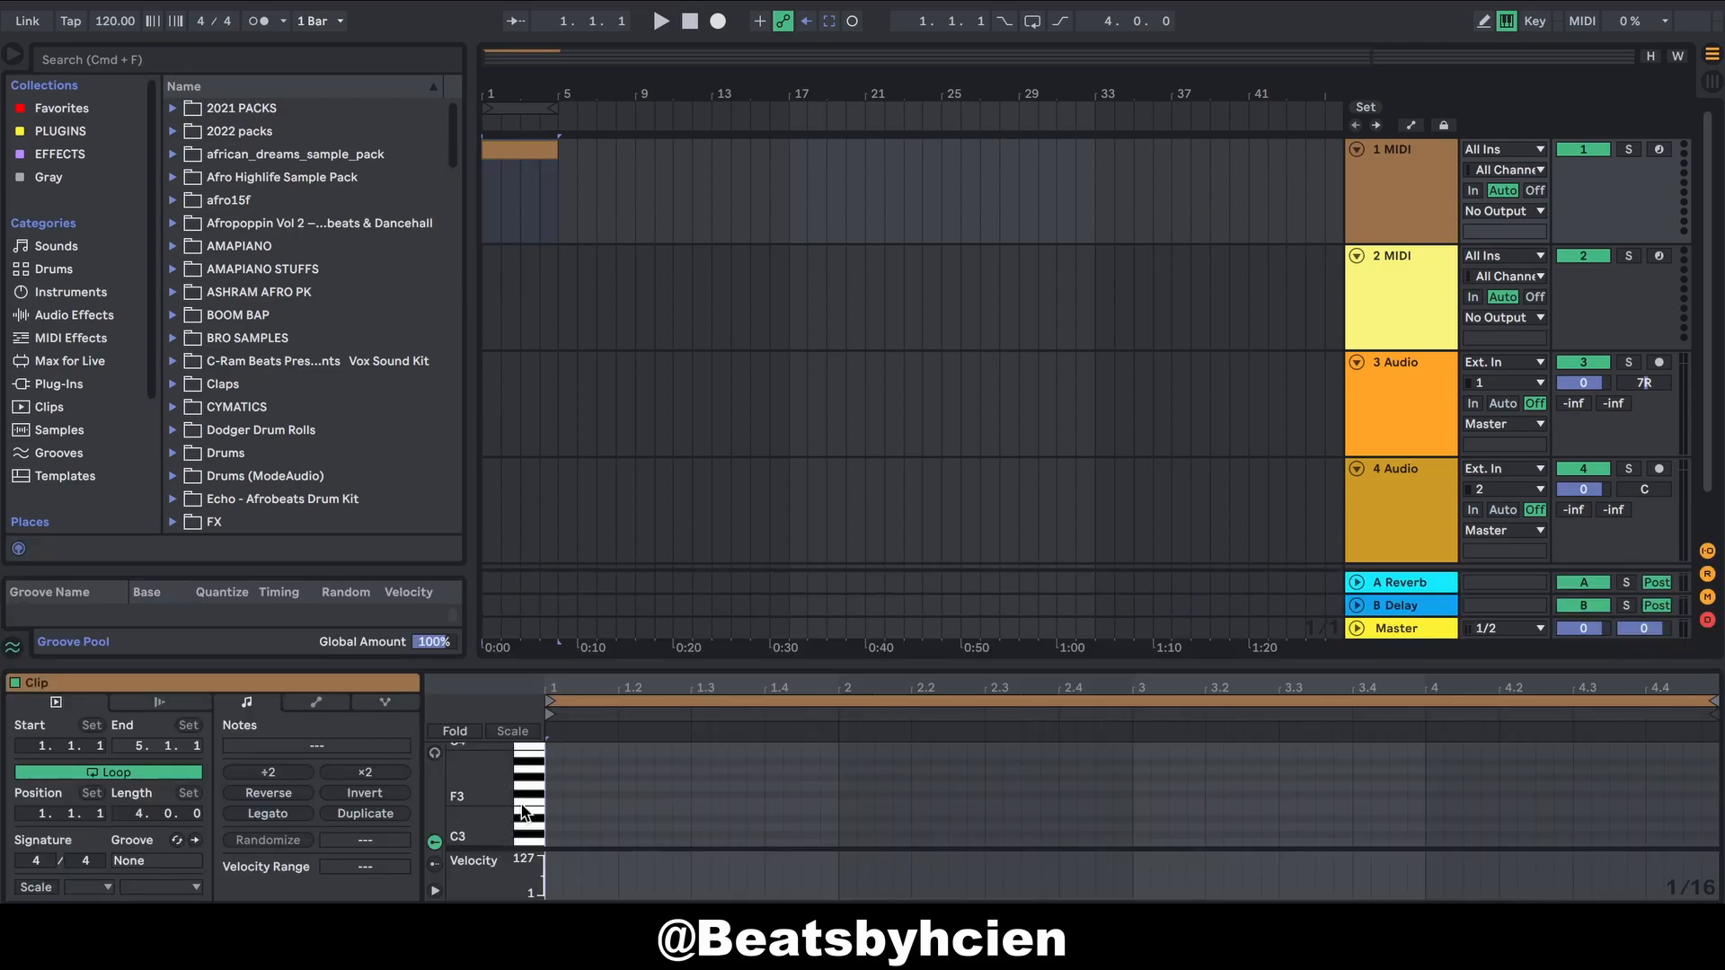
{"action": "left_click_drag", "start_coordinate": [697, 662], "coordinate": [701, 170]}
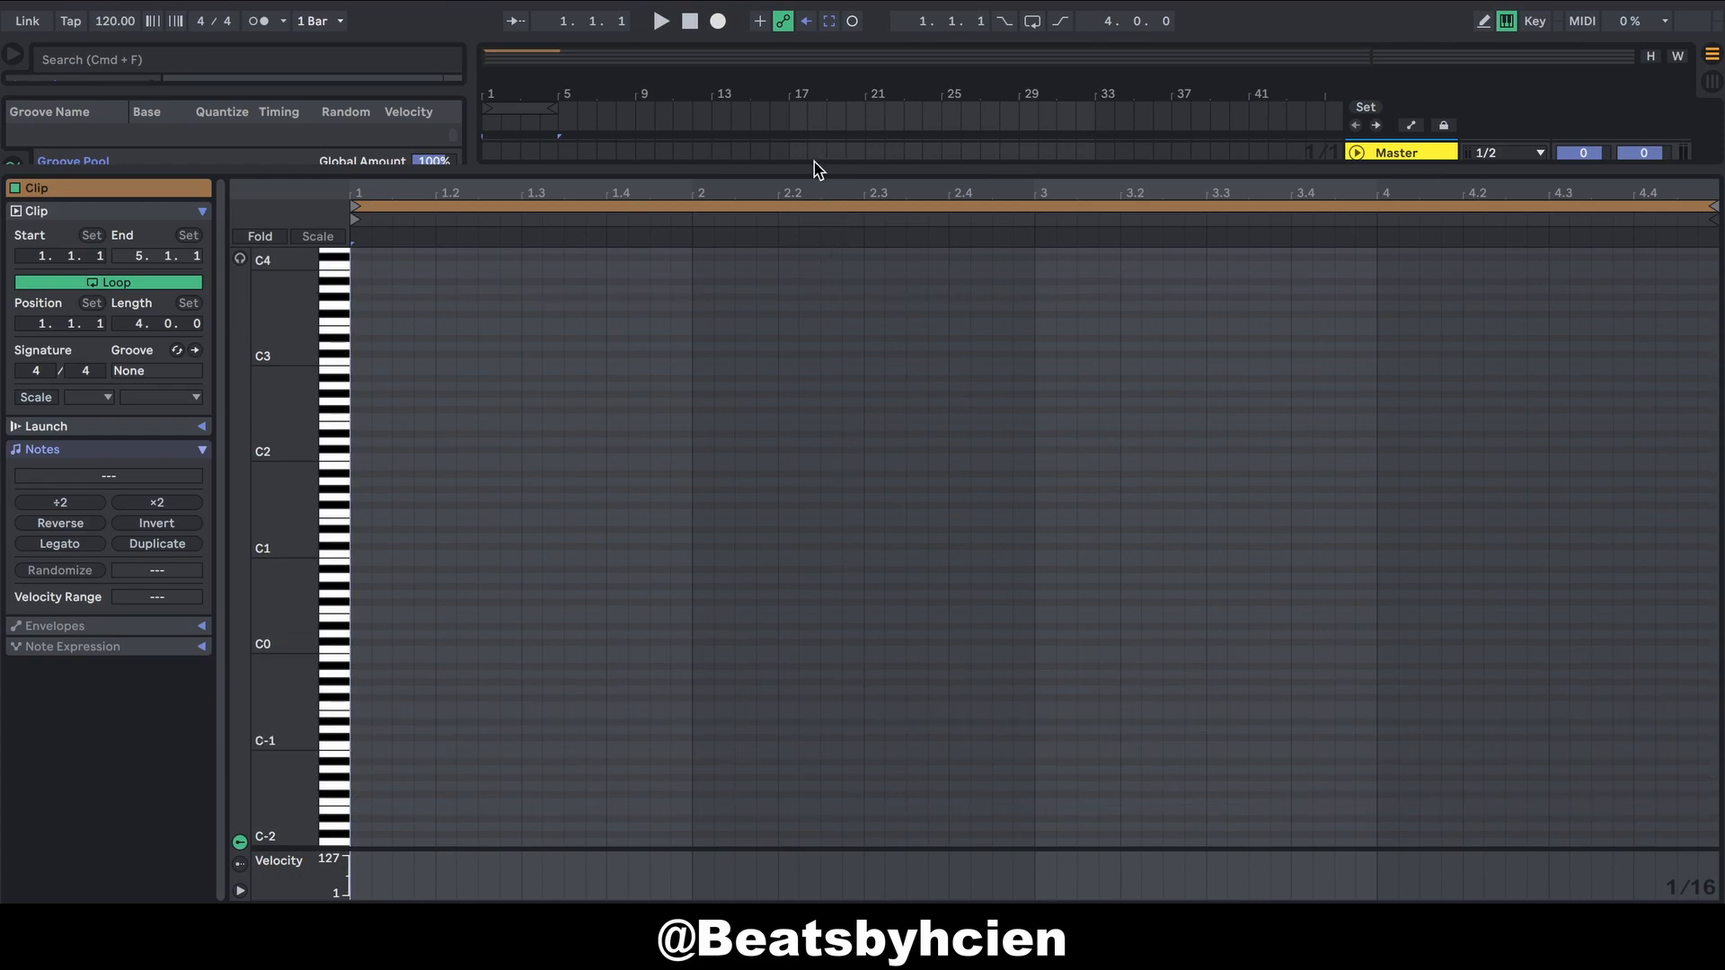
{"action": "left_click_drag", "start_coordinate": [810, 171], "coordinate": [790, 676]}
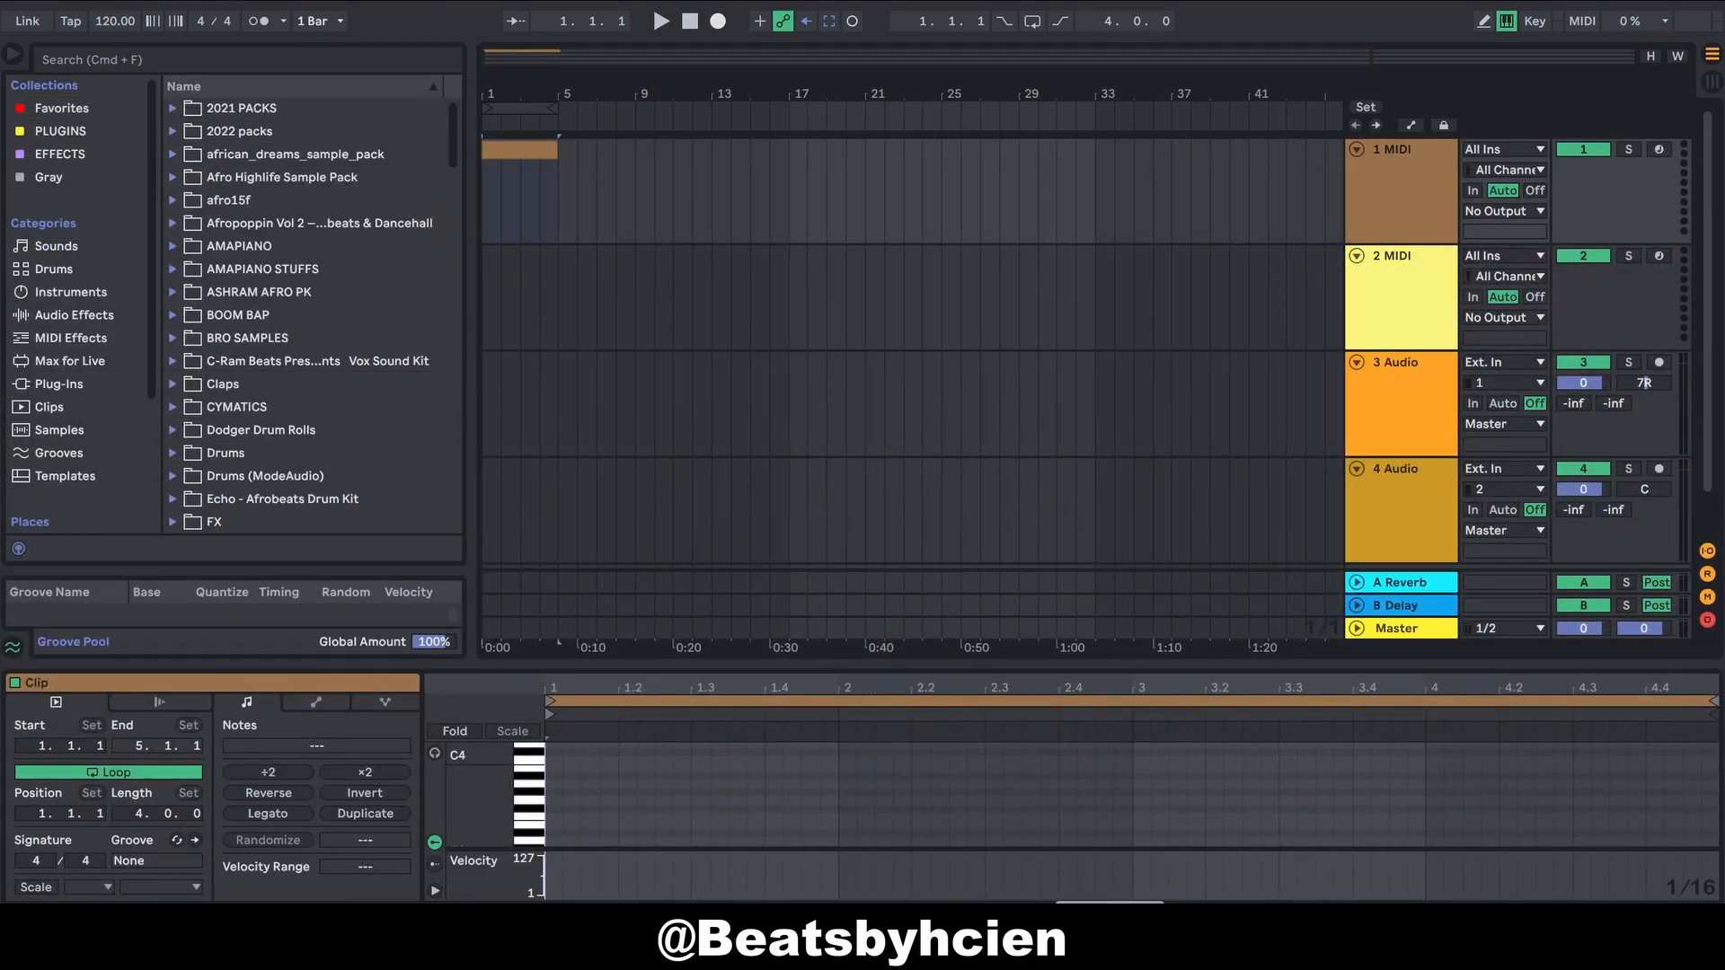
{"action": "double_click", "coordinate": [1045, 661]}
Step: Highlight the arrangement area across all four tracks, and select the 1 MIDI track and its clip
{"action": "left_click_drag", "start_coordinate": [504, 535], "coordinate": [1030, 142]}
{"action": "left_click_drag", "start_coordinate": [797, 557], "coordinate": [479, 133]}
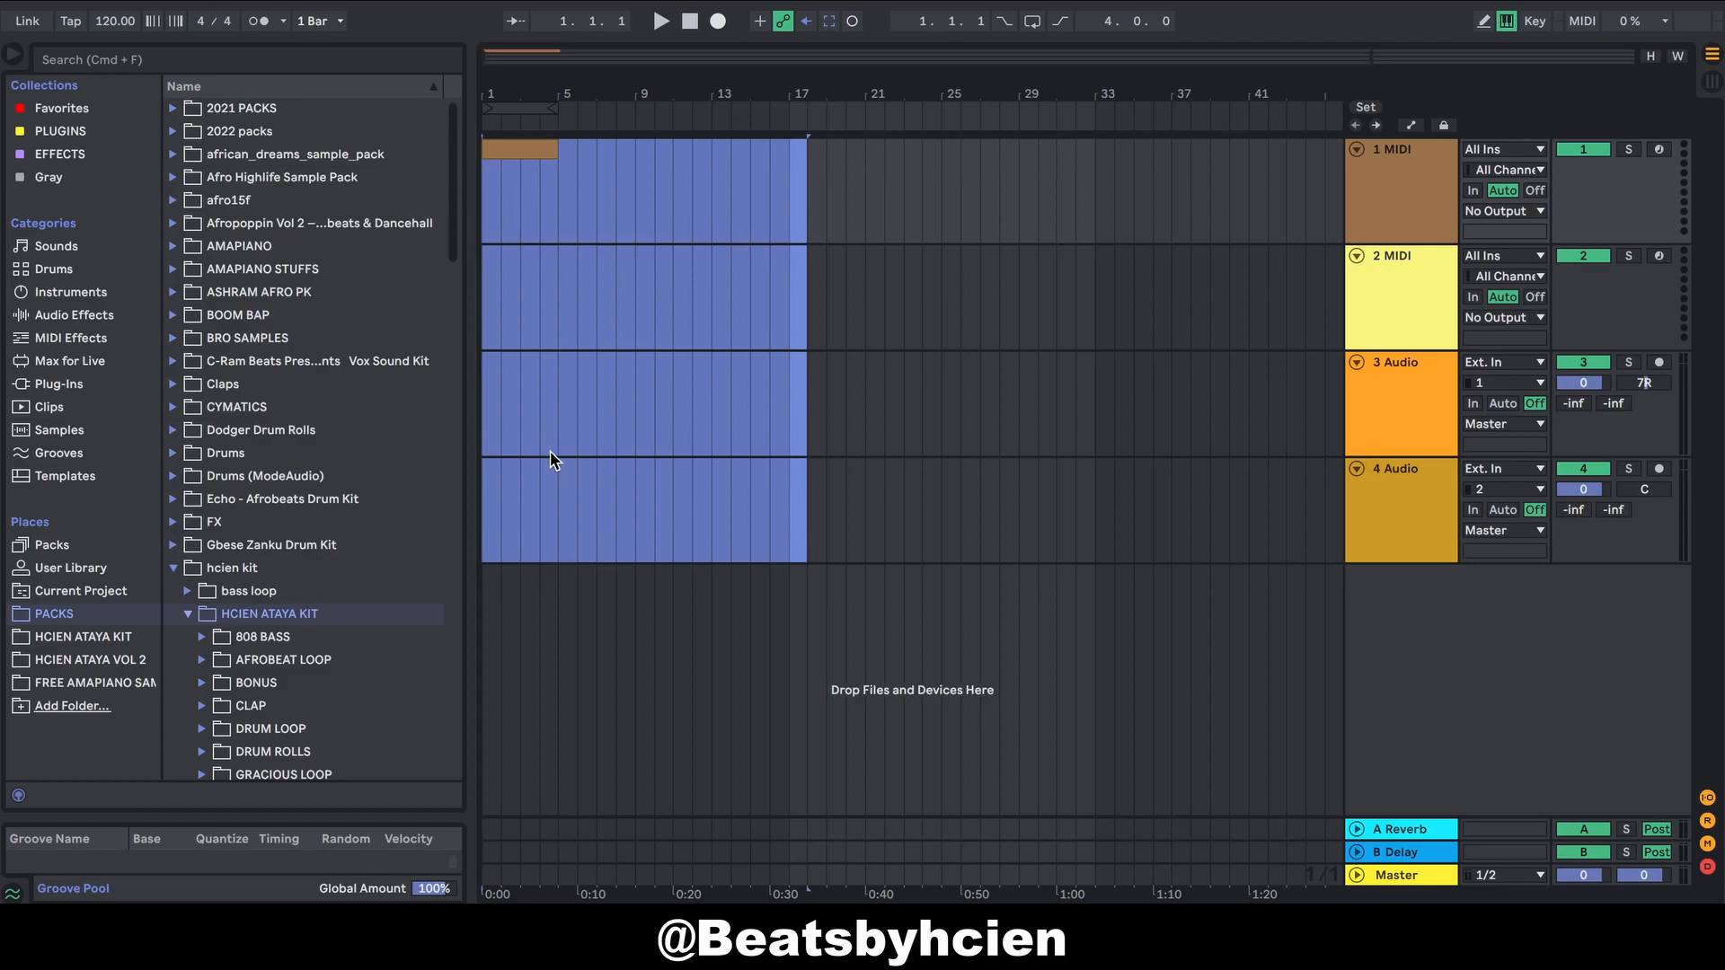
{"action": "left_click", "coordinate": [1392, 176]}
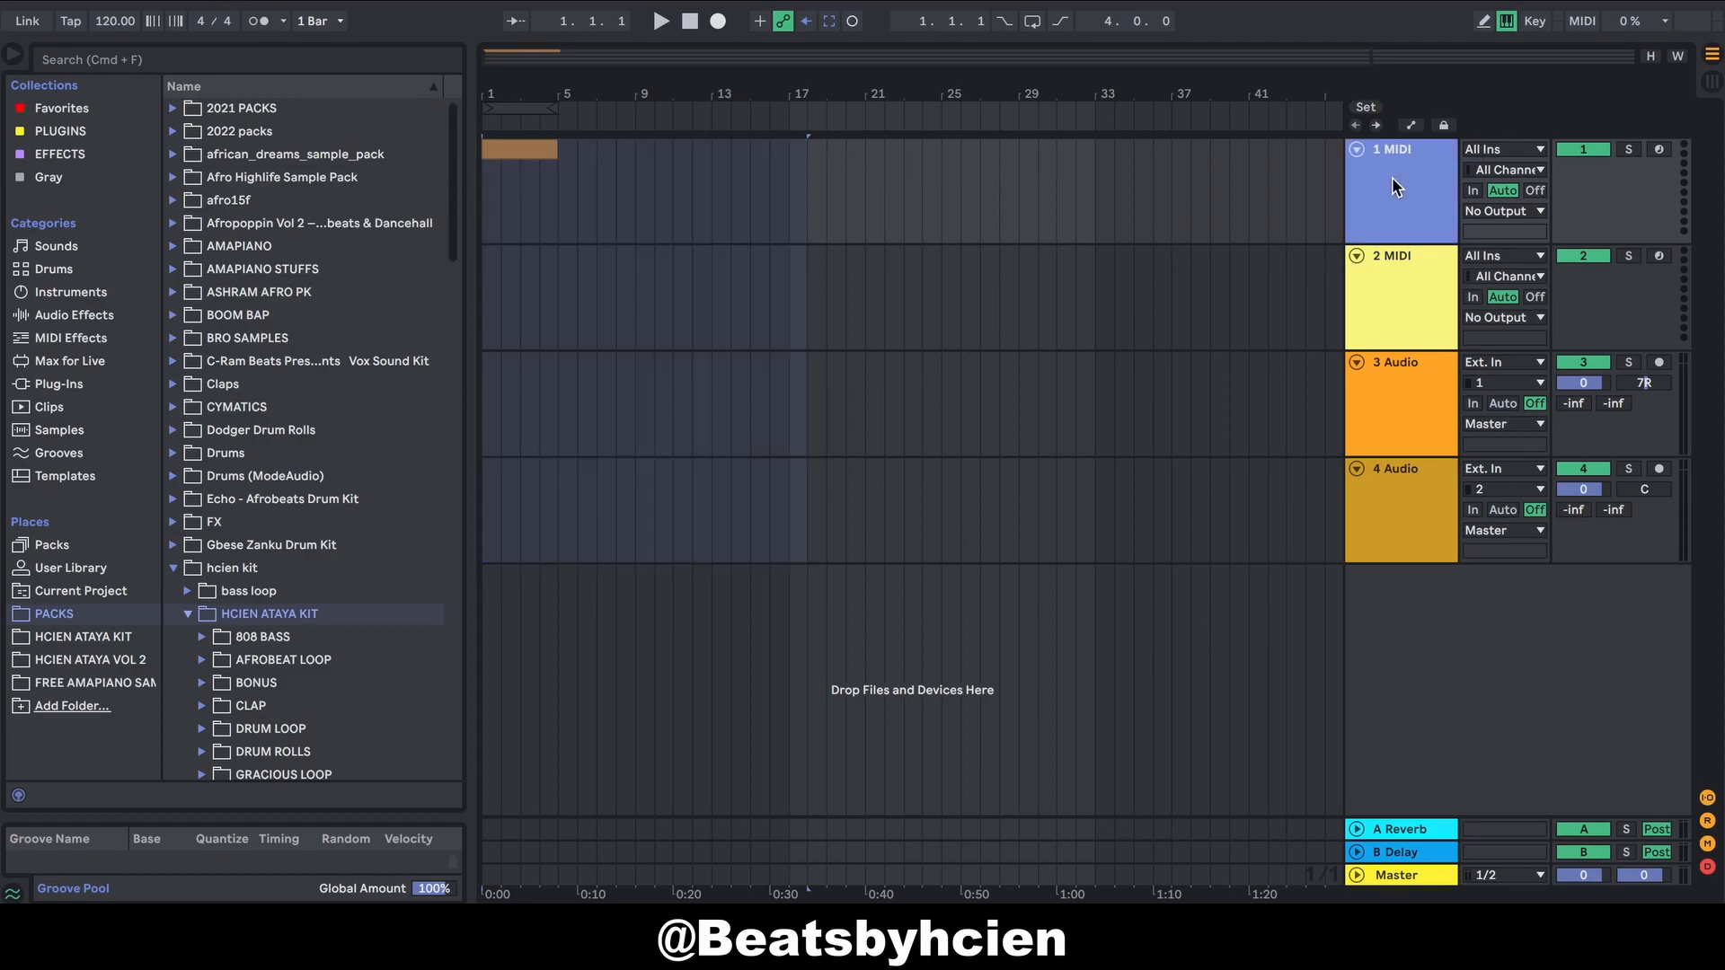
{"action": "left_click", "coordinate": [518, 154]}
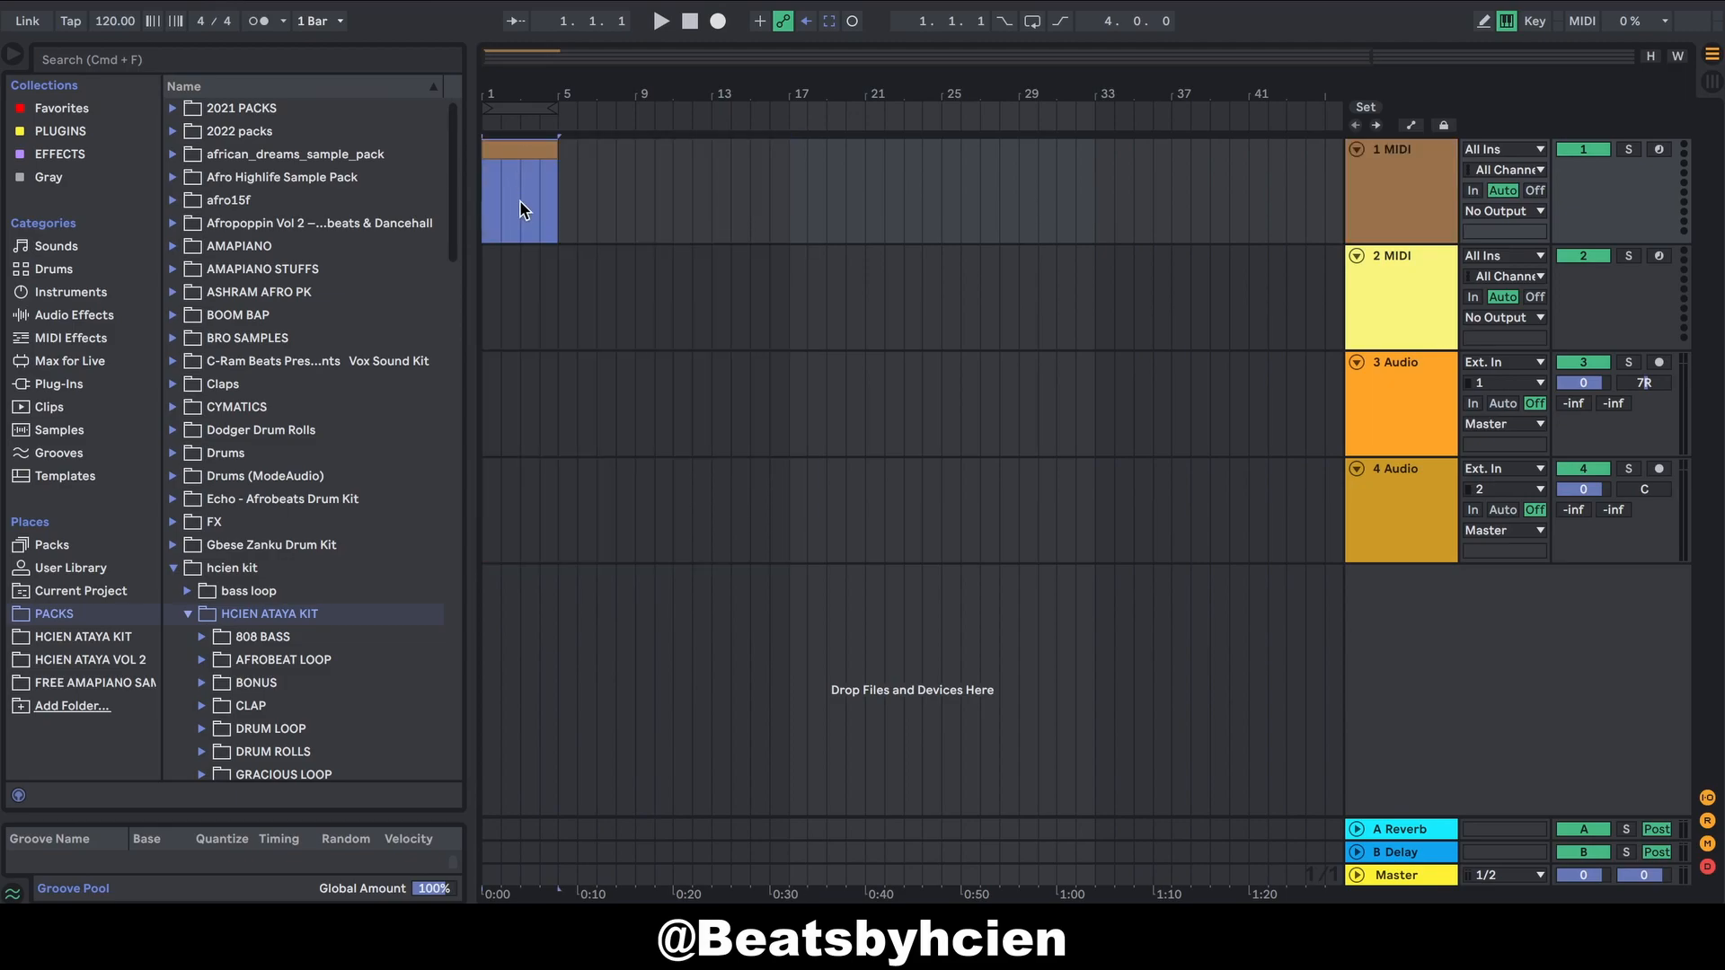
Step: Mark bars 2 to 6 on the 3 Audio track, check the options offered for the range, and select the track
{"action": "left_click_drag", "start_coordinate": [493, 393], "coordinate": [591, 395]}
{"action": "right_click", "coordinate": [591, 395]}
{"action": "key", "text": "Down"}
{"action": "key", "text": "Down"}
{"action": "key", "text": "Down"}
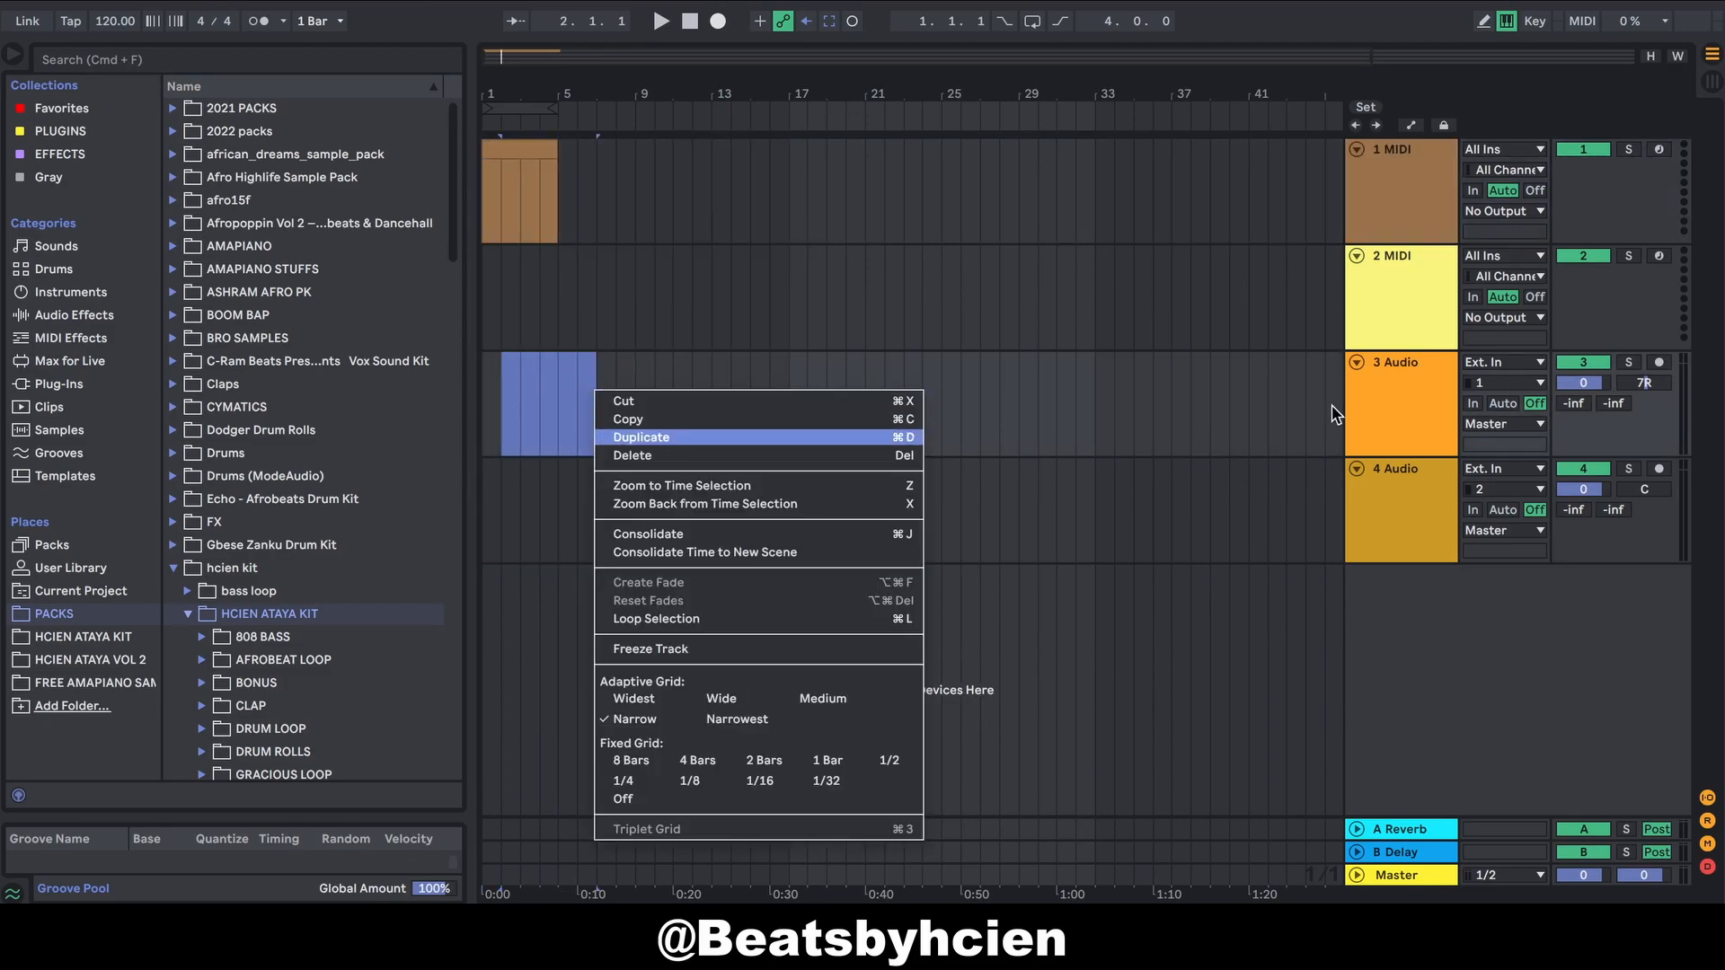
{"action": "left_click", "coordinate": [1401, 404]}
{"action": "left_click", "coordinate": [1402, 404]}
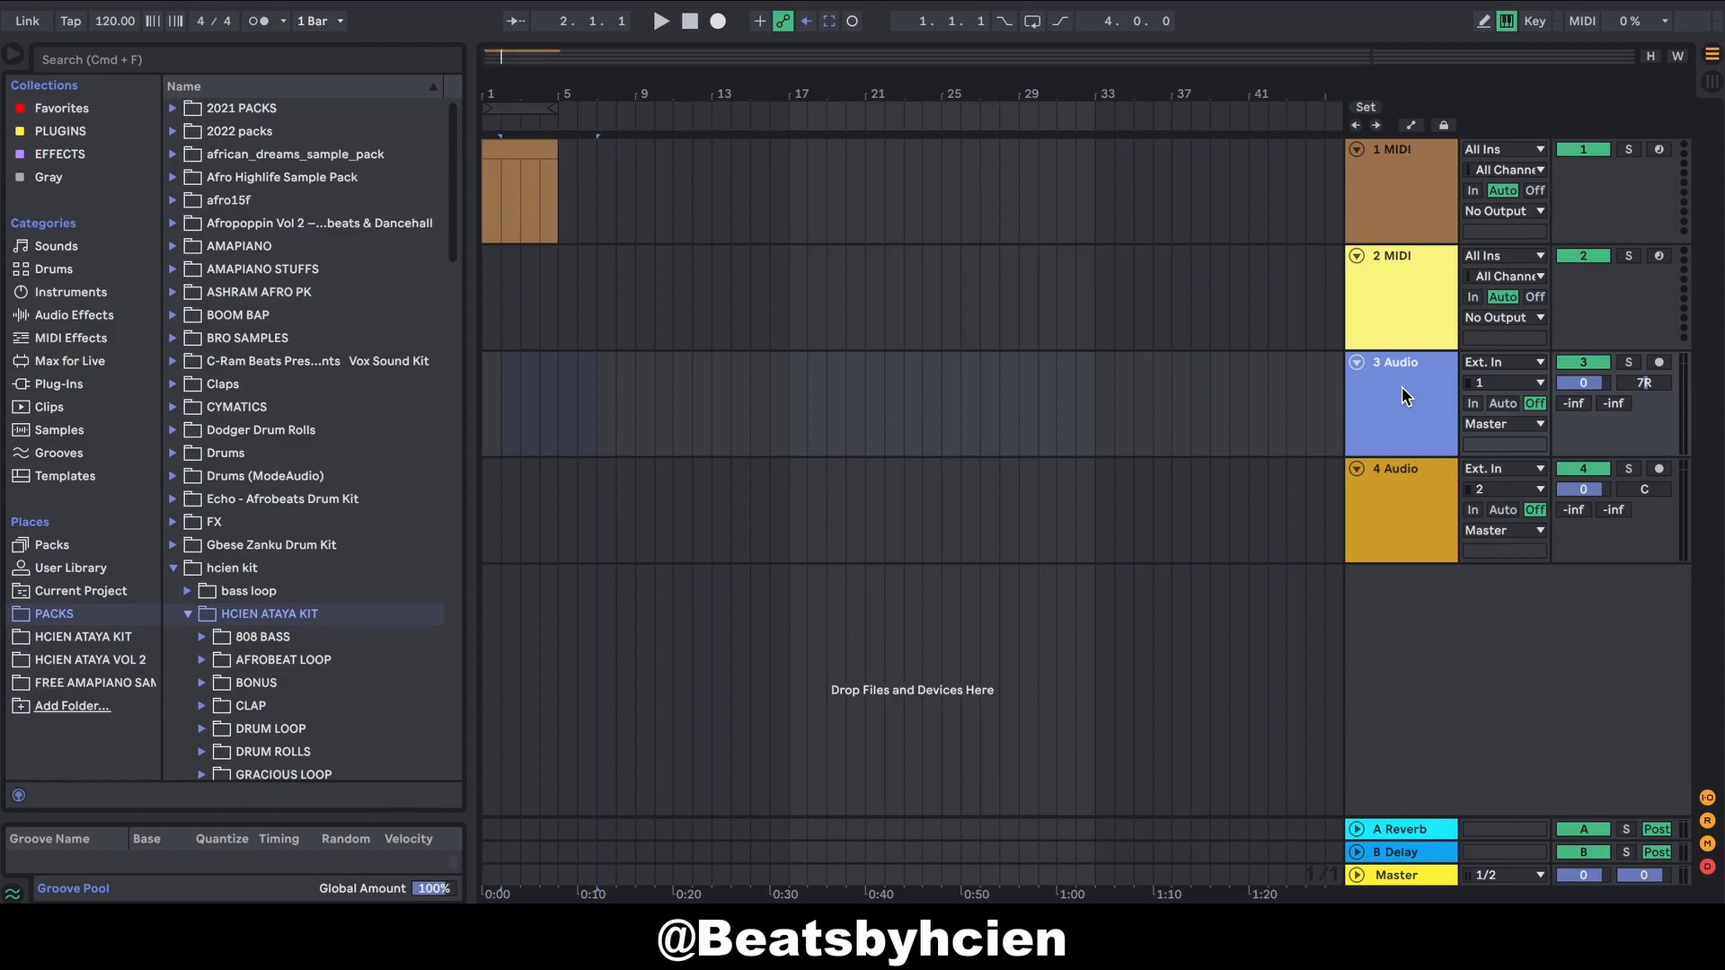
Step: Select the 2 MIDI and 4 Audio tracks and check which track types can be inserted below them
{"action": "left_click", "coordinate": [1416, 268]}
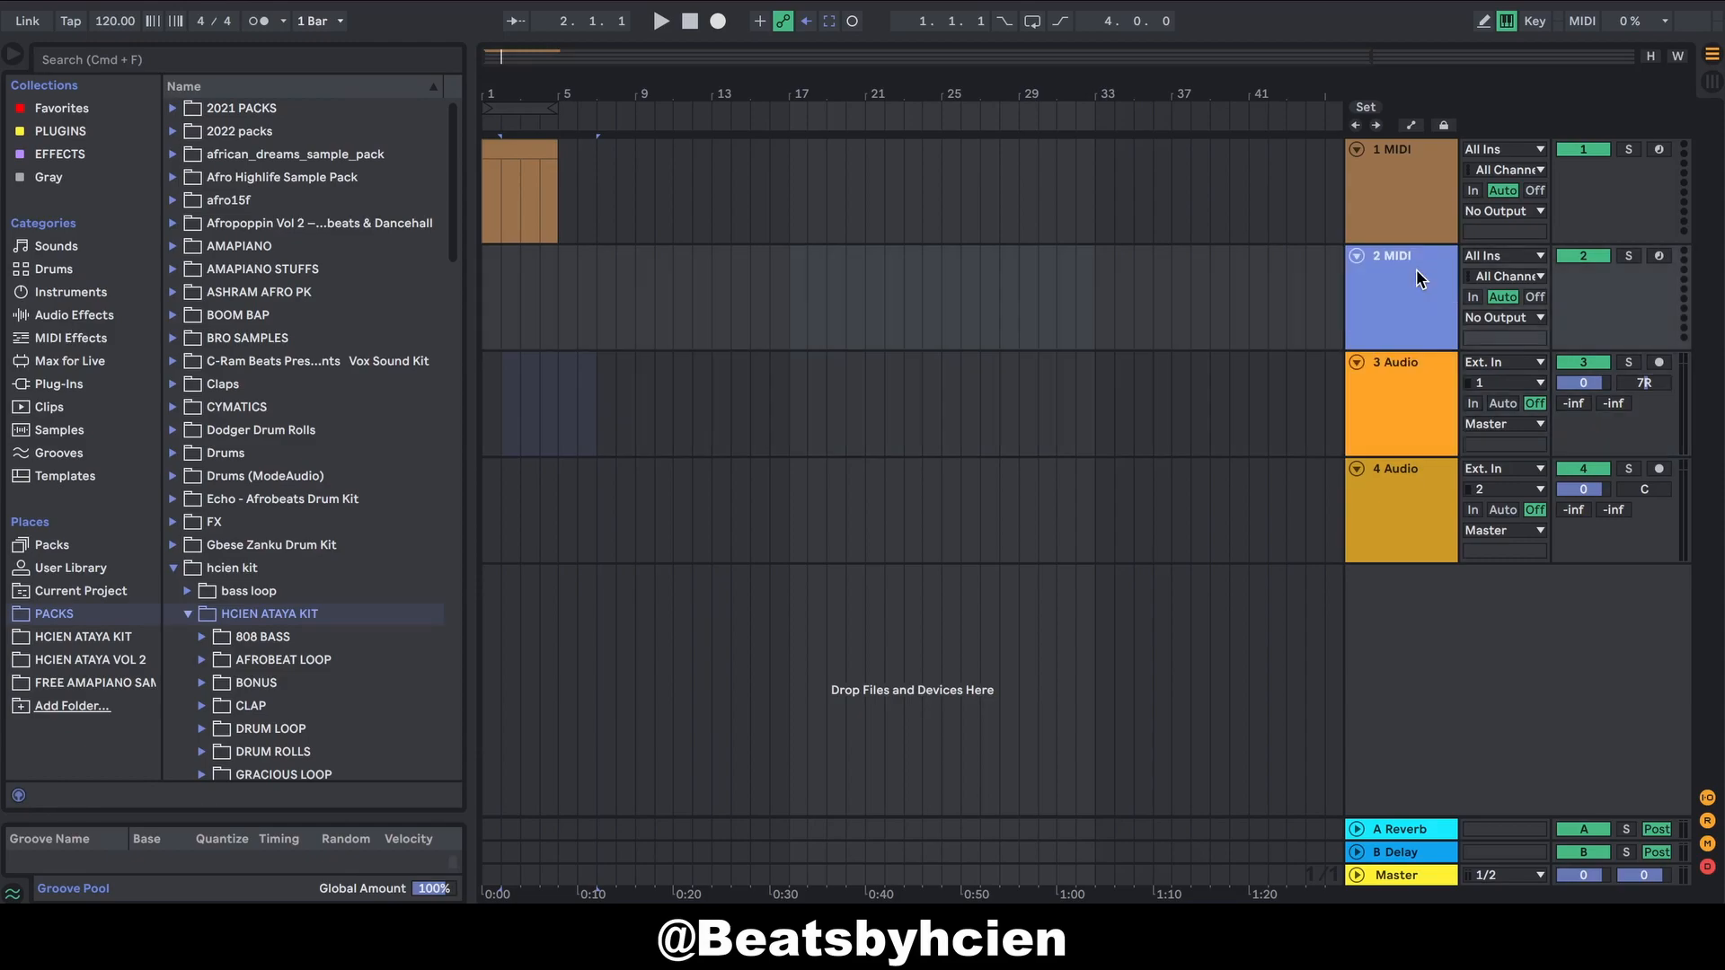
{"action": "right_click", "coordinate": [1407, 618]}
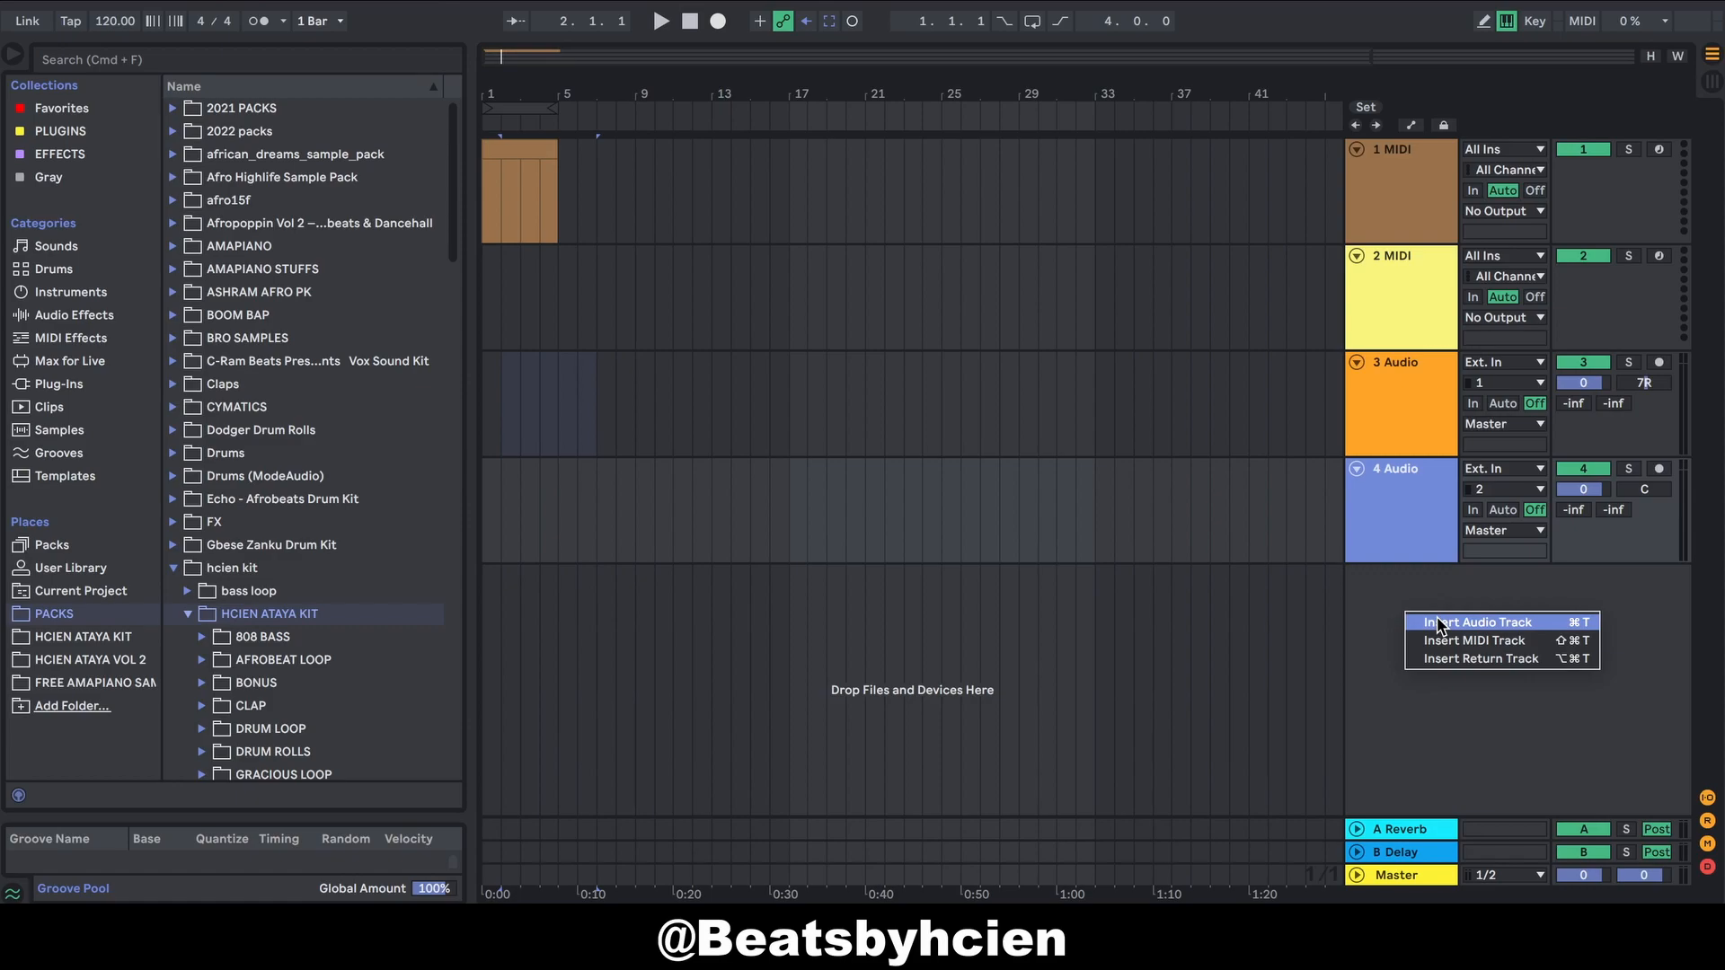
{"action": "left_click", "coordinate": [1387, 620]}
Step: Highlight the timeline across all tracks, and select the 2 MIDI, 3 Audio and 1 MIDI tracks in turn
{"action": "left_click_drag", "start_coordinate": [1336, 650], "coordinate": [241, 79]}
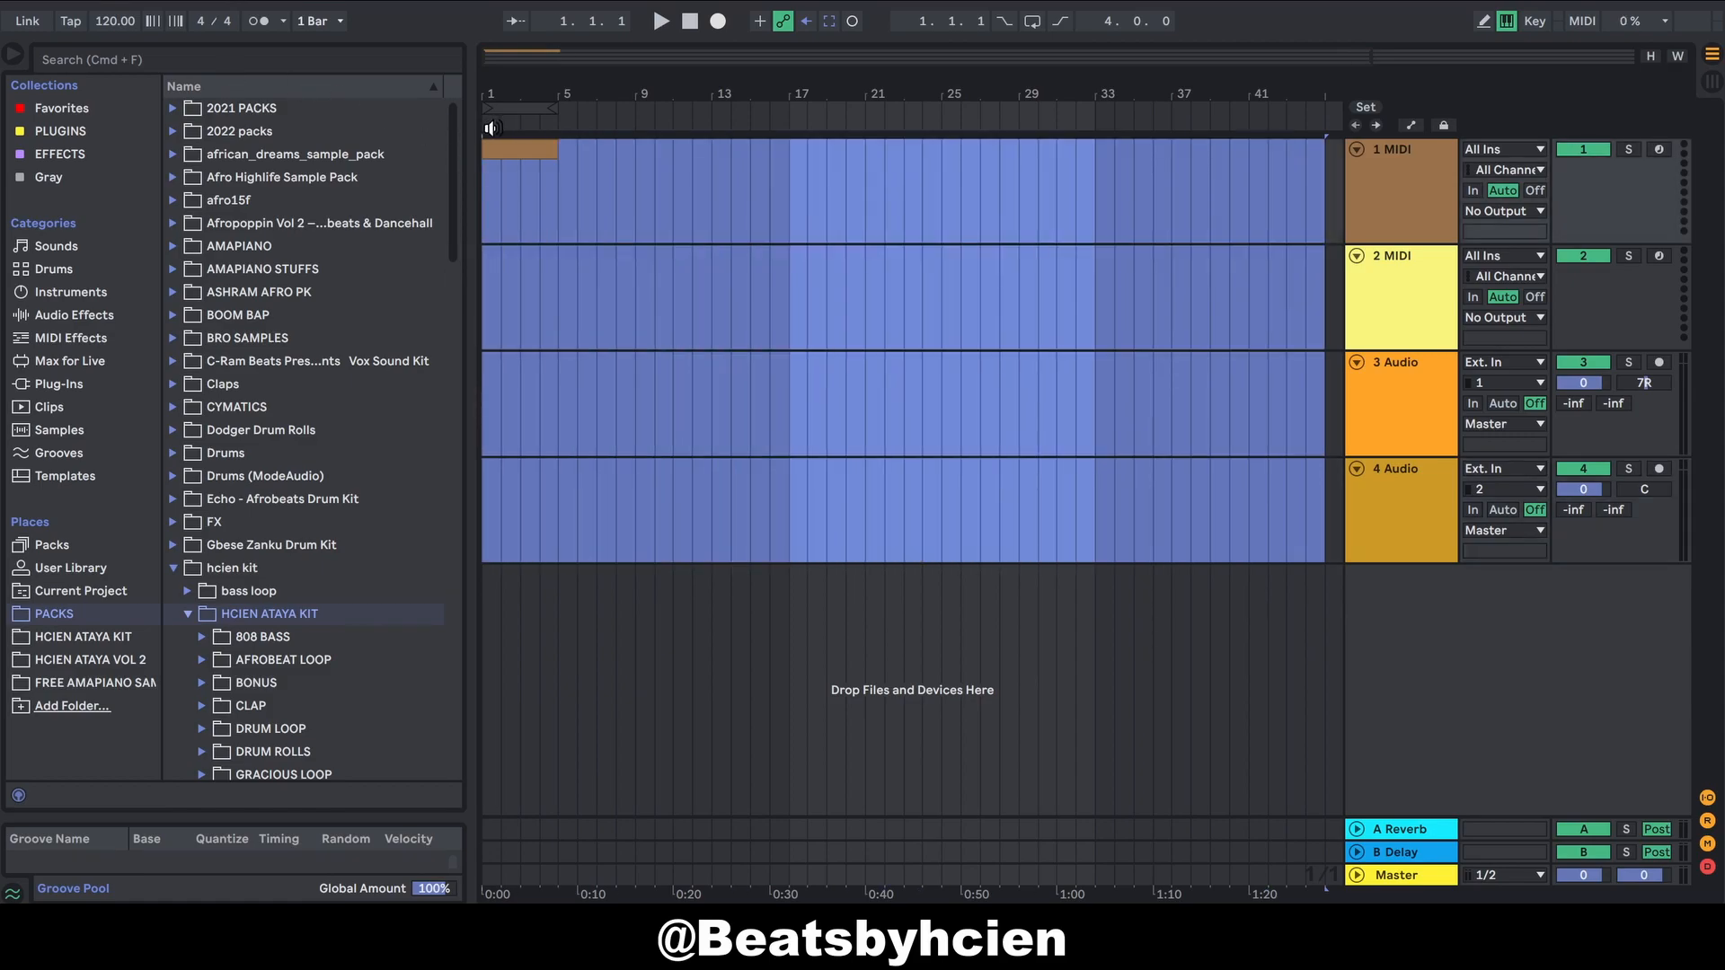
{"action": "left_click", "coordinate": [519, 164]}
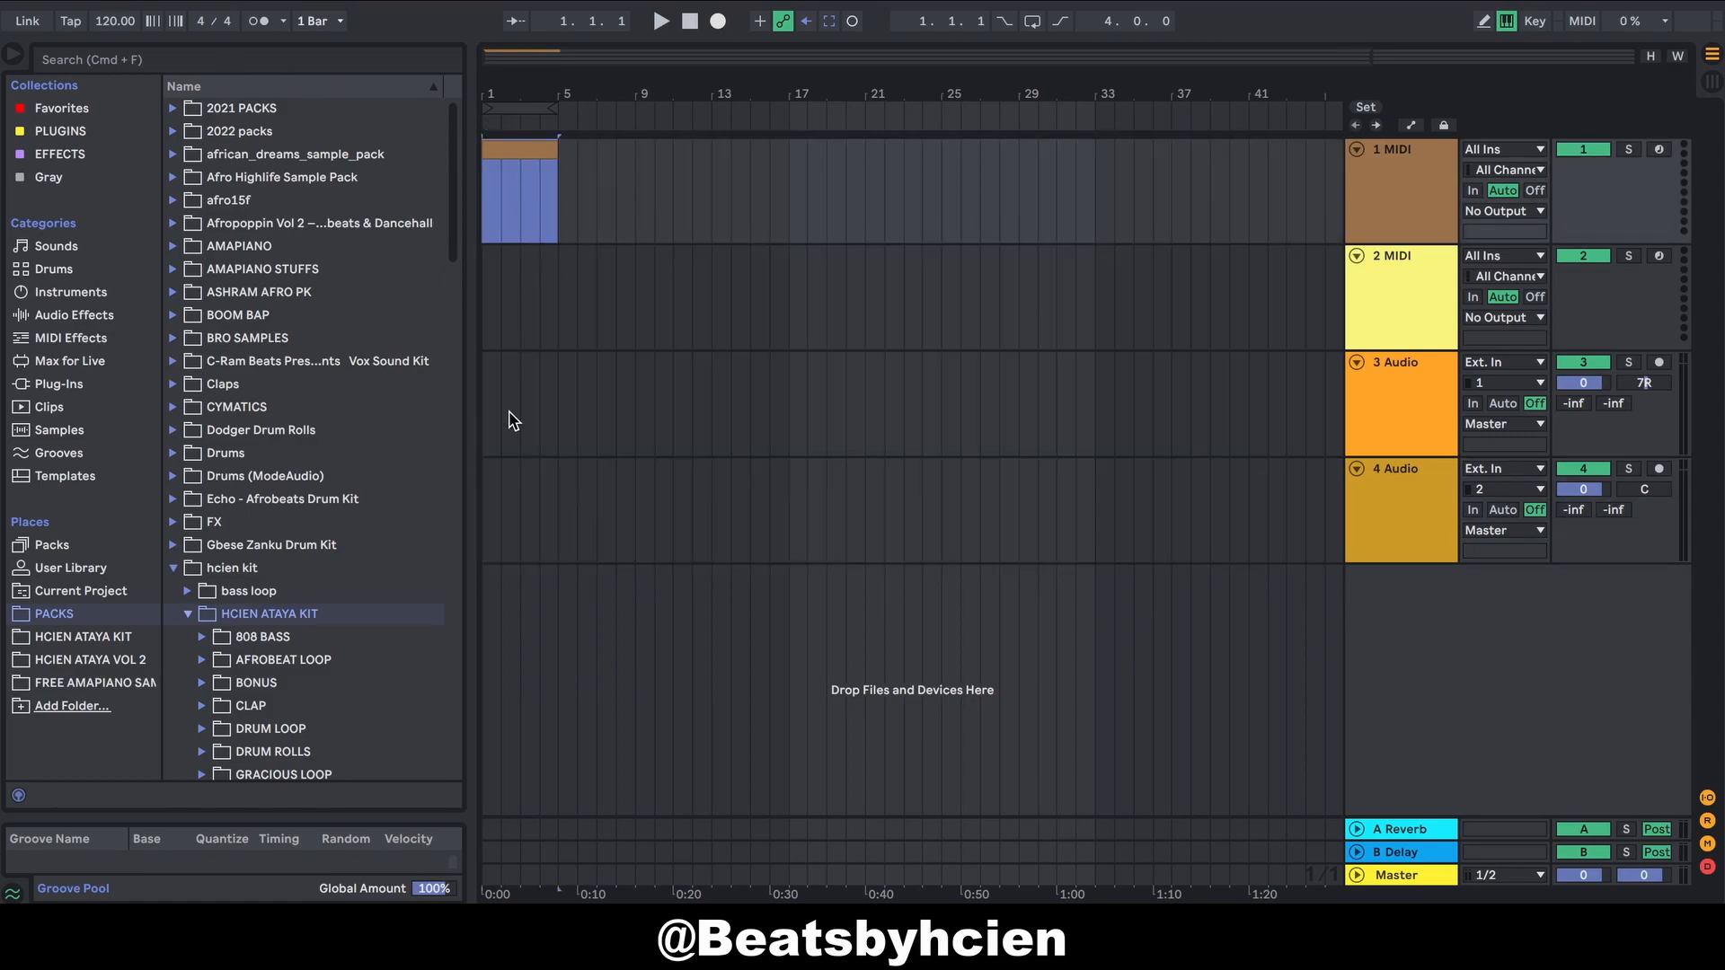
{"action": "left_click_drag", "start_coordinate": [500, 476], "coordinate": [1287, 106]}
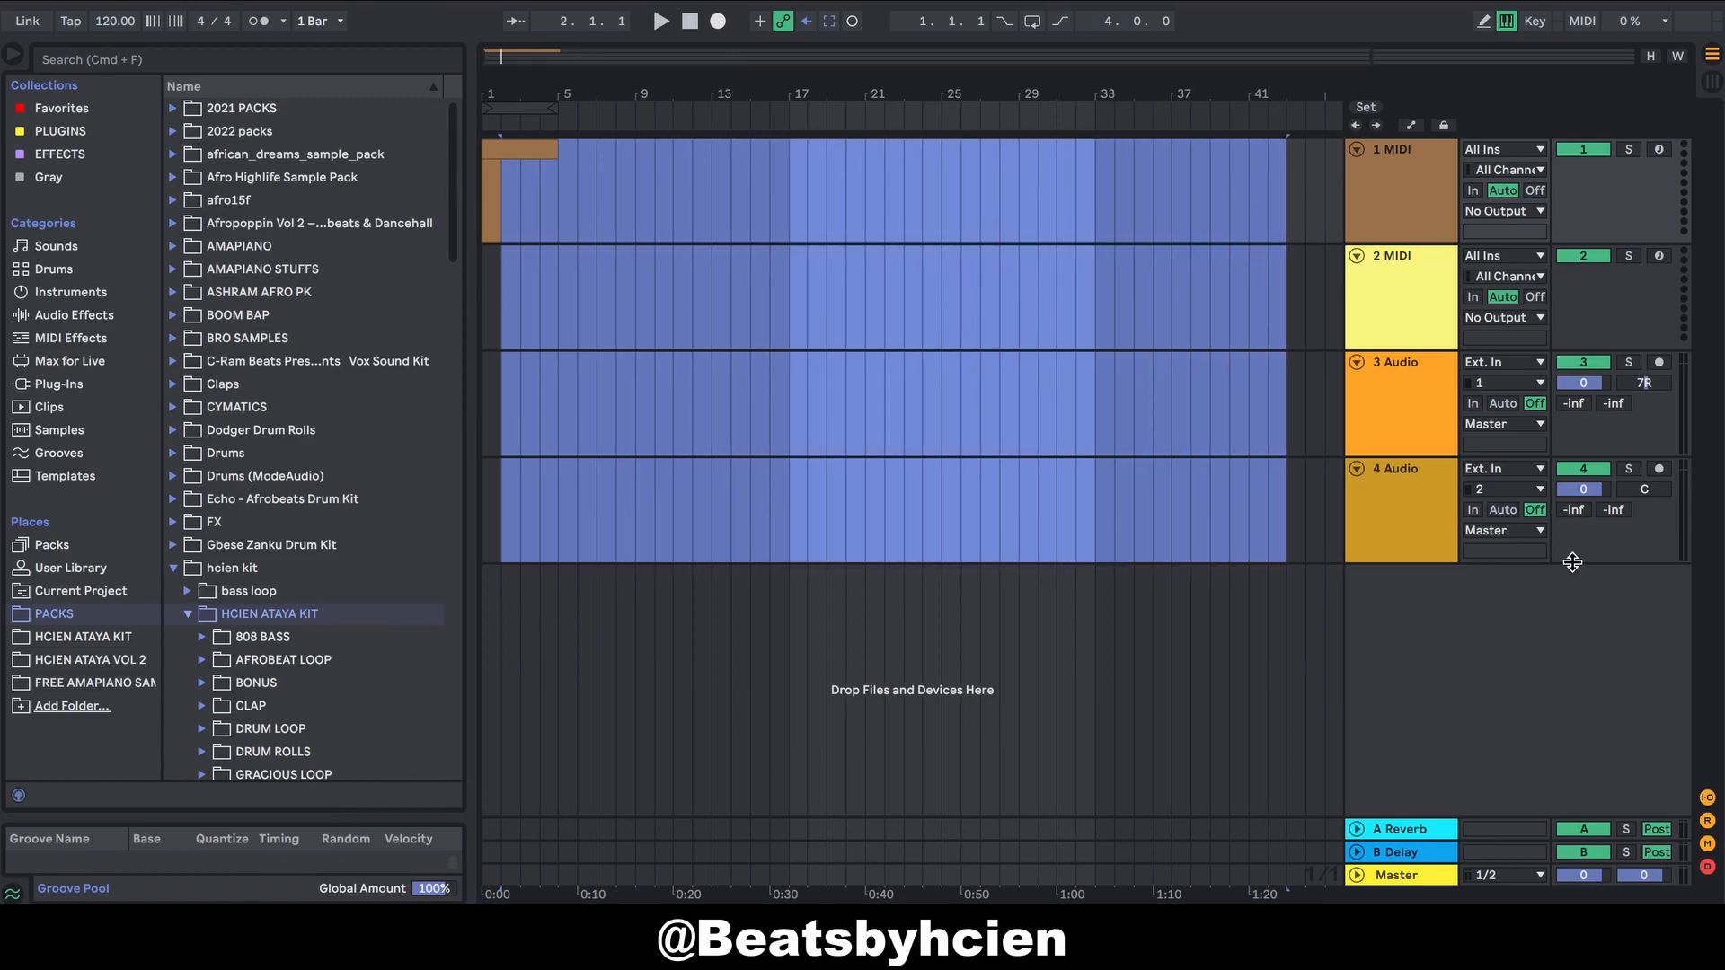
{"action": "left_click", "coordinate": [1392, 280]}
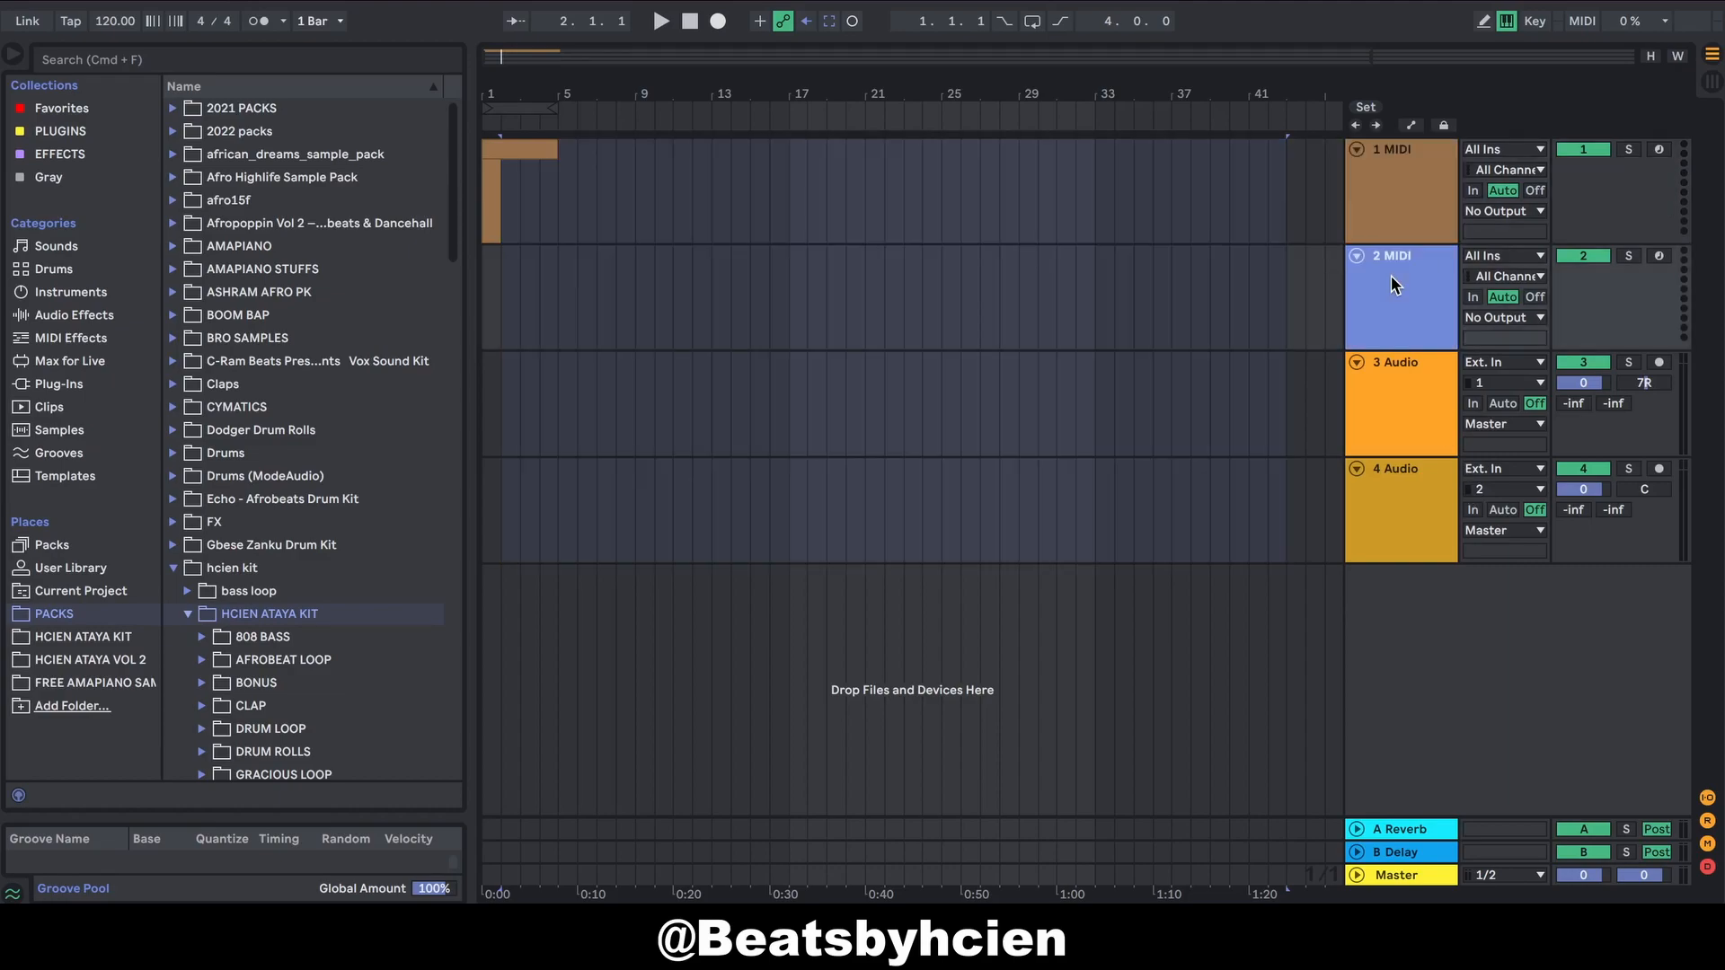
{"action": "left_click", "coordinate": [1402, 403]}
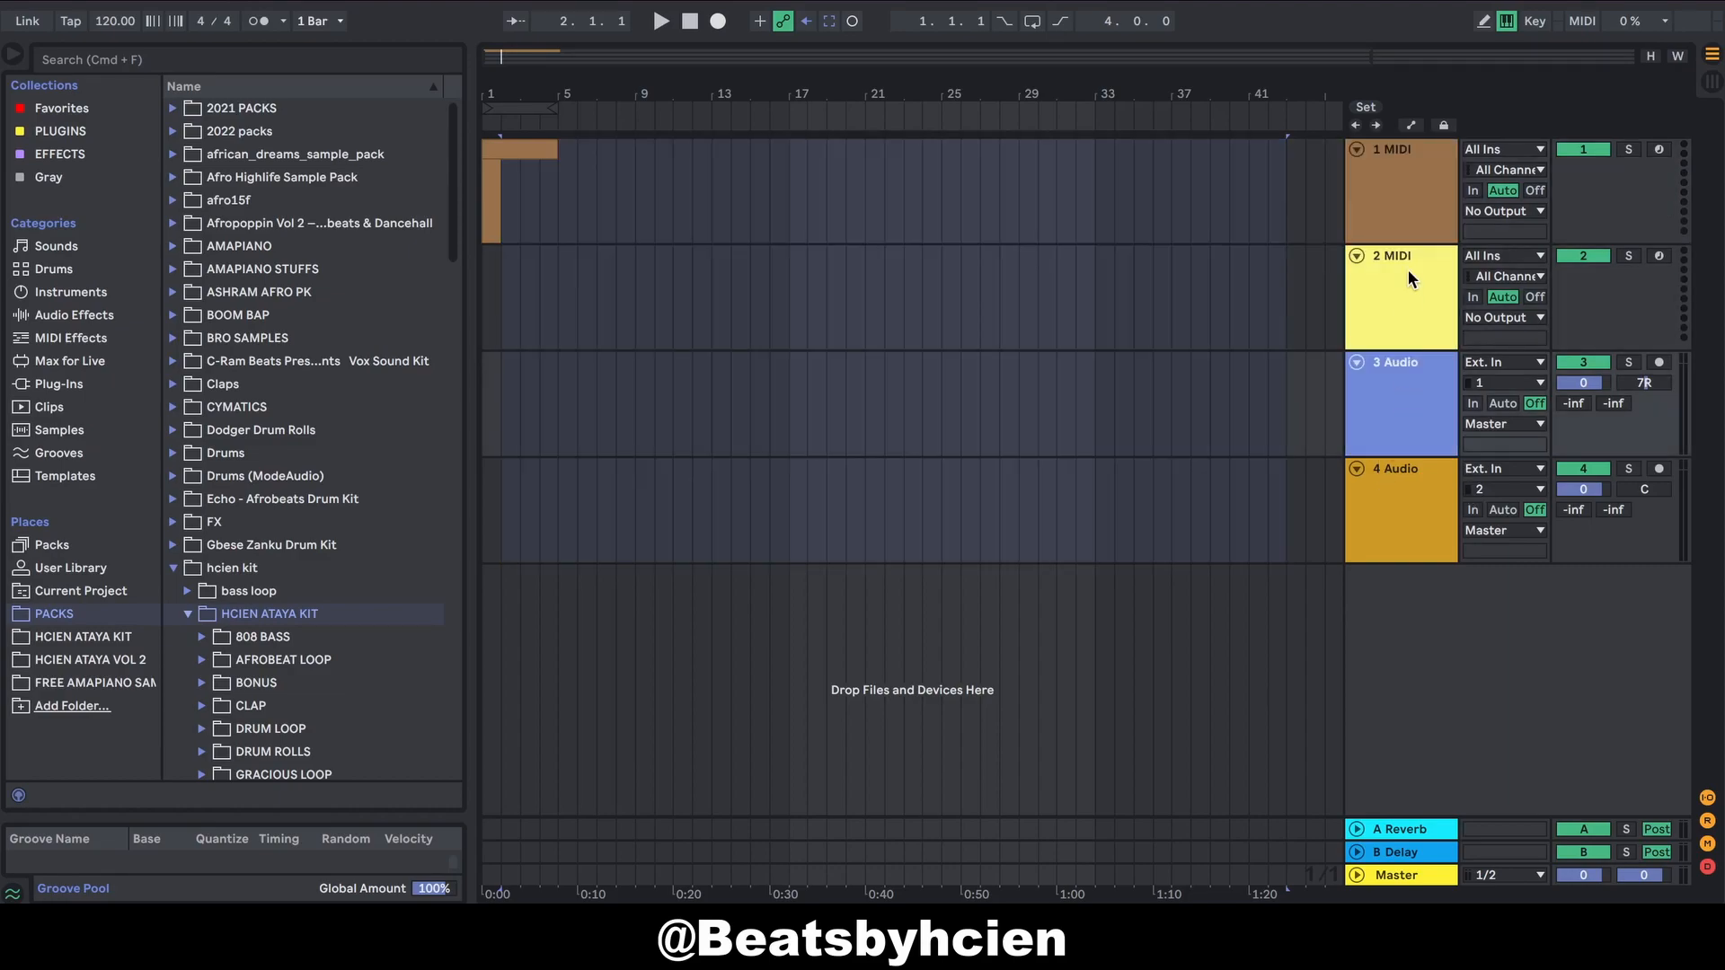
{"action": "left_click", "coordinate": [528, 150]}
{"action": "left_click", "coordinate": [1417, 155]}
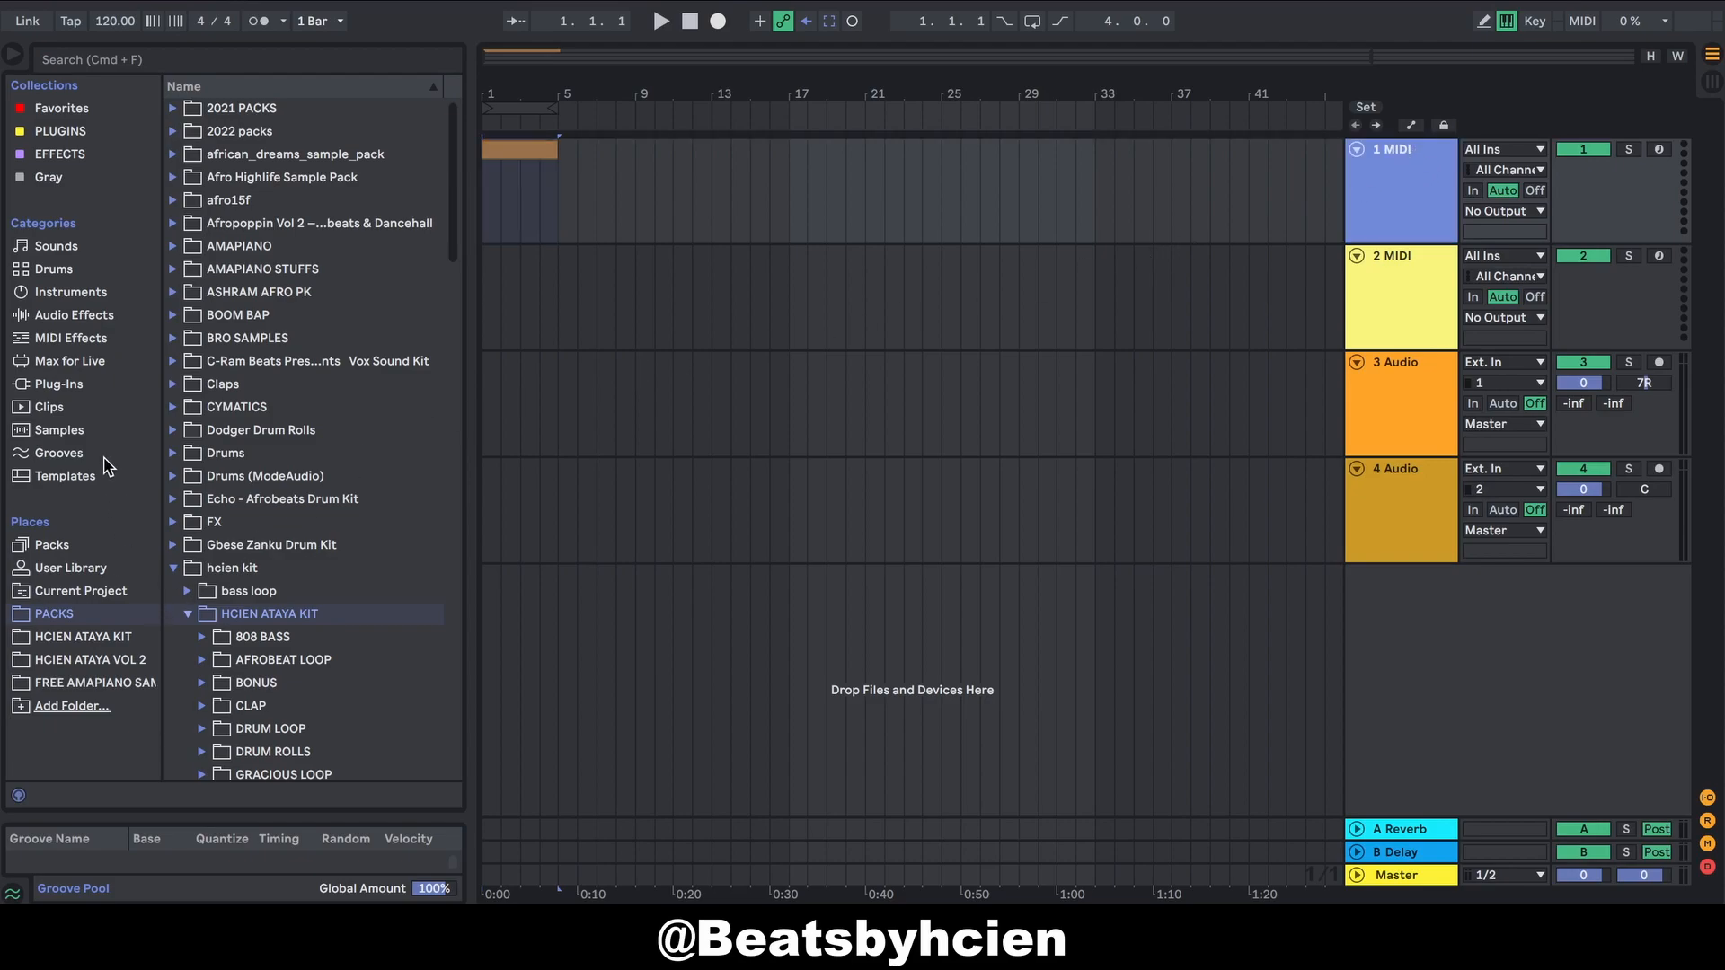
Step: Load the Analog Lab V plug-in from the Local VST folder onto the 1 MIDI track and highlight its lane up to about bar 17
{"action": "left_click", "coordinate": [61, 386]}
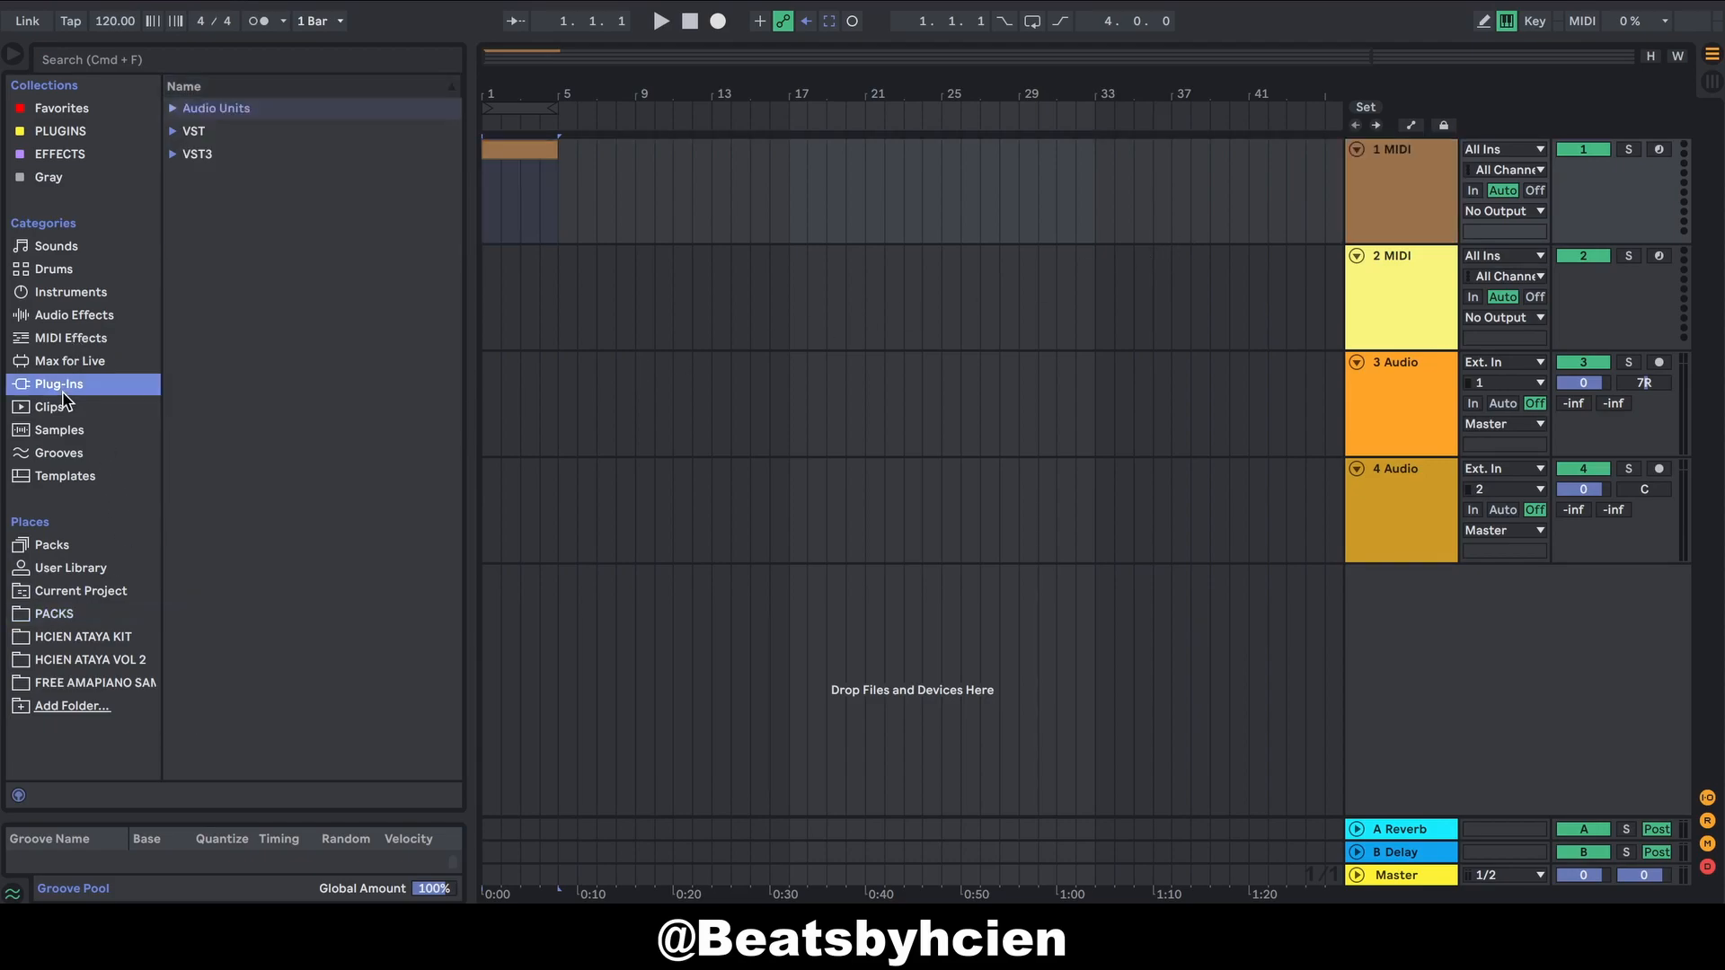
{"action": "left_click", "coordinate": [175, 132]}
{"action": "left_click", "coordinate": [189, 177]}
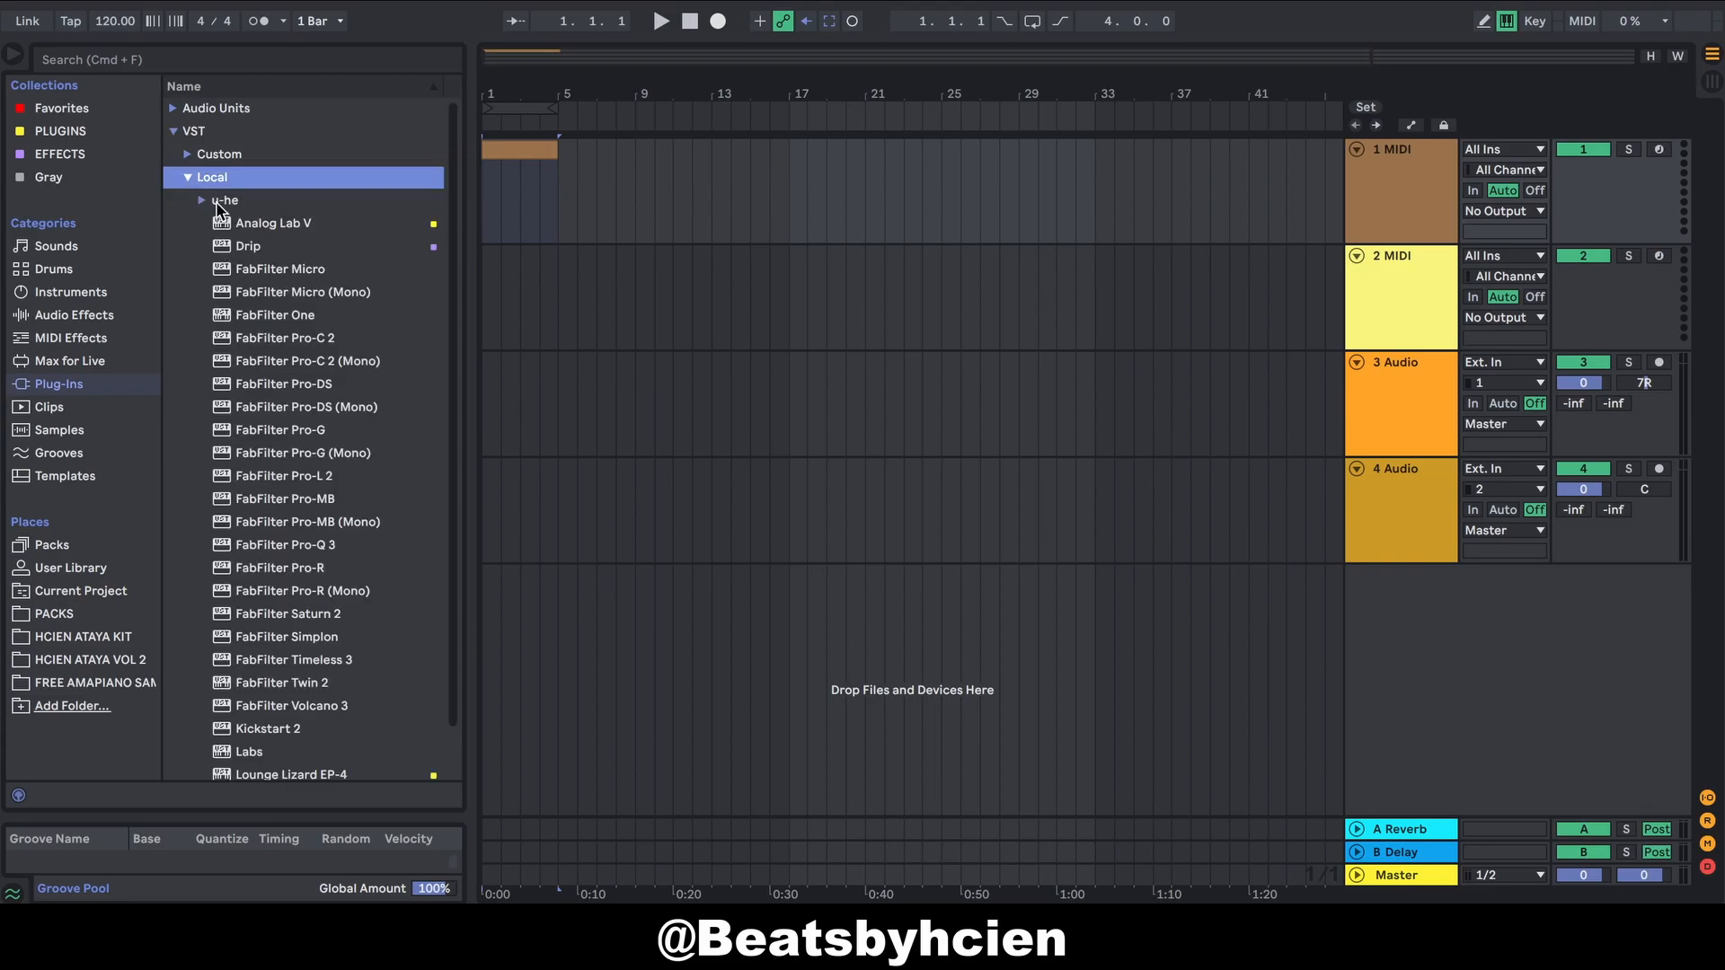
{"action": "left_click", "coordinate": [259, 268]}
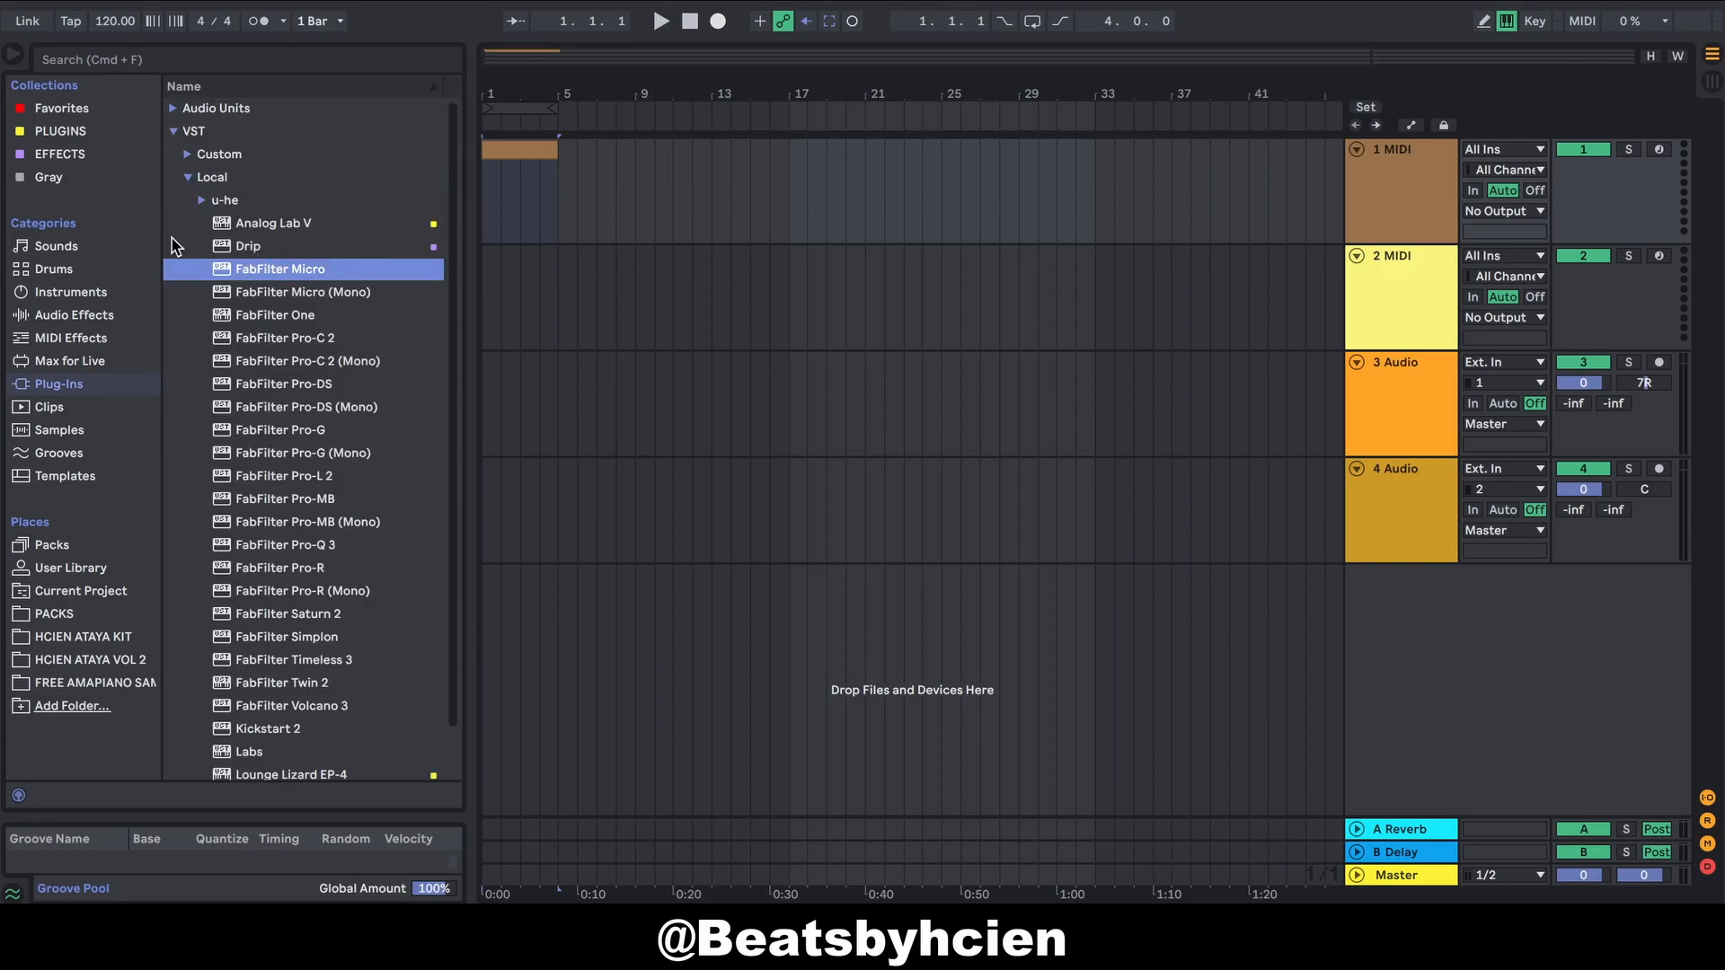
{"action": "left_click_drag", "start_coordinate": [296, 225], "coordinate": [1075, 183]}
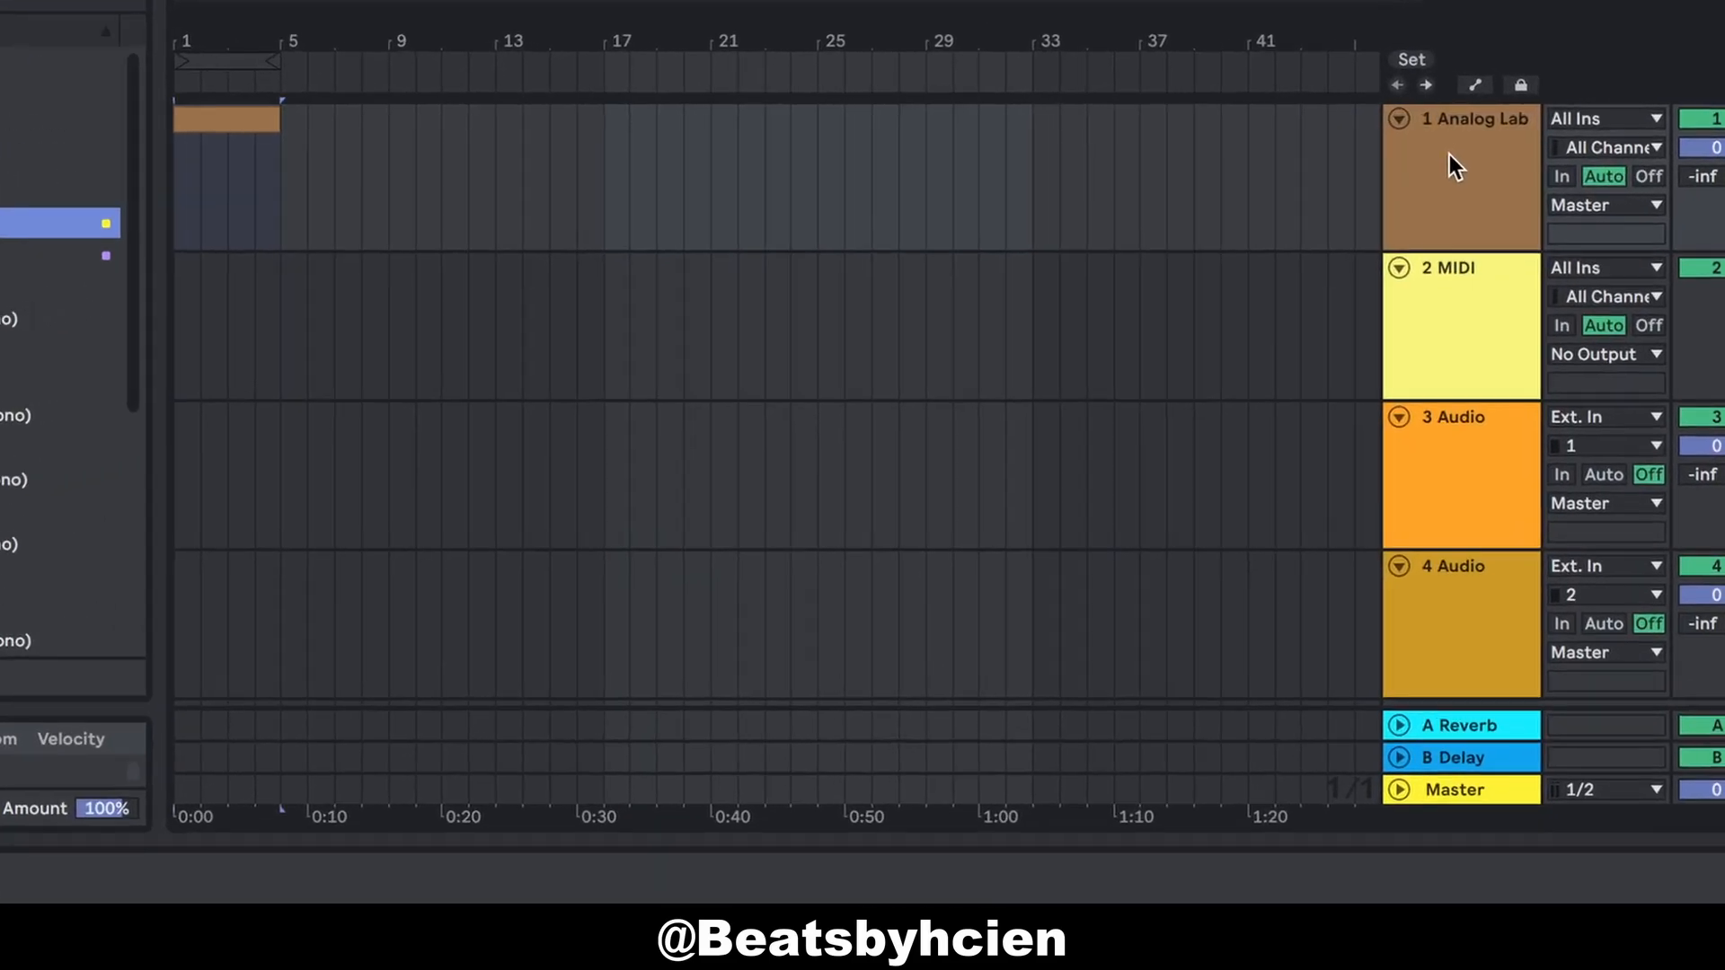
{"action": "left_click", "coordinate": [1484, 110]}
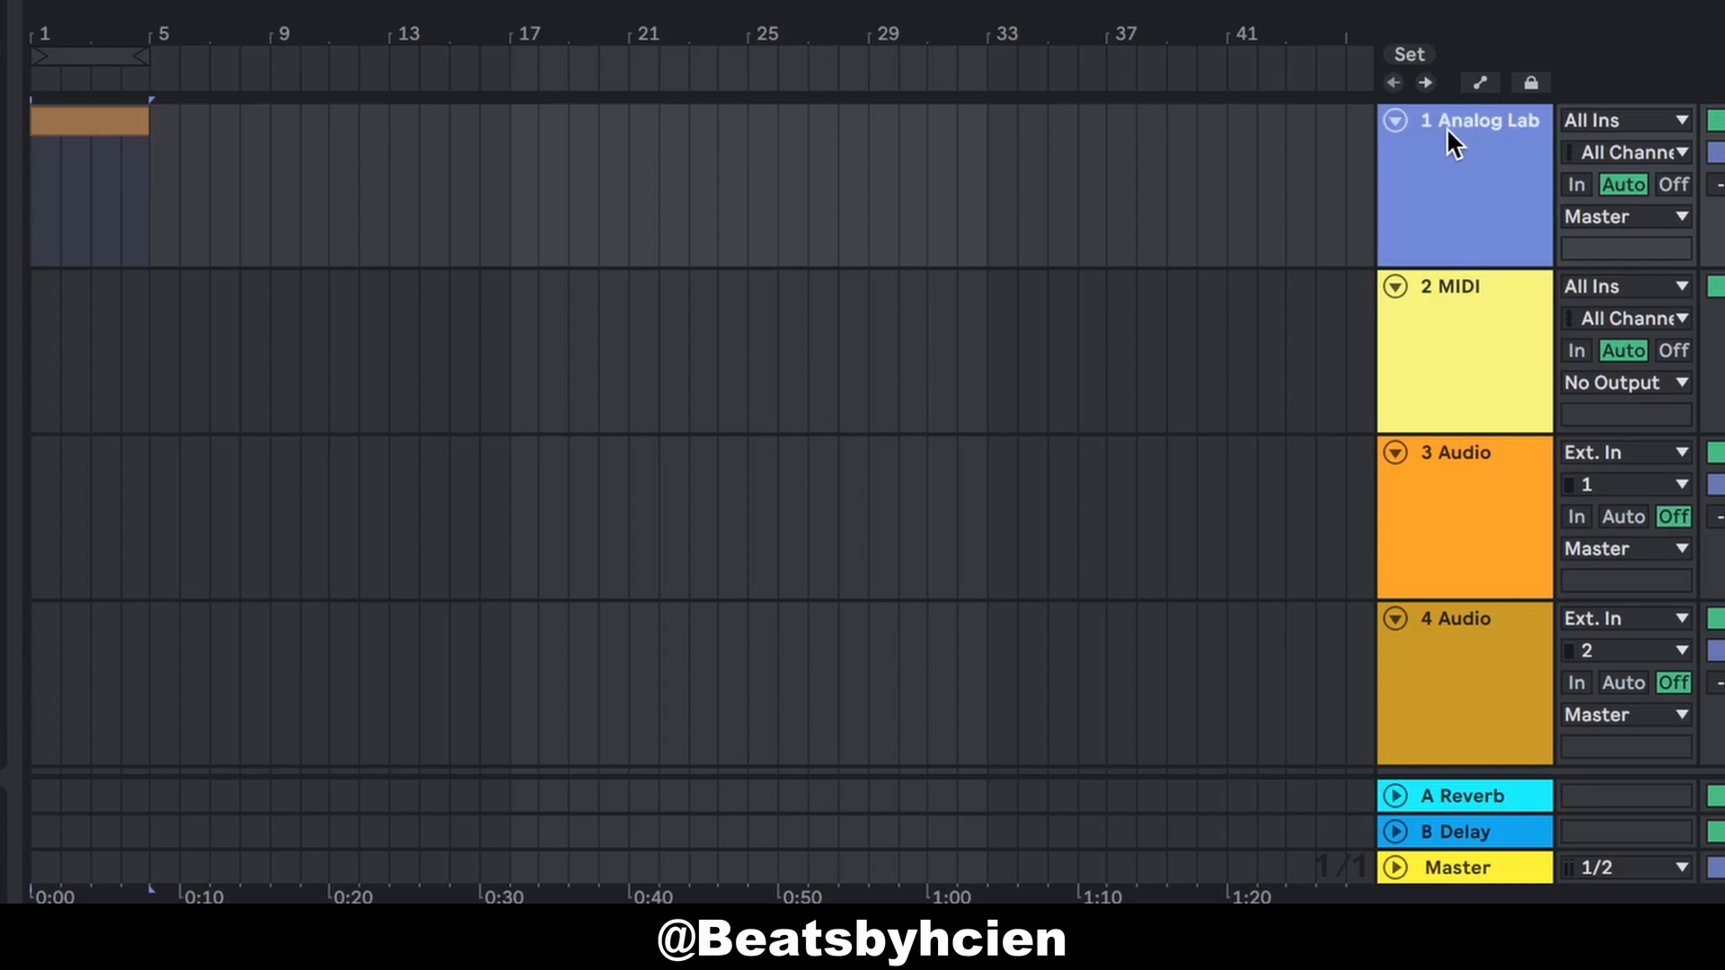
{"action": "left_click_drag", "start_coordinate": [538, 171], "coordinate": [14, 201]}
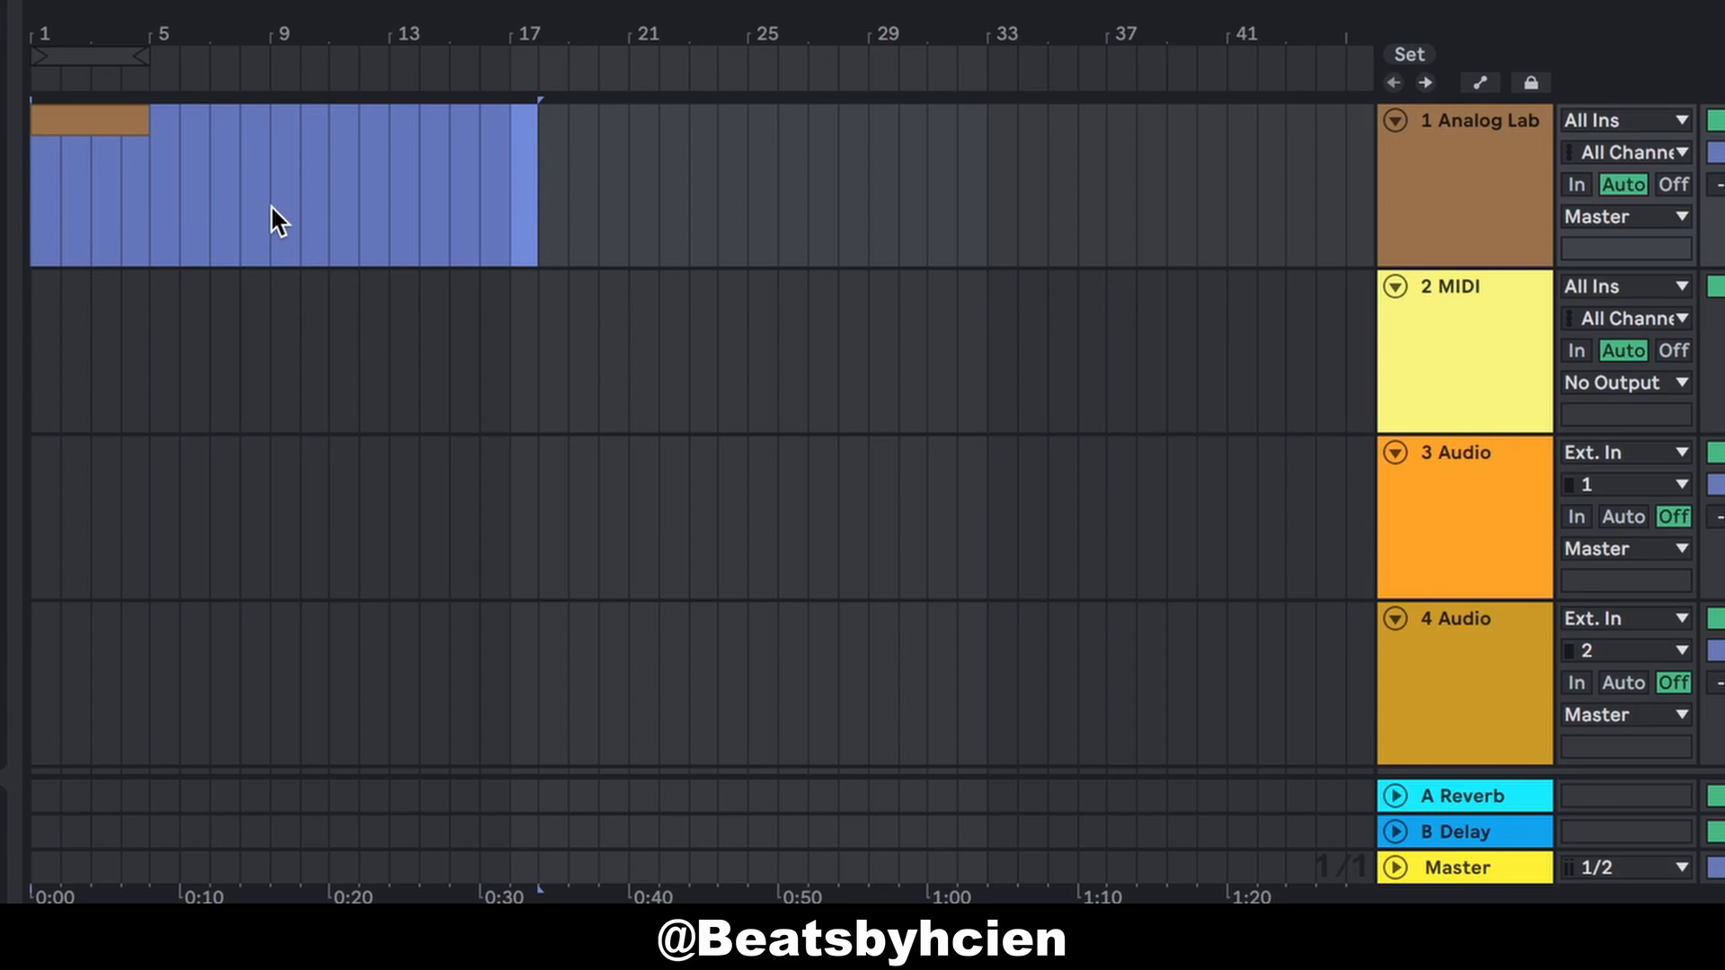
Step: Rename the 1 Analog Lab V track as PIANO and select the 2 MIDI track
{"action": "left_click", "coordinate": [1448, 170]}
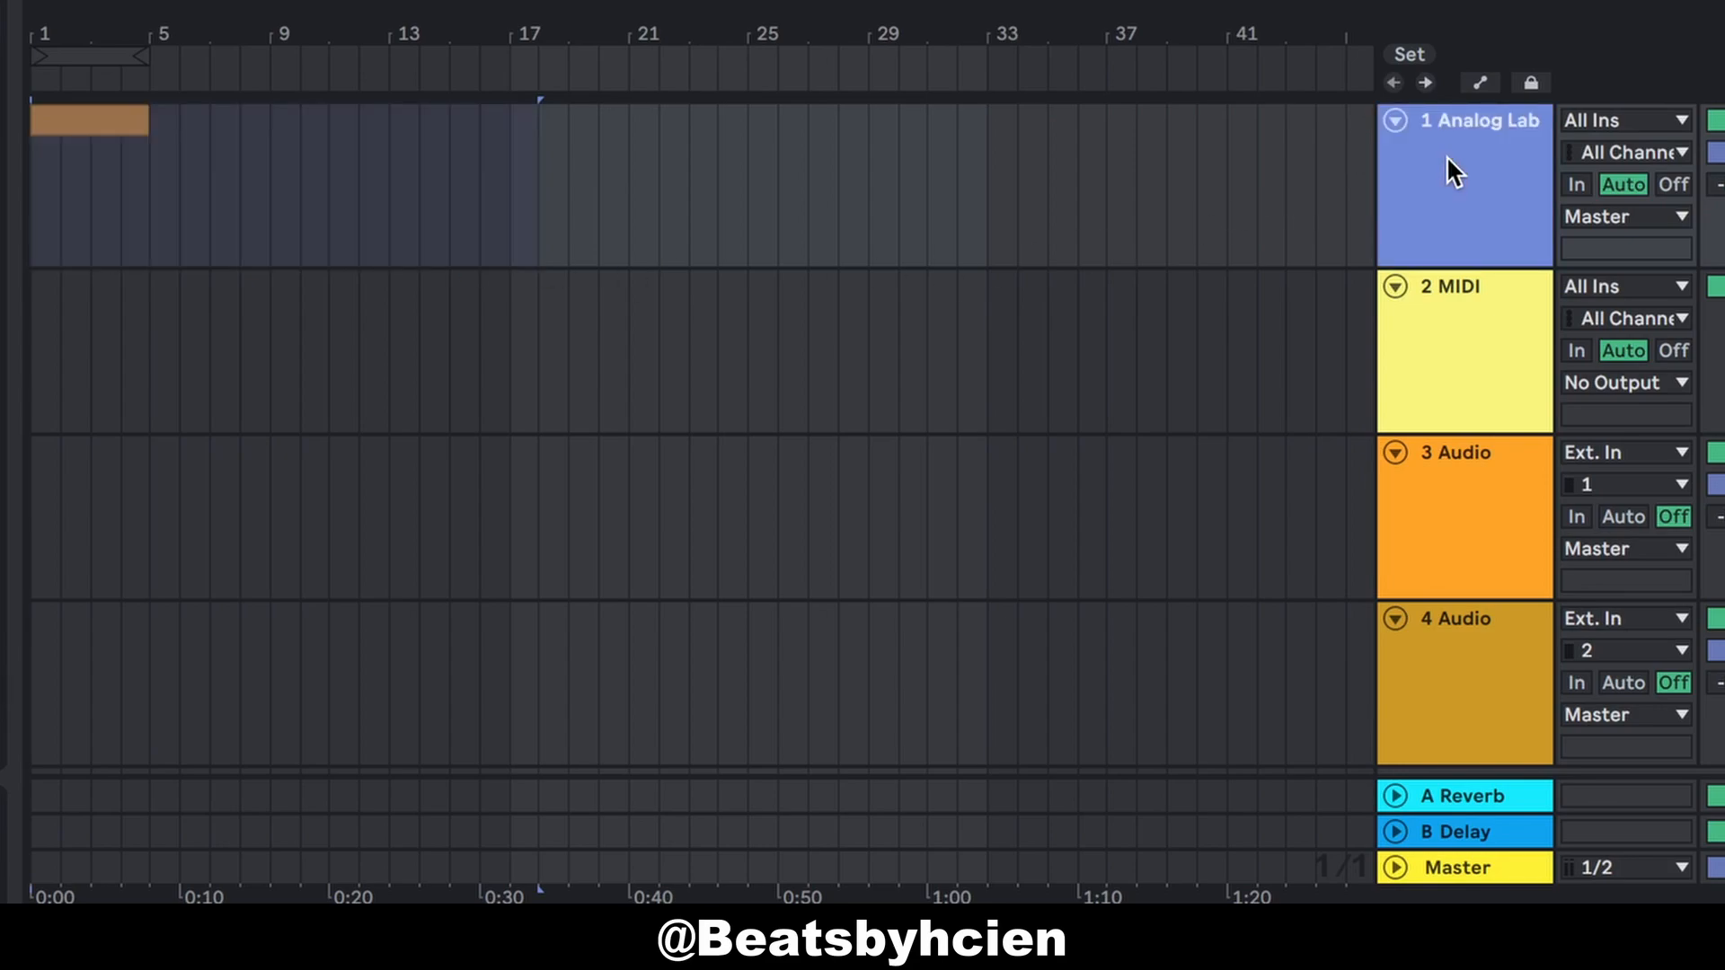
{"action": "right_click", "coordinate": [1447, 159]}
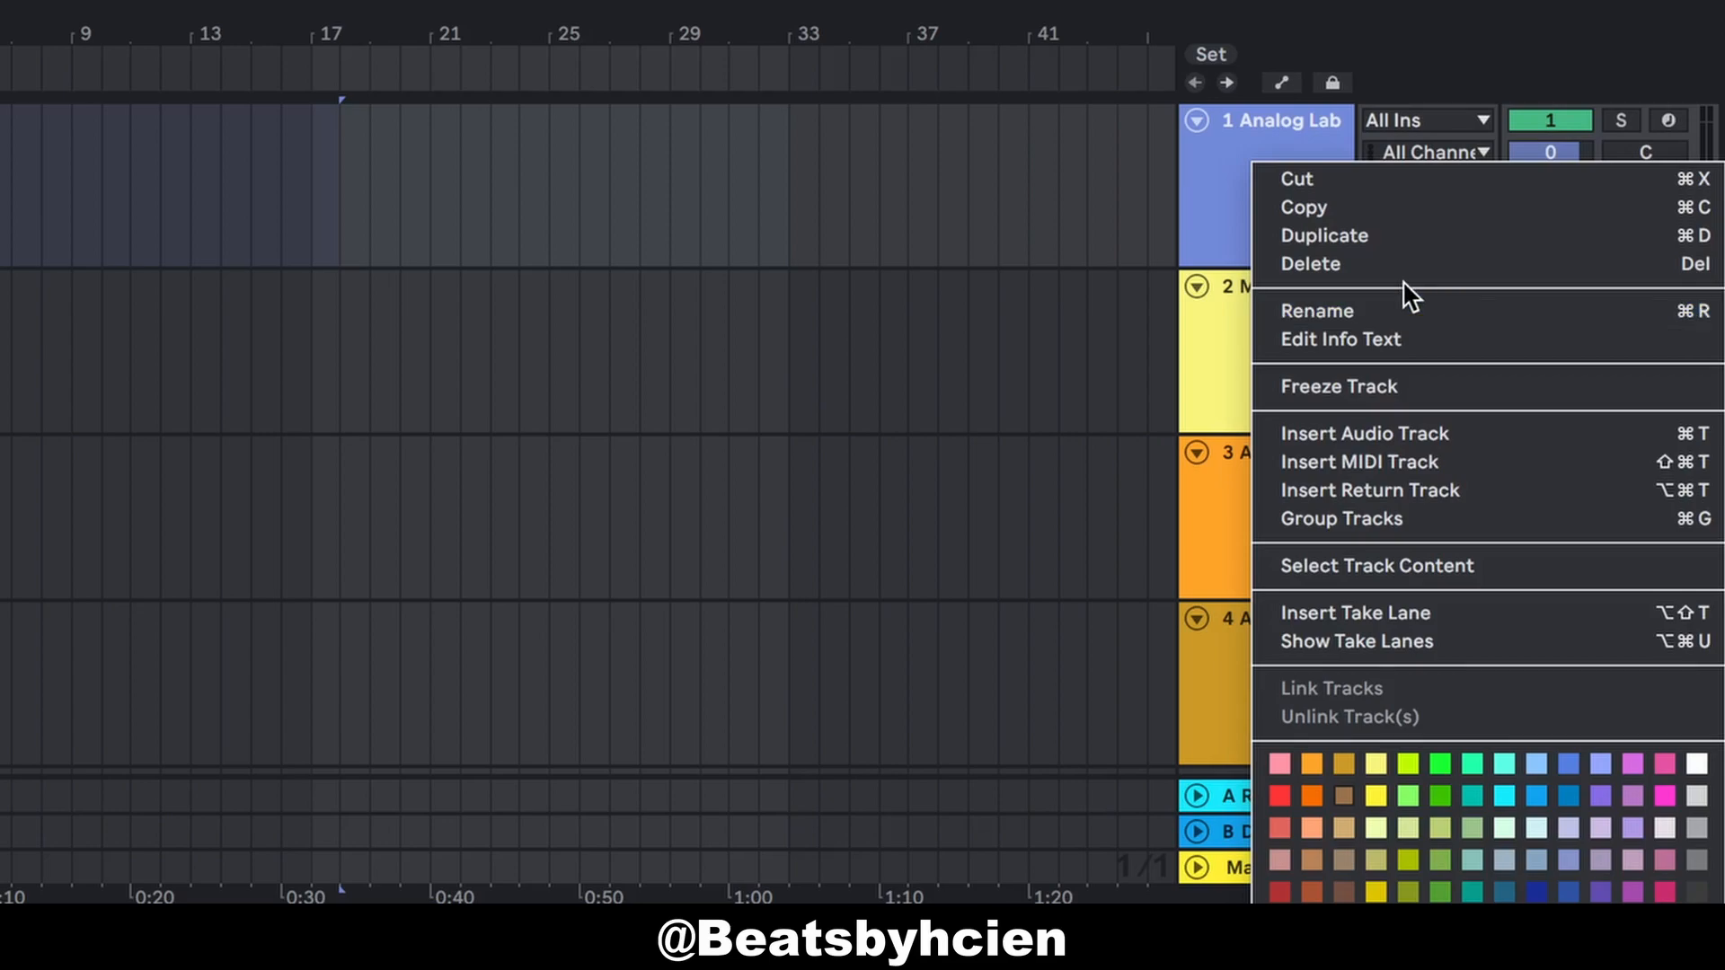
{"action": "left_click", "coordinate": [1363, 315]}
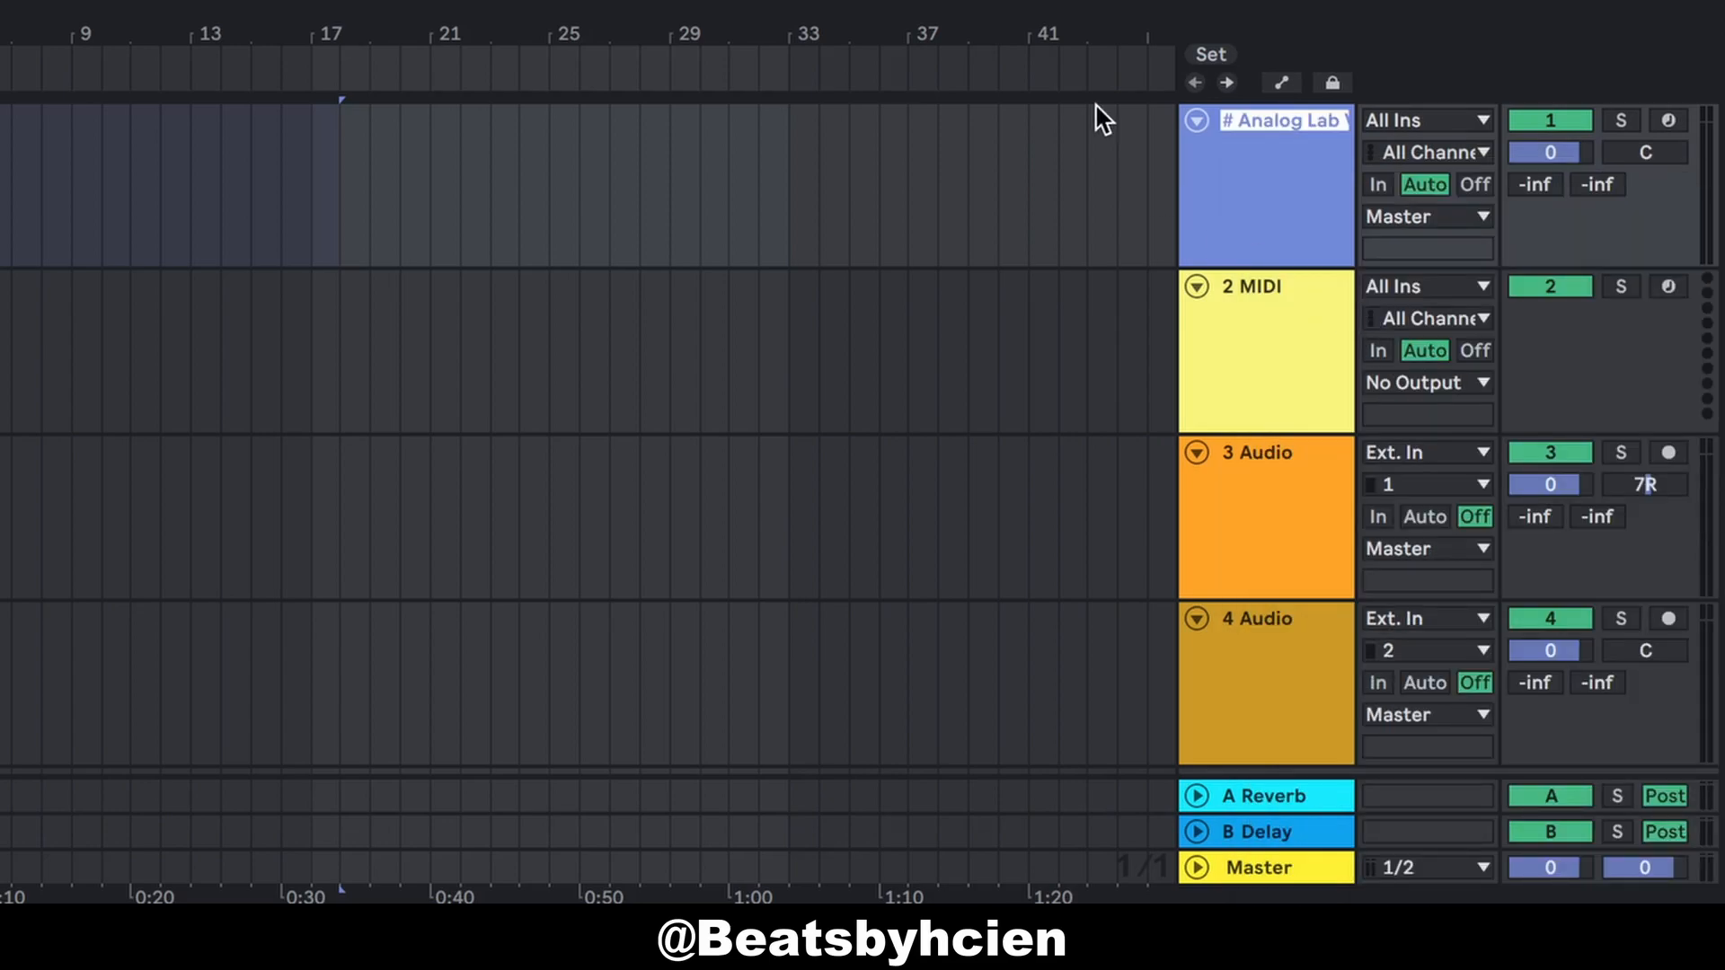
{"action": "type", "text": "PIAN"}
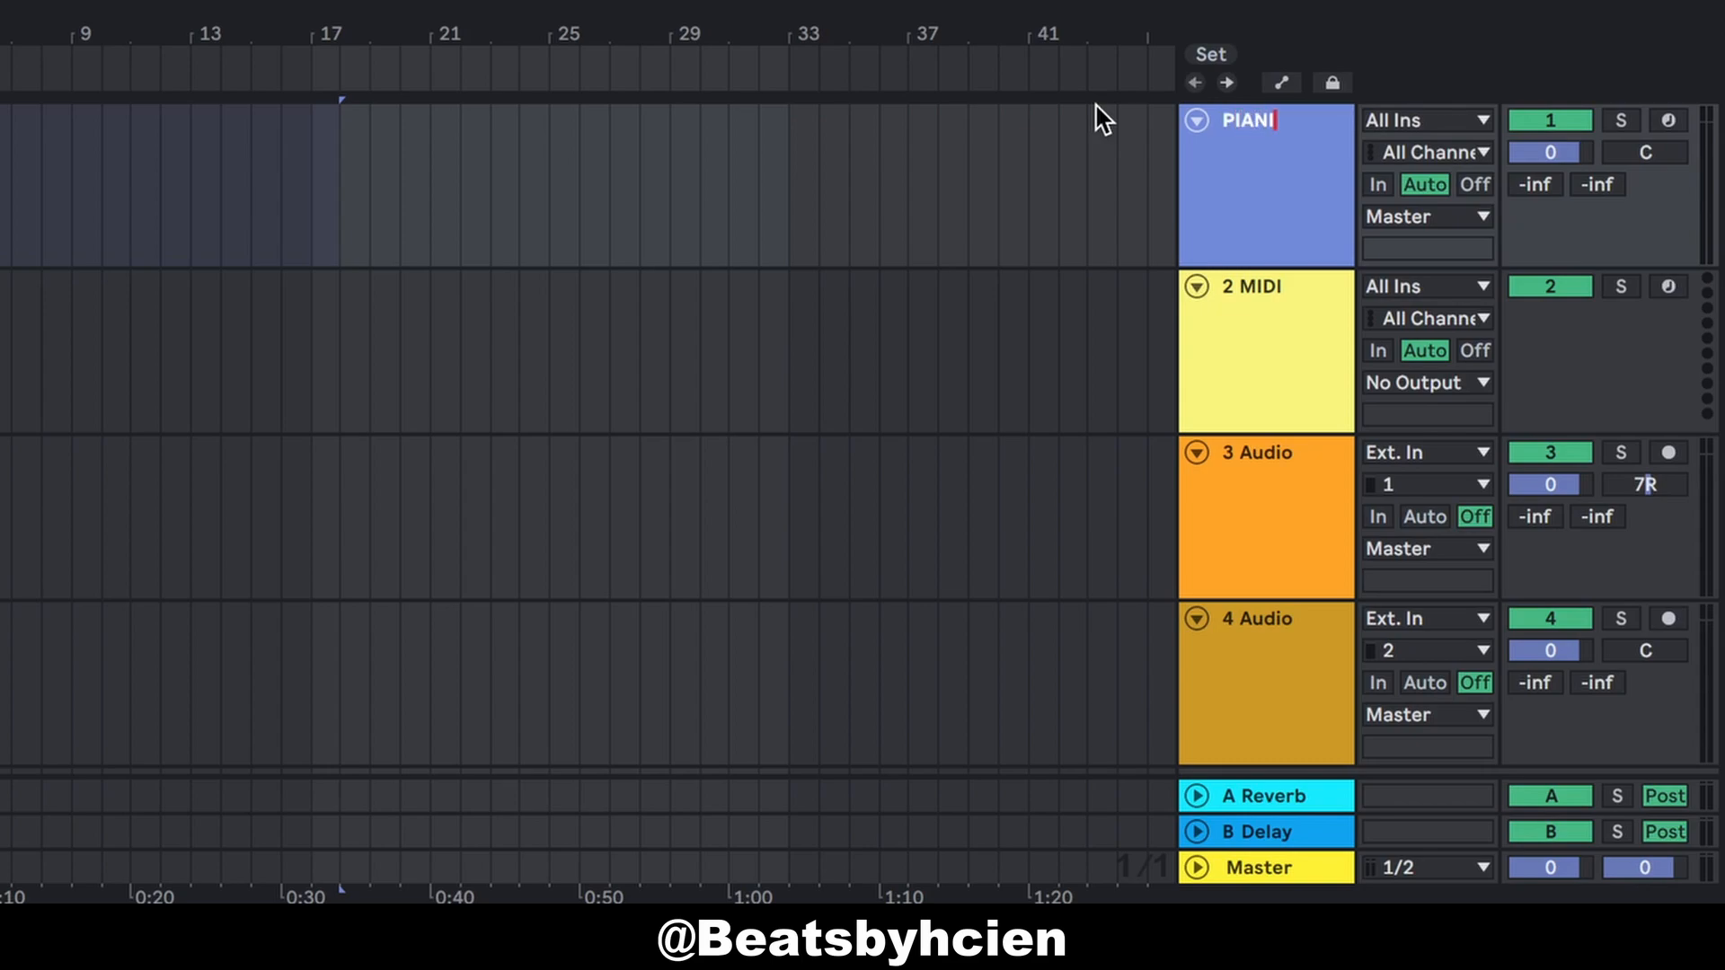
{"action": "type", "text": "O"}
{"action": "left_click", "coordinate": [1208, 322]}
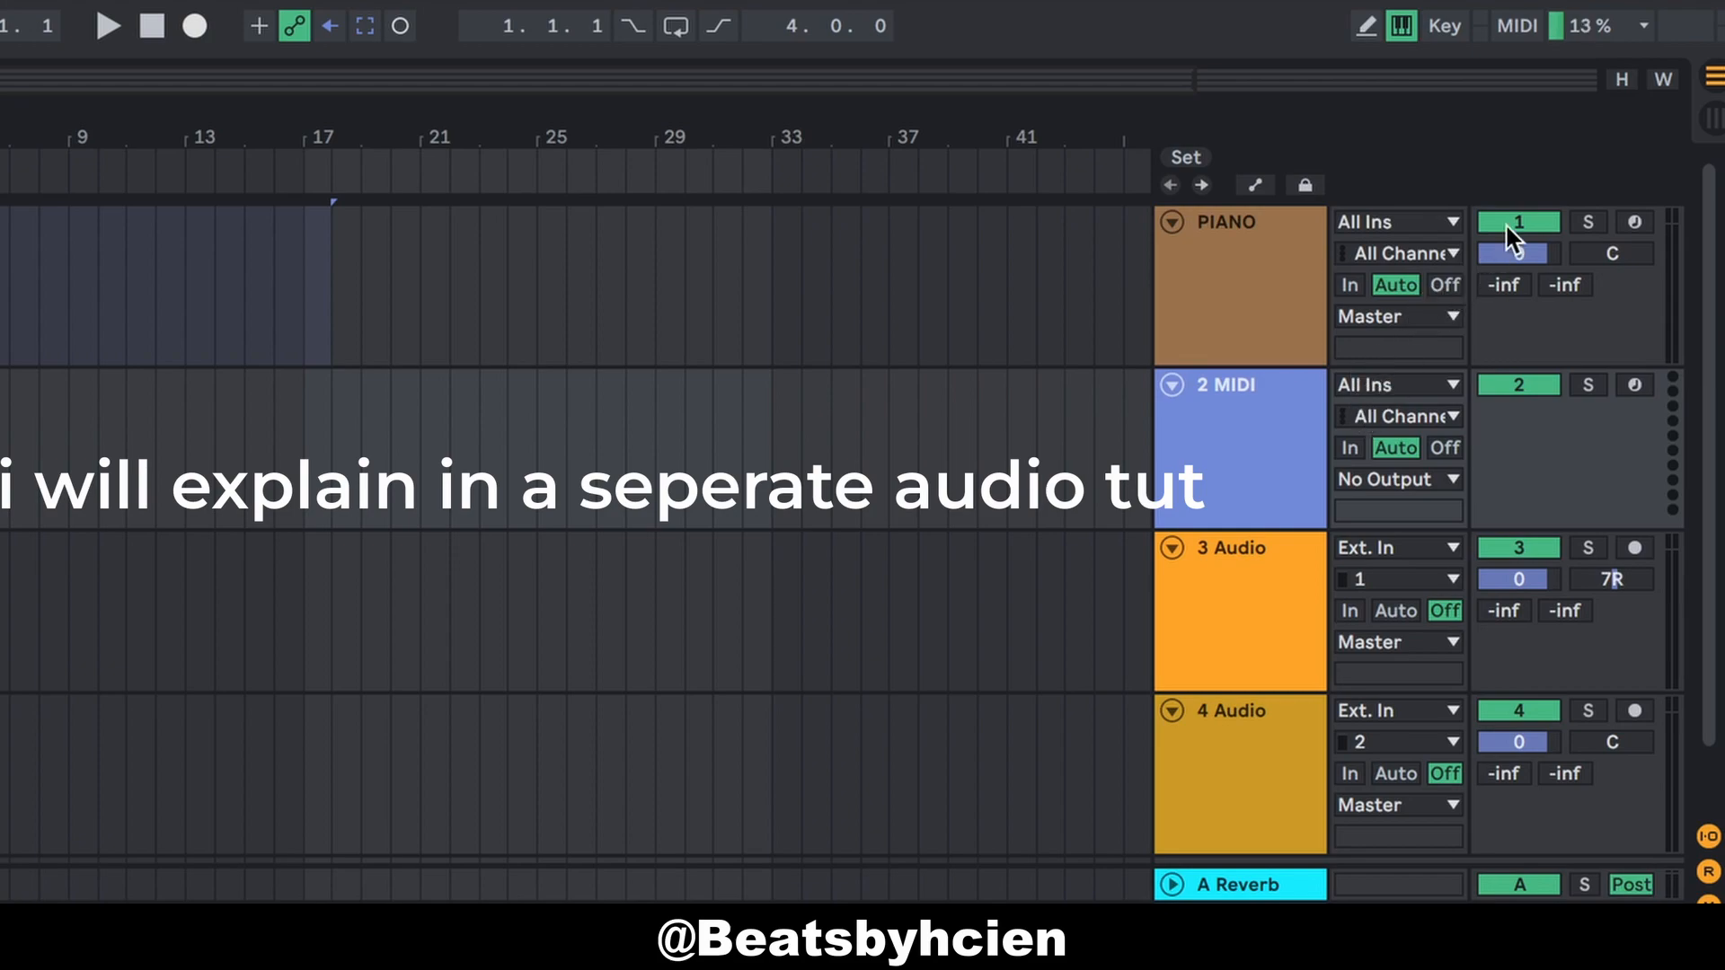
Step: Switch off the PIANO track's activator to mute it, and select its clip range from bar 1 to 5
{"action": "left_click", "coordinate": [1554, 218]}
{"action": "left_click", "coordinate": [1531, 224]}
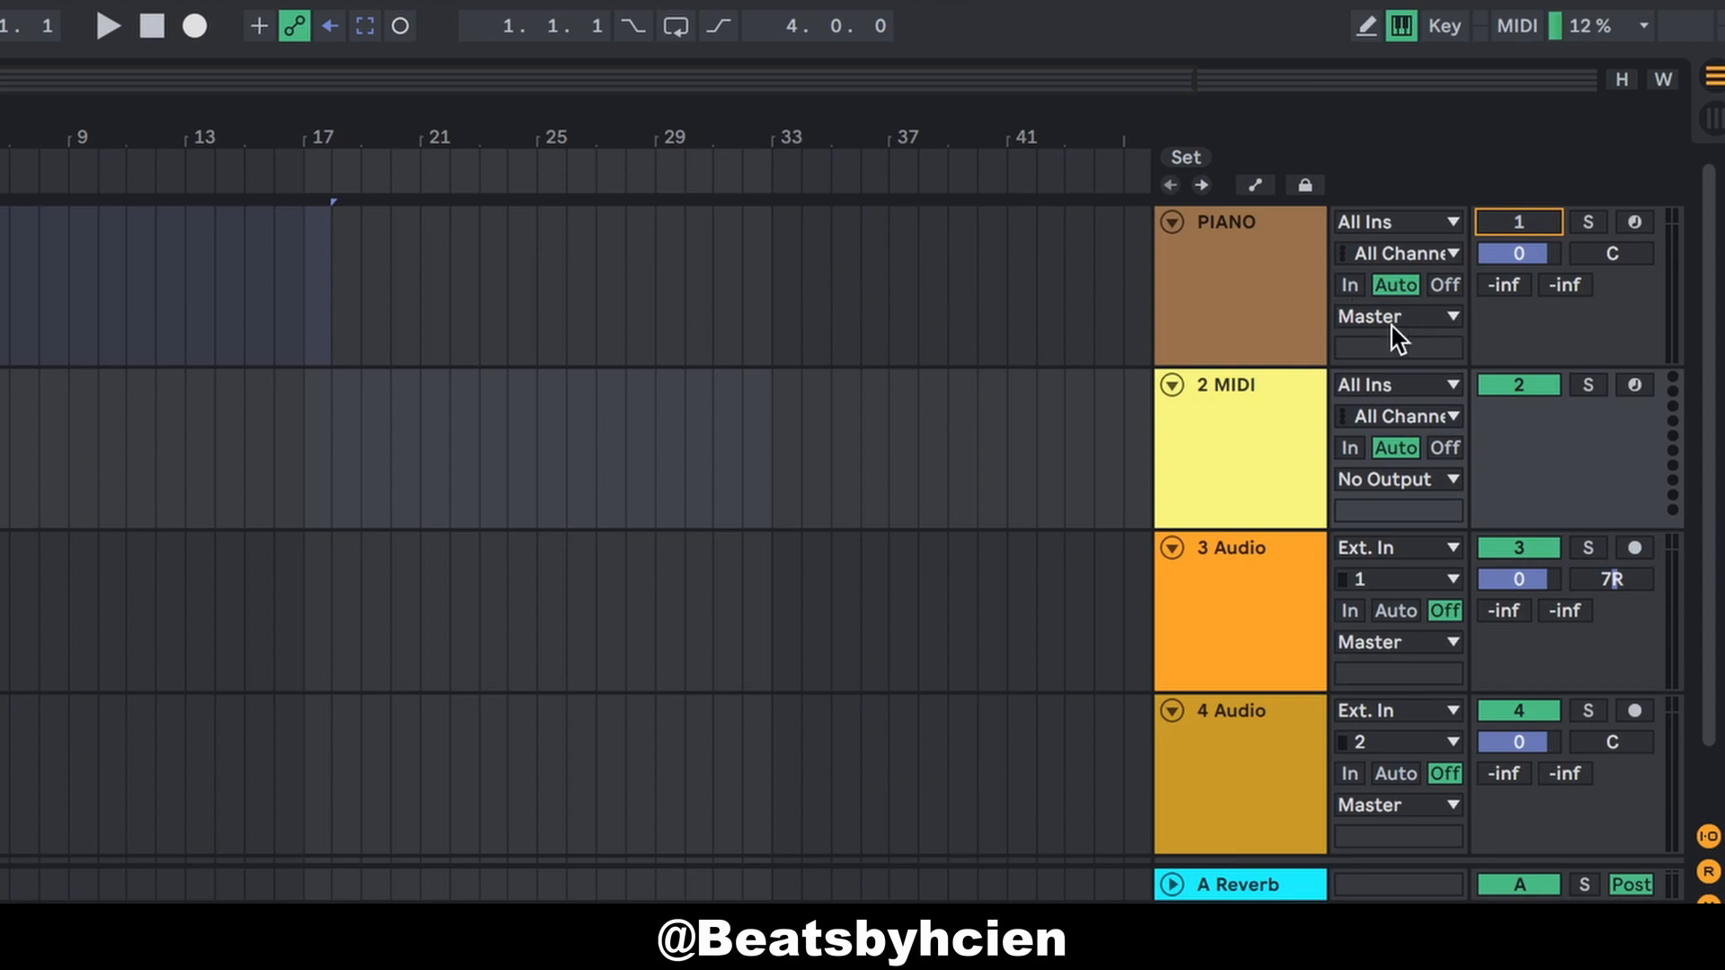
{"action": "left_click", "coordinate": [47, 204]}
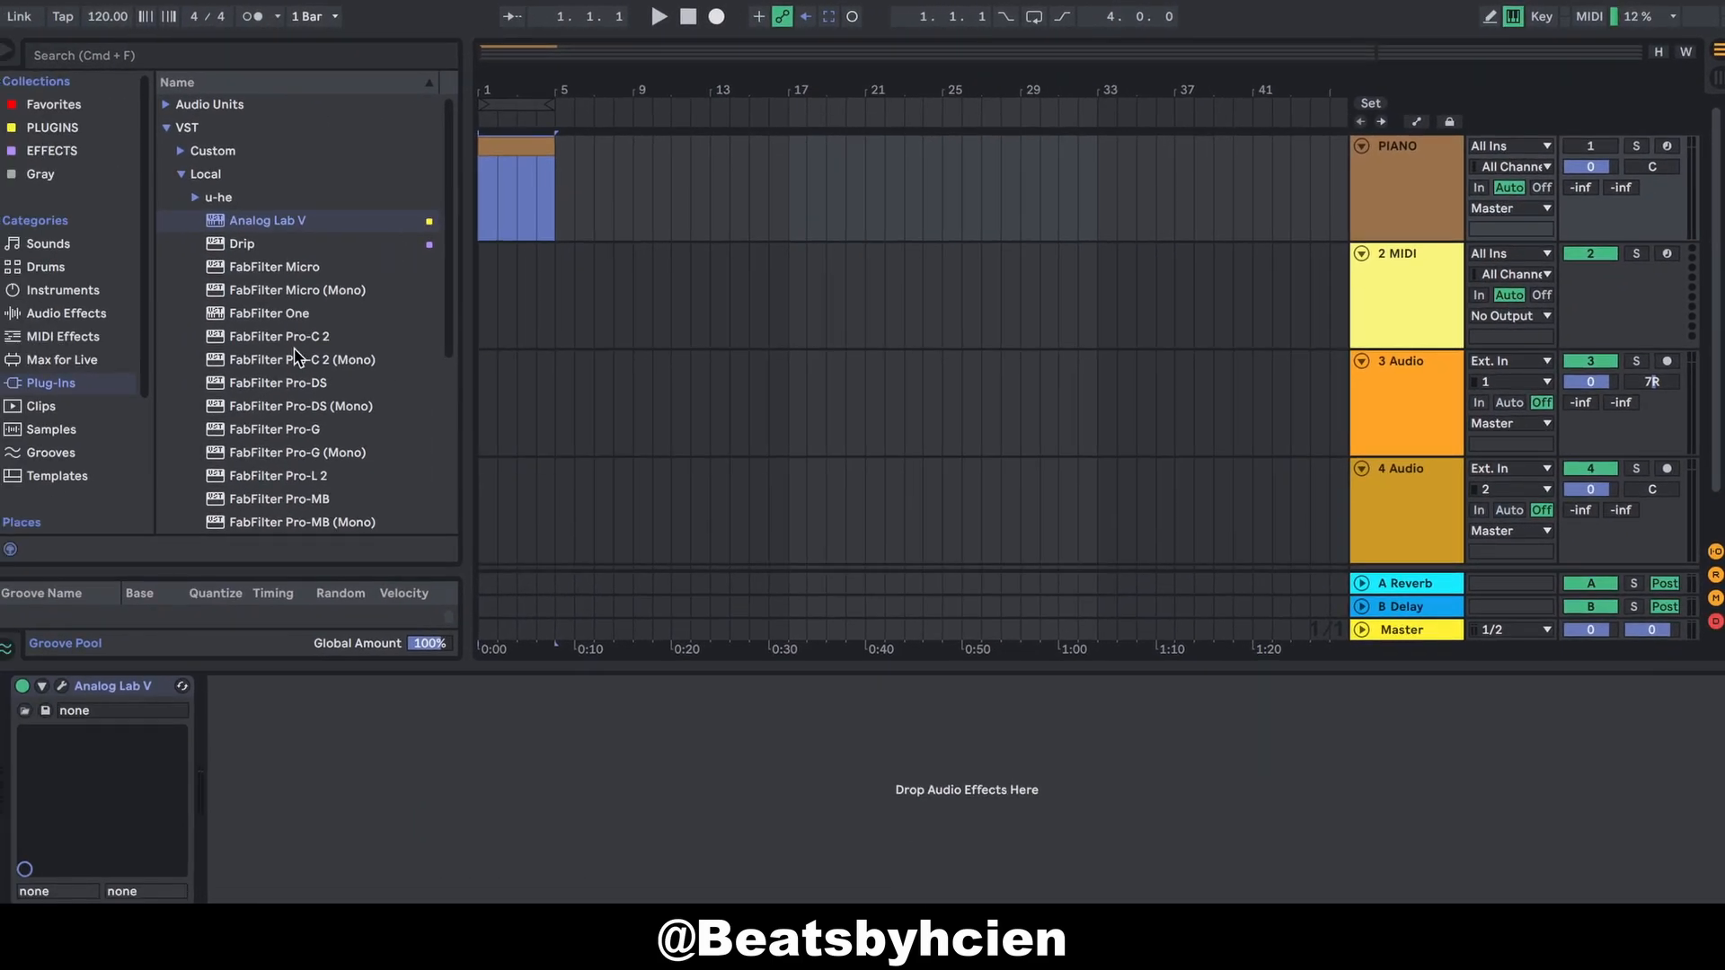
Step: Look through the sample folders listed under Places in the browser and show the contents of the PACKS folder
{"action": "left_click_drag", "start_coordinate": [139, 338], "coordinate": [139, 536]}
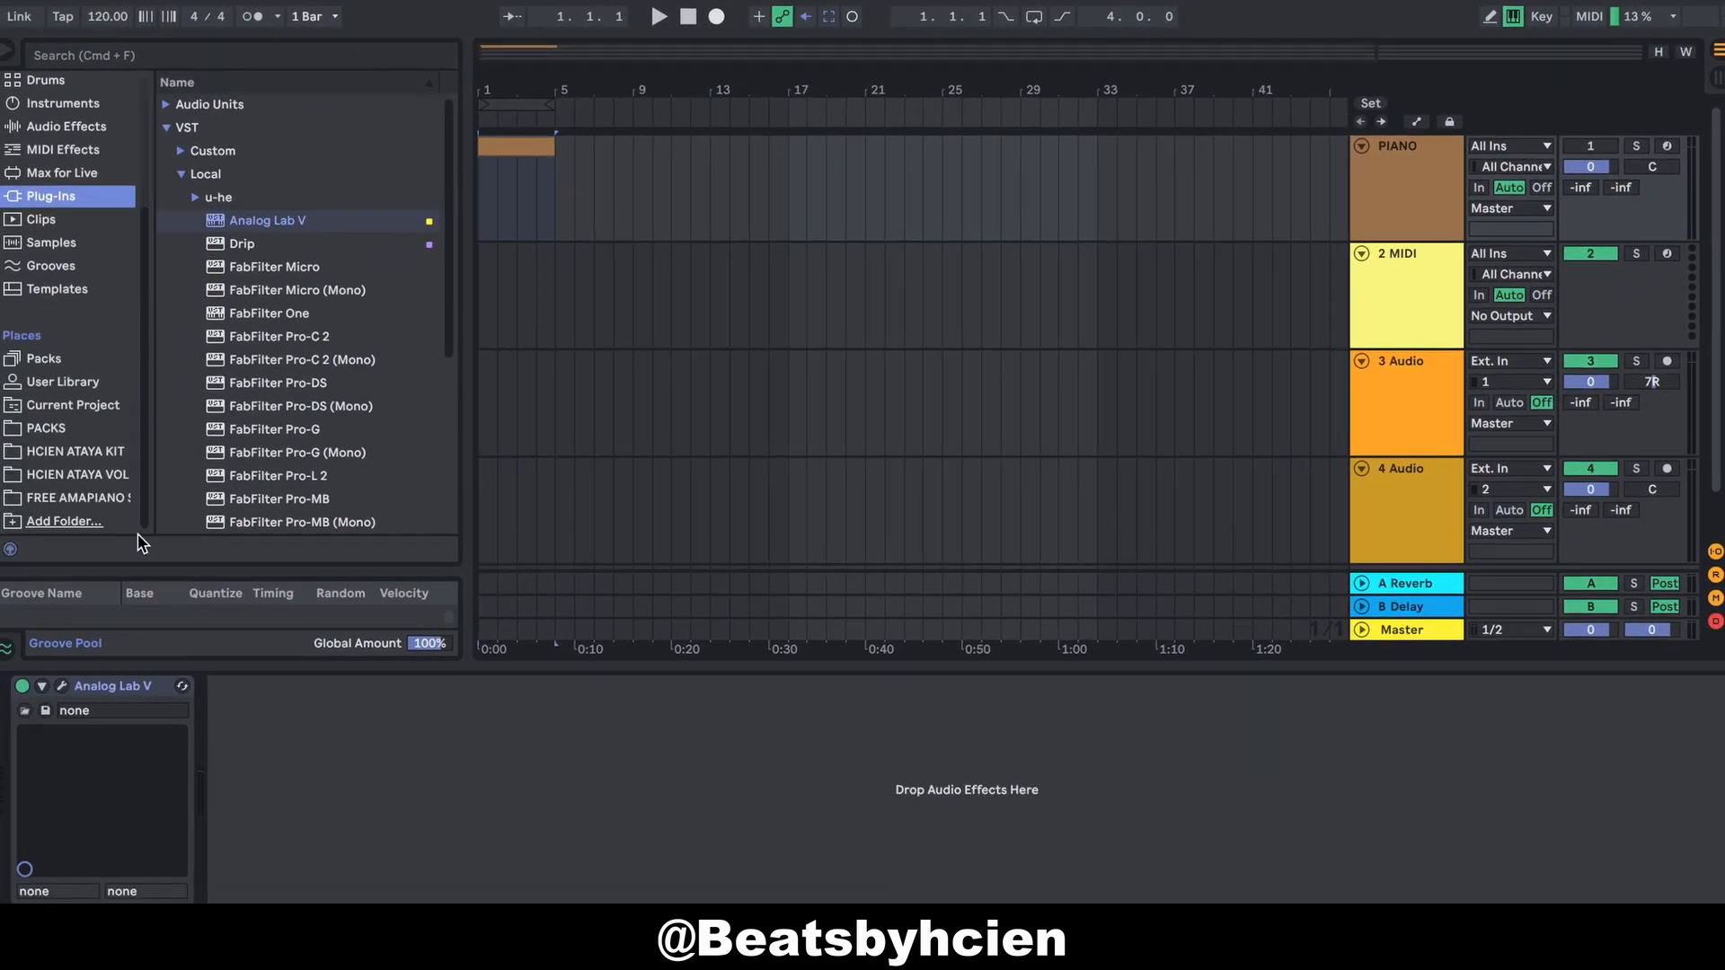
{"action": "left_click", "coordinate": [63, 450]}
{"action": "left_click", "coordinate": [65, 426]}
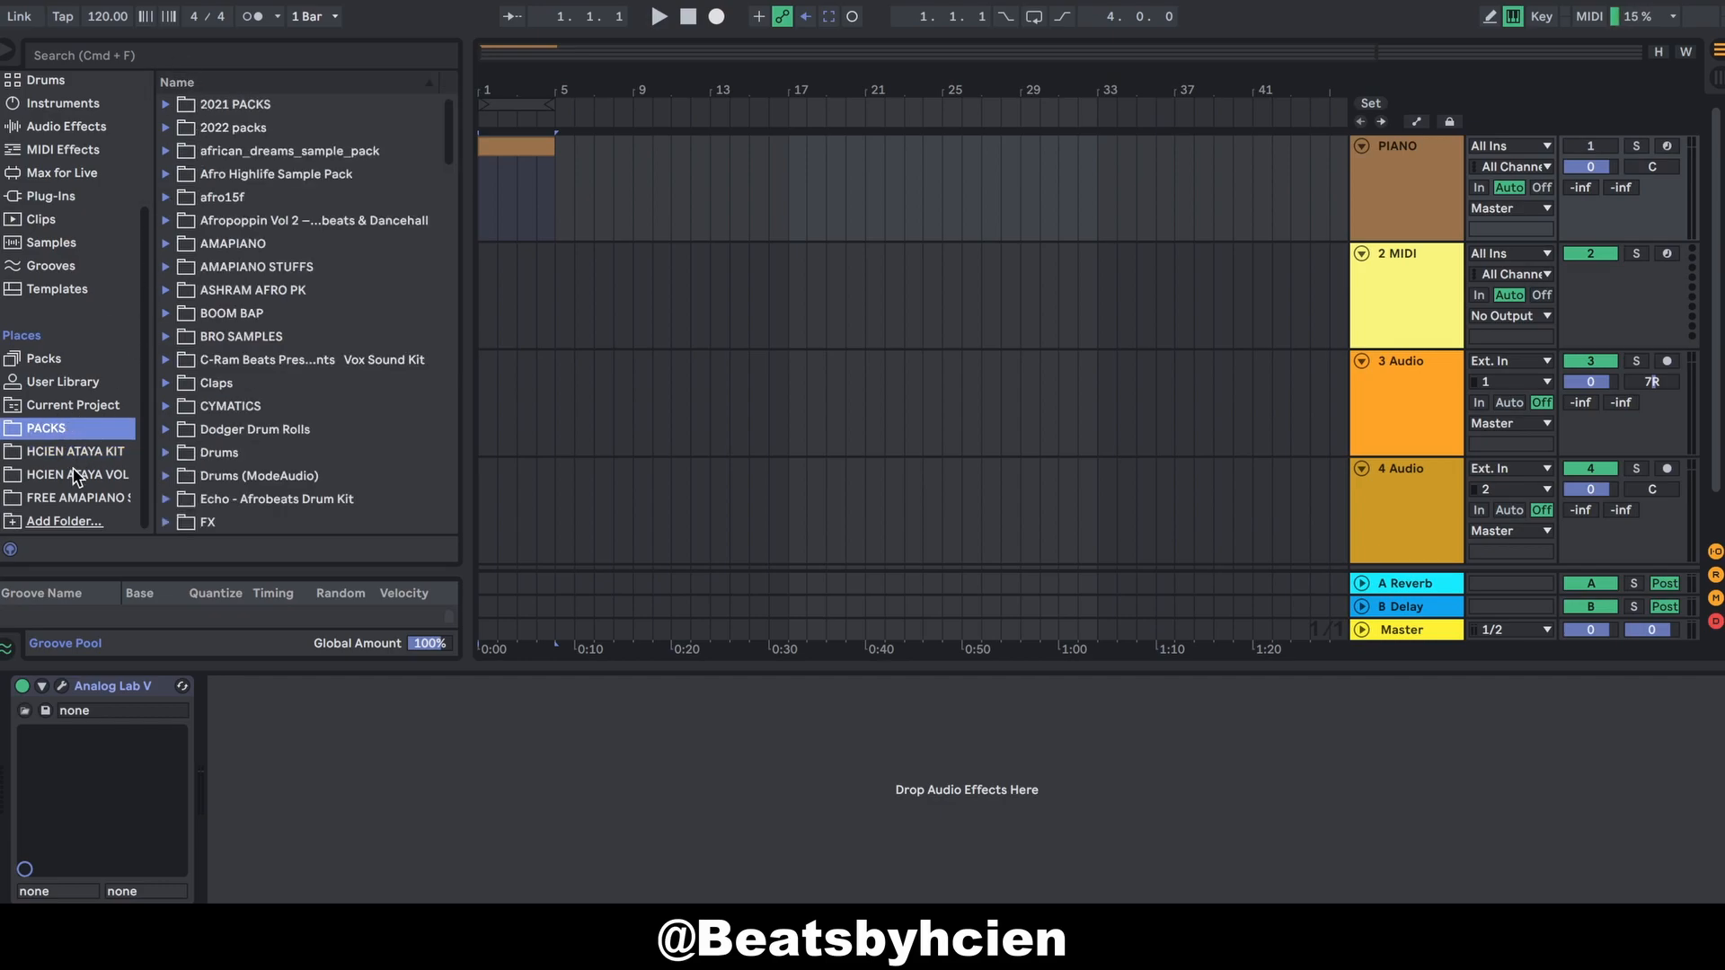
{"action": "left_click", "coordinate": [76, 476]}
{"action": "left_click", "coordinate": [79, 431]}
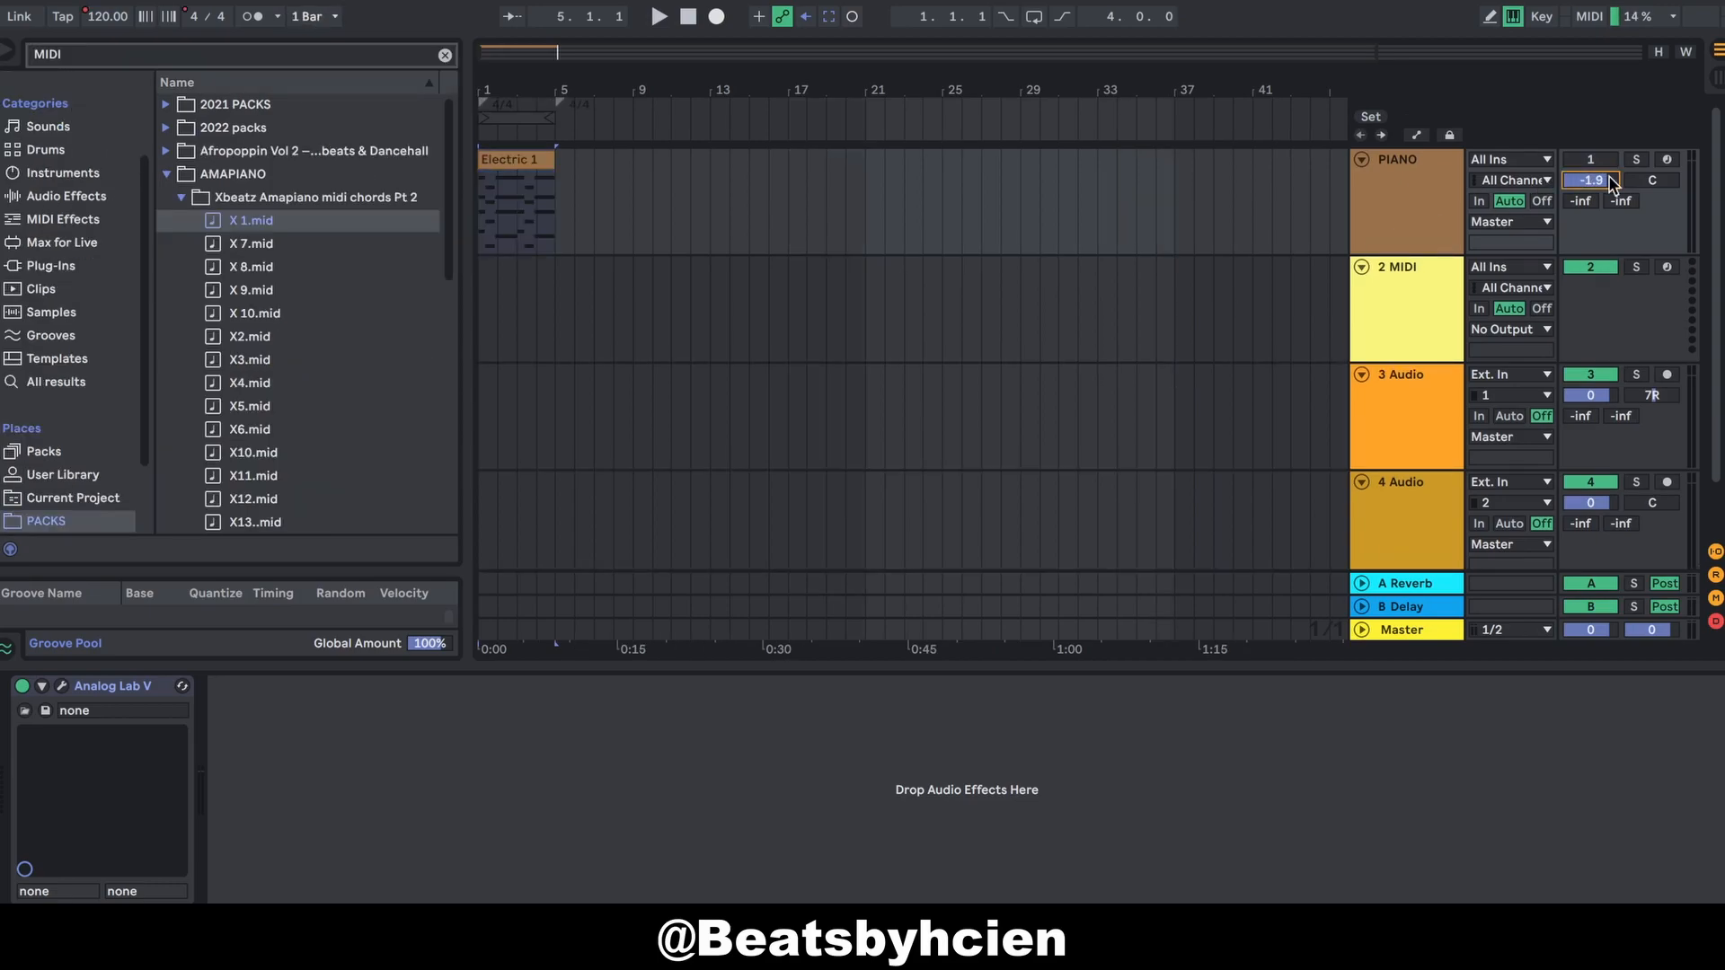
Step: Play the arrangement with the PIANO track muted, reactivate the track and lower its volume to -5.5 for another playback
{"action": "key", "text": "space"}
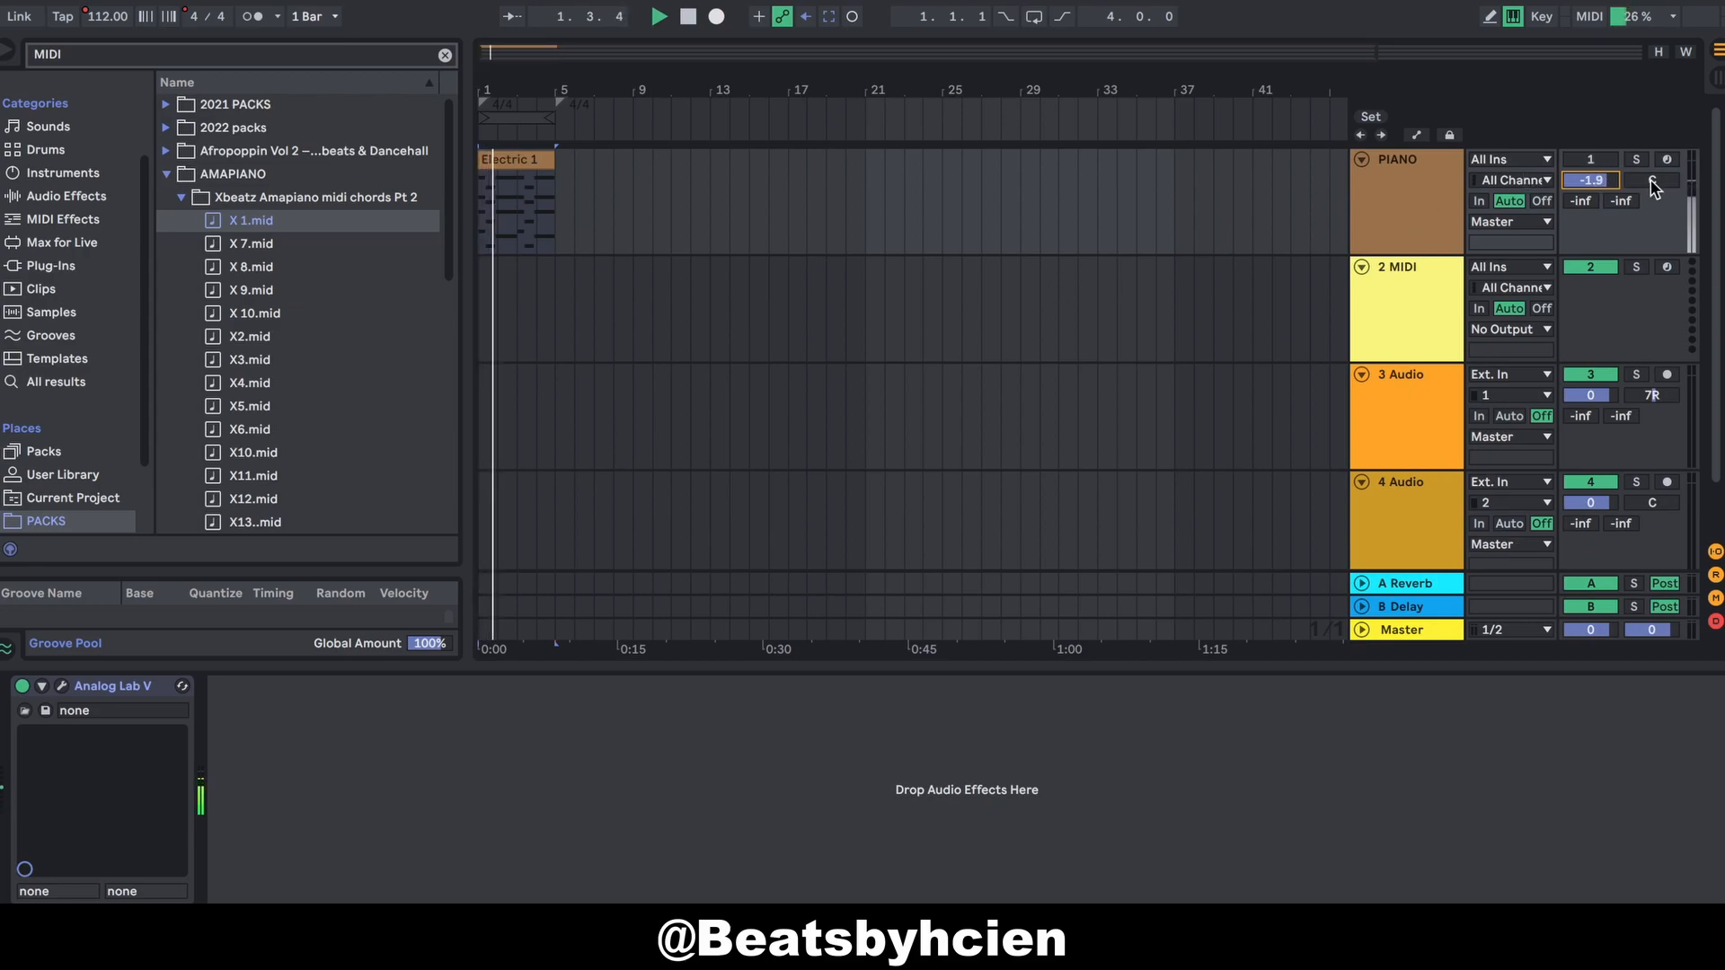
{"action": "key", "text": "space"}
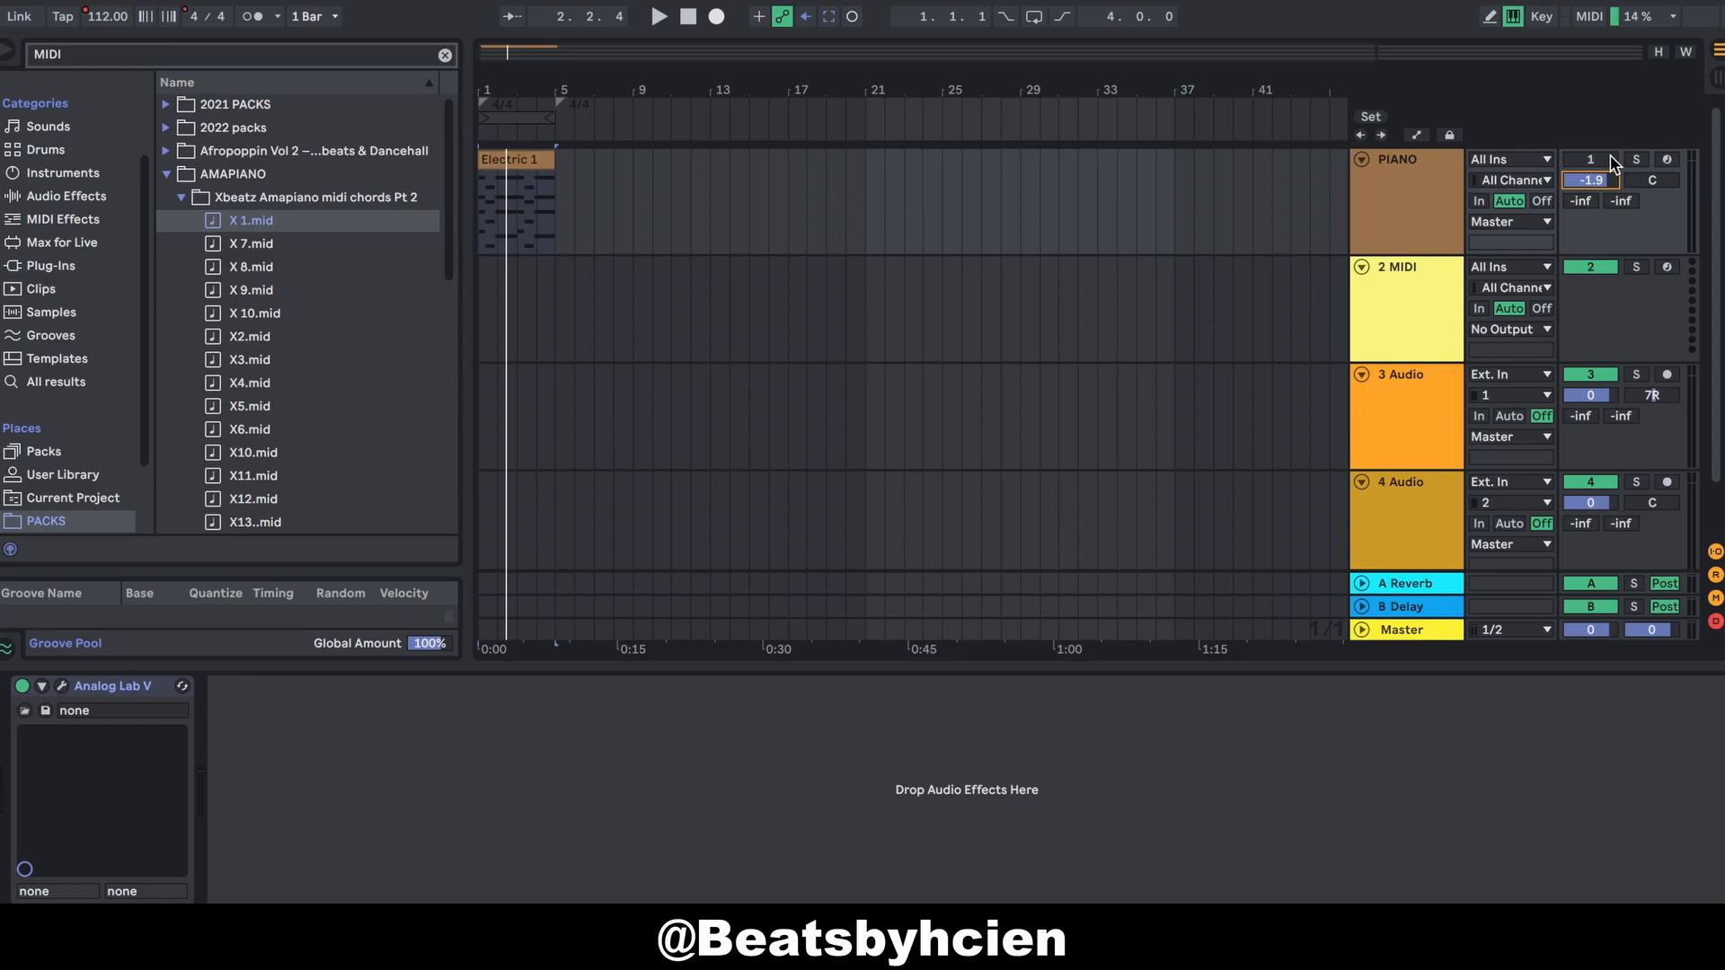
{"action": "left_click", "coordinate": [1611, 161]}
{"action": "left_click_drag", "start_coordinate": [1599, 183], "coordinate": [1599, 192]}
{"action": "key", "text": "space"}
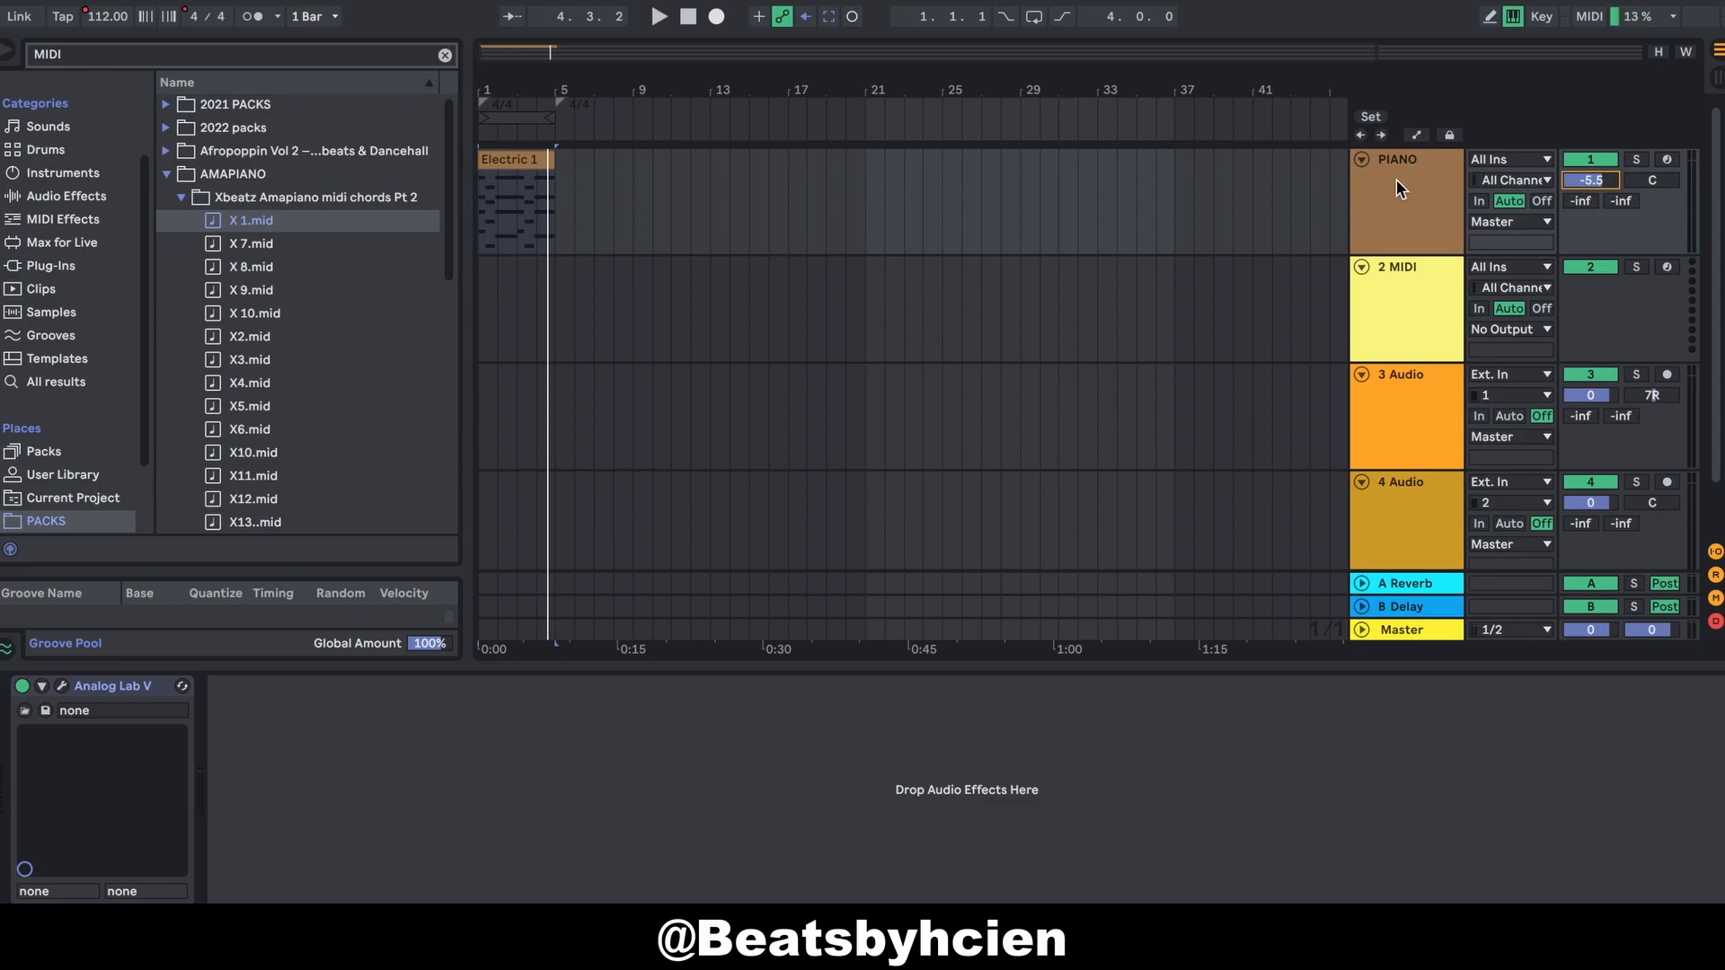
Step: Set the PIANO track's volume to -4.1 and select its first send control
{"action": "left_click_drag", "start_coordinate": [1588, 183], "coordinate": [1588, 177]}
{"action": "left_click_drag", "start_coordinate": [1529, 277], "coordinate": [1530, 296]}
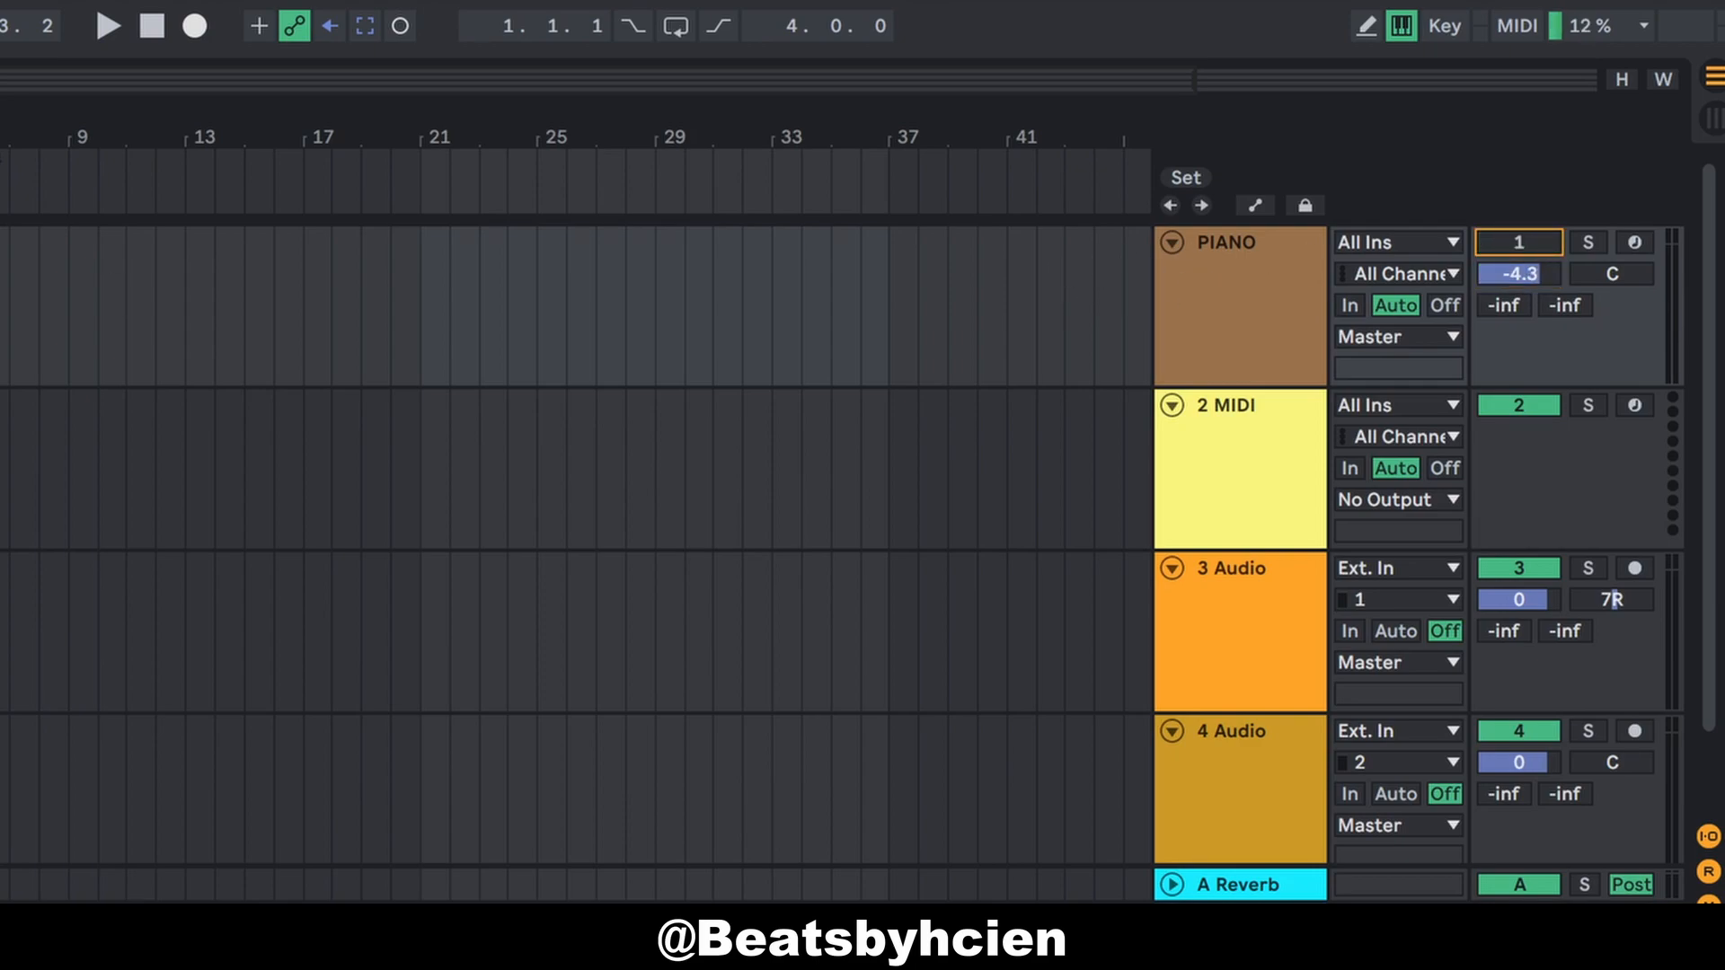
{"action": "mouse_move", "coordinate": [1528, 274]}
{"action": "left_mouse_down"}
{"action": "mouse_move", "coordinate": [1528, 306]}
{"action": "mouse_move", "coordinate": [1528, 272]}
{"action": "mouse_move", "coordinate": [1527, 287]}
{"action": "left_mouse_up"}
{"action": "left_click", "coordinate": [1506, 305]}
{"action": "left_click", "coordinate": [1504, 306]}
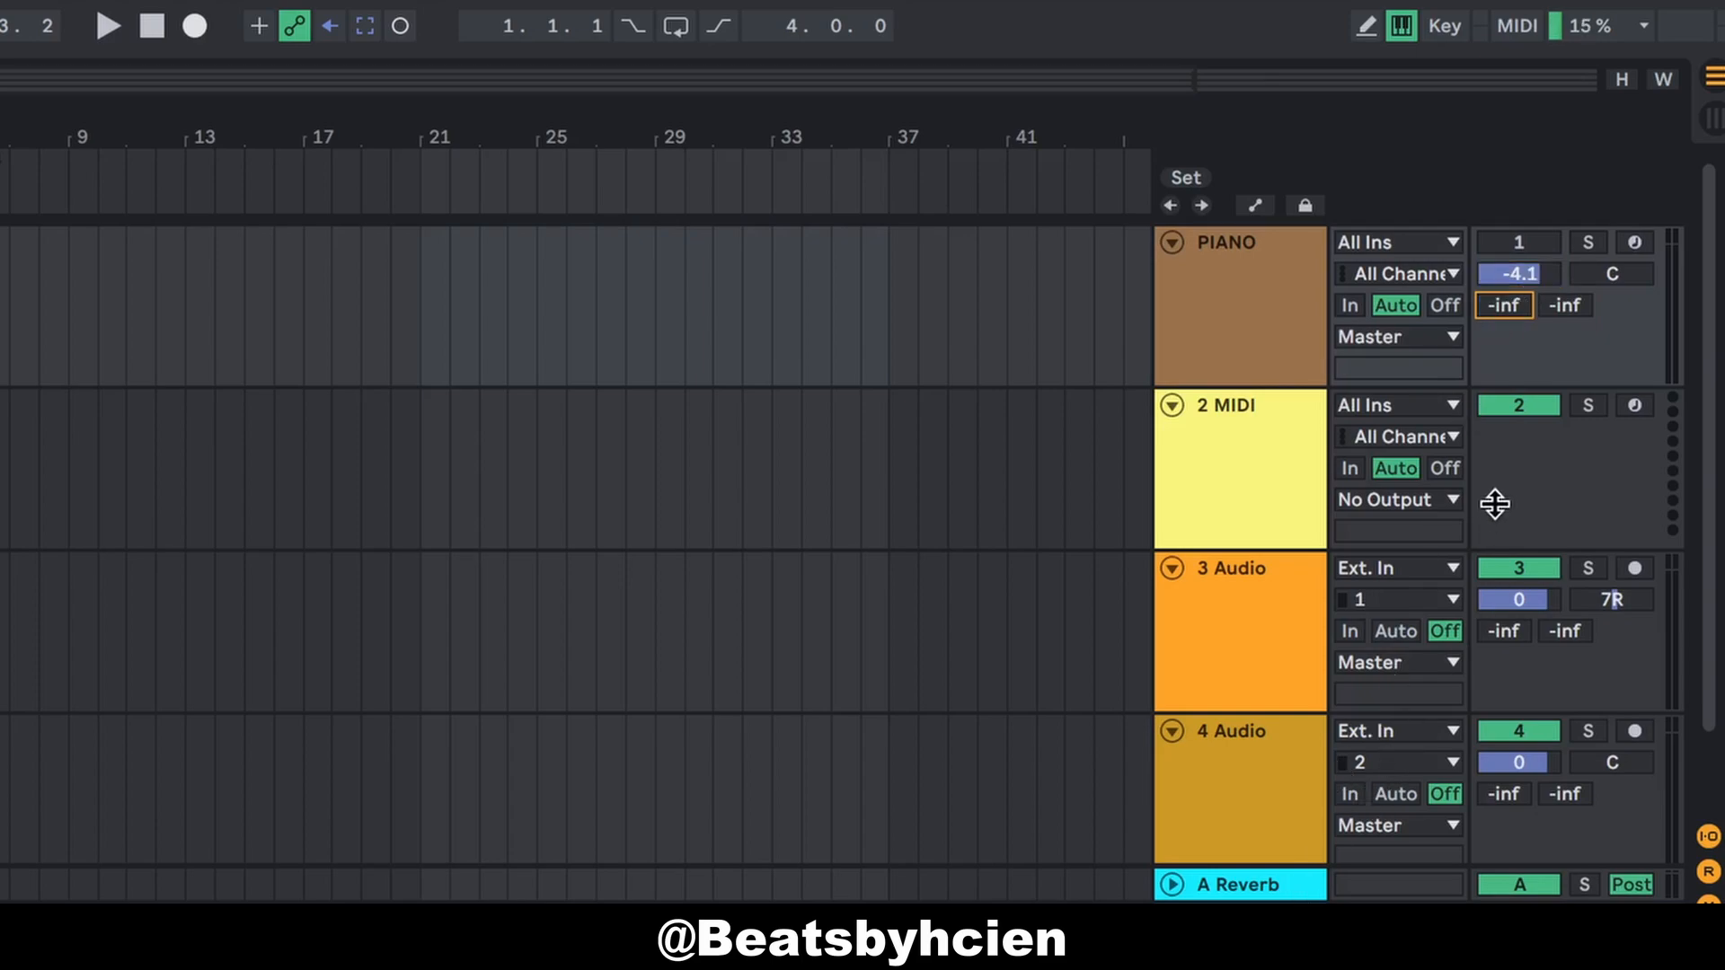
Step: Try out solo and record arm on the PIANO track, and switch both off again
{"action": "left_click", "coordinate": [1590, 244]}
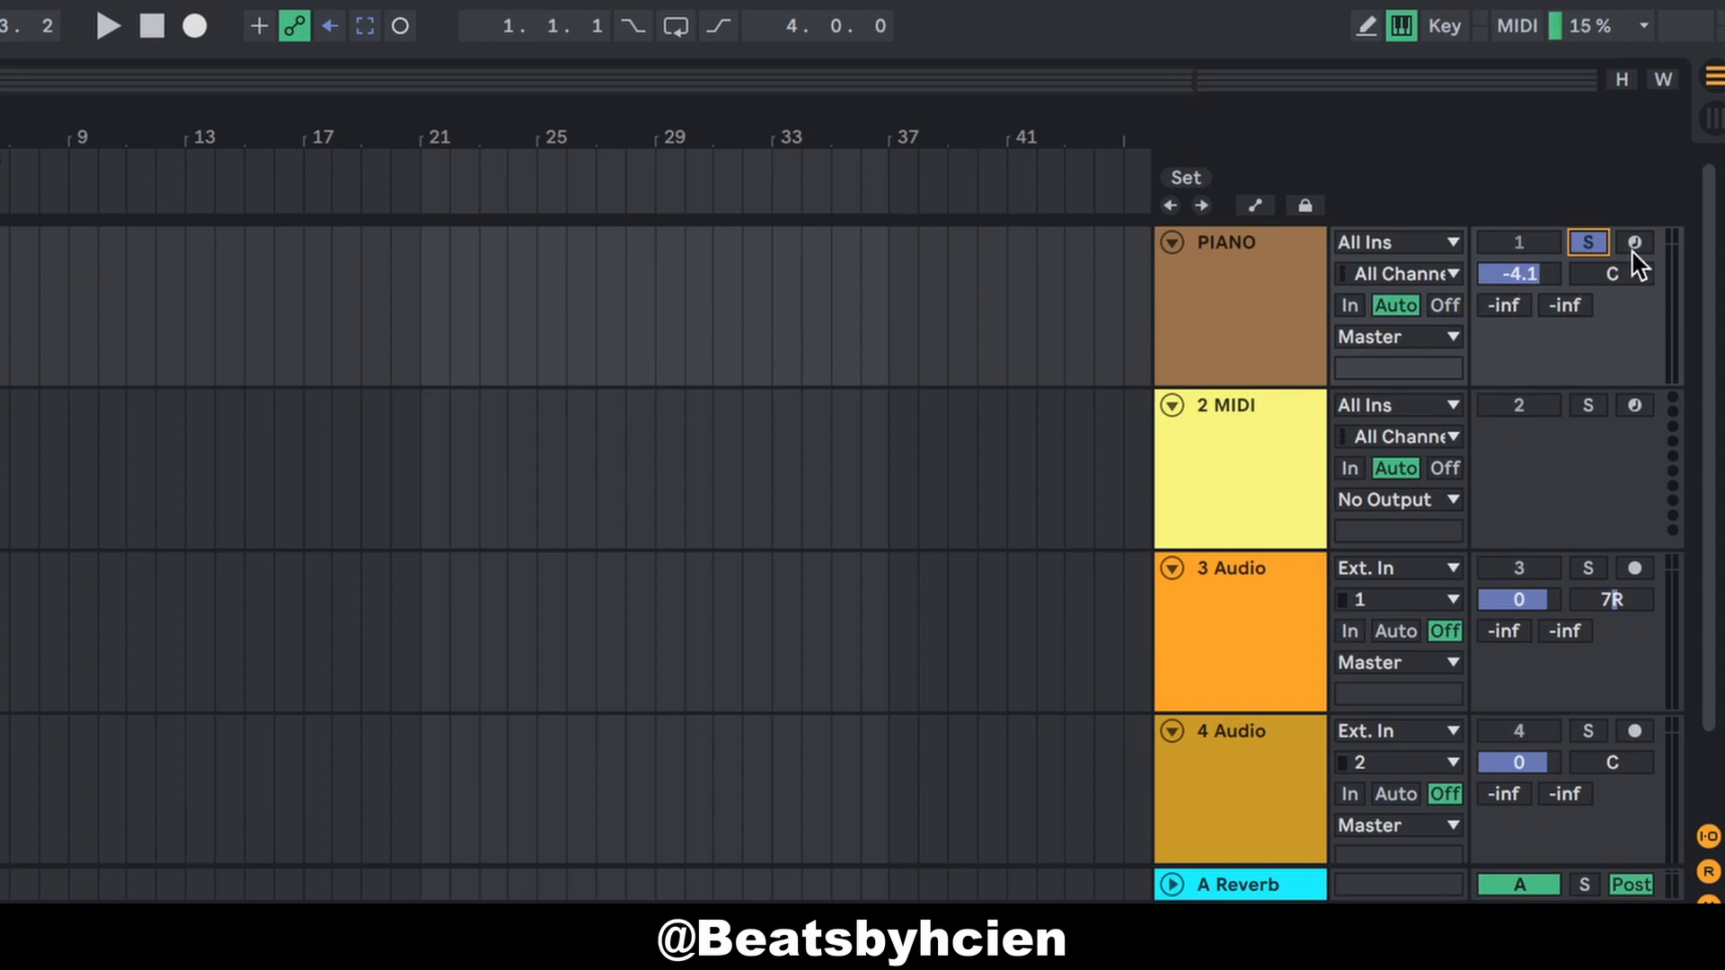
{"action": "left_click", "coordinate": [1633, 248]}
{"action": "left_click", "coordinate": [1592, 249]}
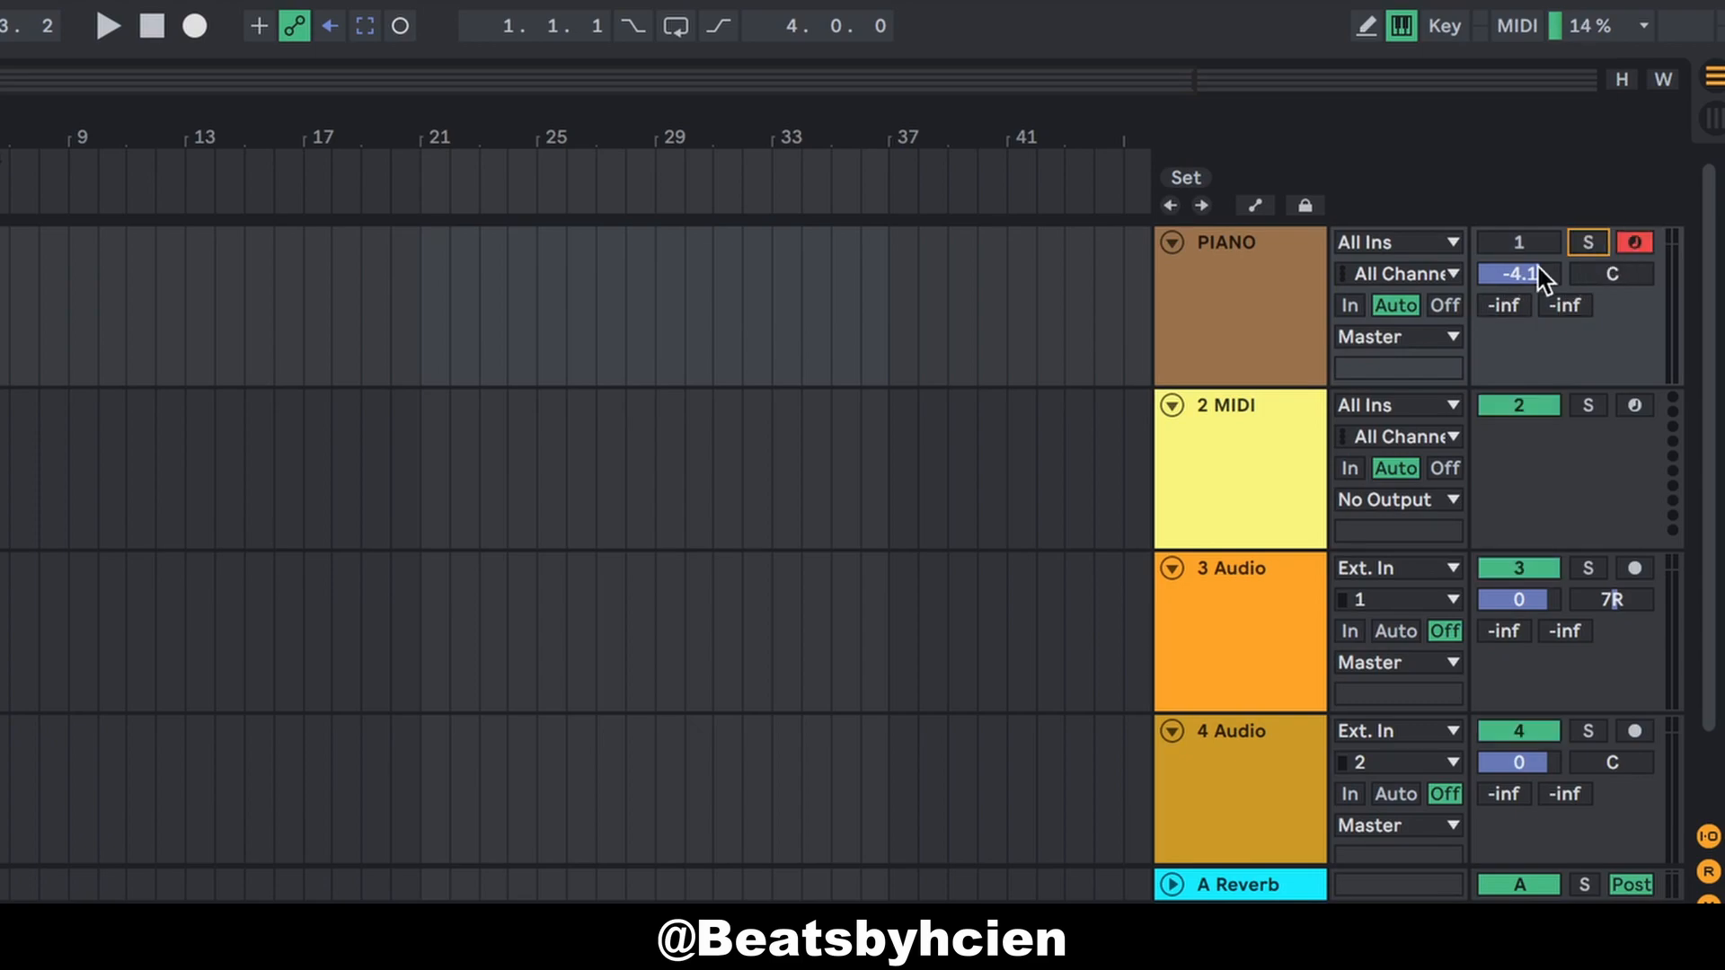
{"action": "left_click", "coordinate": [1633, 244]}
Step: Select the PIANO track, arm it for testing MIDI input, reactivate its output, and disarm it
{"action": "left_click", "coordinate": [1275, 304]}
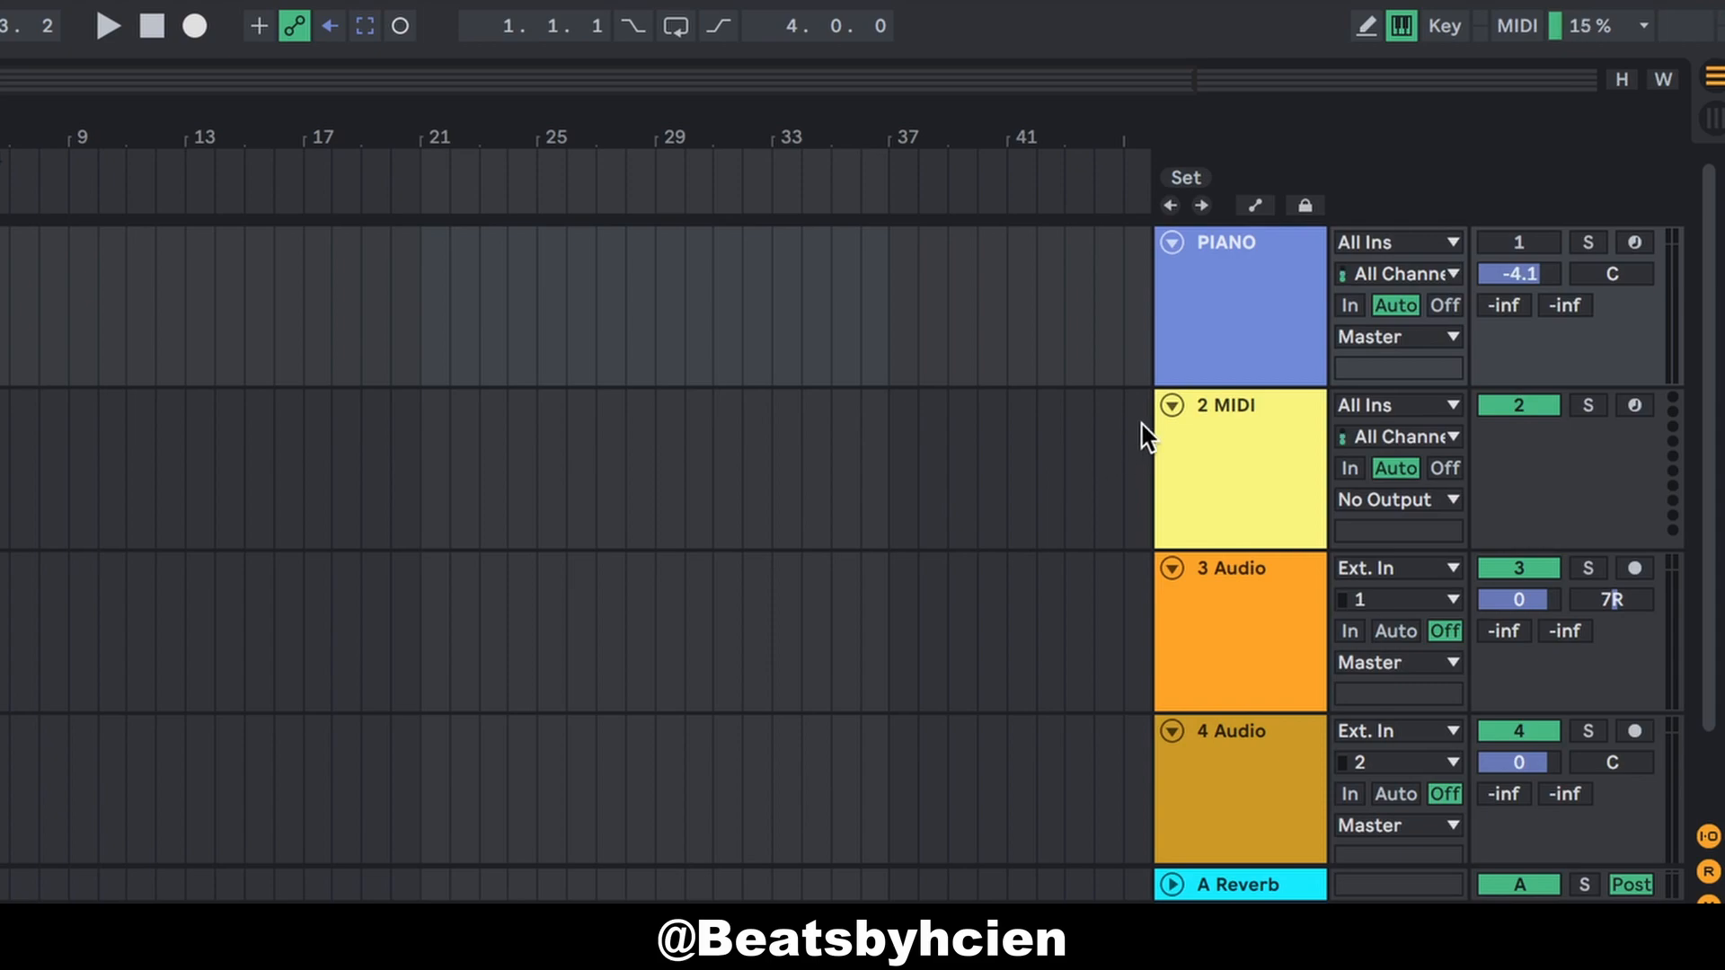
{"action": "left_click", "coordinate": [1633, 250]}
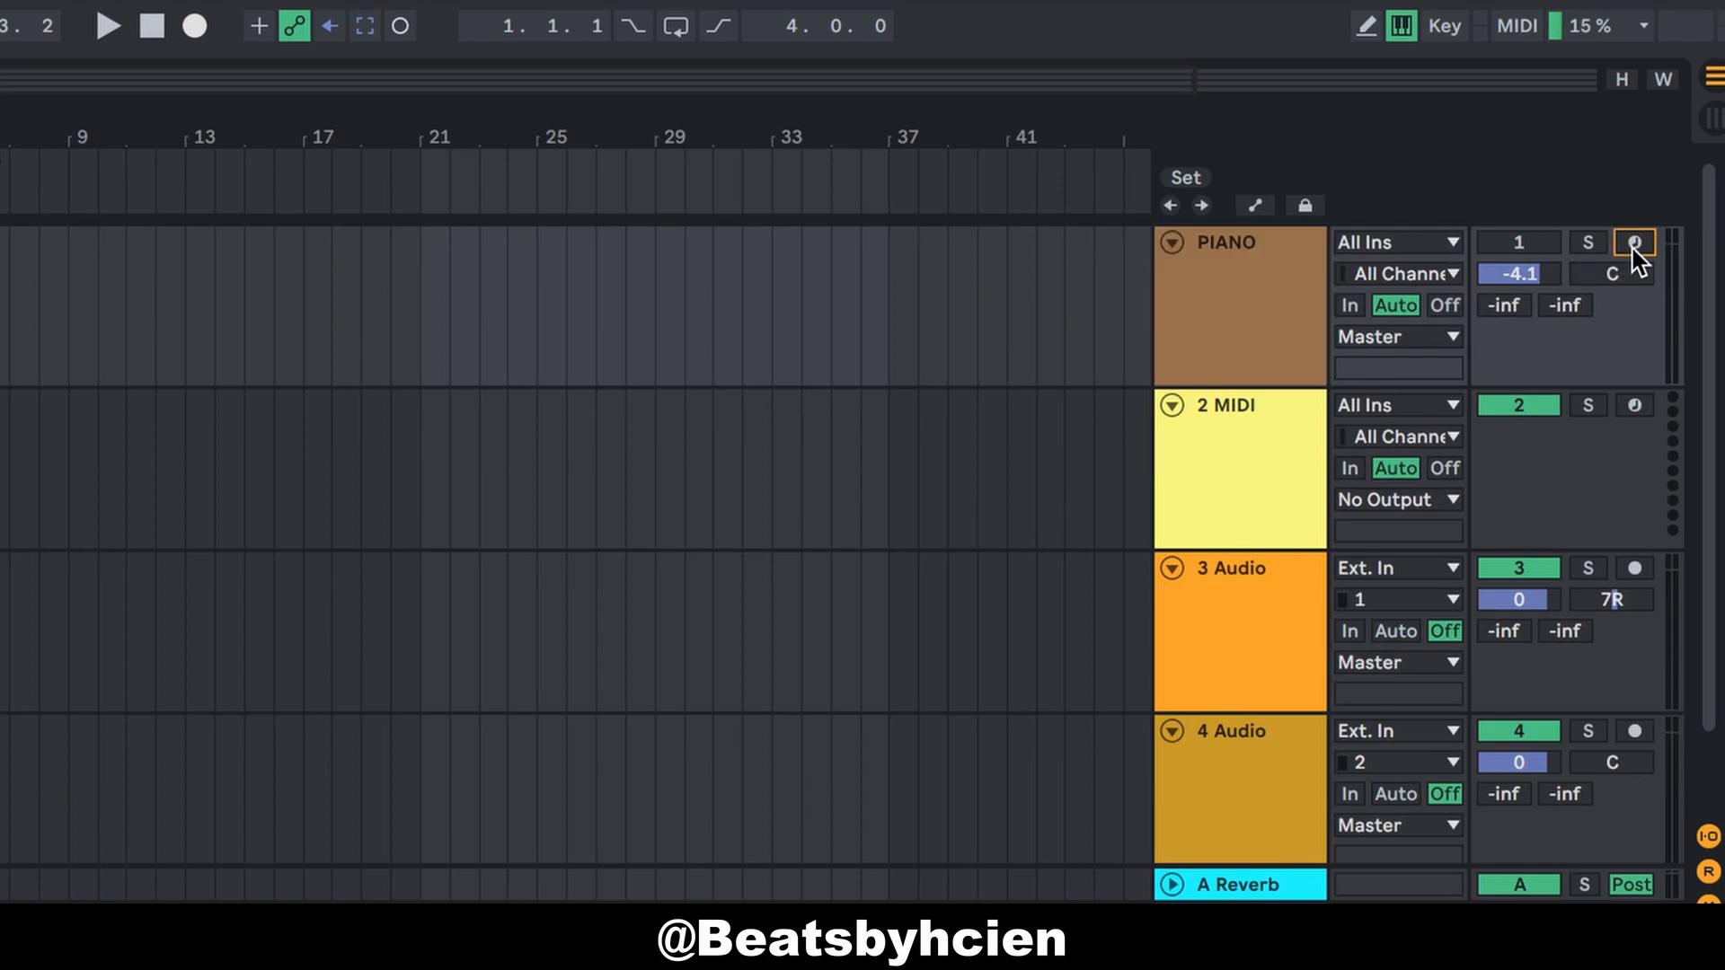
{"action": "left_click", "coordinate": [1633, 244]}
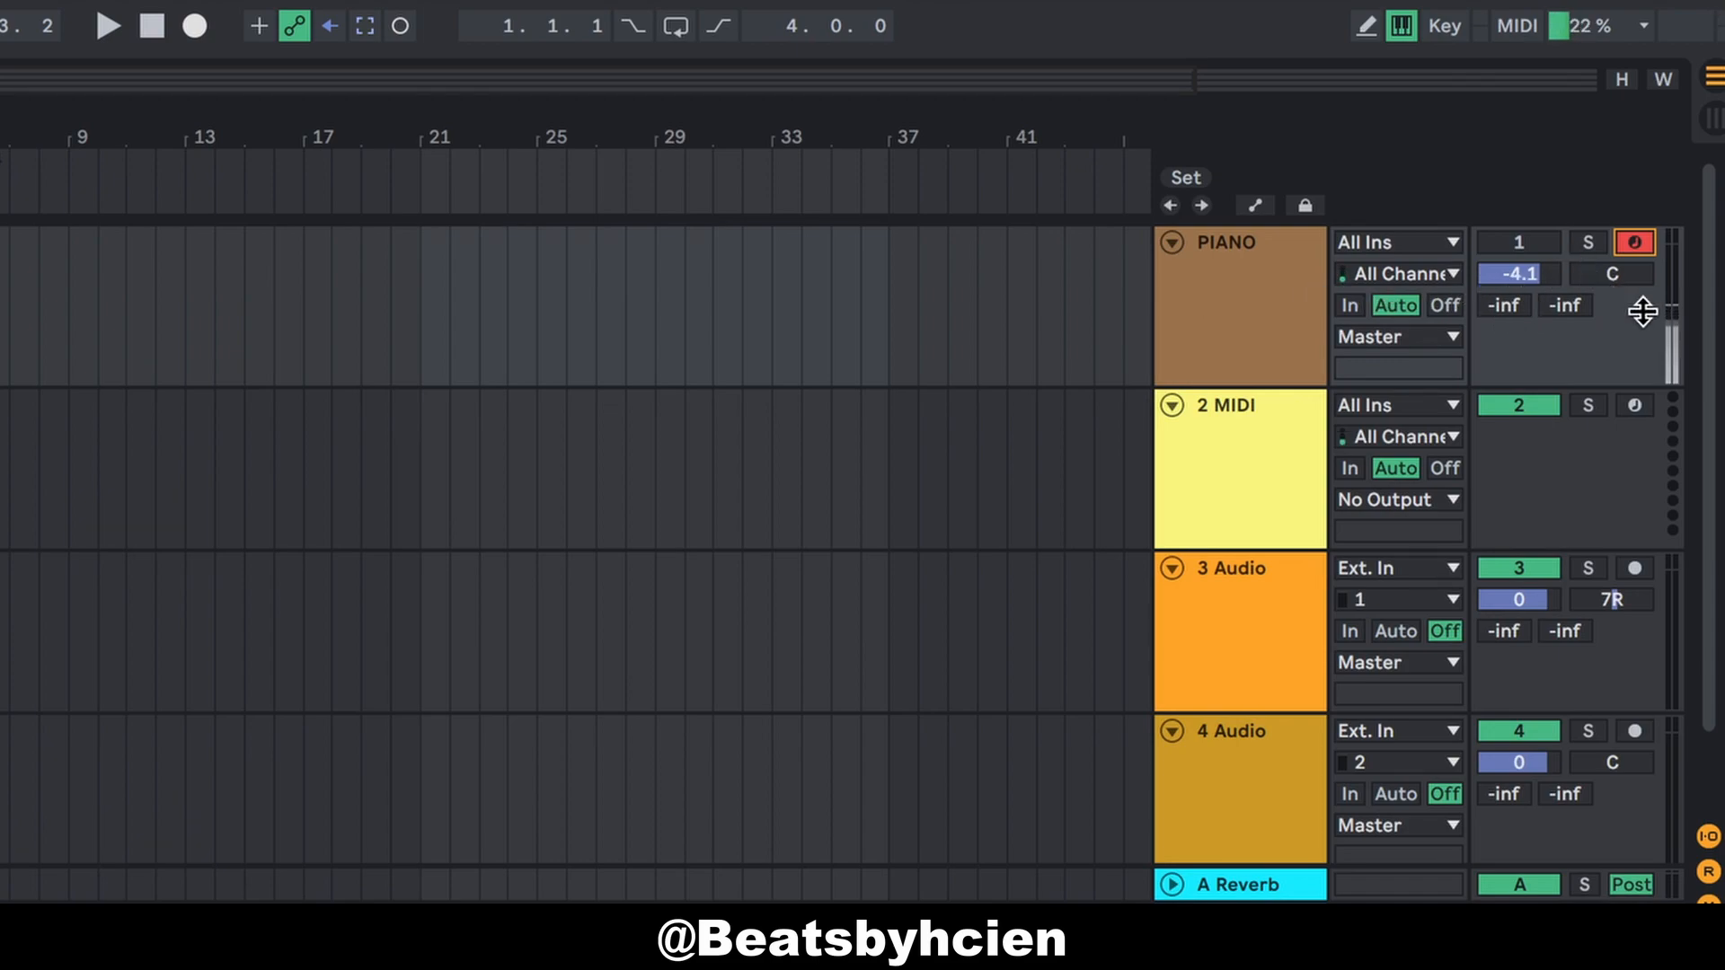
{"action": "left_click", "coordinate": [1532, 245]}
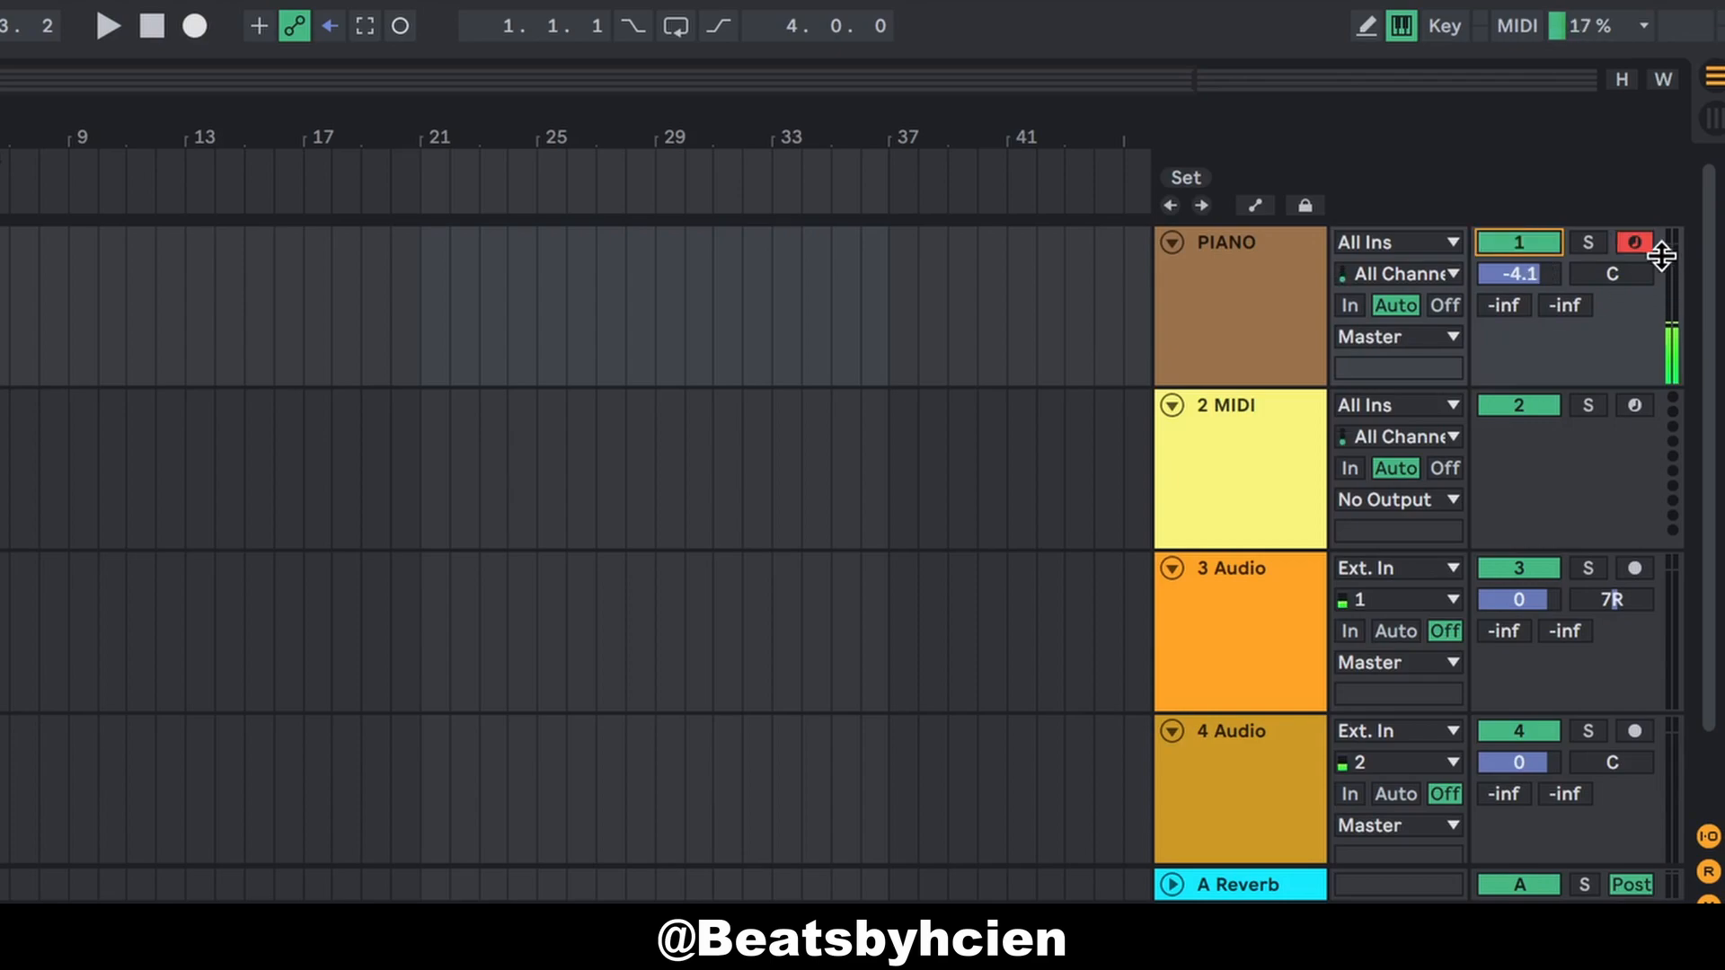
{"action": "left_click", "coordinate": [1634, 244]}
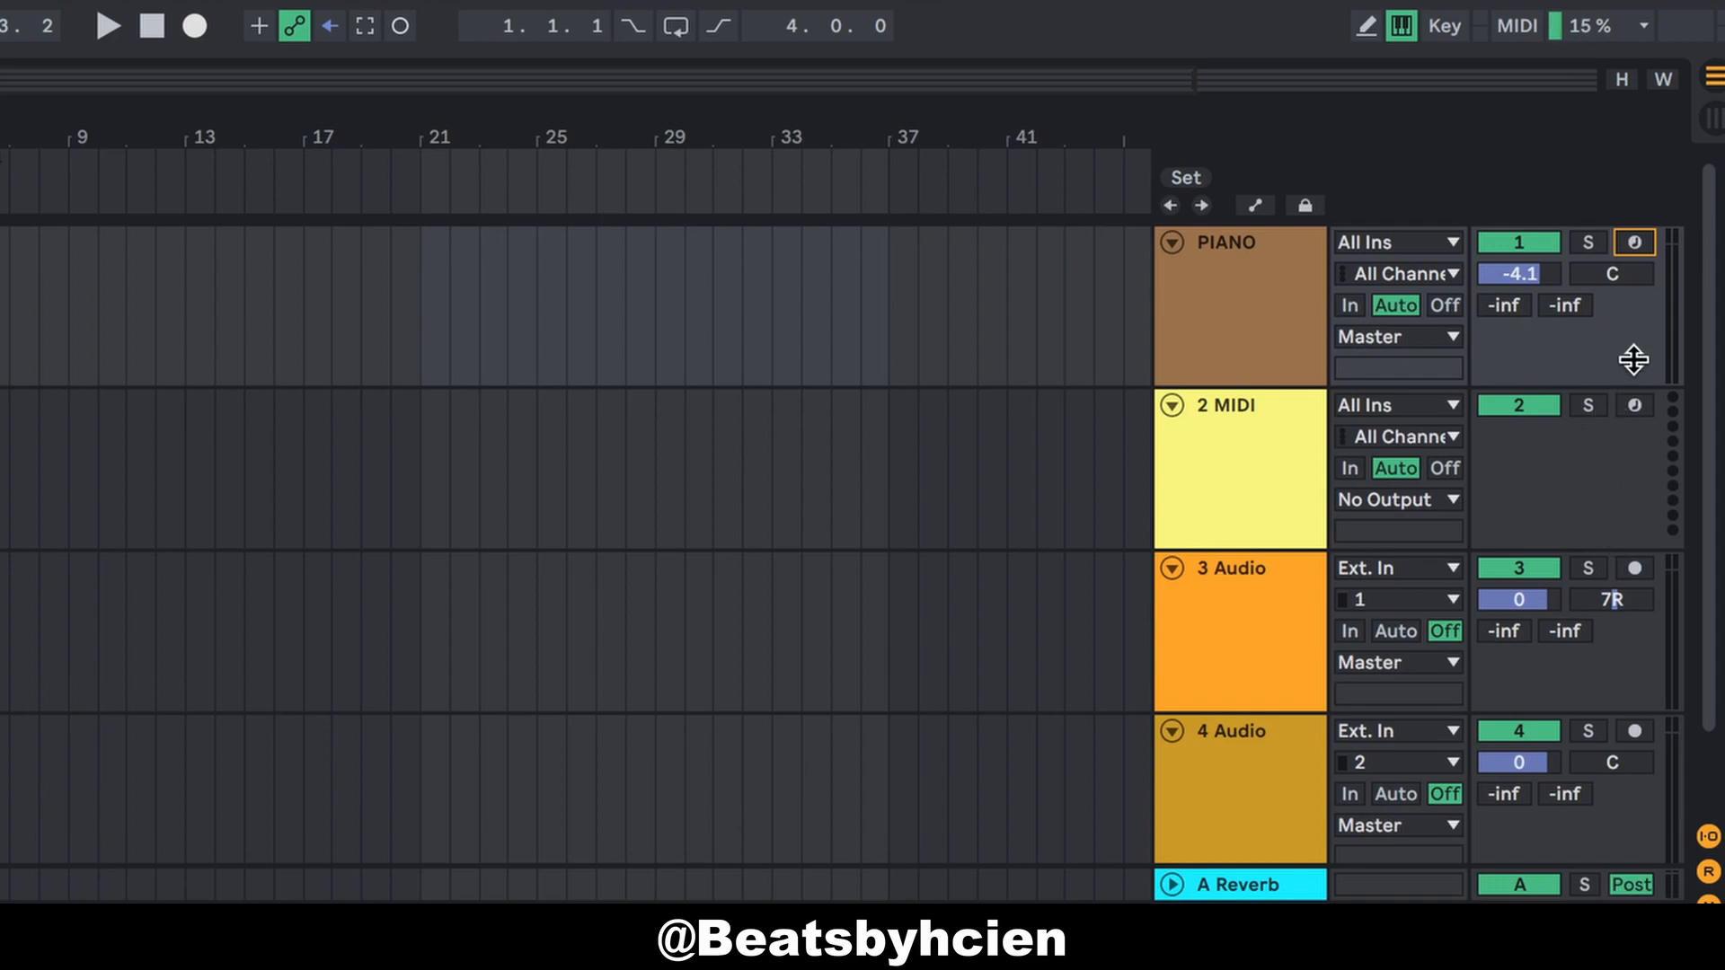
{"action": "left_click", "coordinate": [1637, 241]}
{"action": "left_click", "coordinate": [1636, 242]}
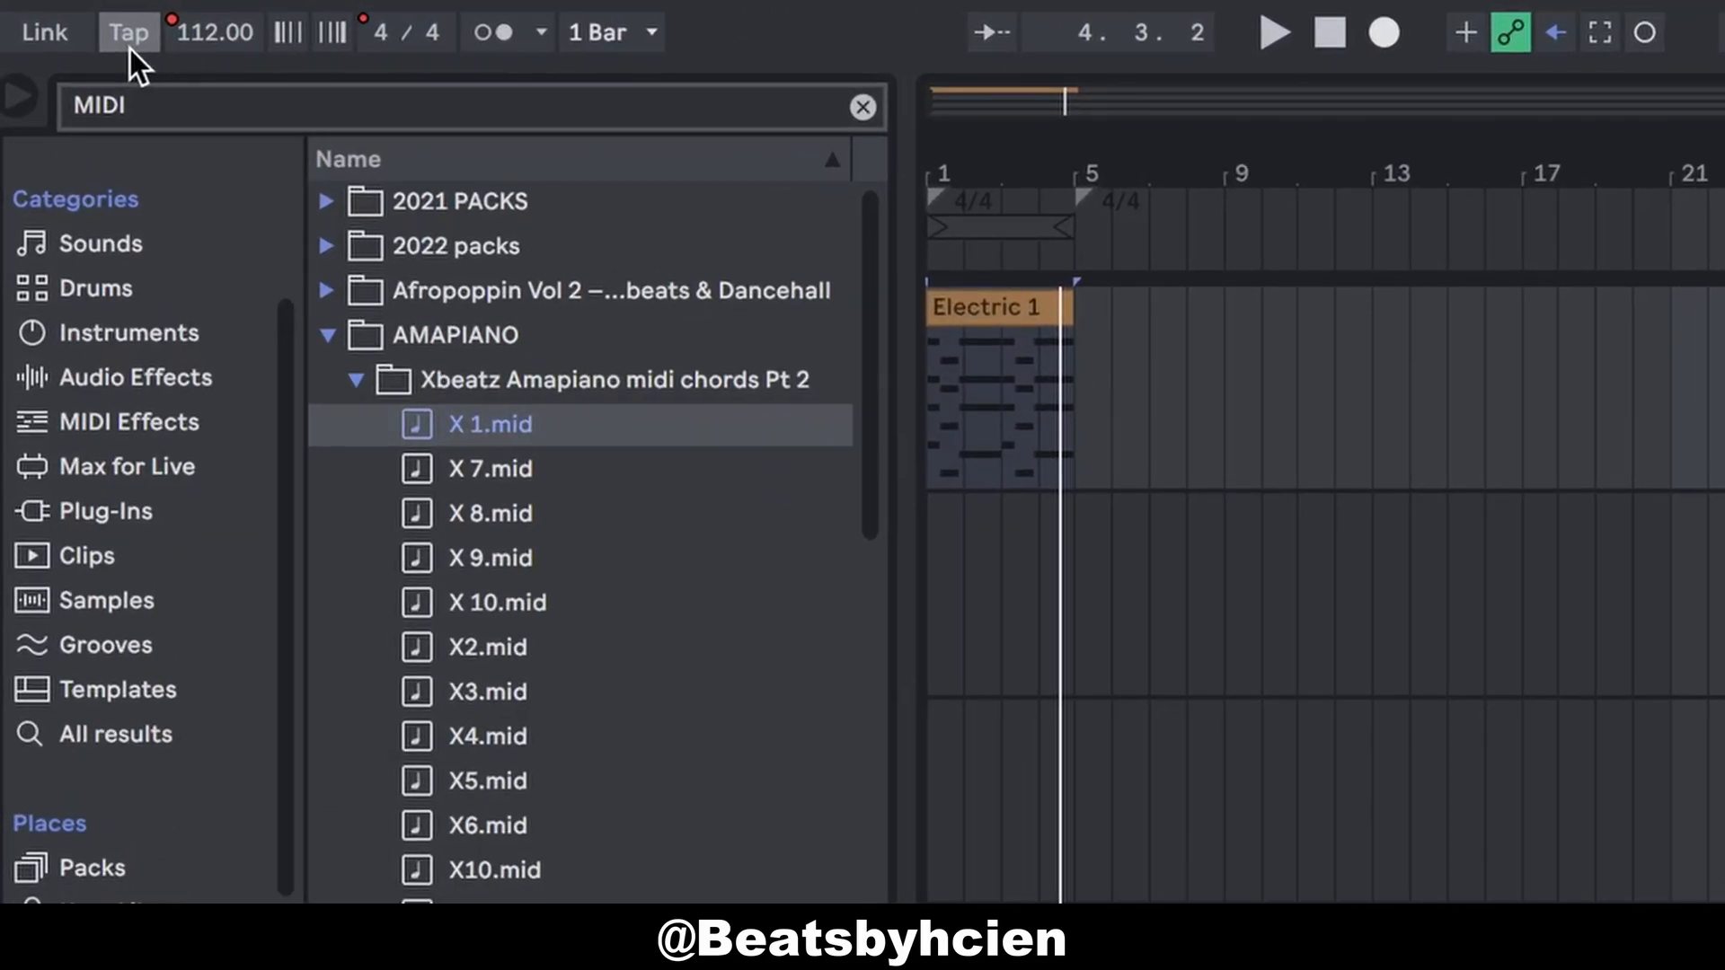
Step: Tap in a song tempo of 136 BPM and play the arrangement briefly
{"action": "left_click", "coordinate": [130, 47]}
{"action": "left_click", "coordinate": [125, 40]}
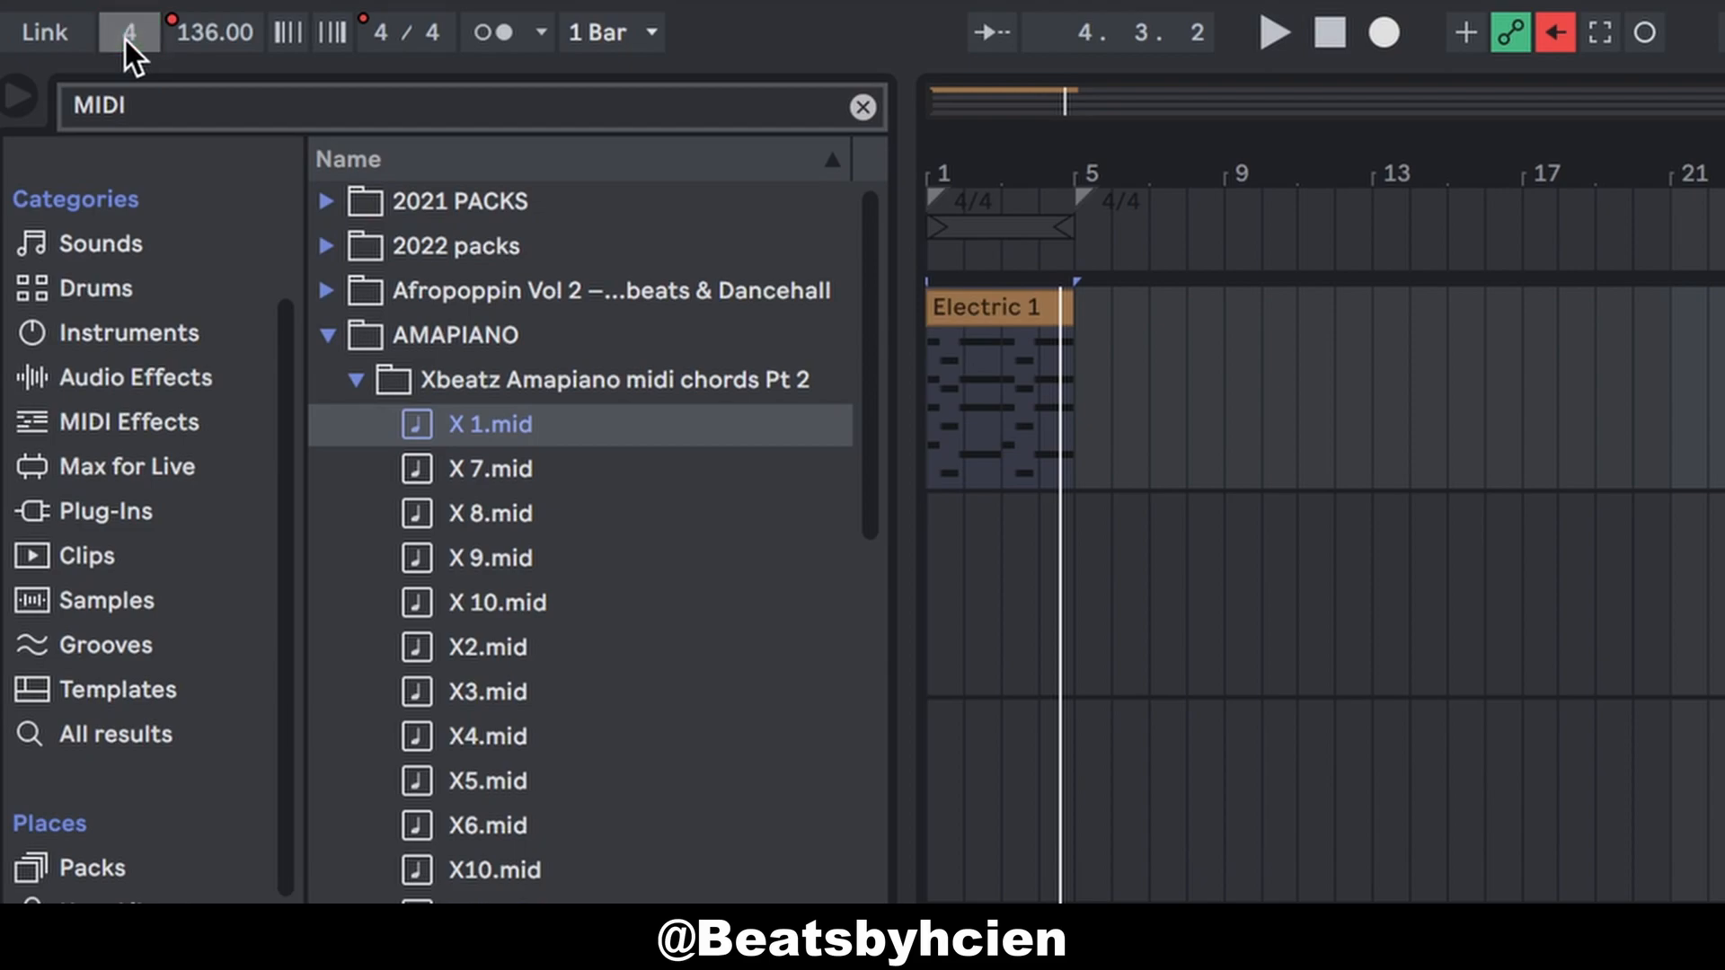
{"action": "key", "text": "space"}
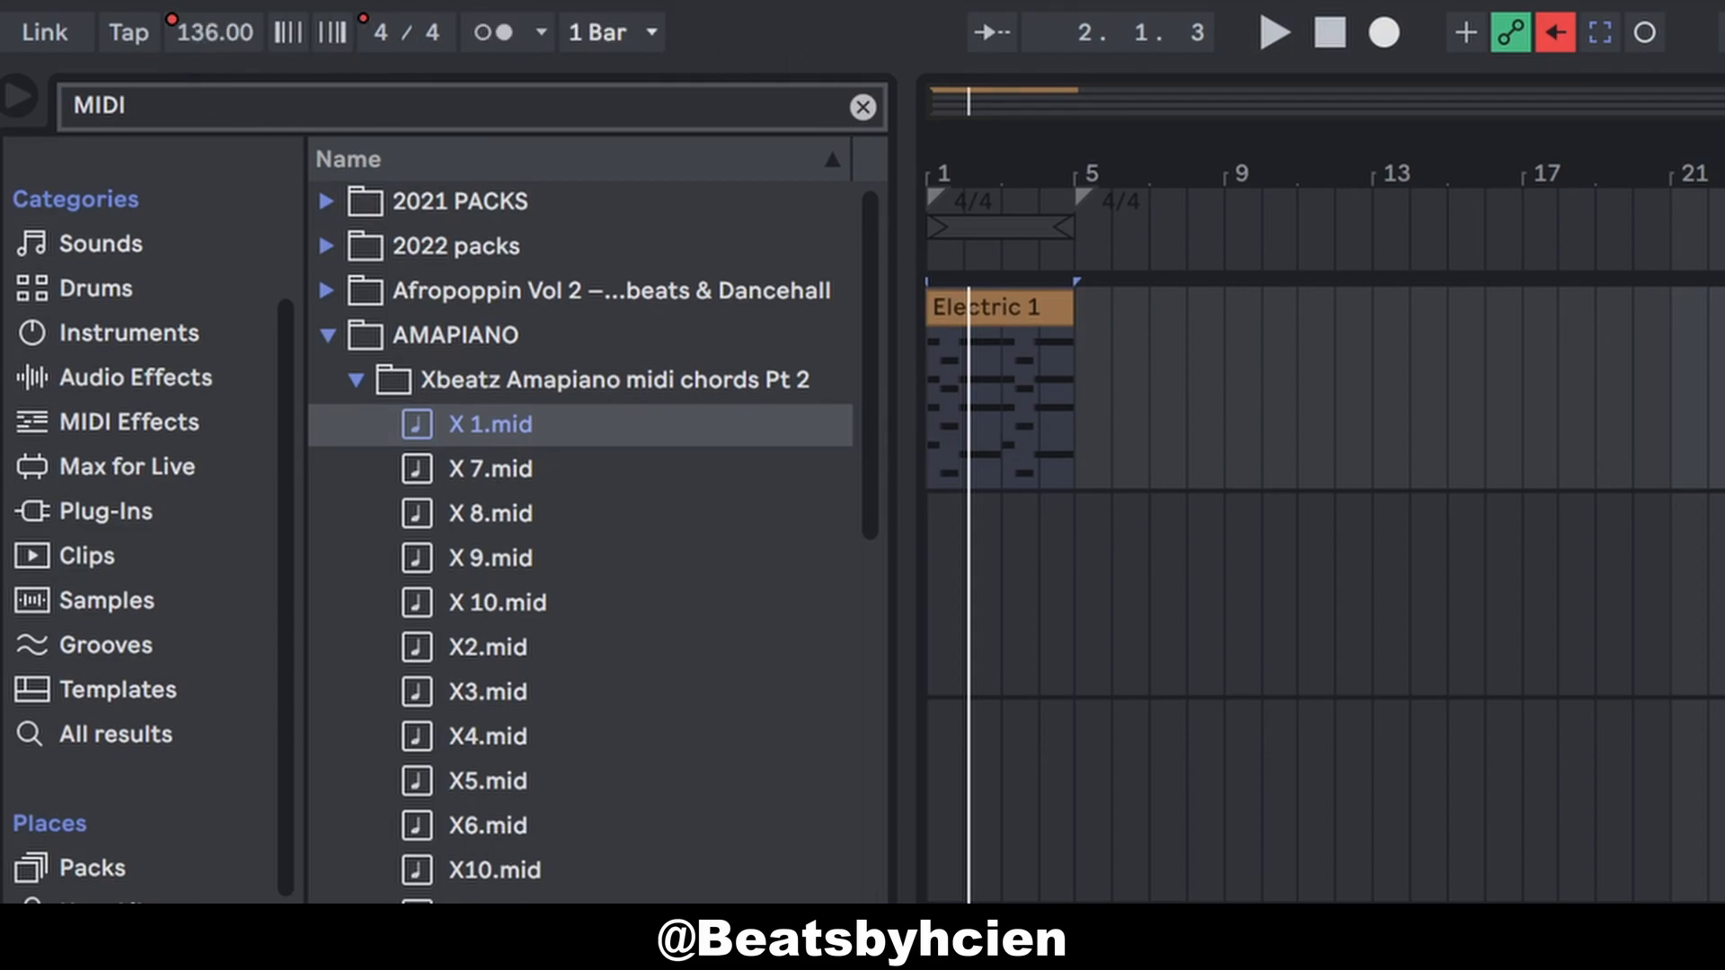
Step: Show the automation of the song tempo and delete it
{"action": "right_click", "coordinate": [175, 27]}
{"action": "left_click", "coordinate": [248, 51]}
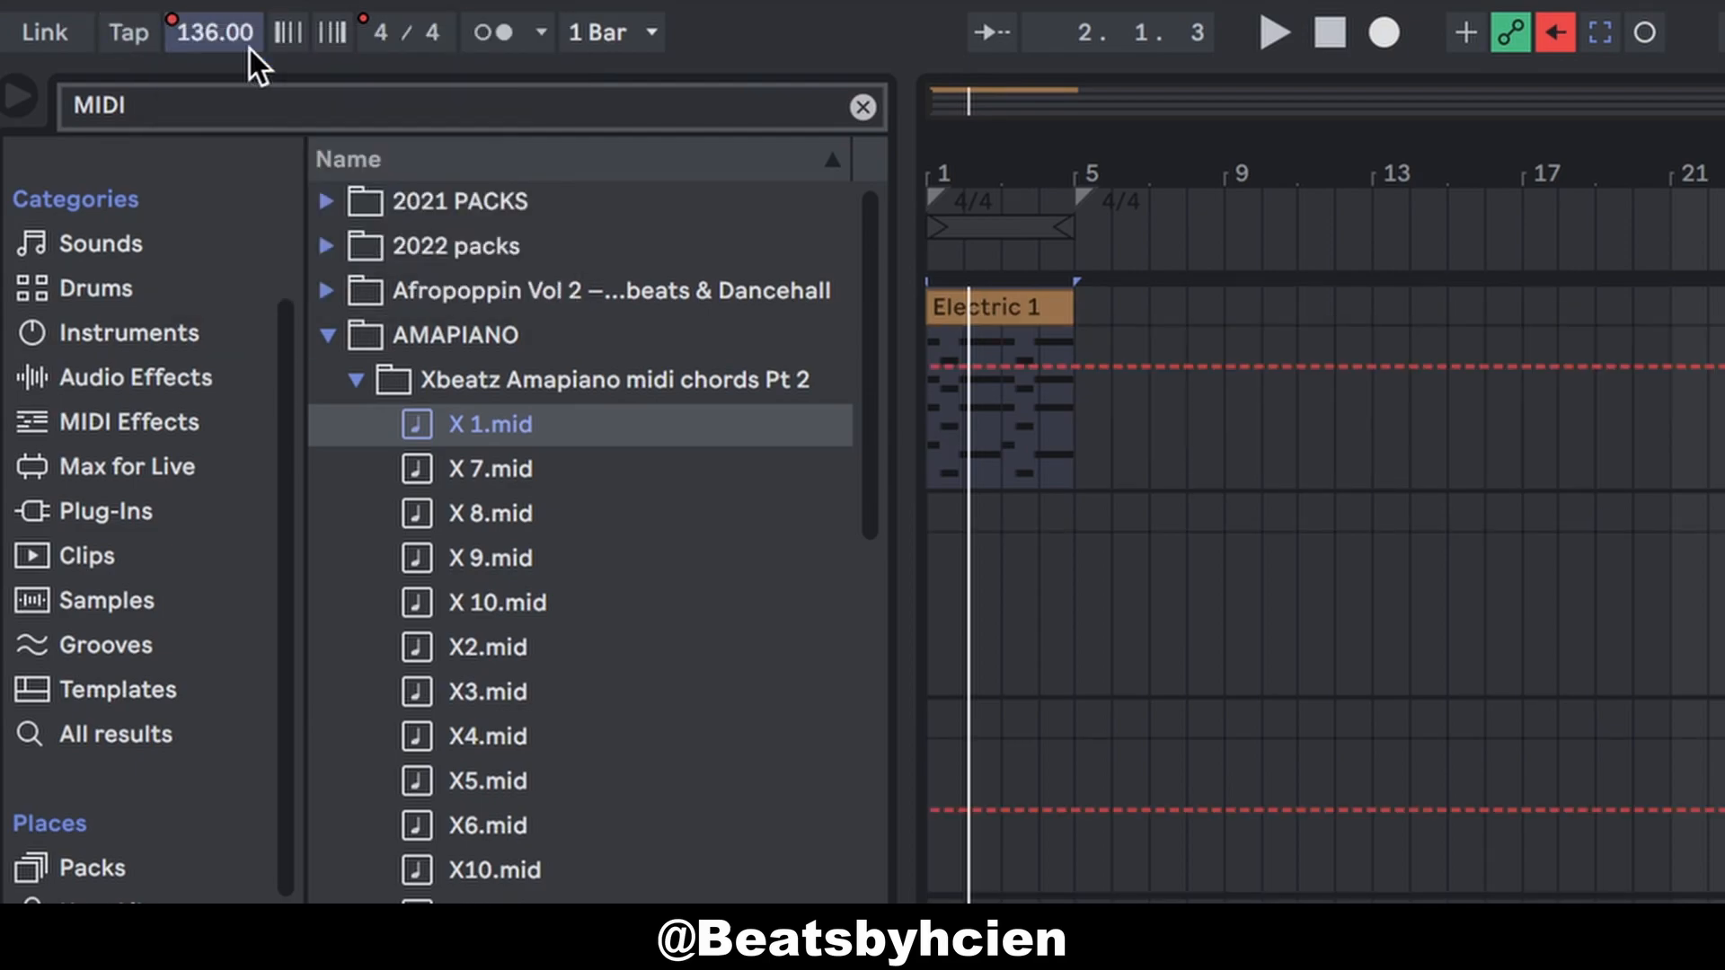
{"action": "right_click", "coordinate": [169, 18]}
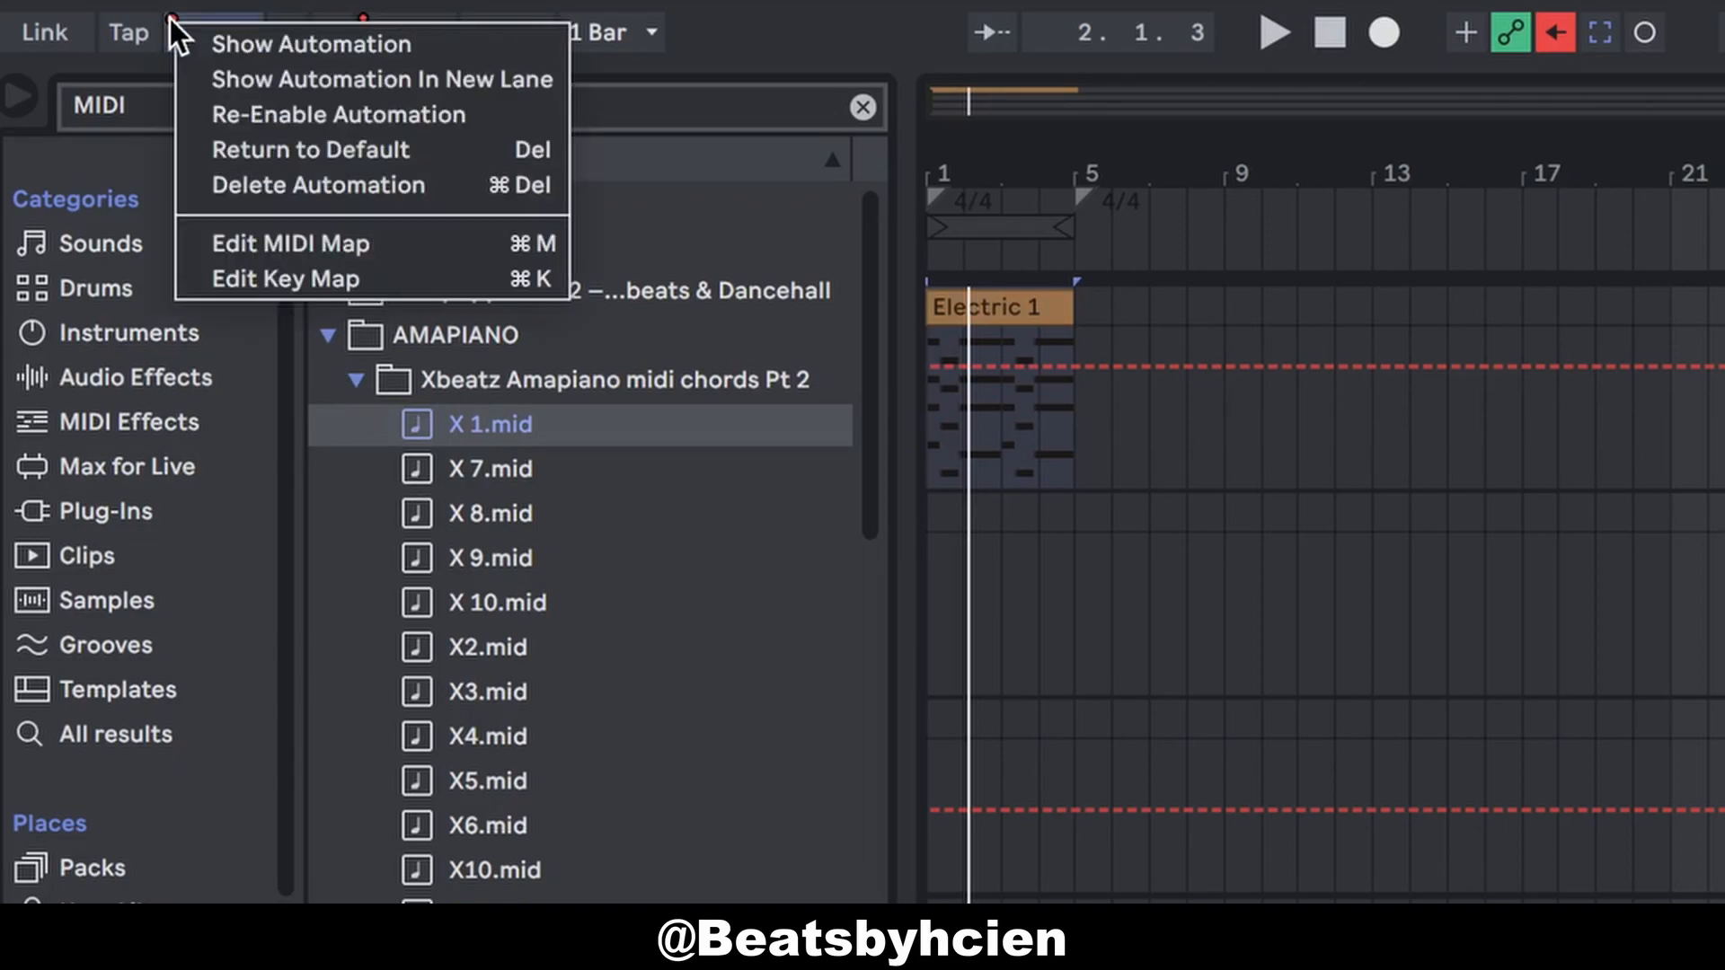
{"action": "left_click", "coordinate": [257, 180]}
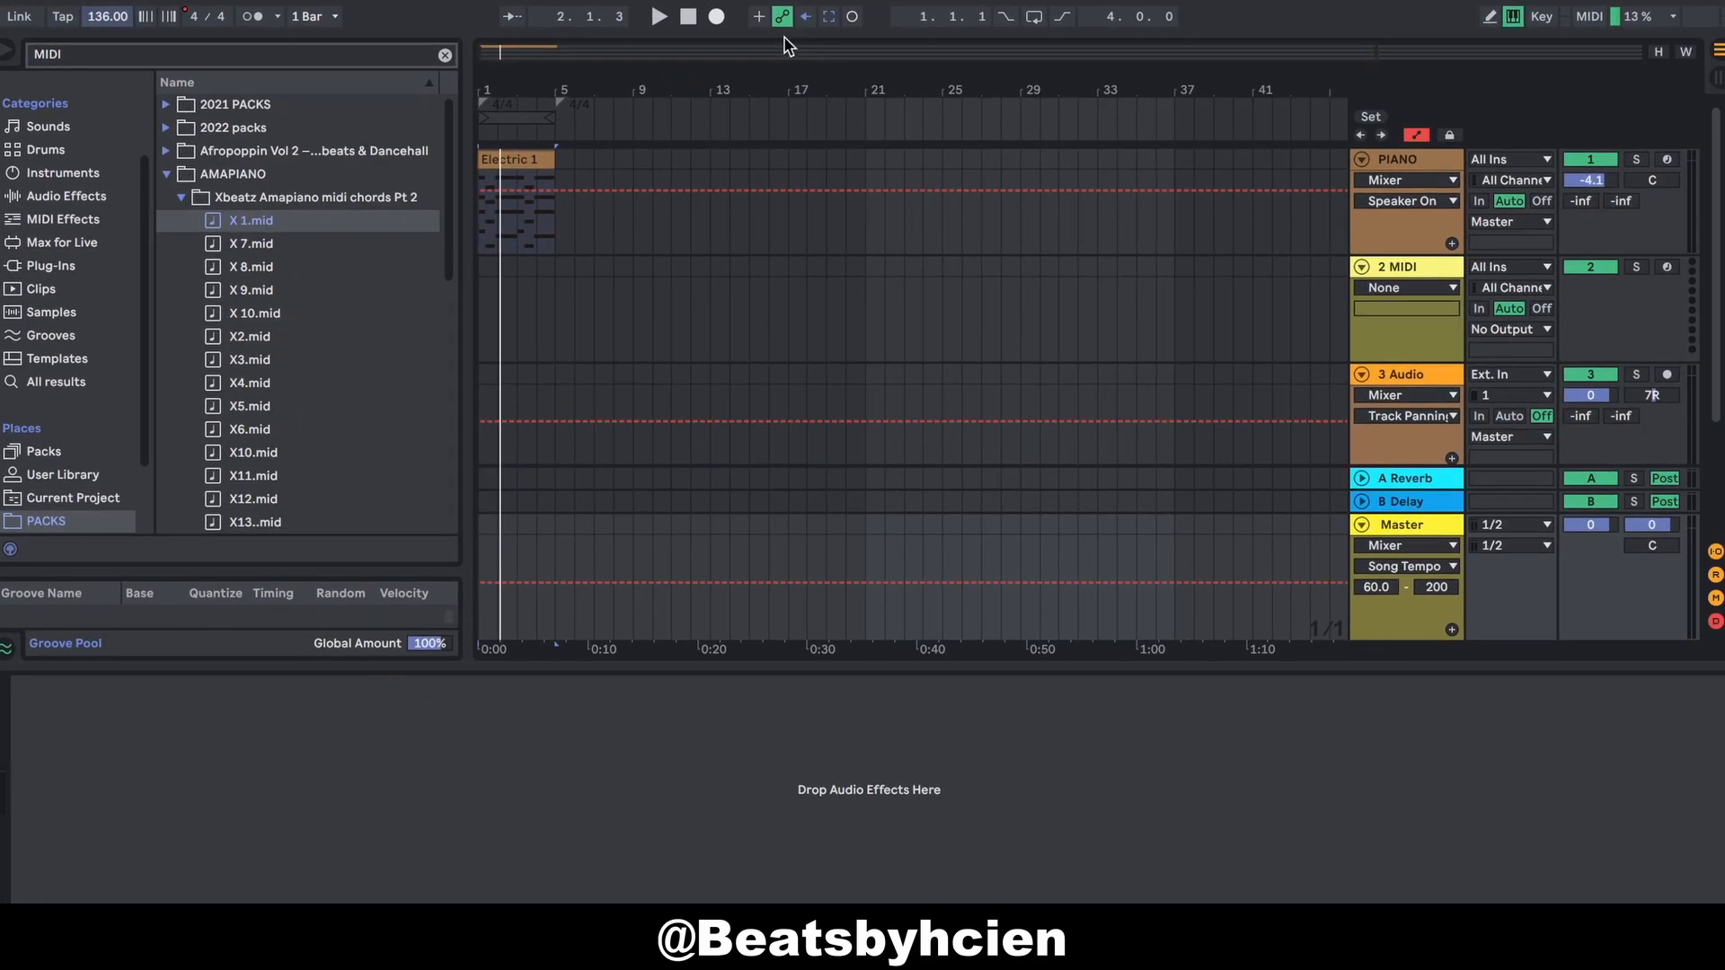
Step: Toggle automation arm off and back on, and hide the automation lanes on all tracks
{"action": "left_click", "coordinate": [781, 19]}
{"action": "left_click", "coordinate": [781, 19]}
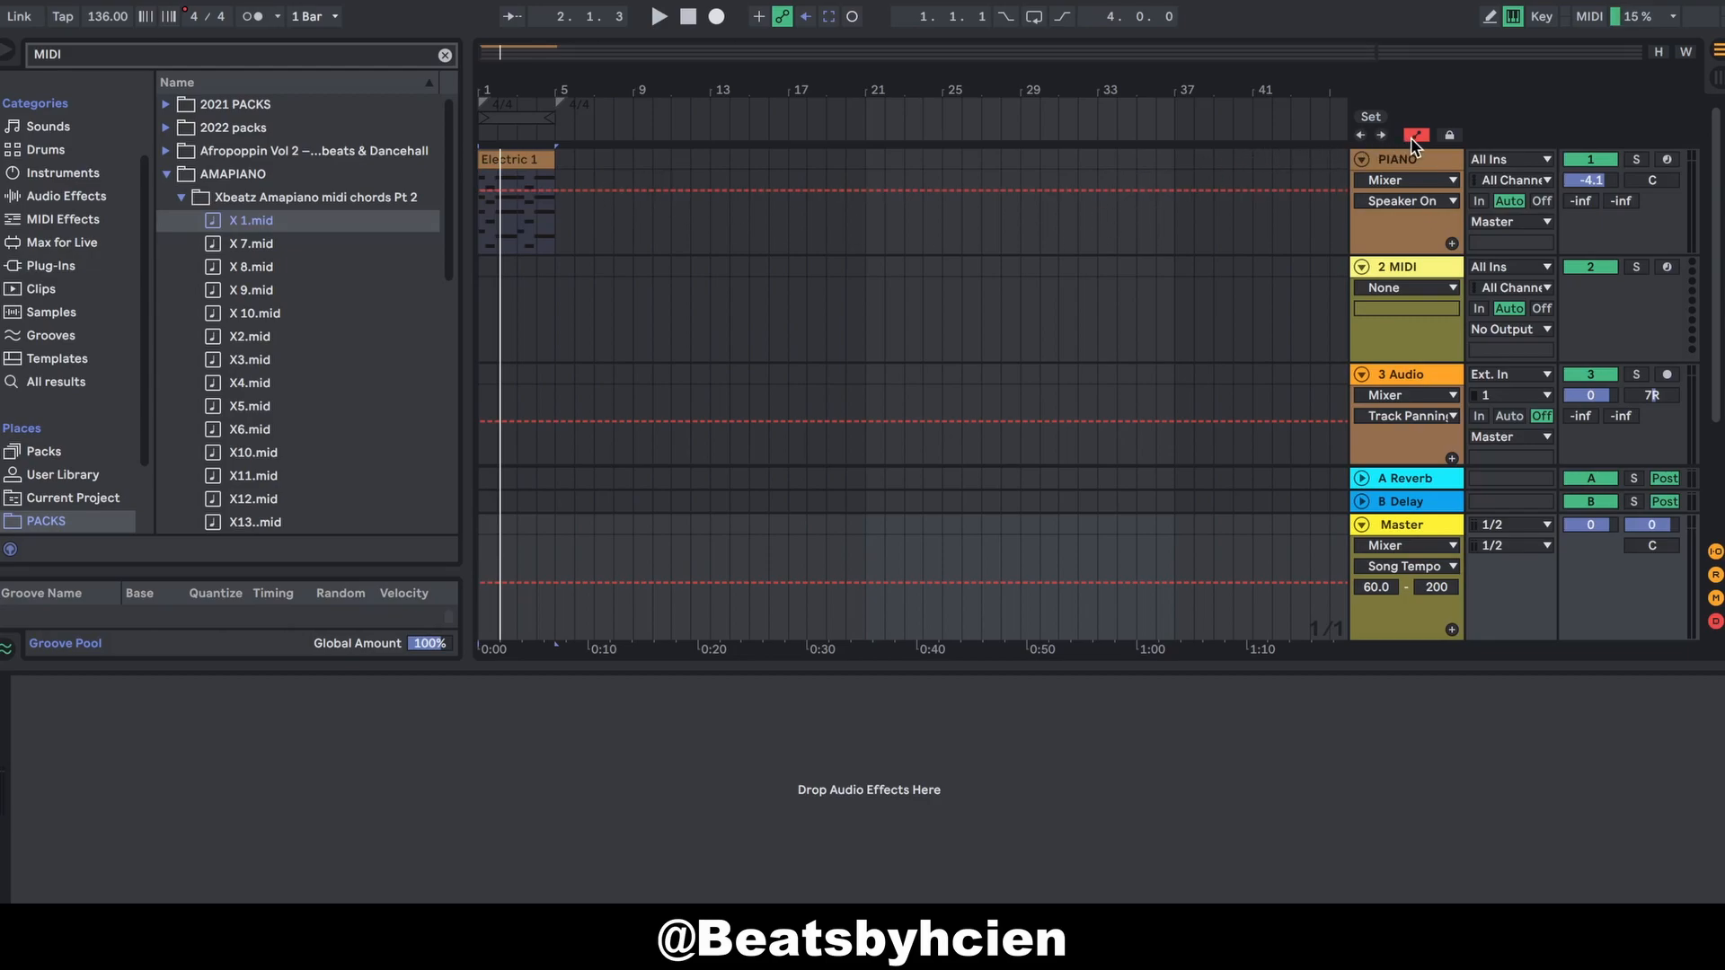
{"action": "left_click", "coordinate": [1412, 136]}
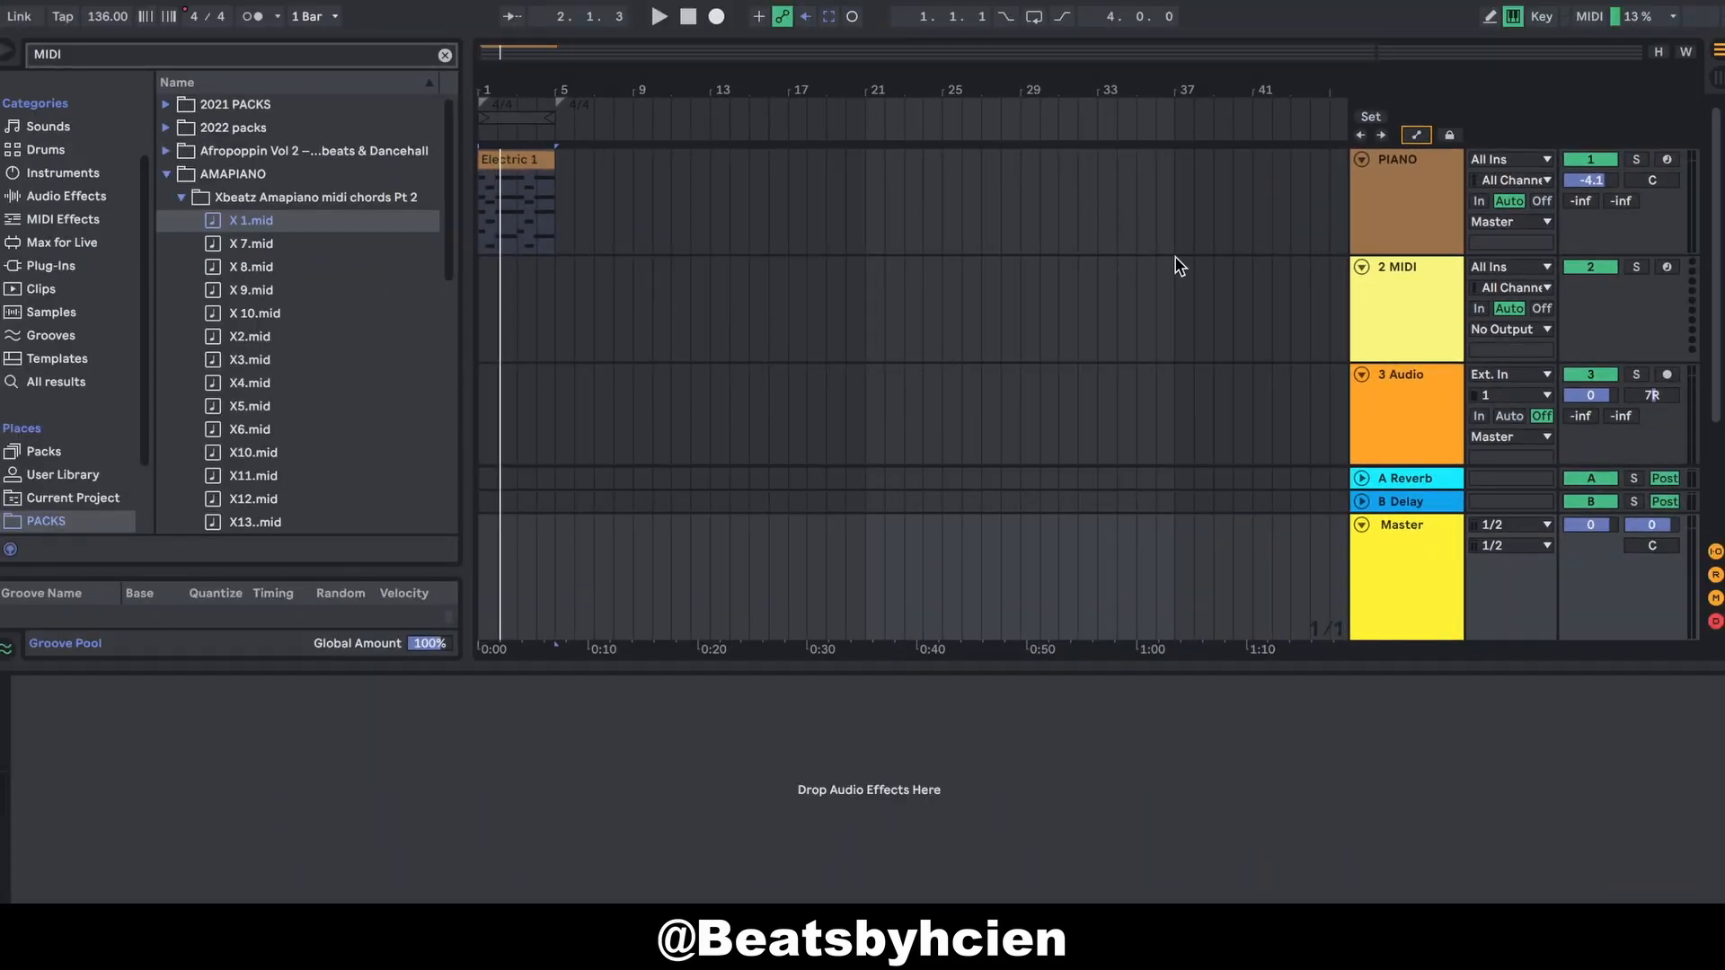
{"action": "left_click", "coordinate": [1416, 135]}
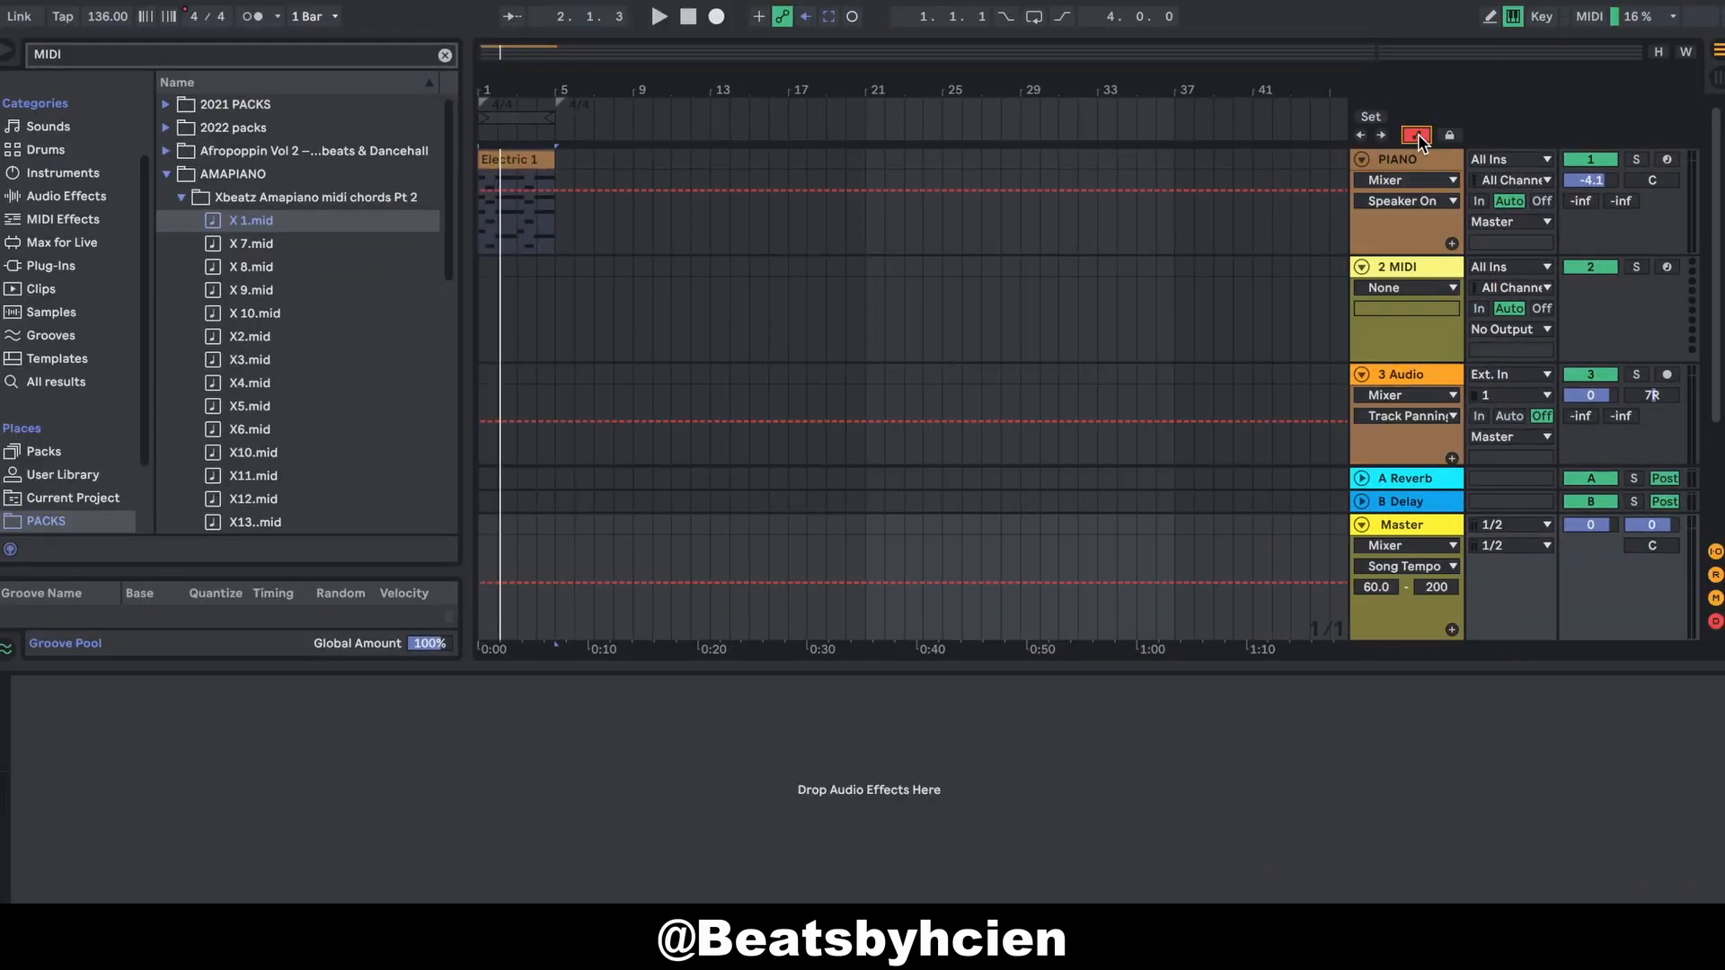
{"action": "left_click", "coordinate": [1416, 135]}
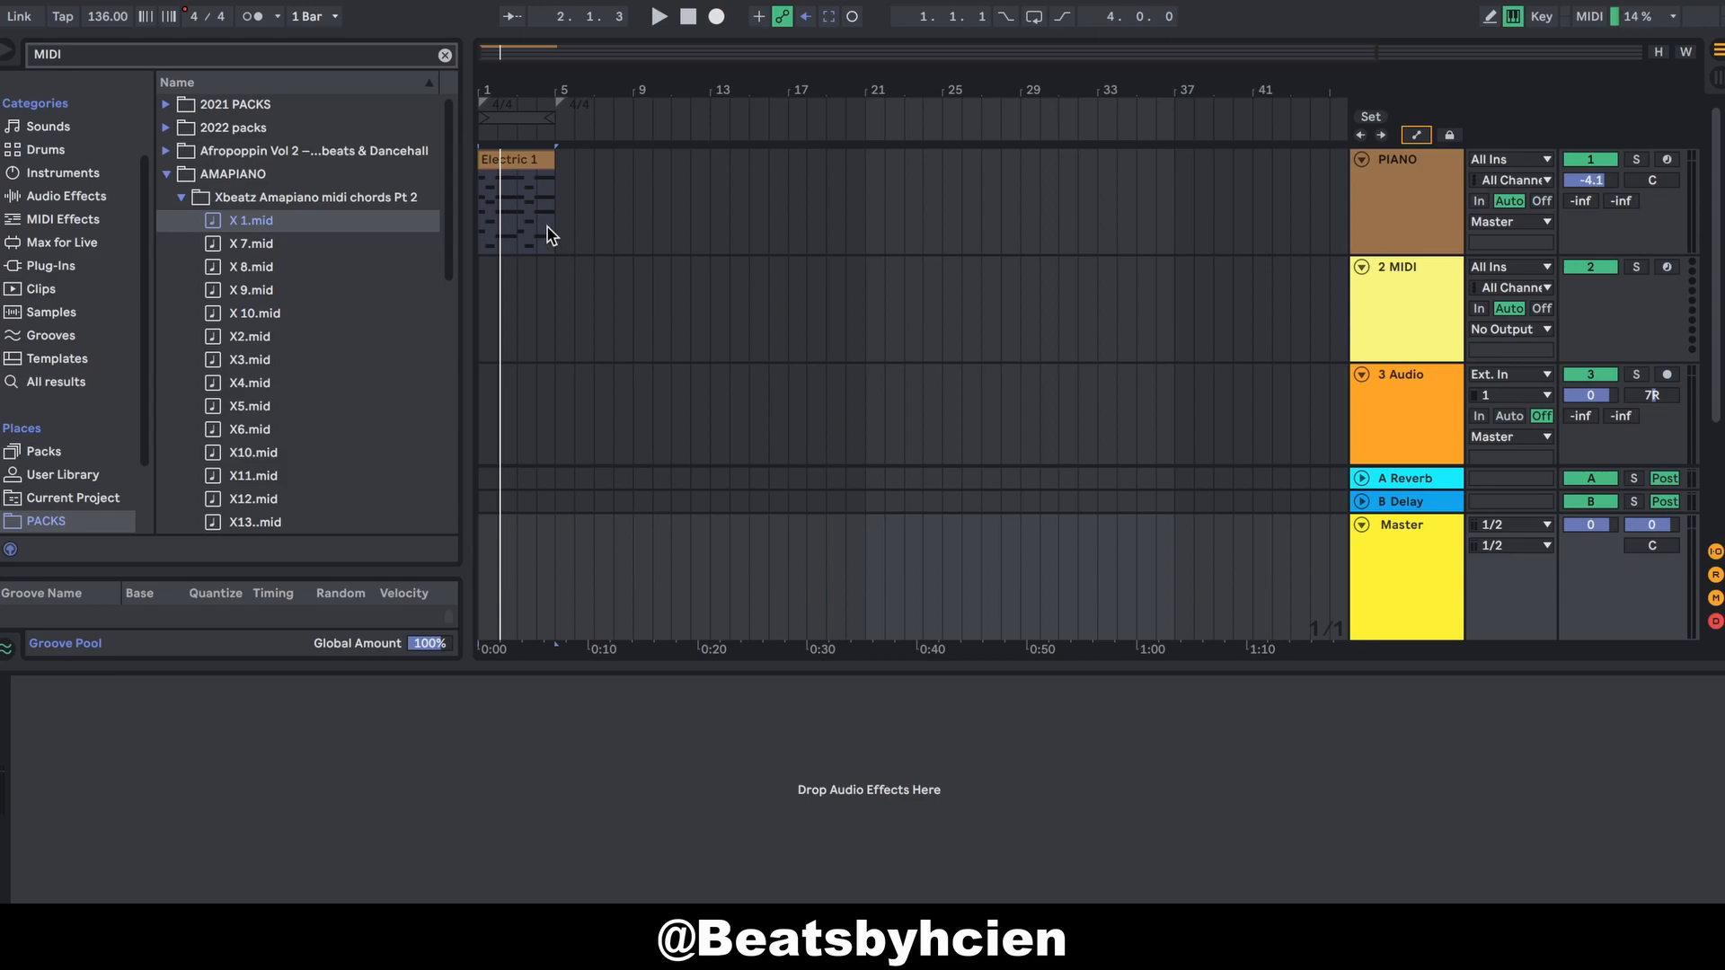
Step: Set the song tempo to 129 BPM, turn on the metronome and start playback
{"action": "left_click_drag", "start_coordinate": [108, 18], "coordinate": [214, 36]}
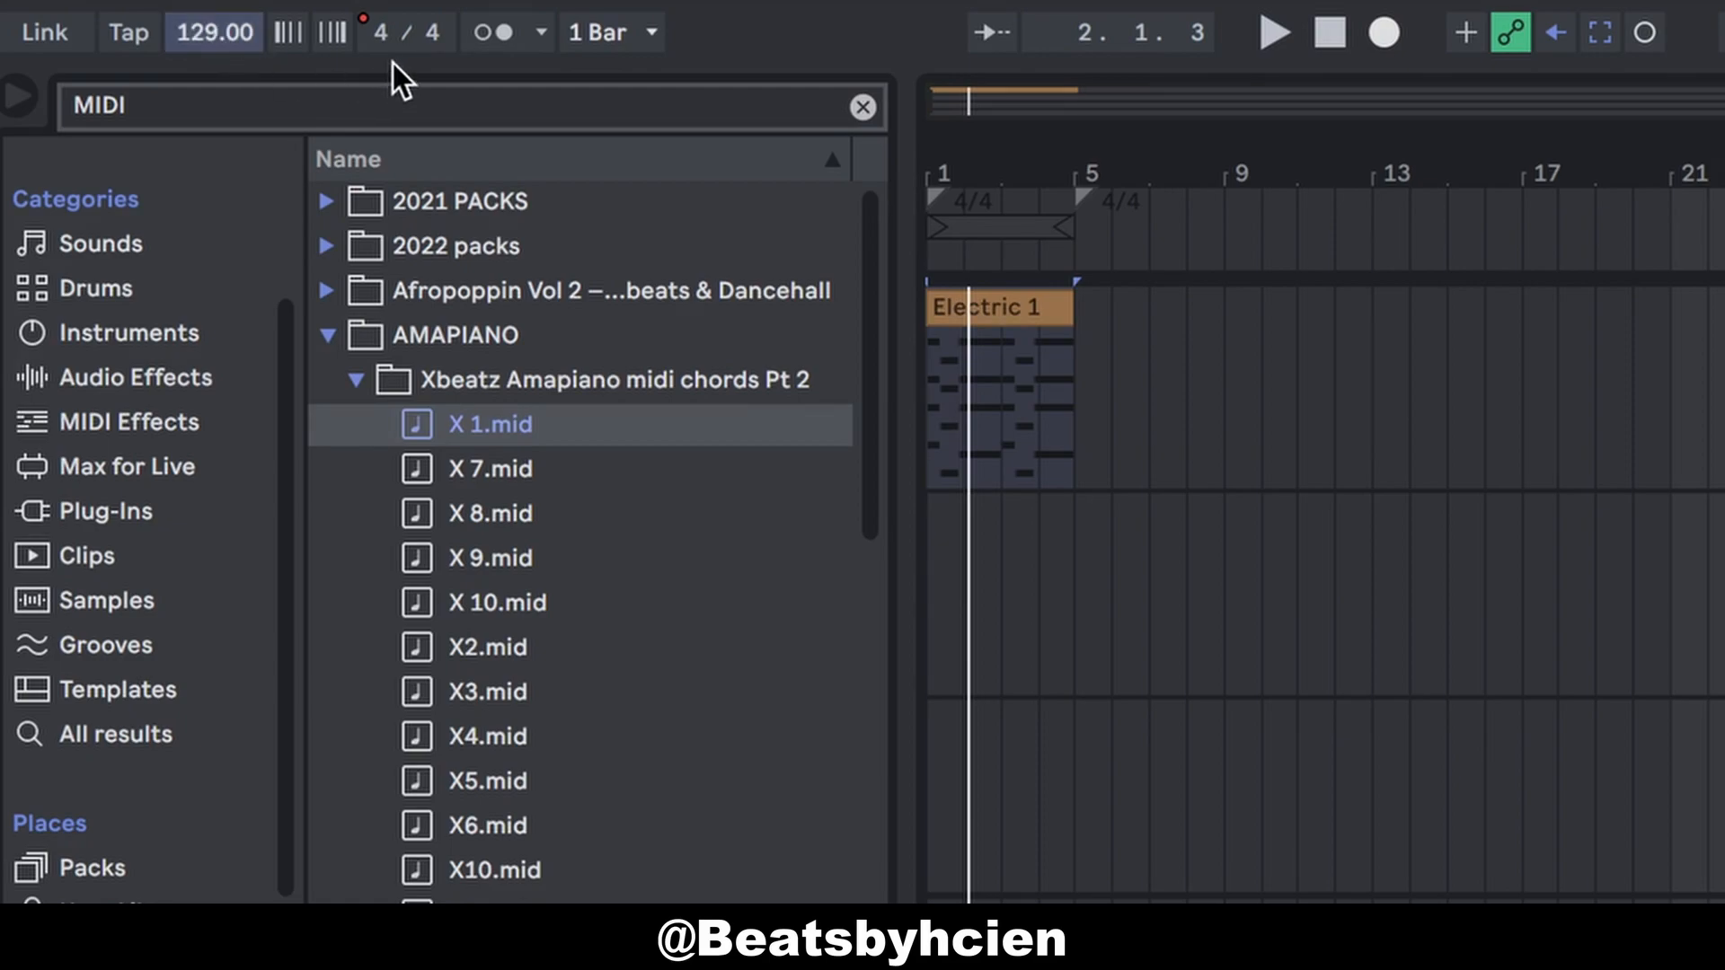
{"action": "left_click", "coordinate": [494, 33]}
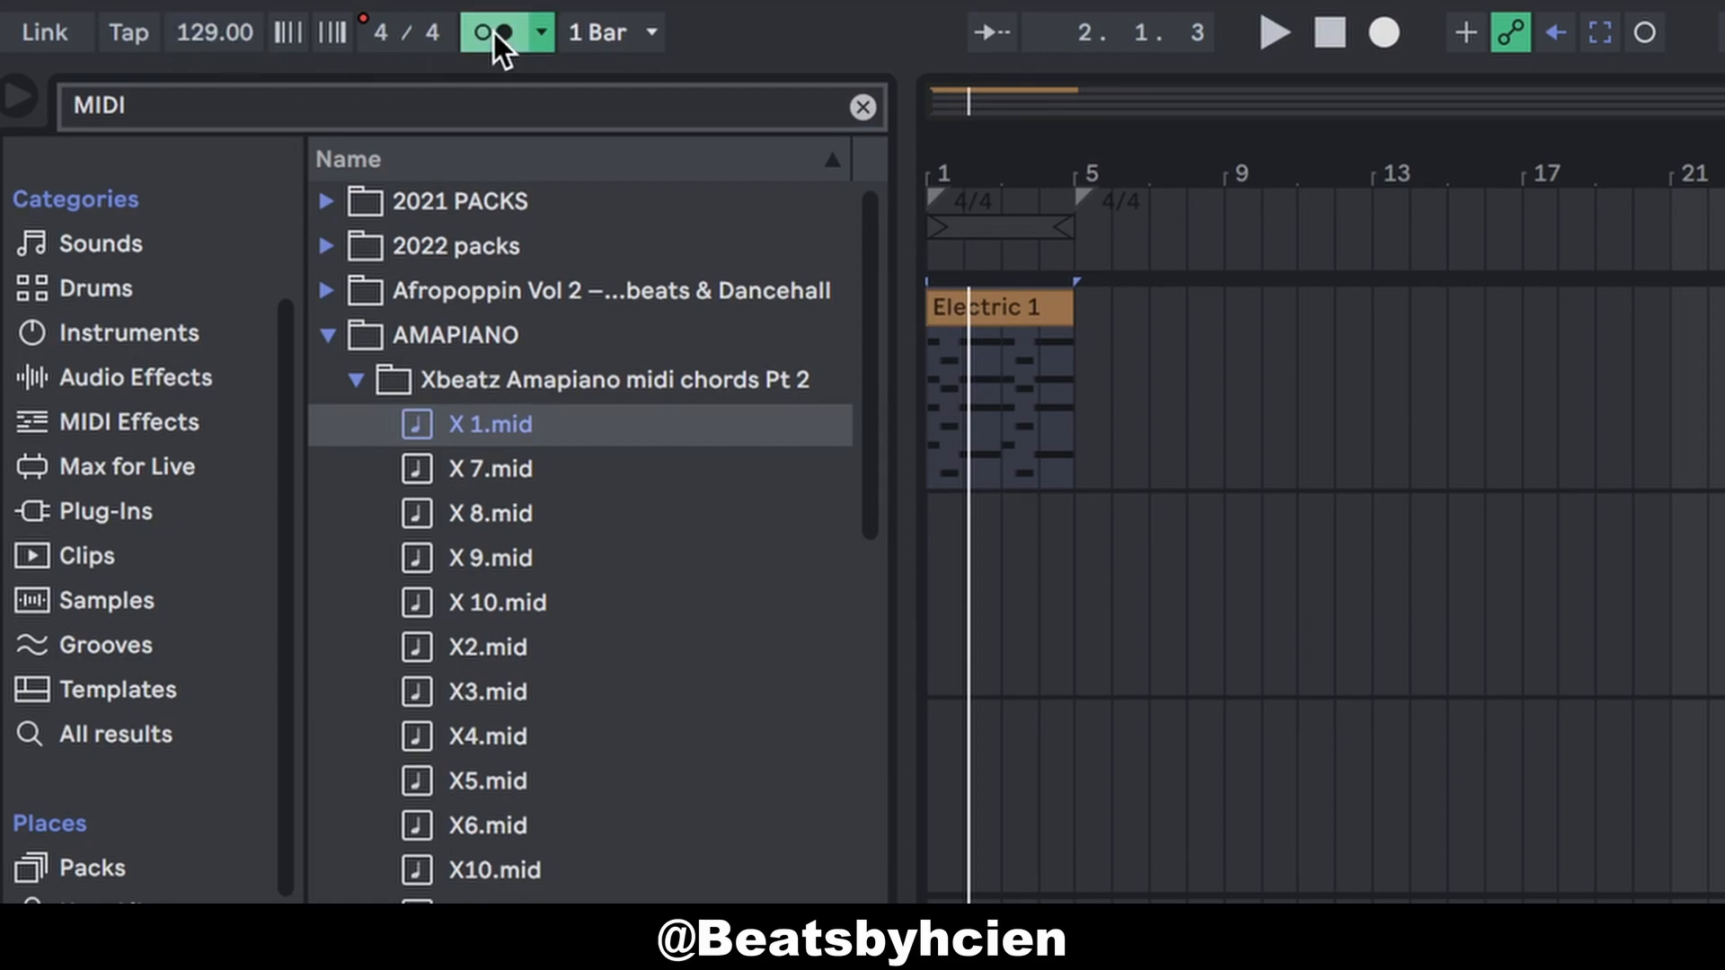
{"action": "key", "text": "space"}
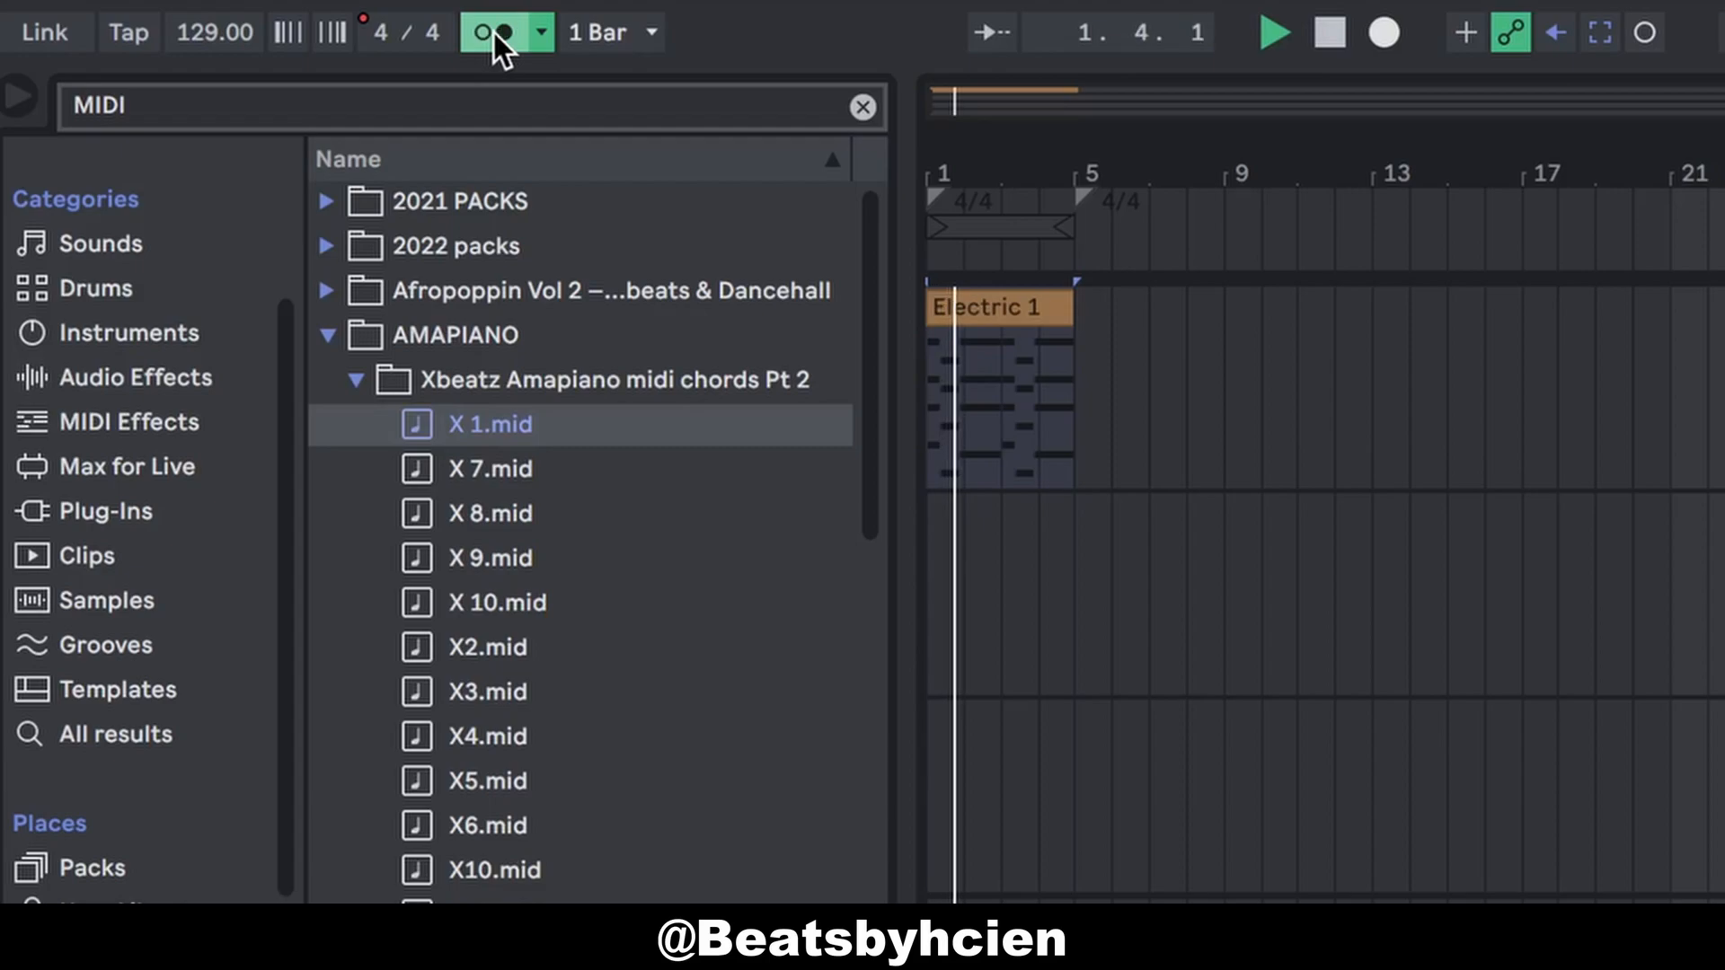
Step: Stop playback, set the metronome count-in to None and test when recording starts
{"action": "key", "text": "space"}
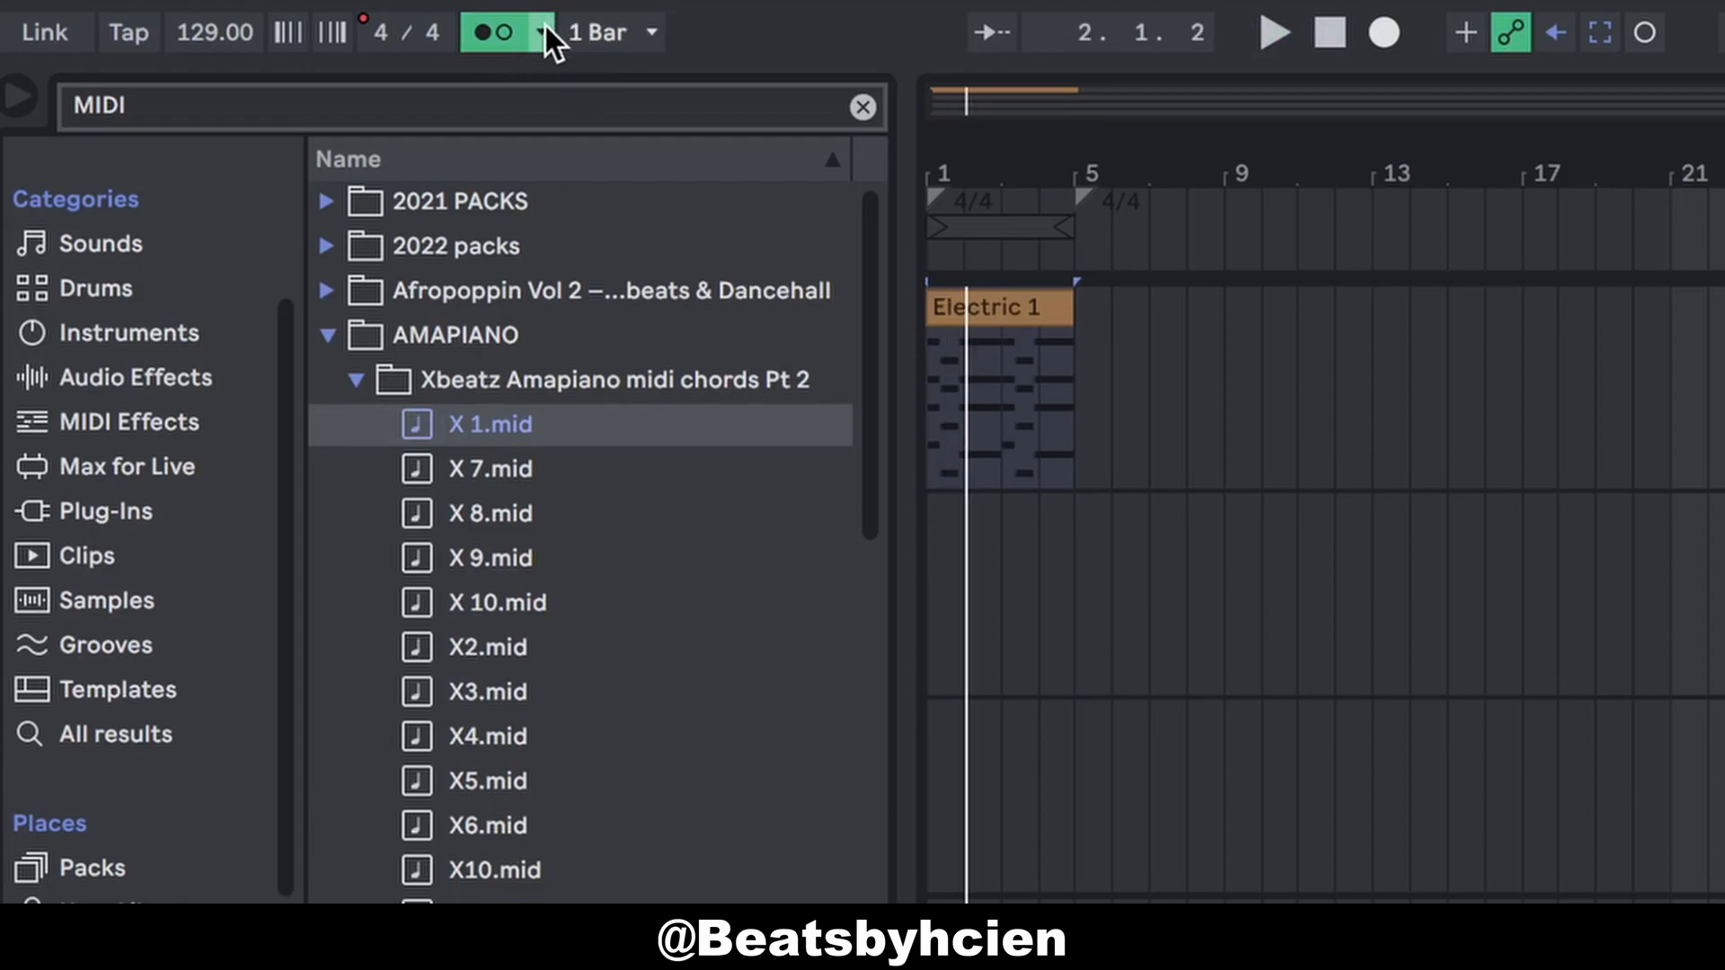
{"action": "left_click", "coordinate": [544, 36]}
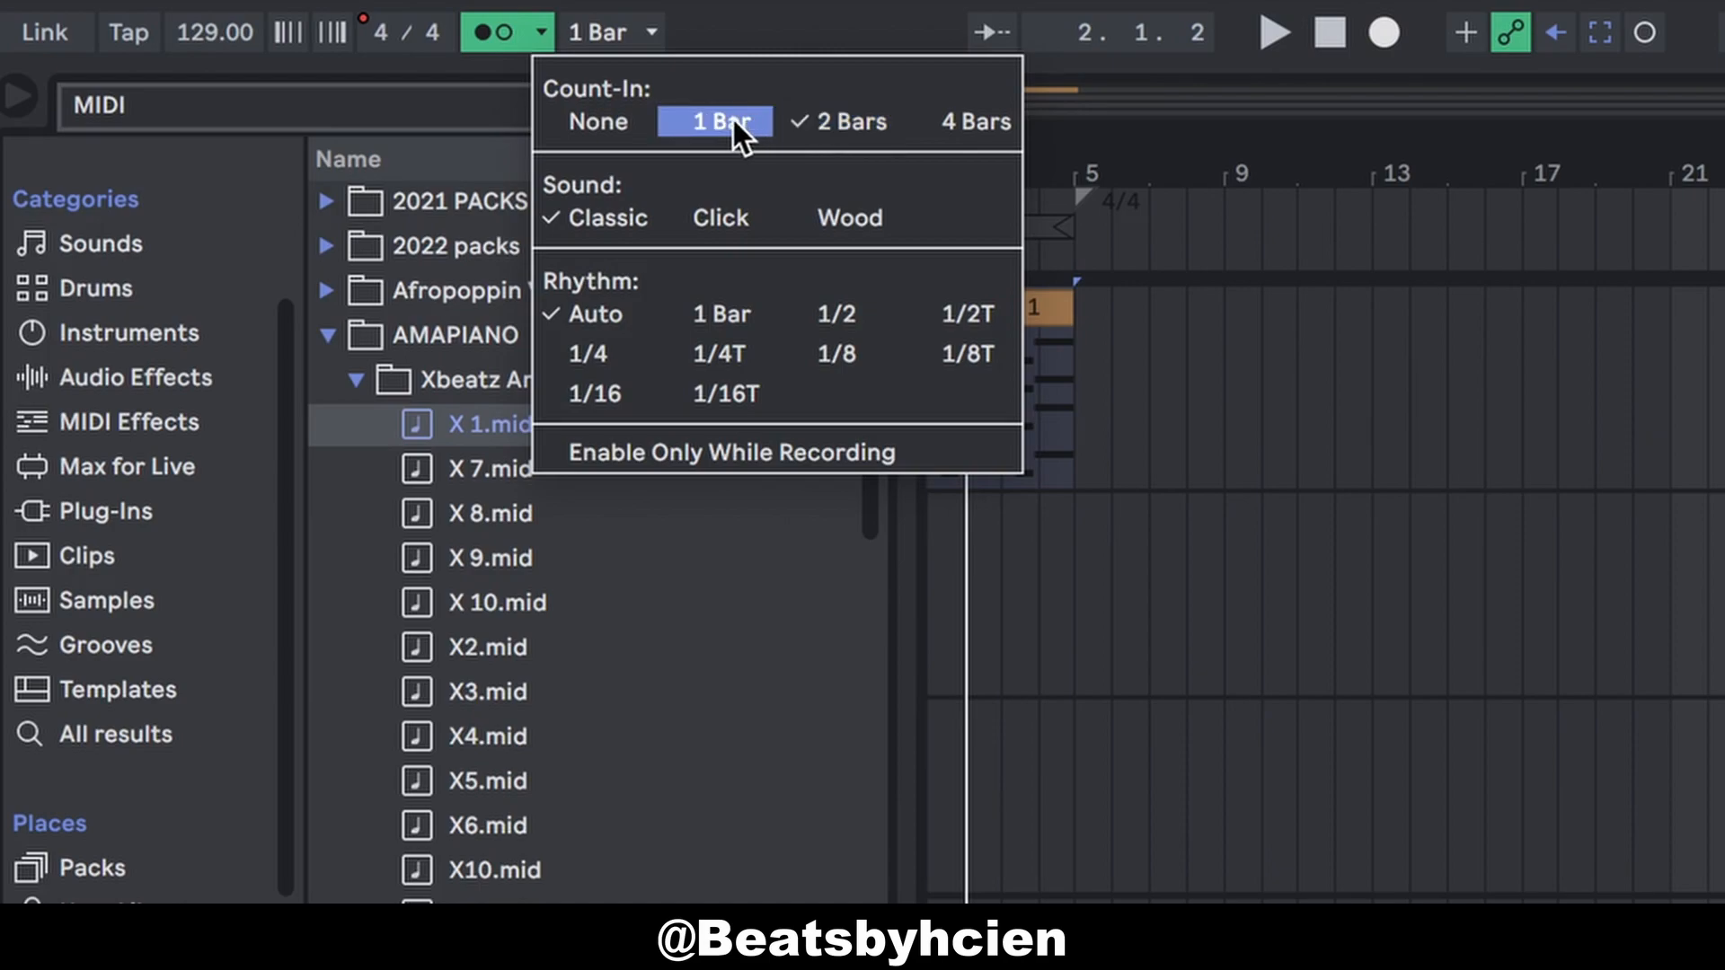
{"action": "left_click", "coordinate": [575, 124]}
{"action": "left_click", "coordinate": [1398, 39]}
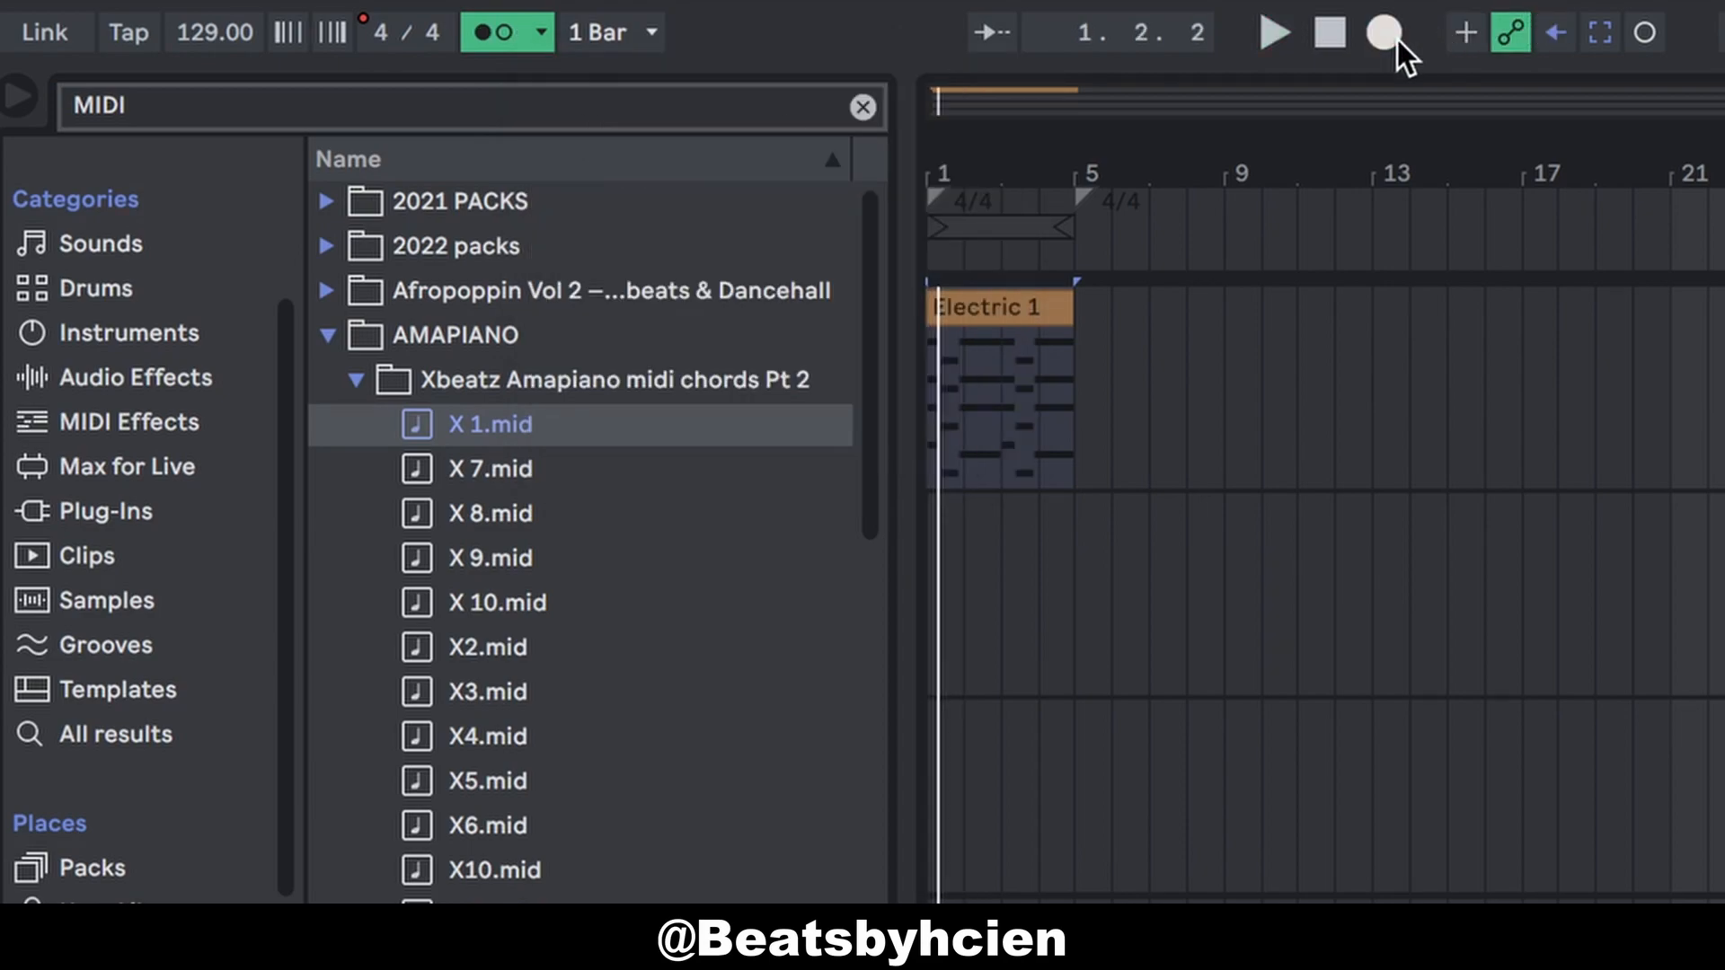
Step: Set the metronome count-in to 1 Bar, start recording to hear the count-in, and stop
{"action": "left_click", "coordinate": [548, 36]}
{"action": "left_click", "coordinate": [720, 120]}
{"action": "left_click", "coordinate": [1384, 42]}
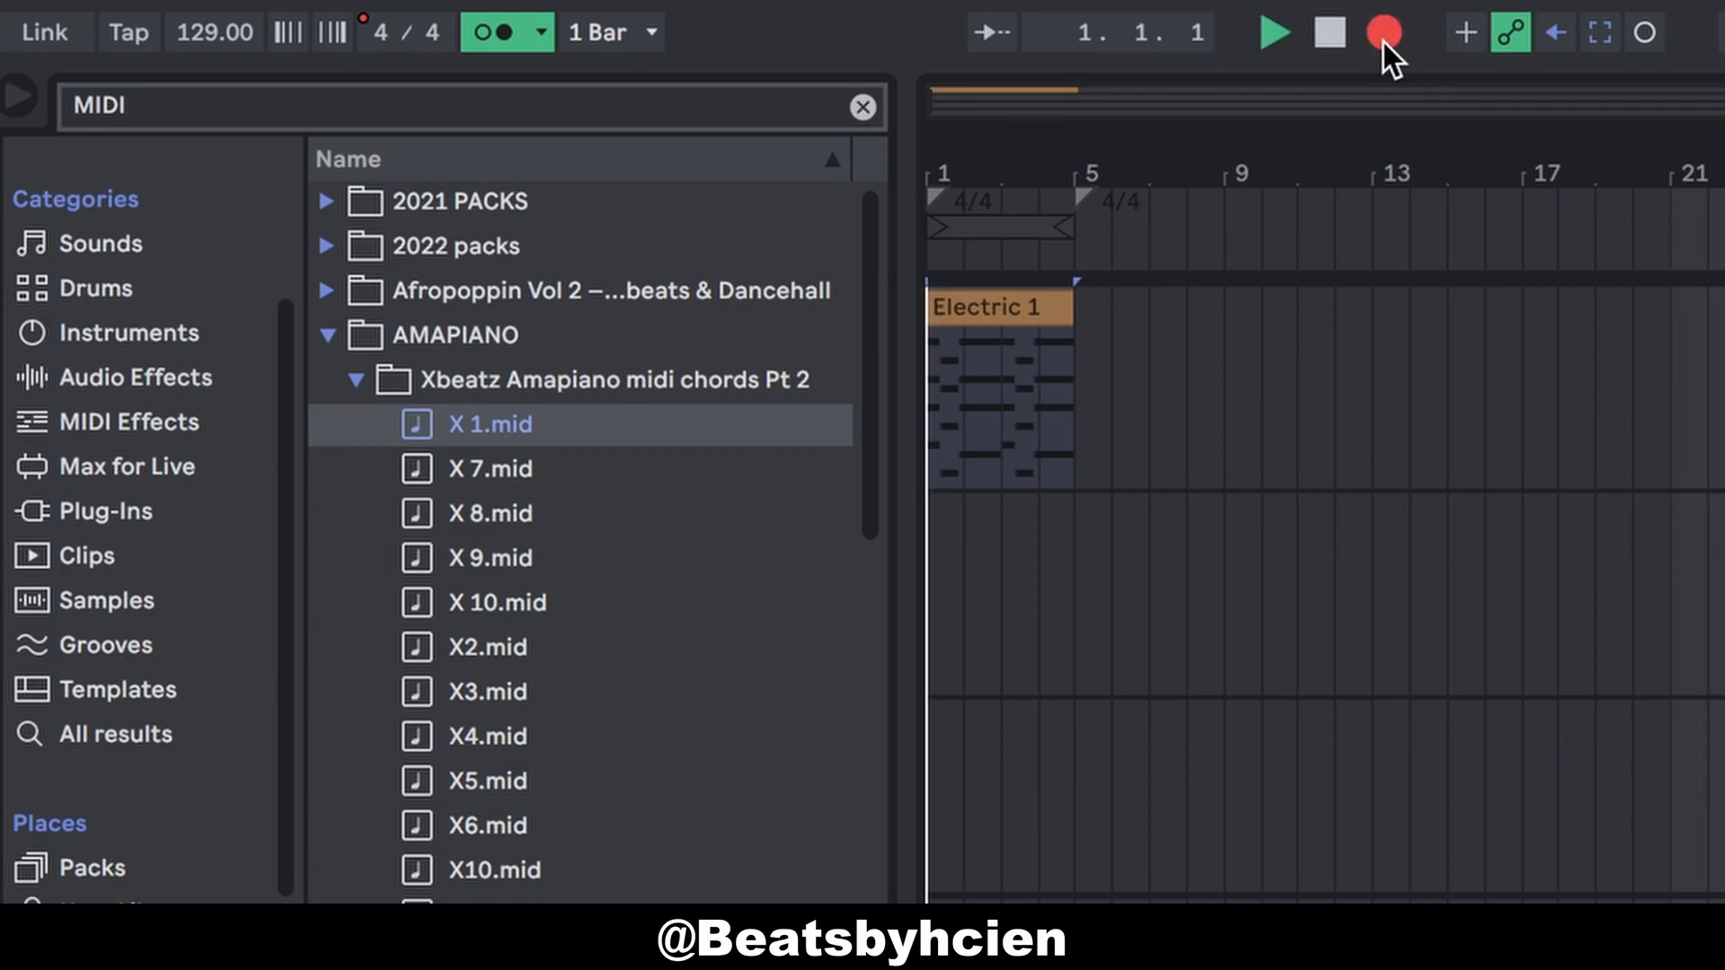
{"action": "key", "text": "space"}
Step: Change the metronome count-in length again and test it with a short recording
{"action": "left_click", "coordinate": [543, 34]}
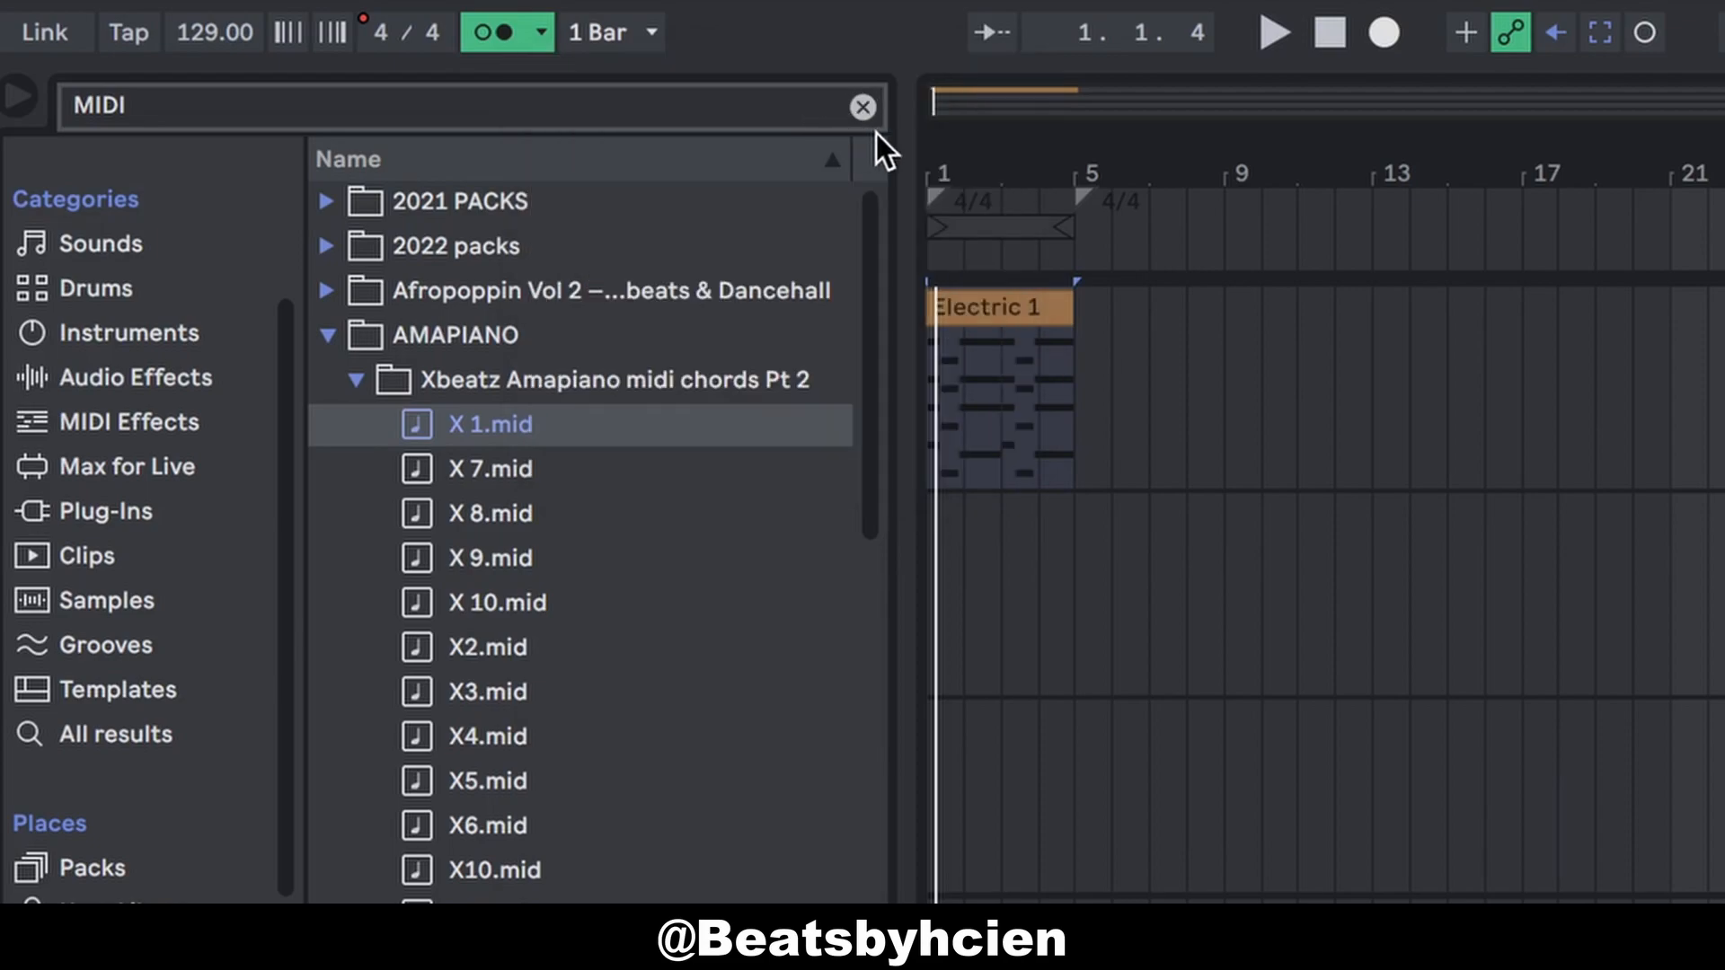
{"action": "left_click", "coordinate": [1385, 35]}
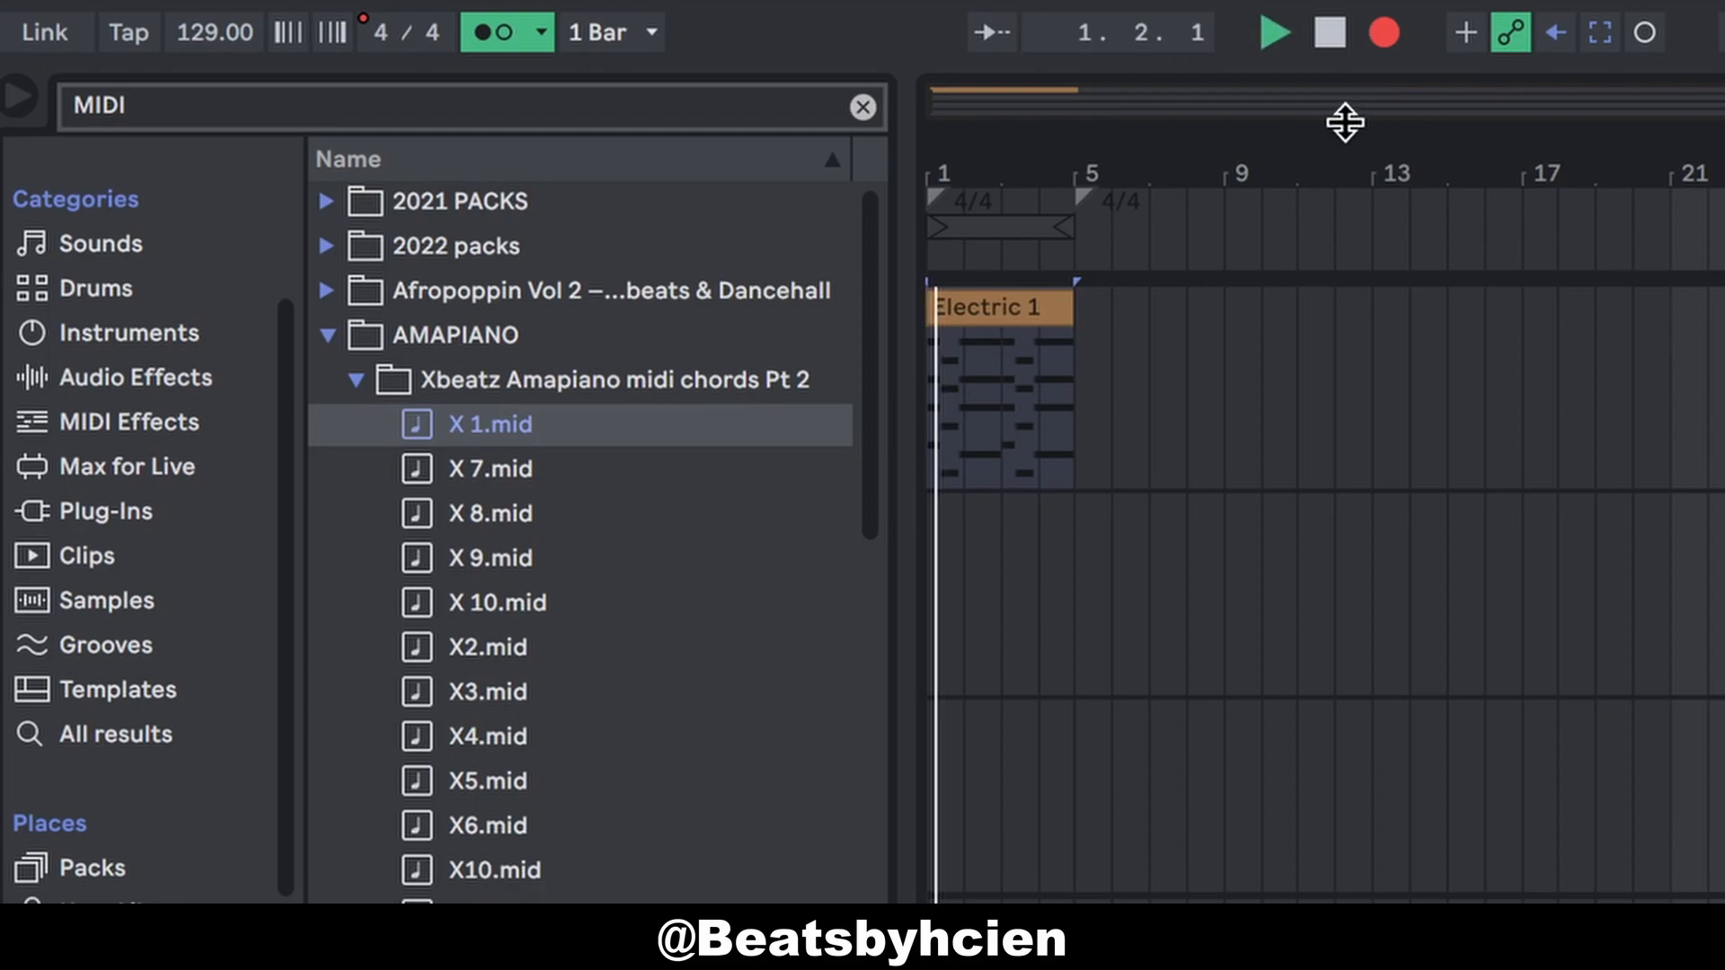
{"action": "key", "text": "space"}
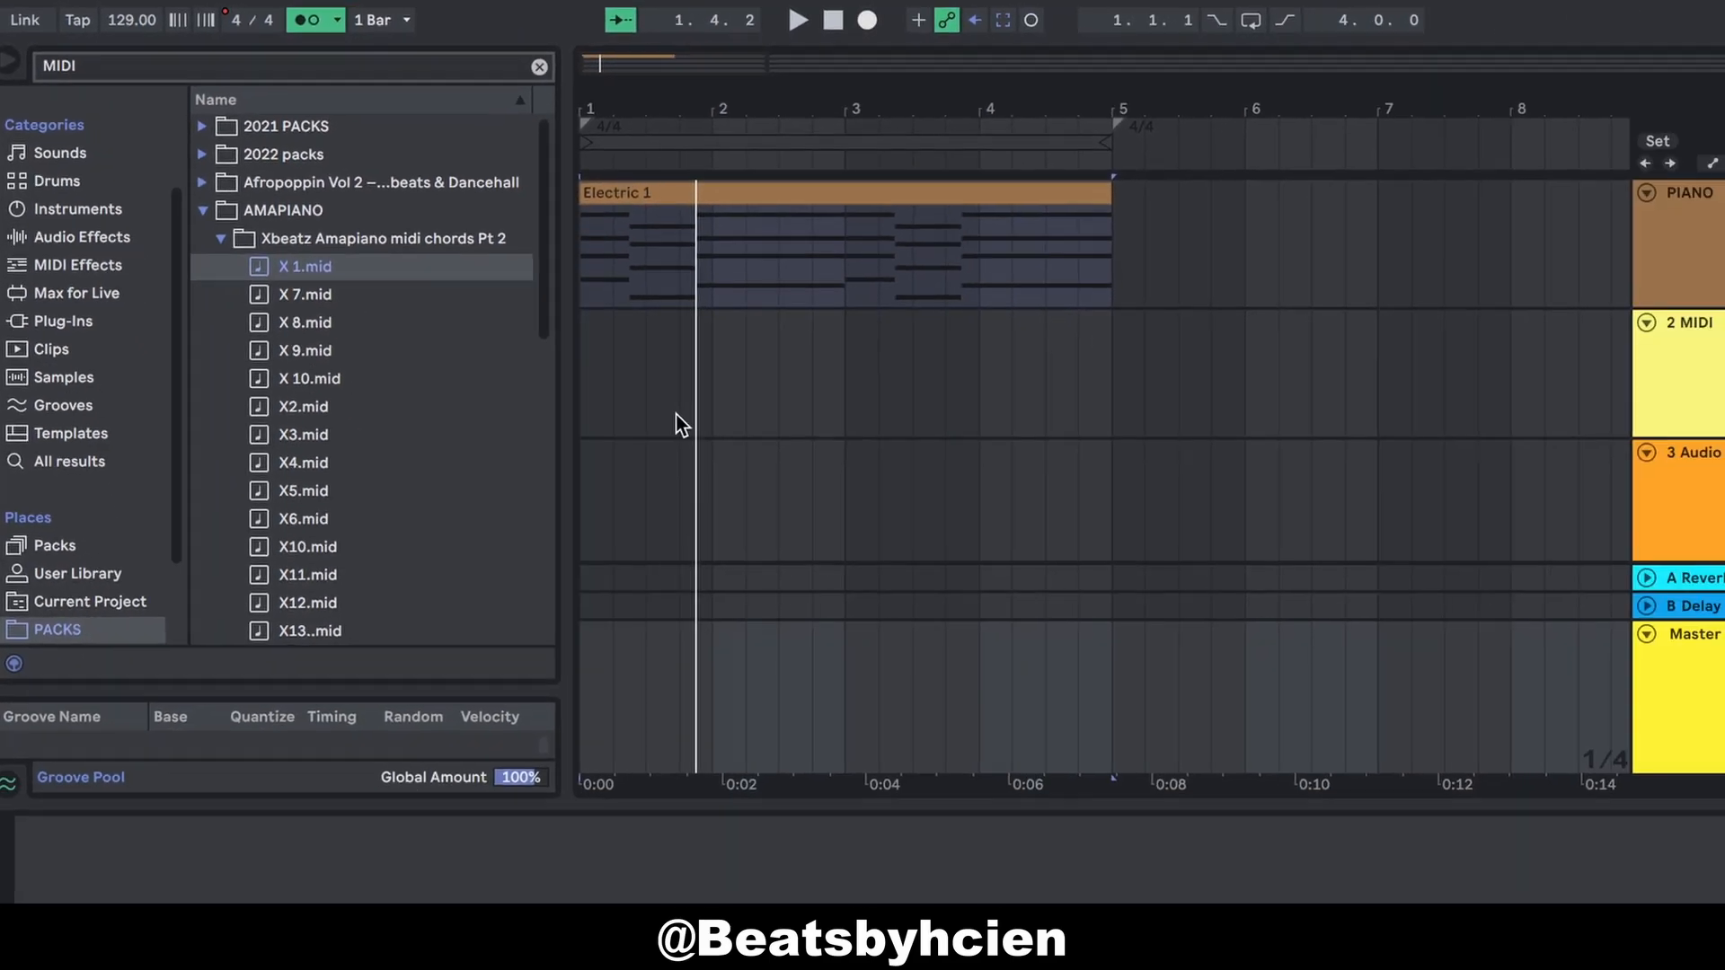
Step: Play the arrangement with Follow on, turn Follow off and play it again briefly
{"action": "key", "text": "space"}
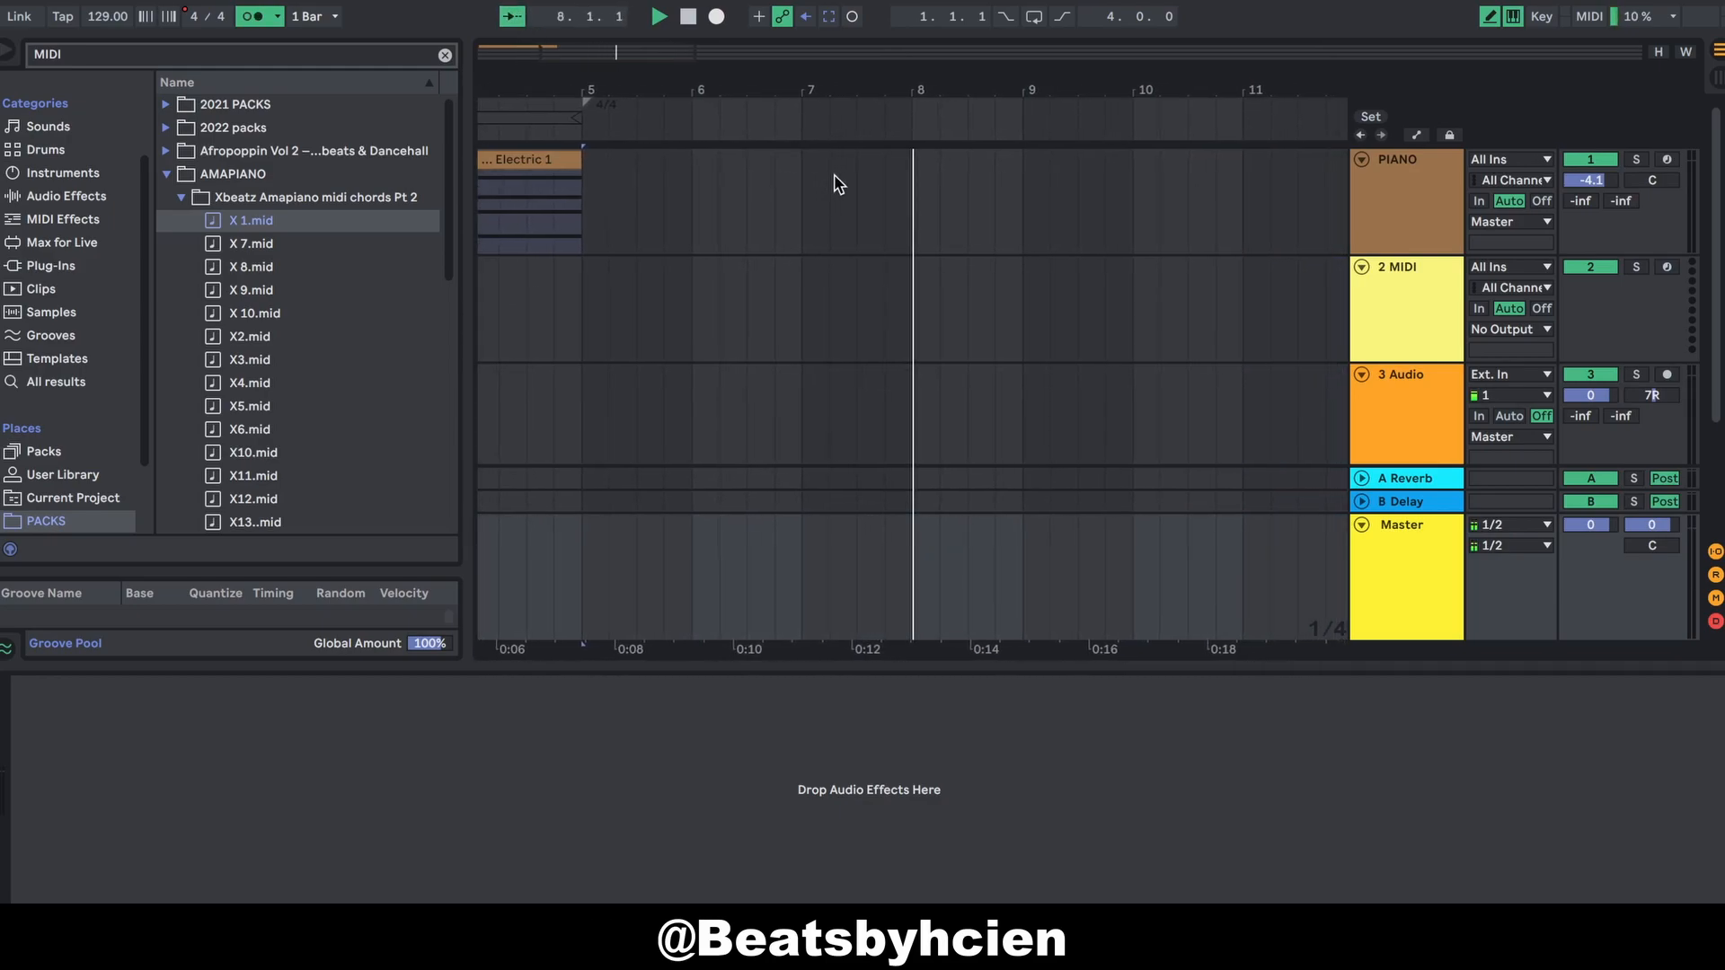
{"action": "key", "text": "space"}
{"action": "left_click", "coordinate": [511, 20]}
{"action": "key", "text": "space"}
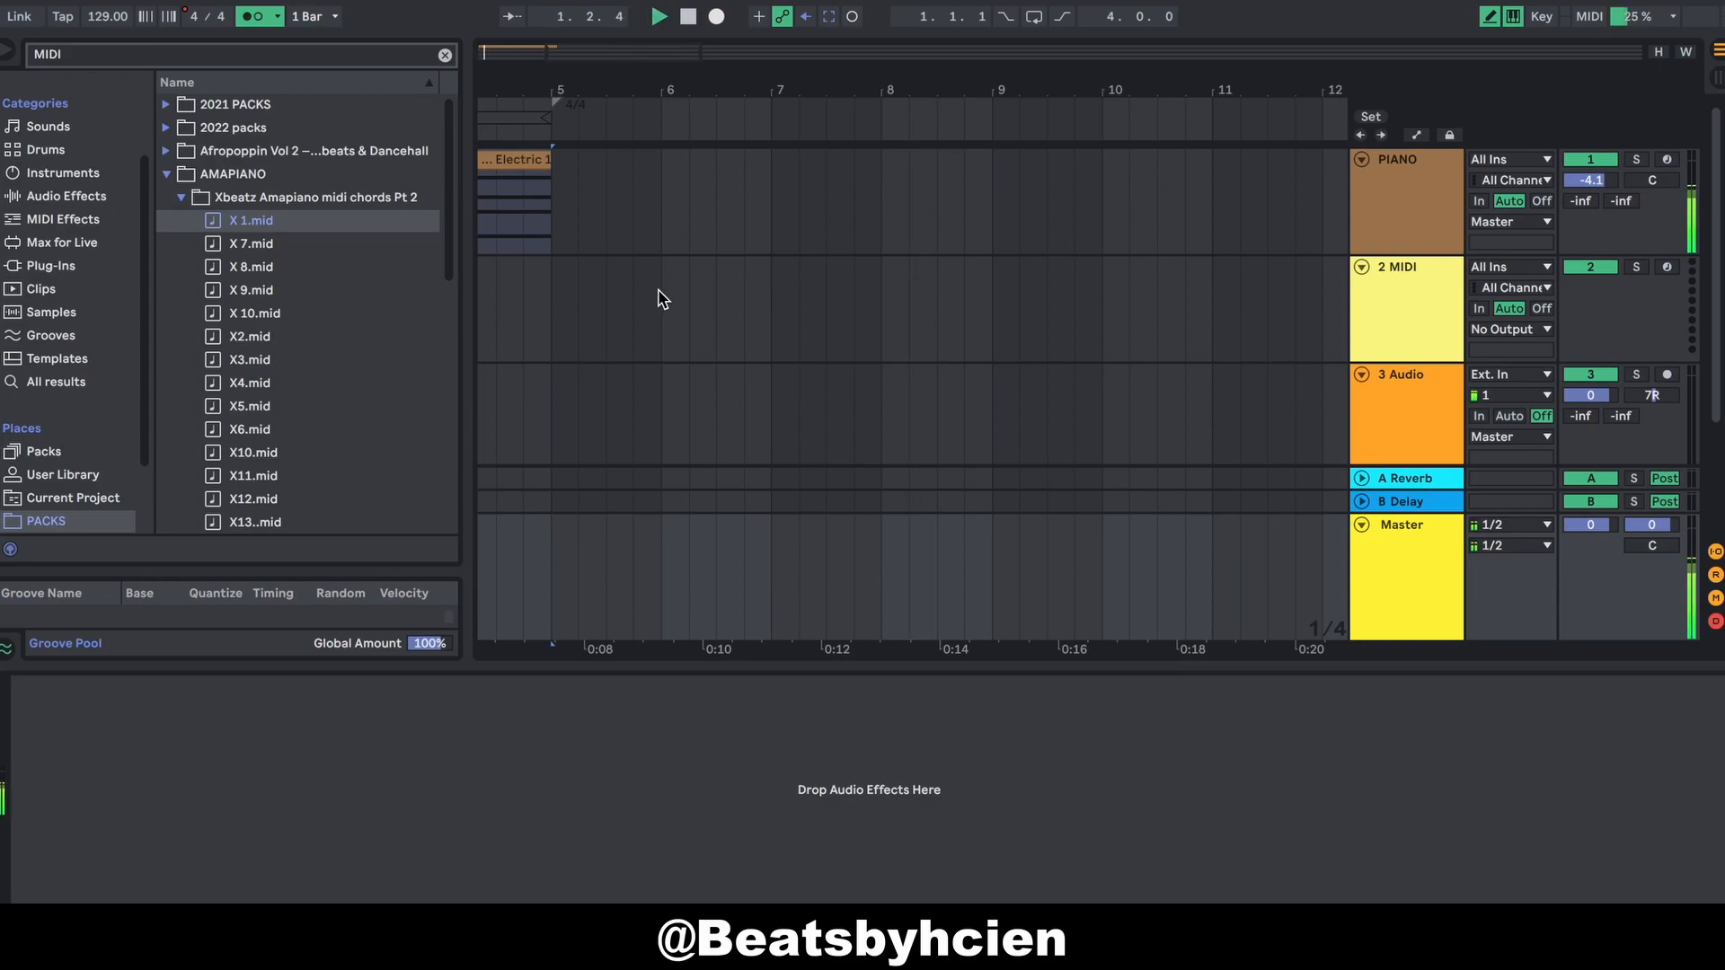
{"action": "key", "text": "space"}
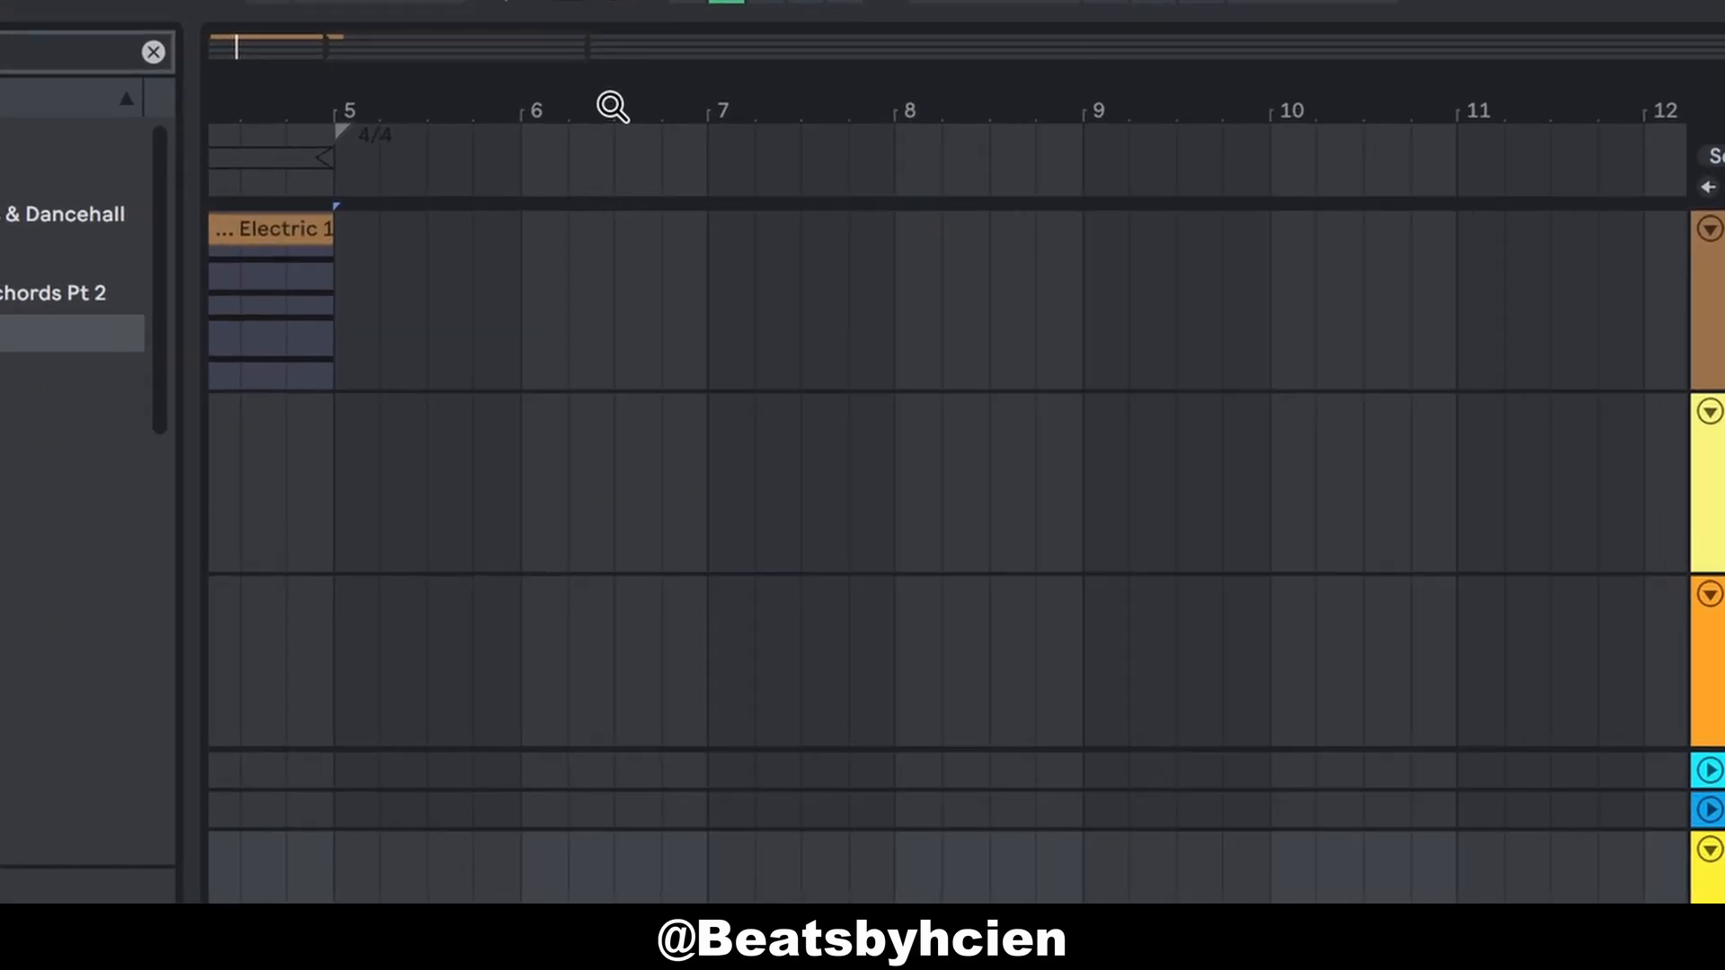
Step: Return the playhead to the start of the arrangement and play the Electric 1 clip
{"action": "left_click_drag", "start_coordinate": [580, 112], "coordinate": [289, 115]}
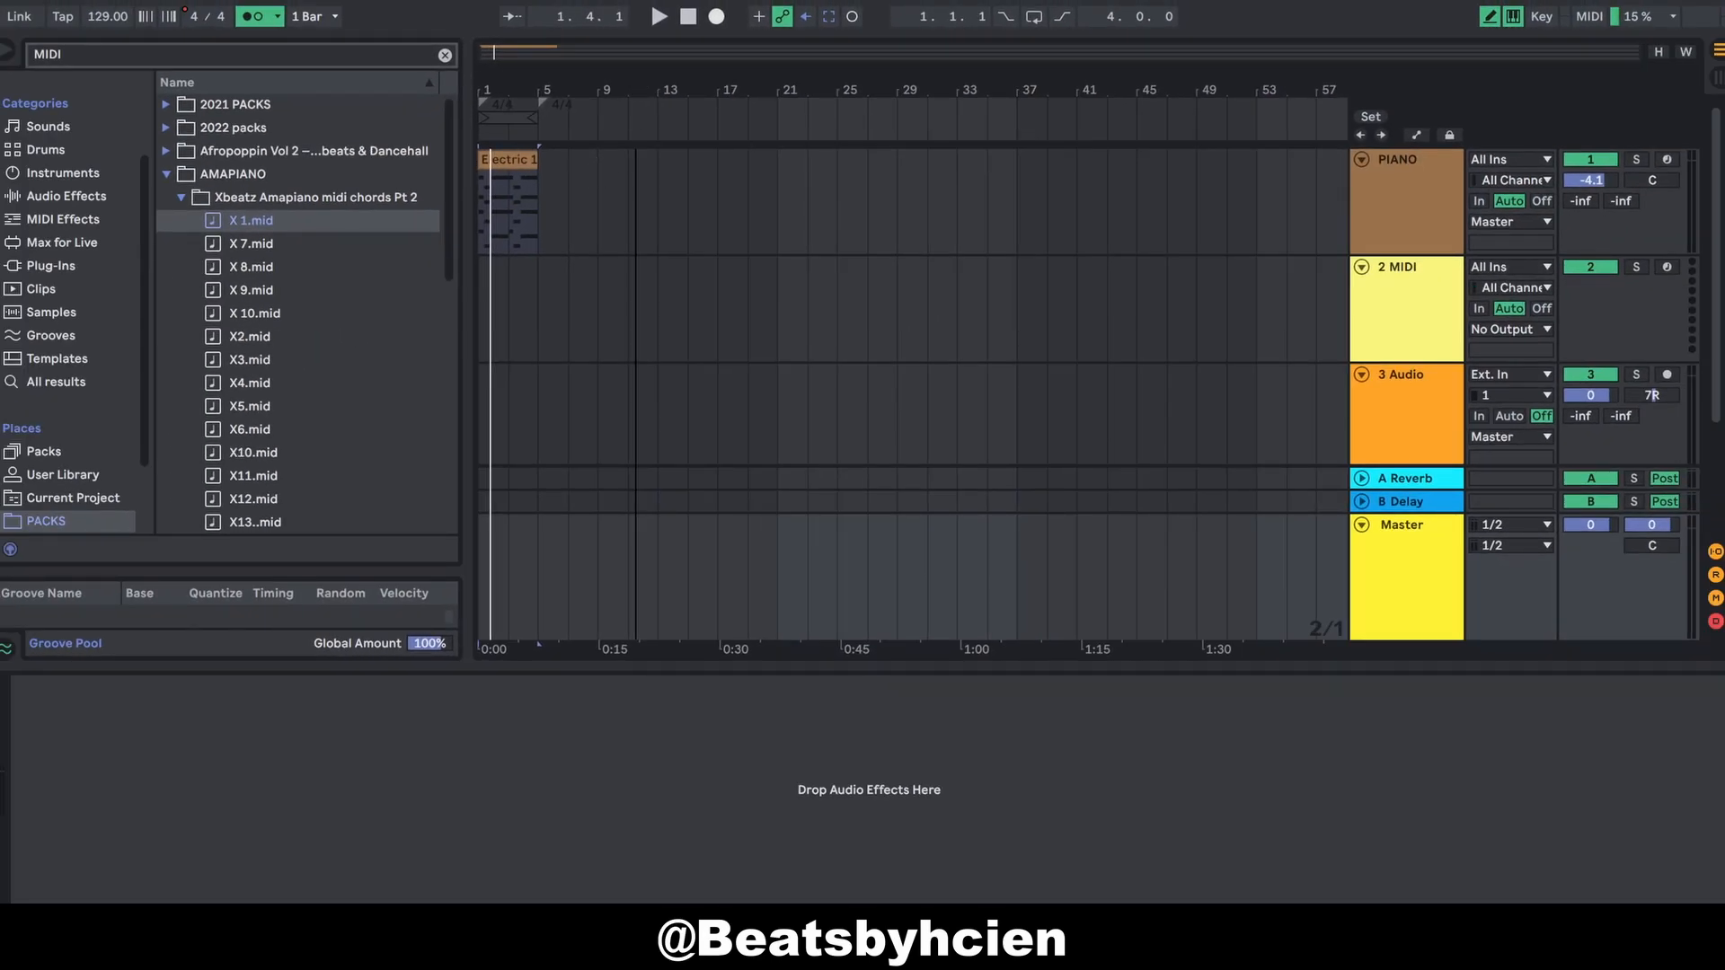
{"action": "mouse_move", "coordinate": [636, 90]}
{"action": "left_mouse_down"}
{"action": "mouse_move", "coordinate": [636, 306]}
{"action": "mouse_move", "coordinate": [637, 78]}
{"action": "left_mouse_up"}
{"action": "left_click", "coordinate": [688, 16]}
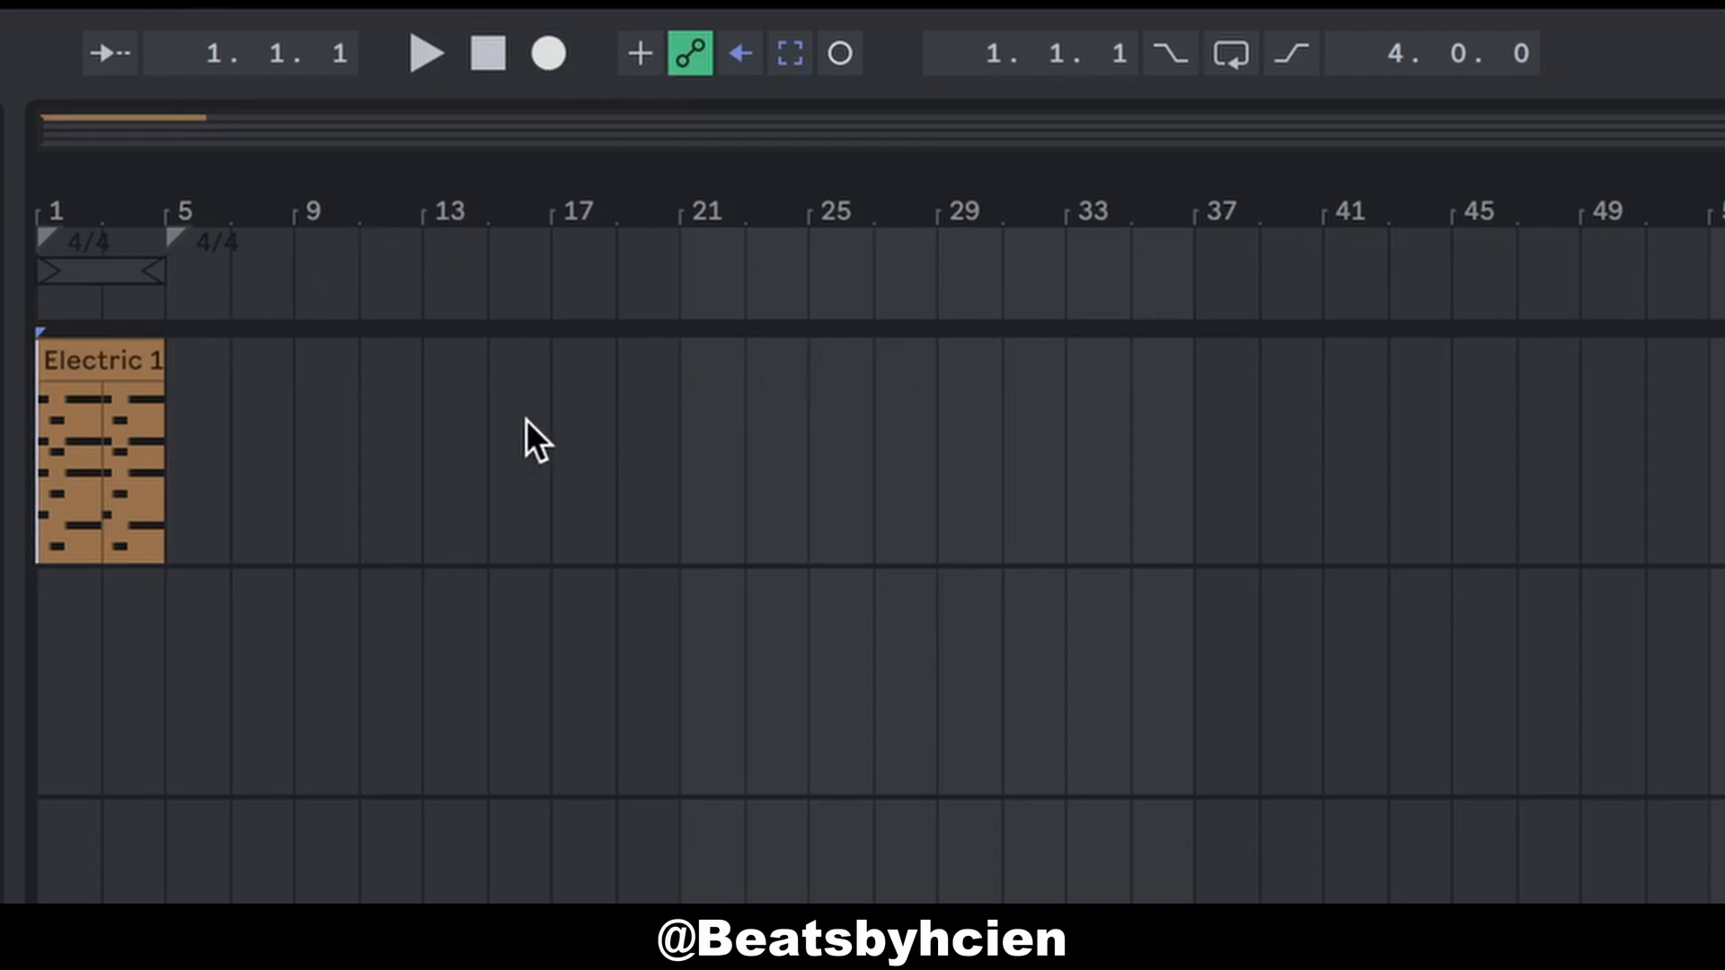
{"action": "key", "text": "space"}
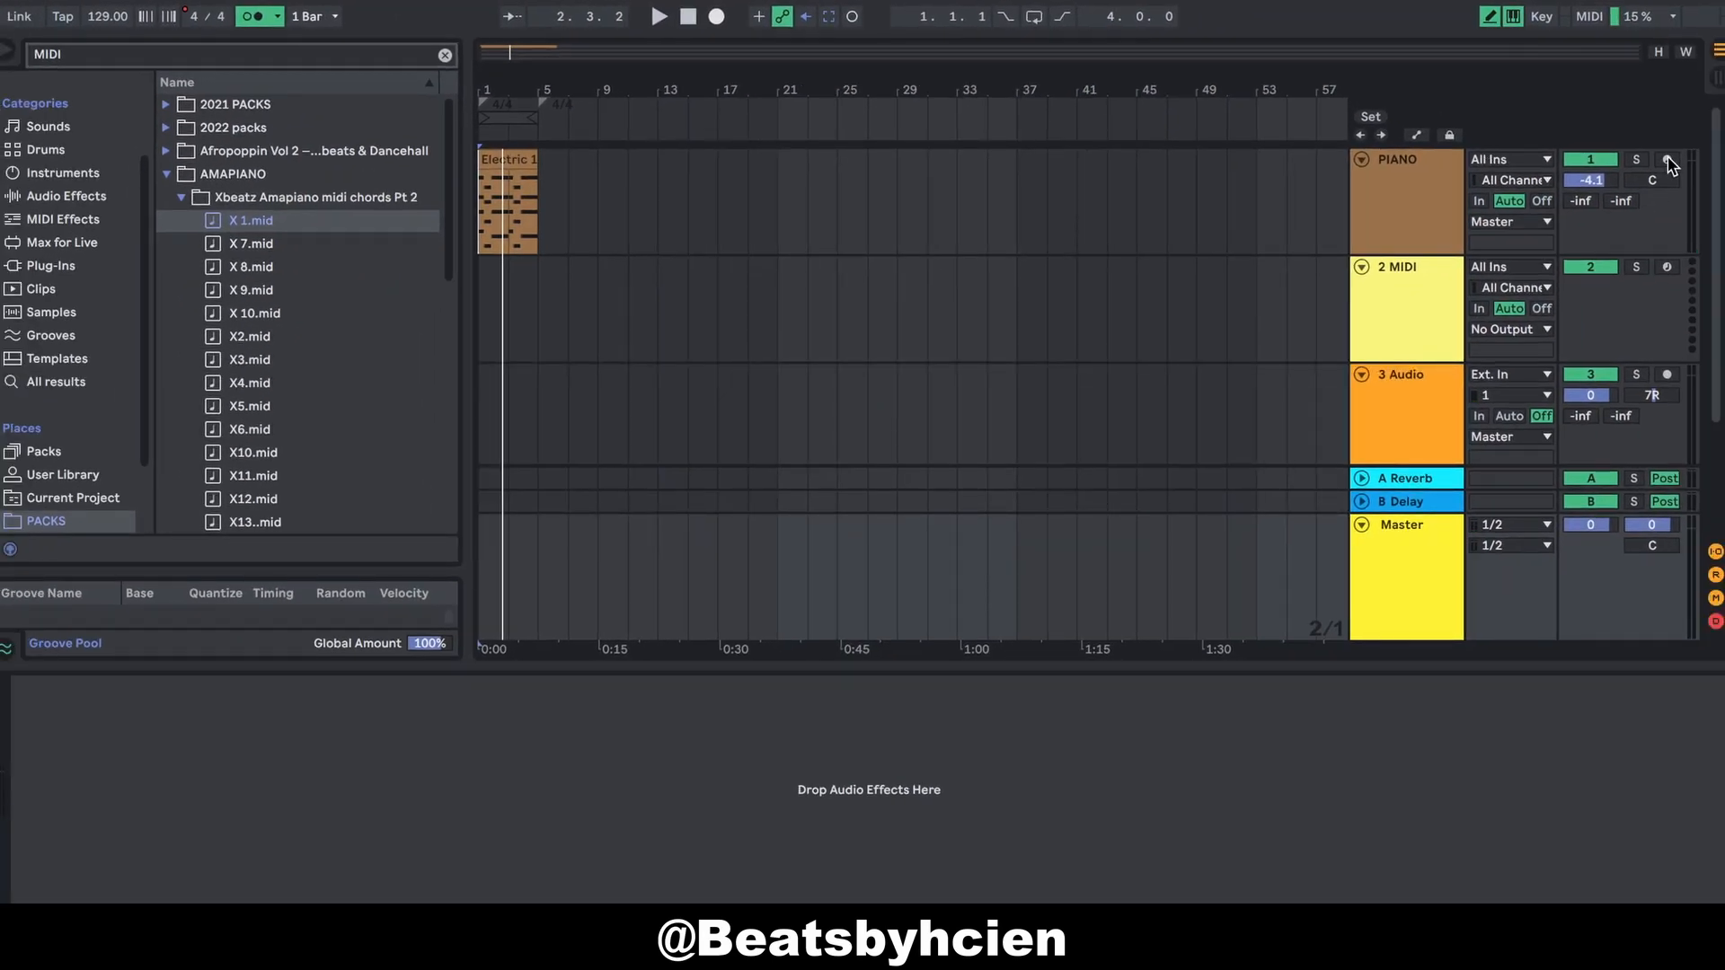
Step: Arm the PIANO track, enable MIDI Arrangement Overdub and record extra notes over the Electric 1 clip
{"action": "left_click", "coordinate": [1666, 160]}
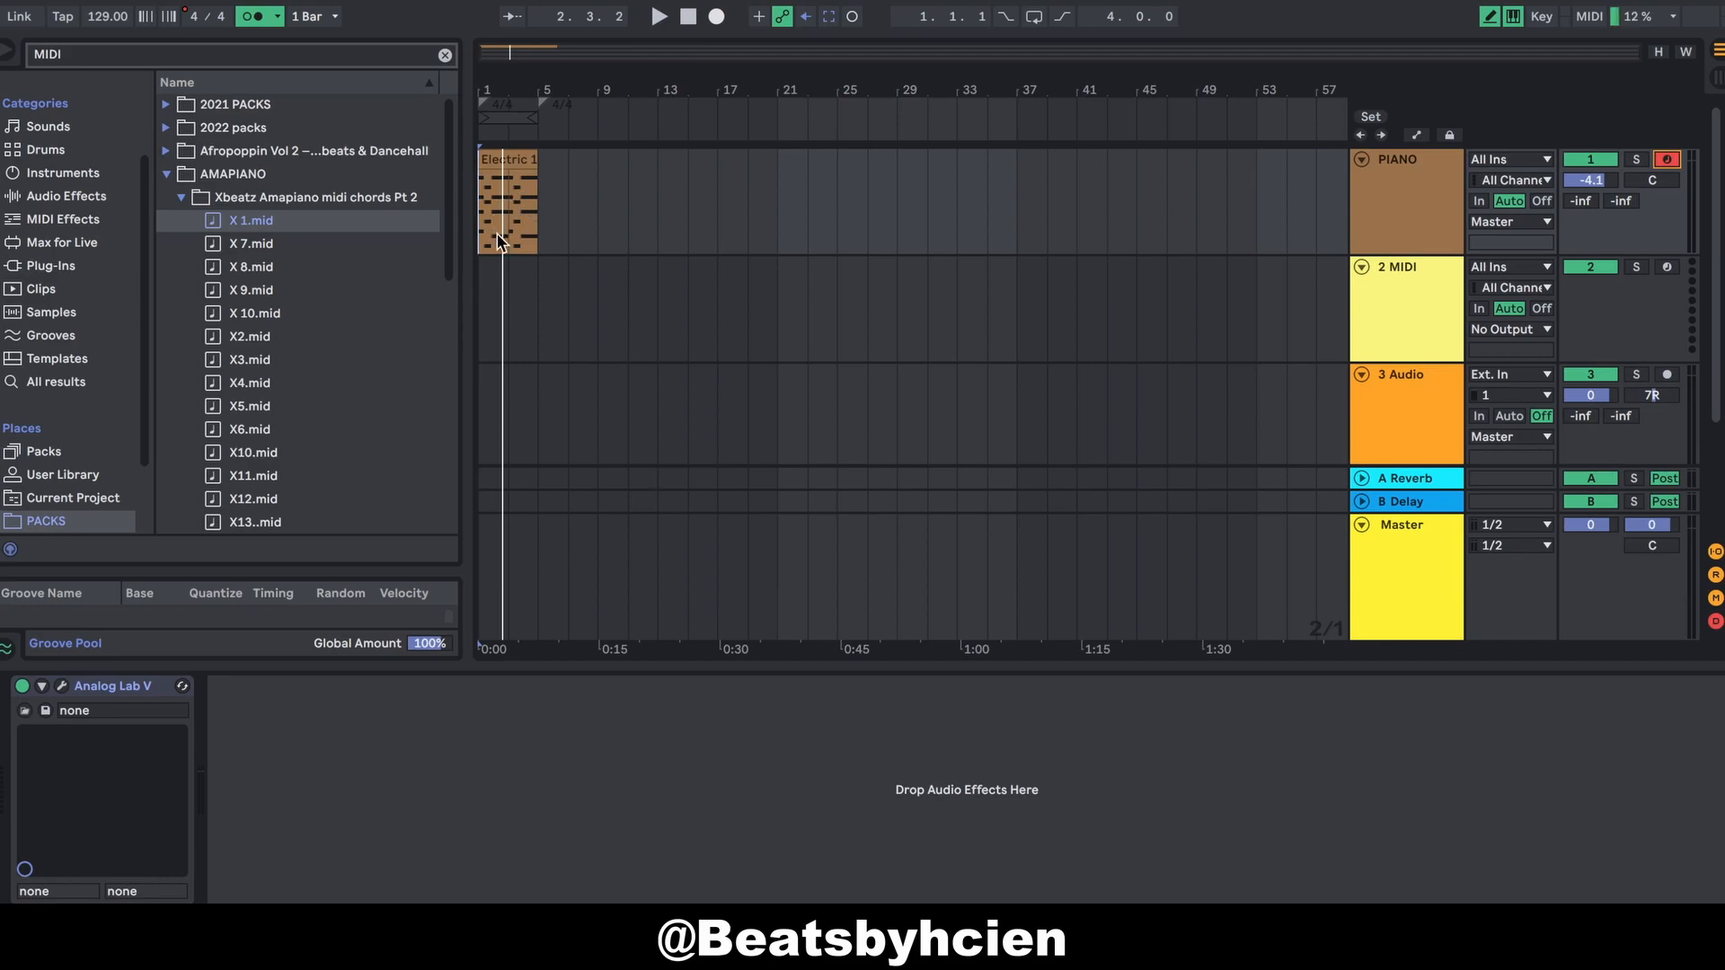
{"action": "left_click", "coordinate": [761, 18]}
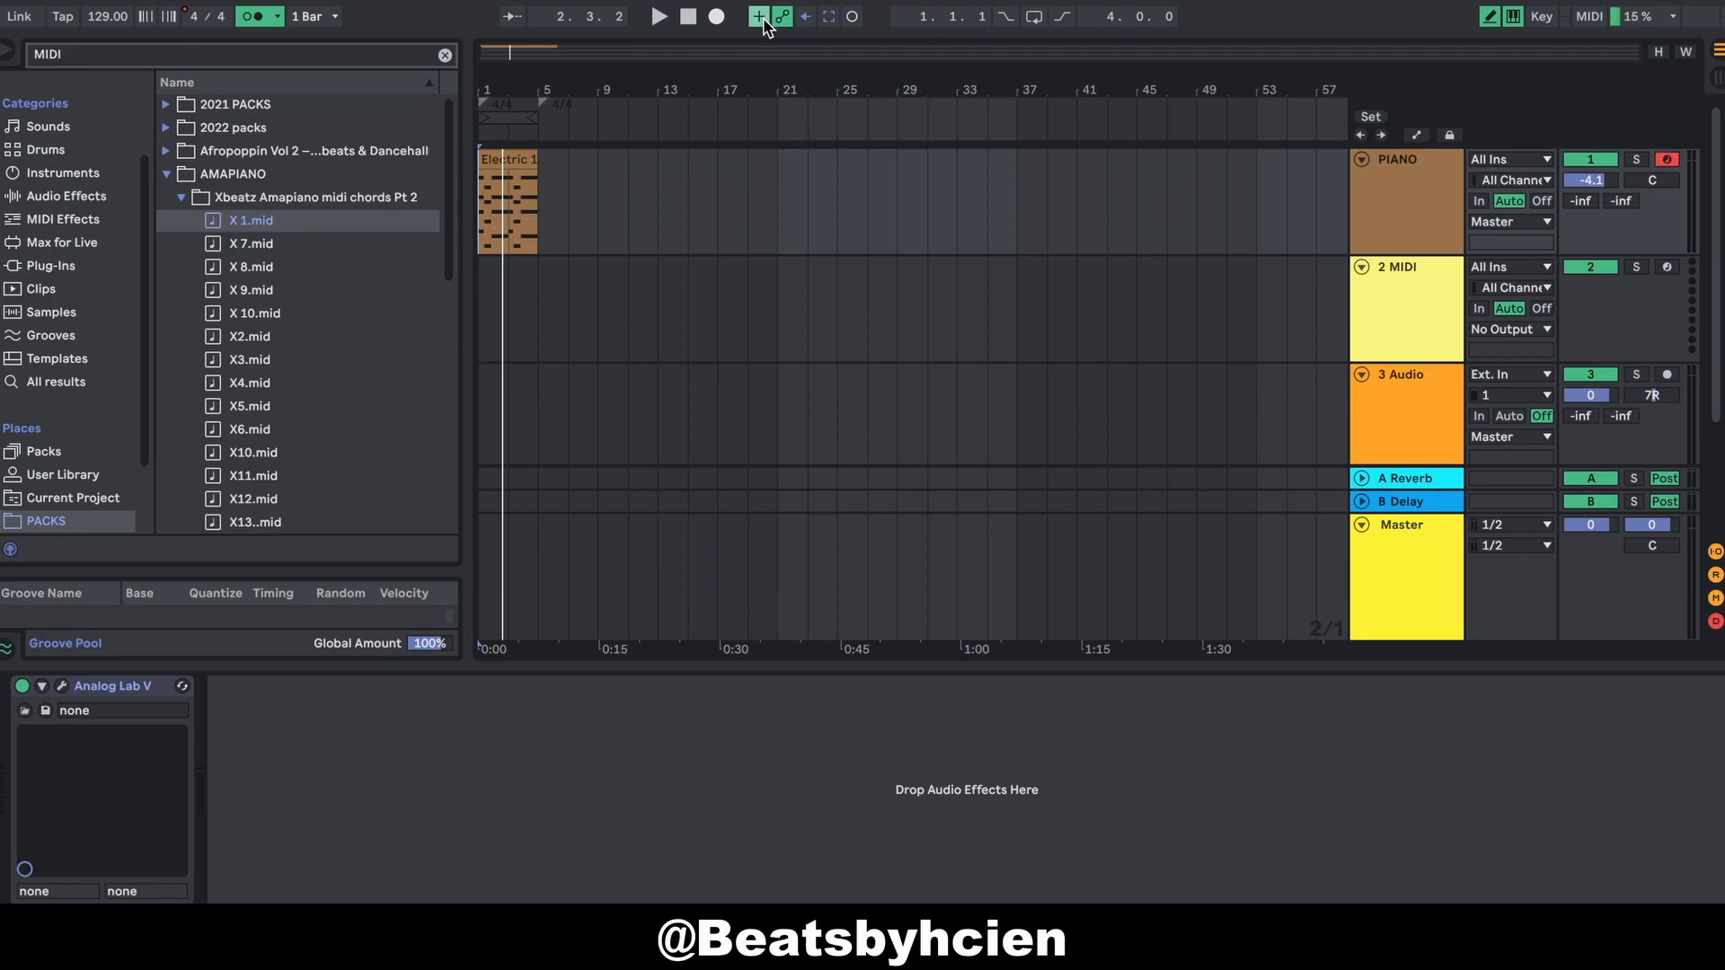
{"action": "left_click", "coordinate": [717, 18]}
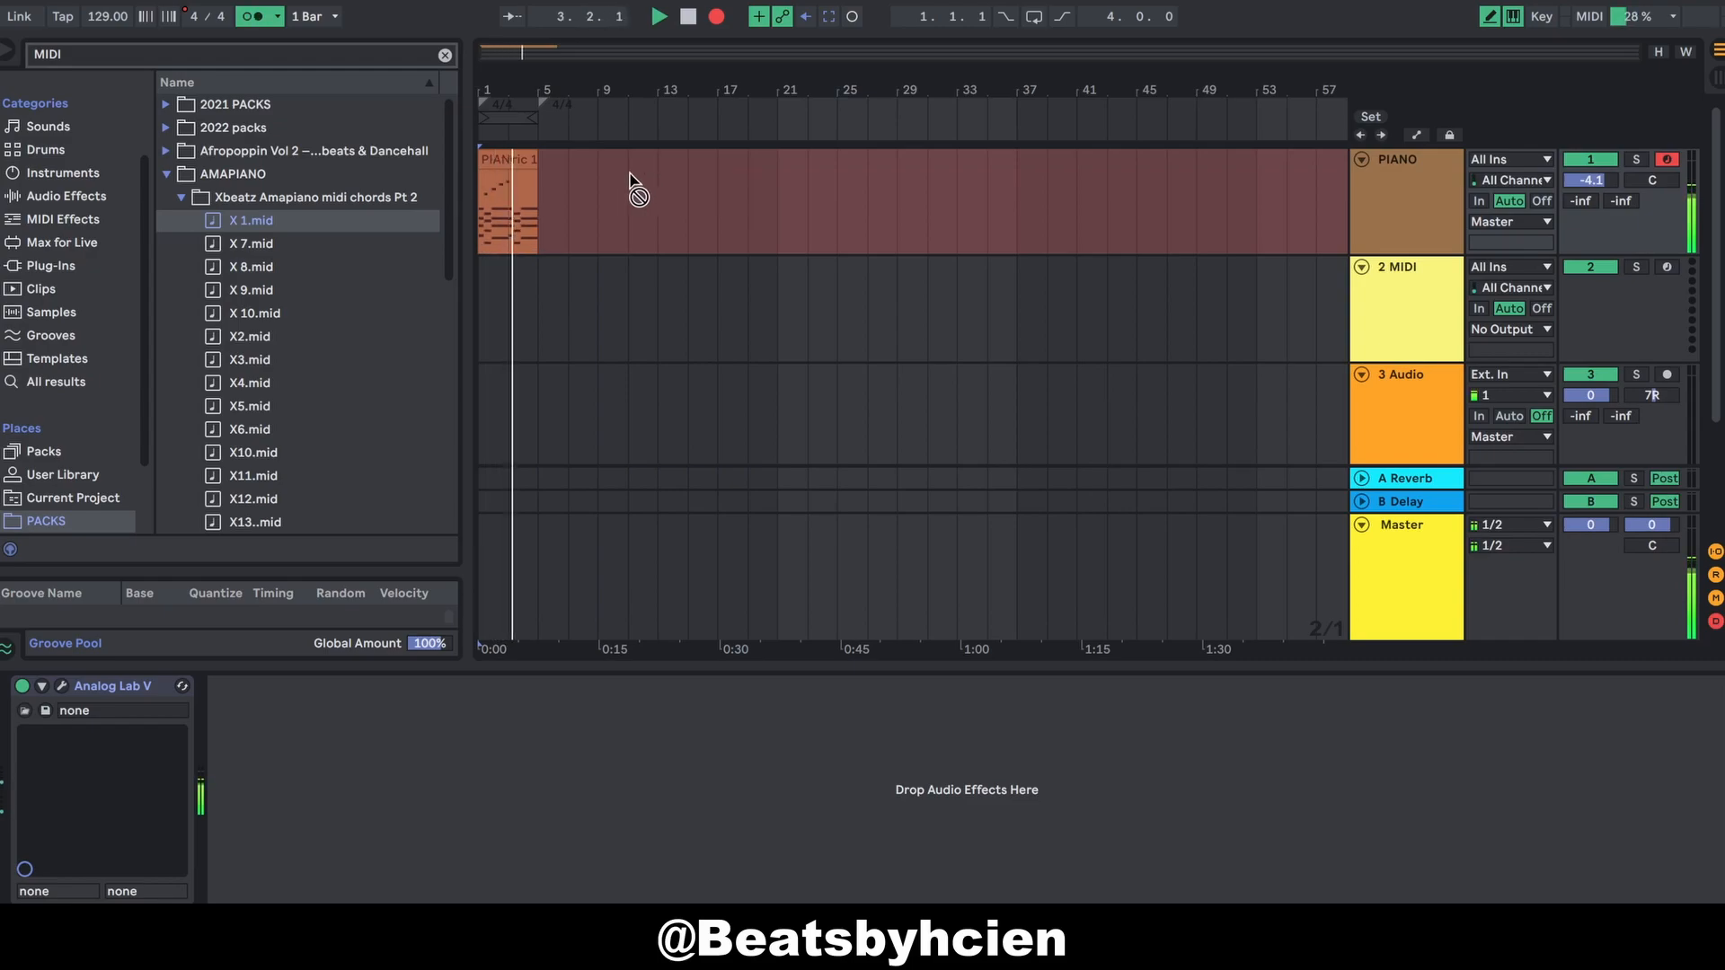
{"action": "key", "text": "space"}
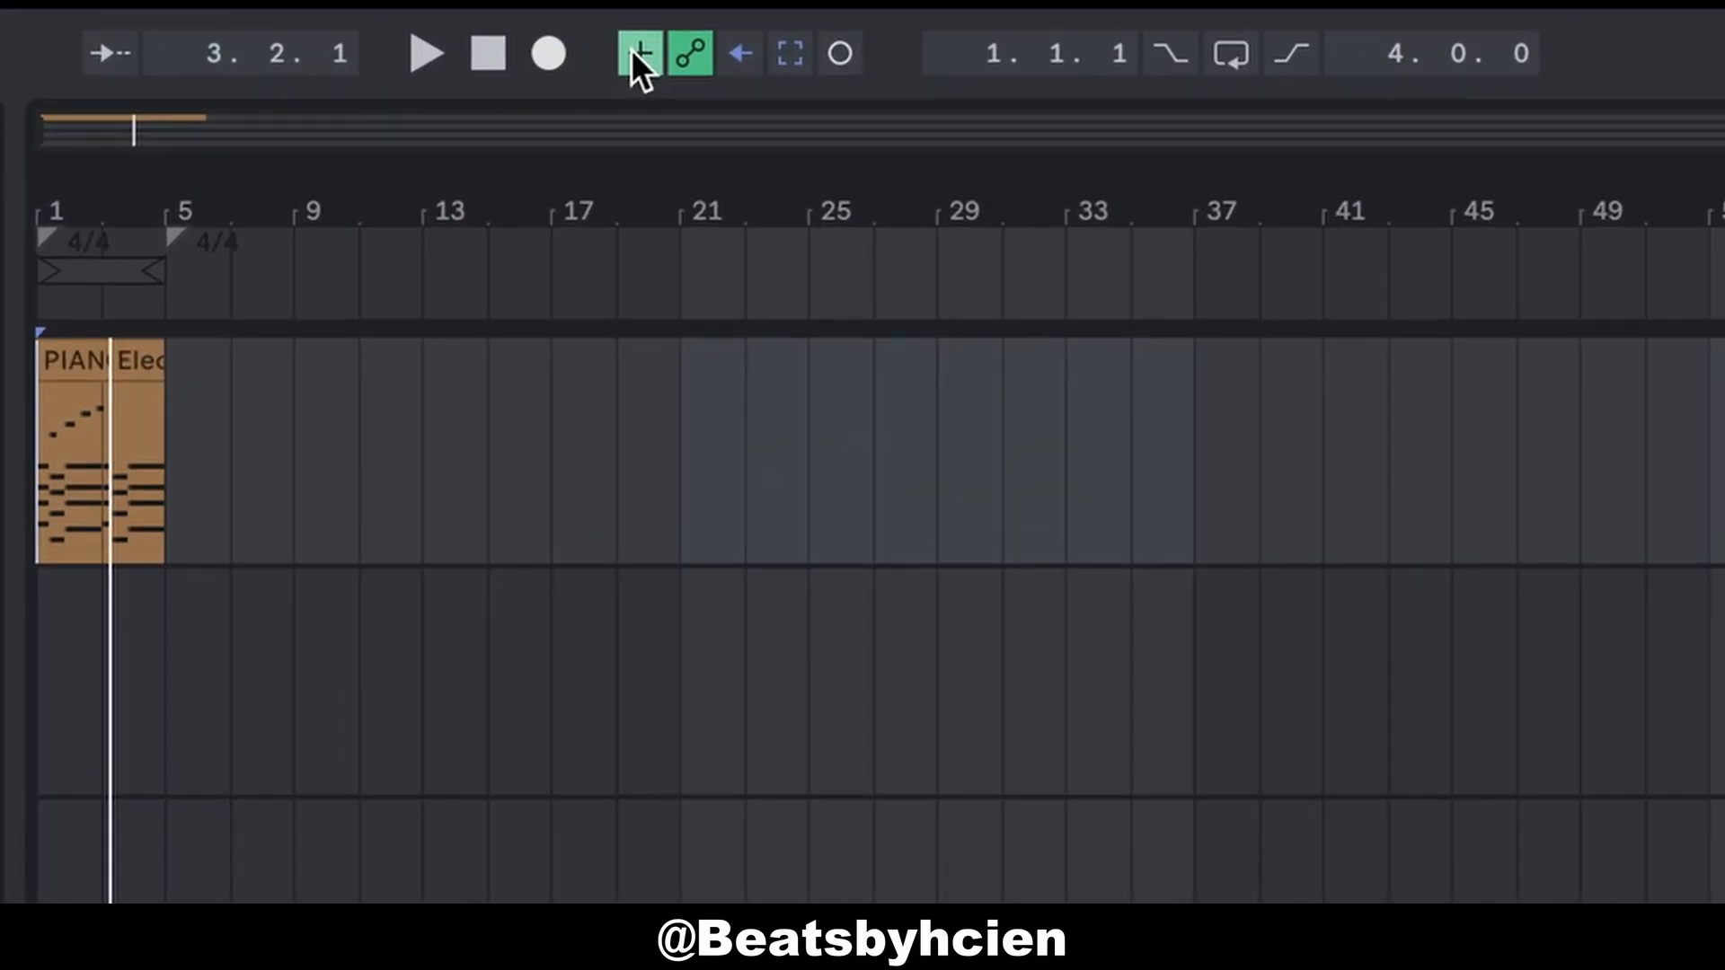
Step: Turn off MIDI Arrangement Overdub, play back the overdubbed notes and select the recorded clip on the PIANO track
{"action": "left_click", "coordinate": [639, 52]}
{"action": "key", "text": "space"}
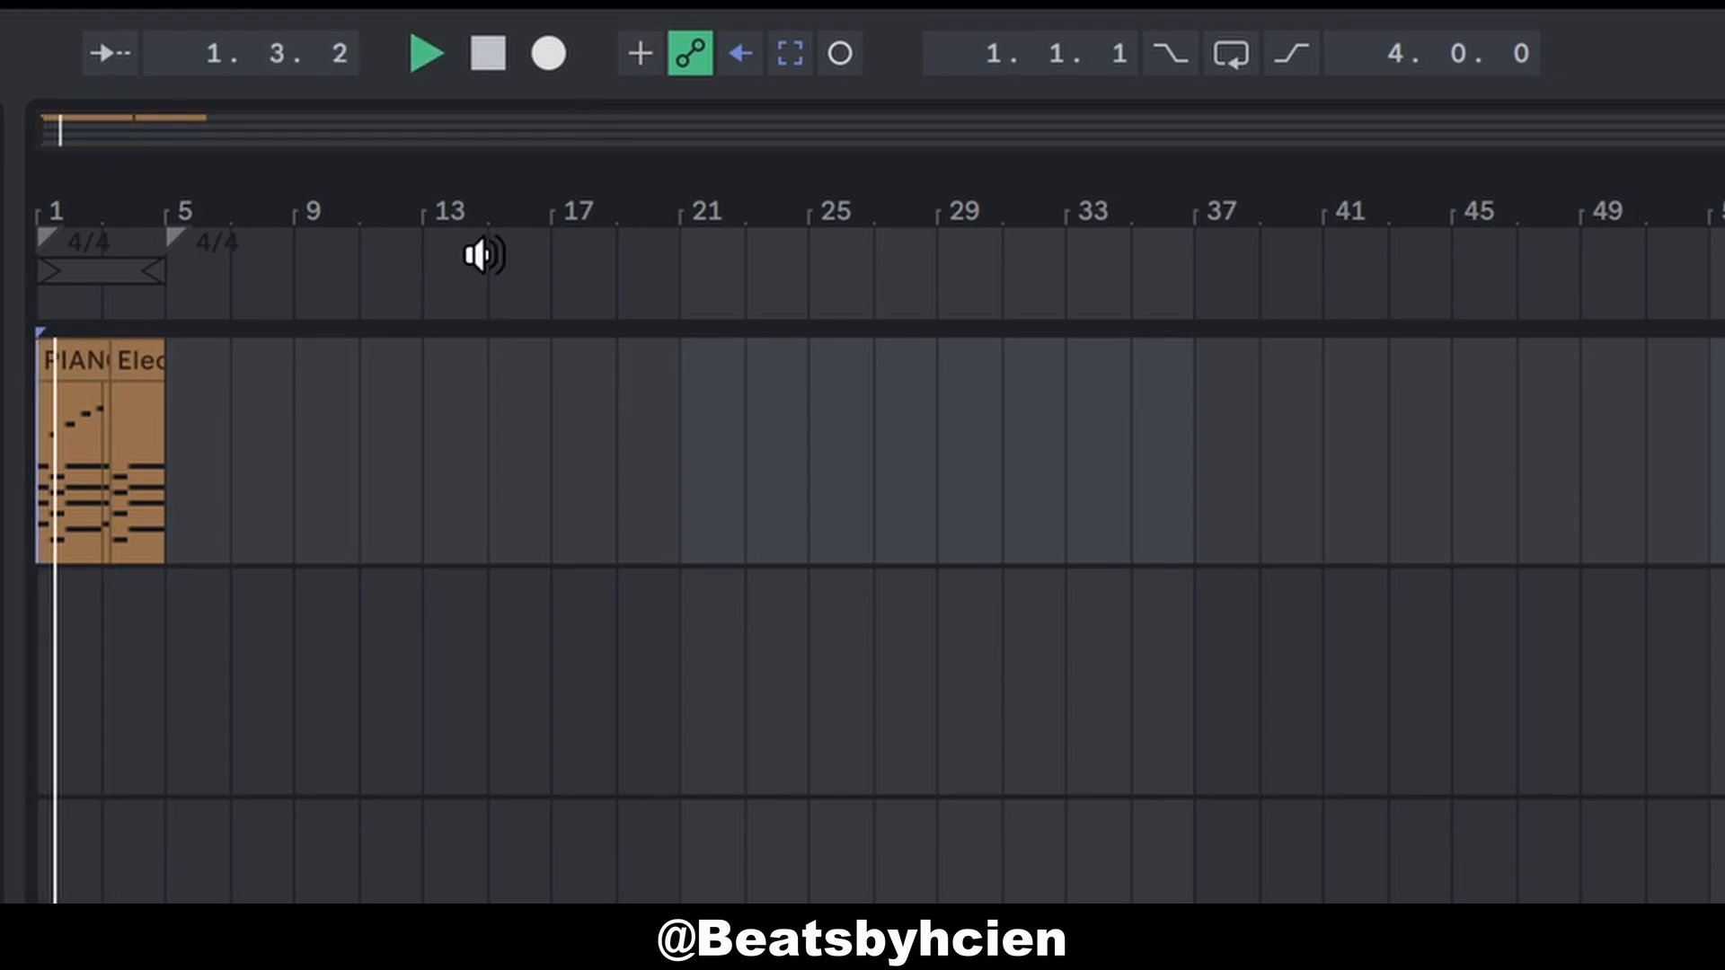
{"action": "key", "text": "space"}
{"action": "left_click", "coordinate": [70, 359]}
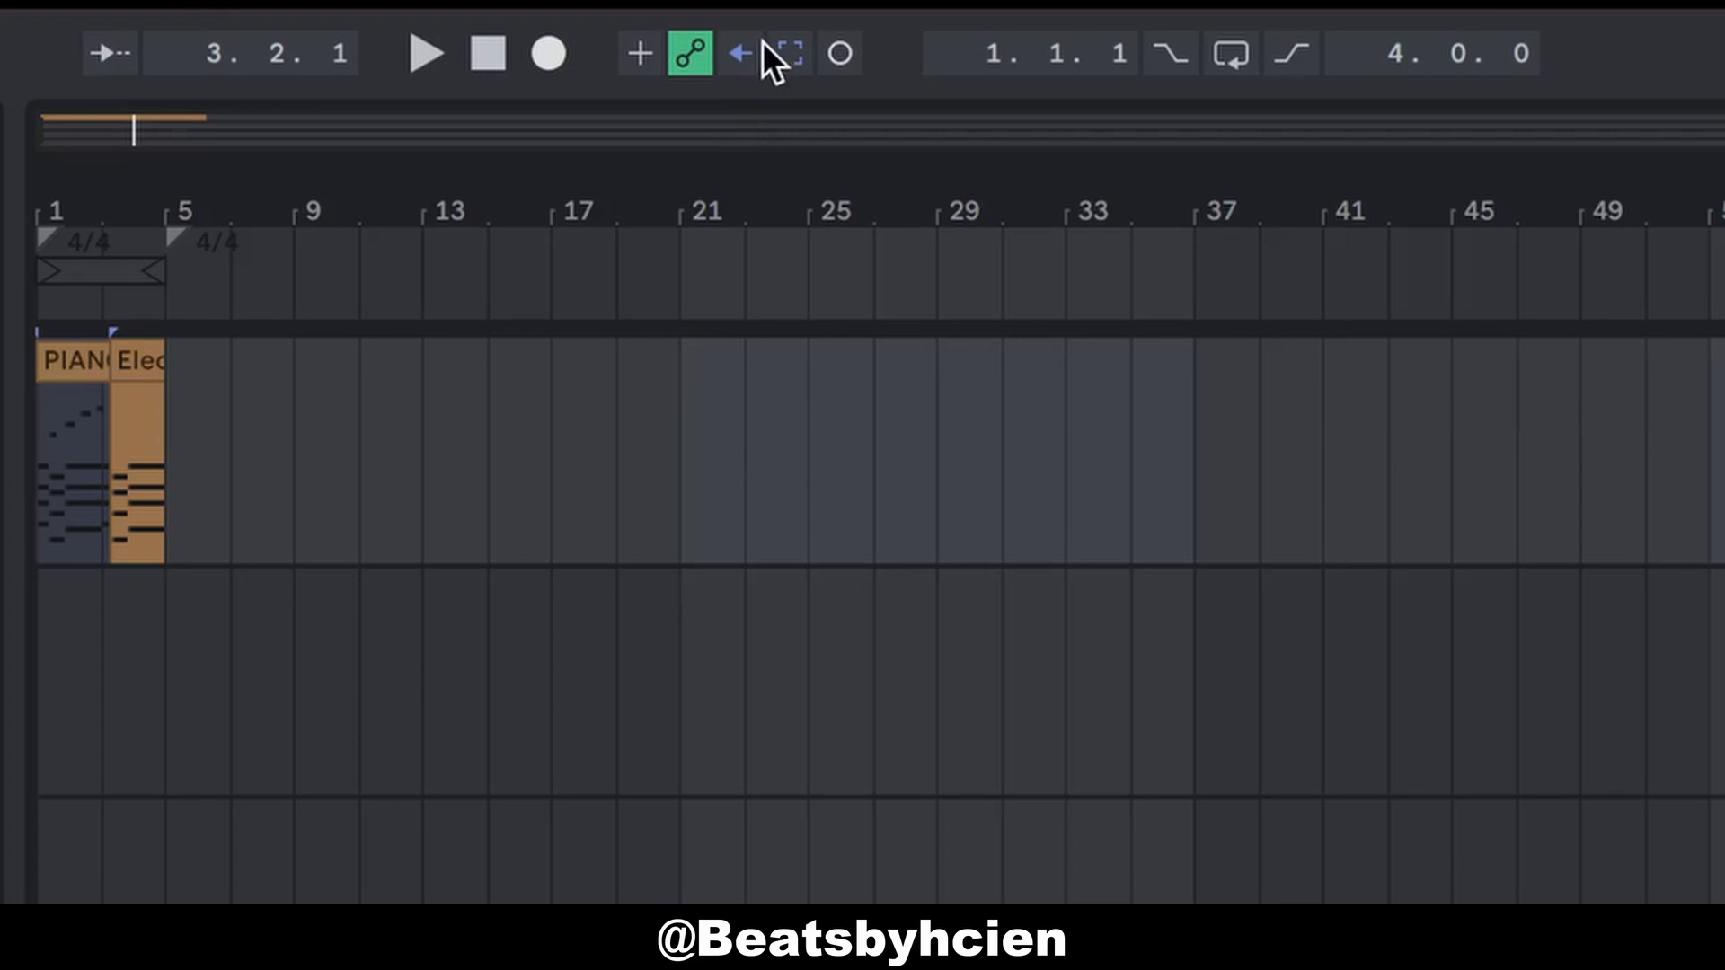
Step: Lower the PIANO track's volume to -inf, disarm the track and record automation of its volume being raised
{"action": "left_click", "coordinate": [696, 57]}
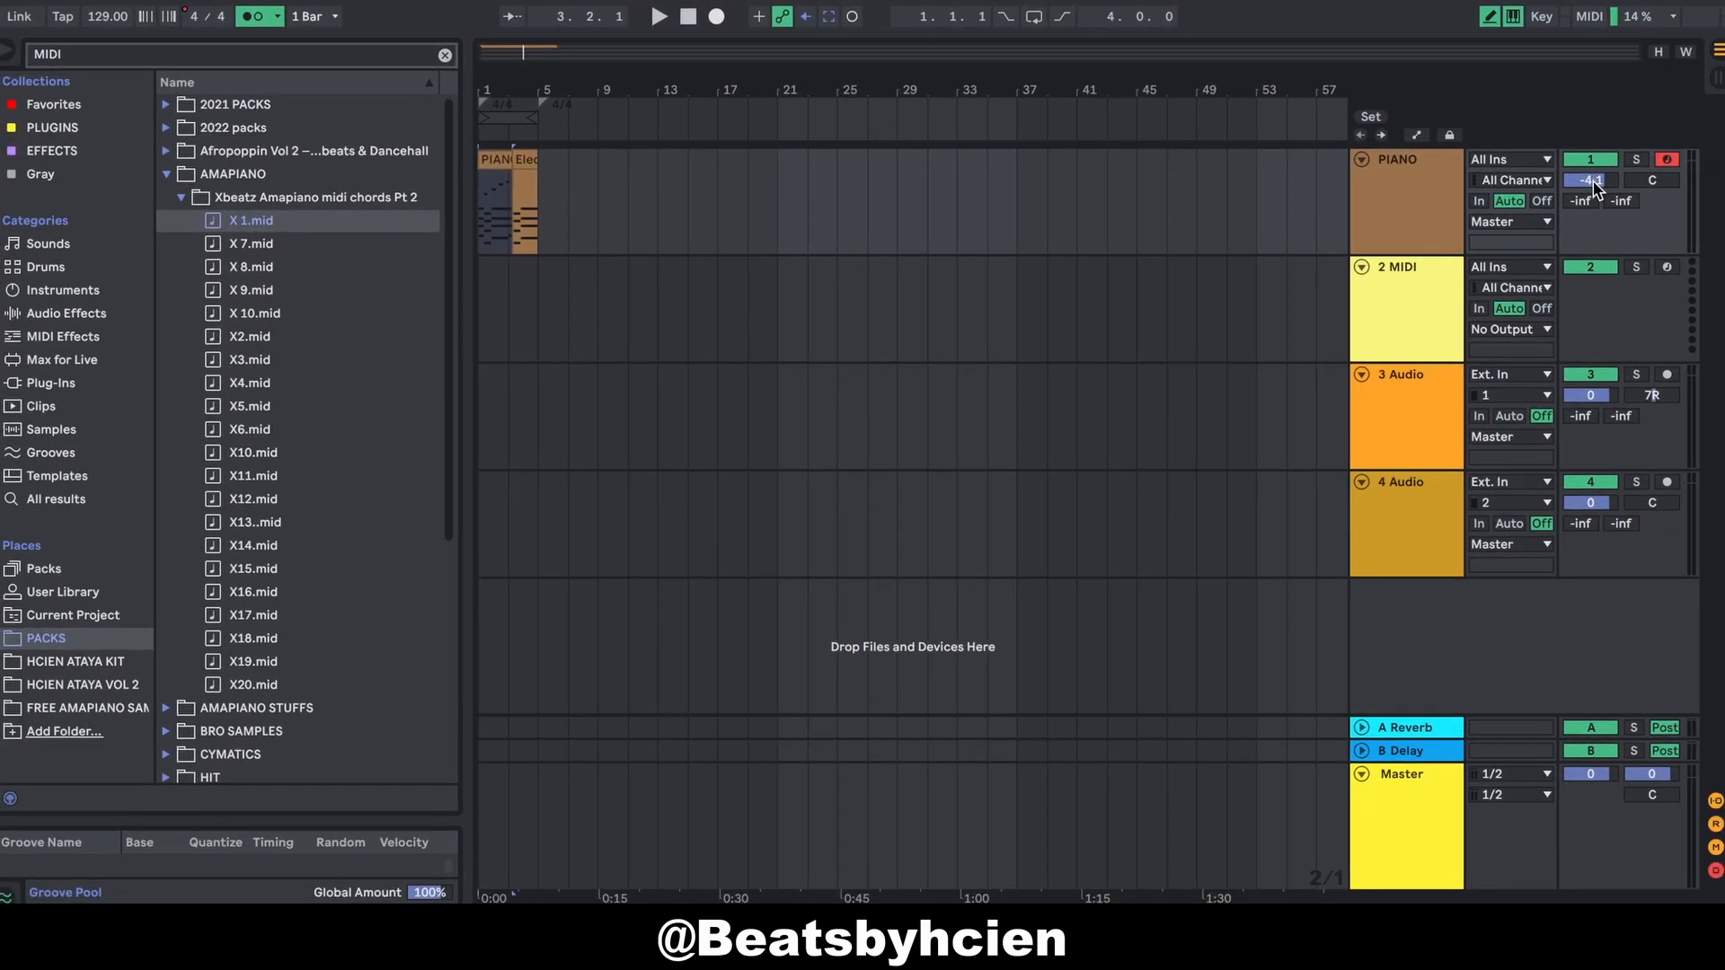
{"action": "left_click_drag", "start_coordinate": [1596, 185], "coordinate": [1596, 225]}
{"action": "left_click", "coordinate": [712, 18]}
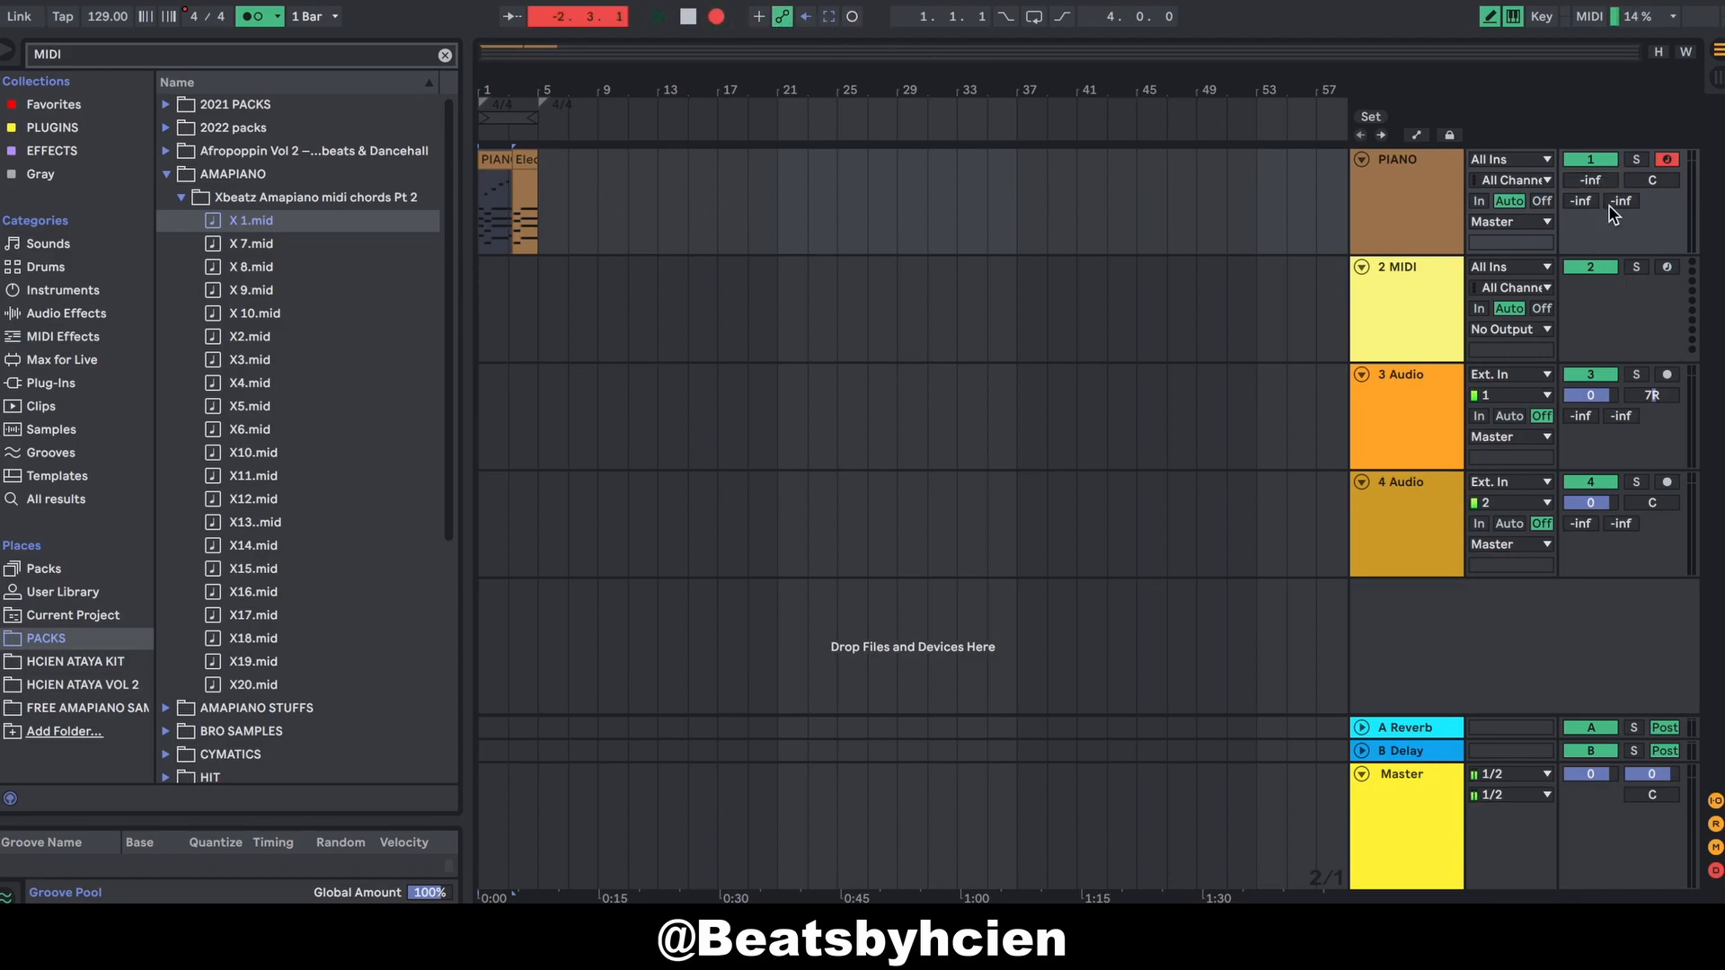
{"action": "left_click", "coordinate": [1669, 162]}
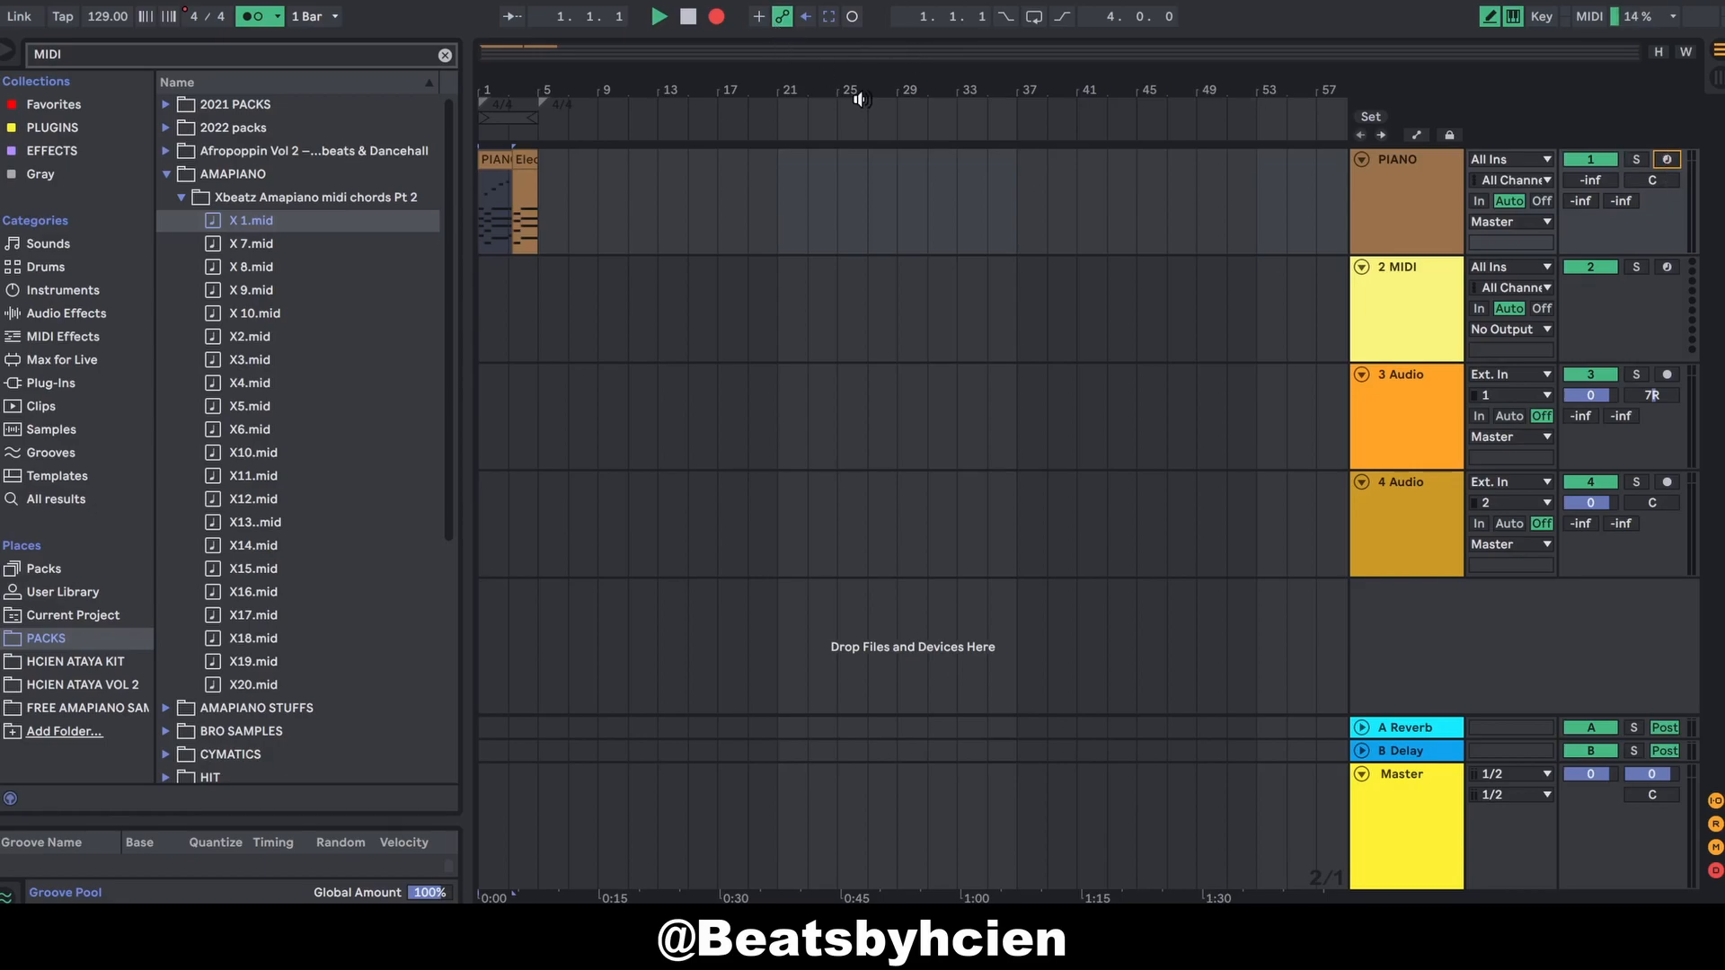
{"action": "key", "text": "space"}
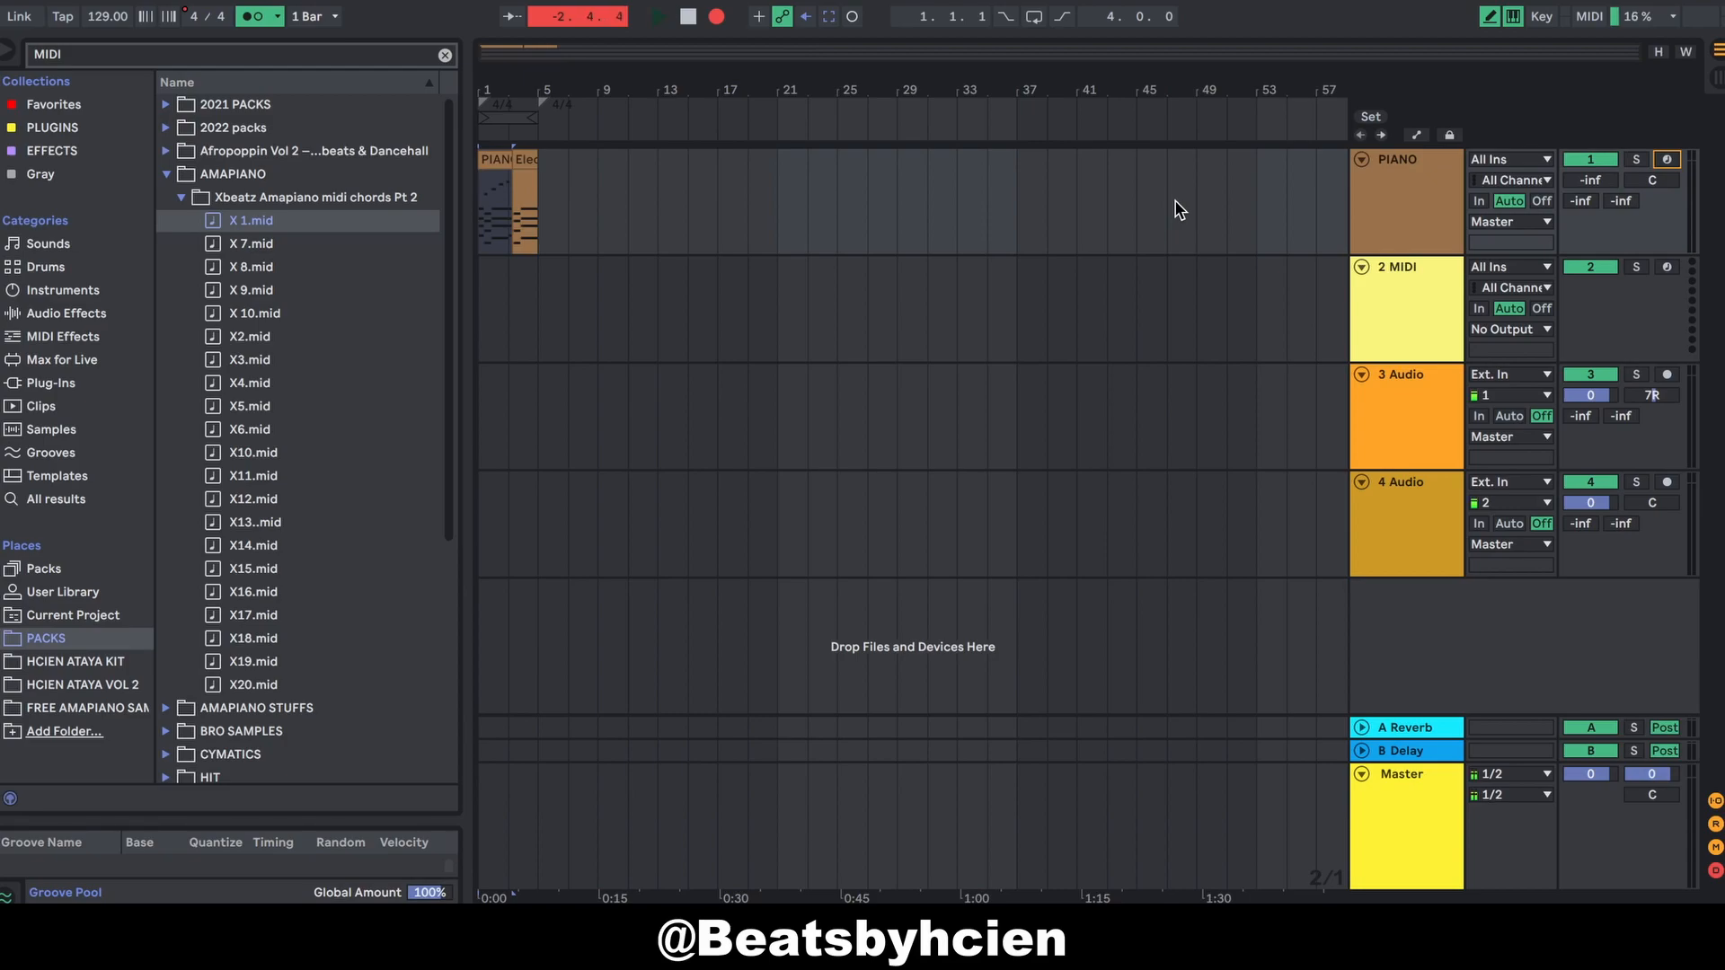
{"action": "left_click_drag", "start_coordinate": [1590, 183], "coordinate": [1590, 133]}
{"action": "key", "text": "space"}
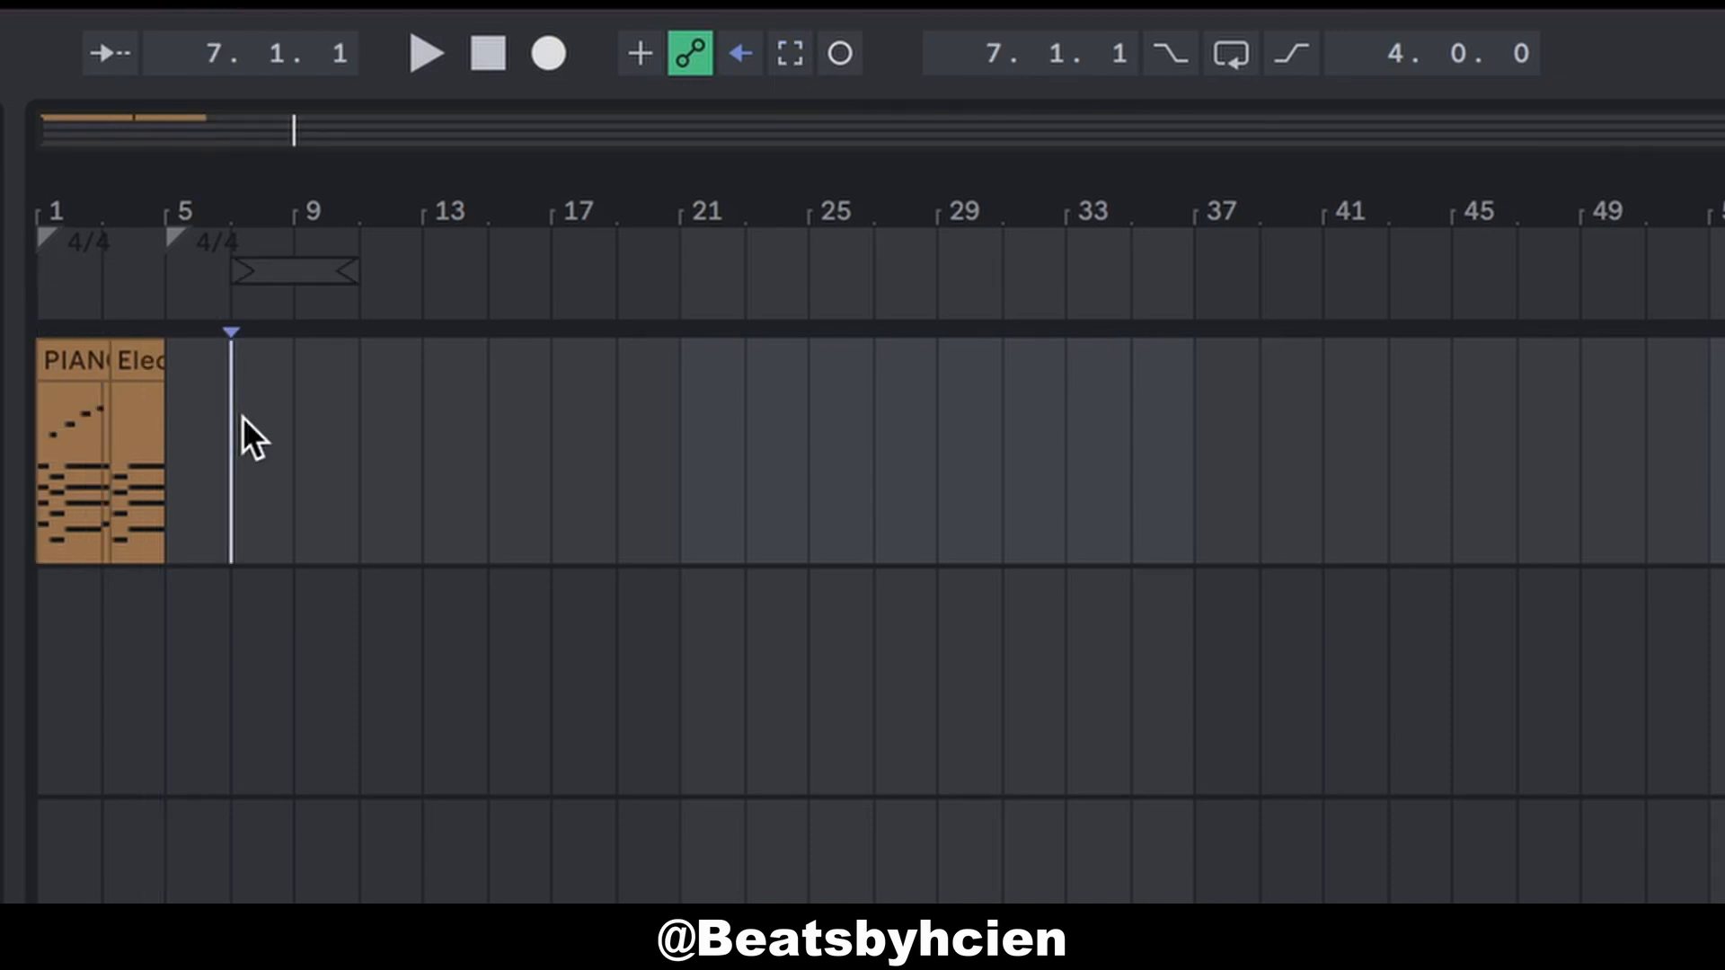
Step: Play notes on the PIANO track from bar 7, insert them with Capture MIDI and select bars 7 to 11
{"action": "key", "text": "space"}
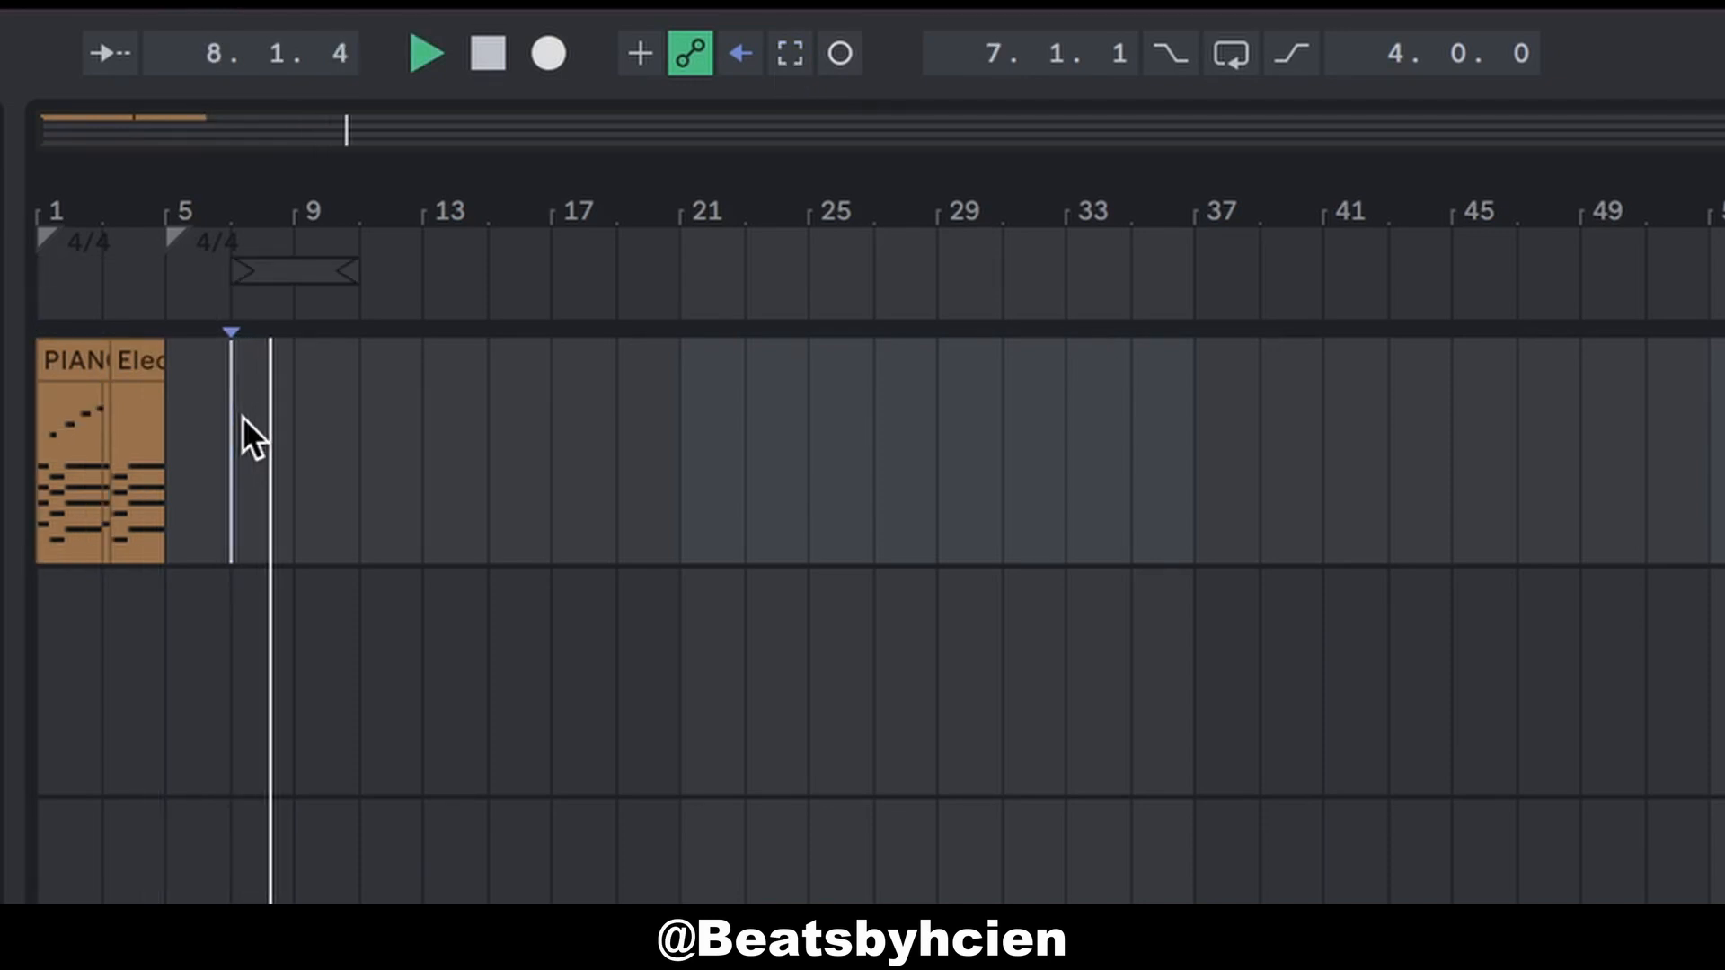
{"action": "key", "text": "space"}
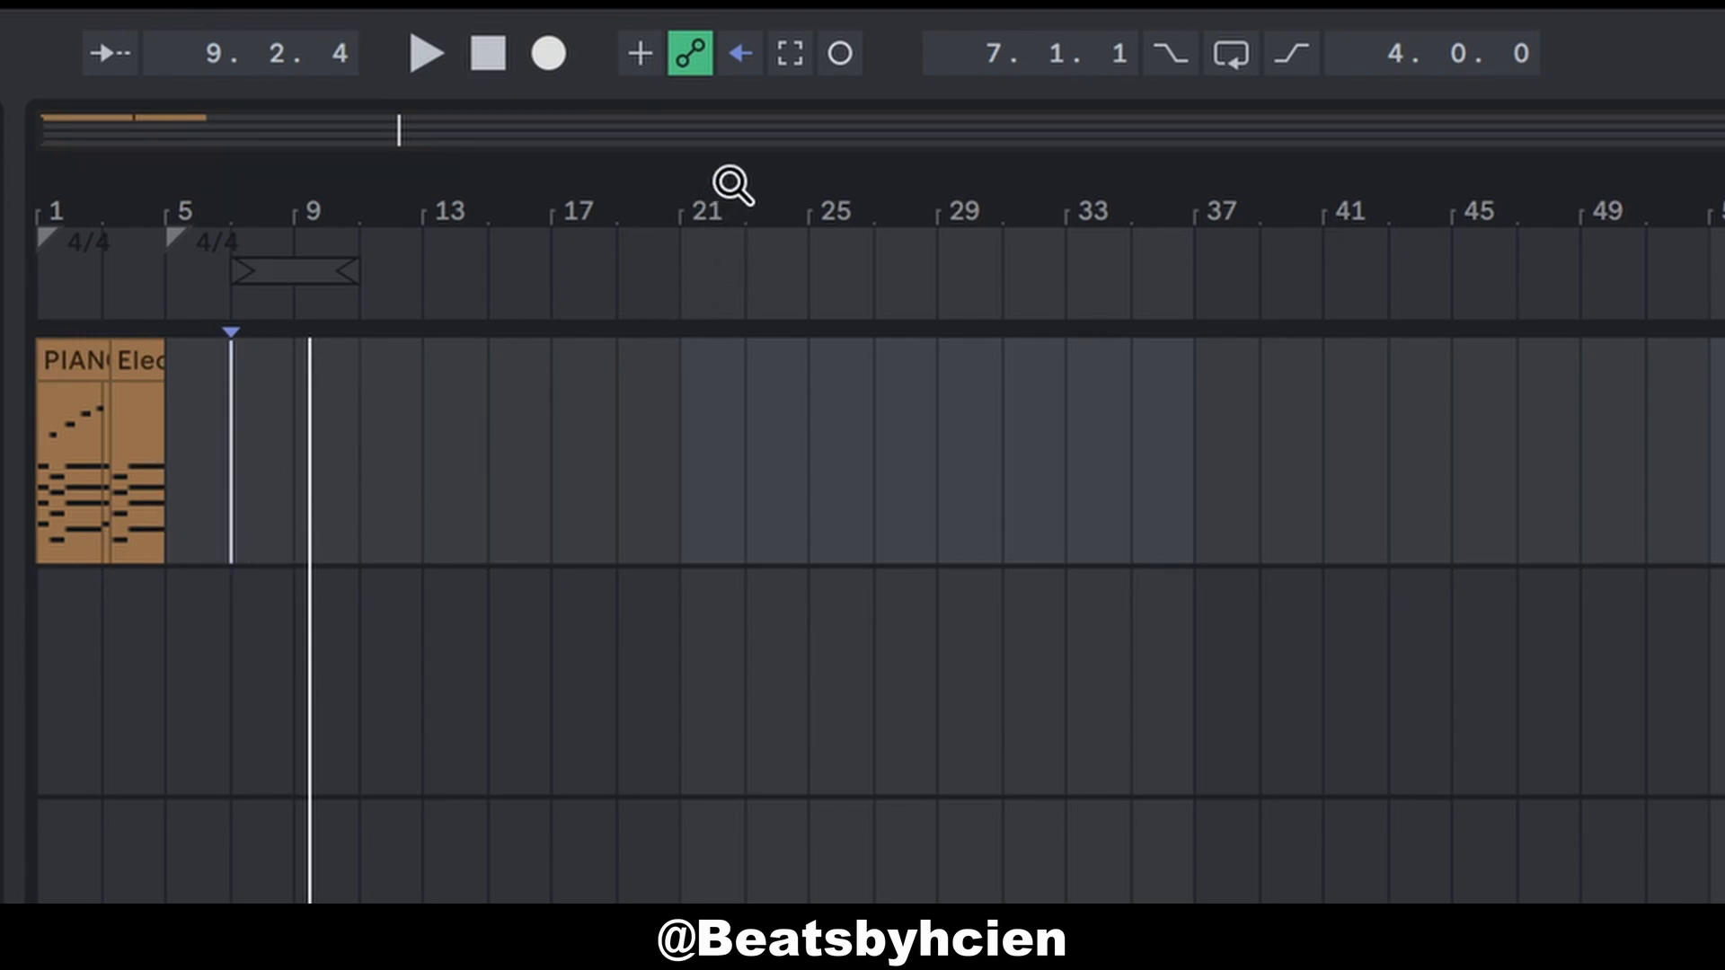
{"action": "left_click", "coordinate": [791, 54]}
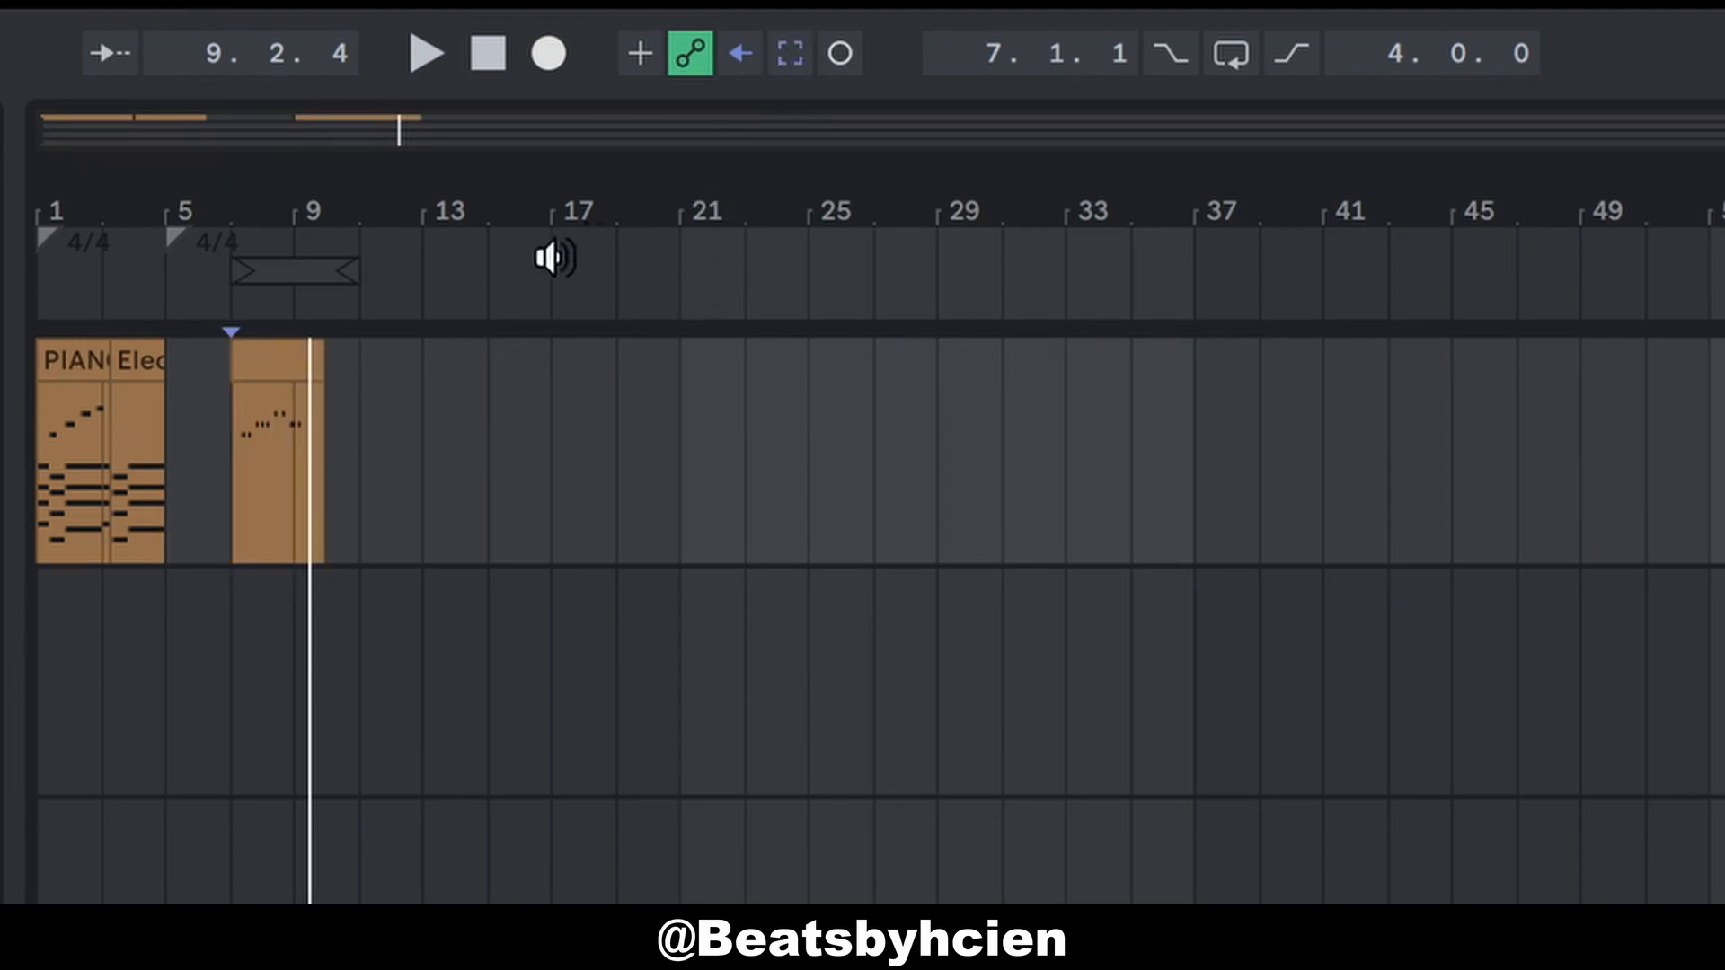
{"action": "left_click_drag", "start_coordinate": [237, 438], "coordinate": [357, 395]}
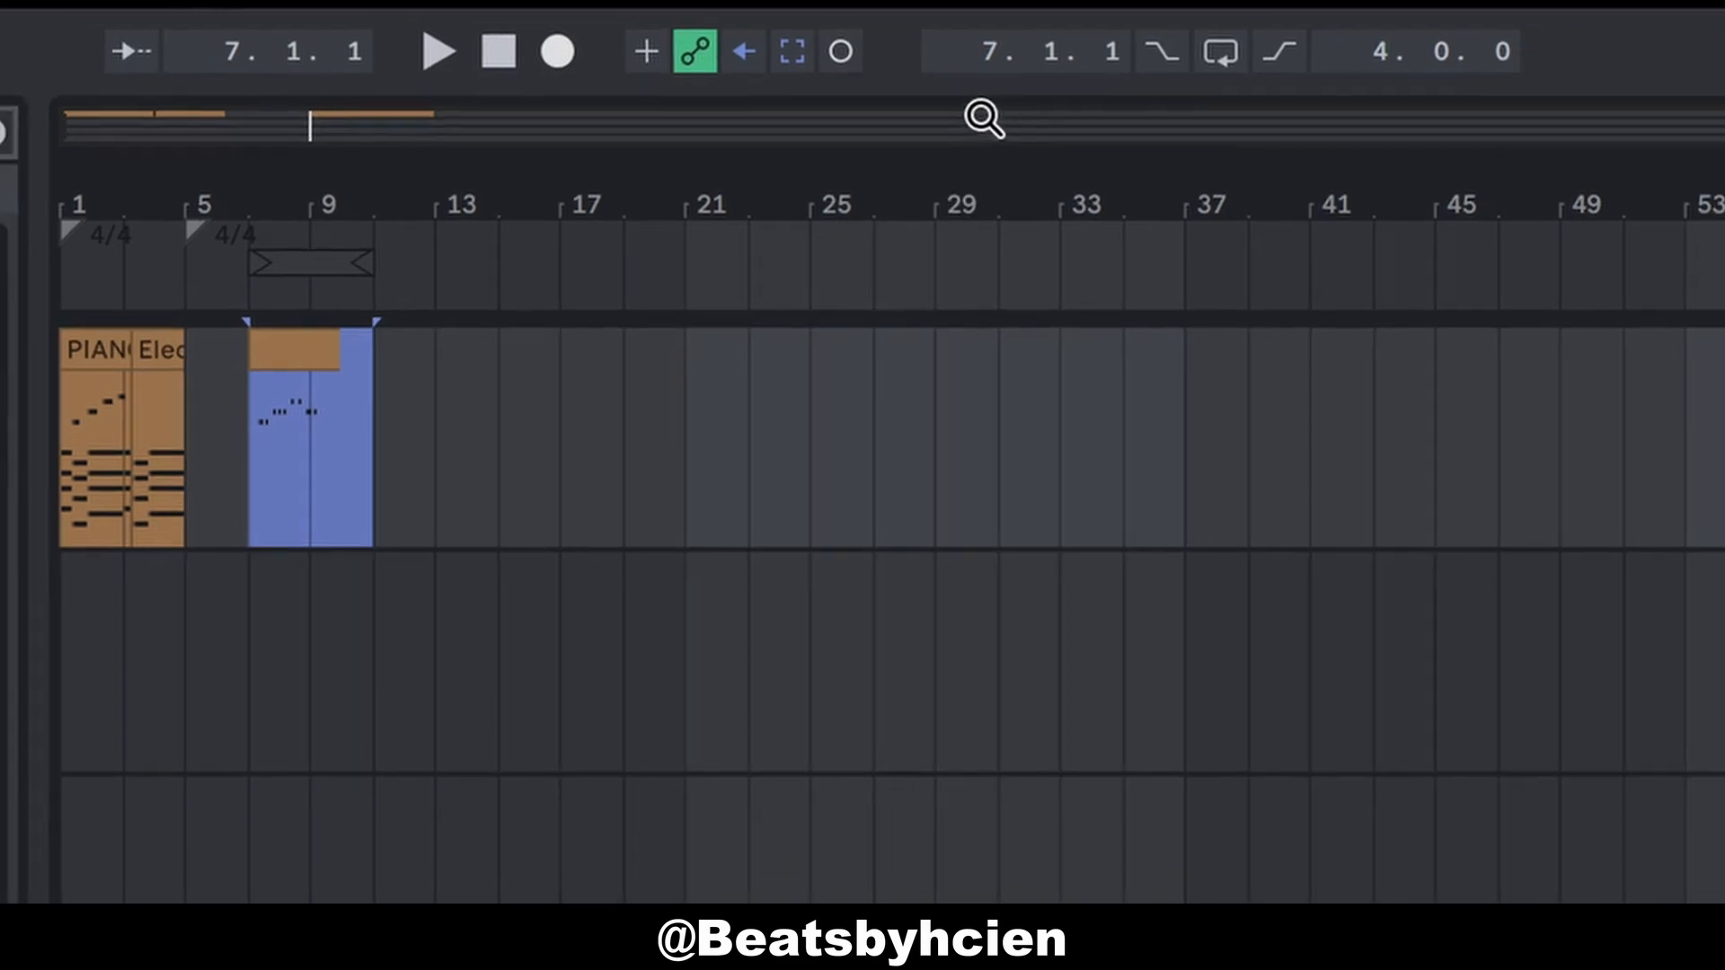
Step: Start session recording twice, switching back to the arrangement each time, and stop playback at bar 15
{"action": "left_click", "coordinate": [843, 44]}
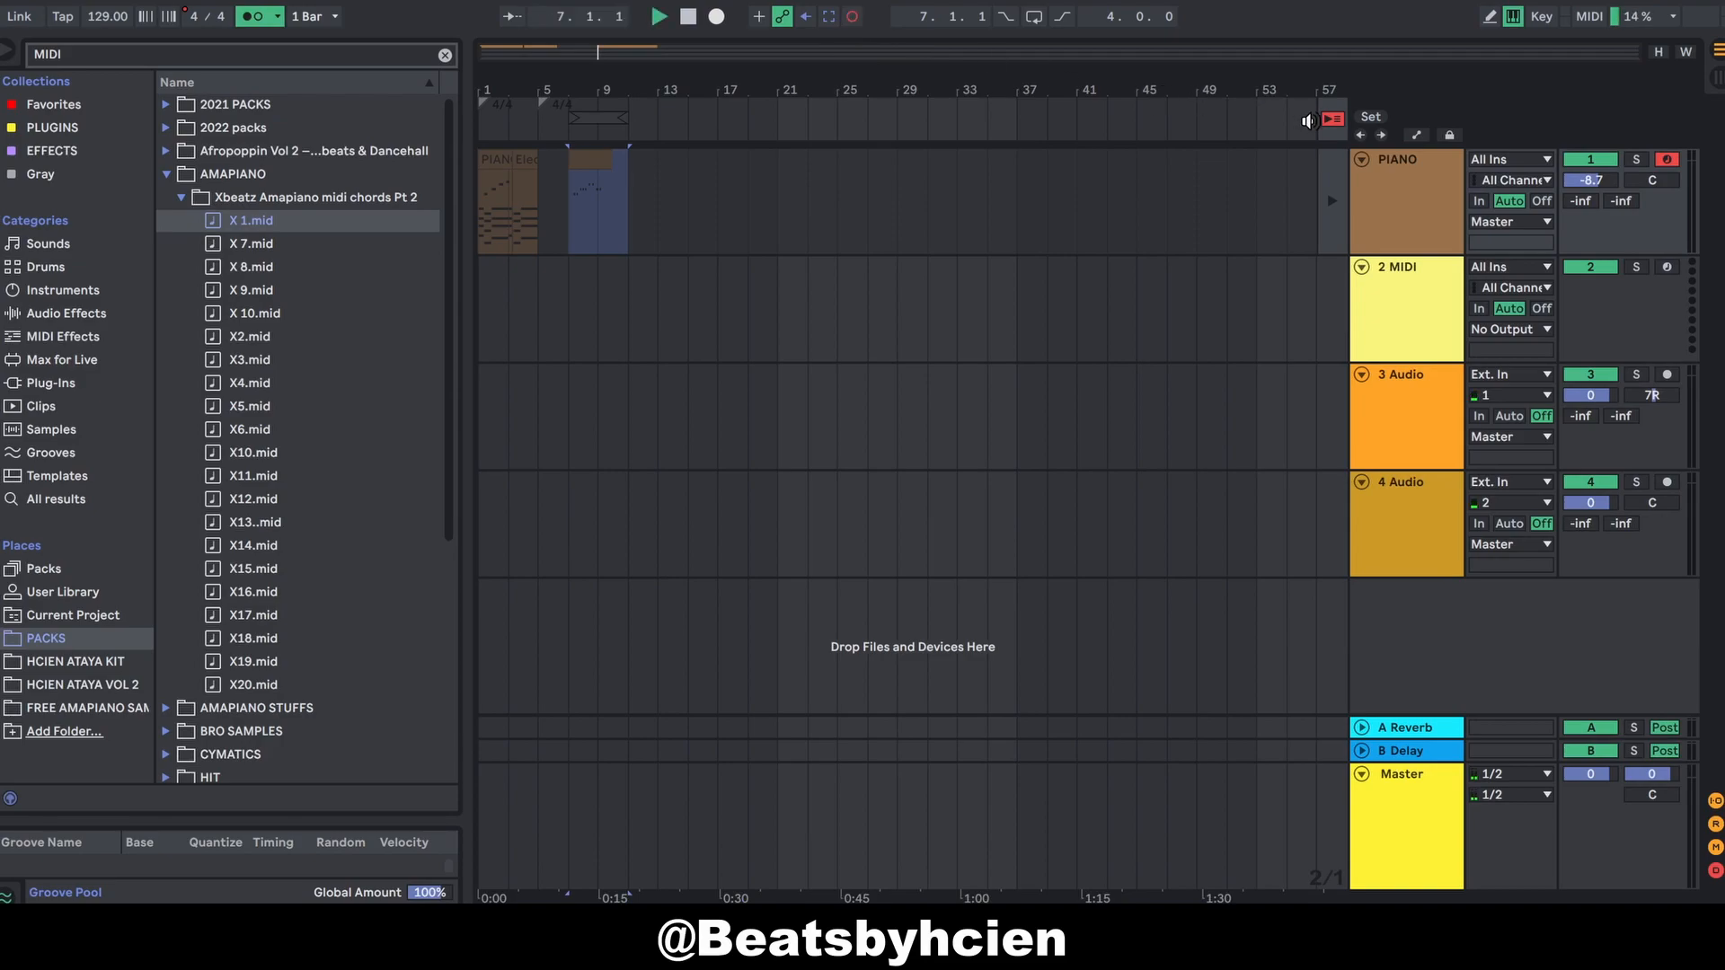
{"action": "left_click", "coordinate": [1326, 120]}
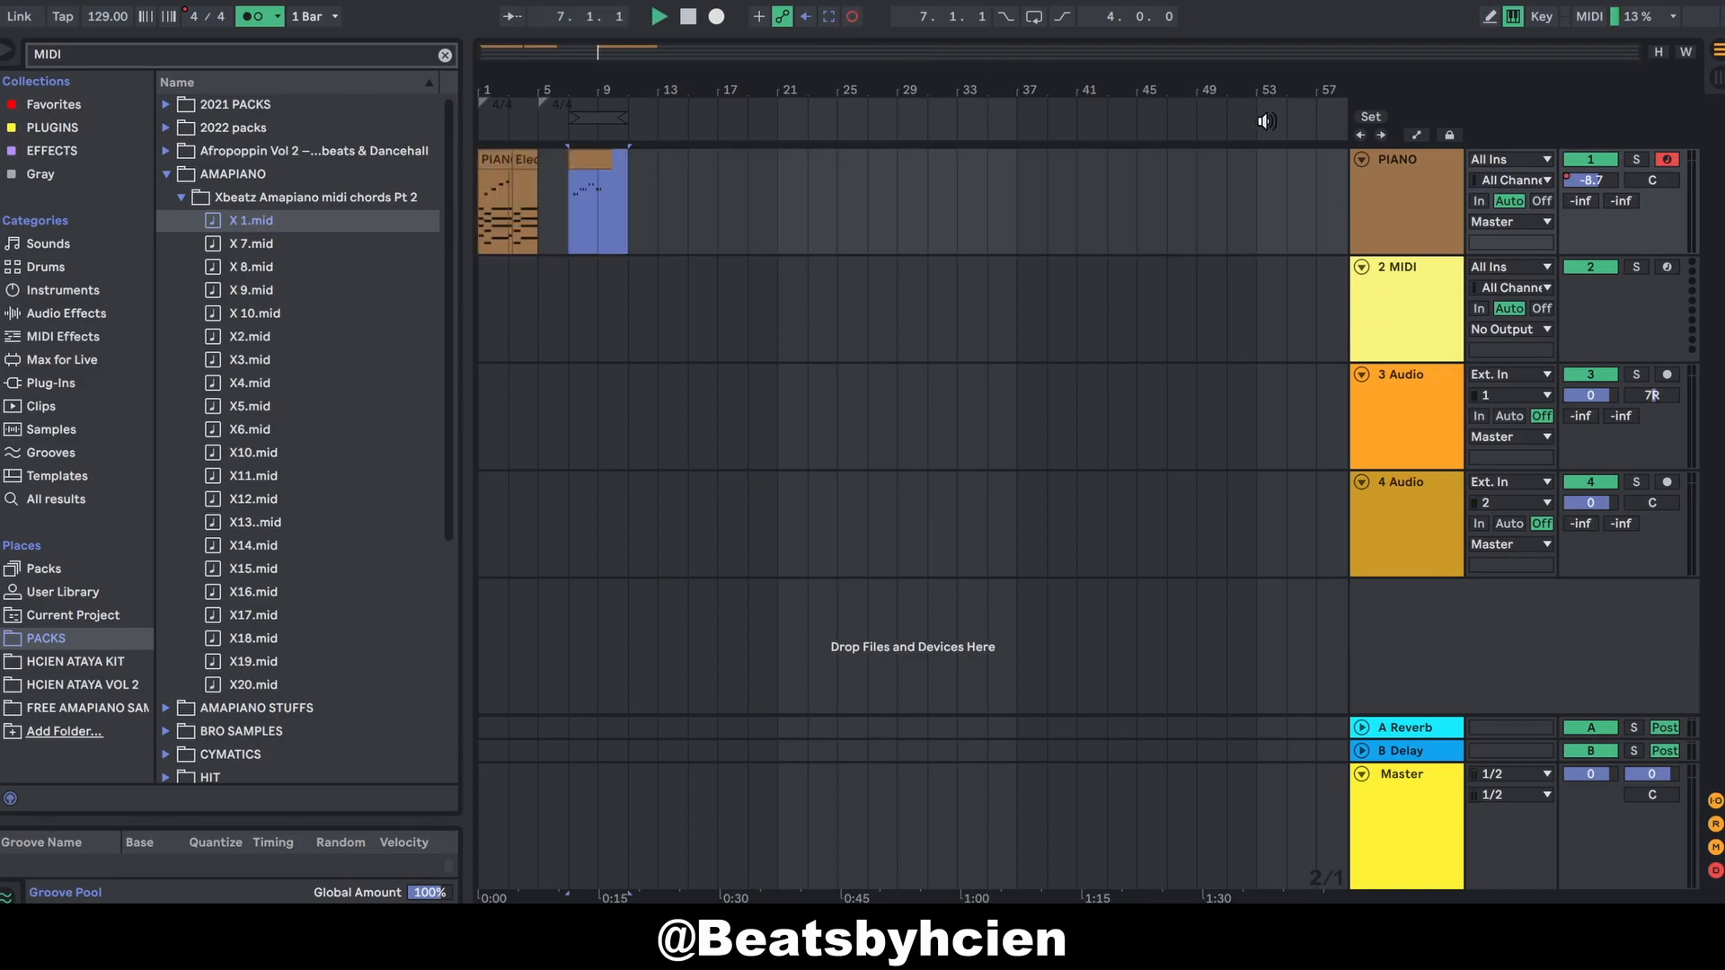
{"action": "left_click", "coordinate": [852, 18]}
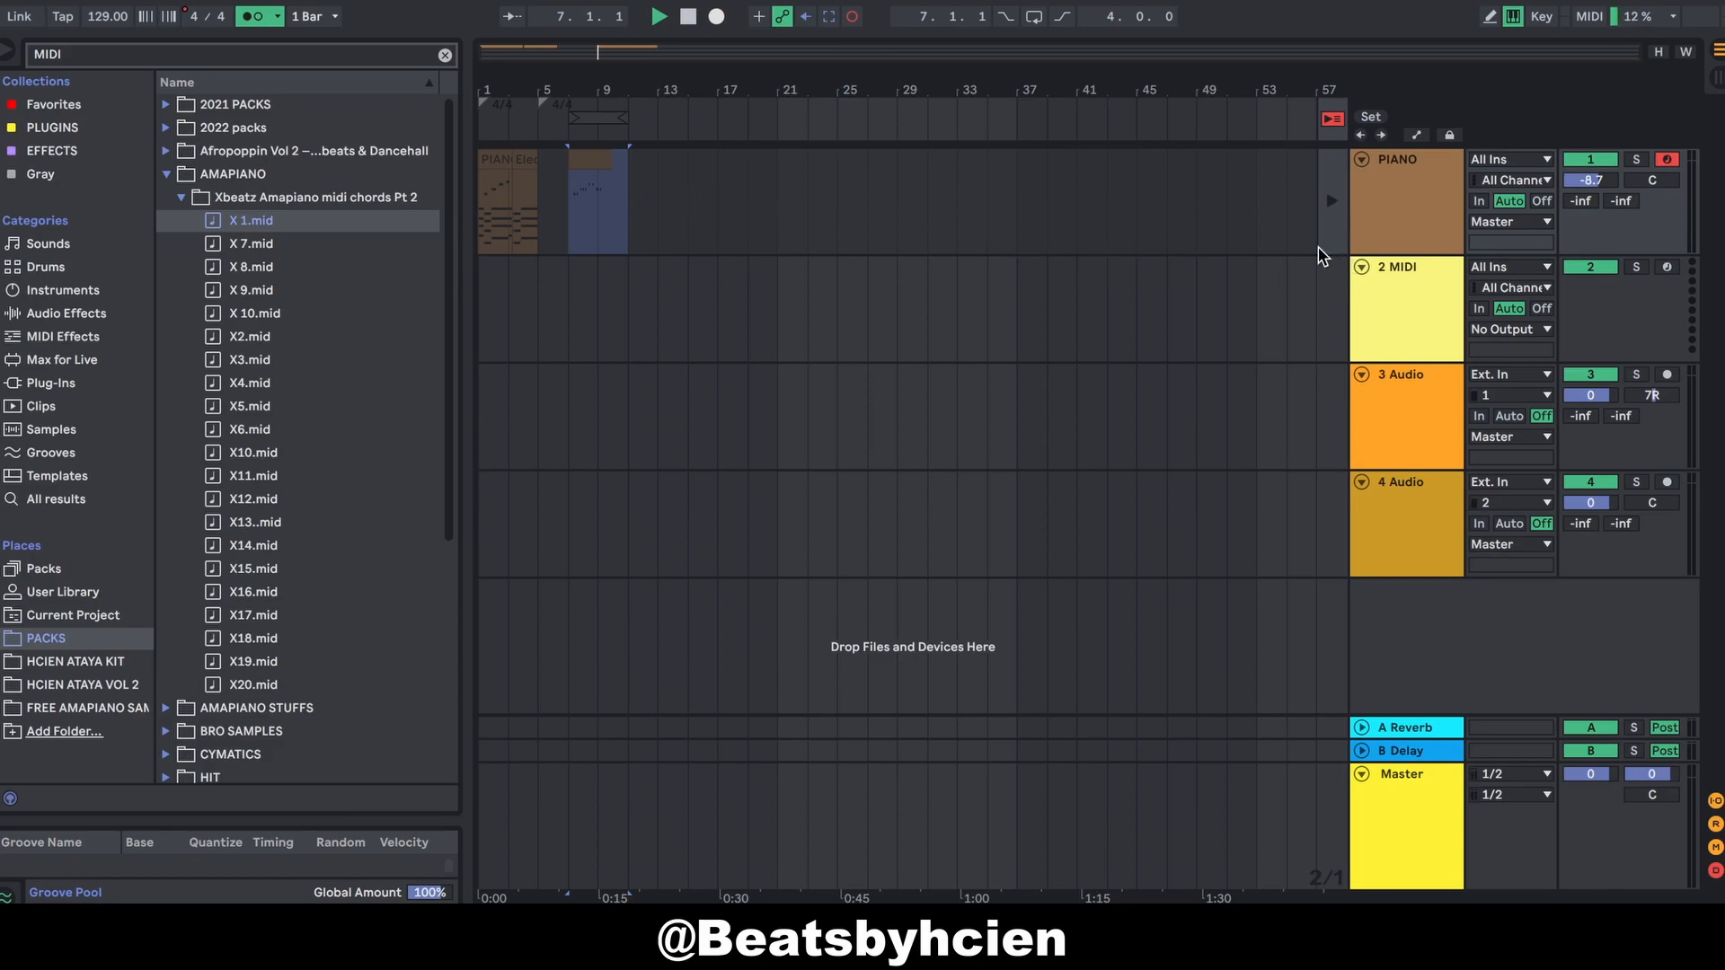
{"action": "left_click", "coordinate": [1333, 119]}
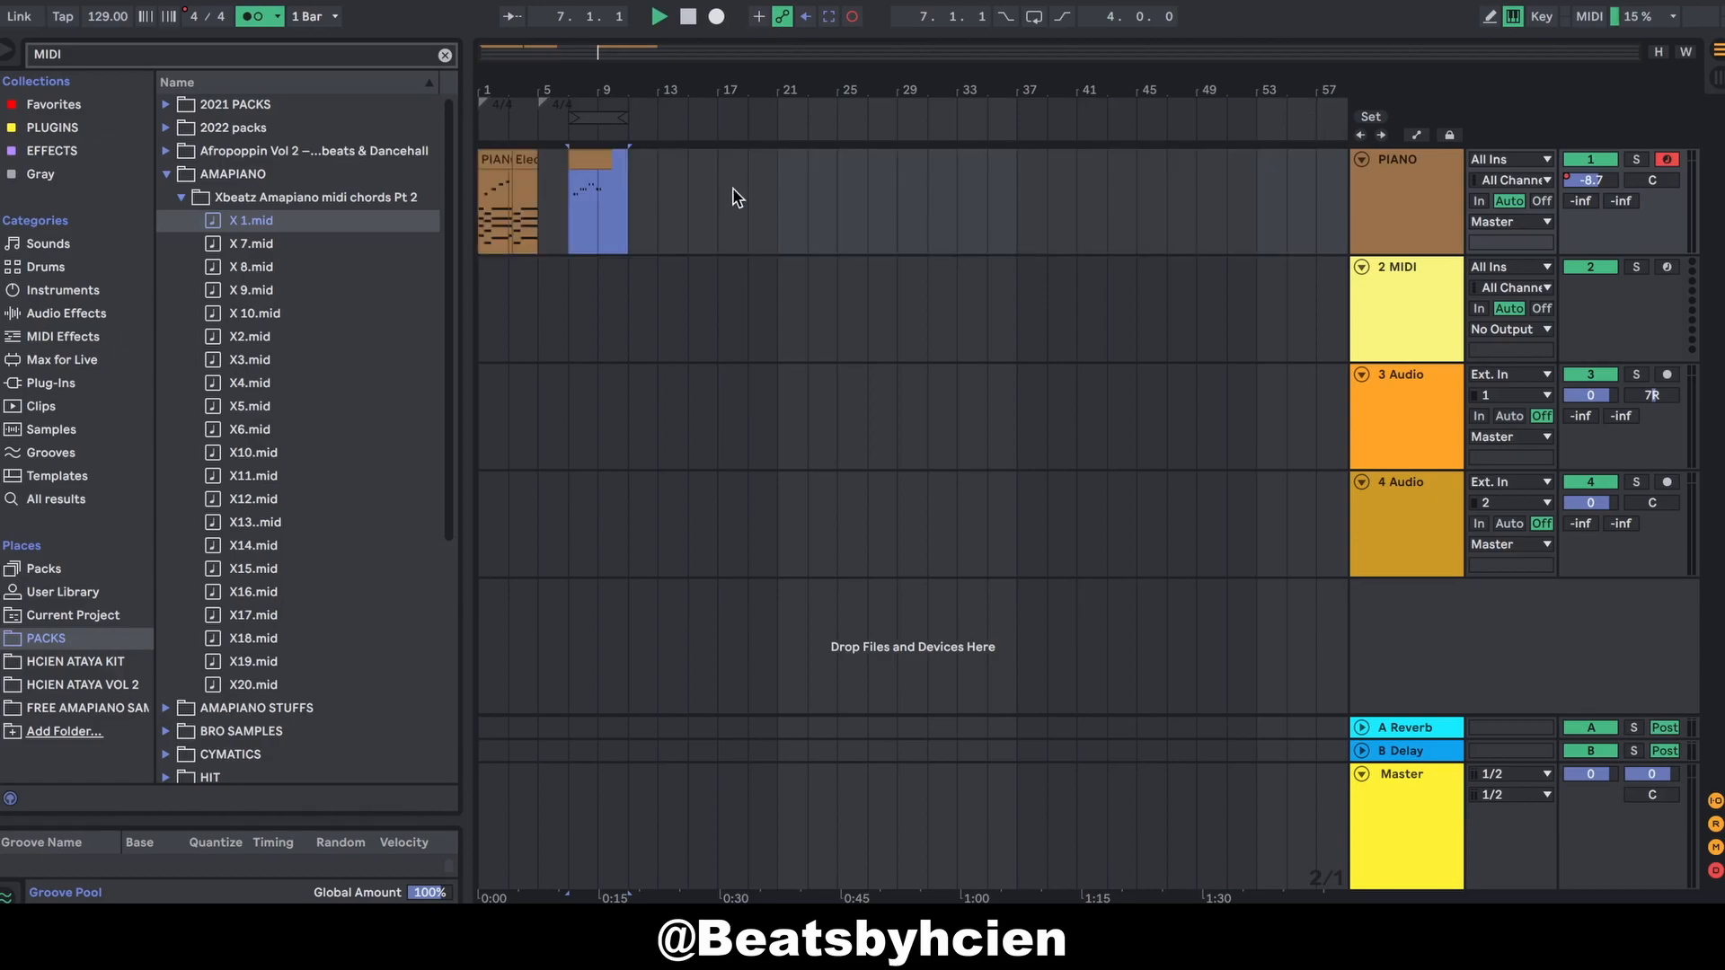
{"action": "left_click", "coordinate": [688, 269]}
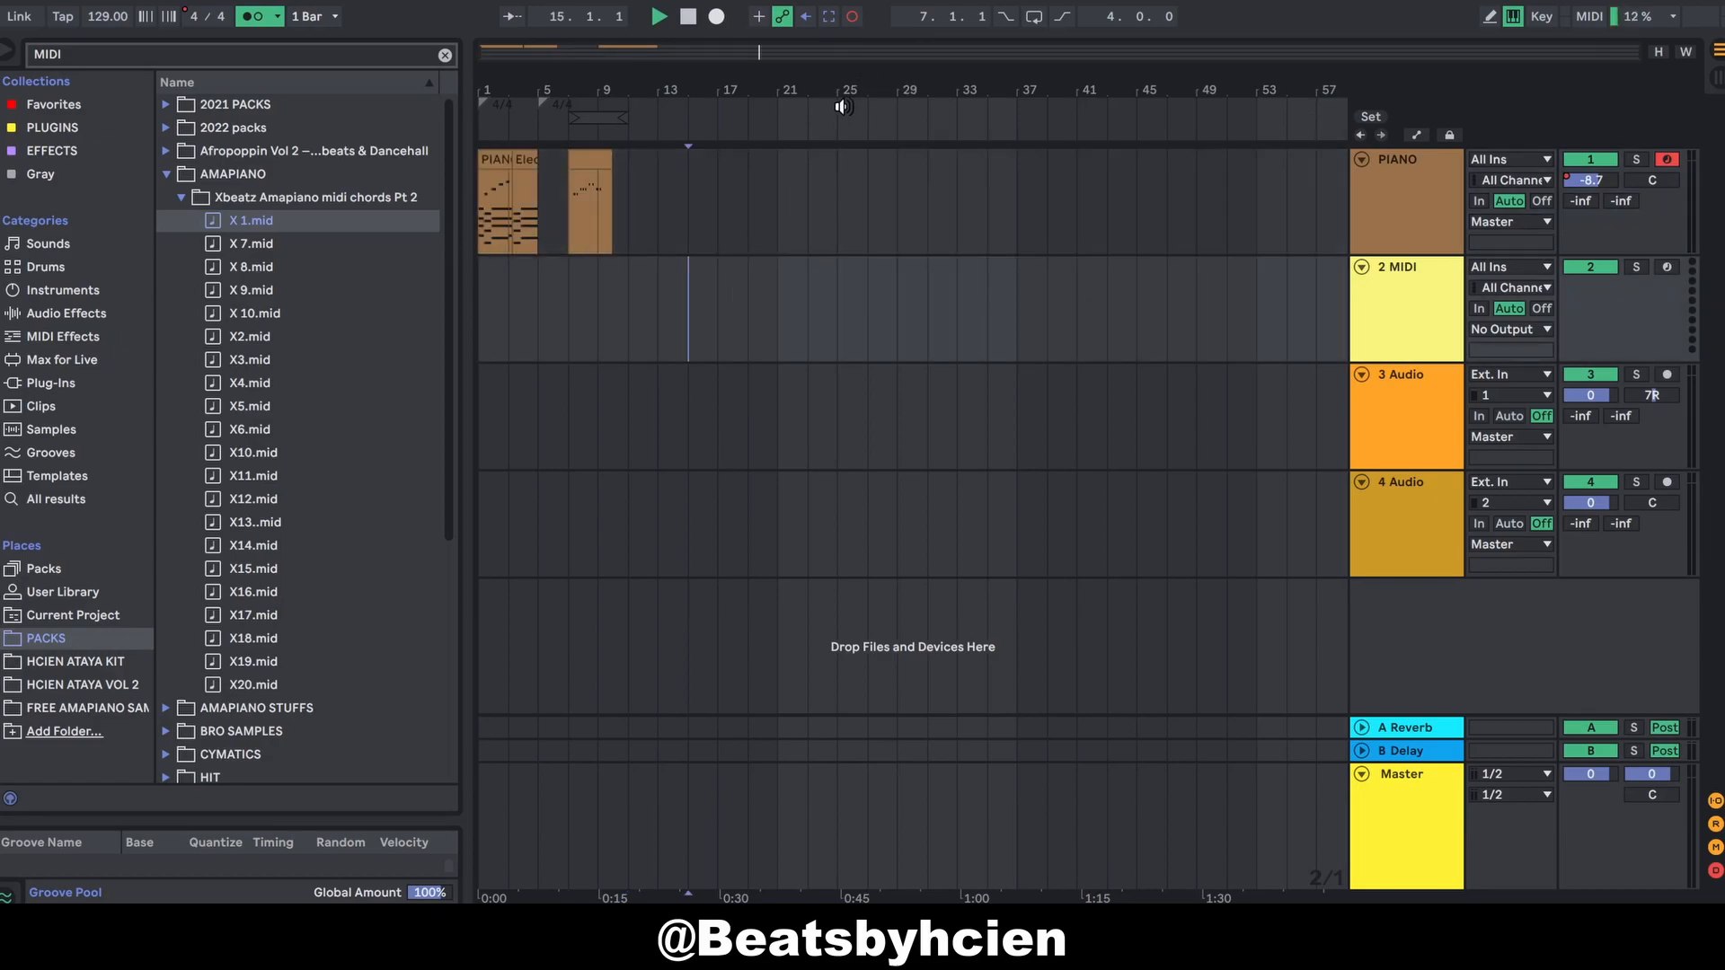
{"action": "key", "text": "space"}
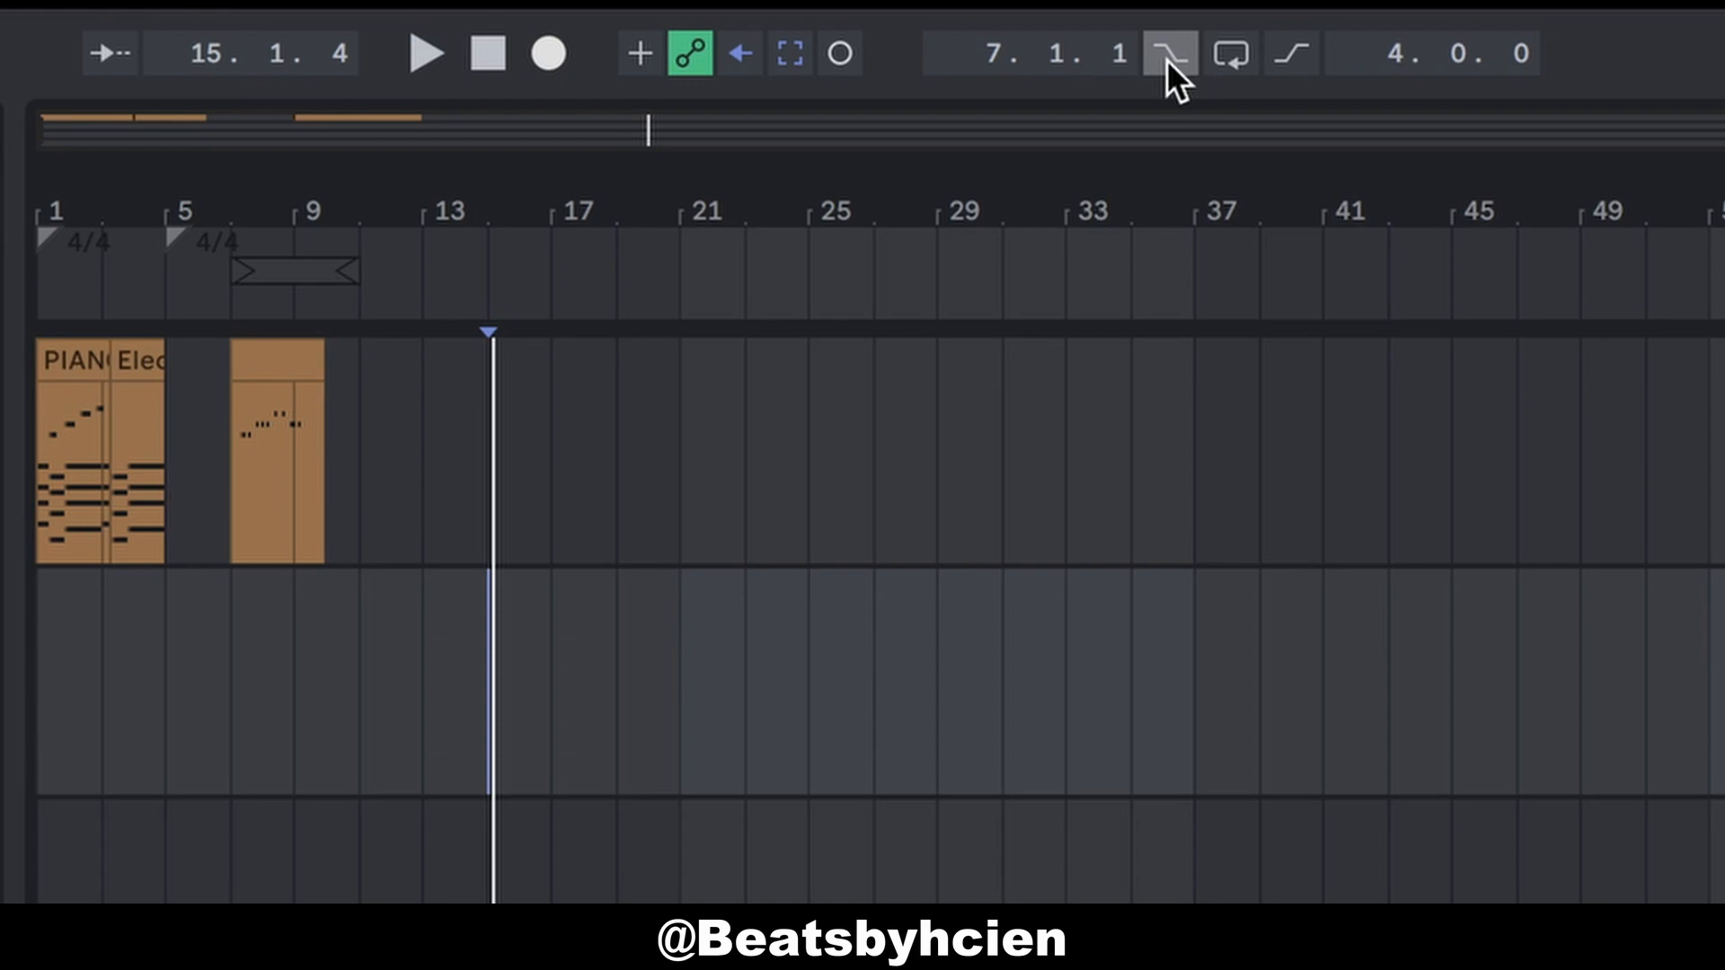
Step: Turn on Punch-In, move the loop brace to bar 17 and extend its end to bar 41
{"action": "left_click", "coordinate": [1166, 60]}
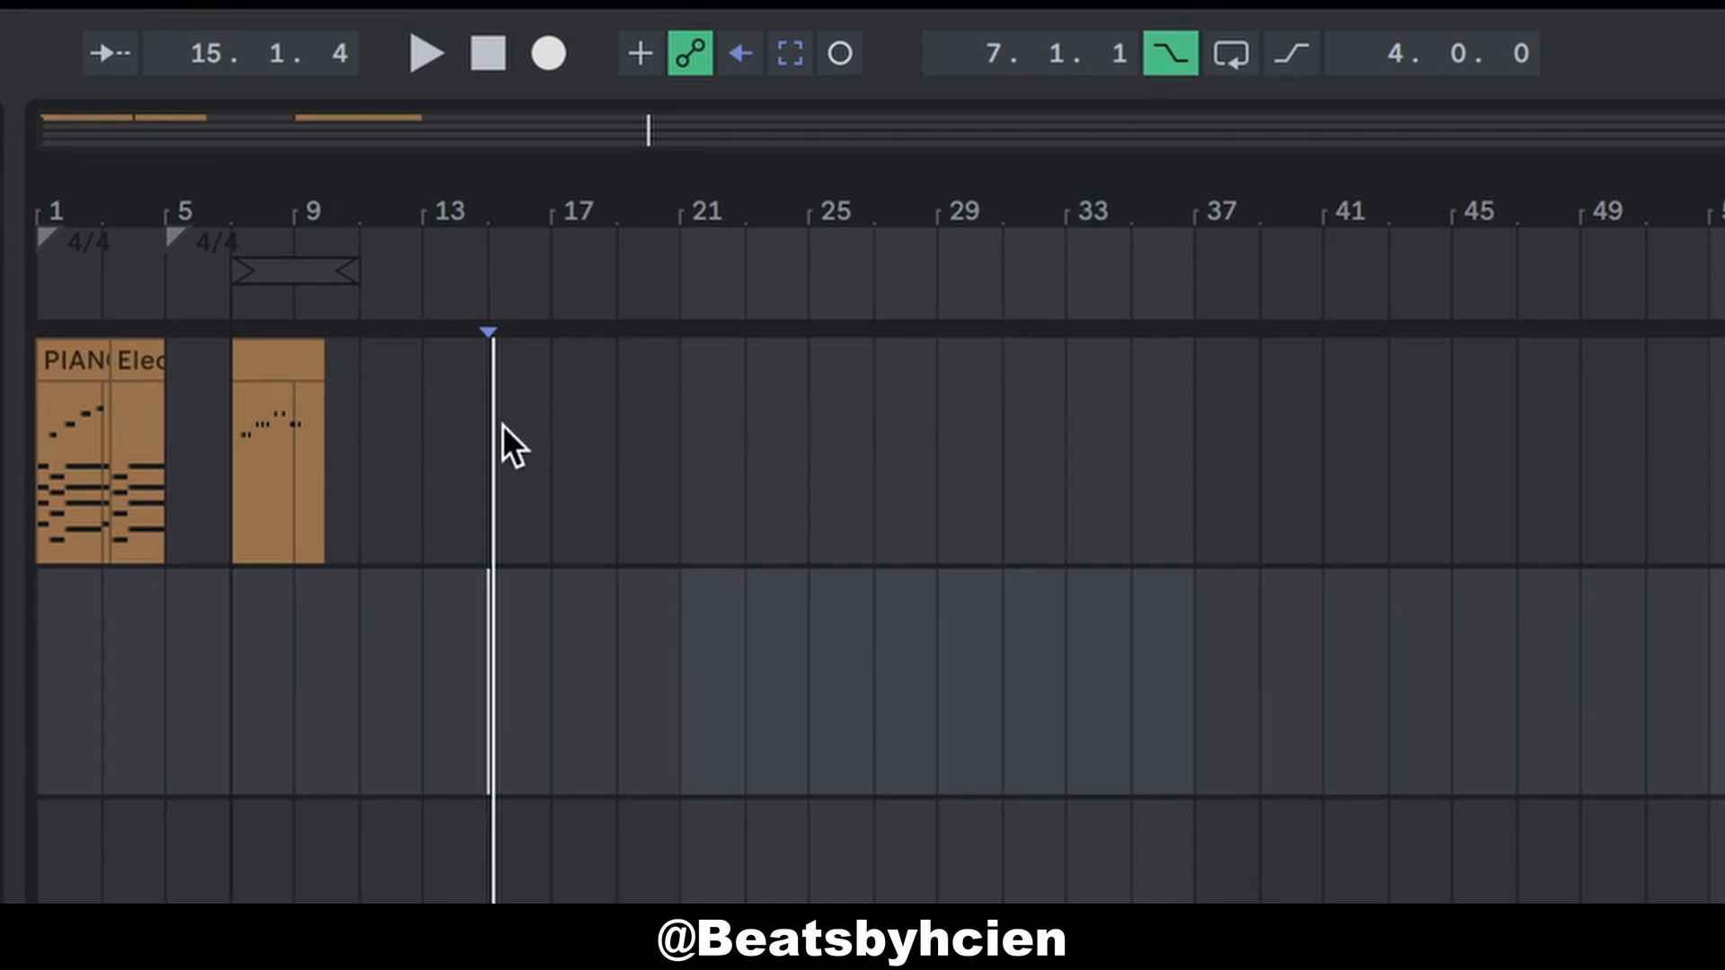
{"action": "left_click_drag", "start_coordinate": [293, 277], "coordinate": [623, 265]}
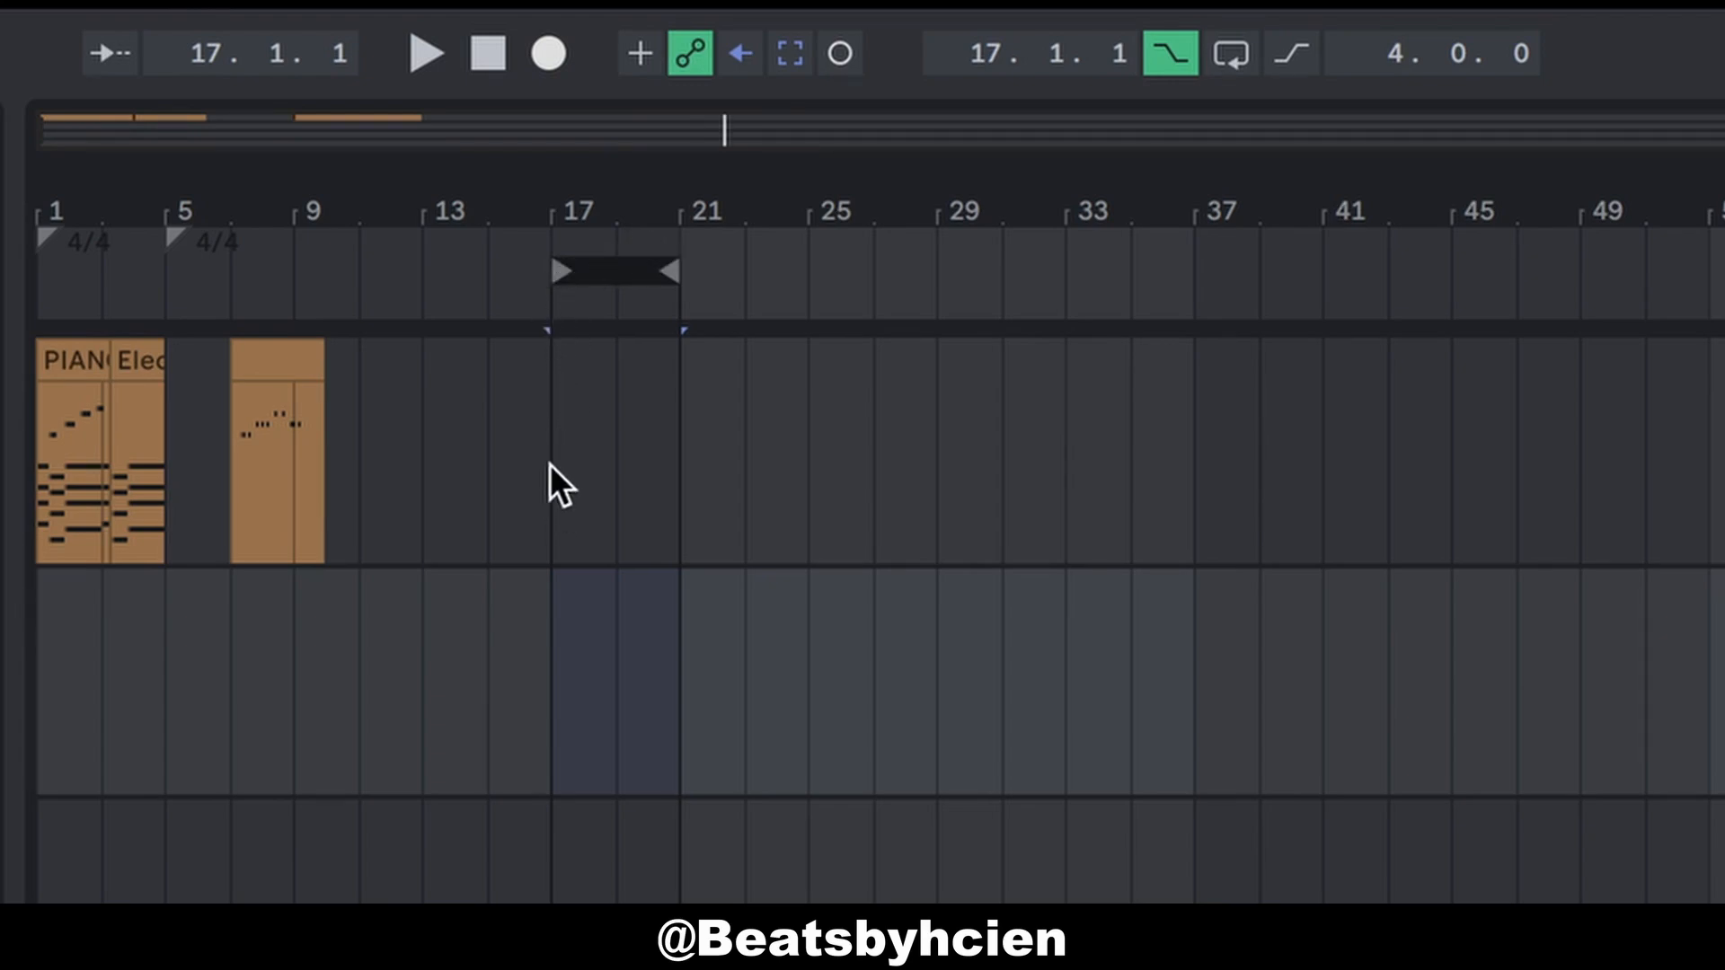
{"action": "left_click", "coordinate": [440, 477]}
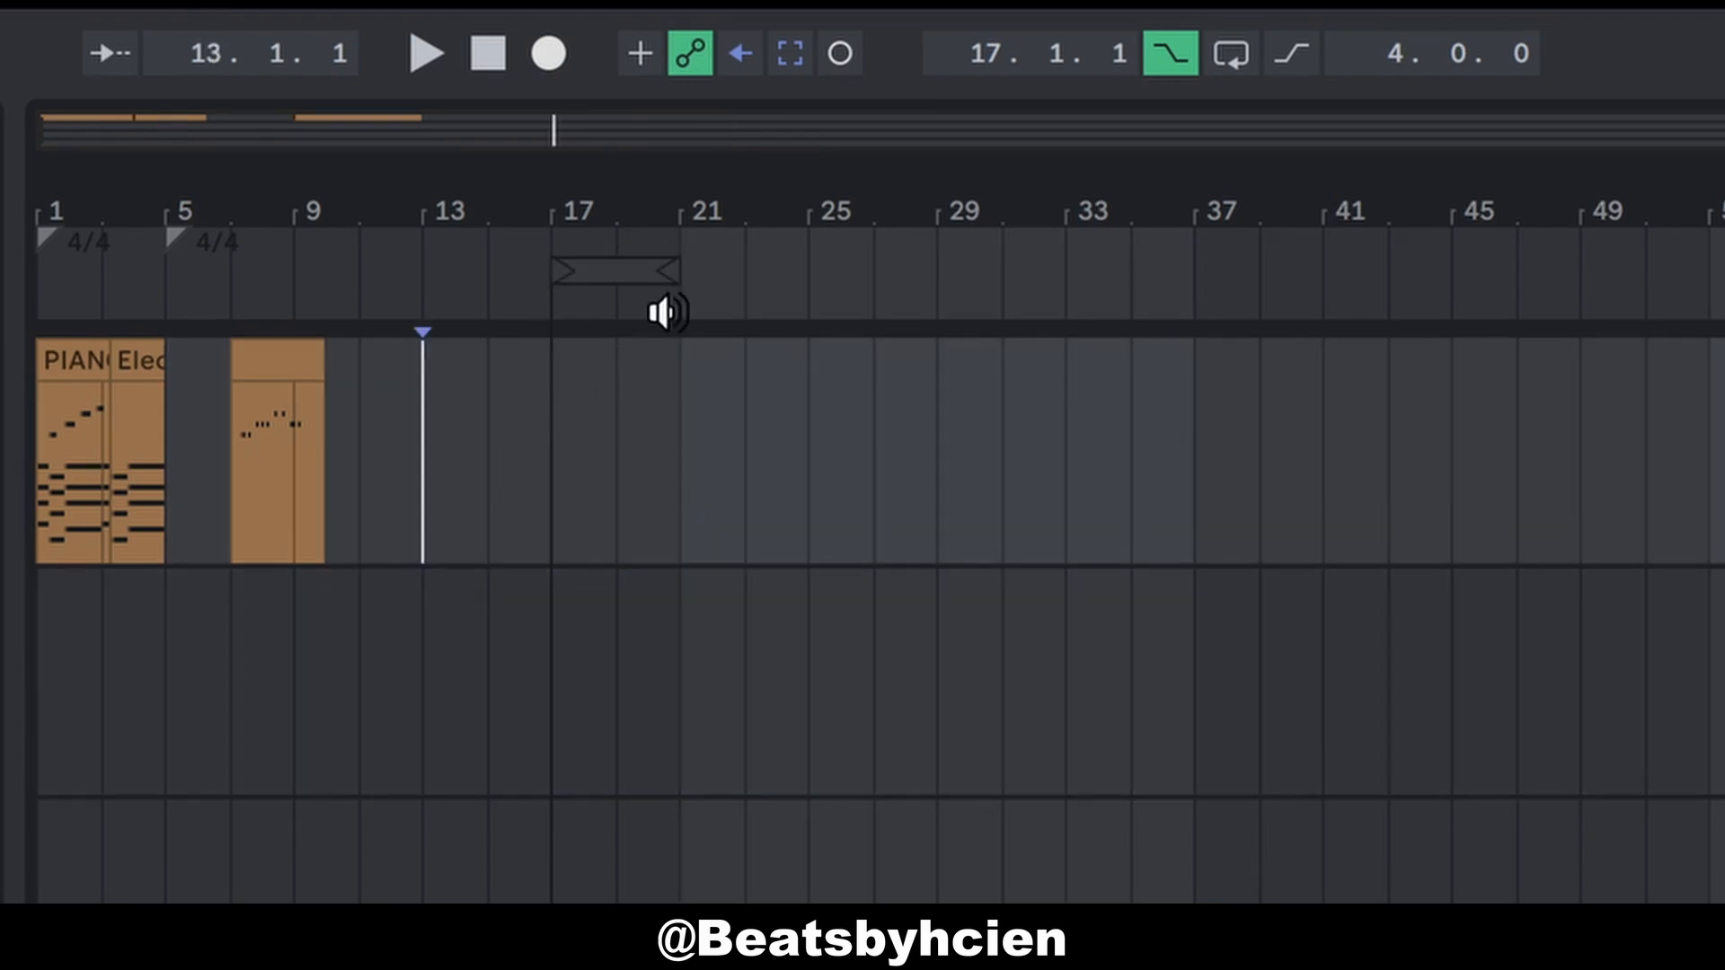
{"action": "left_click_drag", "start_coordinate": [673, 274], "coordinate": [1282, 431]}
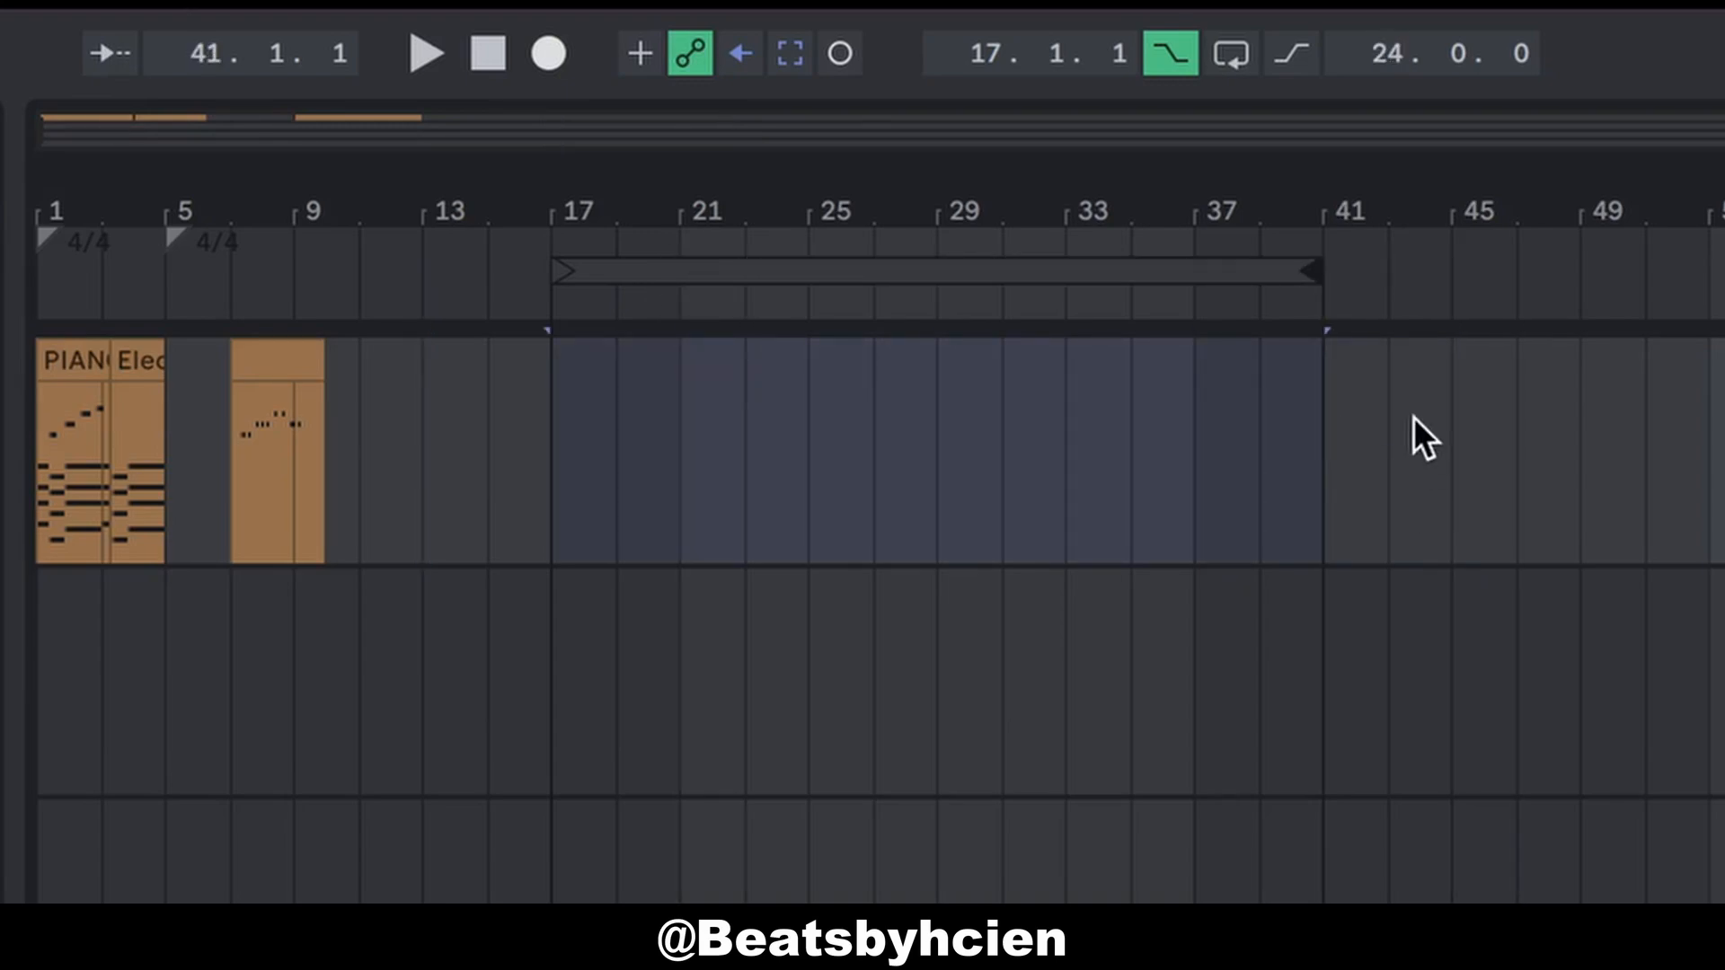
Step: Switch Punch-In off and back on, then start arrangement recording from bar 13
{"action": "left_click", "coordinate": [1169, 56]}
{"action": "left_click", "coordinate": [1580, 387]}
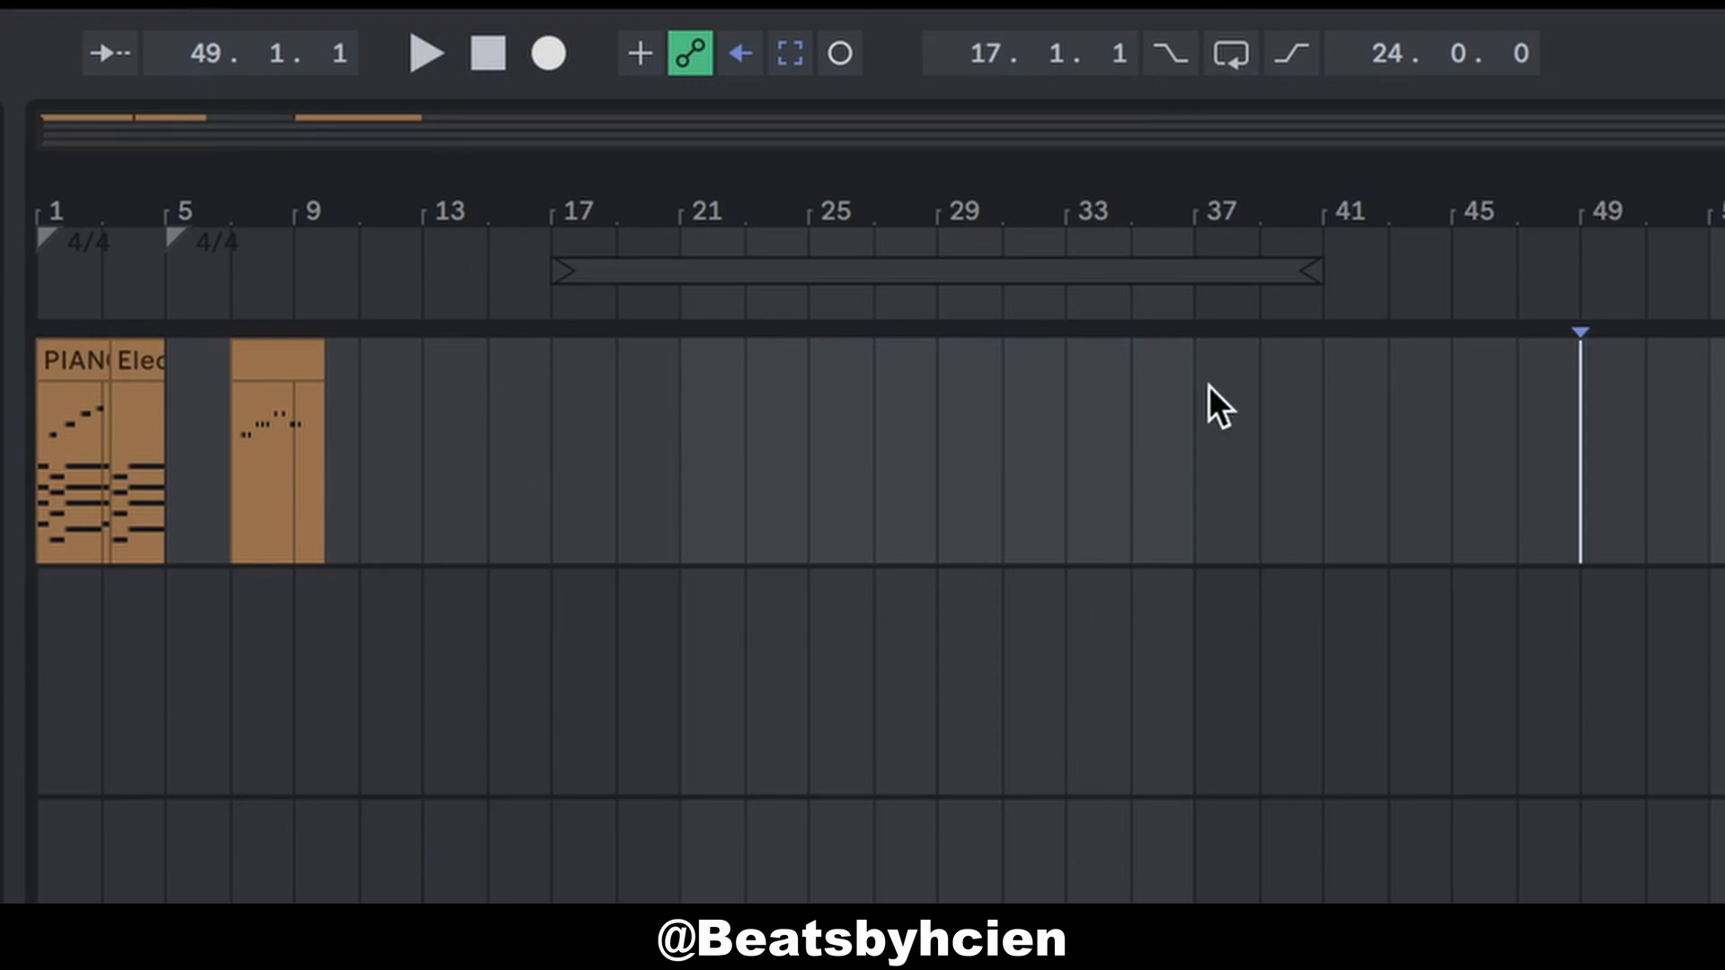
{"action": "left_click", "coordinate": [1172, 50]}
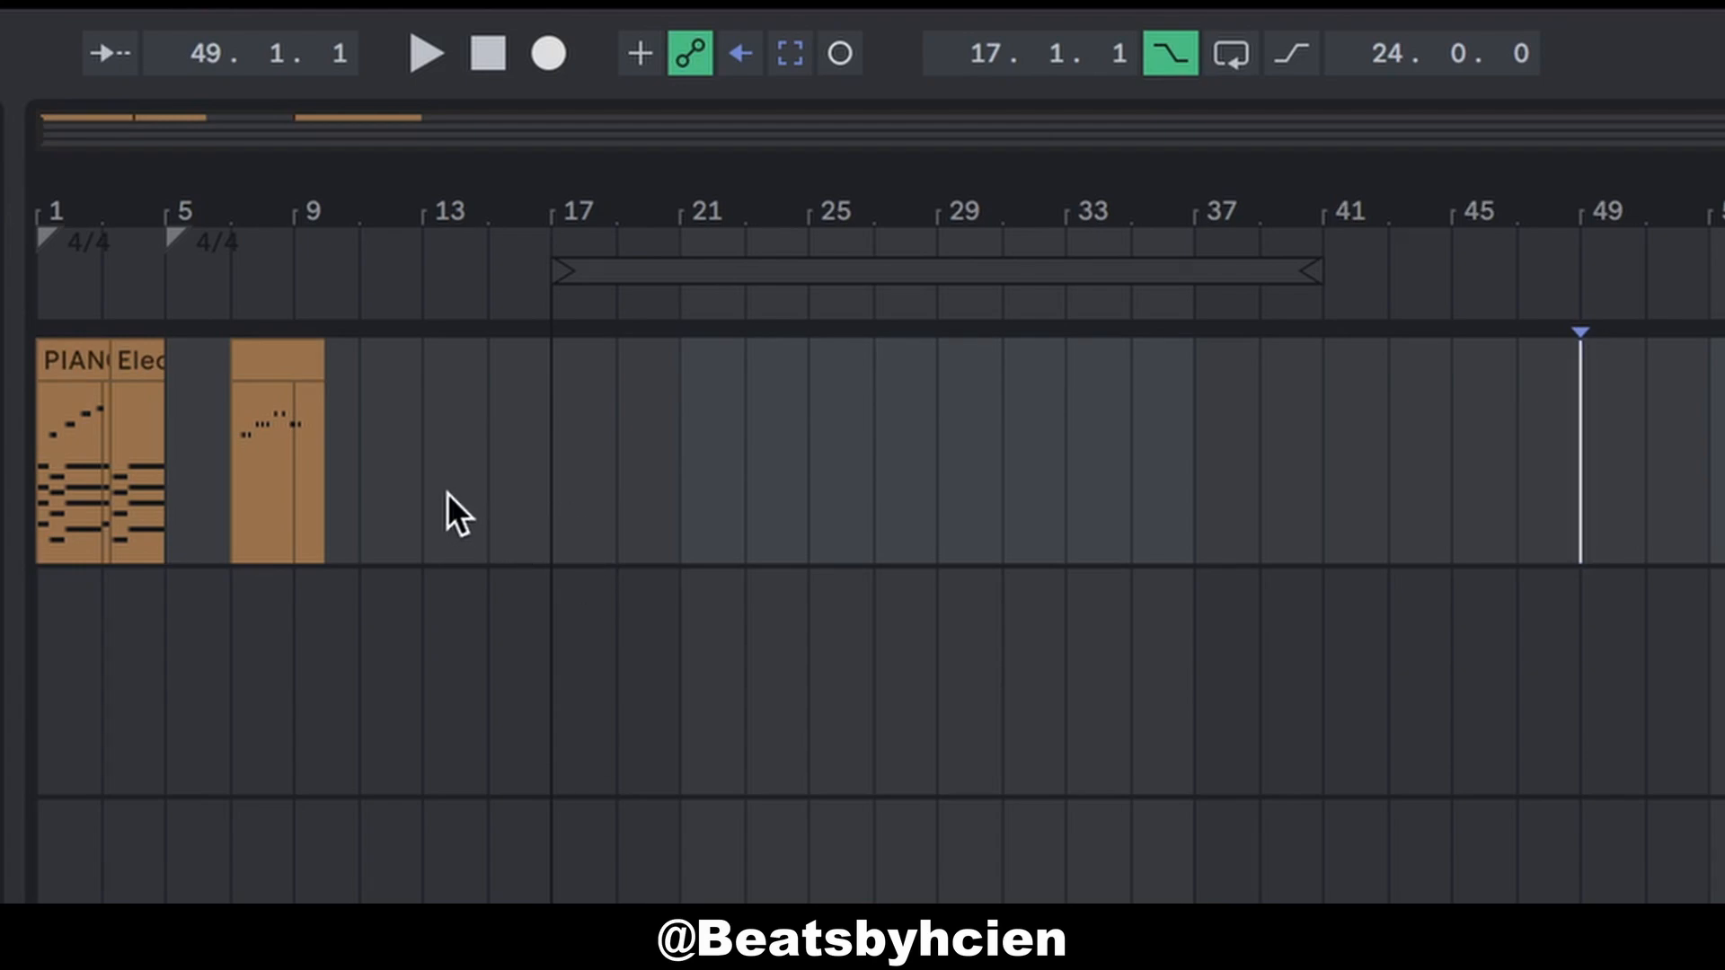
{"action": "left_click", "coordinate": [426, 474]}
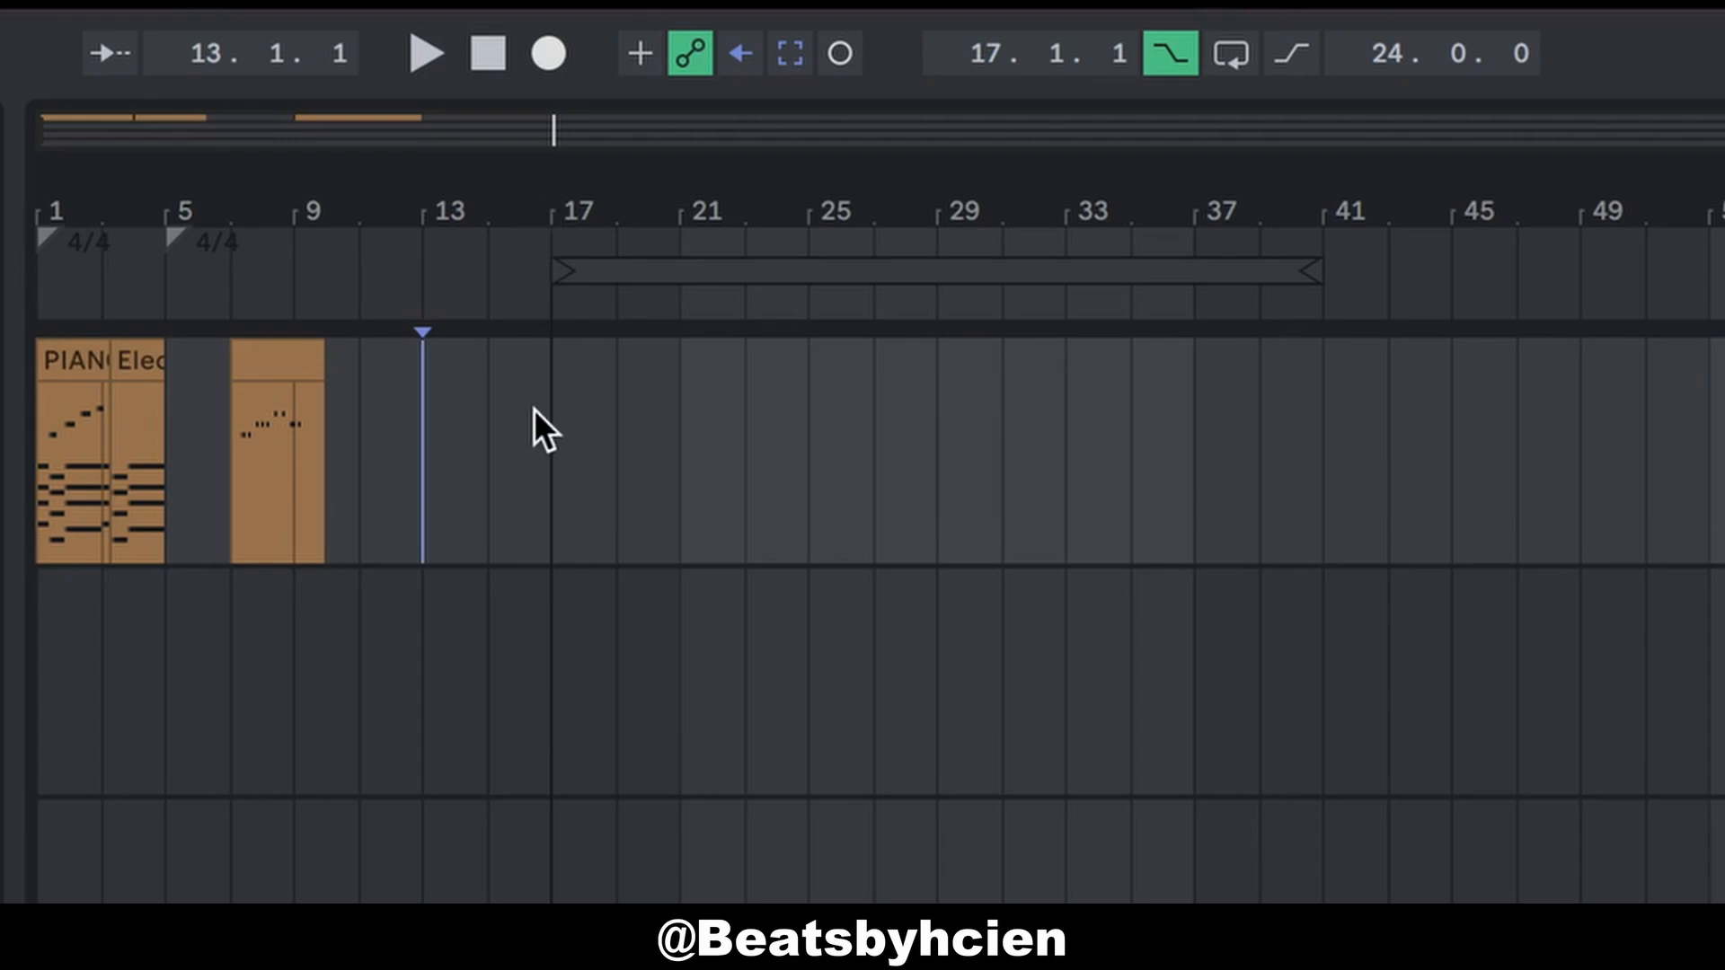
{"action": "left_click", "coordinate": [545, 53]}
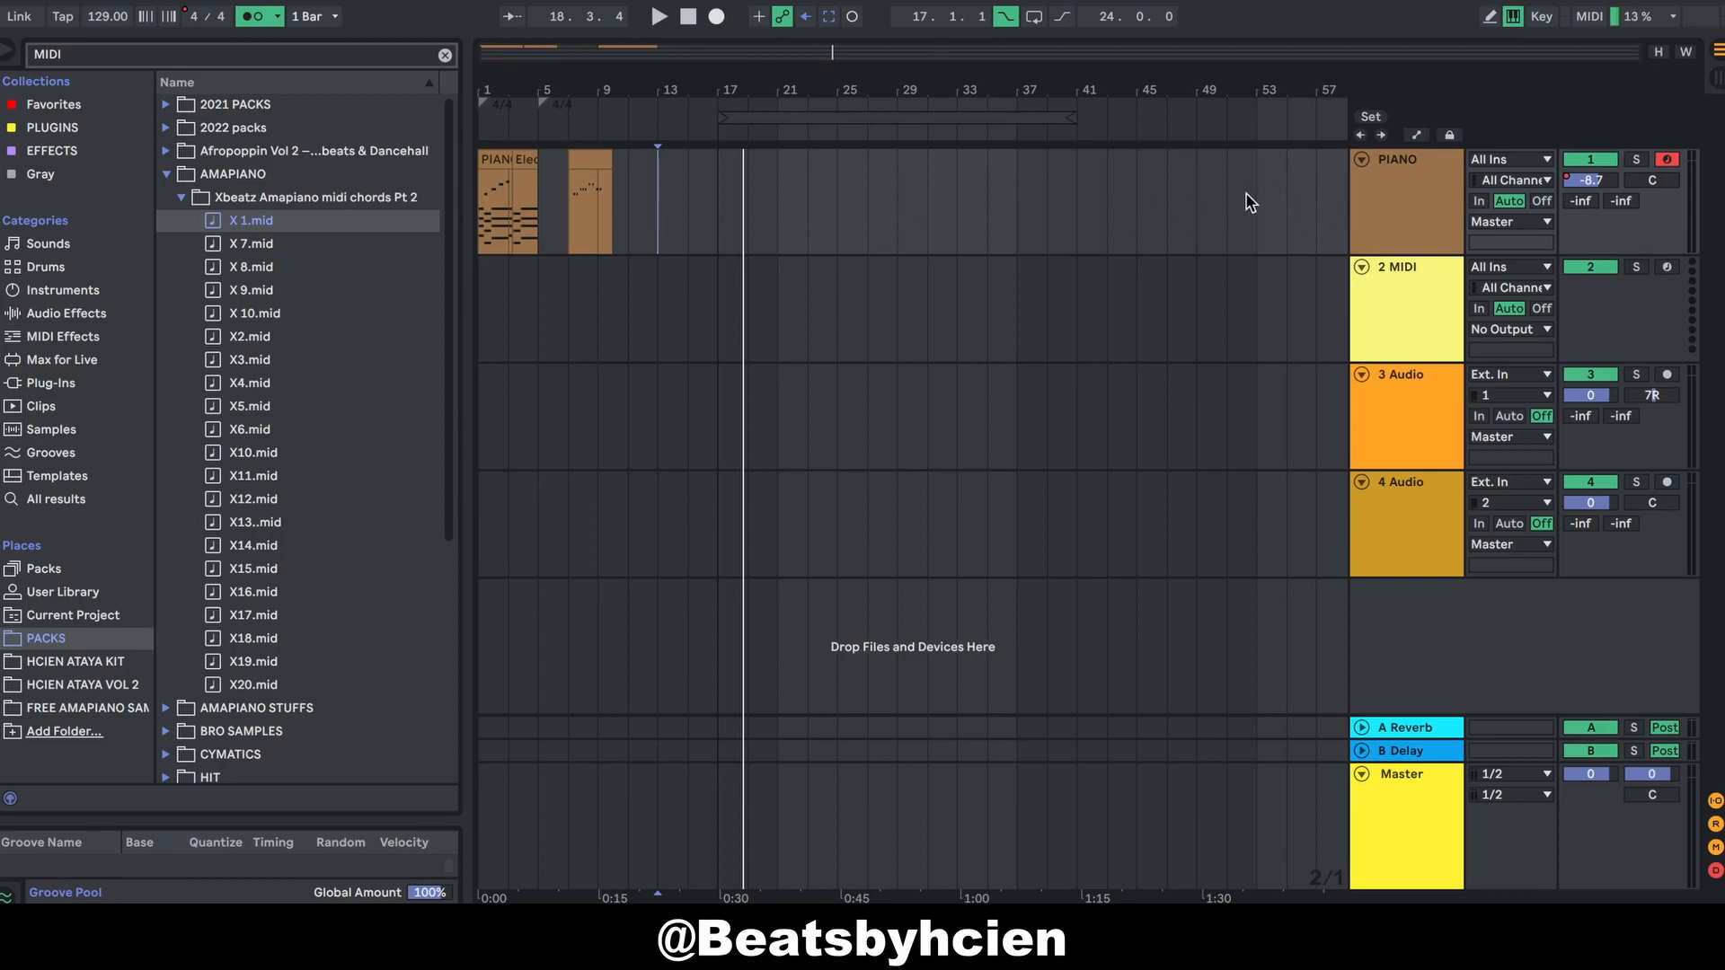
Step: Select bars 17 to 41 on the PIANO track and arm the 3 Audio track for recording
{"action": "left_click_drag", "start_coordinate": [1076, 201], "coordinate": [730, 203]}
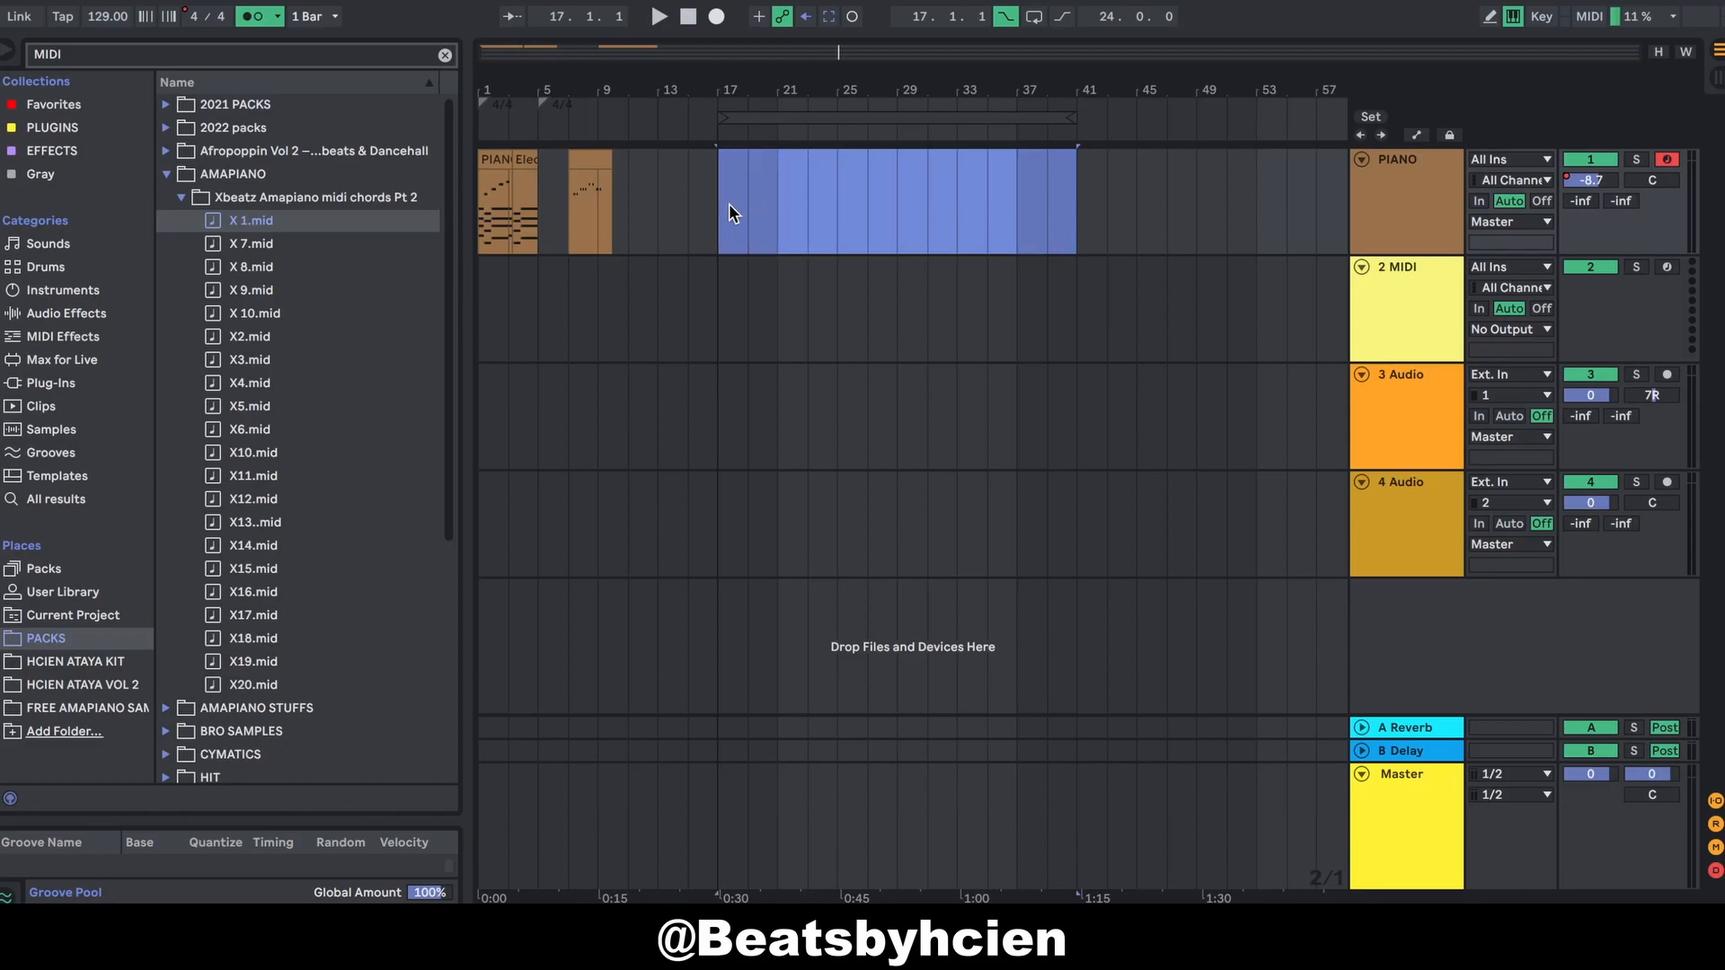
{"action": "left_click", "coordinate": [1398, 373]}
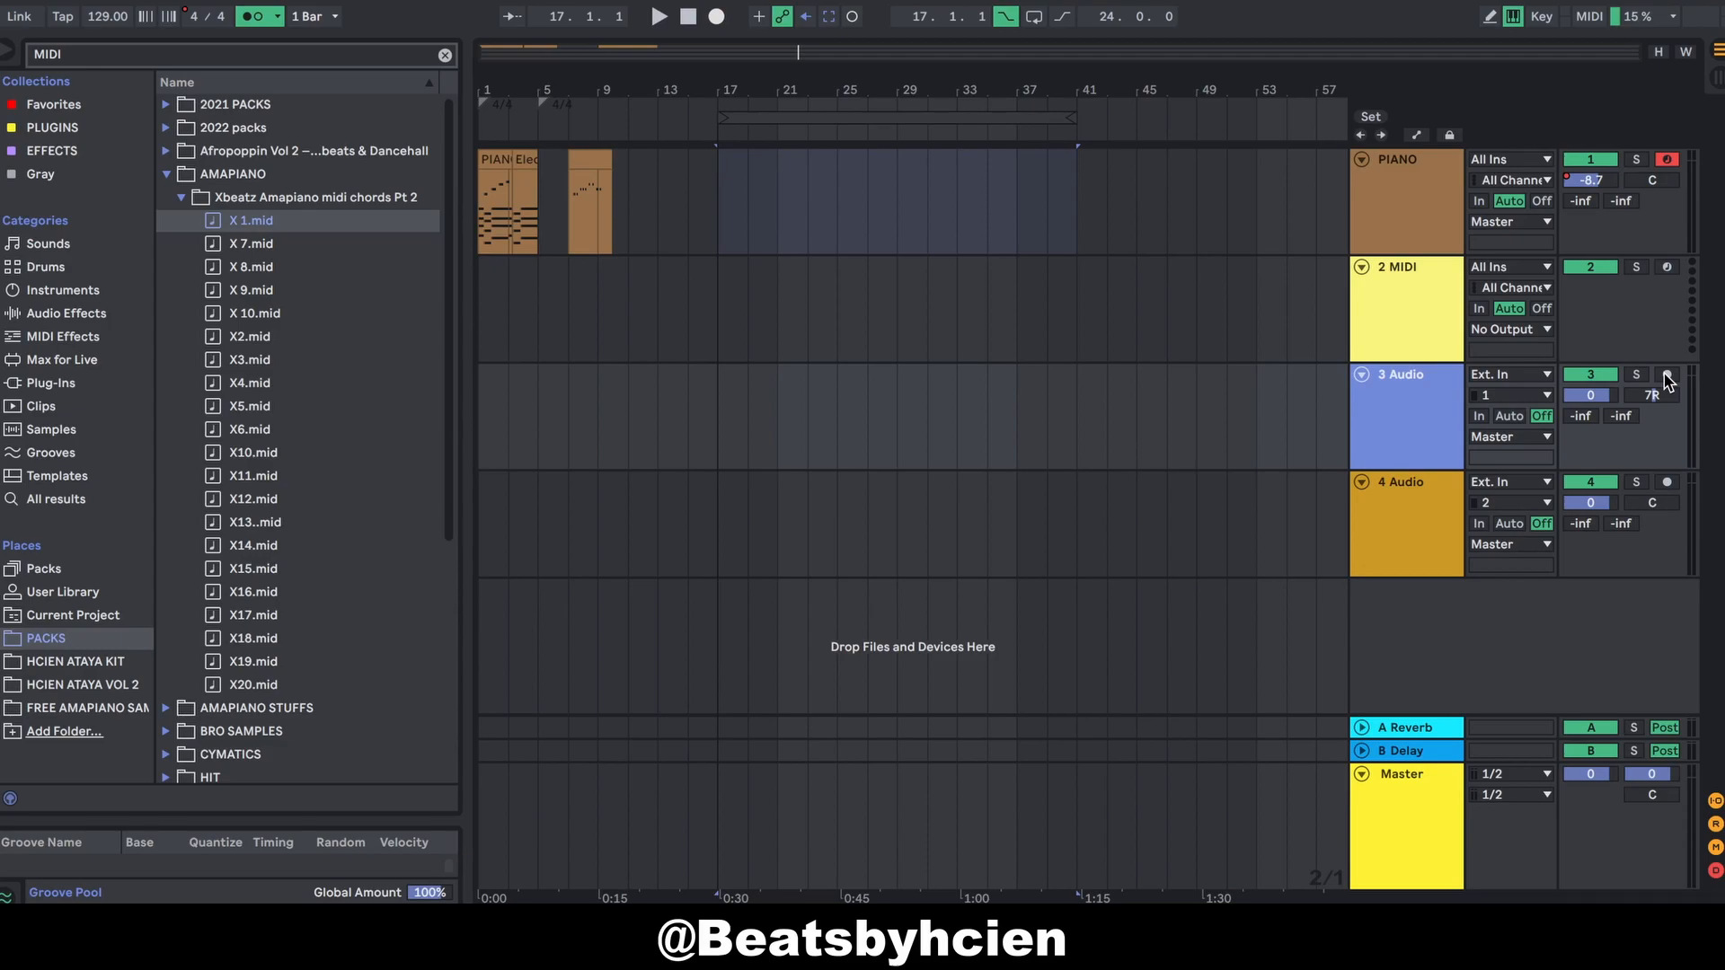
{"action": "left_click", "coordinate": [1666, 376]}
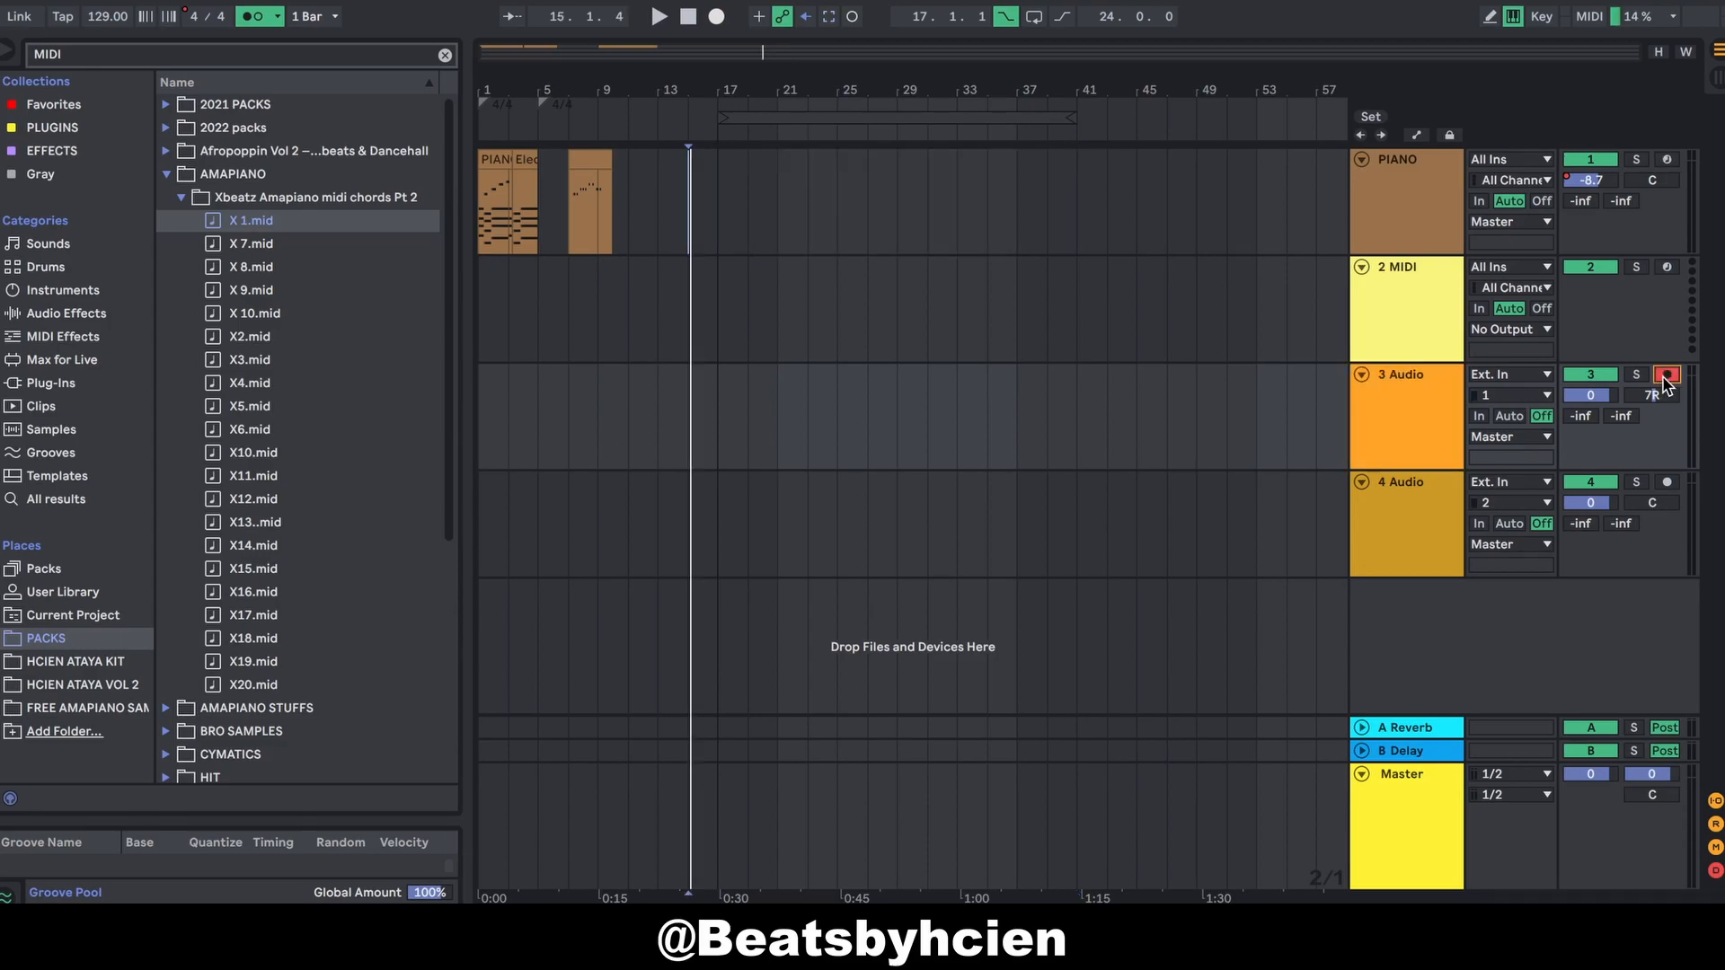
{"action": "left_click", "coordinate": [1393, 401]}
{"action": "left_click", "coordinate": [1398, 293]}
{"action": "key", "text": "Up"}
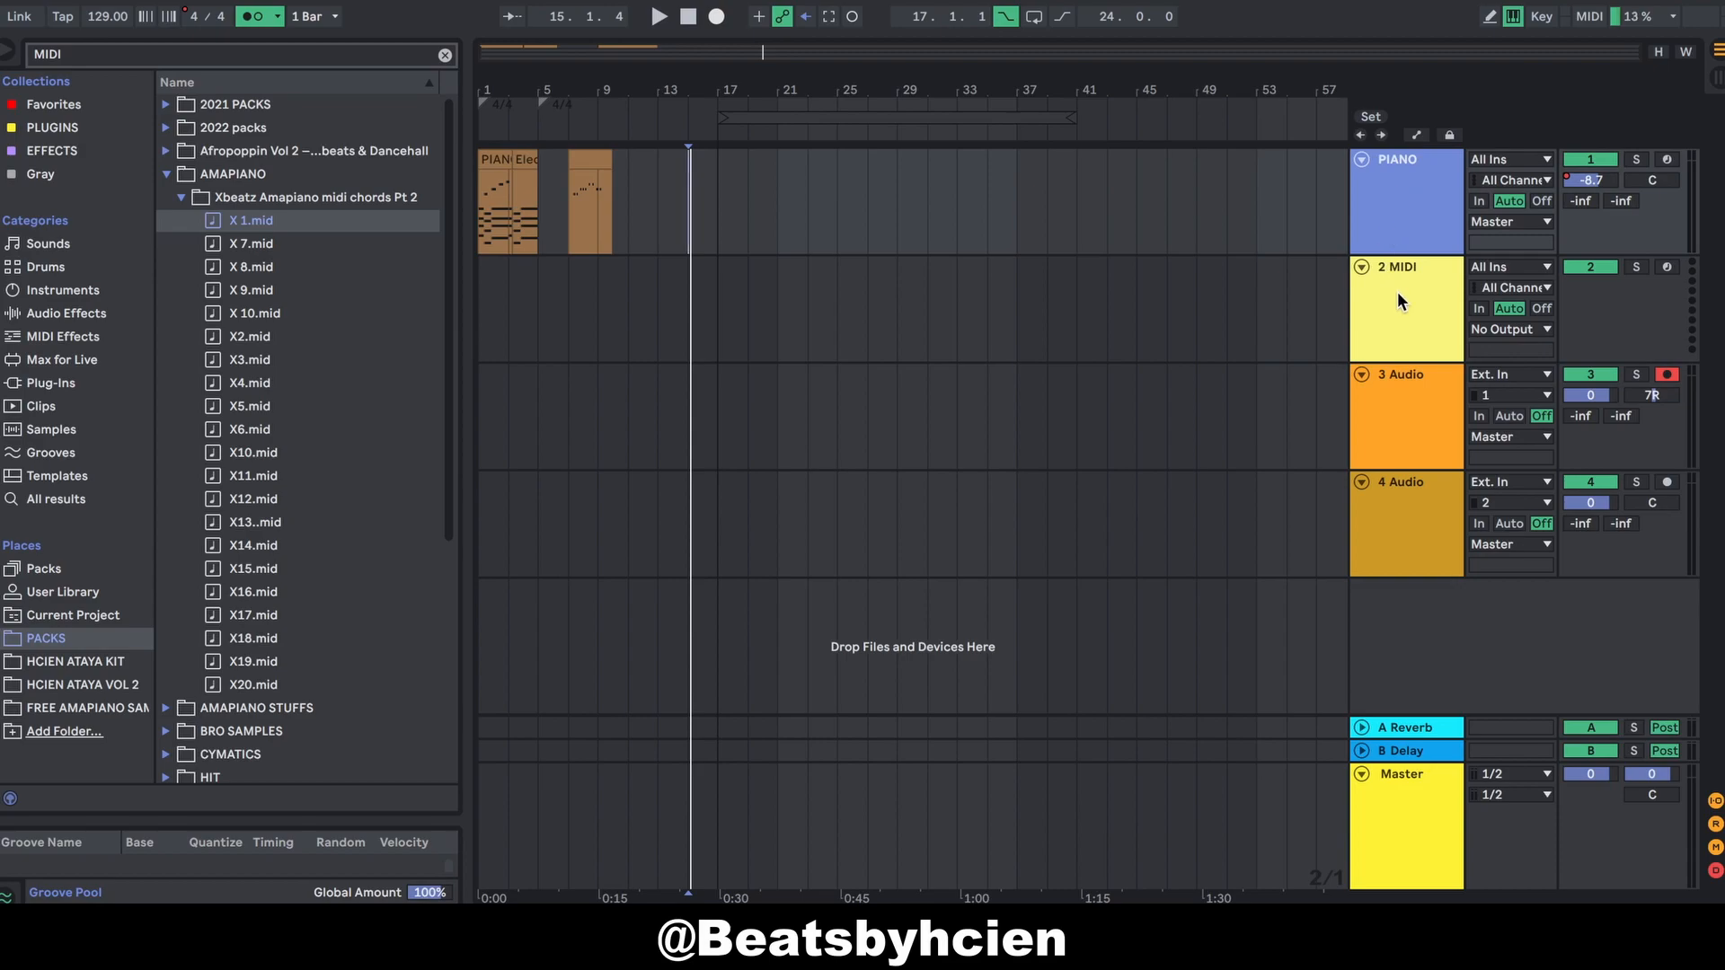
{"action": "left_click", "coordinate": [1408, 422]}
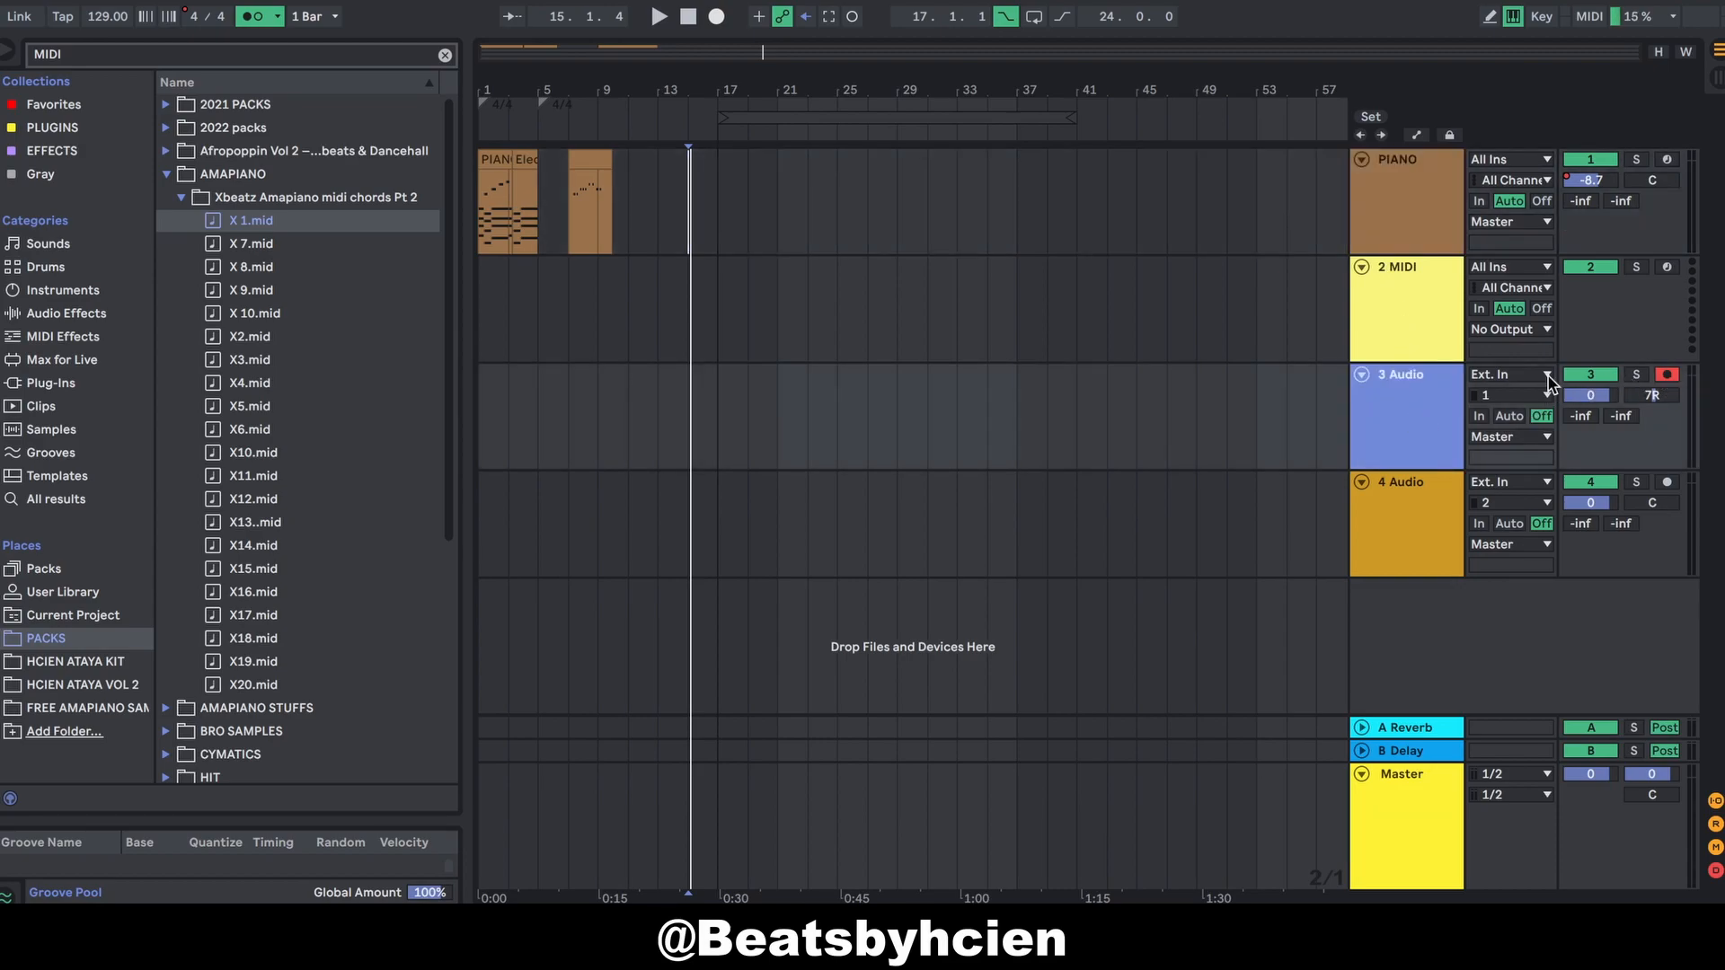
Step: Record from bar 13 with Punch-In on the 3 Audio track, shortening the loop brace to bar 25 before stopping
{"action": "left_click", "coordinate": [681, 170]}
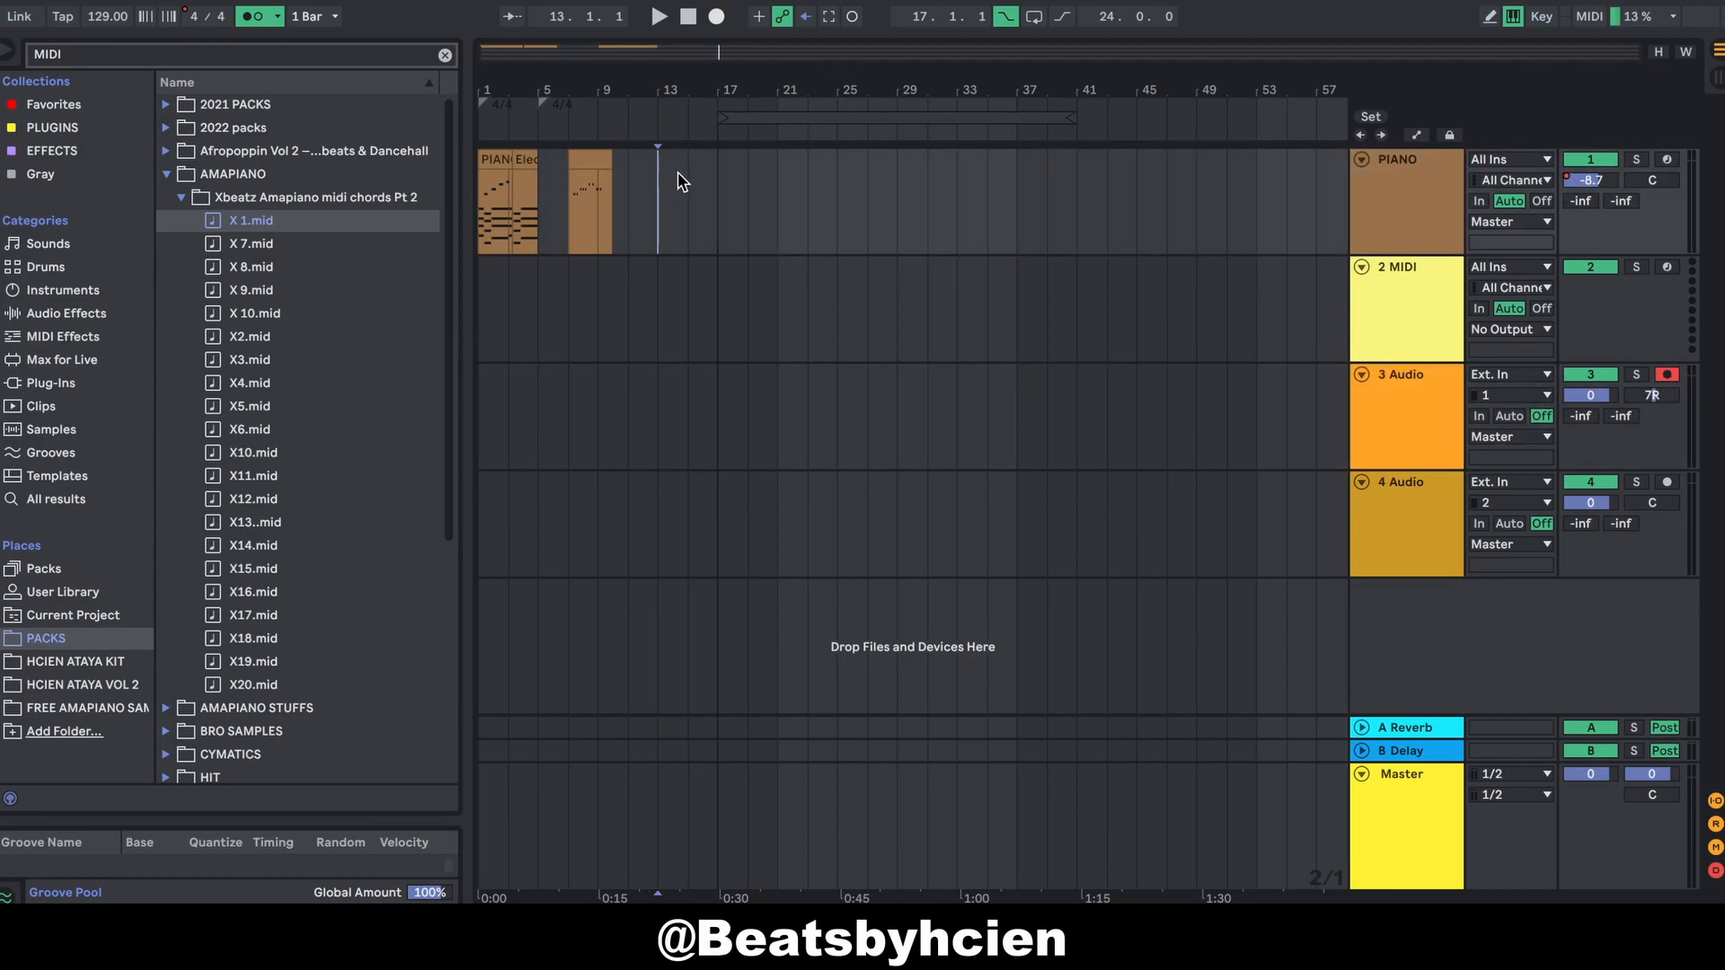
{"action": "left_click", "coordinate": [716, 16]}
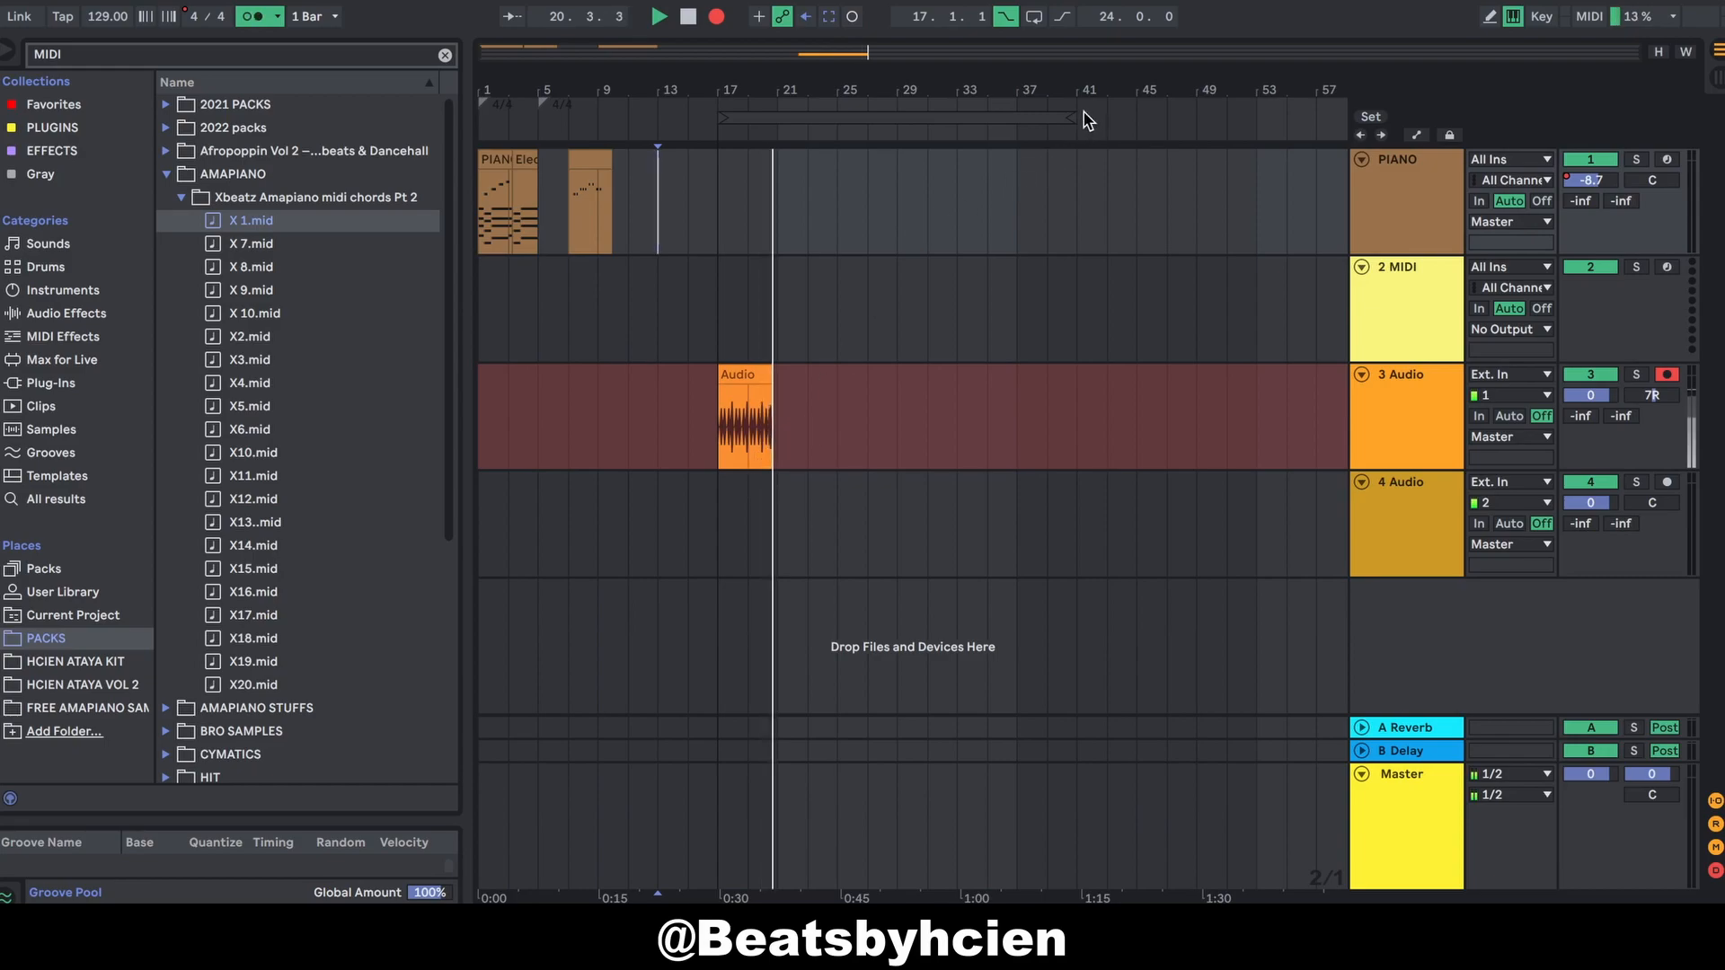
{"action": "left_click_drag", "start_coordinate": [1071, 112], "coordinate": [836, 114]}
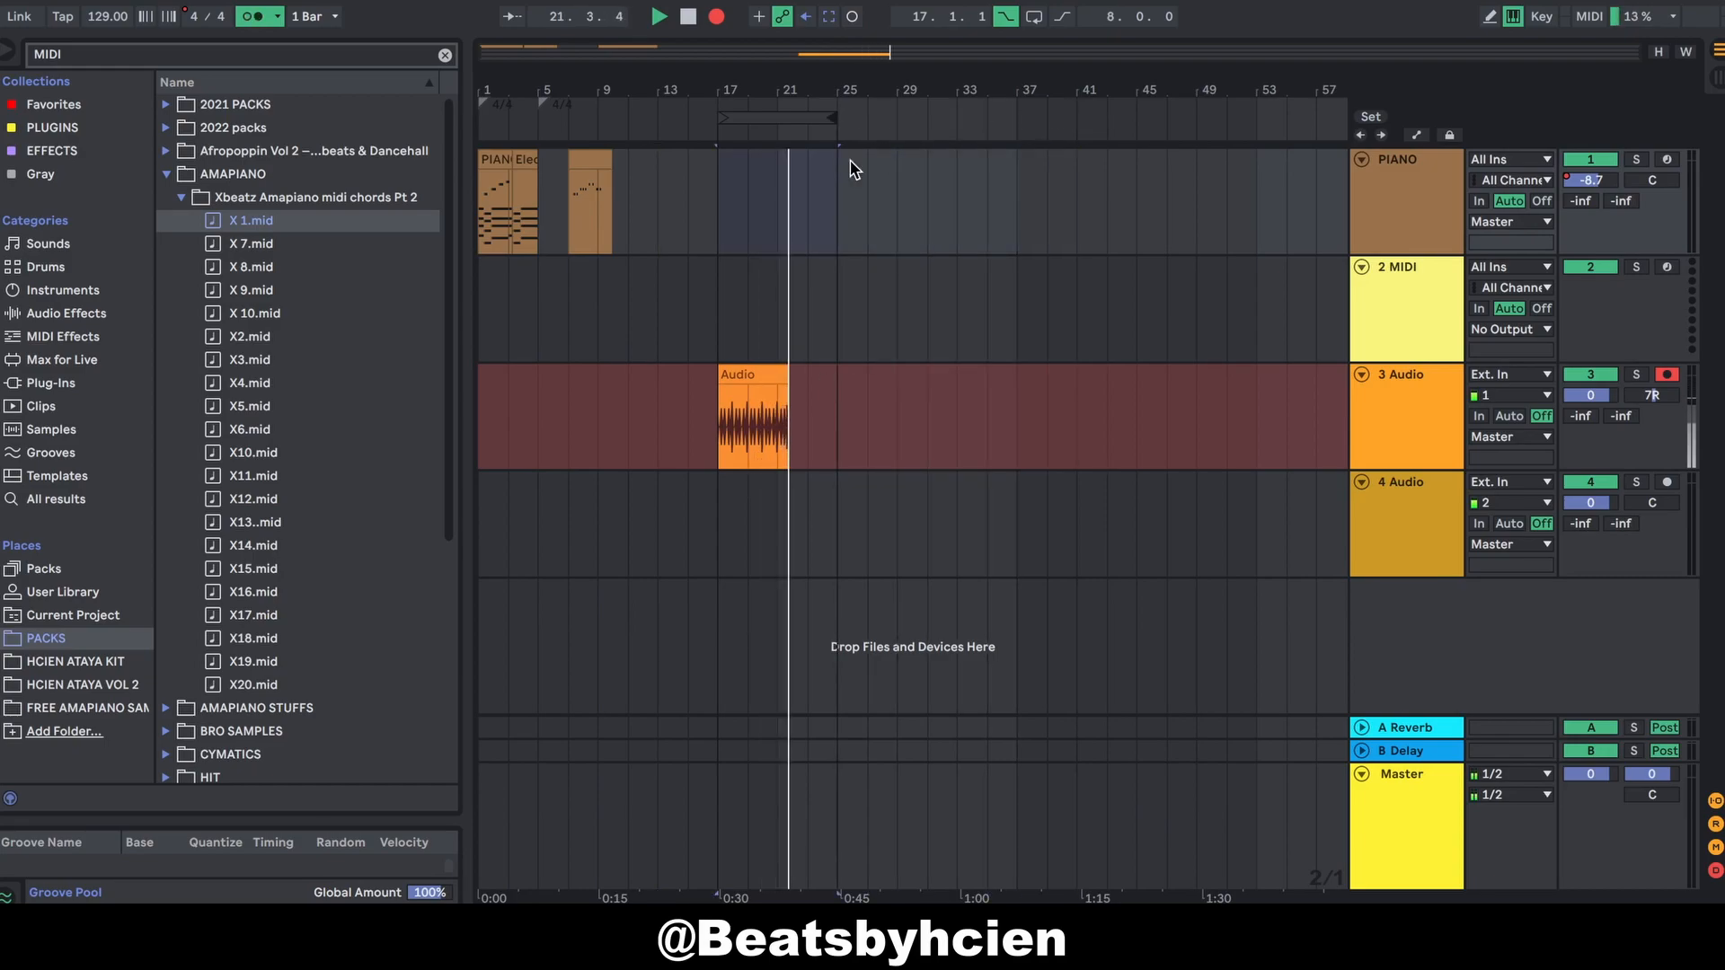
{"action": "key", "text": "space"}
Step: Play back the recorded audio clip on the 3 Audio track from bar 17 and stop it
{"action": "left_click", "coordinate": [696, 449]}
{"action": "left_click", "coordinate": [726, 440]}
{"action": "key", "text": "space"}
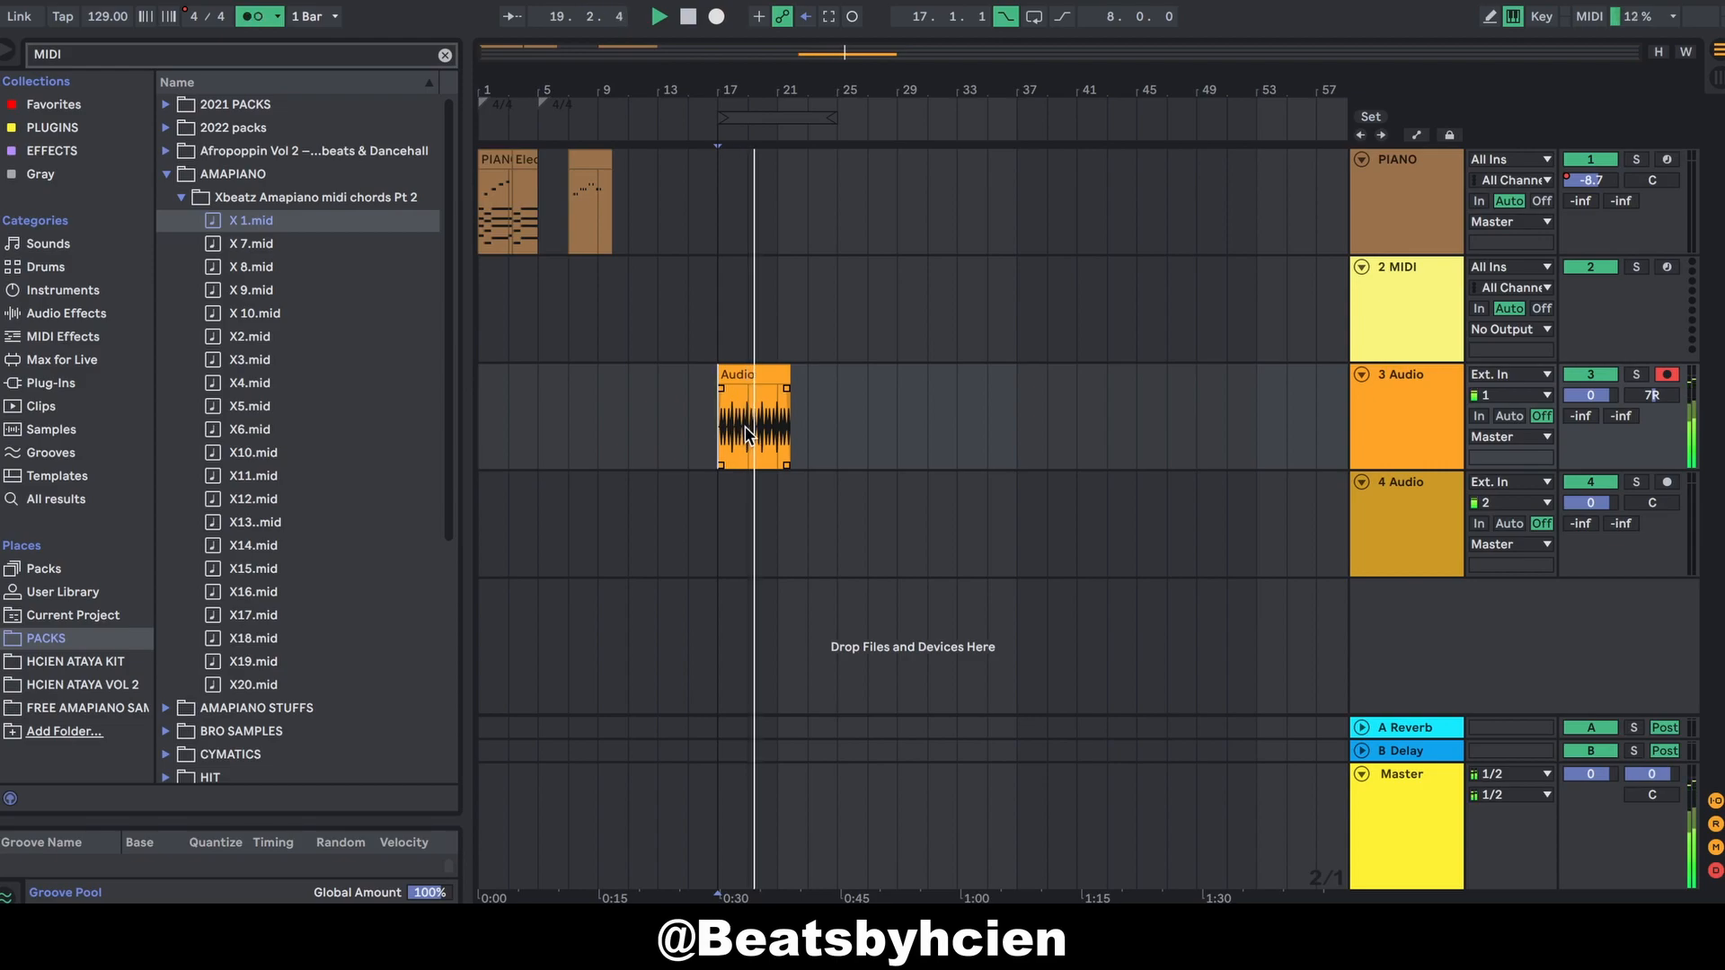
{"action": "key", "text": "space"}
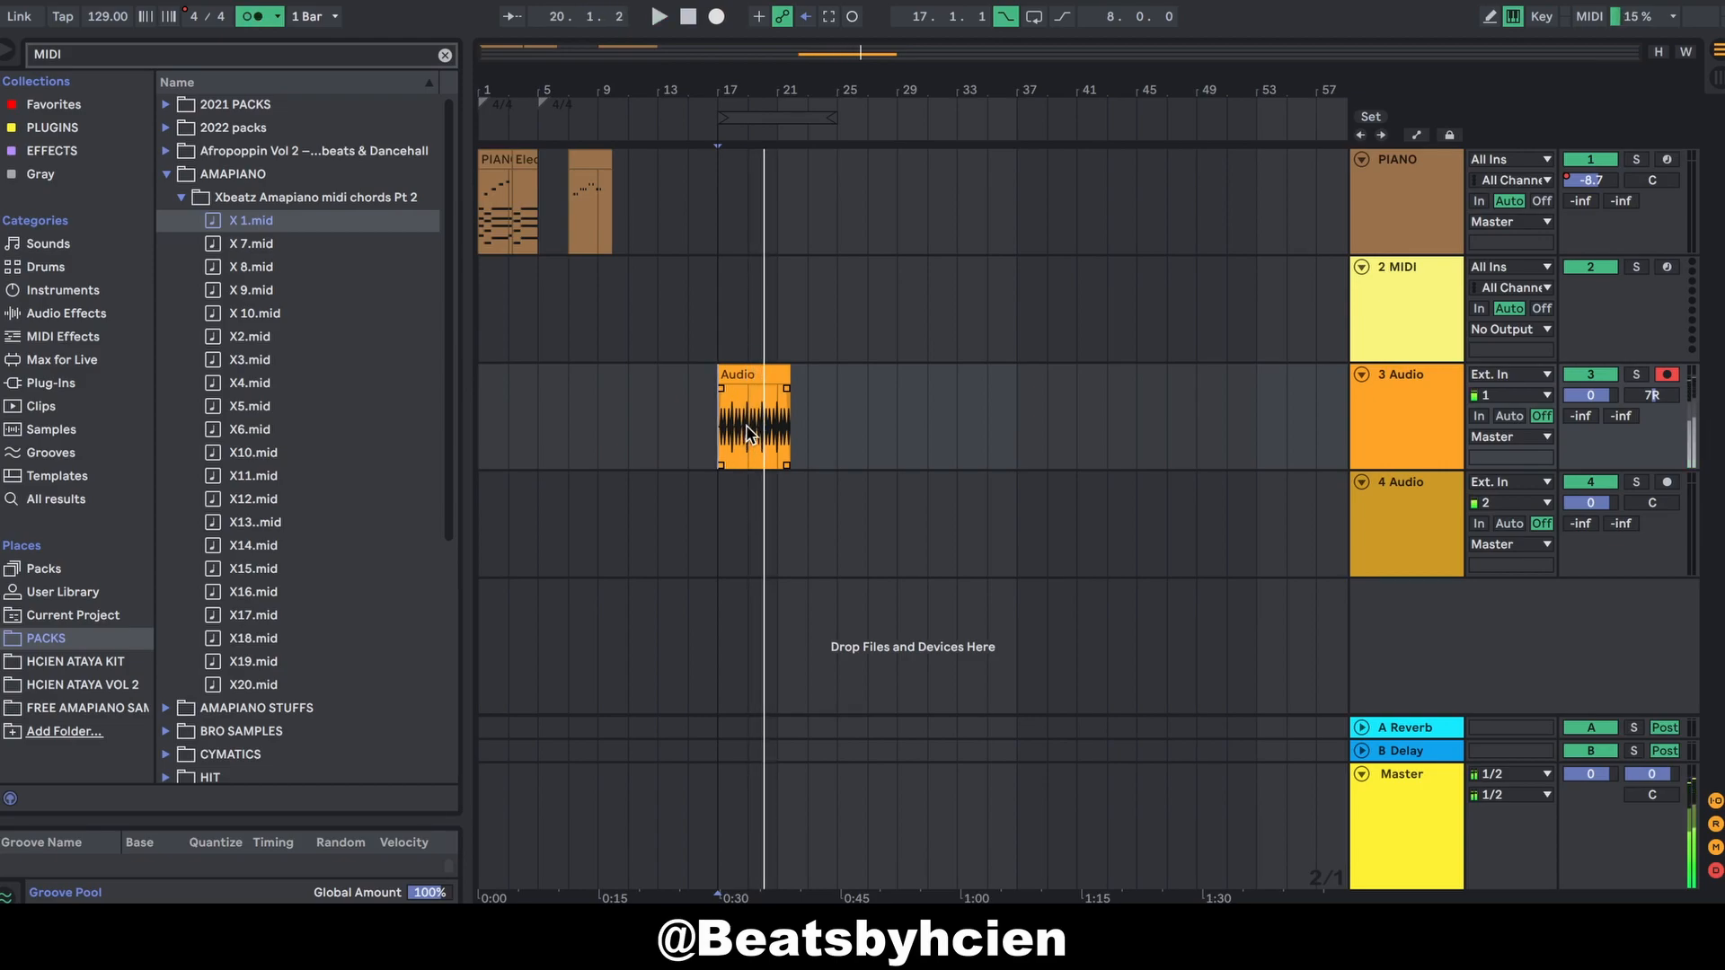
Step: Deactivate the recorded audio clip and shorten the loop brace so it ends at bar 21
{"action": "left_click", "coordinate": [753, 375]}
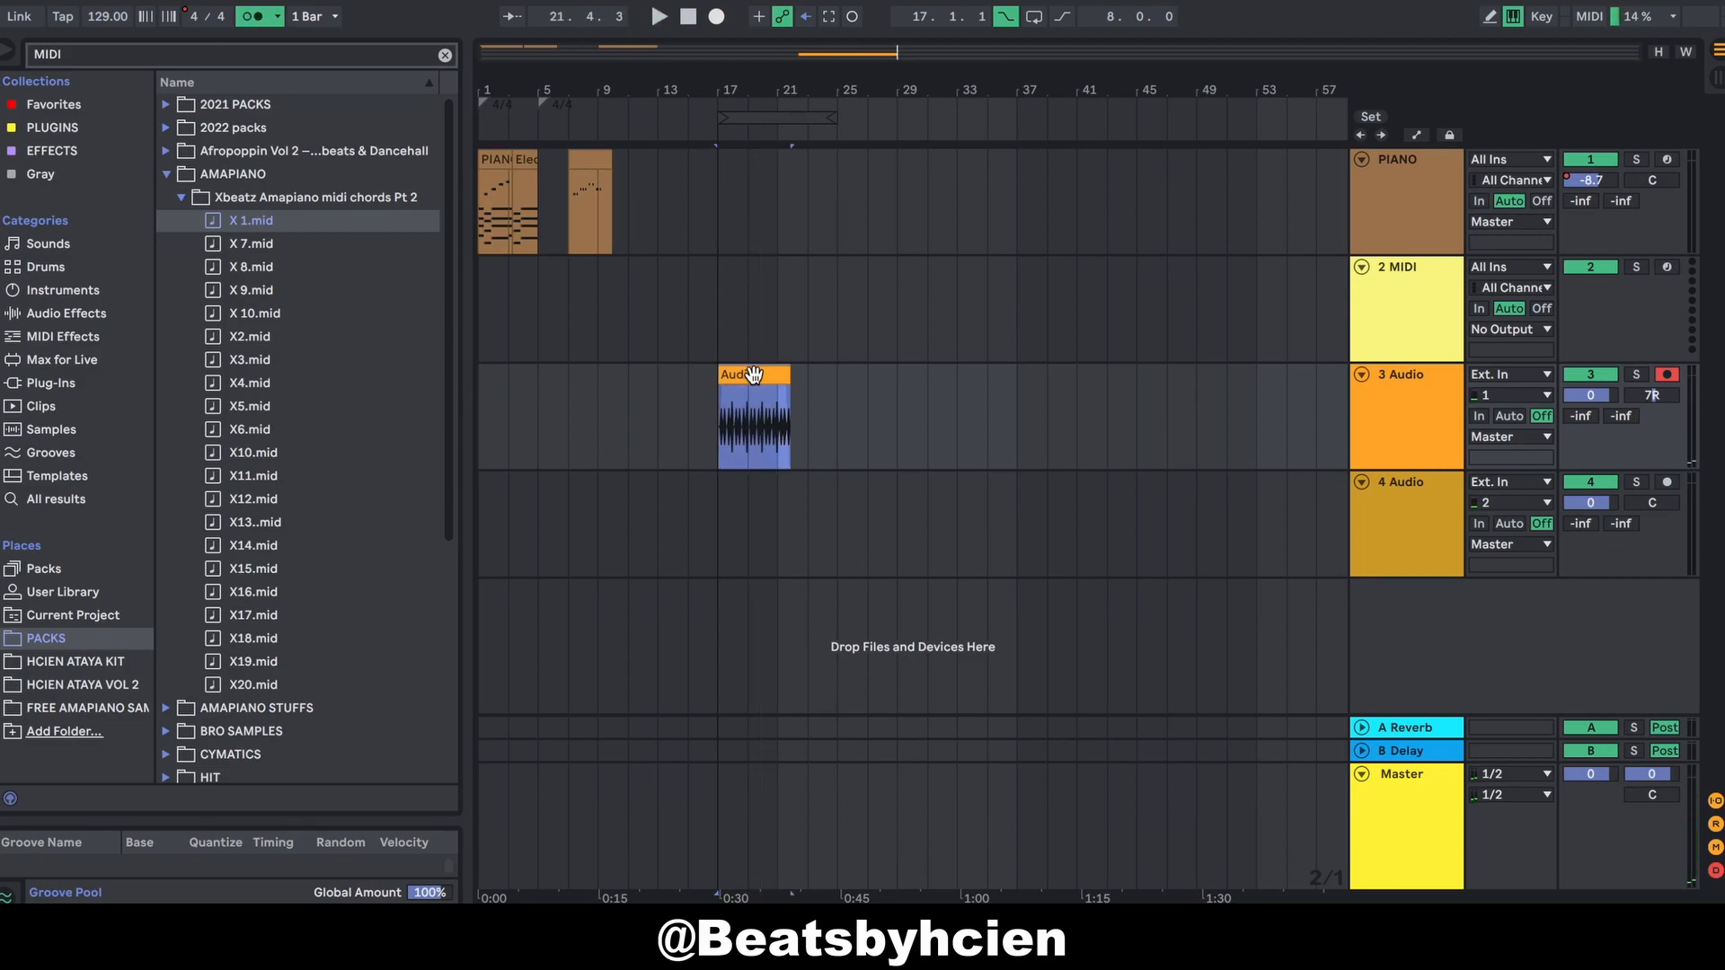
{"action": "key", "text": "0"}
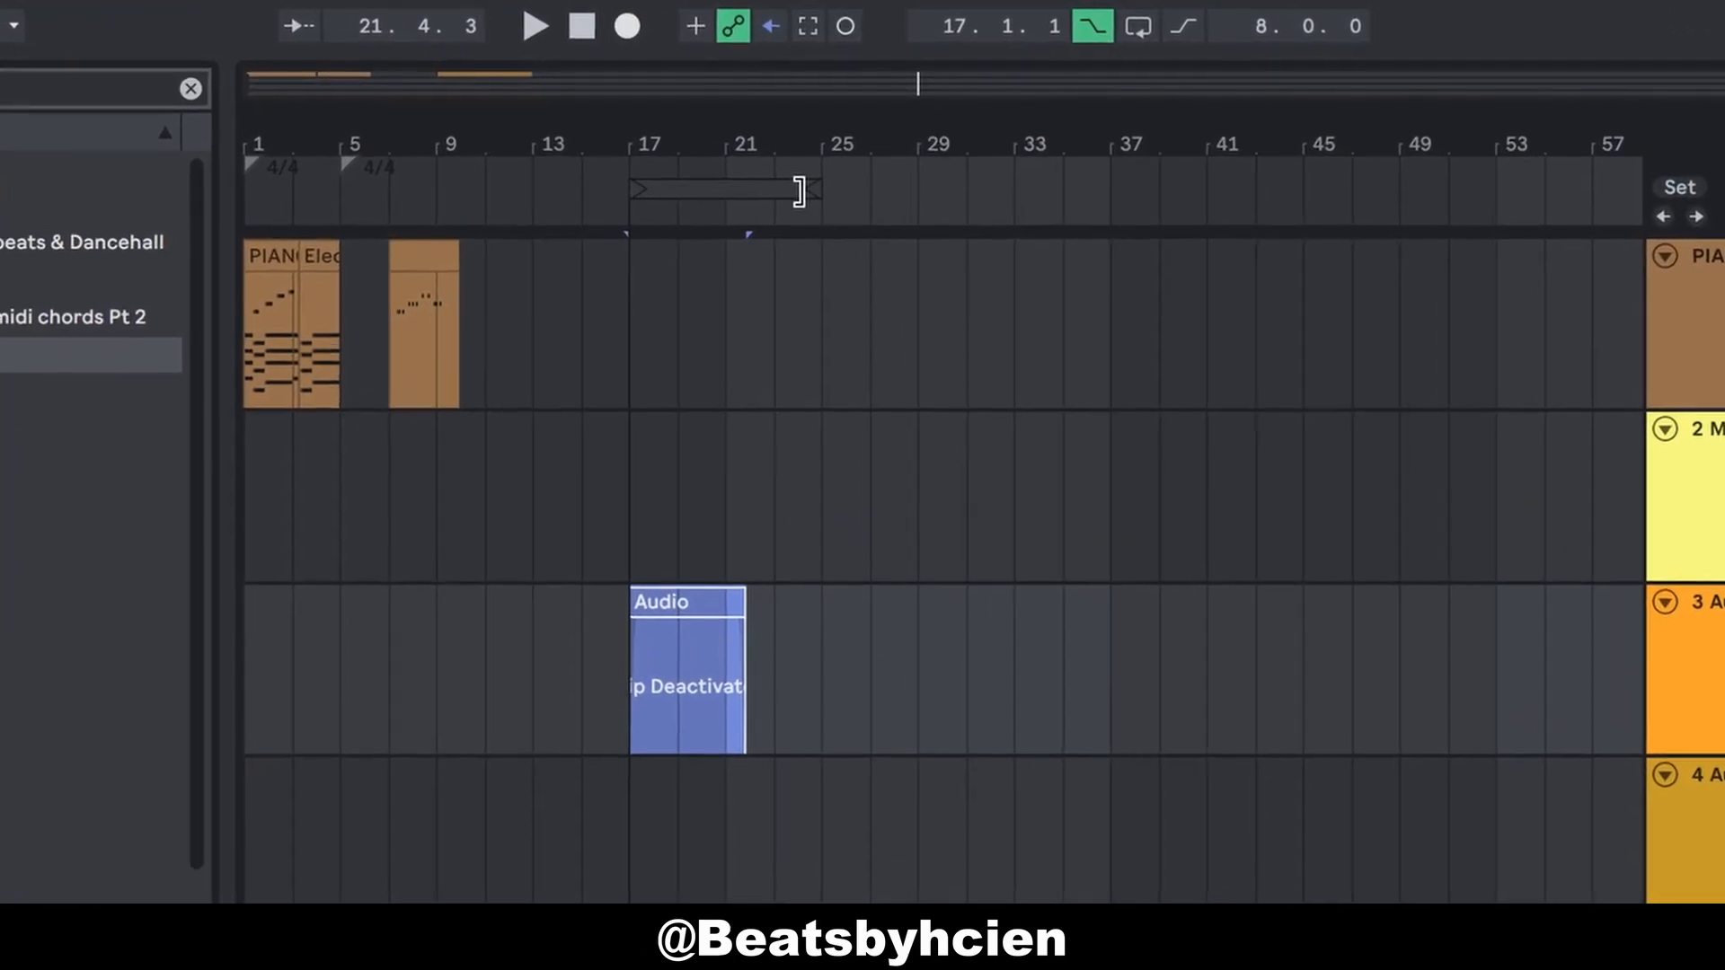
{"action": "left_click_drag", "start_coordinate": [827, 120], "coordinate": [794, 126]}
{"action": "left_click_drag", "start_coordinate": [732, 236], "coordinate": [708, 238]}
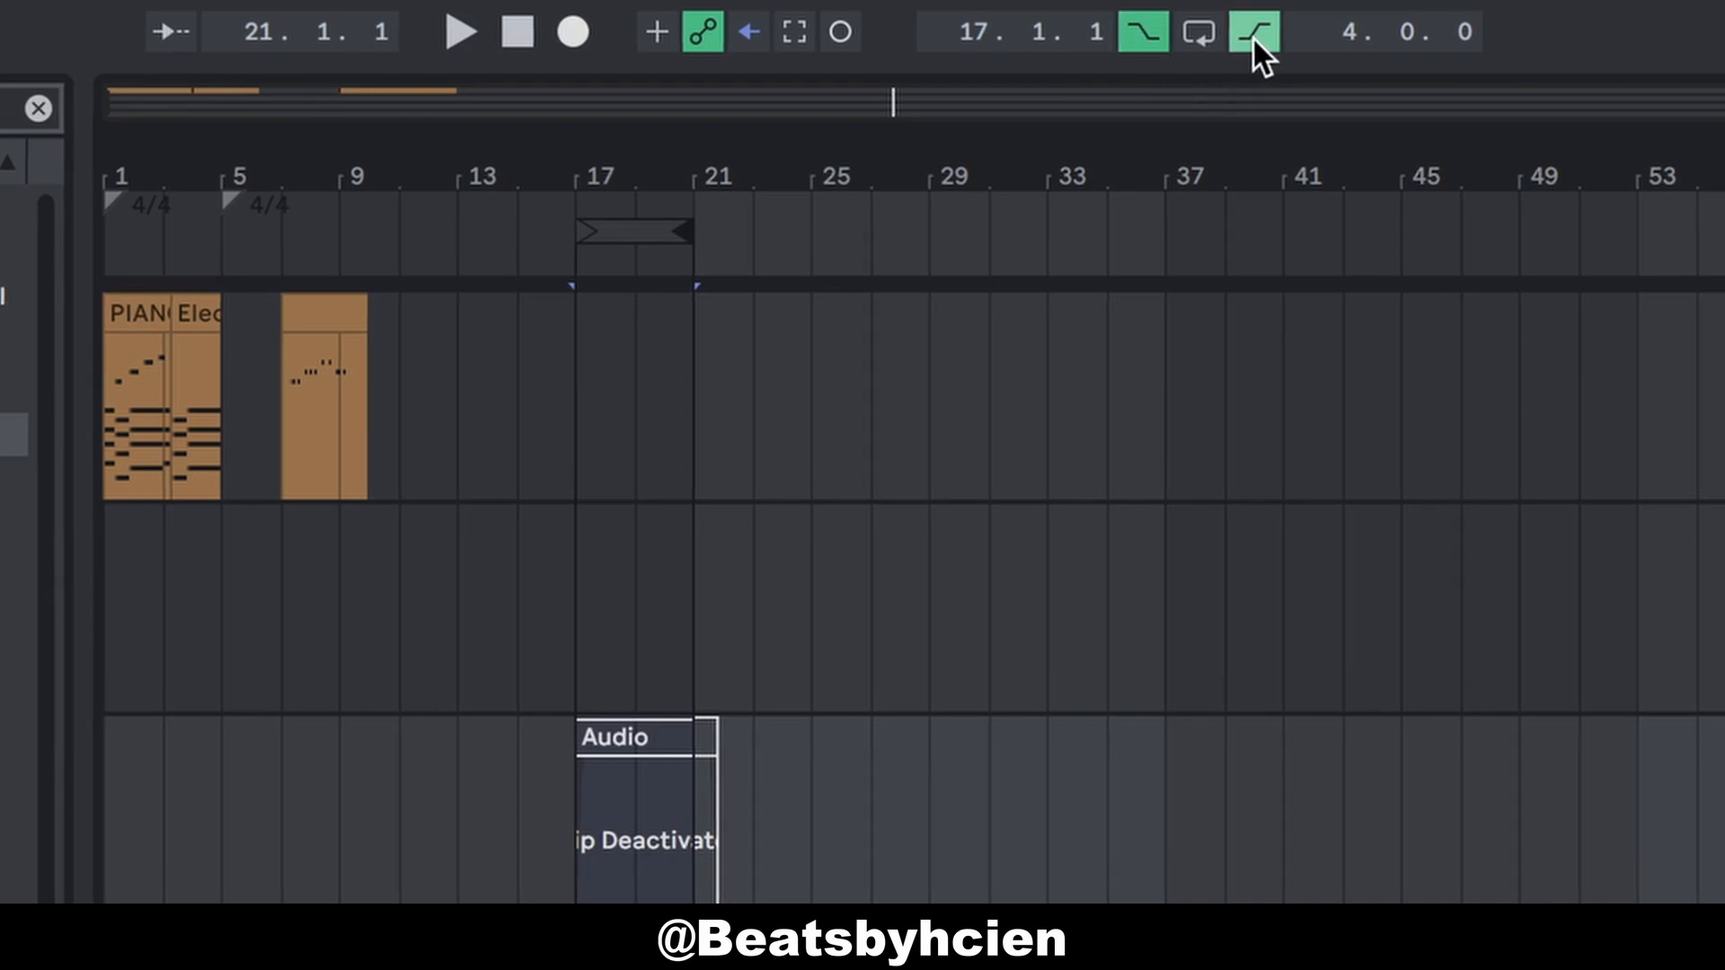
Step: Record on the 3 Audio track from bar 15 with Punch-In at bar 17 and Punch-Out at bar 21
{"action": "left_click", "coordinate": [512, 670]}
{"action": "key", "text": "space"}
{"action": "left_click", "coordinate": [572, 32]}
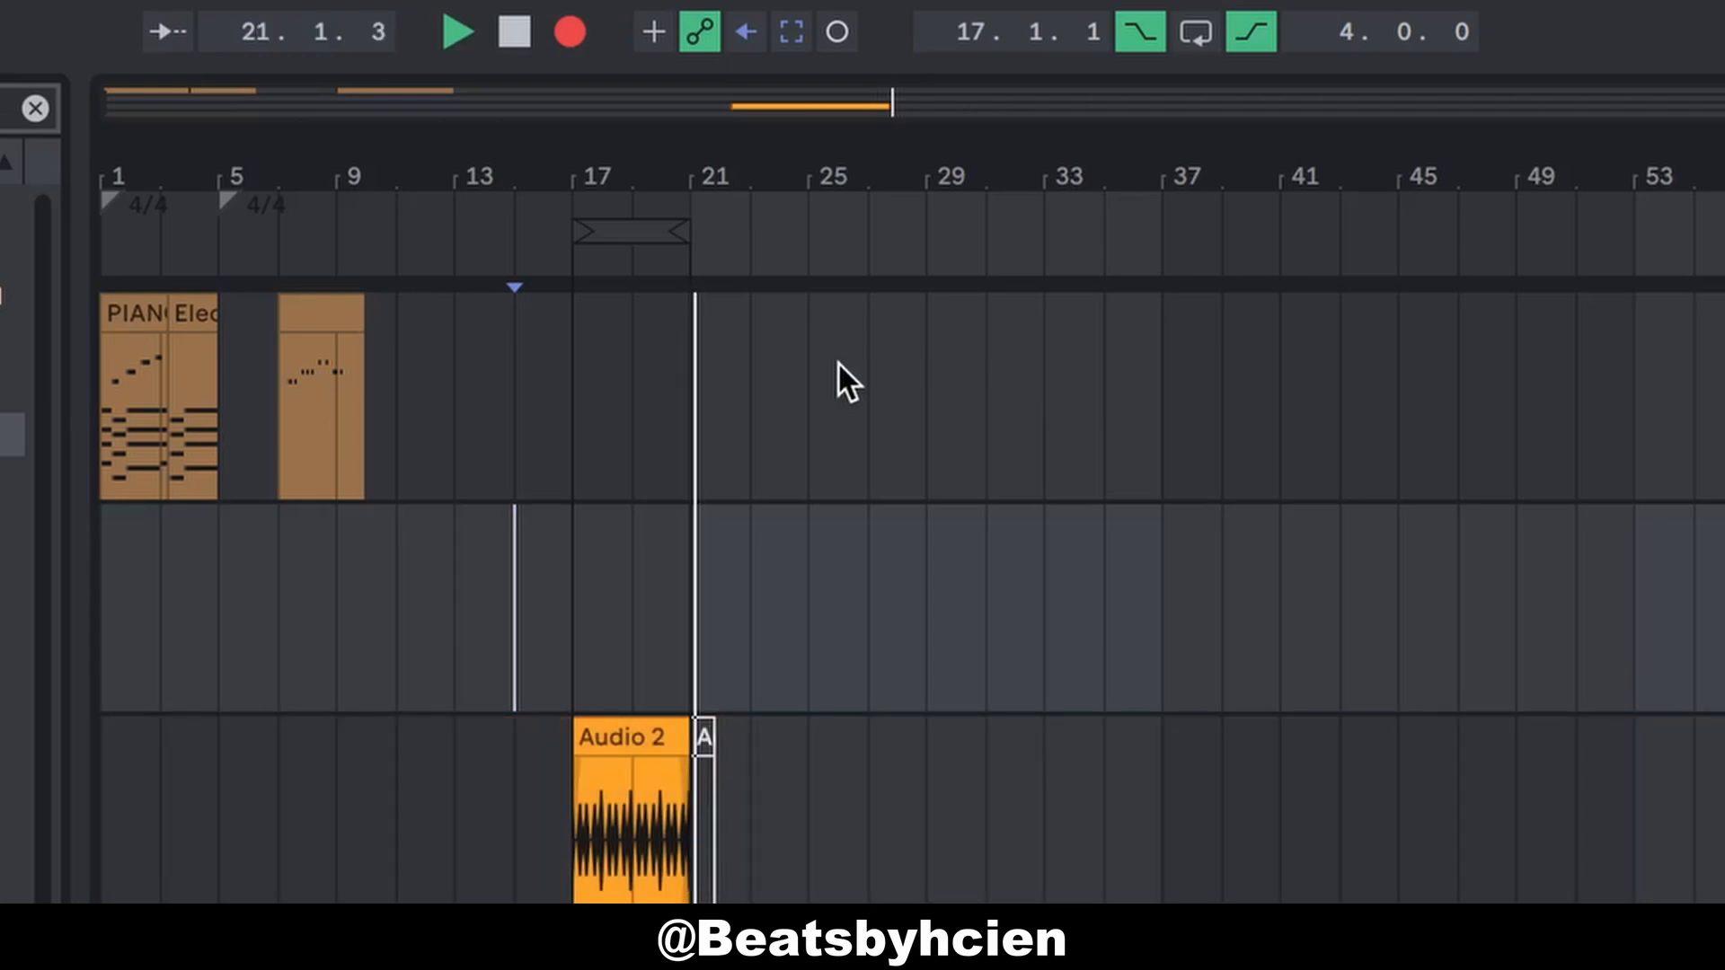
{"action": "key", "text": "space"}
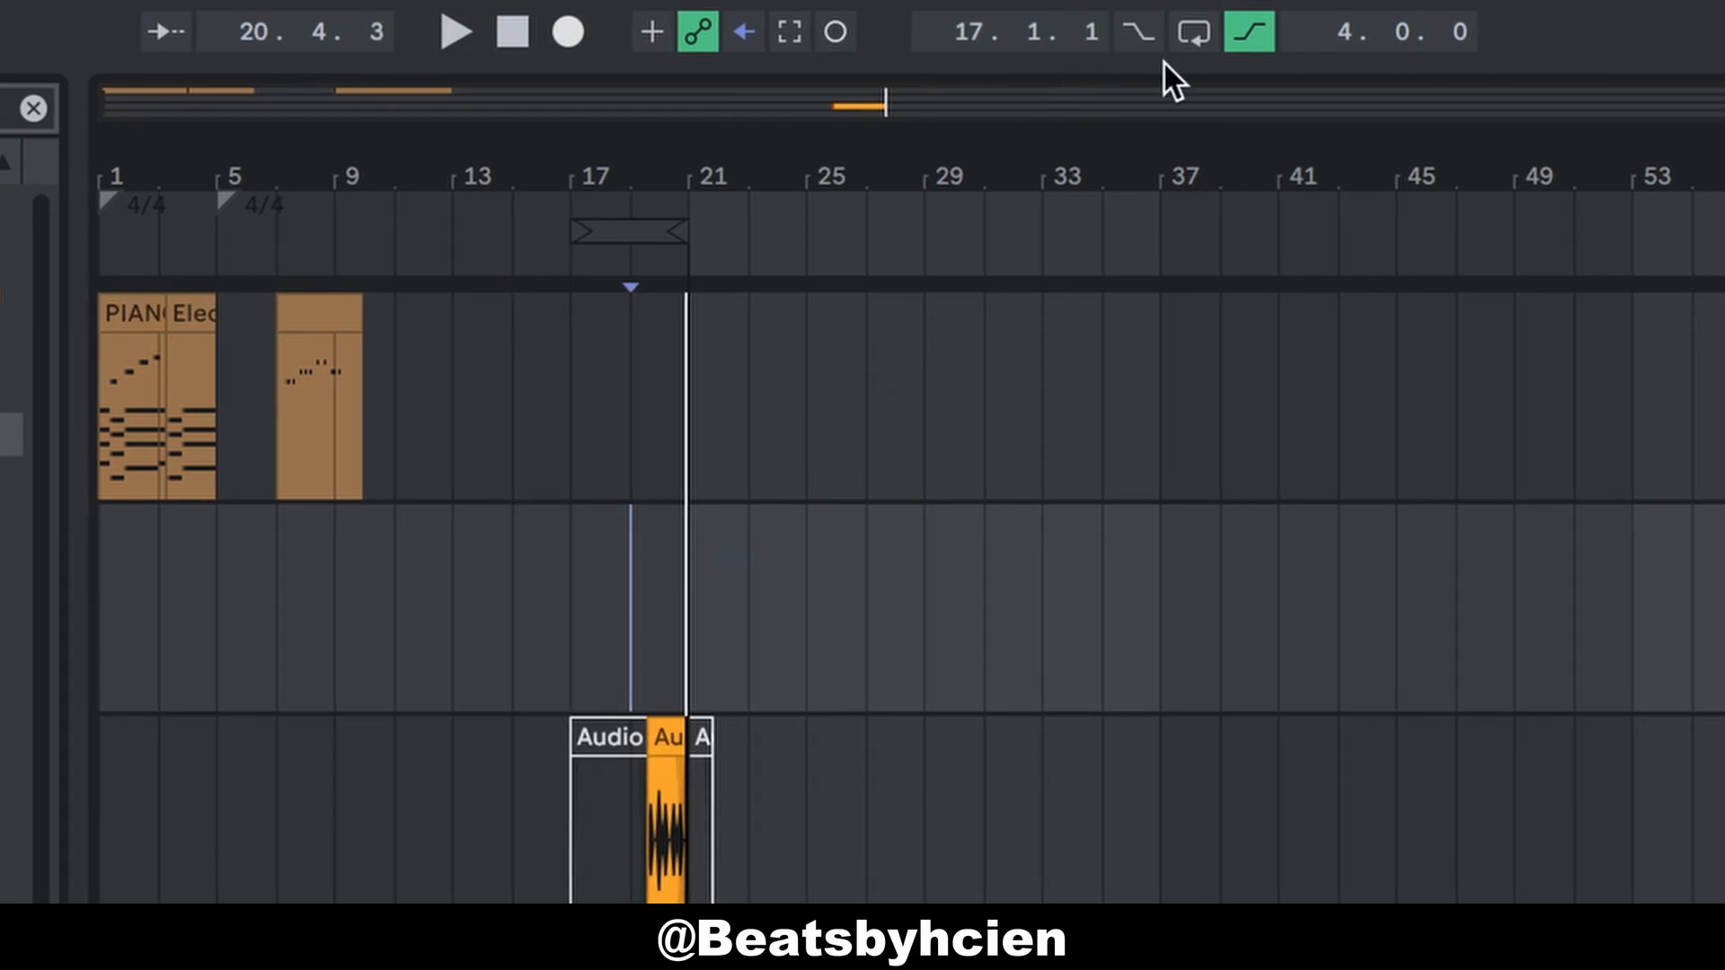
Step: Turn off both Punch-In and Punch-Out
{"action": "left_click", "coordinate": [1138, 32]}
{"action": "left_click", "coordinate": [1136, 33]}
{"action": "left_click", "coordinate": [1252, 34]}
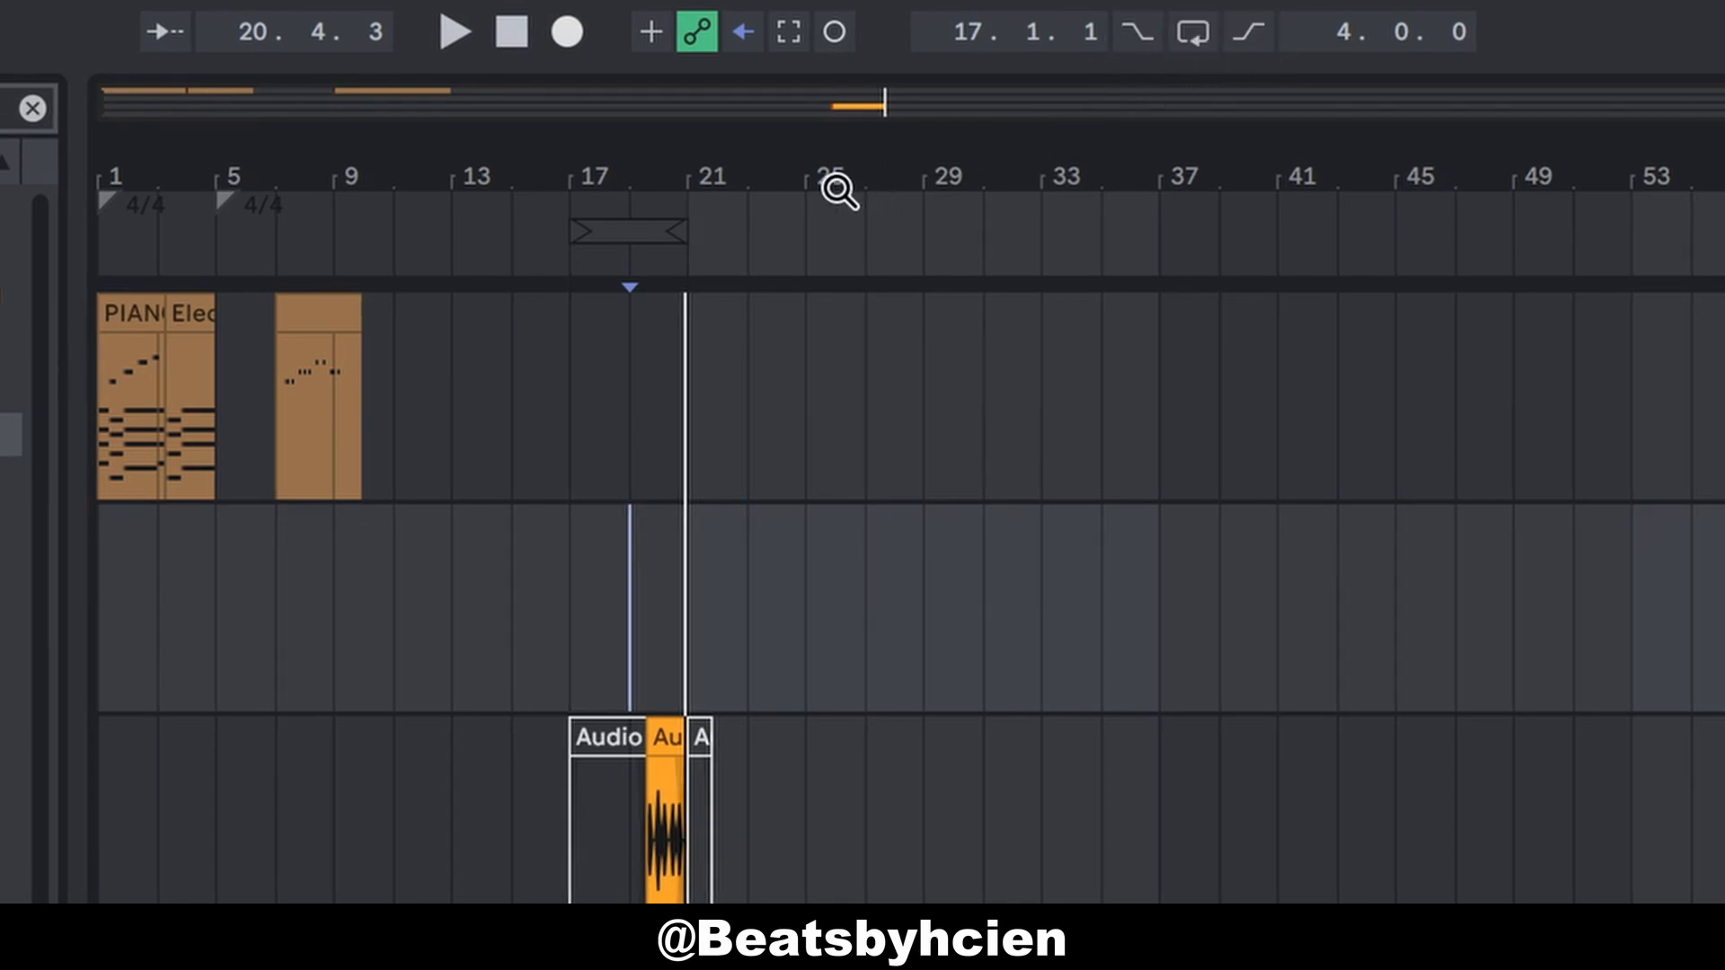
Step: Extend the start of the loop brace back to bar 13 and turn on arrangement looping
{"action": "left_click", "coordinate": [577, 235]}
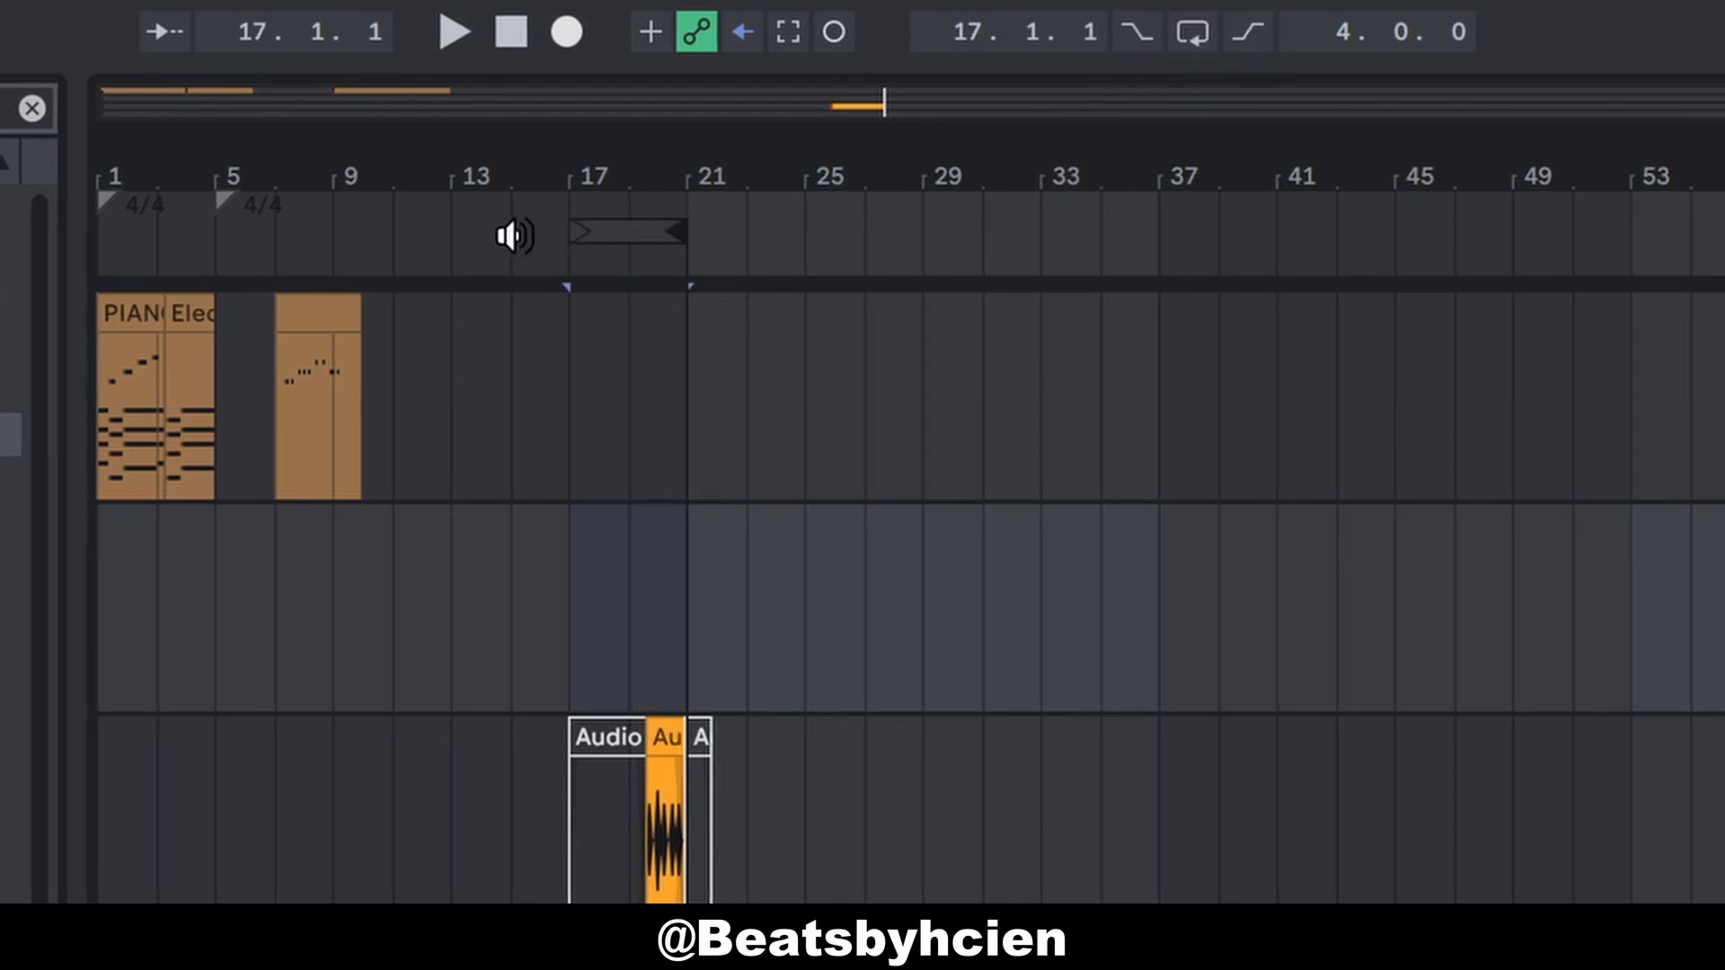
{"action": "left_click_drag", "start_coordinate": [569, 231], "coordinate": [460, 229]}
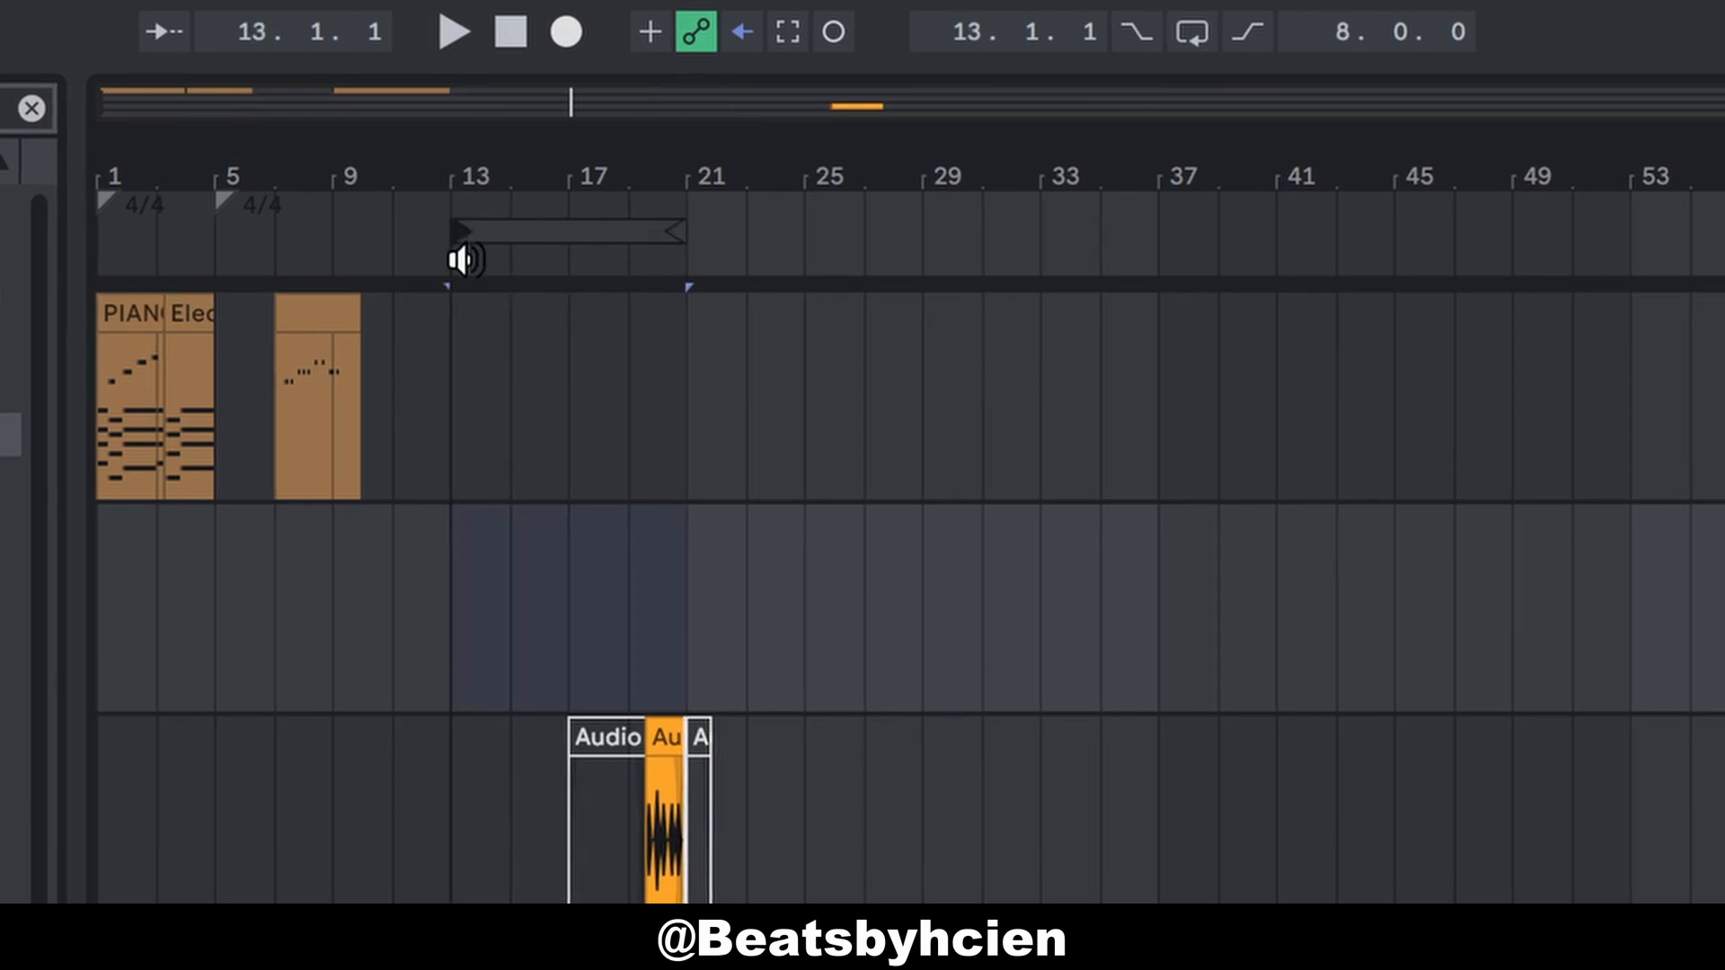
{"action": "left_click", "coordinate": [1193, 31]}
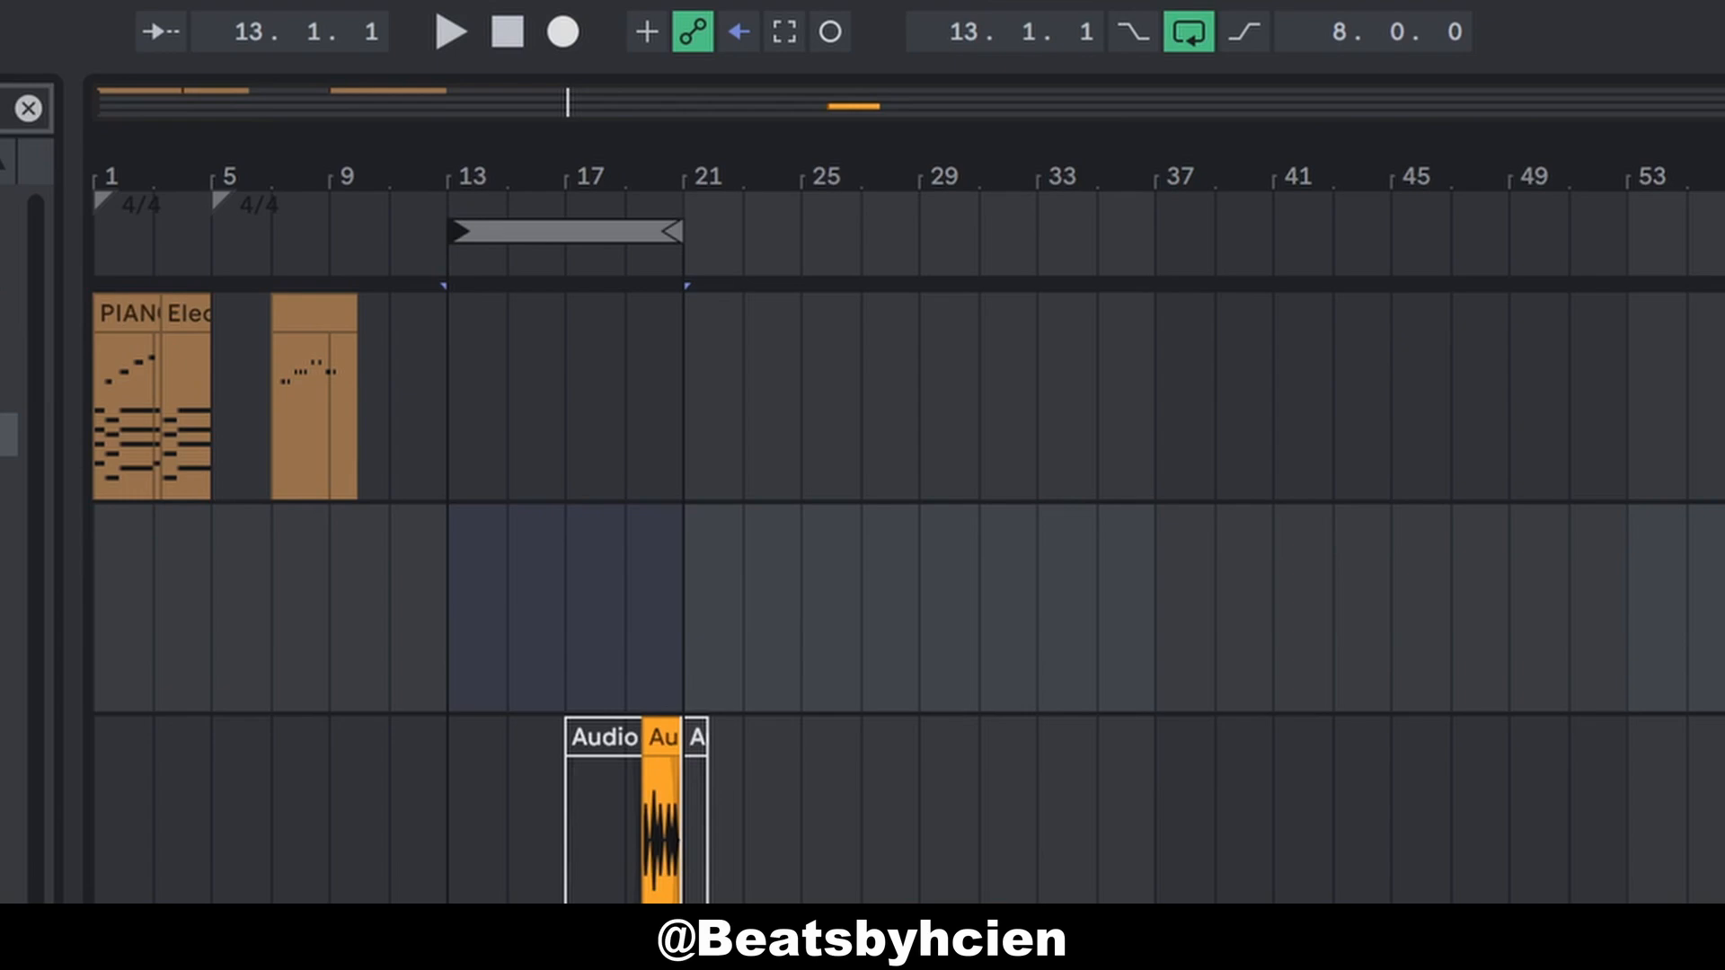
Step: Play the arrangement from bar 13 and select bars 13 to 21 on the 2 MIDI track
{"action": "left_click", "coordinate": [446, 644]}
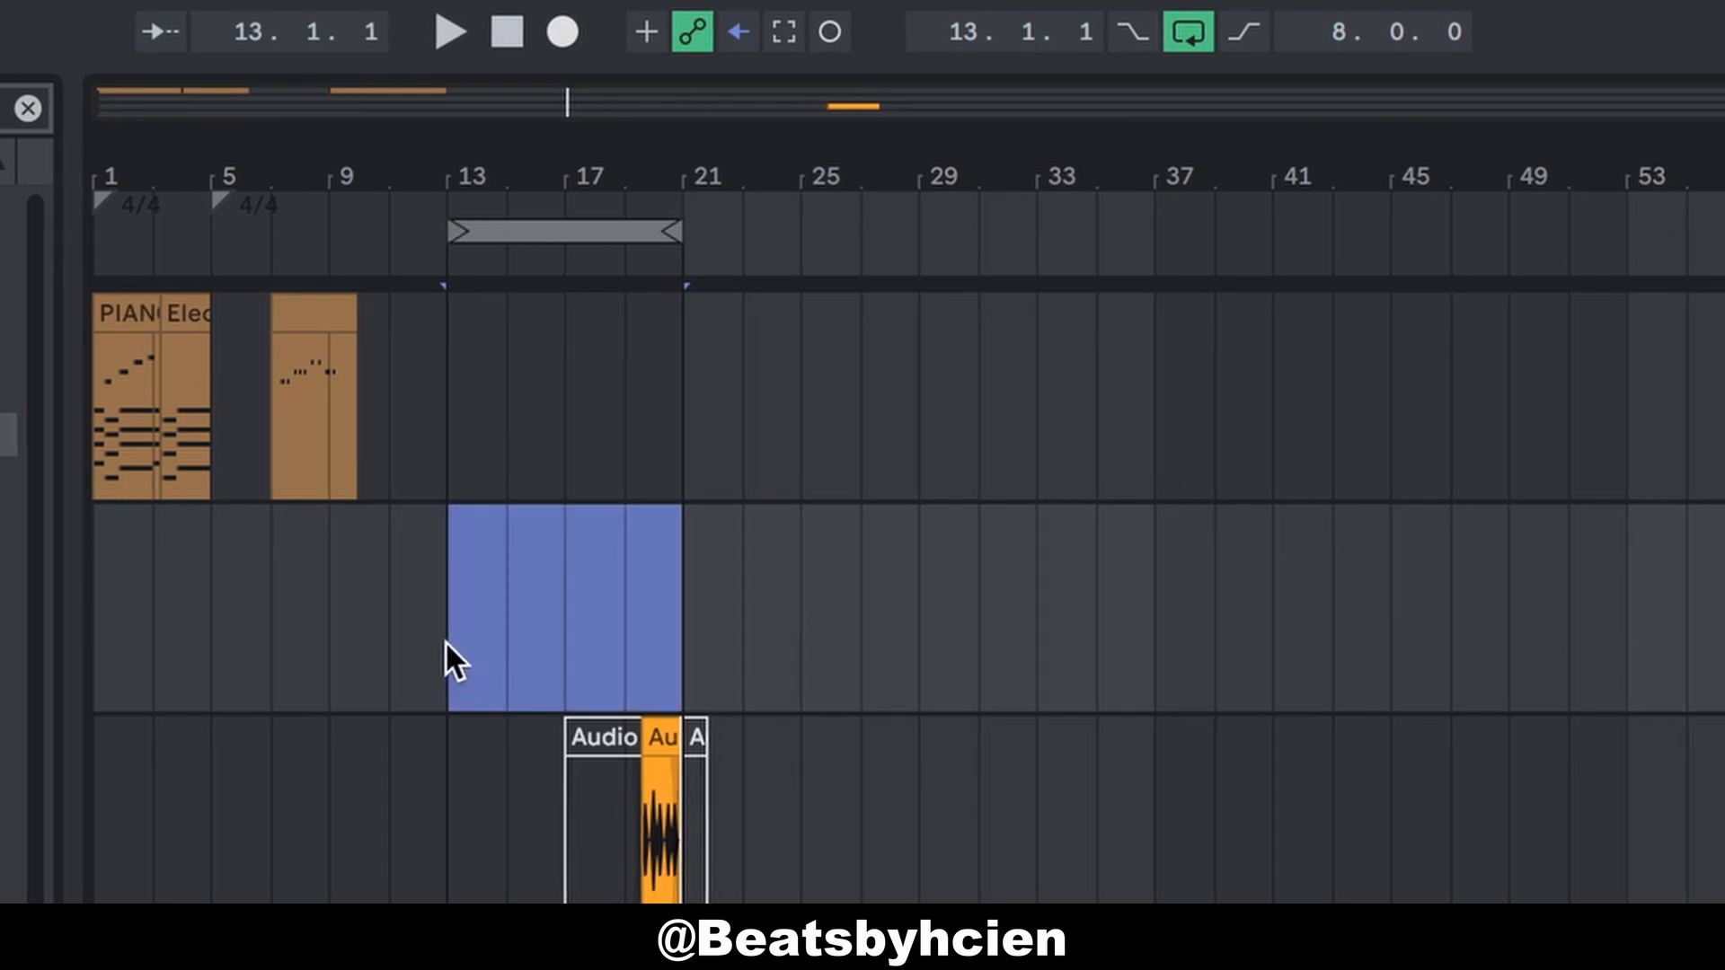
{"action": "key", "text": "space"}
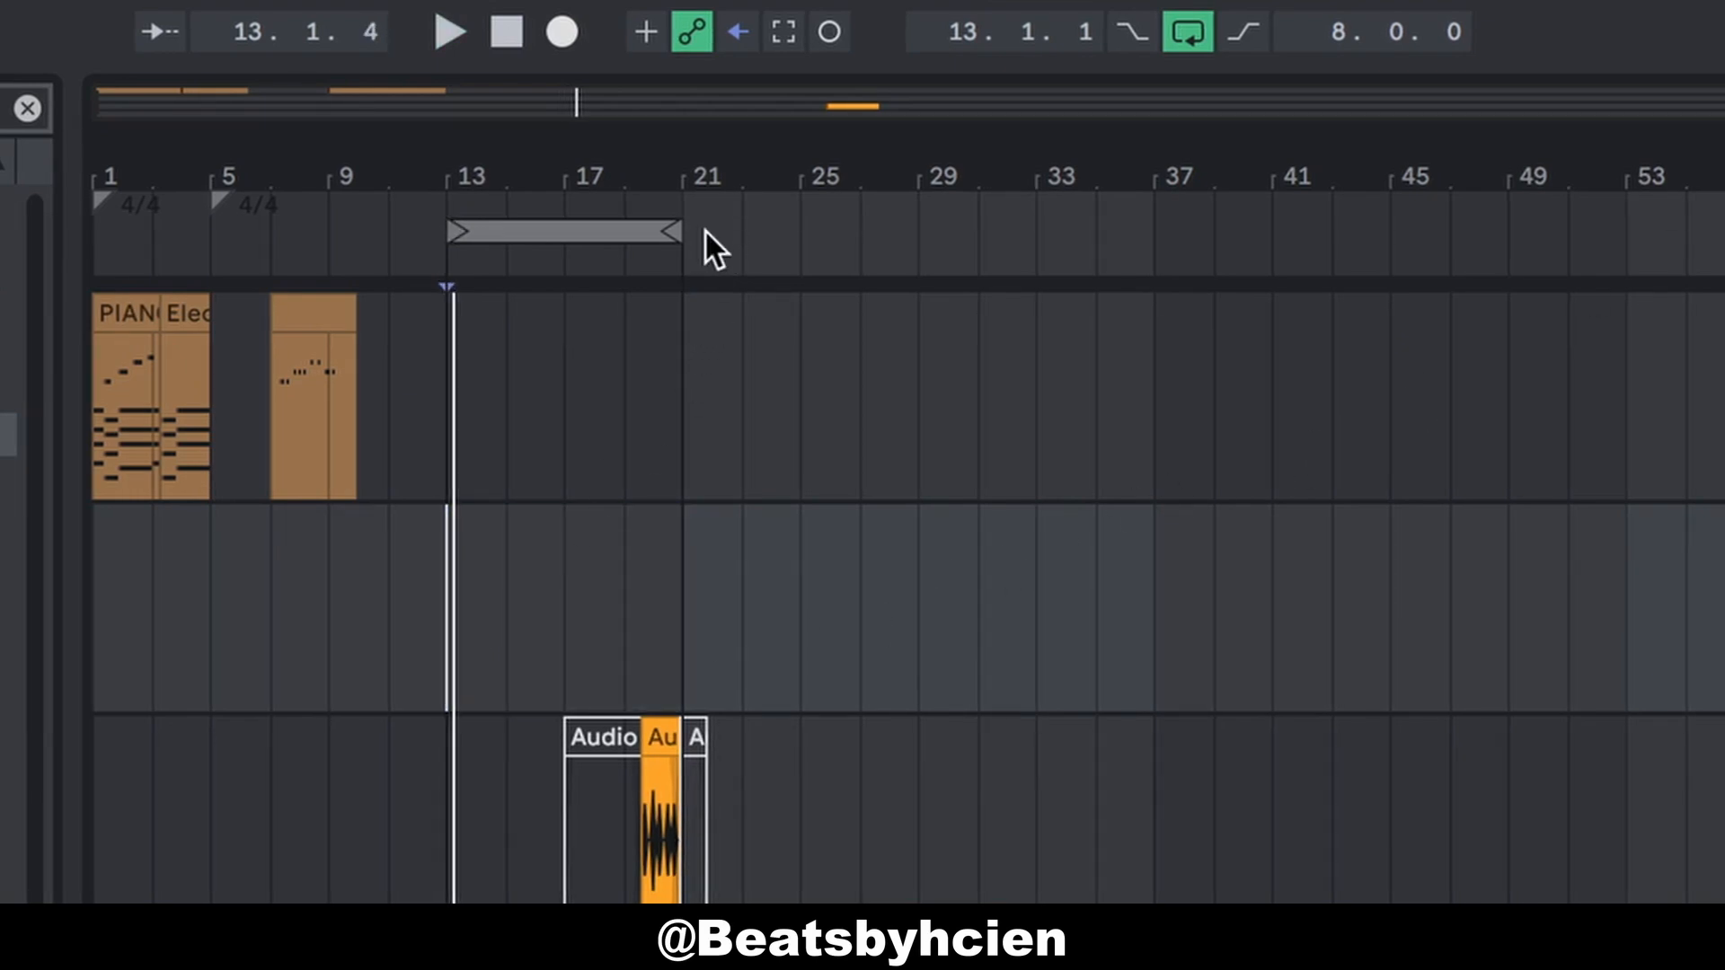
{"action": "left_click", "coordinate": [651, 232]}
{"action": "left_click_drag", "start_coordinate": [449, 539], "coordinate": [659, 578]}
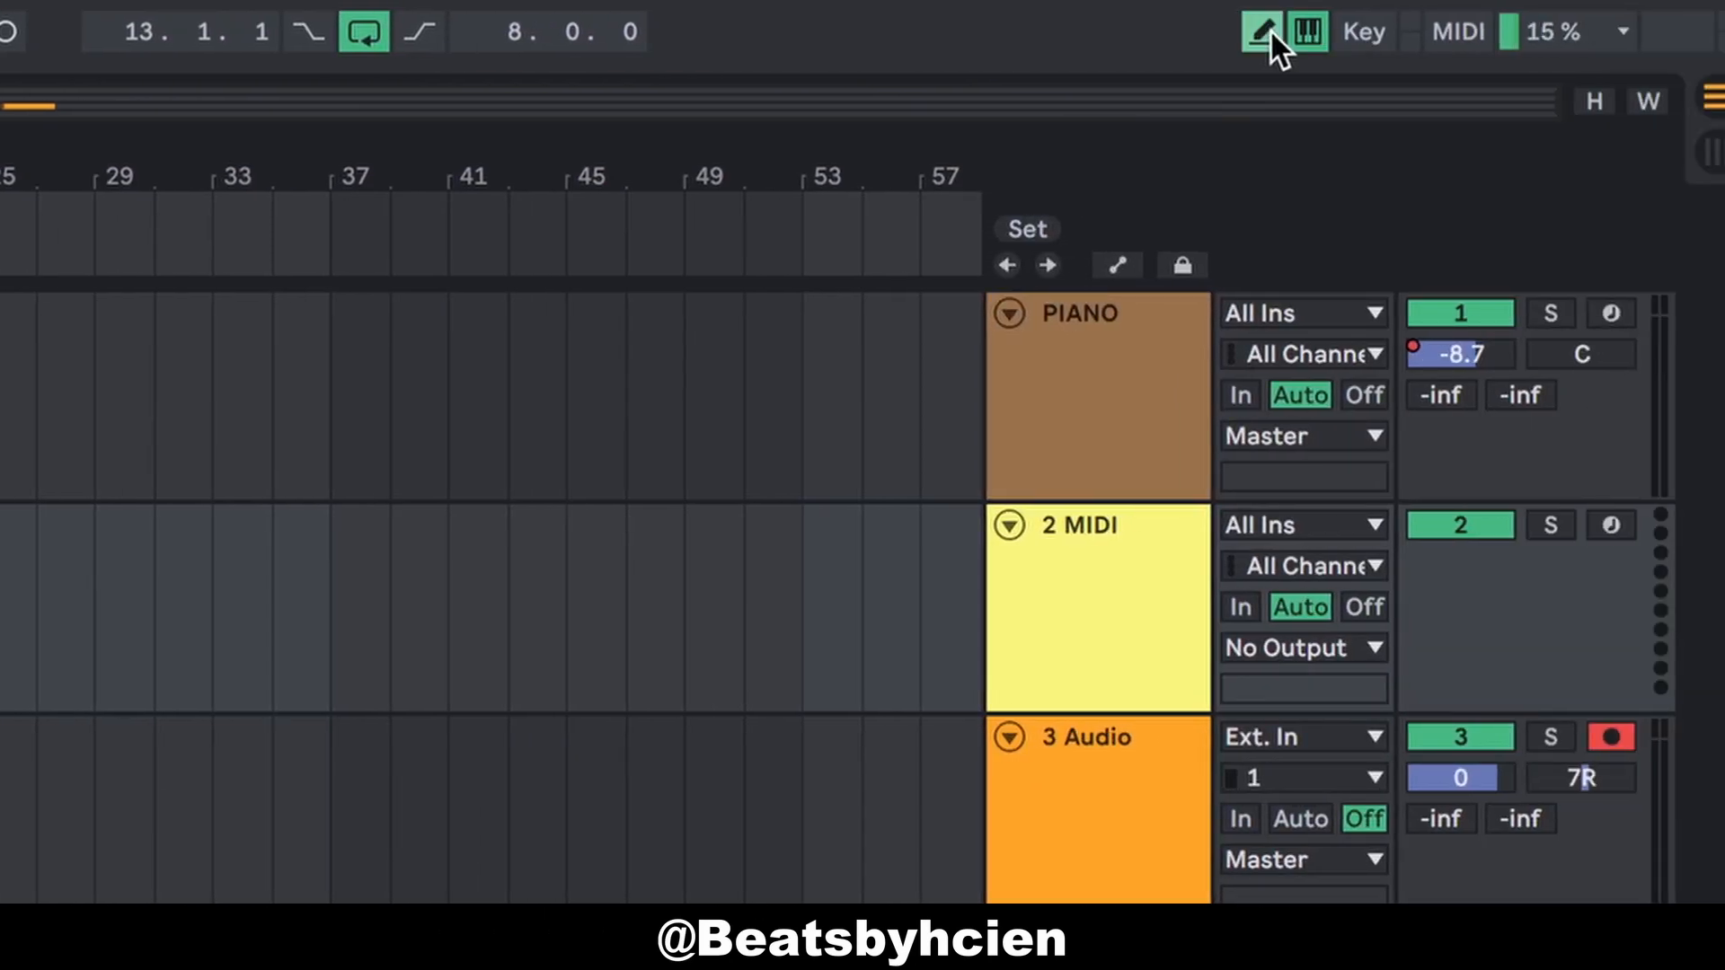
Step: Toggle Draw Mode on and off
{"action": "left_click", "coordinate": [1269, 32]}
{"action": "key", "text": "b"}
{"action": "key", "text": "b"}
Step: Arm the PIANO track and play a note with the computer MIDI keyboard
{"action": "left_click", "coordinate": [1617, 314]}
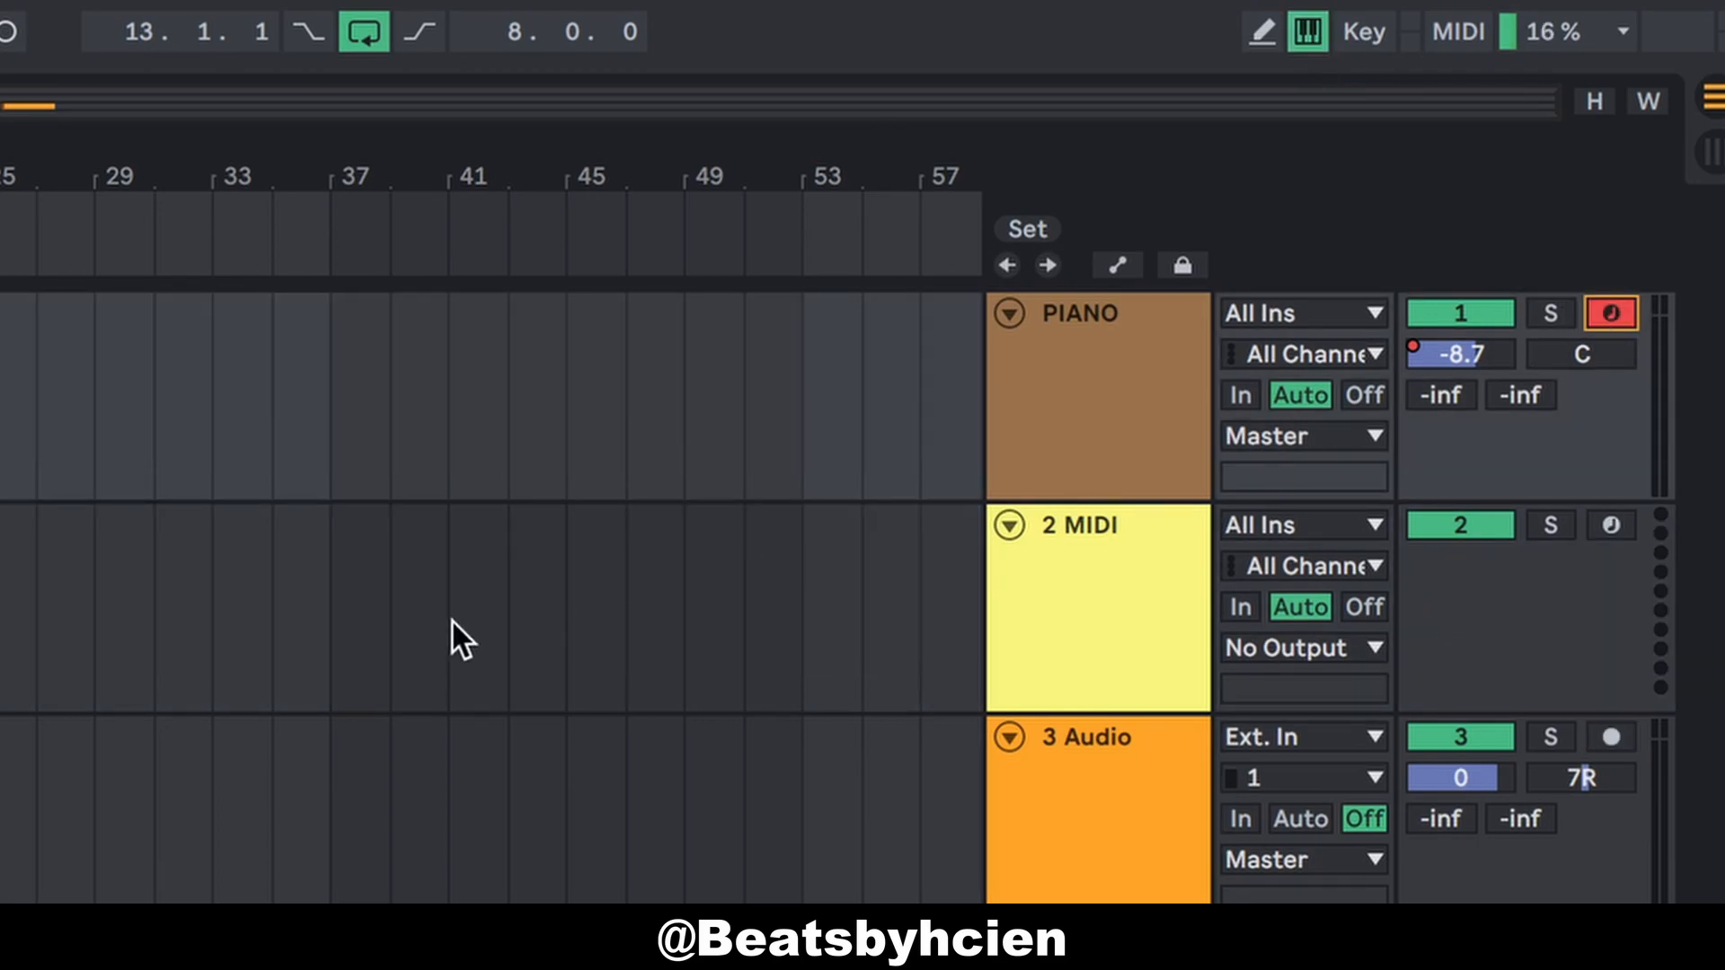
{"action": "key", "text": "a"}
Step: View the MIDI mapping mode and the key mapping mode, leaving each one again
{"action": "left_click", "coordinate": [1460, 33]}
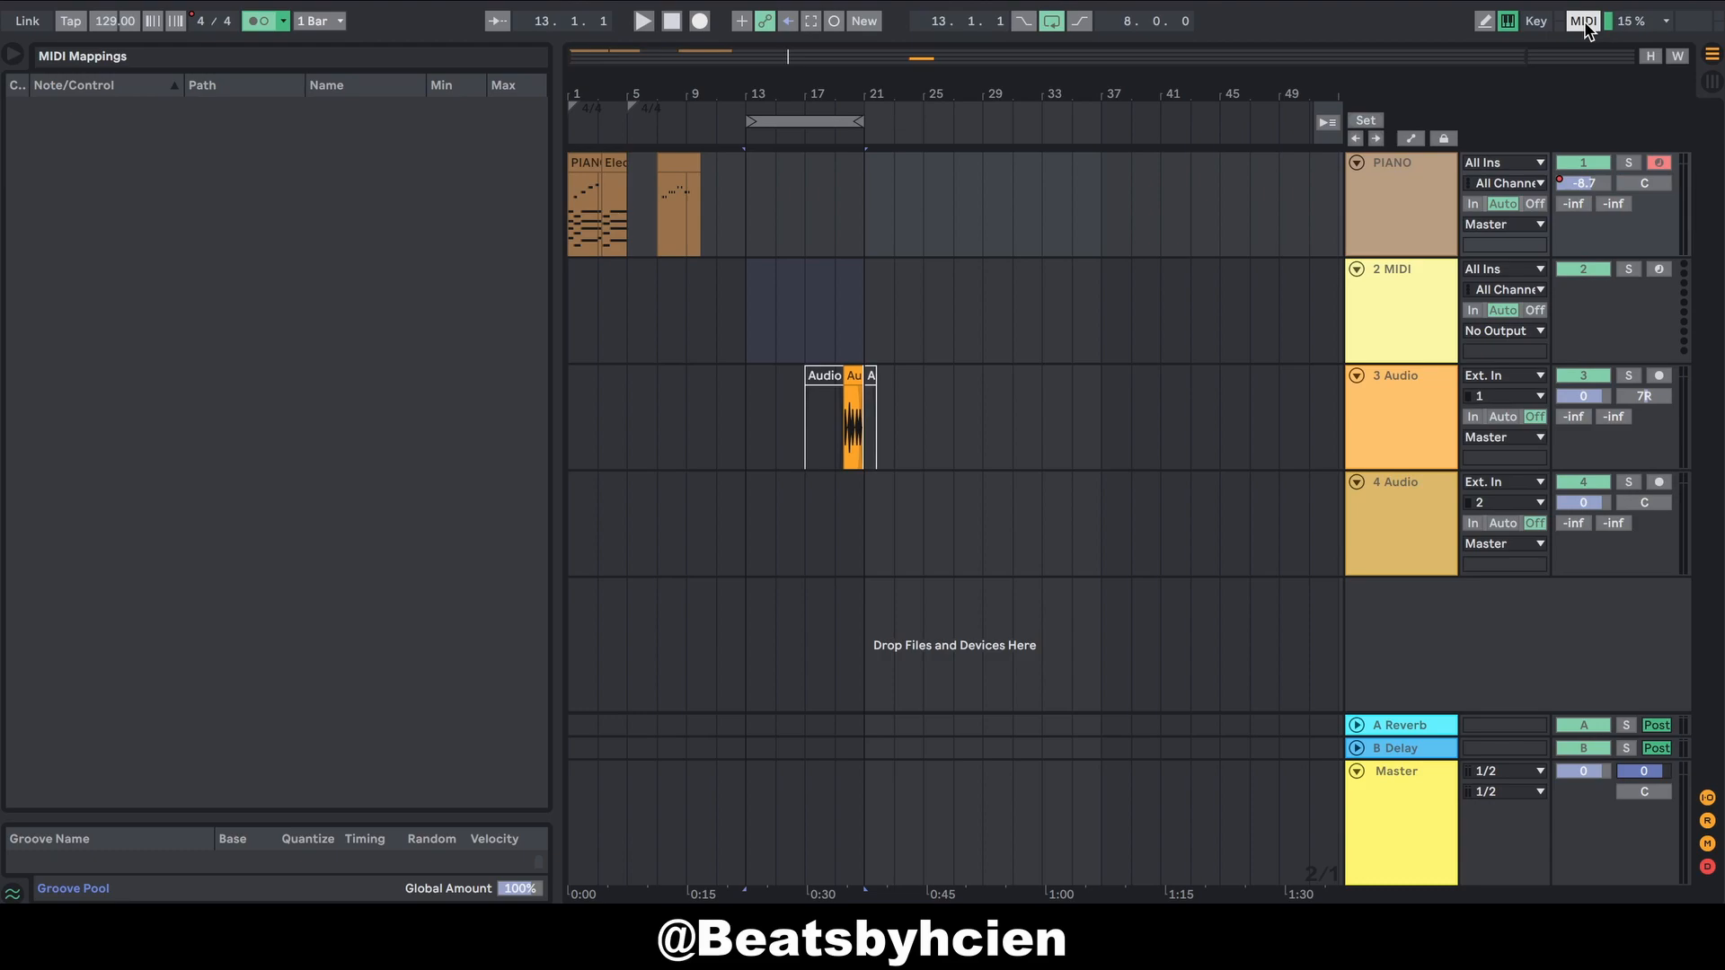
{"action": "left_click", "coordinate": [1584, 25]}
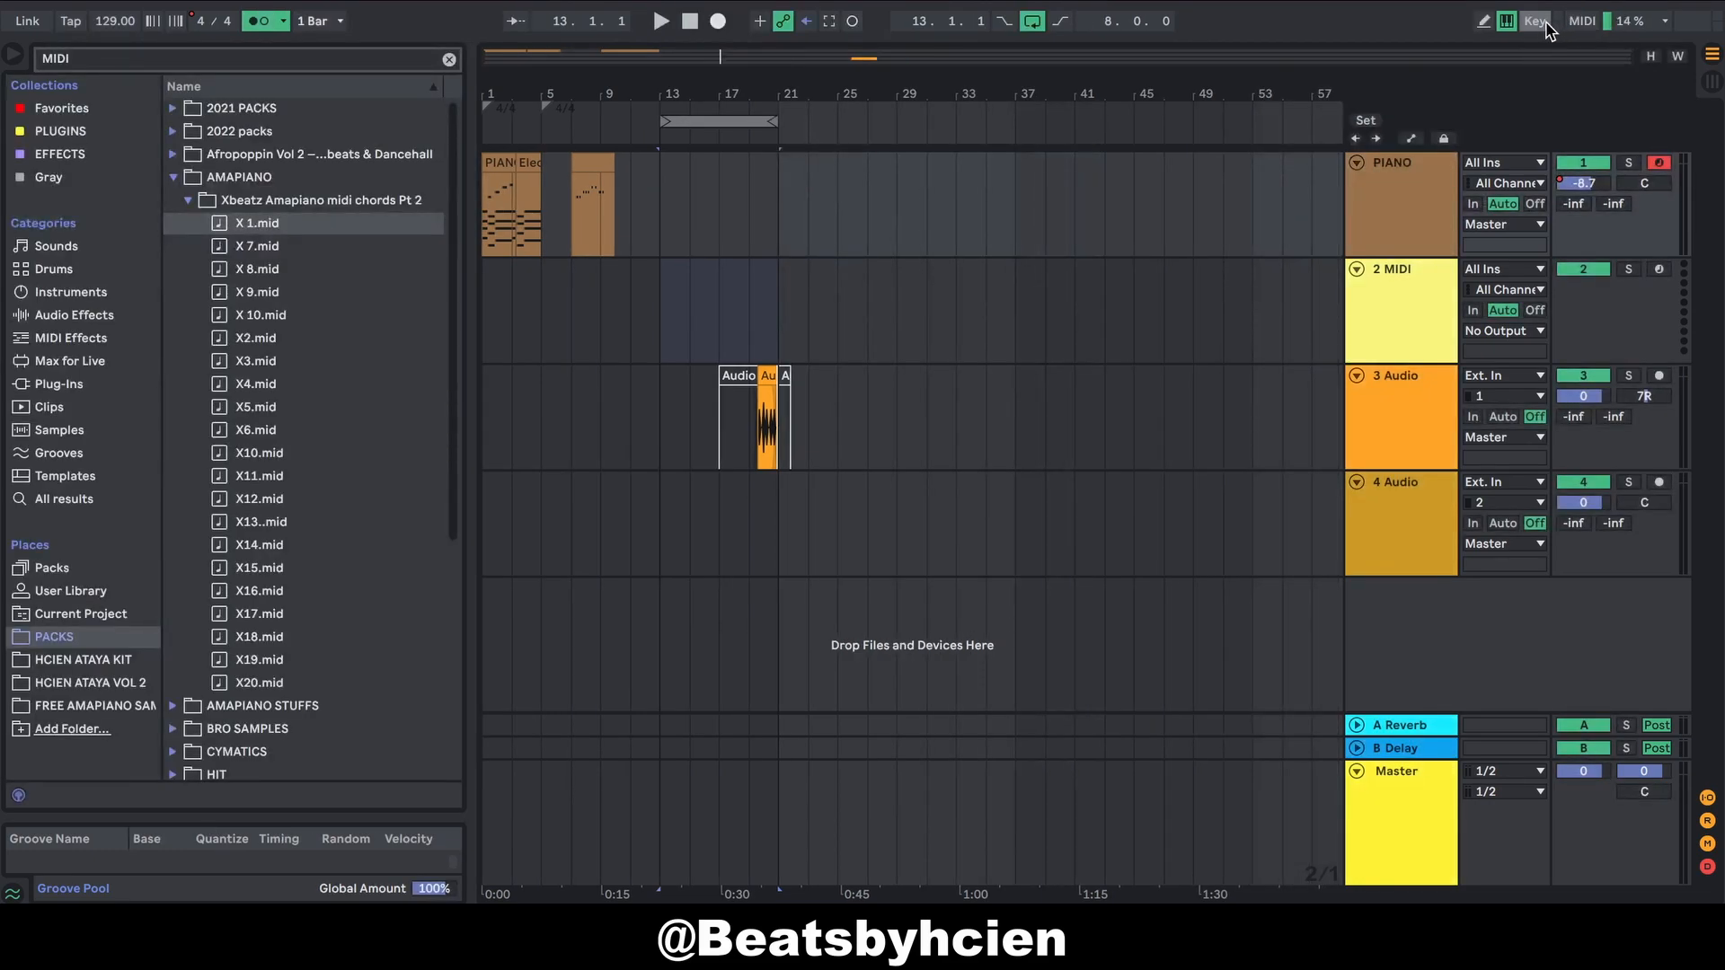
{"action": "left_click", "coordinate": [1543, 26]}
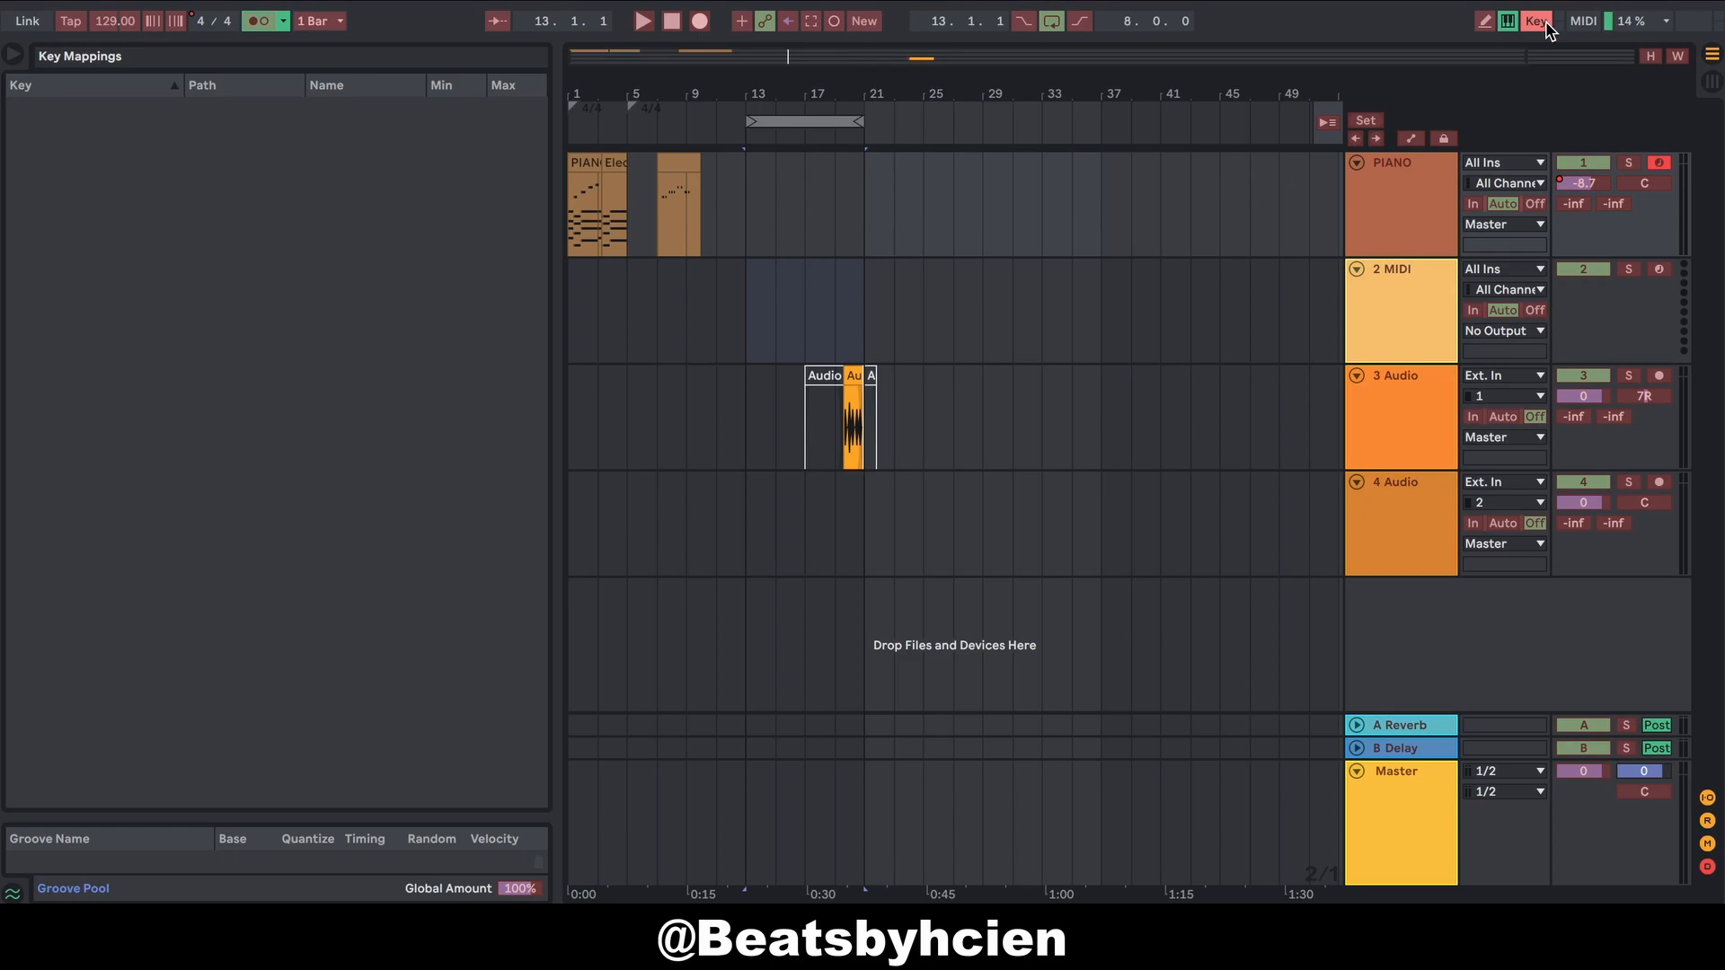
{"action": "left_click", "coordinate": [1538, 22]}
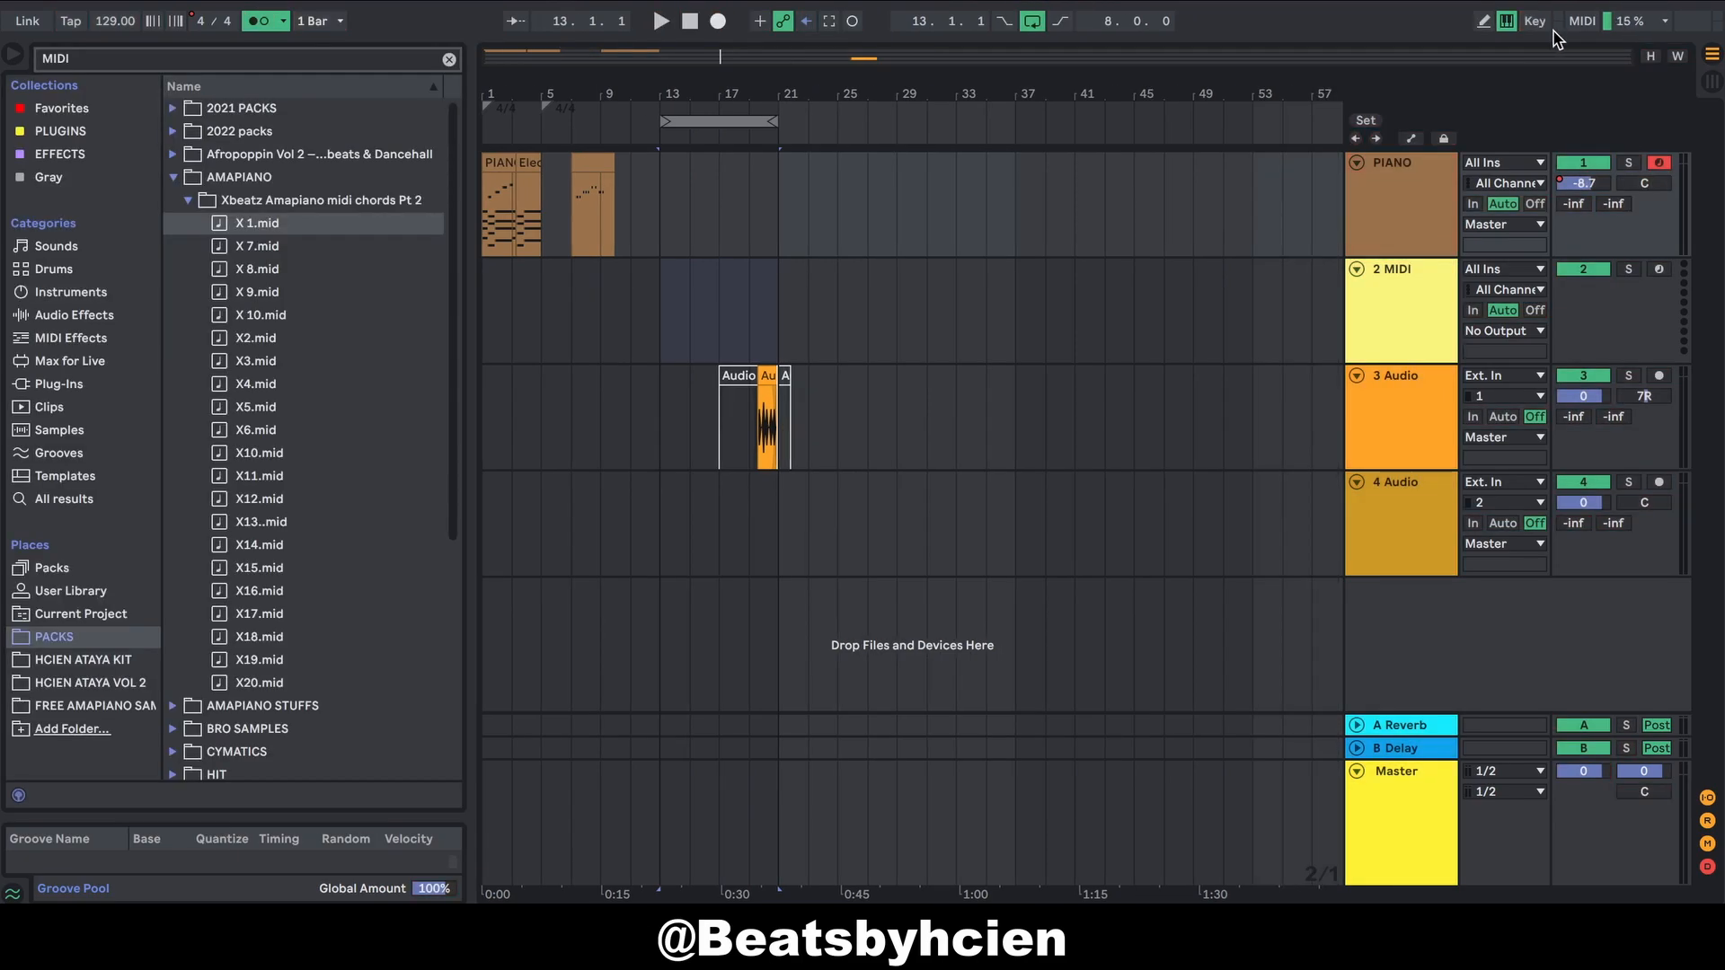
Step: View the CPU meter options and leave them unchanged
{"action": "left_click", "coordinate": [1661, 25]}
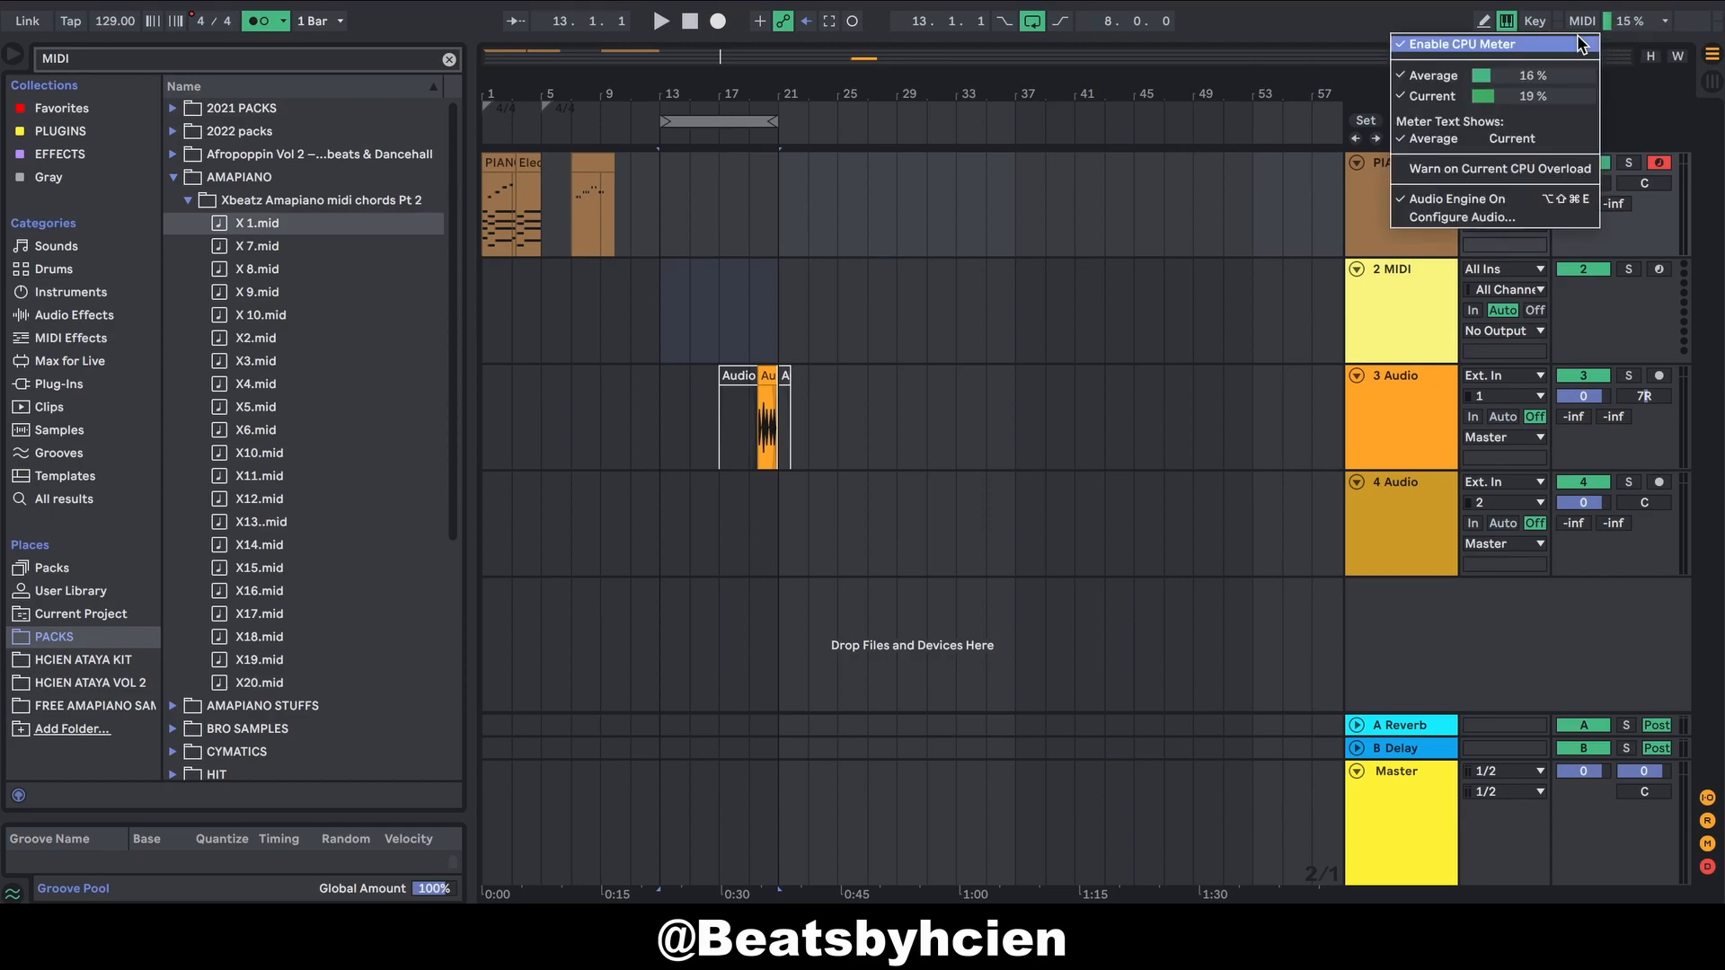
{"action": "left_click", "coordinate": [1347, 15]}
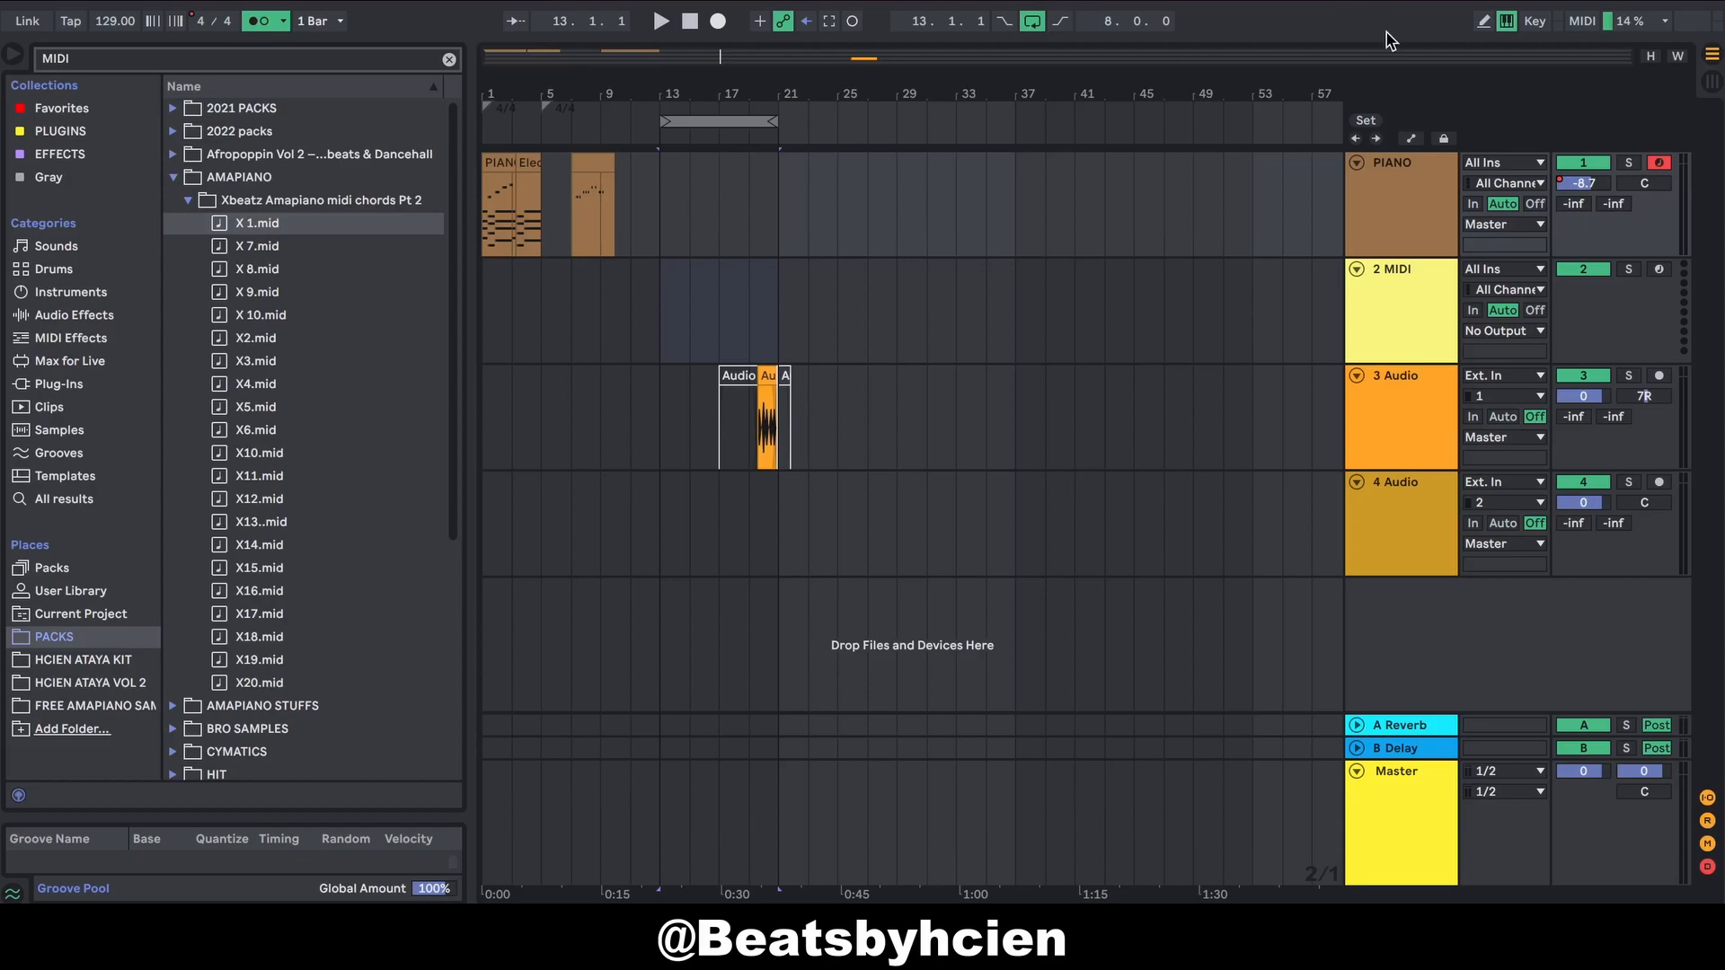
Step: Switch to the Session View, hide the clip detail area, narrow the browser and extend the mixer's height
{"action": "left_click", "coordinate": [1712, 85]}
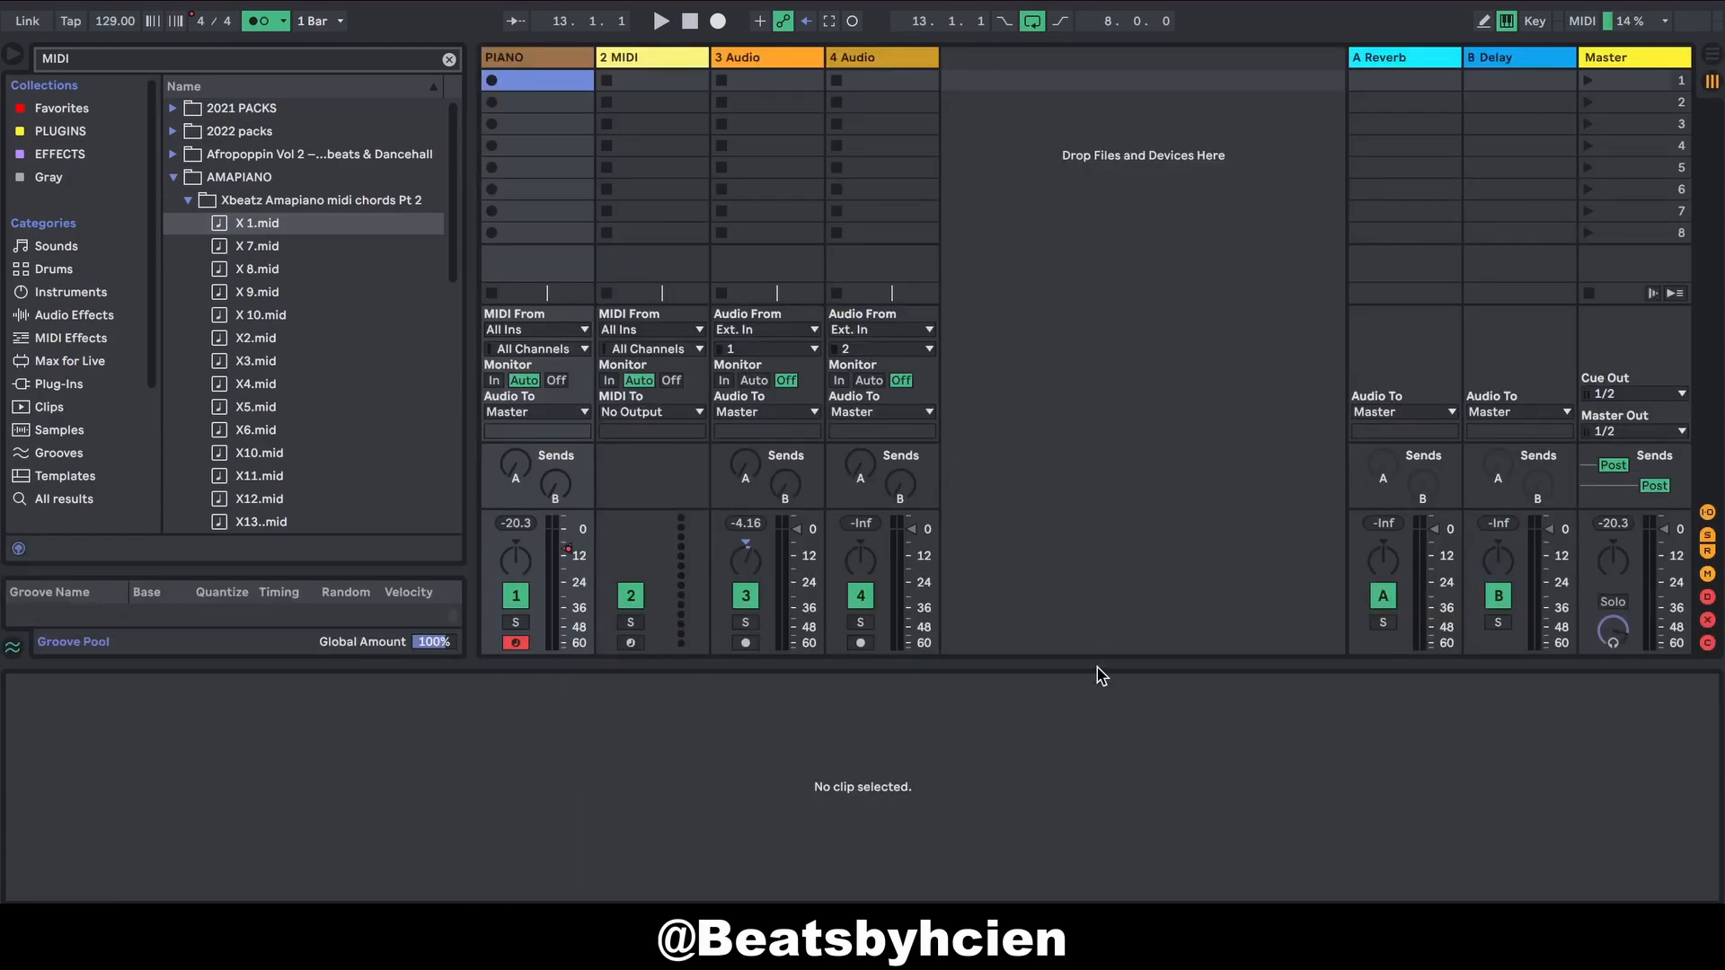
{"action": "left_click_drag", "start_coordinate": [1097, 665], "coordinate": [1096, 898]}
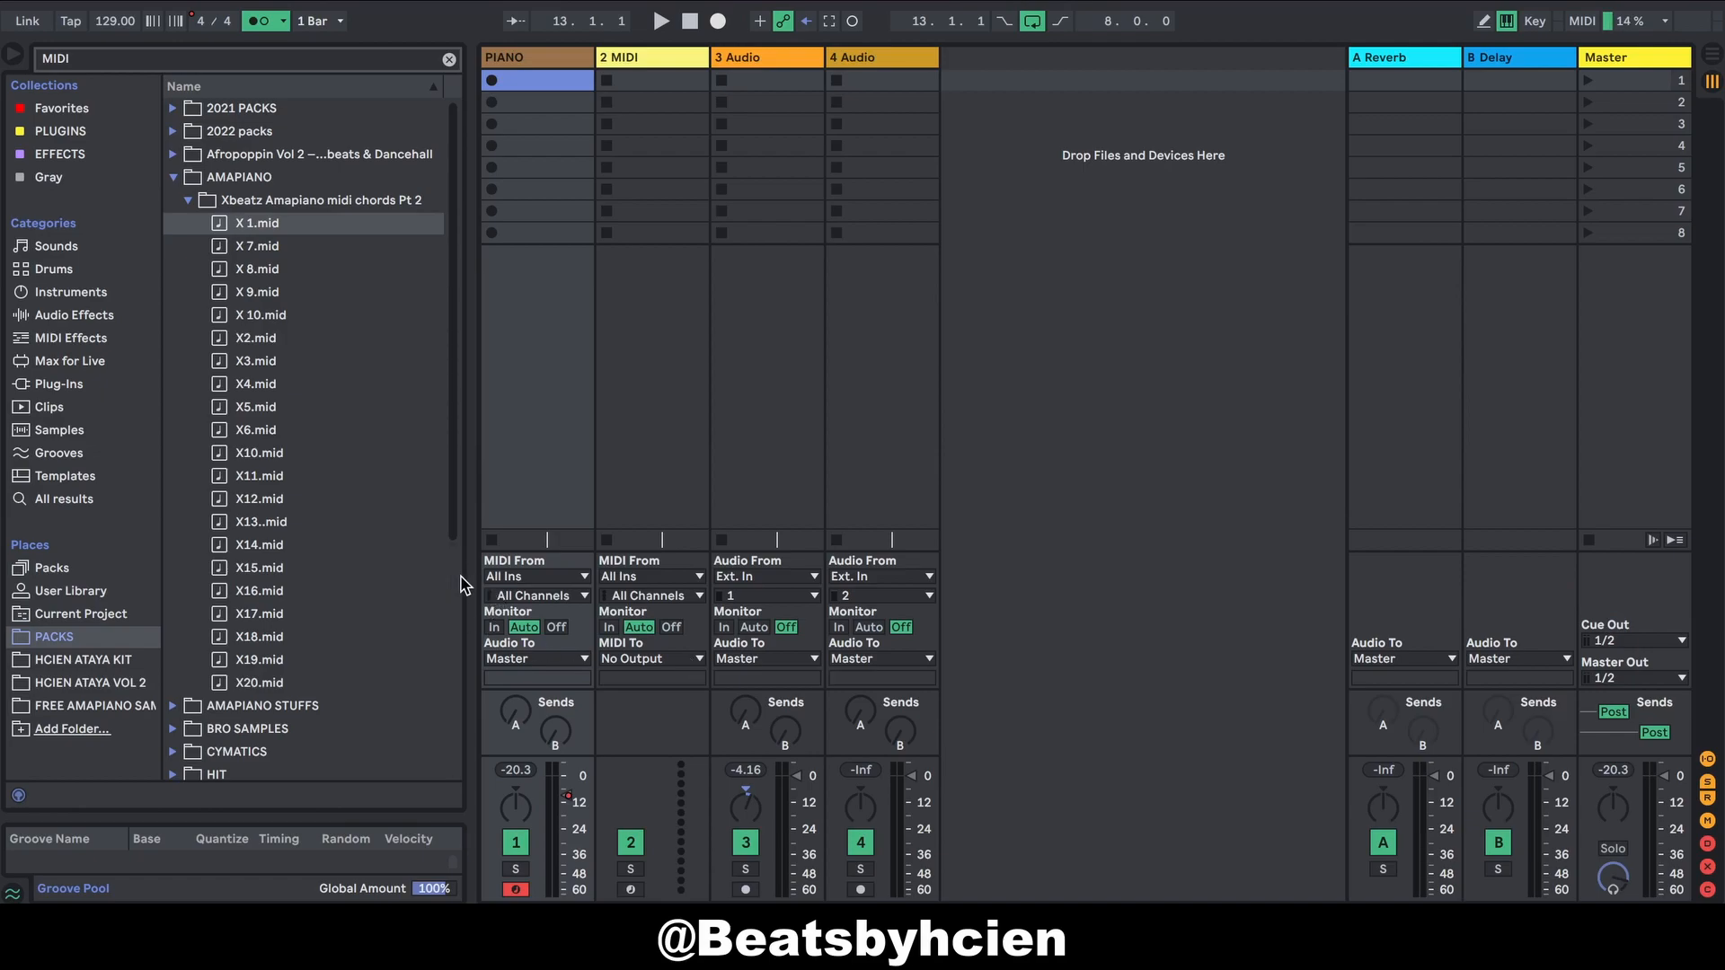
{"action": "left_click_drag", "start_coordinate": [463, 584], "coordinate": [361, 586]}
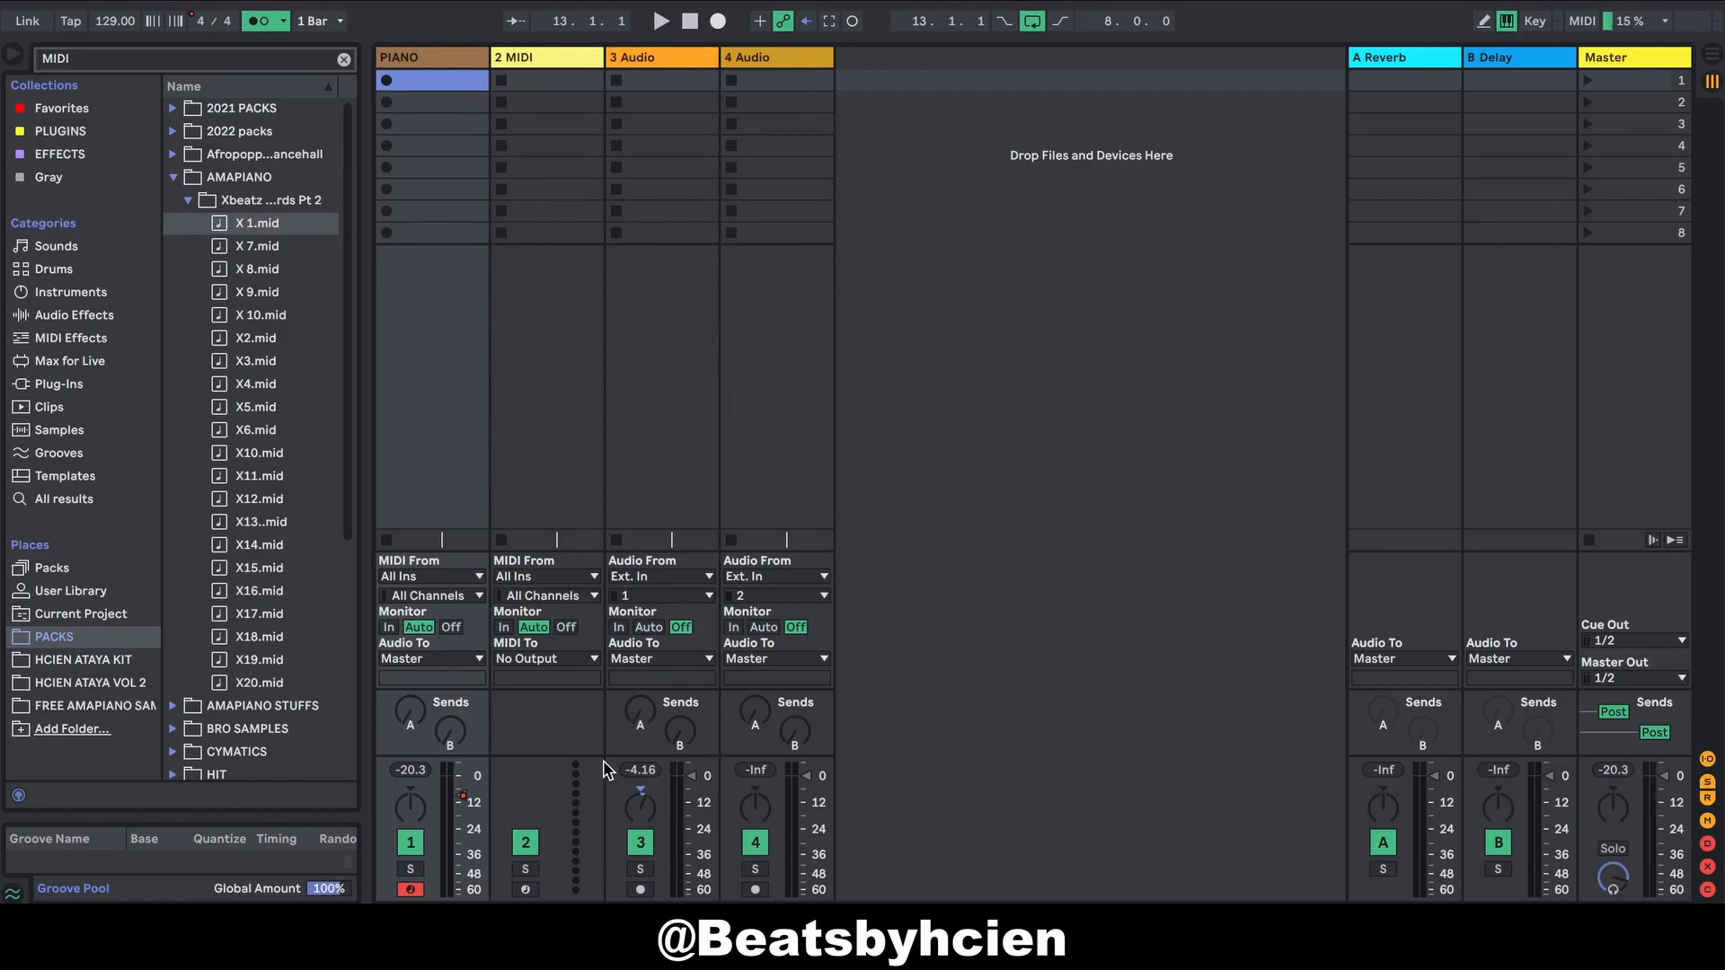
{"action": "left_click_drag", "start_coordinate": [610, 551], "coordinate": [635, 296]}
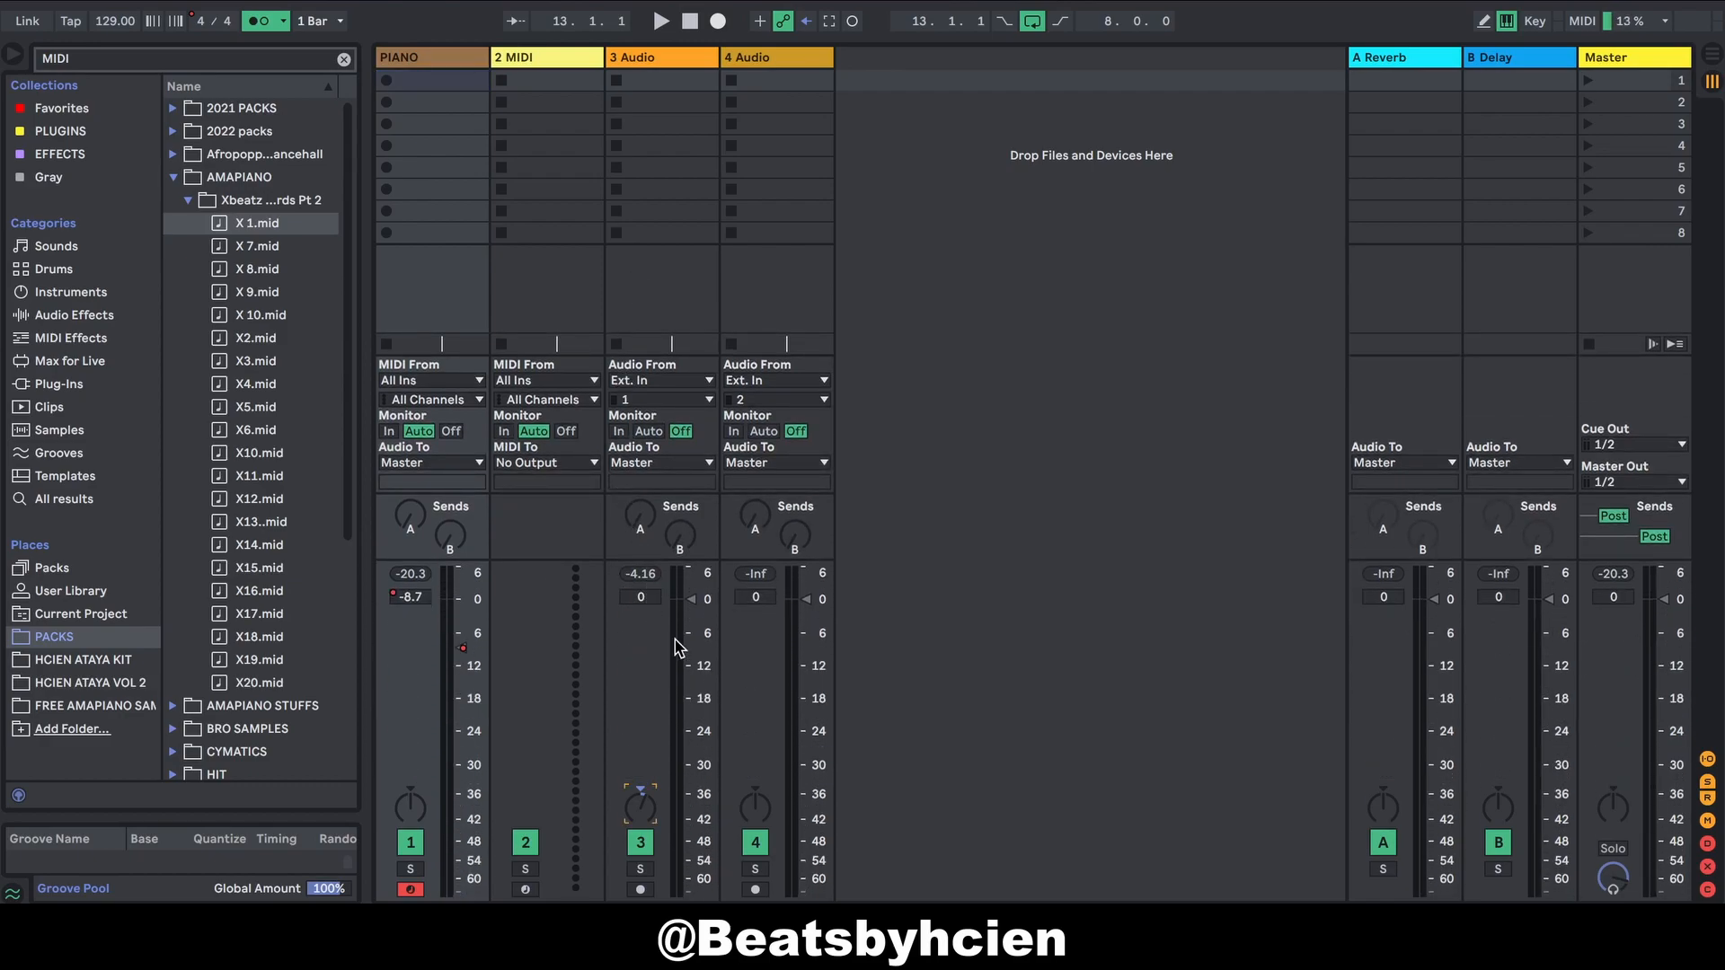
Step: Lower the 3 Audio track's volume to -13.3 dB and raise its send to the Reverb return
{"action": "left_click_drag", "start_coordinate": [692, 609], "coordinate": [692, 595]}
{"action": "mouse_move", "coordinate": [691, 680]}
{"action": "left_mouse_down"}
{"action": "mouse_move", "coordinate": [691, 608]}
{"action": "mouse_move", "coordinate": [691, 672]}
{"action": "left_mouse_up"}
Step: Select the Reverb and Delay return tracks in turn and insert a new return track after them
{"action": "left_click", "coordinate": [1397, 56]}
{"action": "left_click", "coordinate": [1511, 59]}
{"action": "left_click", "coordinate": [1376, 58]}
{"action": "right_click", "coordinate": [1182, 187]}
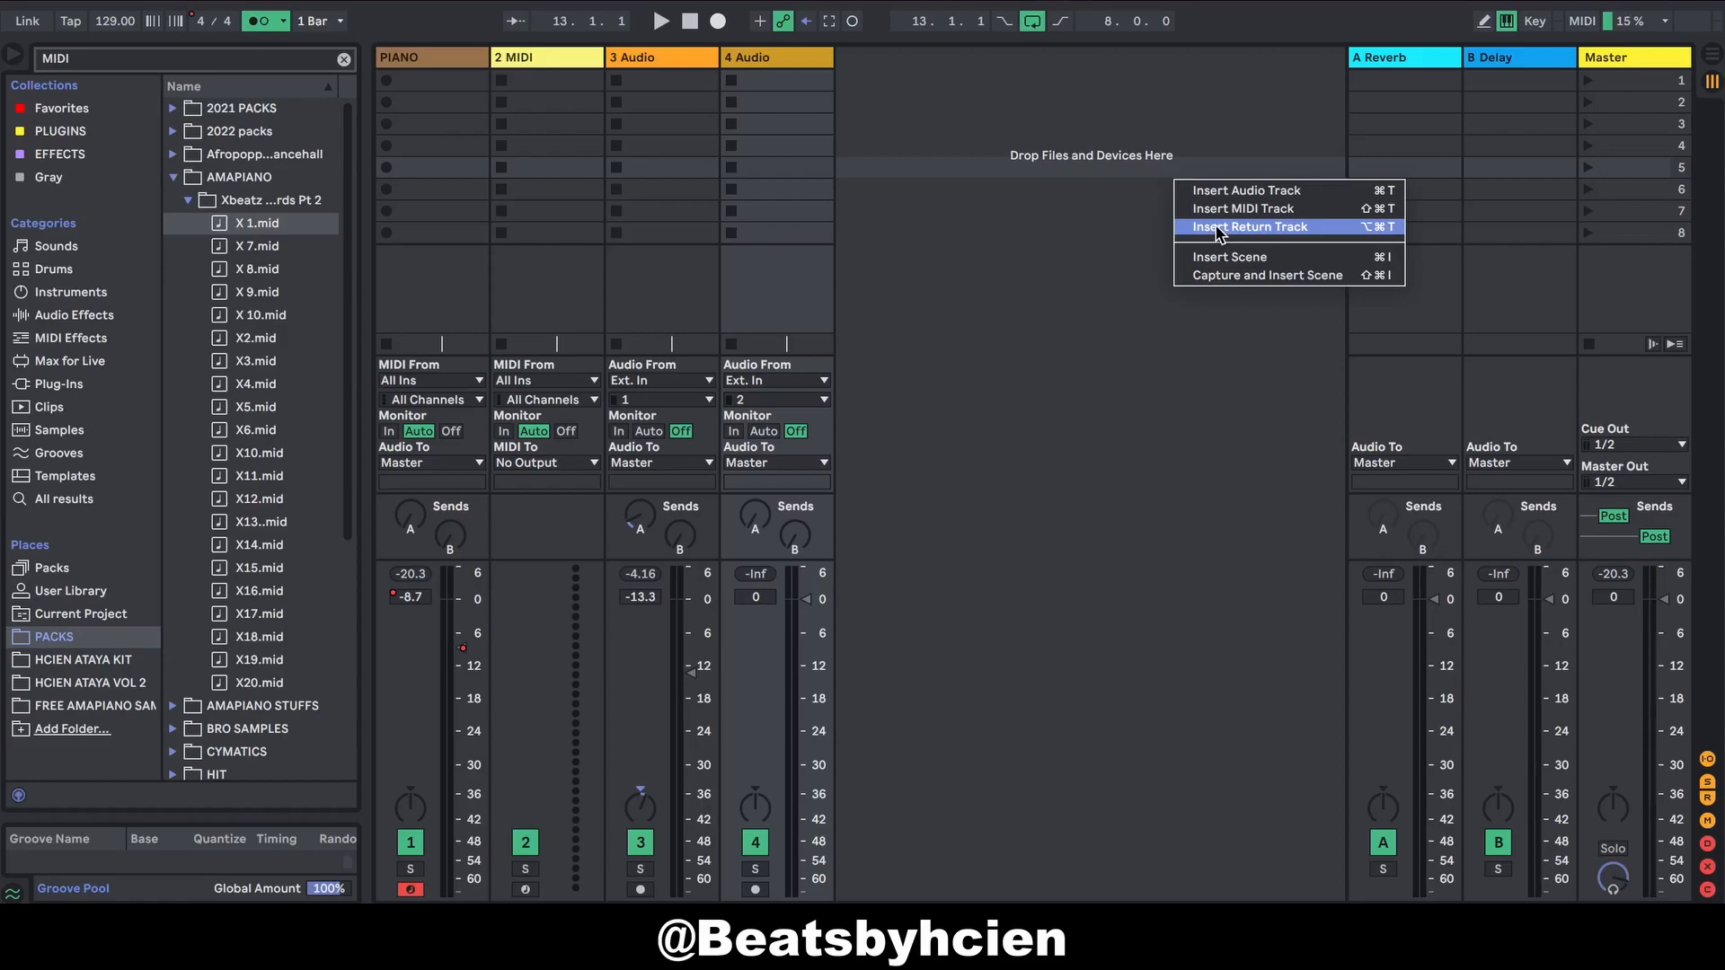
{"action": "left_click", "coordinate": [1394, 60]}
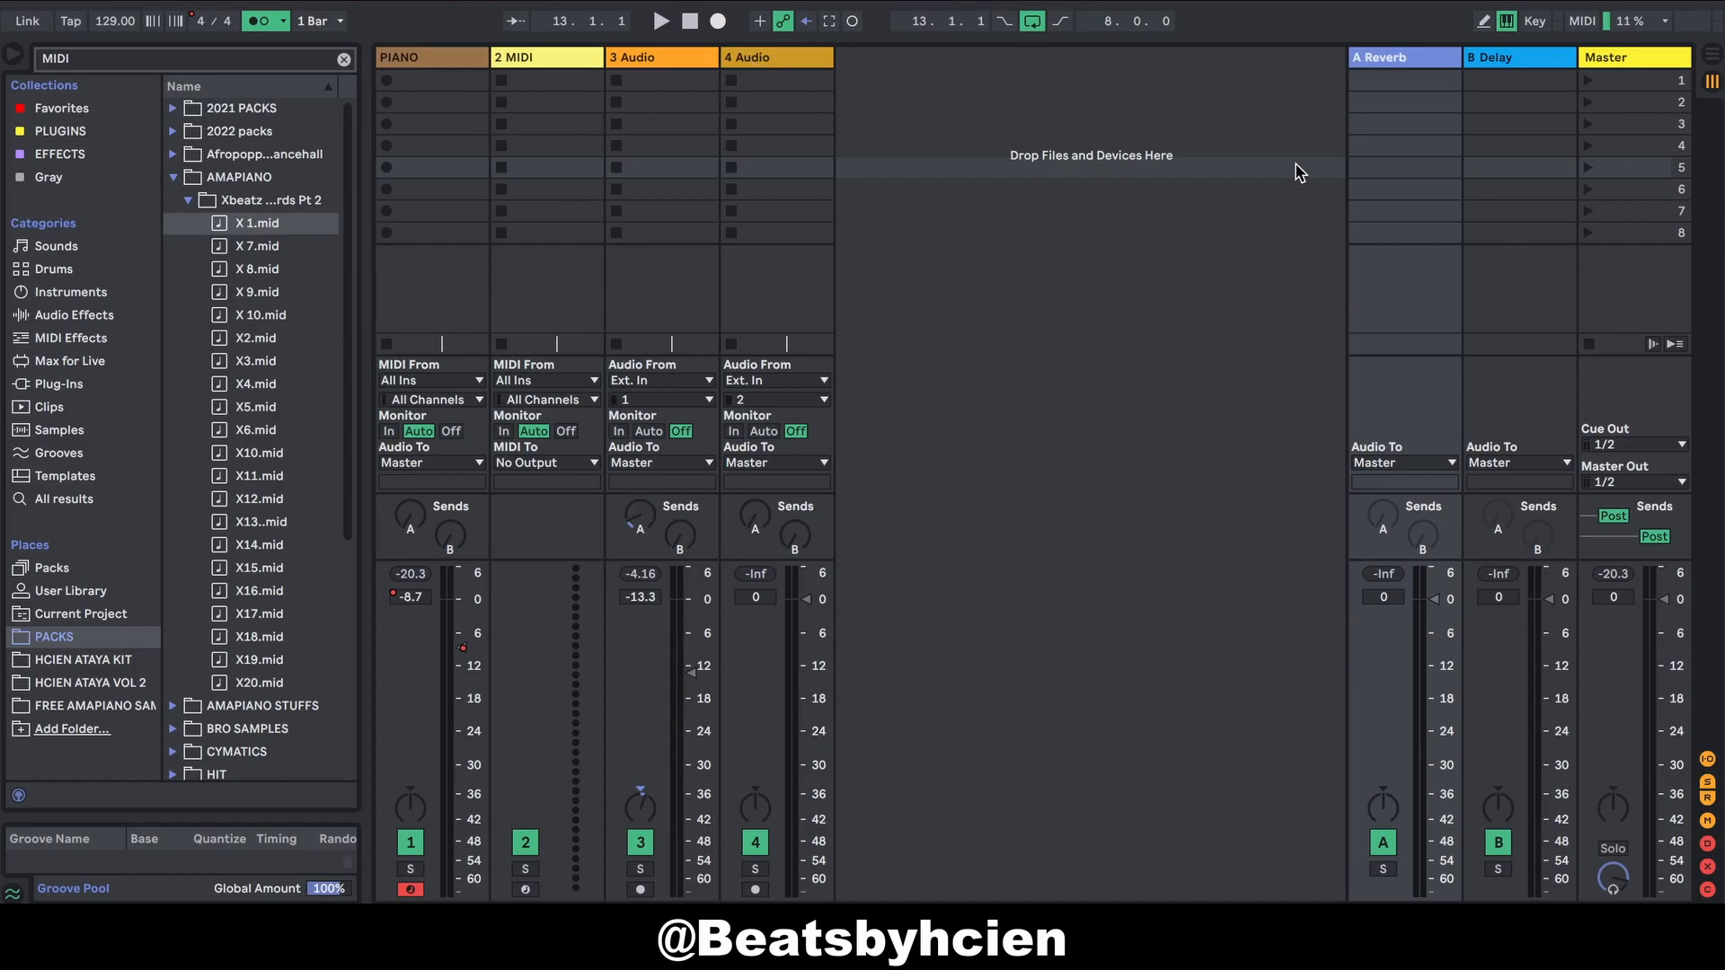
{"action": "right_click", "coordinate": [1228, 70]}
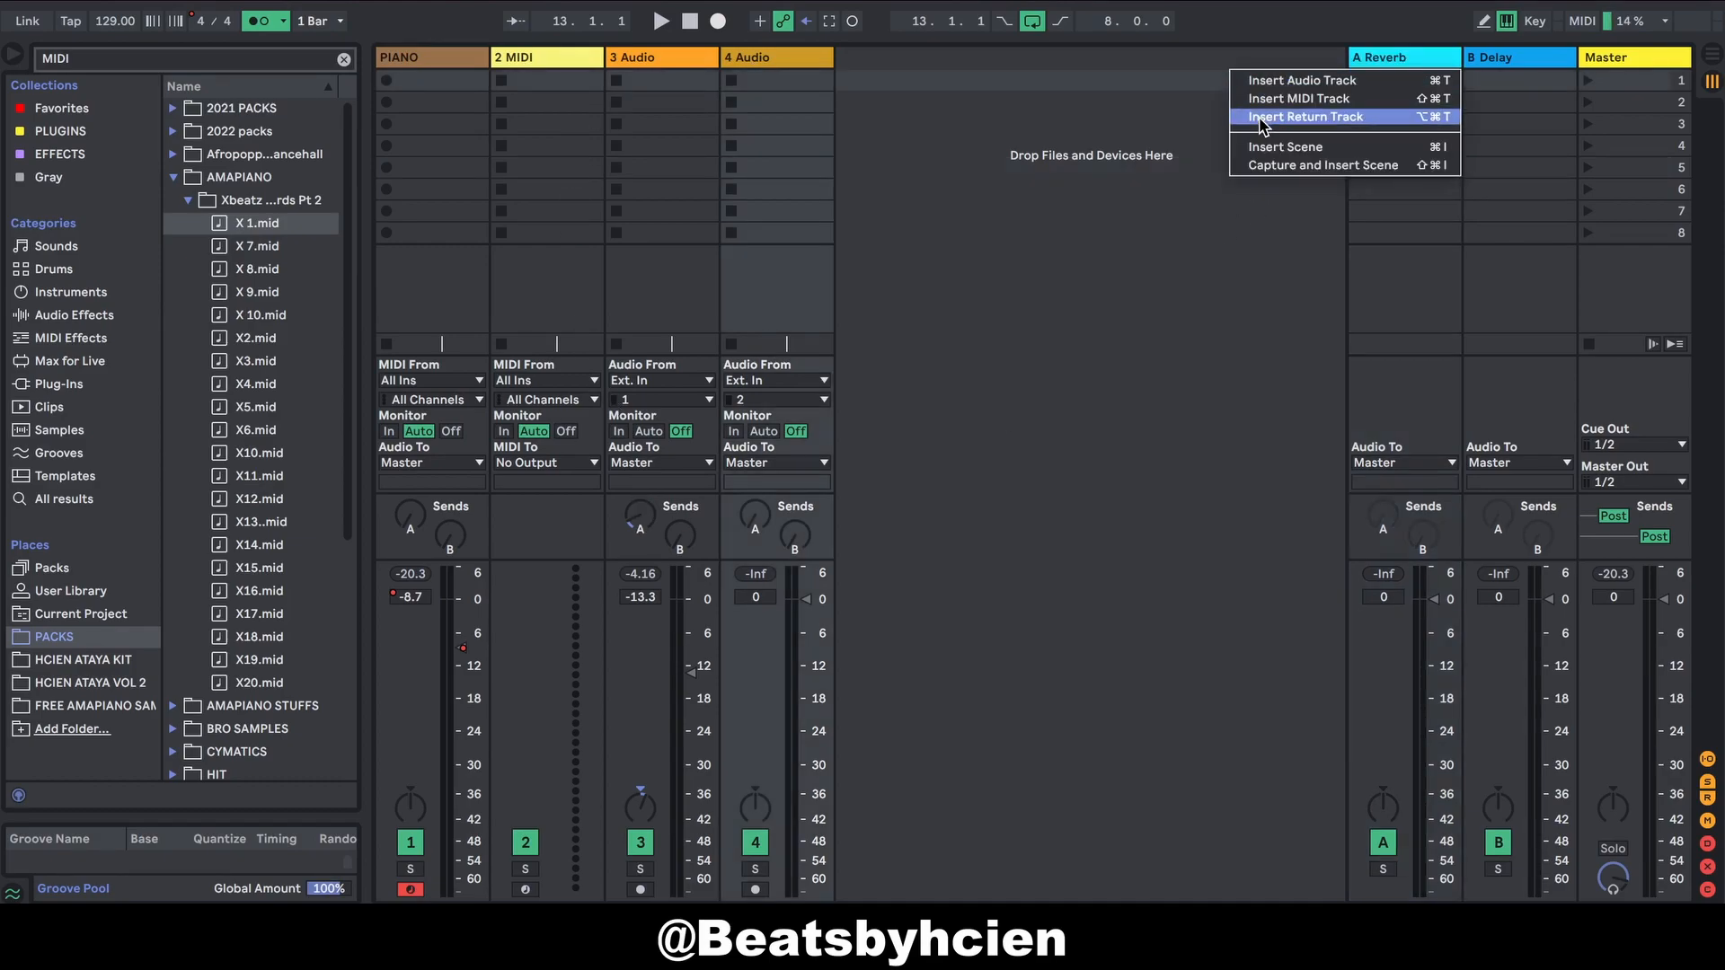
{"action": "left_click", "coordinate": [1261, 118]}
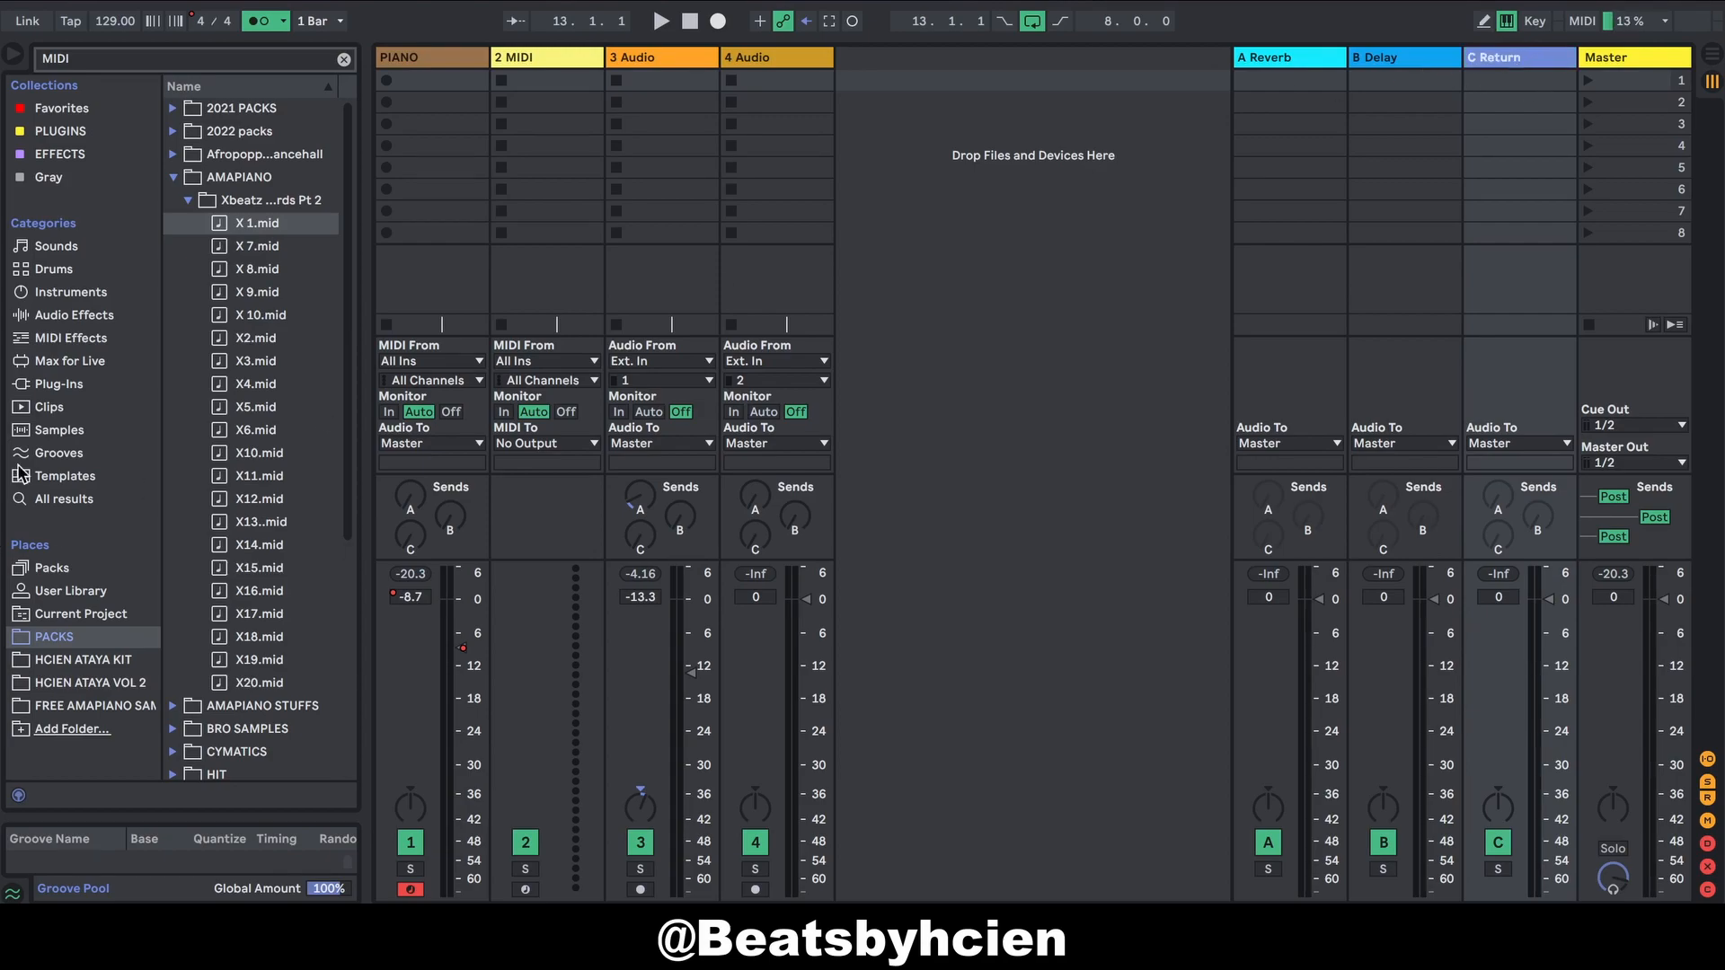
Step: Clear the browser search, load Hybrid Reverb from the Reverb & Resonance audio effects onto return track C and hide the device view
{"action": "left_click", "coordinate": [72, 319]}
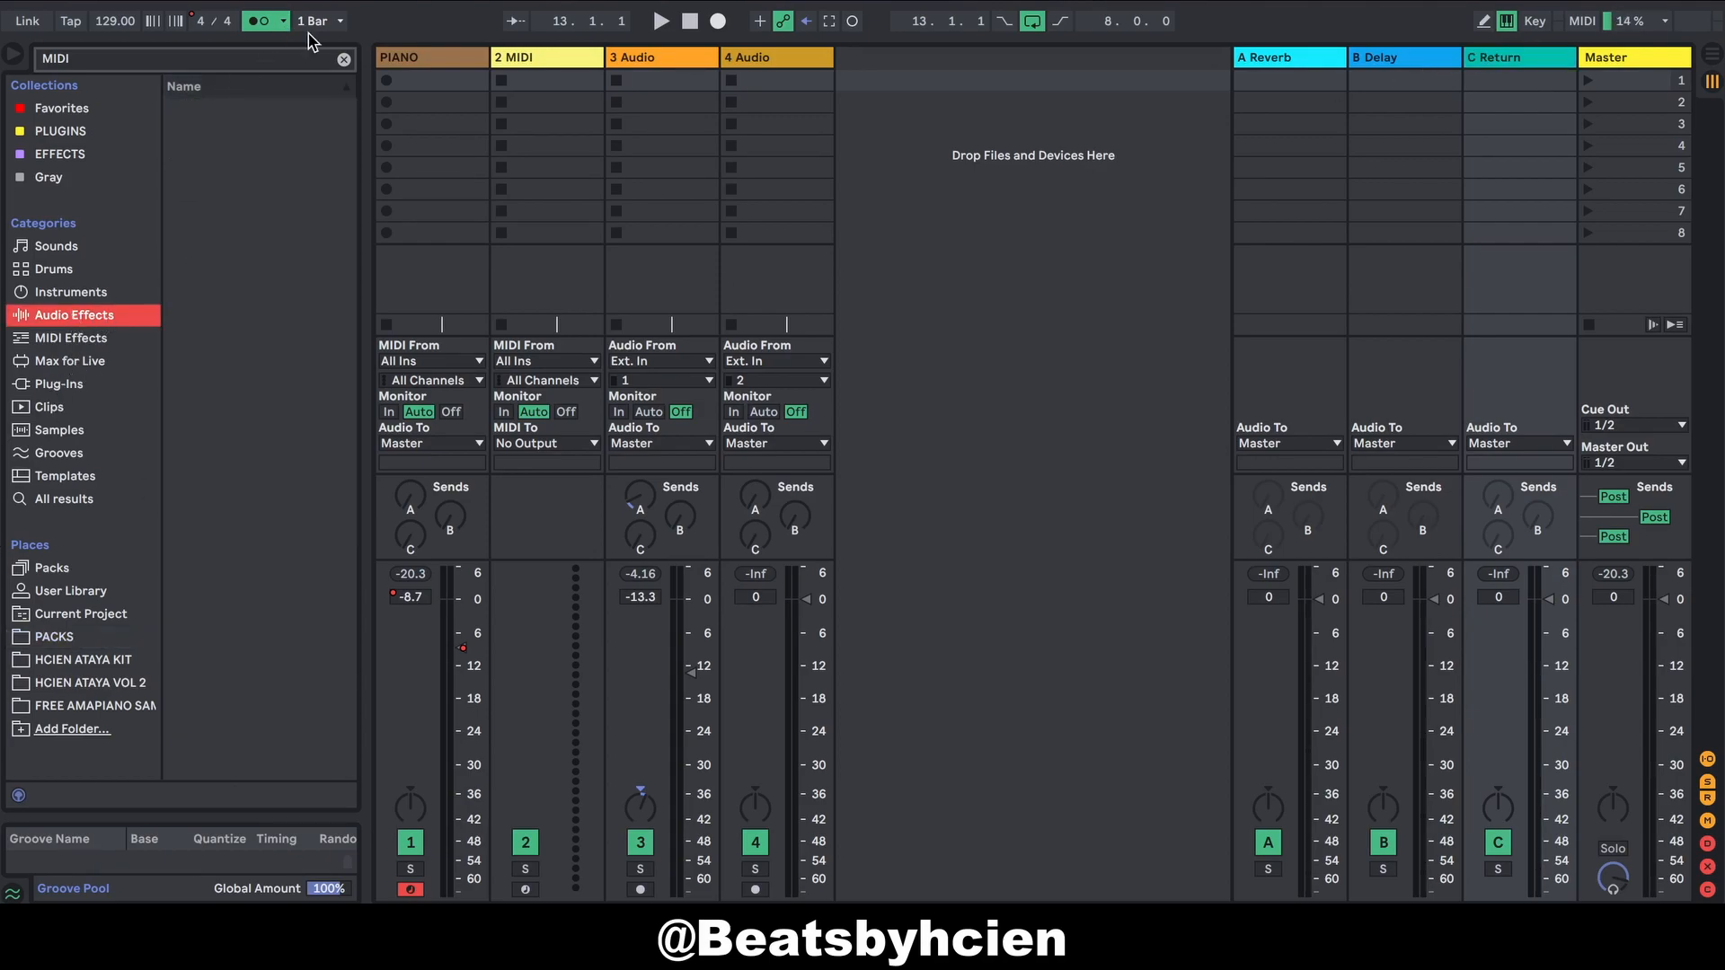
{"action": "left_click", "coordinate": [345, 59]}
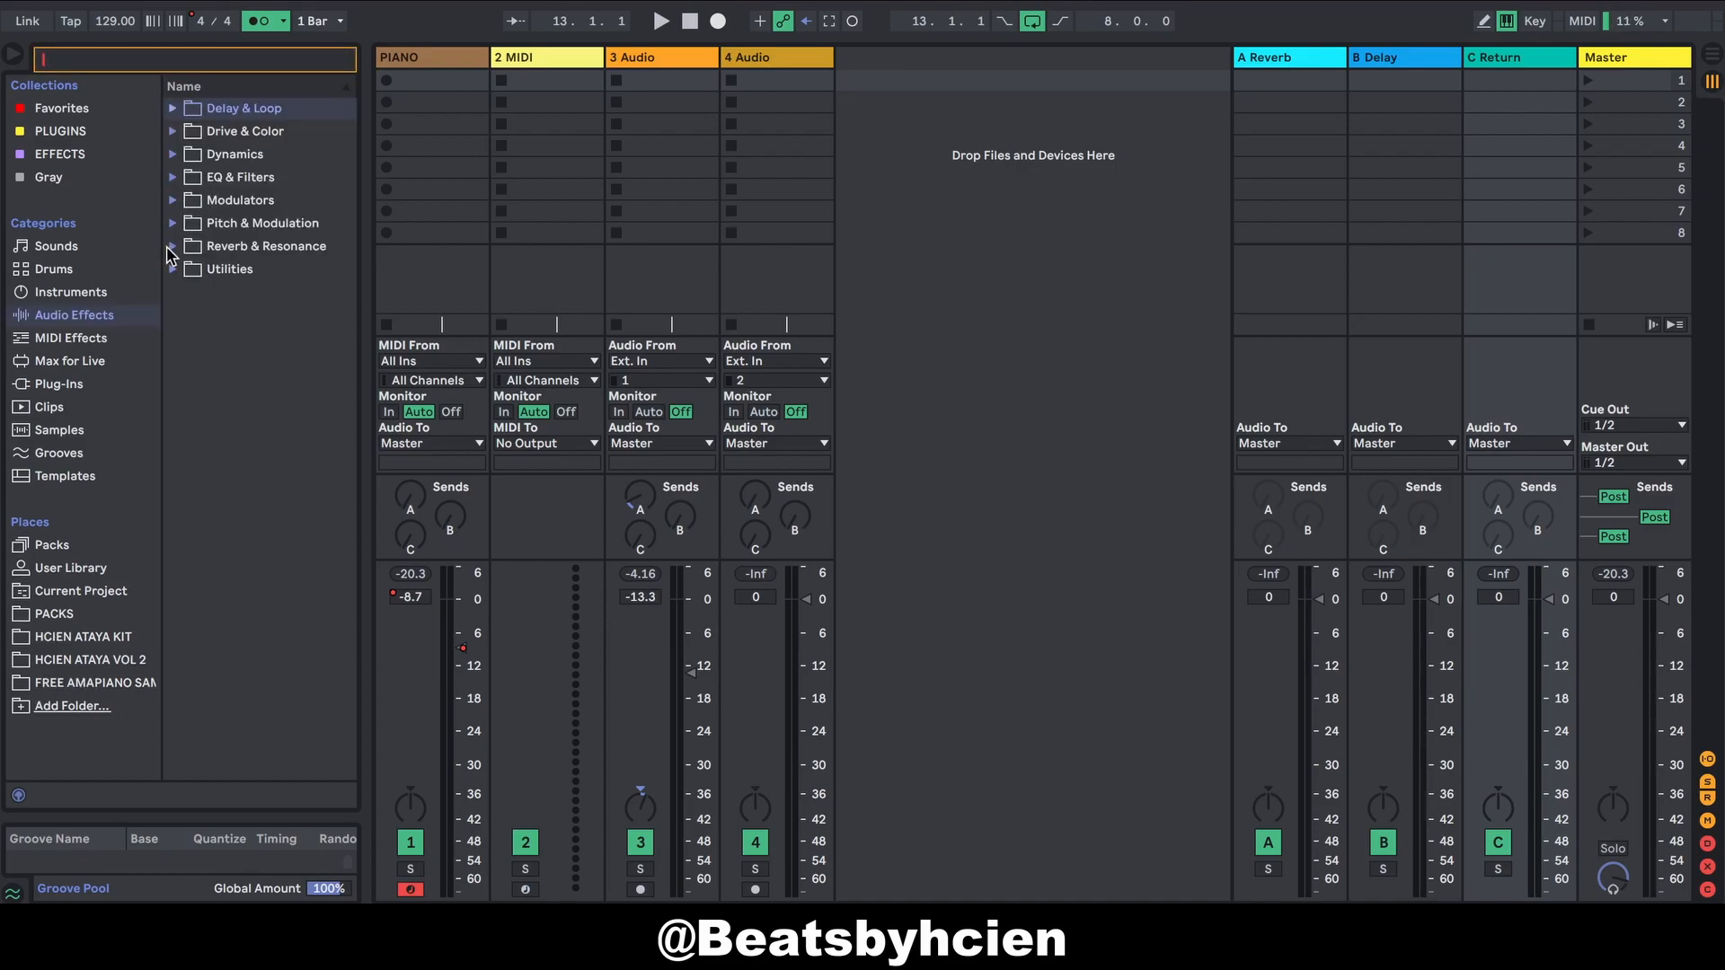
{"action": "left_click", "coordinate": [171, 247]}
{"action": "left_click_drag", "start_coordinate": [208, 301], "coordinate": [1492, 62]}
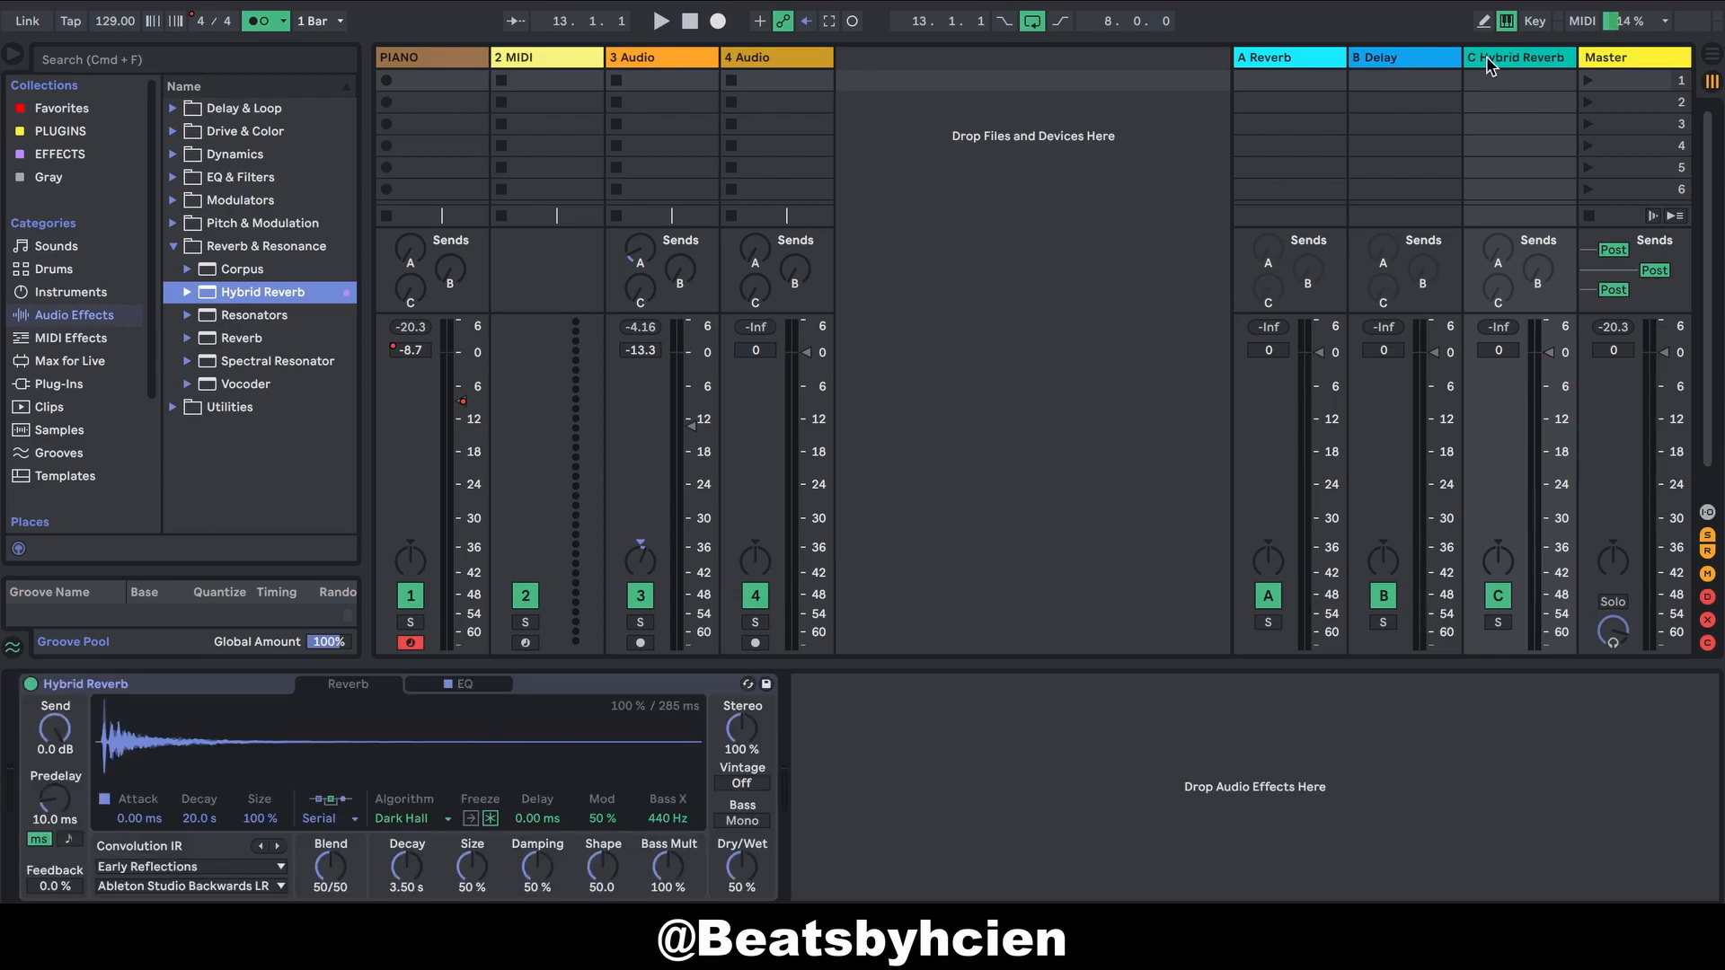
{"action": "left_click", "coordinate": [1048, 667]}
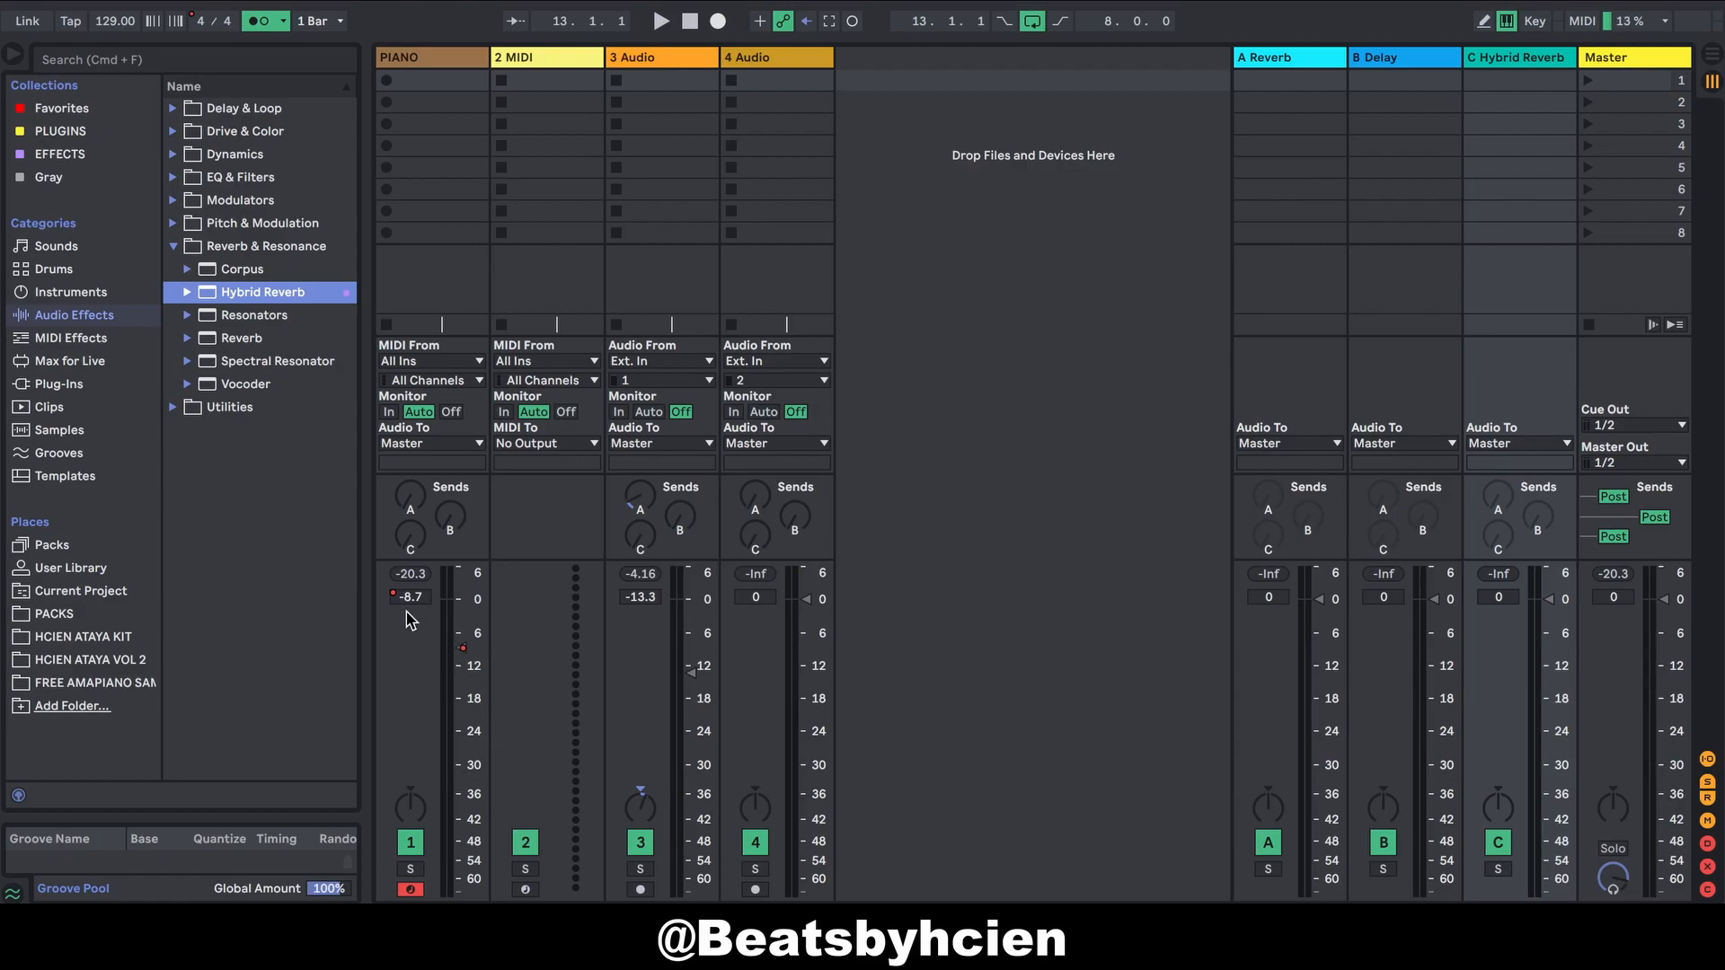
Step: Delete the volume automation of the PIANO track
{"action": "right_click", "coordinate": [462, 653]}
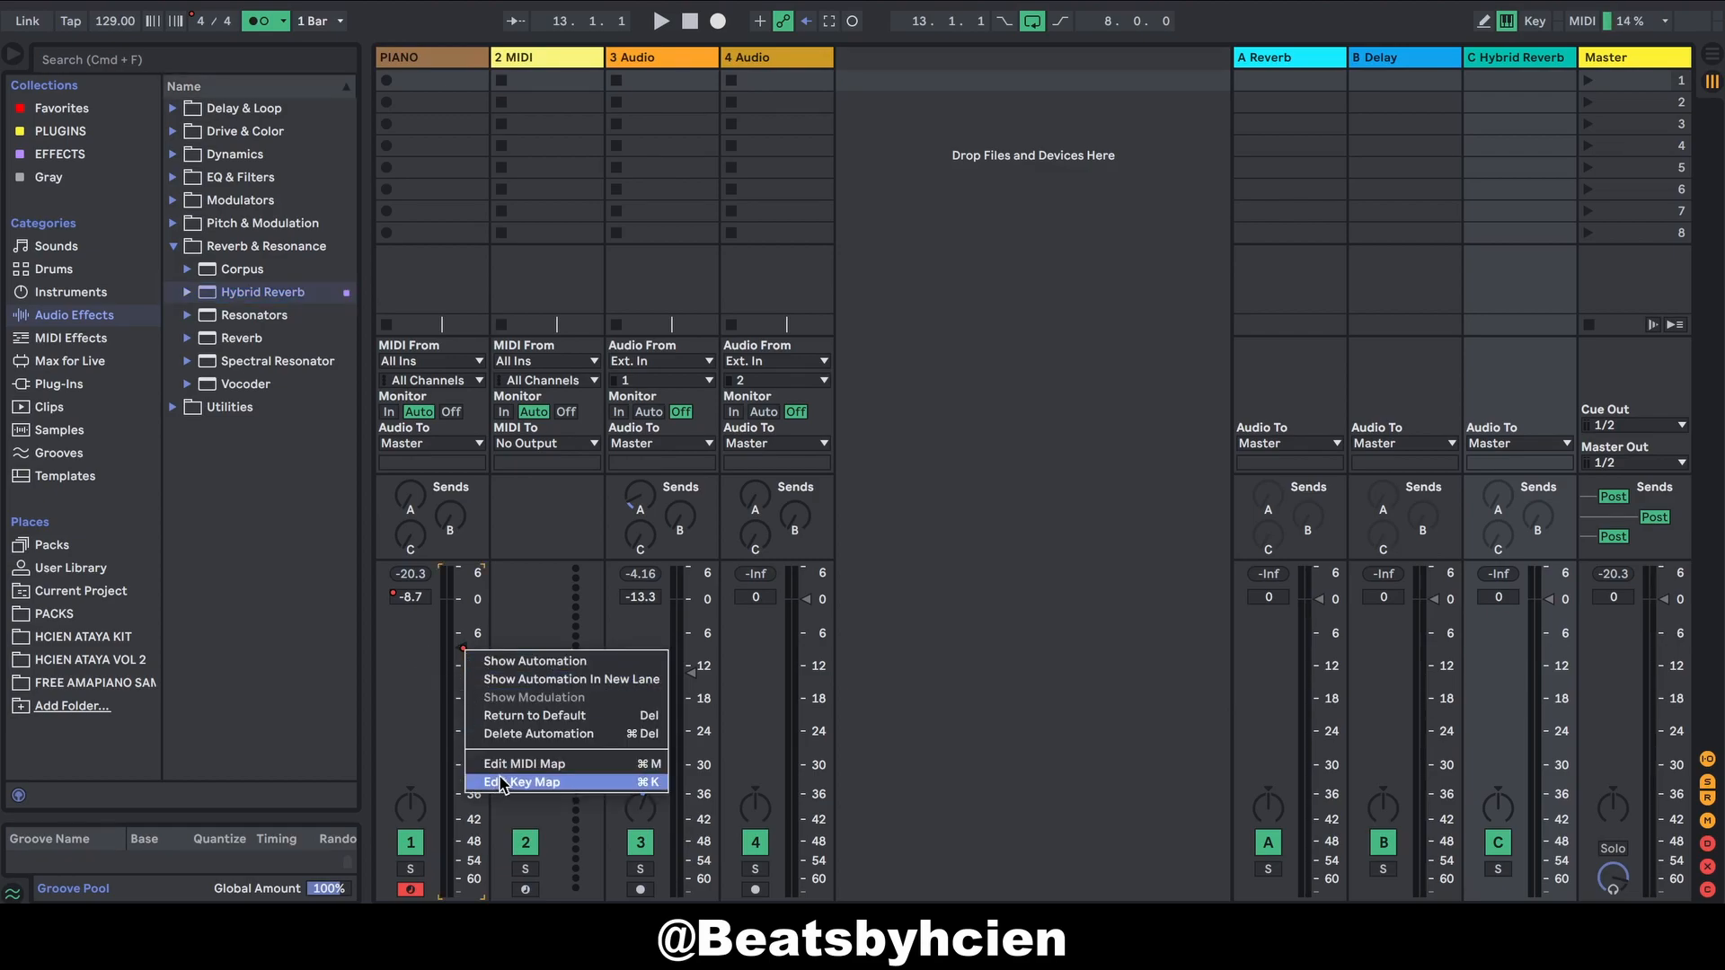
{"action": "left_click", "coordinate": [505, 734]}
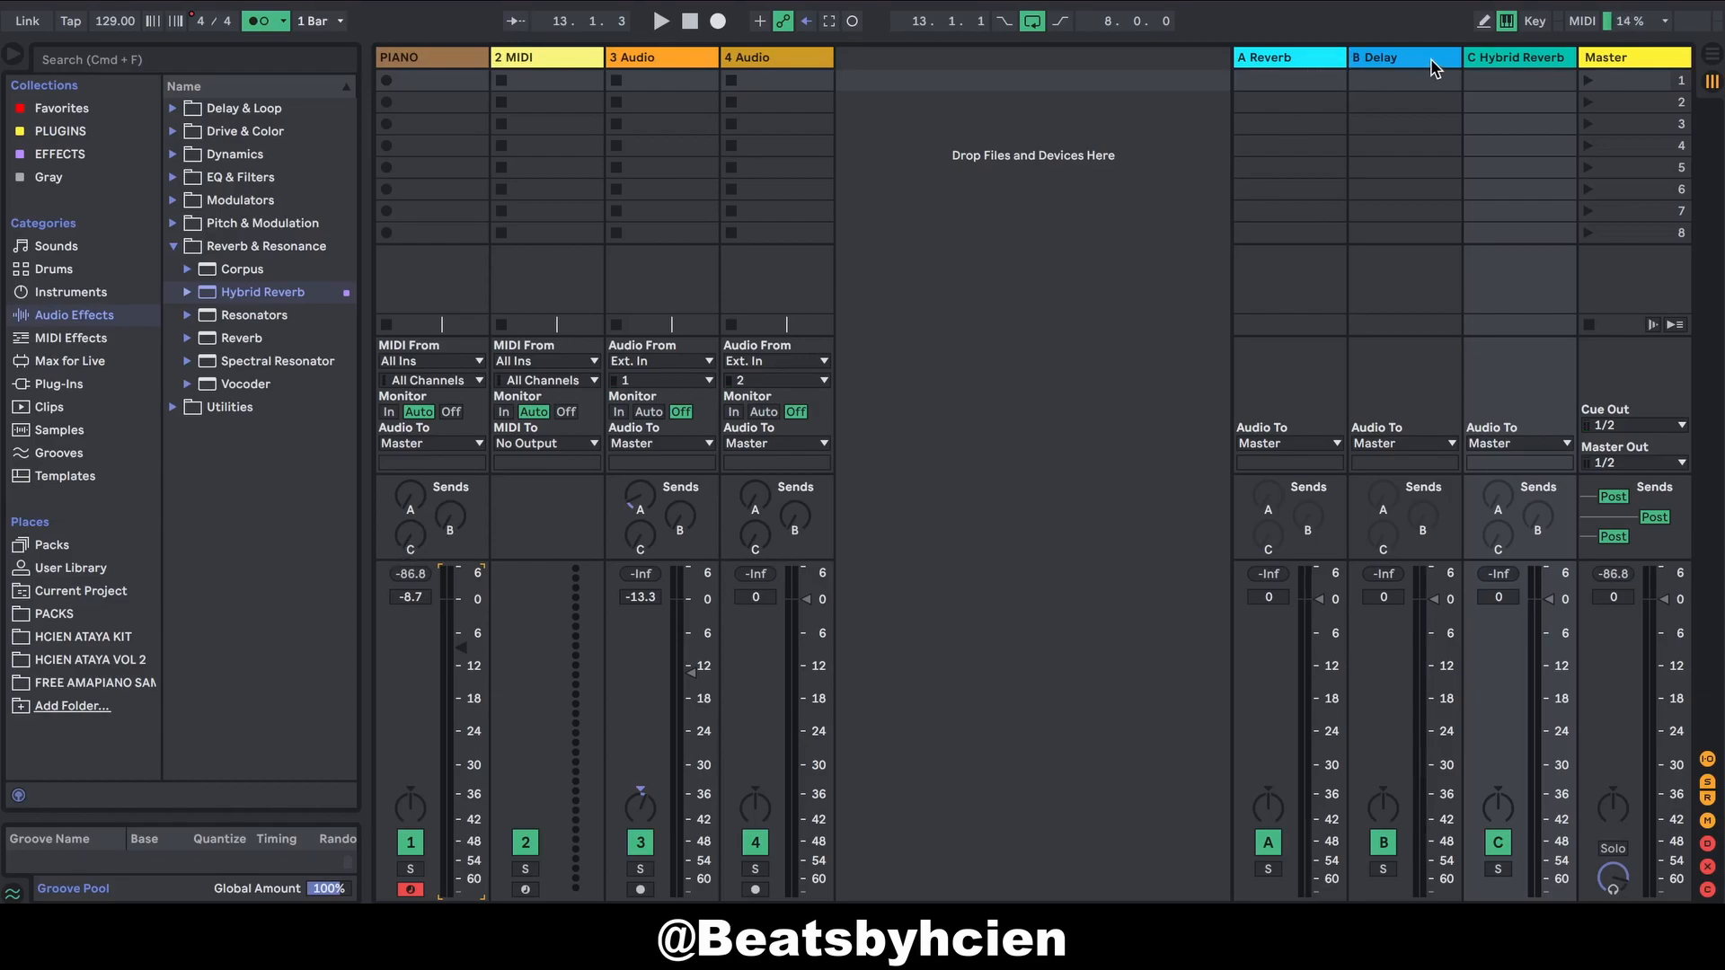
Step: Try the PIANO track's Send A control and lower the 3 Audio track's volume to -18 dB
{"action": "mouse_move", "coordinate": [411, 503]}
{"action": "left_mouse_down"}
{"action": "mouse_move", "coordinate": [411, 449]}
{"action": "mouse_move", "coordinate": [412, 490]}
{"action": "mouse_move", "coordinate": [445, 537]}
{"action": "mouse_move", "coordinate": [406, 500]}
{"action": "left_mouse_up"}
{"action": "left_click_drag", "start_coordinate": [688, 669], "coordinate": [690, 698]}
Step: Add EQ Eight from the EQ & Filters audio effects to the 3 Audio track's device chain and hide the device view
{"action": "double_click", "coordinate": [666, 56]}
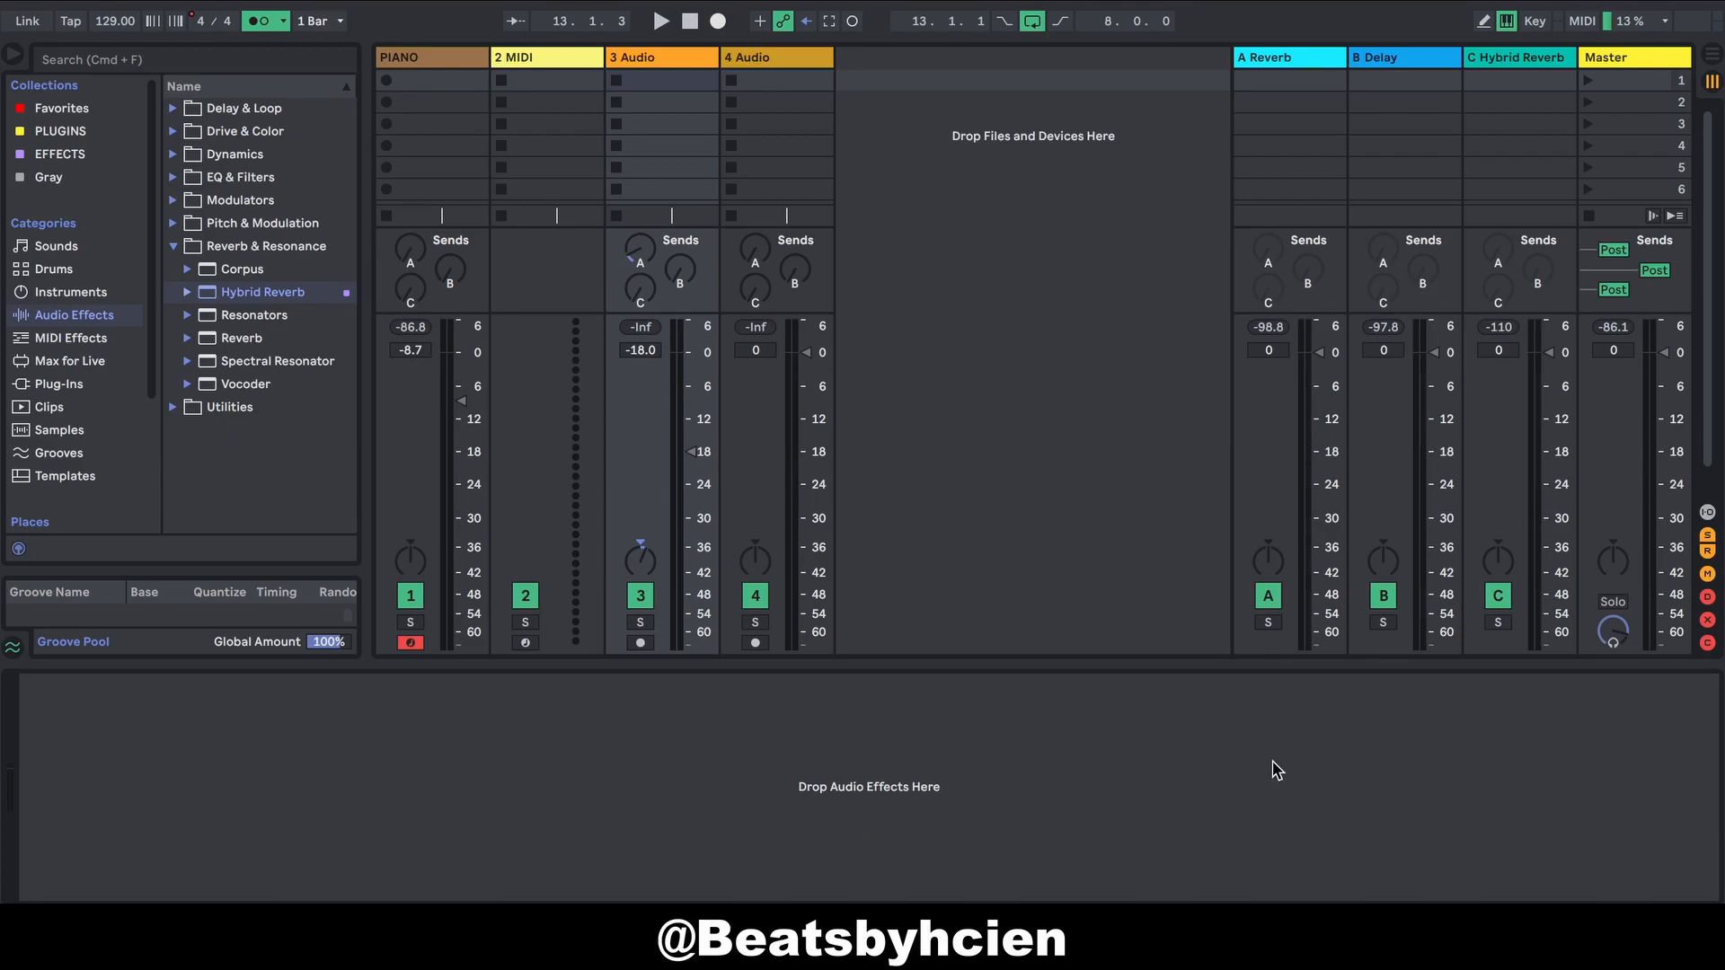
{"action": "left_click", "coordinate": [173, 178]}
{"action": "left_click_drag", "start_coordinate": [240, 246], "coordinate": [225, 808]}
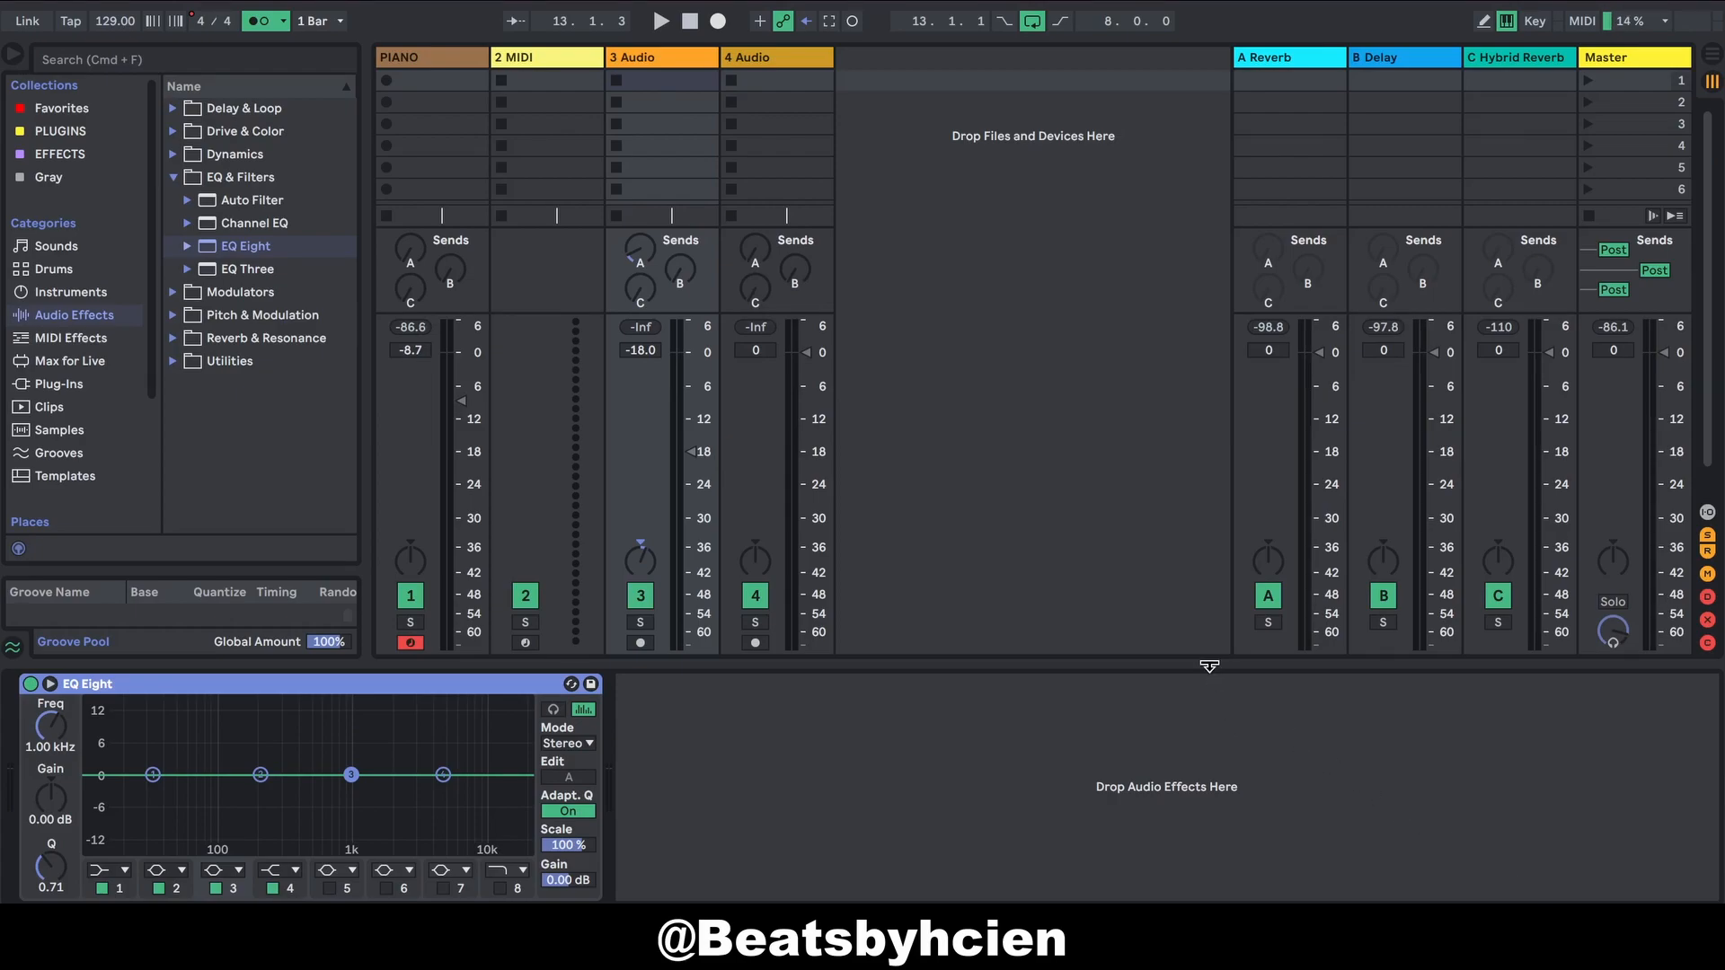
{"action": "left_click_drag", "start_coordinate": [1209, 666], "coordinate": [1213, 674]}
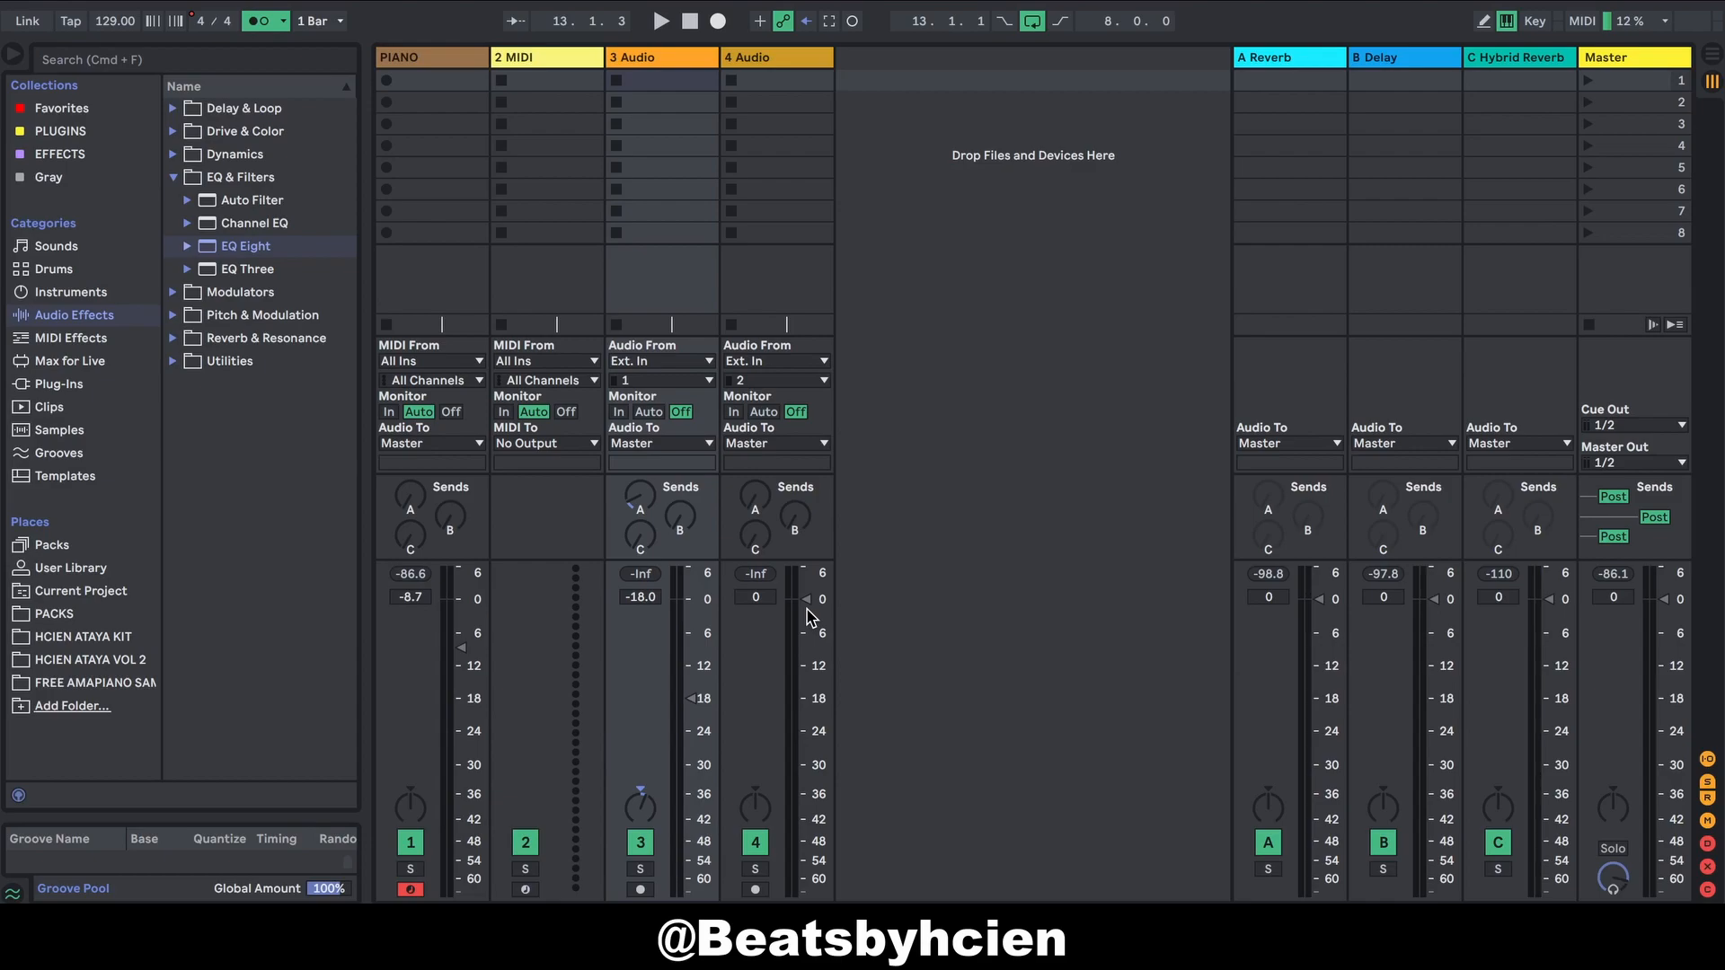
Step: Set the 3 Audio track's volume to -12 dB, and the PIANO track's pan to 27R and volume to -20.8 dB
{"action": "left_click_drag", "start_coordinate": [689, 701], "coordinate": [689, 668]}
{"action": "left_click", "coordinate": [411, 806]}
{"action": "left_click_drag", "start_coordinate": [410, 806], "coordinate": [410, 795]}
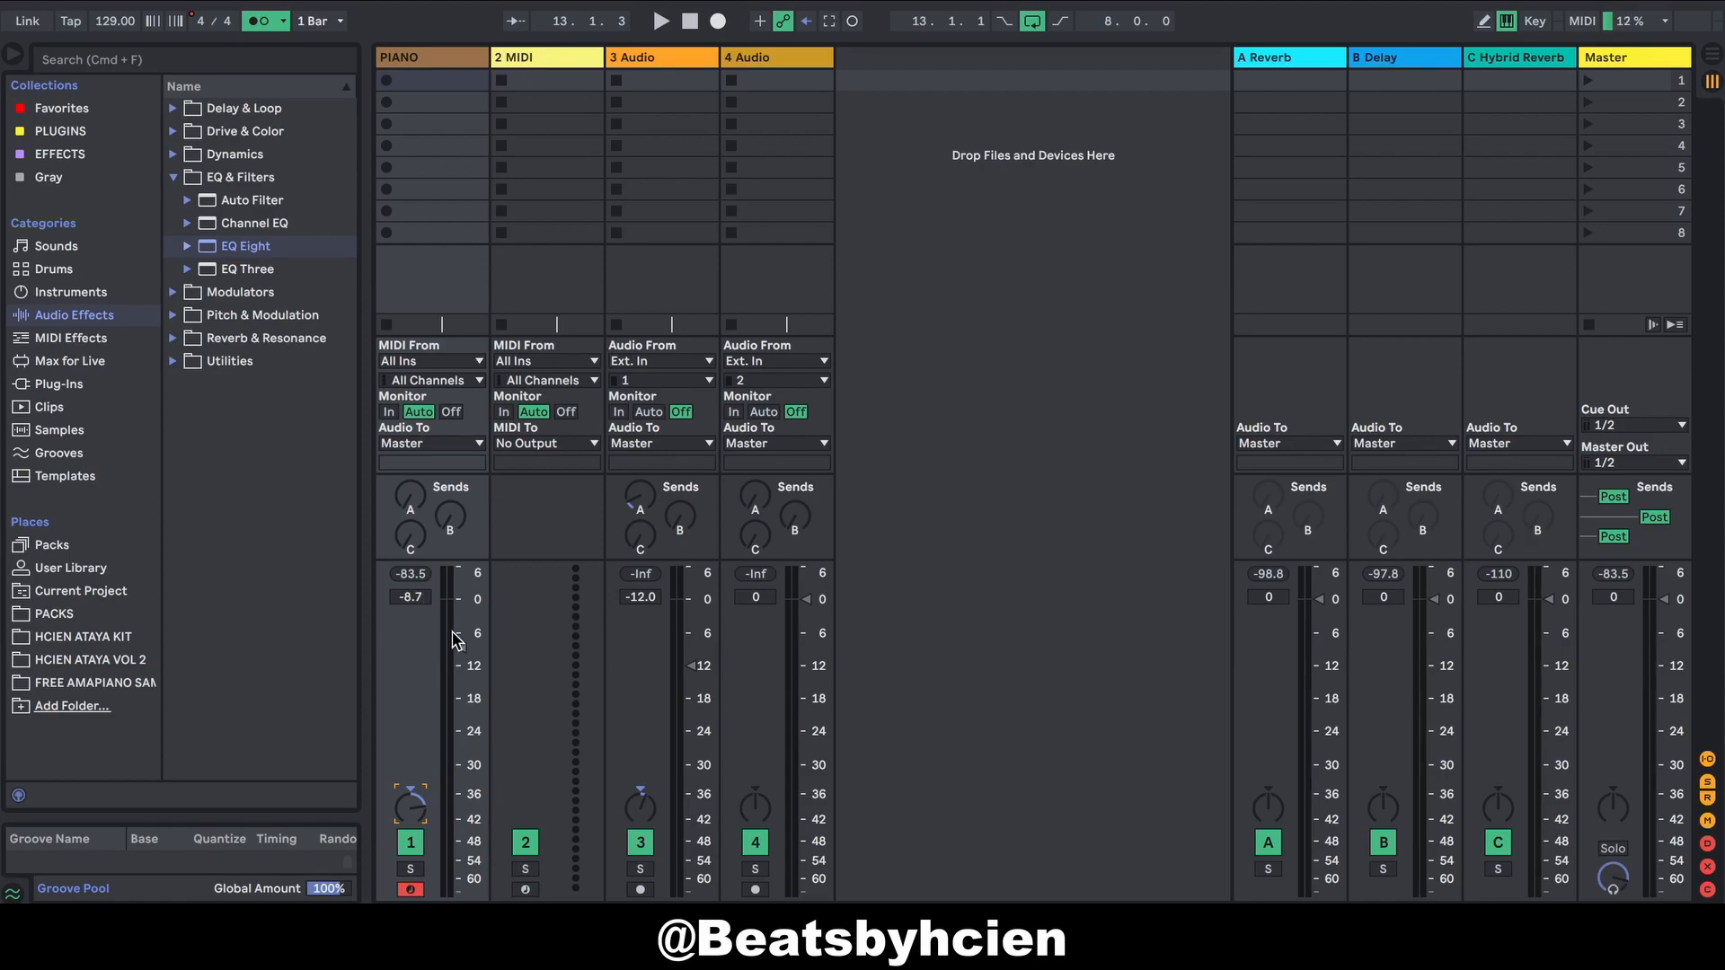
{"action": "left_click_drag", "start_coordinate": [461, 647], "coordinate": [461, 711]}
Step: Play the arrangement briefly, then switch the PIANO track off and on and try its solo control
{"action": "key", "text": "space"}
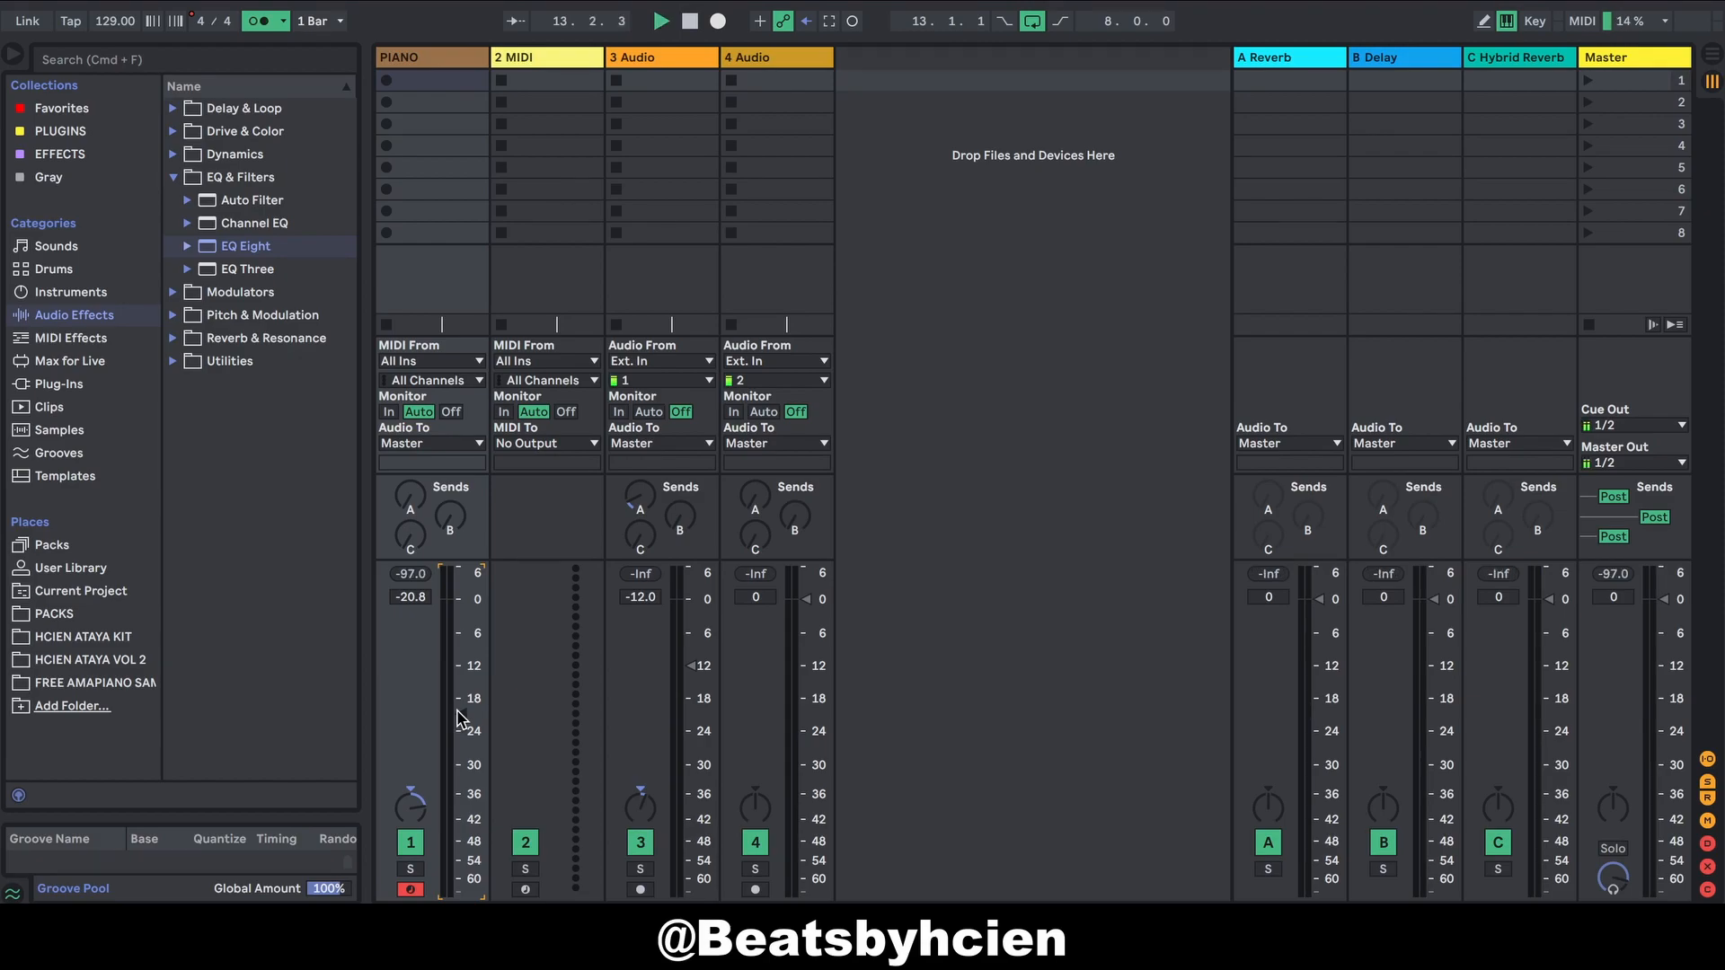
{"action": "left_click", "coordinate": [410, 848]}
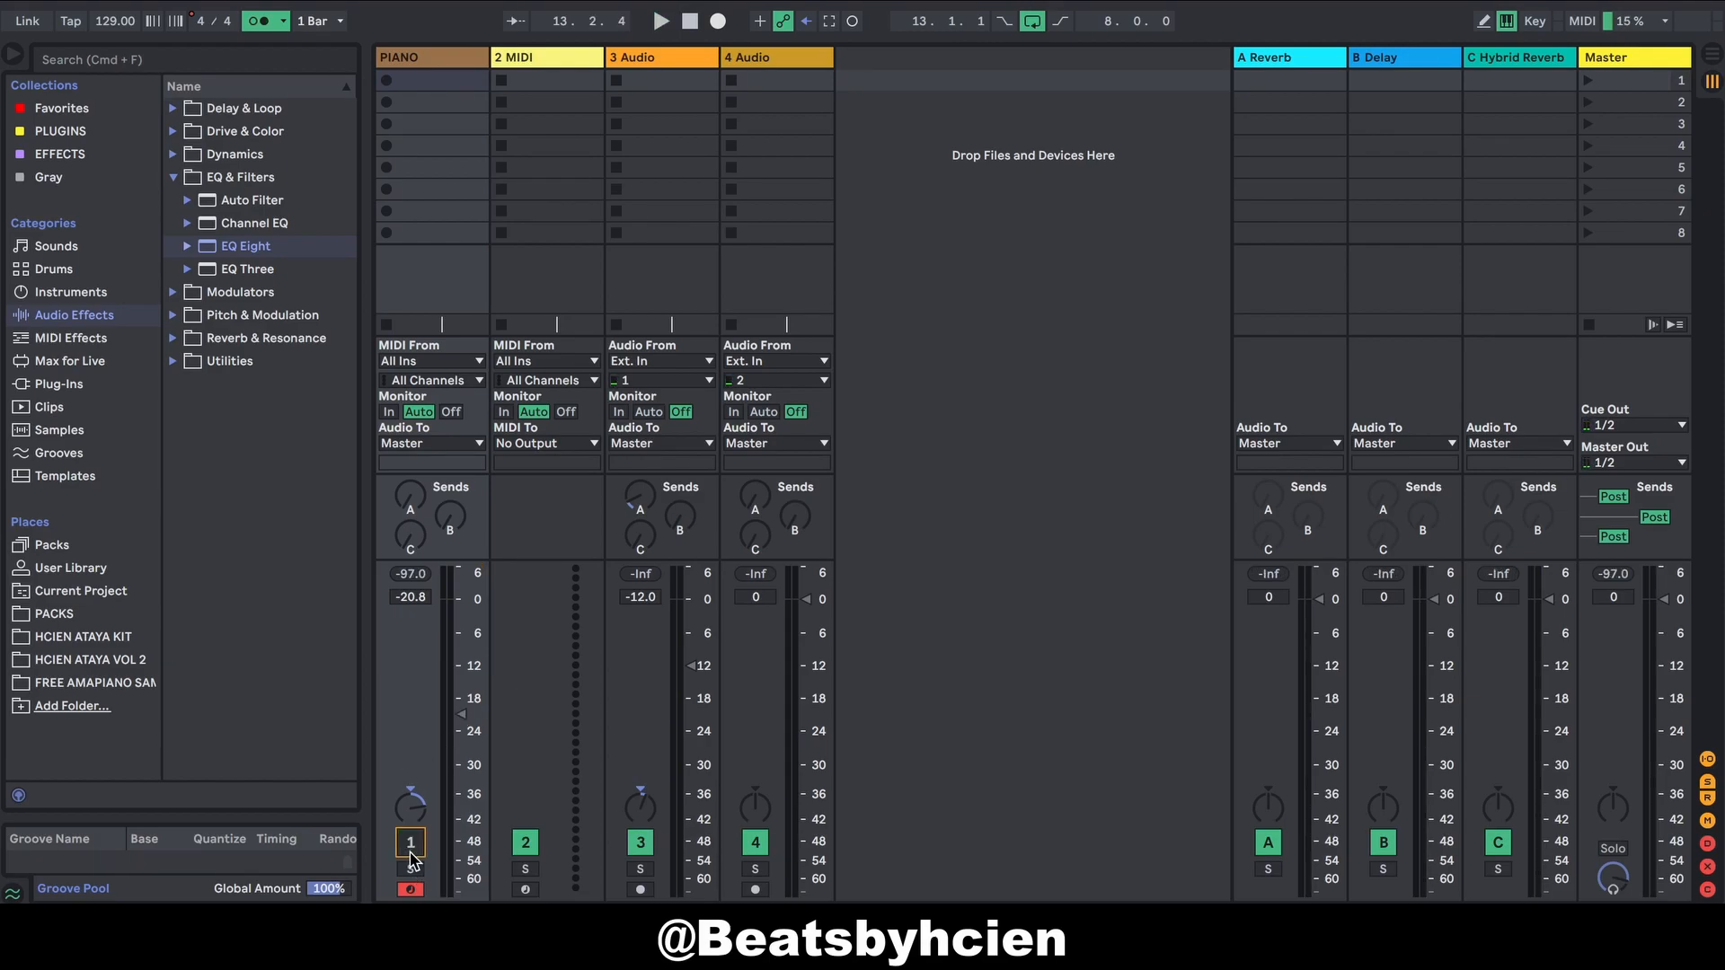
{"action": "left_click", "coordinate": [410, 850]}
{"action": "left_click", "coordinate": [410, 871]}
Step: View the Master track's device chain and hide it again
{"action": "double_click", "coordinate": [1629, 54]}
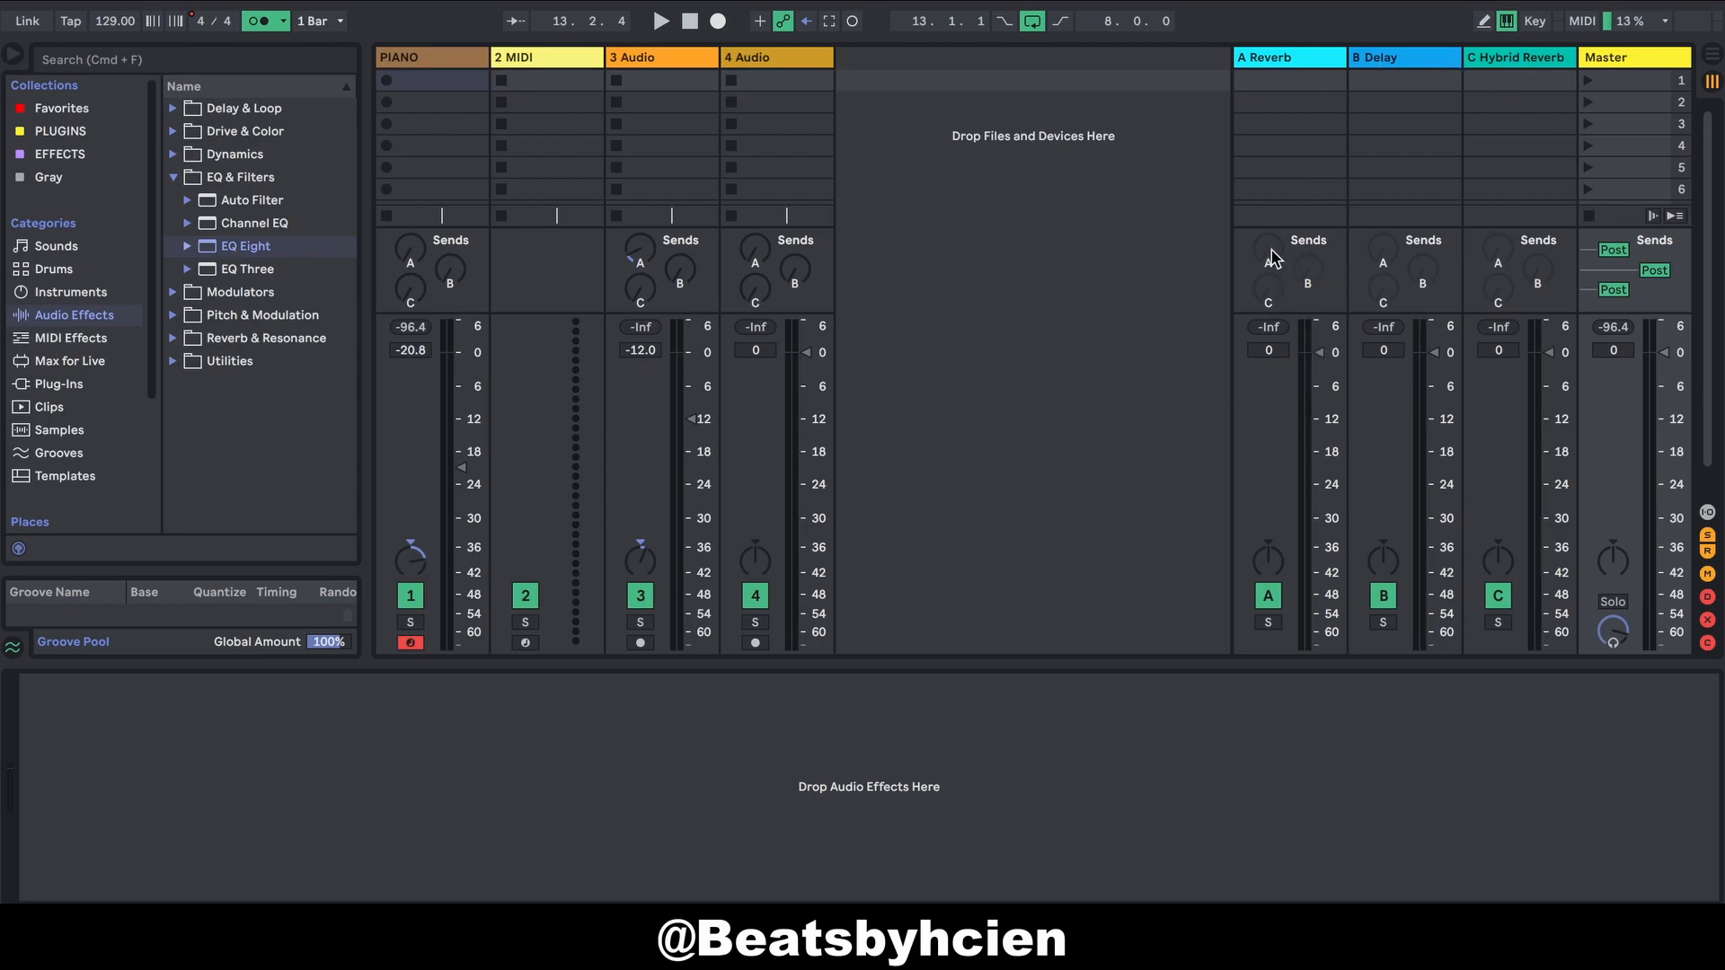
{"action": "left_click", "coordinate": [1156, 664]}
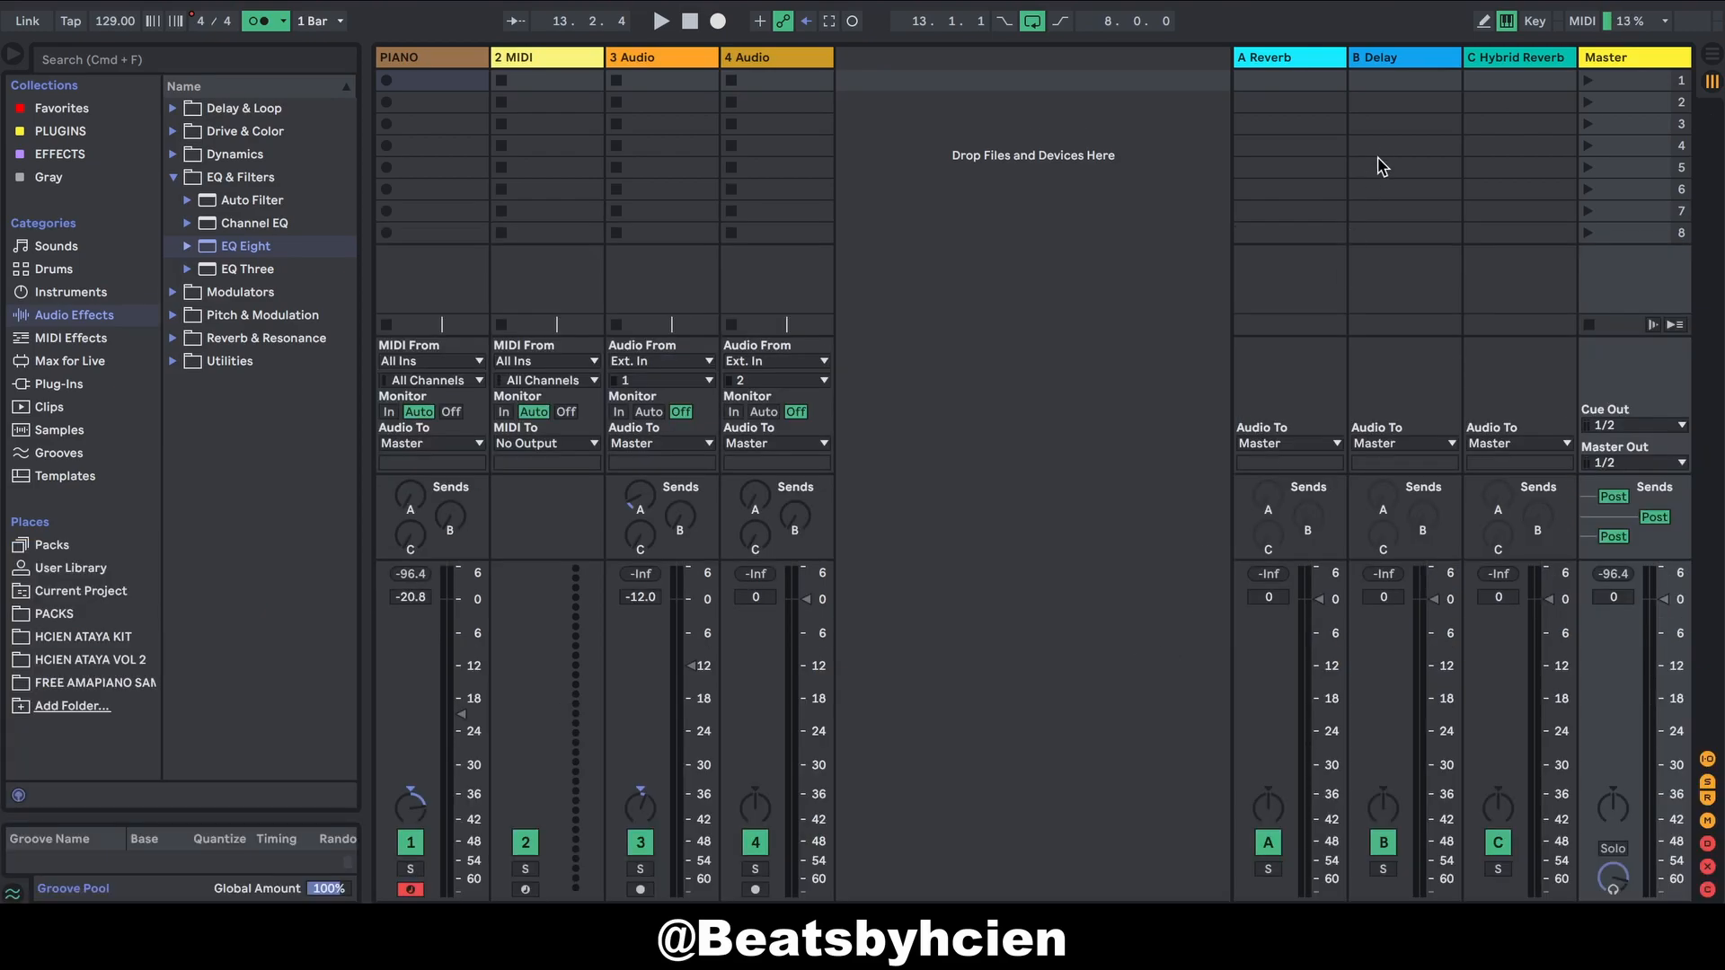
Step: Delete the Hybrid Reverb return track and switch back to the Arrangement View
{"action": "left_click", "coordinate": [1318, 63]}
{"action": "left_click", "coordinate": [1404, 58]}
{"action": "left_click", "coordinate": [1527, 61]}
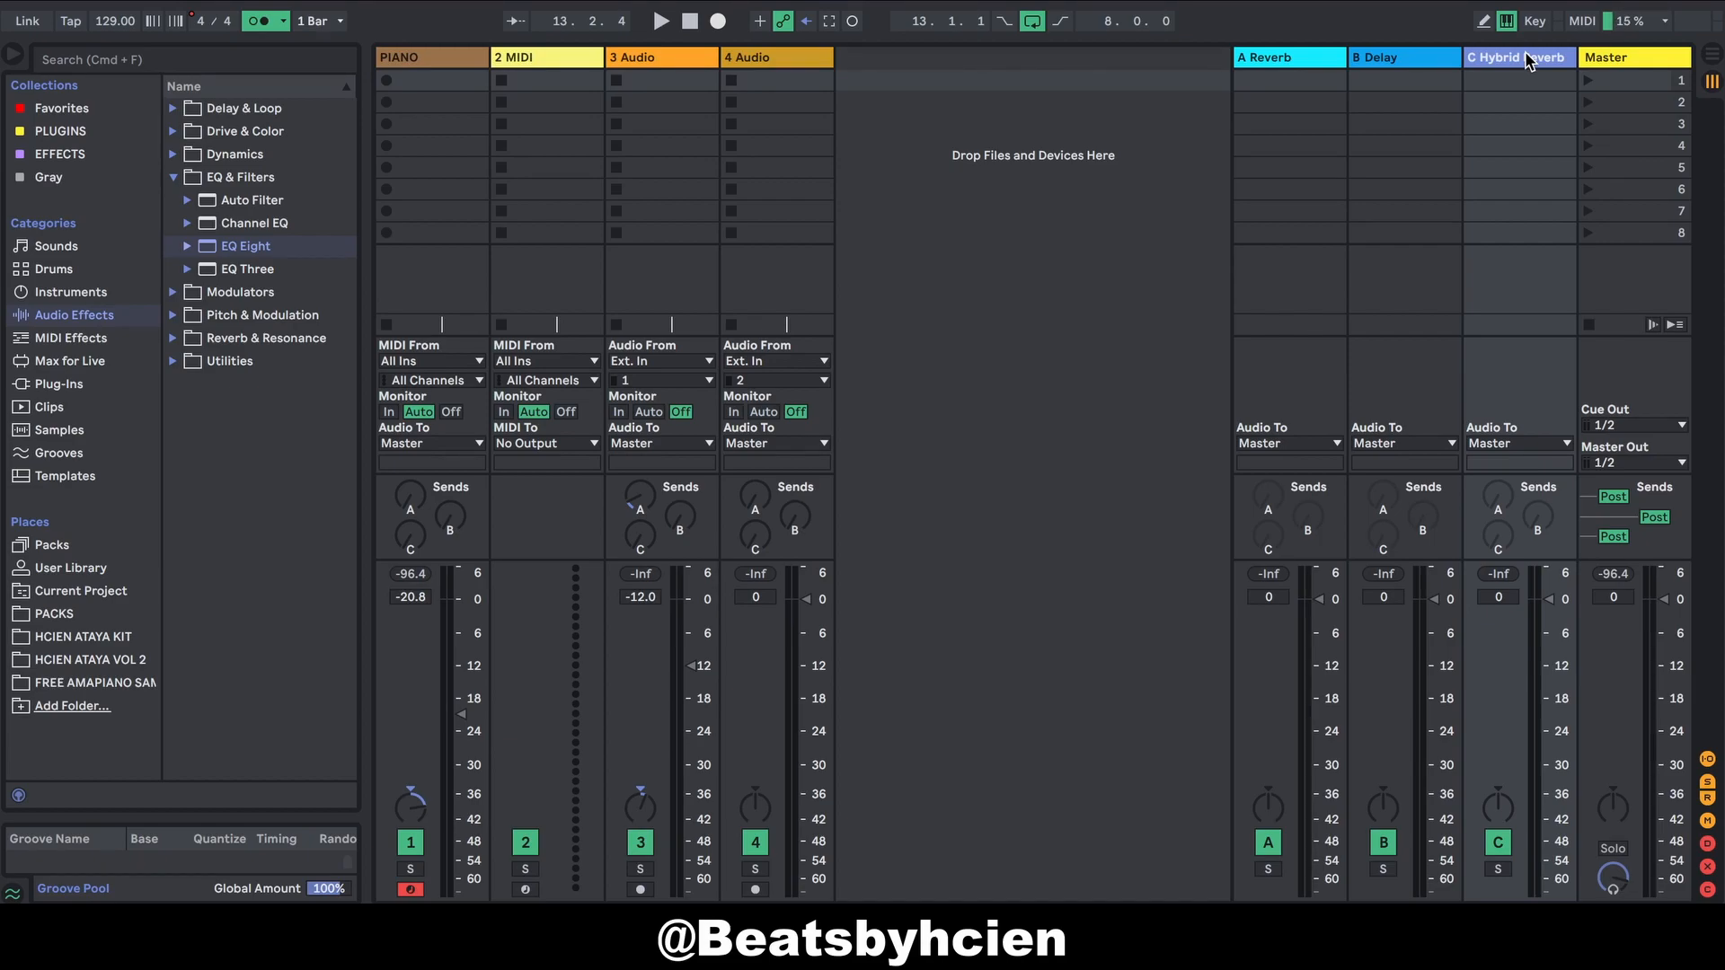
{"action": "key", "text": "Delete"}
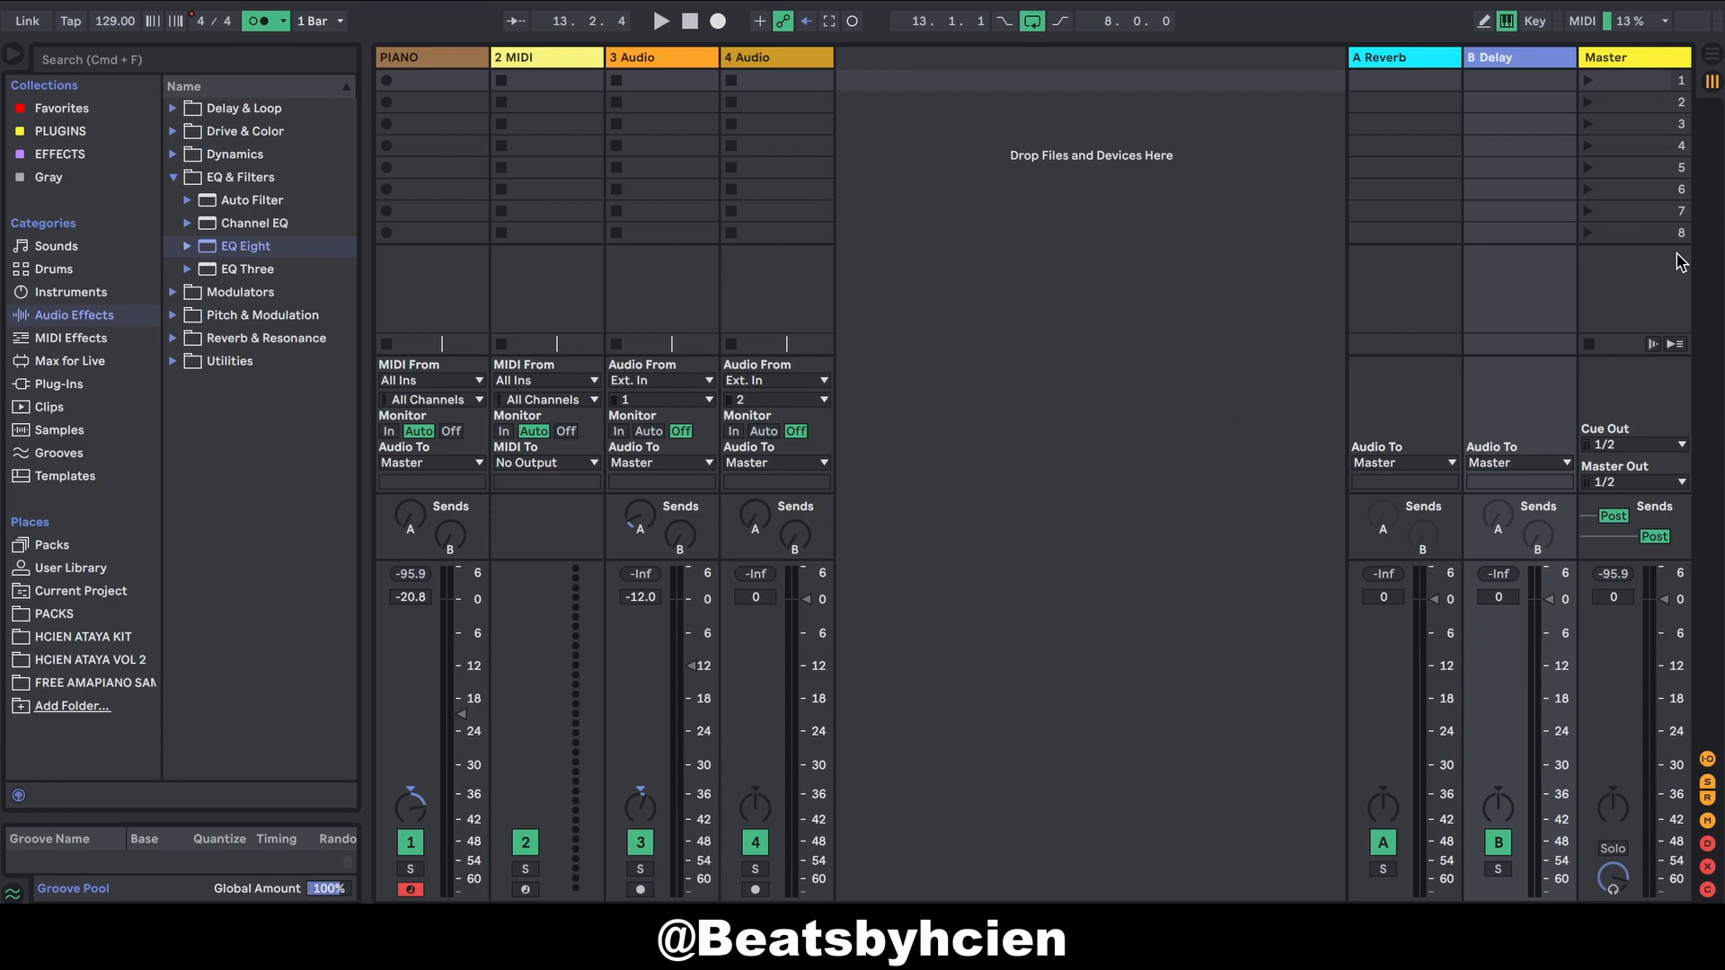
{"action": "left_click", "coordinate": [1711, 56]}
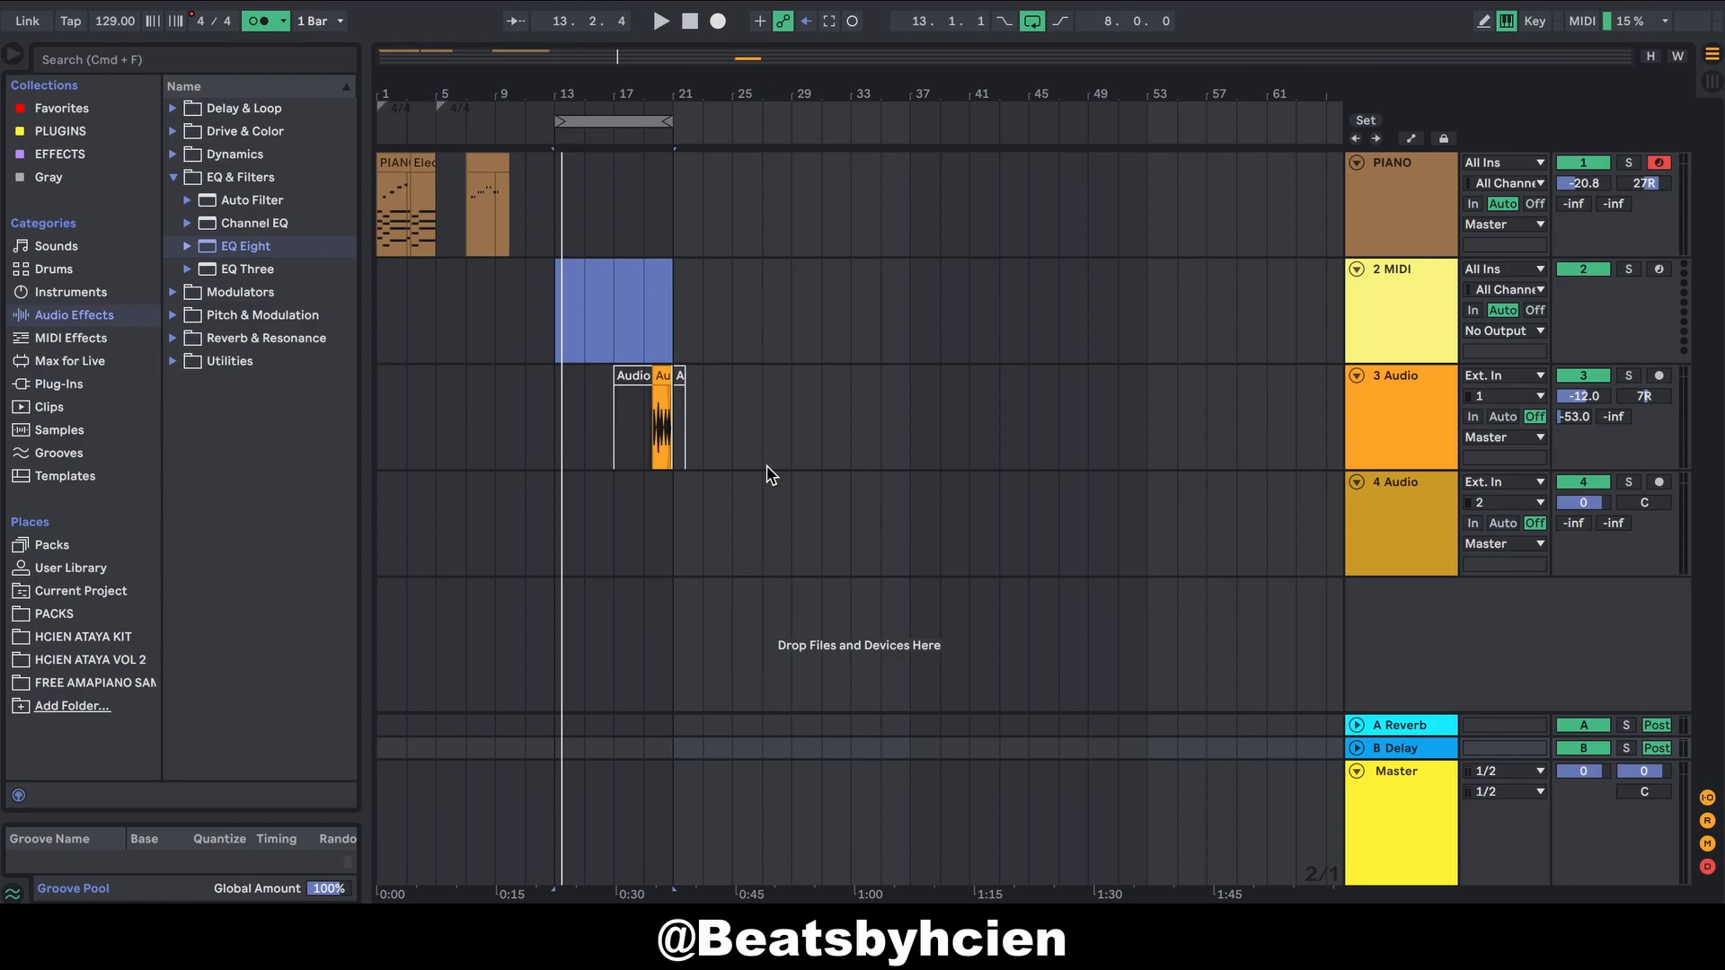